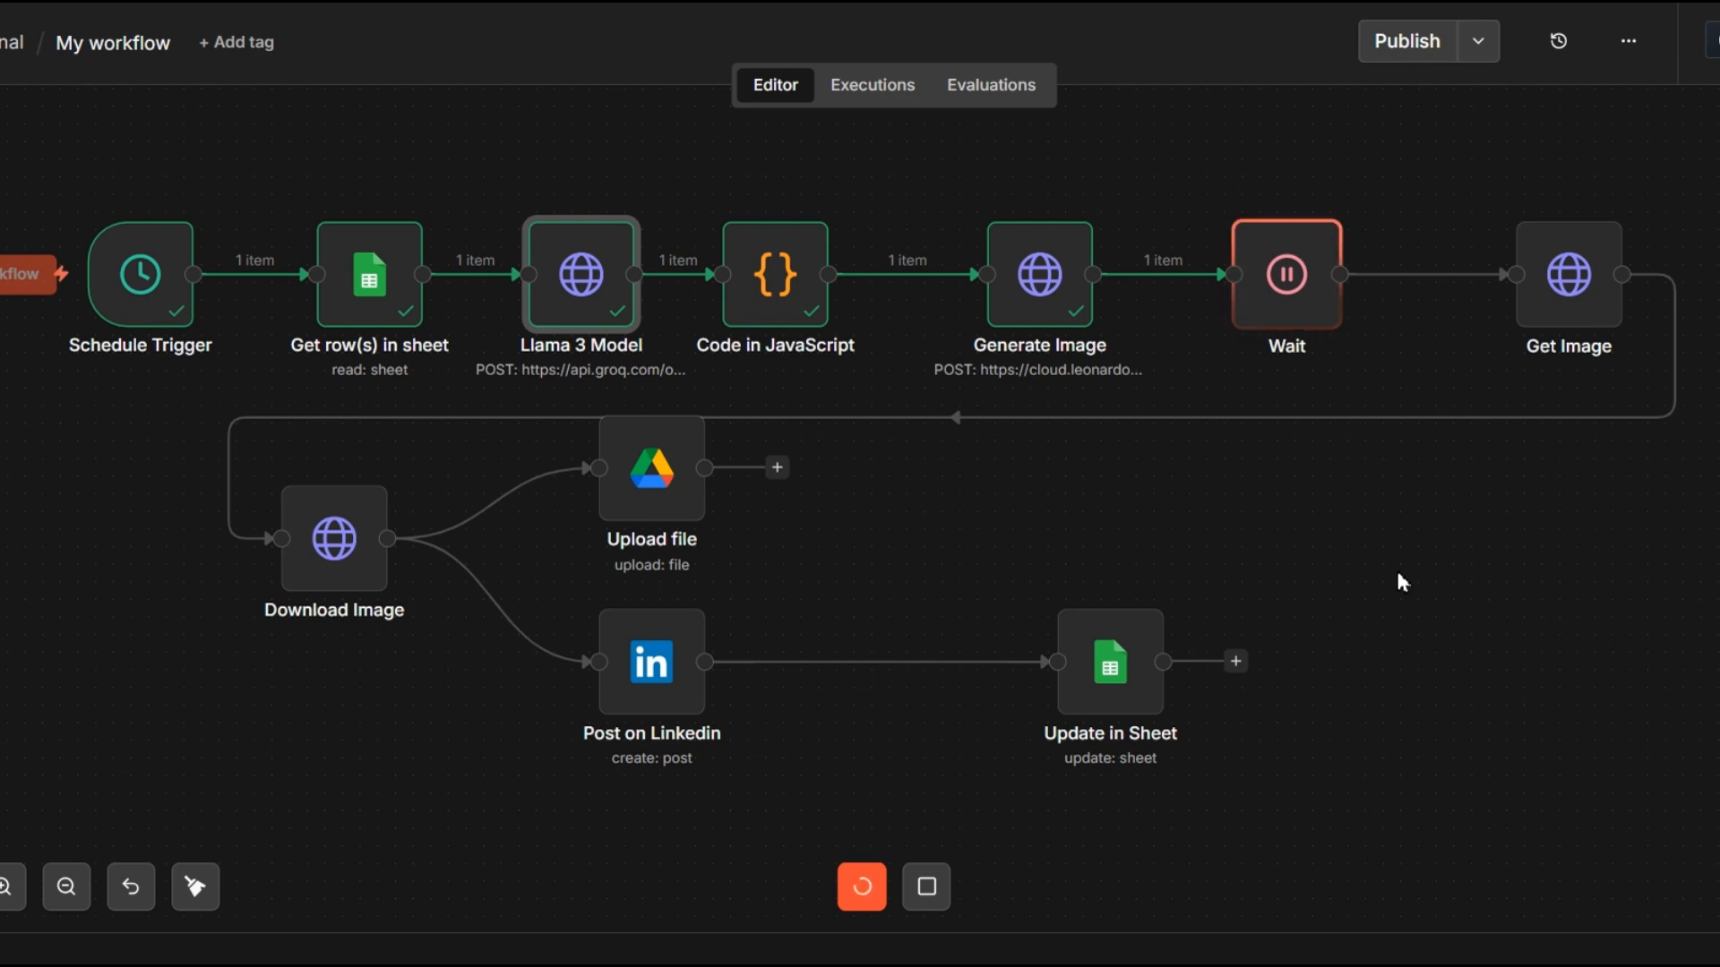
Review the Draft workflow's Schedule Trigger settings, including the available trigger hours
{"action": "left_click", "coordinate": [724, 681]}
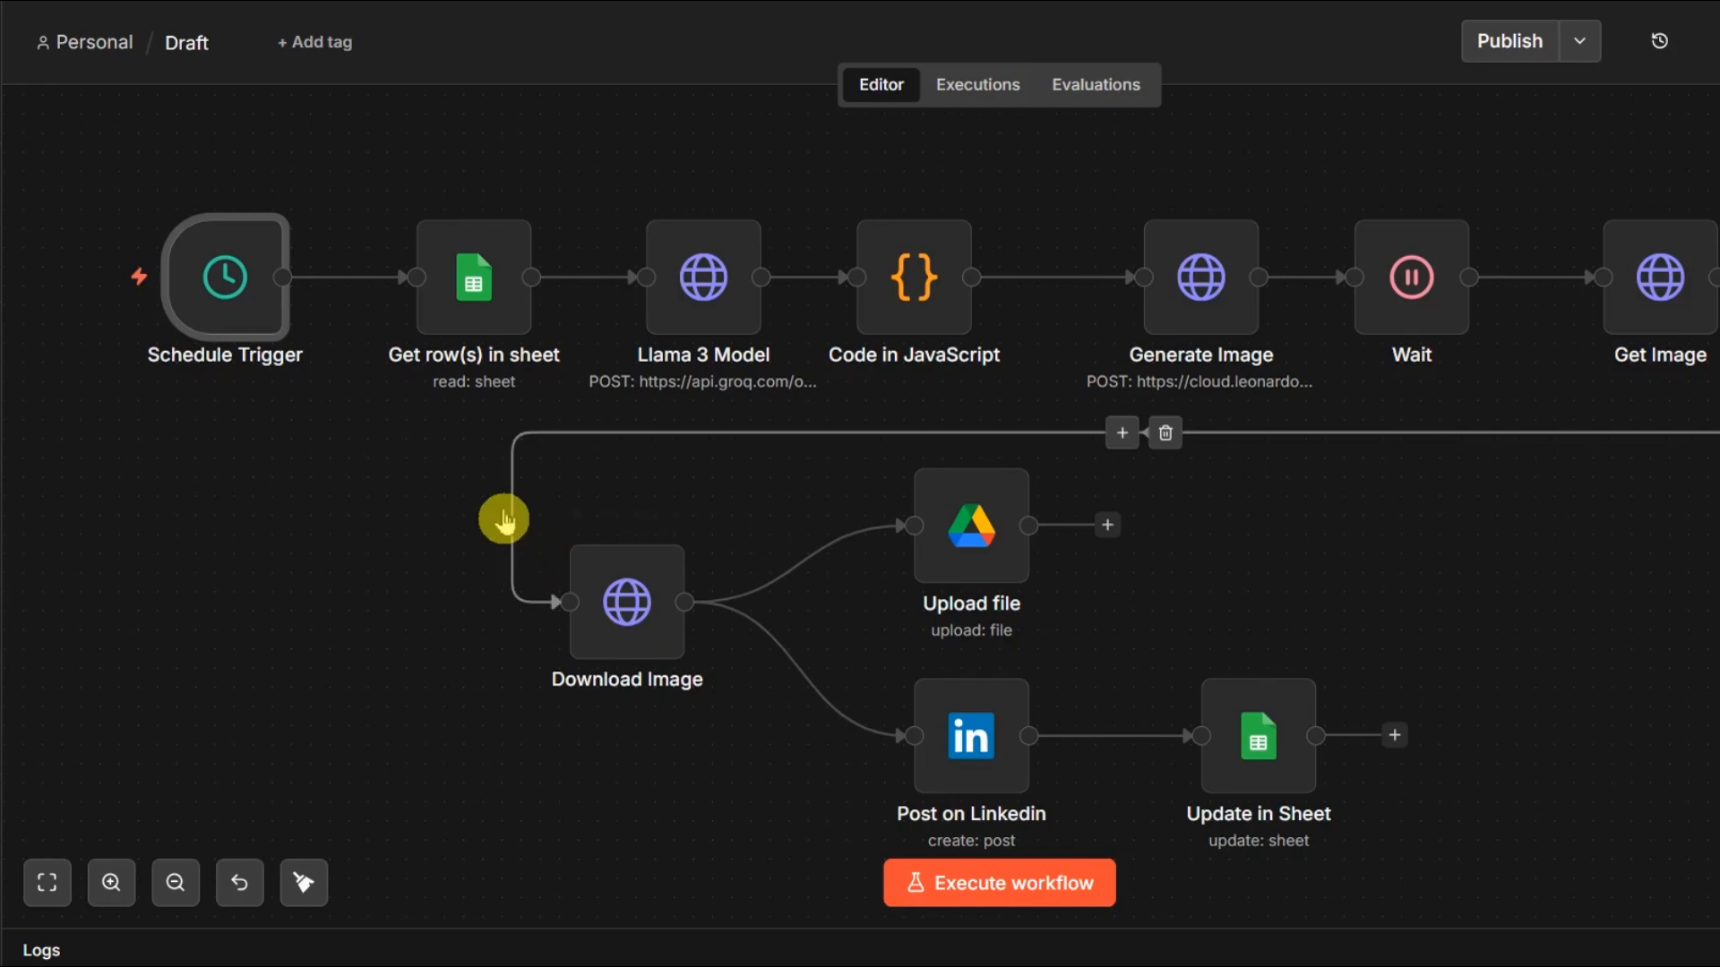
{"action": "mouse_move", "coordinate": [177, 330]}
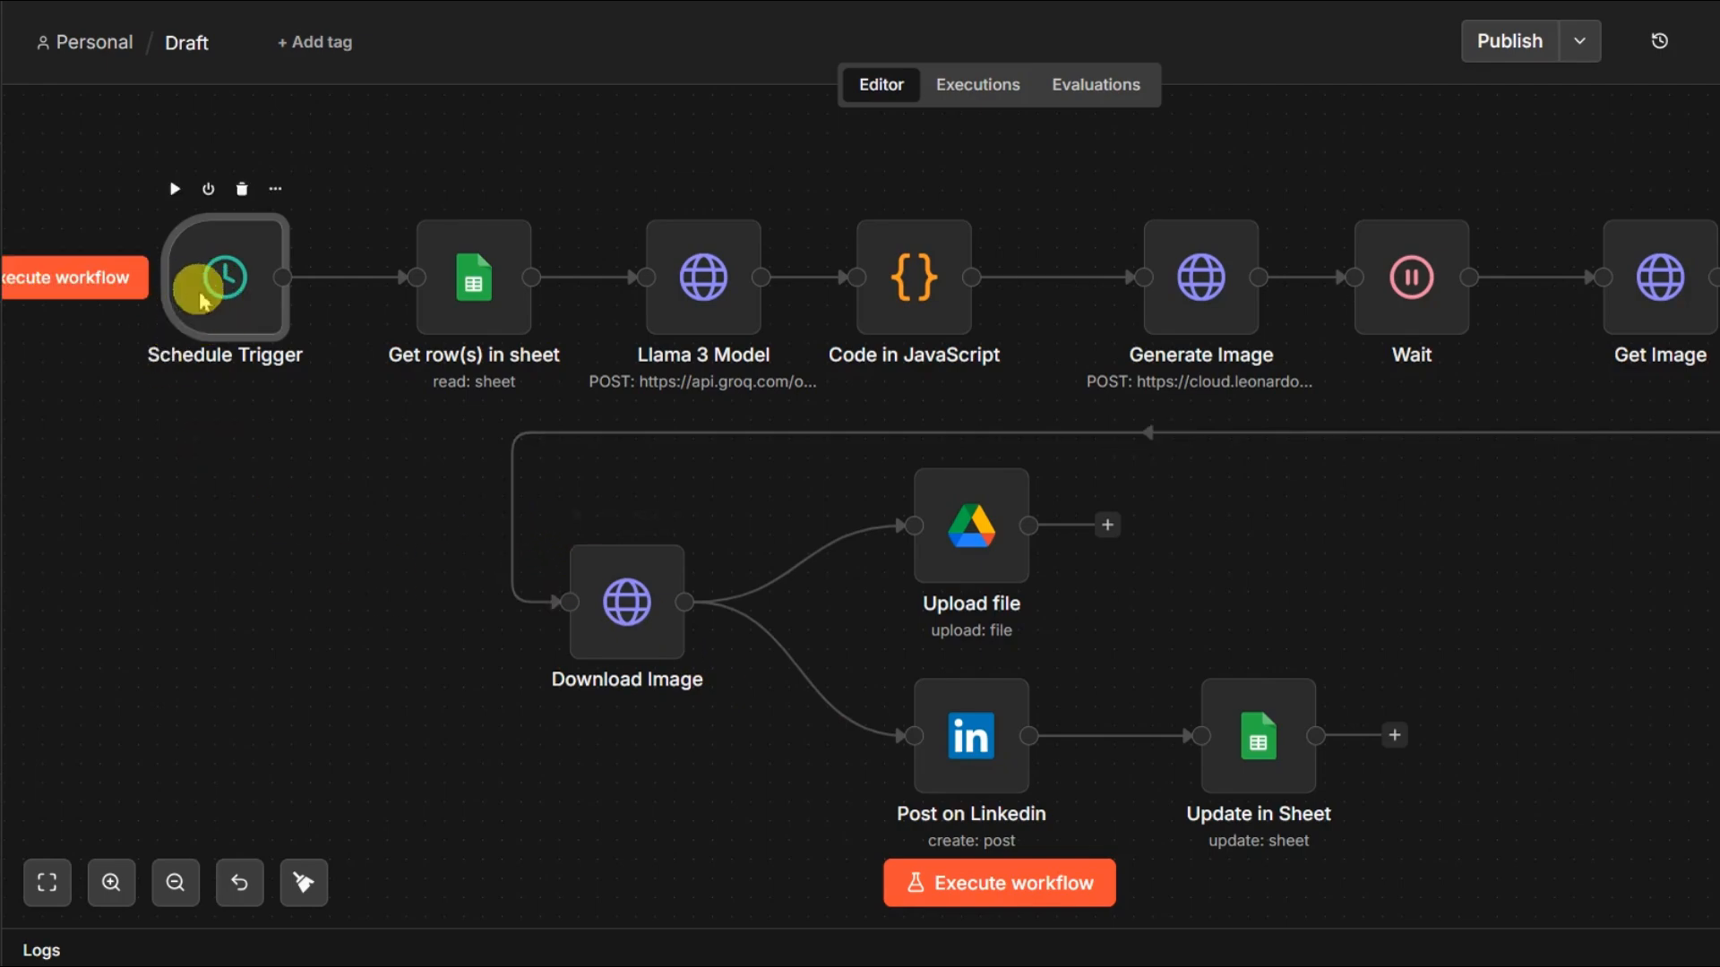
{"action": "double_click", "coordinate": [203, 300]}
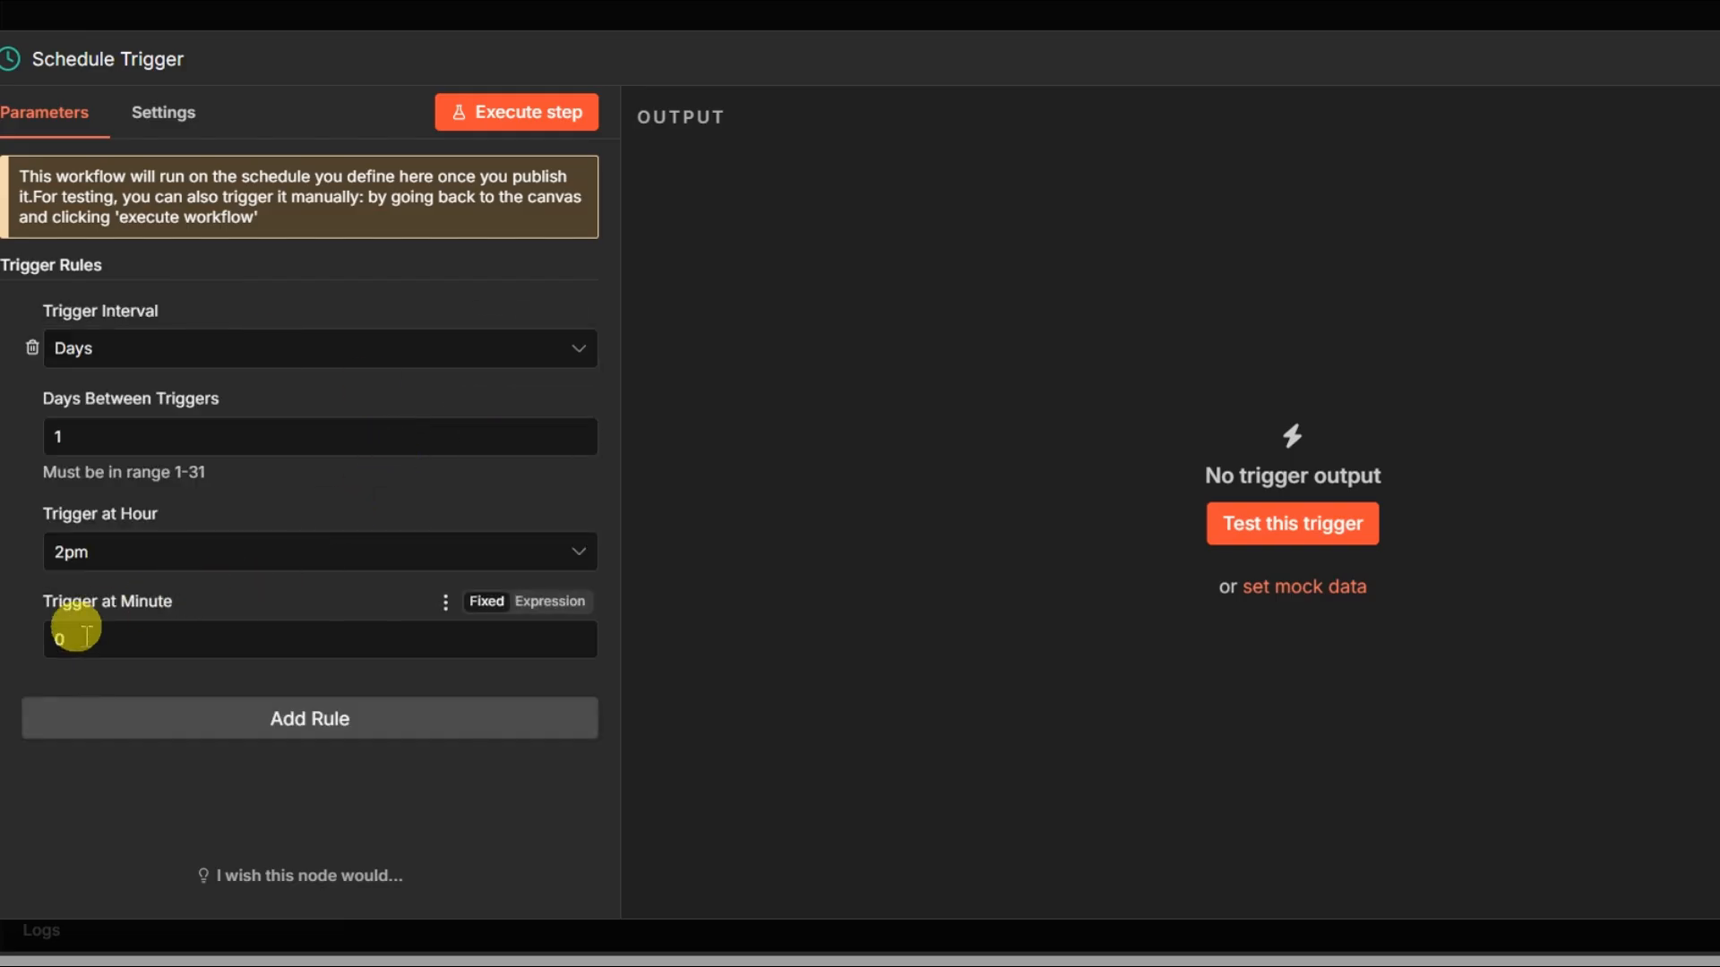
{"action": "left_click", "coordinate": [45, 558]}
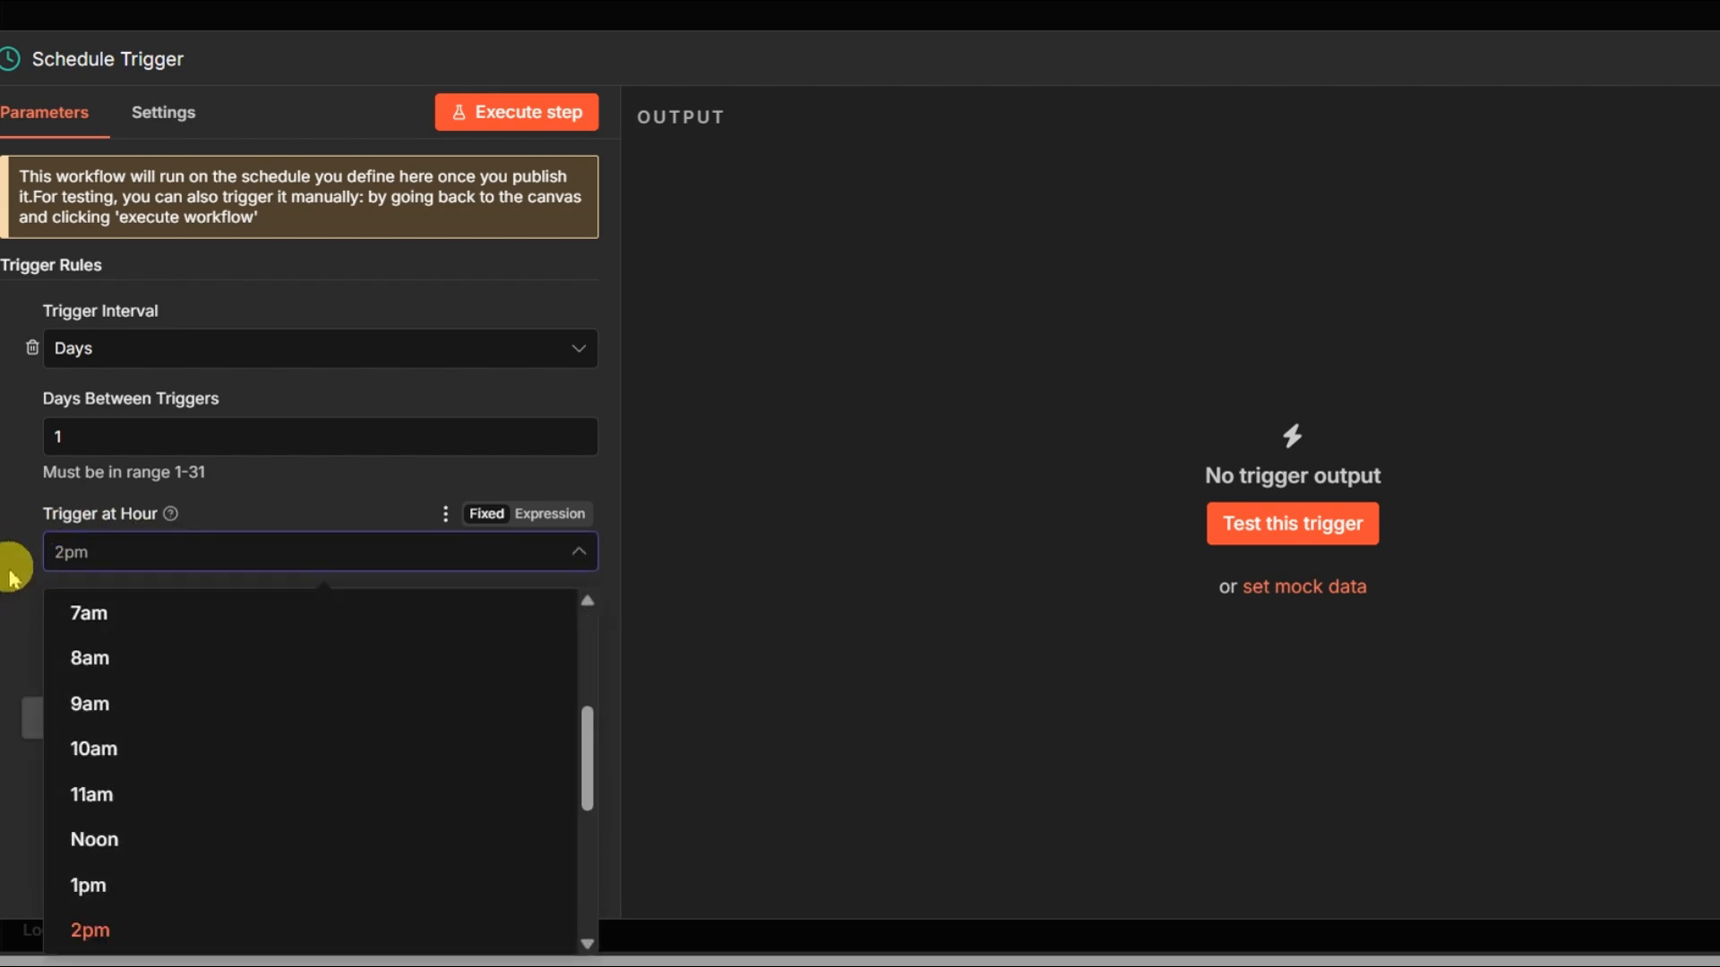
{"action": "left_click", "coordinate": [7, 587]}
Review the source document, sheet, filter and options configured in the Get row(s) in sheet node
{"action": "double_click", "coordinate": [484, 297]}
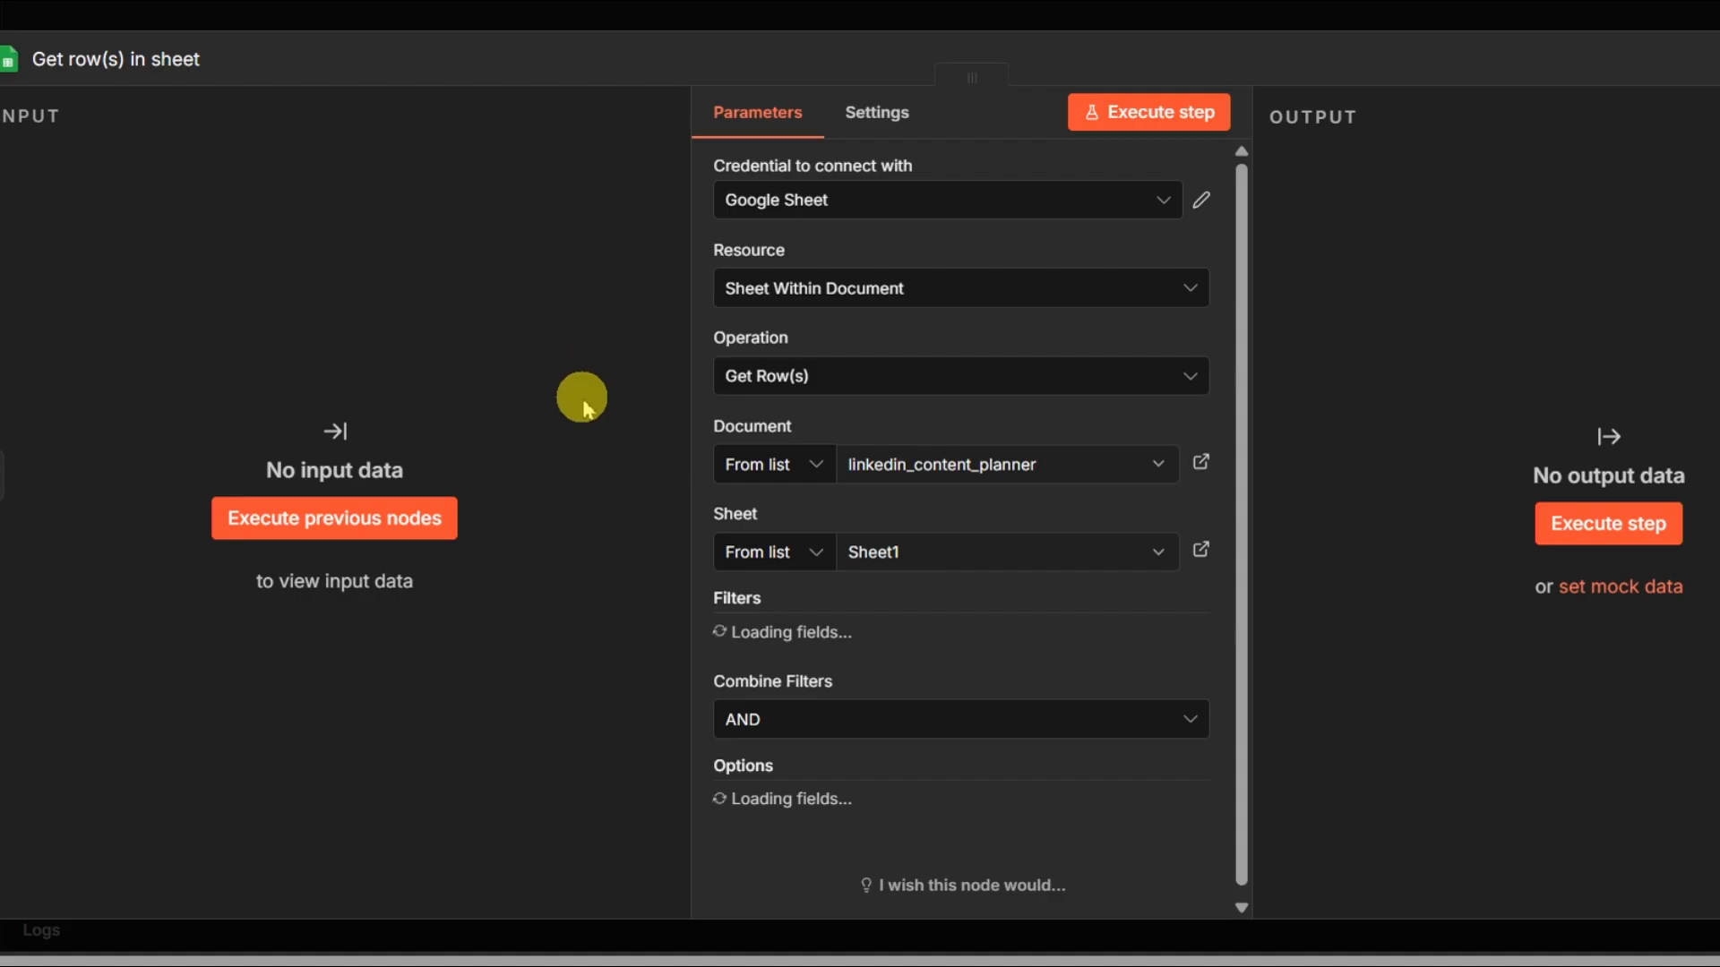
{"action": "scroll", "coordinate": [933, 457], "scroll_direction": "down", "scroll_amount": 4}
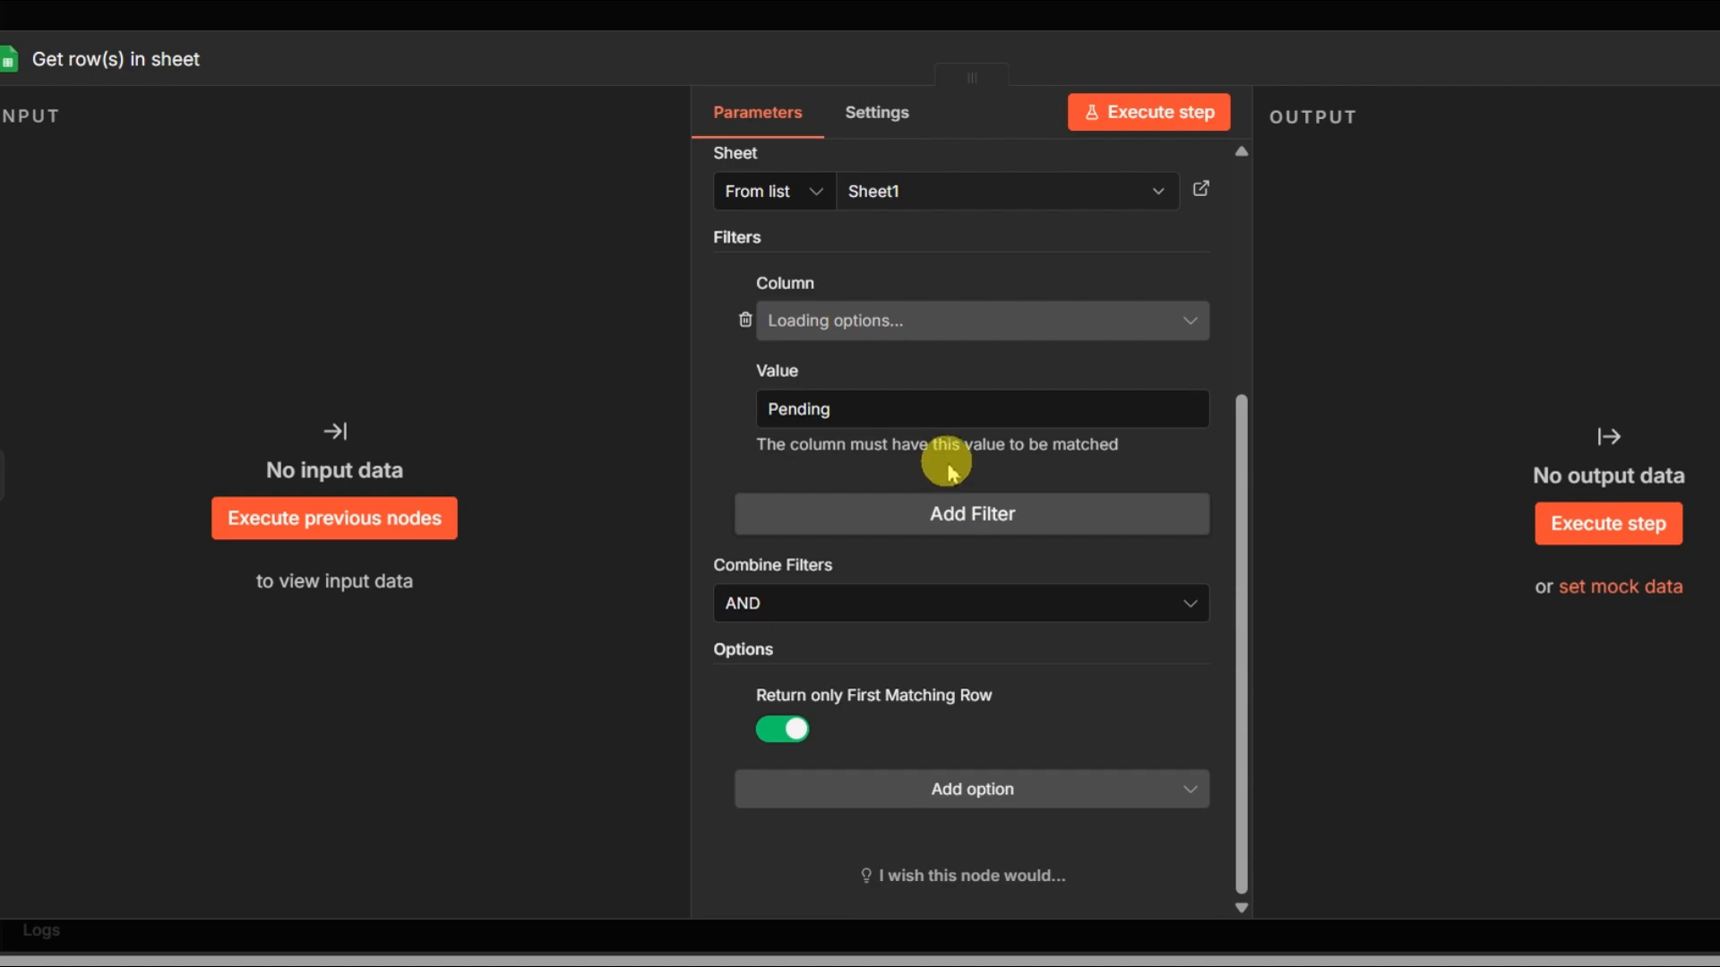
{"action": "scroll", "coordinate": [940, 454], "scroll_direction": "up", "scroll_amount": 4}
{"action": "scroll", "coordinate": [947, 465], "scroll_direction": "down", "scroll_amount": 3}
{"action": "key", "text": "Escape"}
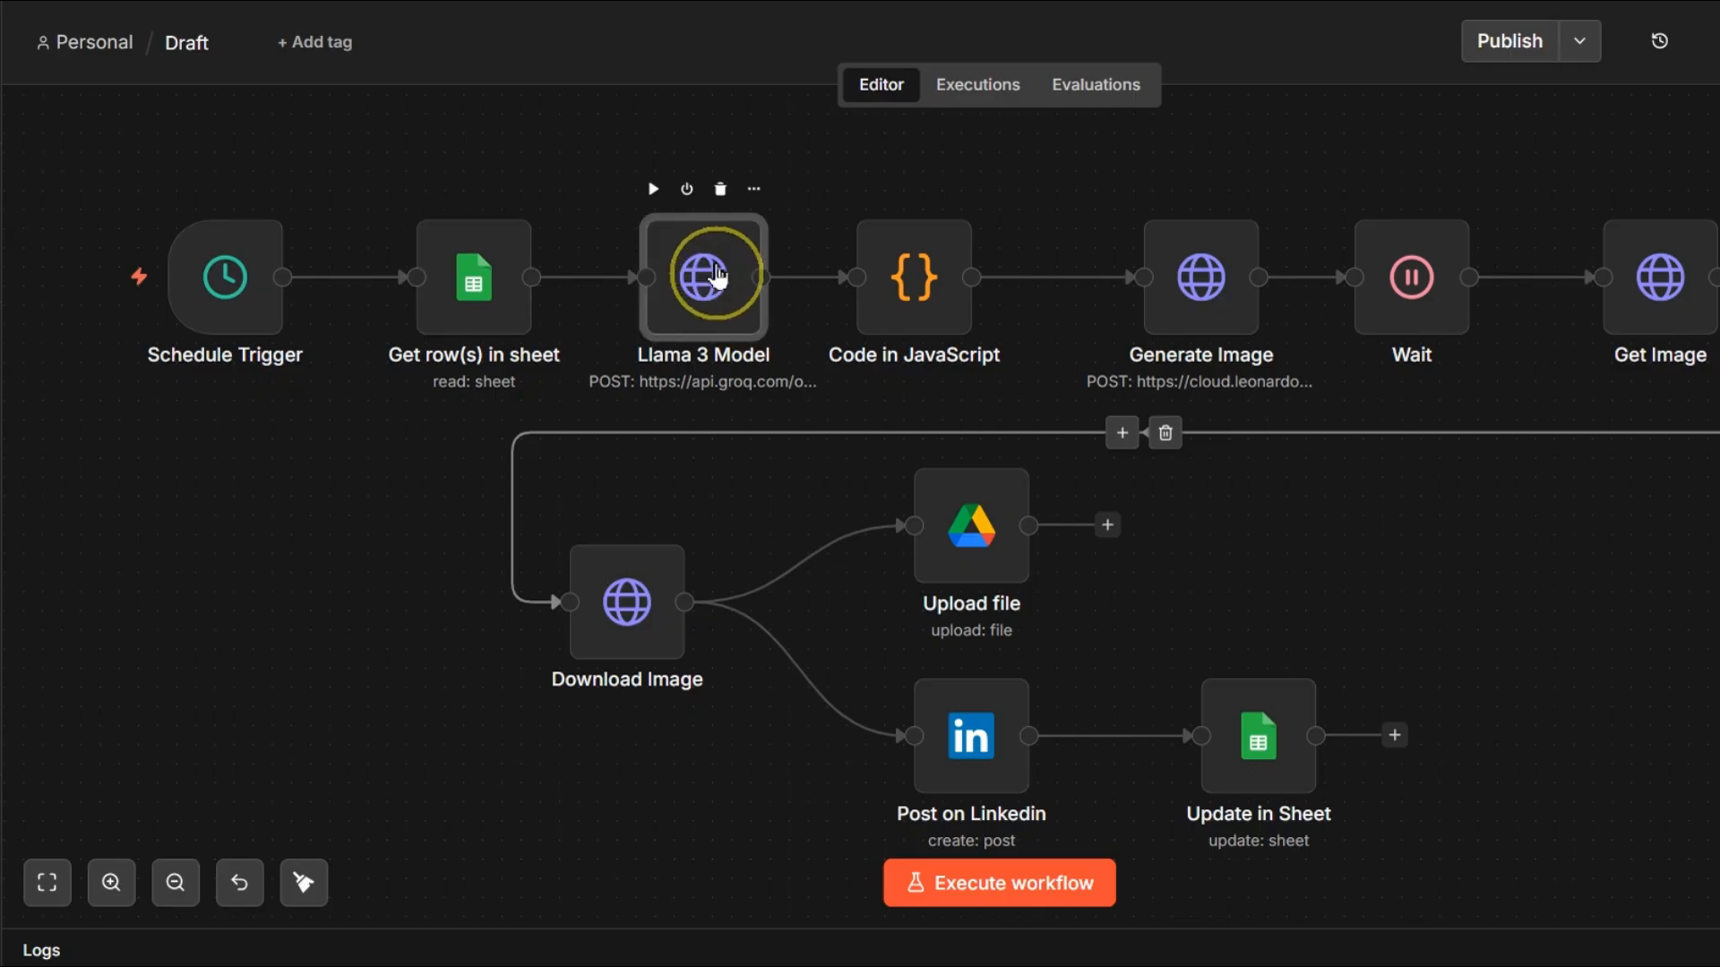
Examine the Llama 3 Model node's request URL, authentication and body settings
{"action": "double_click", "coordinate": [686, 333]}
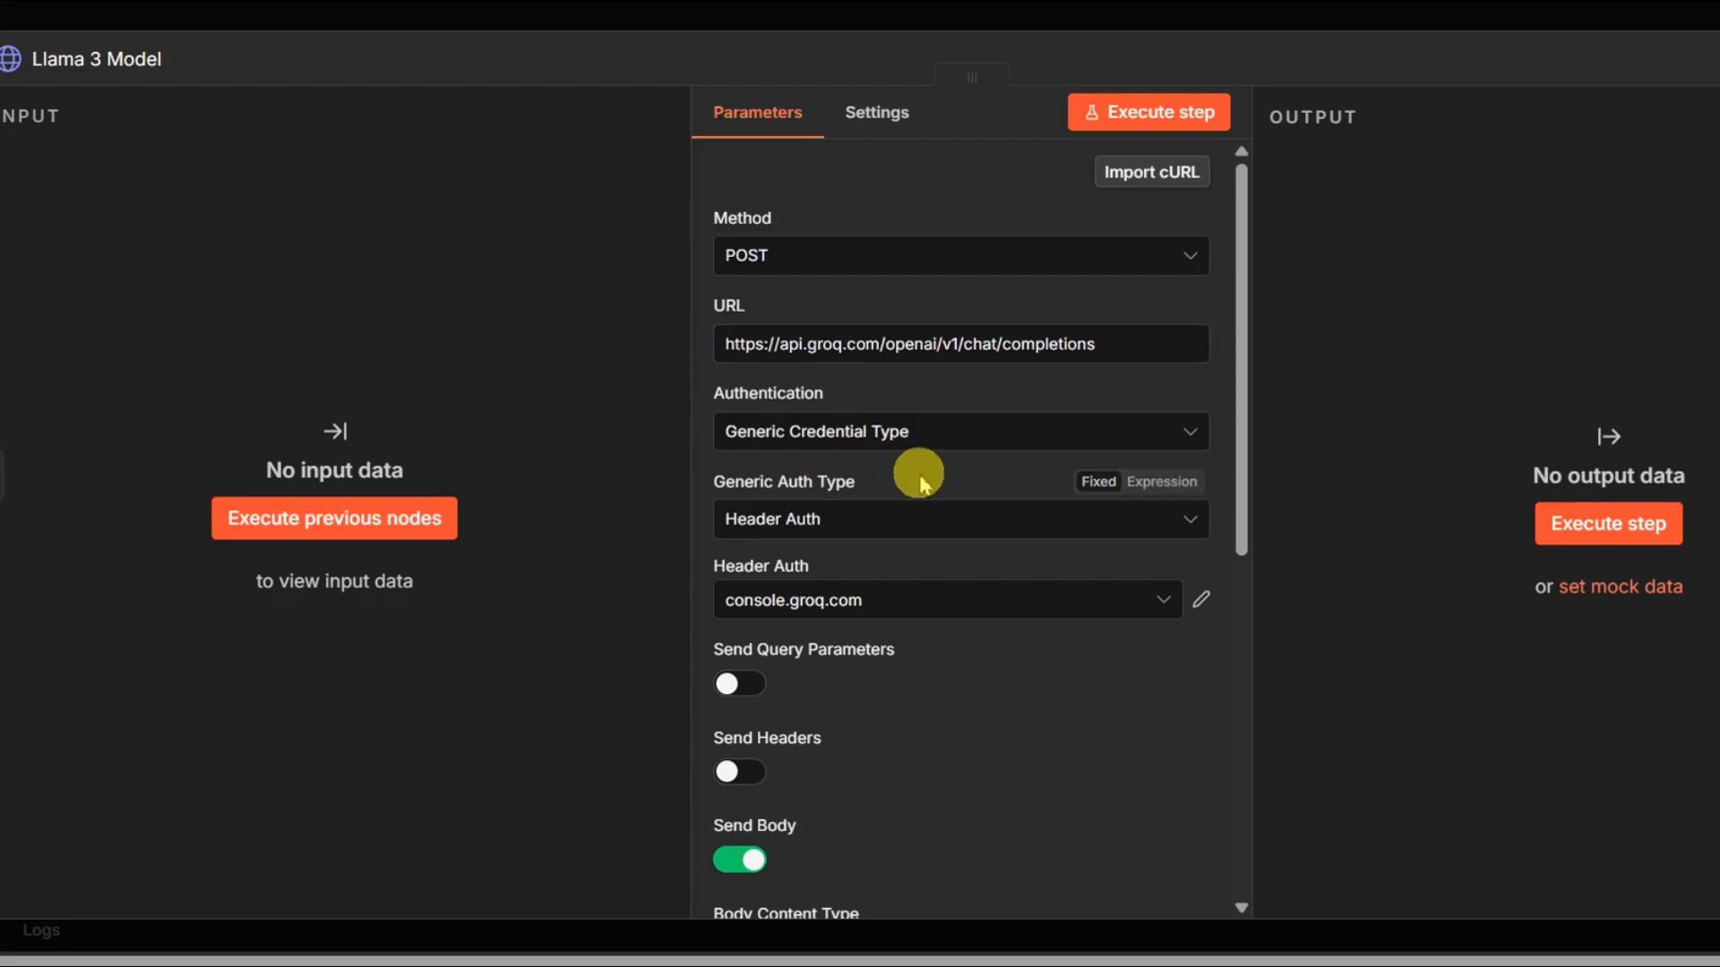
{"action": "scroll", "coordinate": [894, 484], "scroll_direction": "down", "scroll_amount": 6}
{"action": "scroll", "coordinate": [890, 468], "scroll_direction": "up", "scroll_amount": 6}
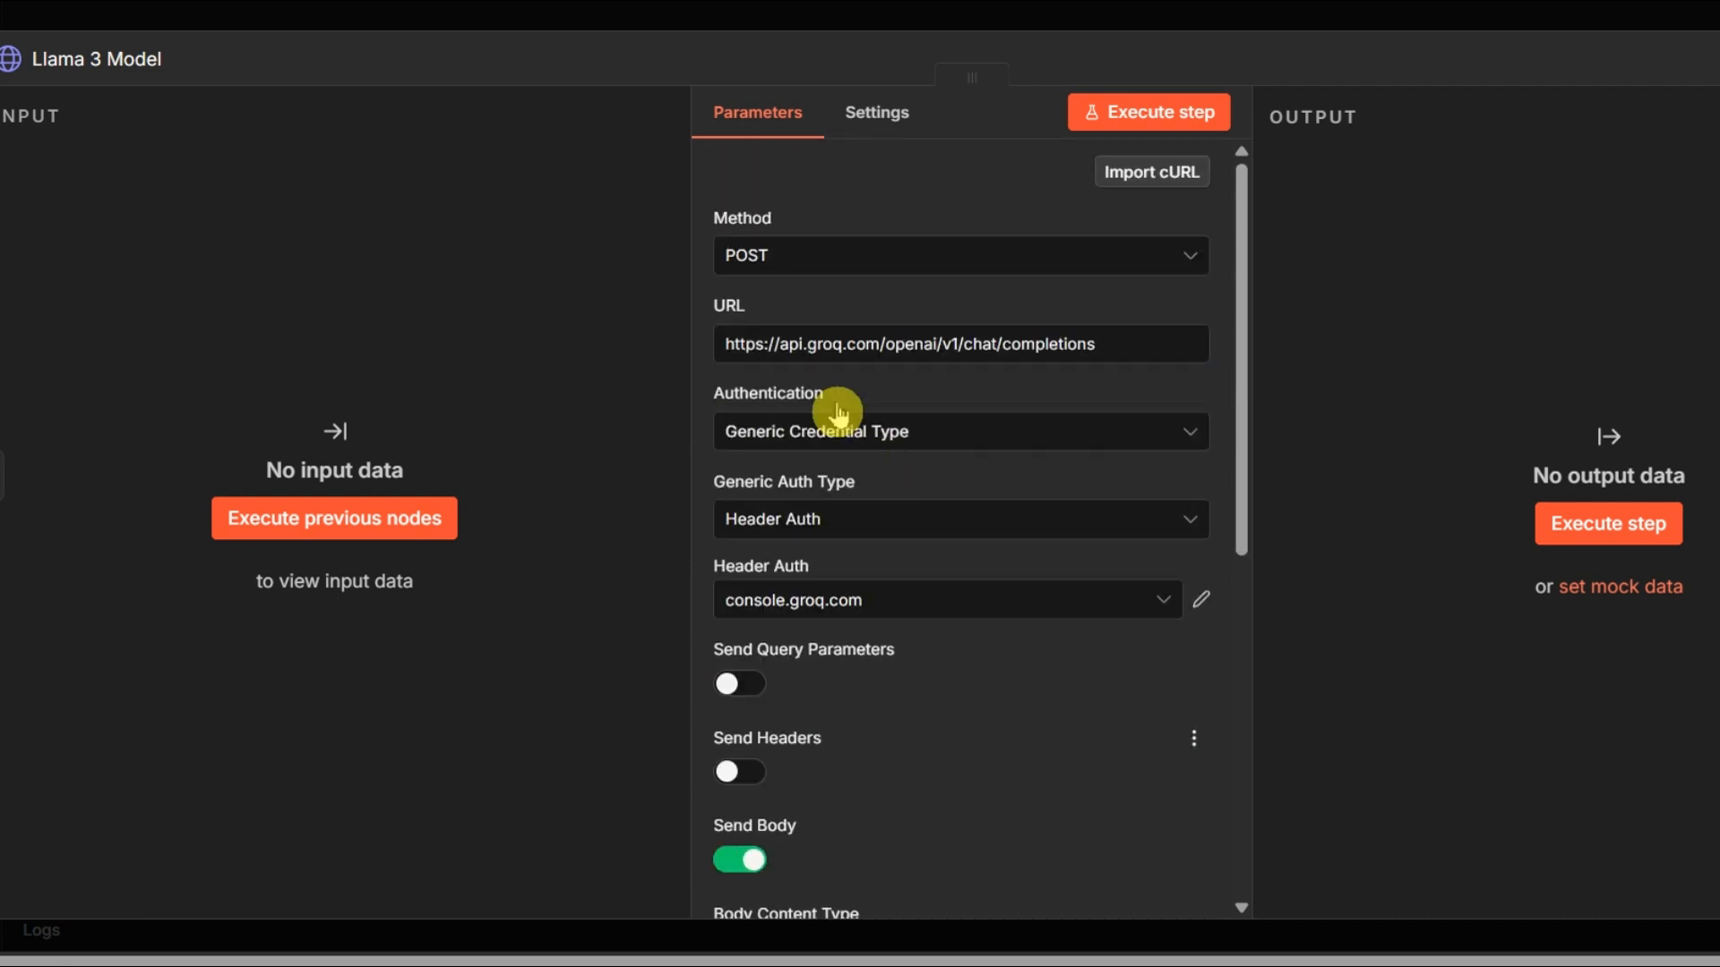
{"action": "left_click_drag", "start_coordinate": [1087, 343], "coordinate": [717, 353]}
{"action": "scroll", "coordinate": [822, 450], "scroll_direction": "down", "scroll_amount": 4}
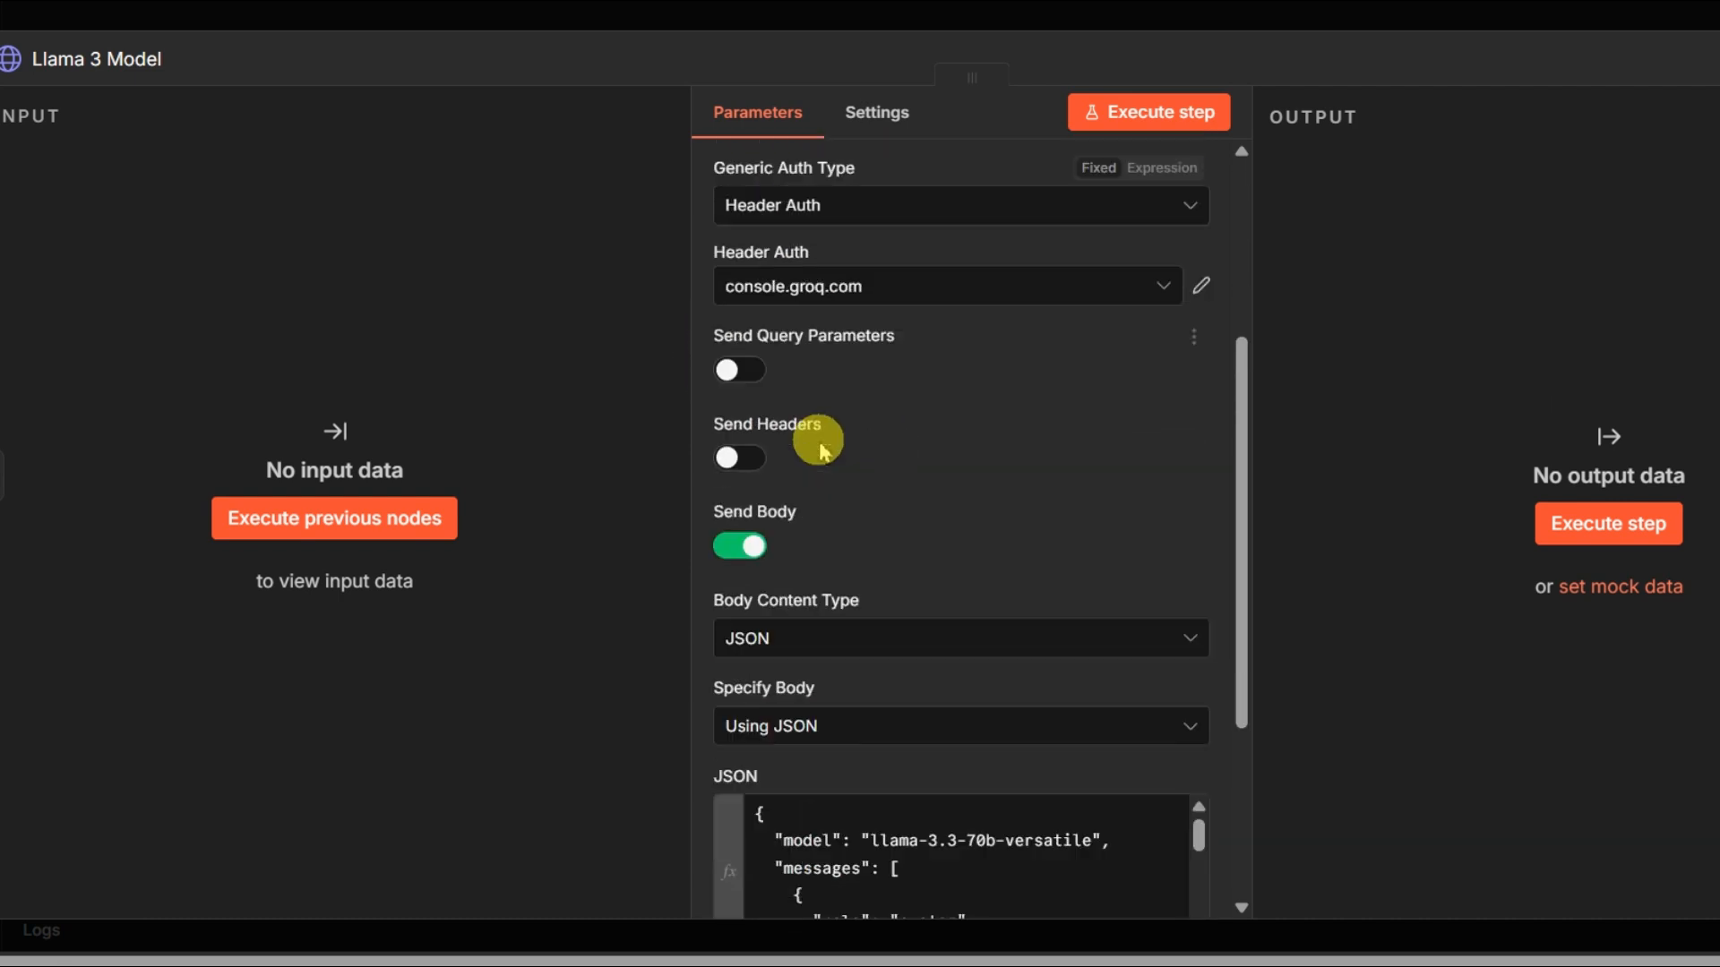
{"action": "scroll", "coordinate": [822, 452], "scroll_direction": "down", "scroll_amount": 5}
{"action": "scroll", "coordinate": [1197, 701], "scroll_direction": "down", "scroll_amount": 3}
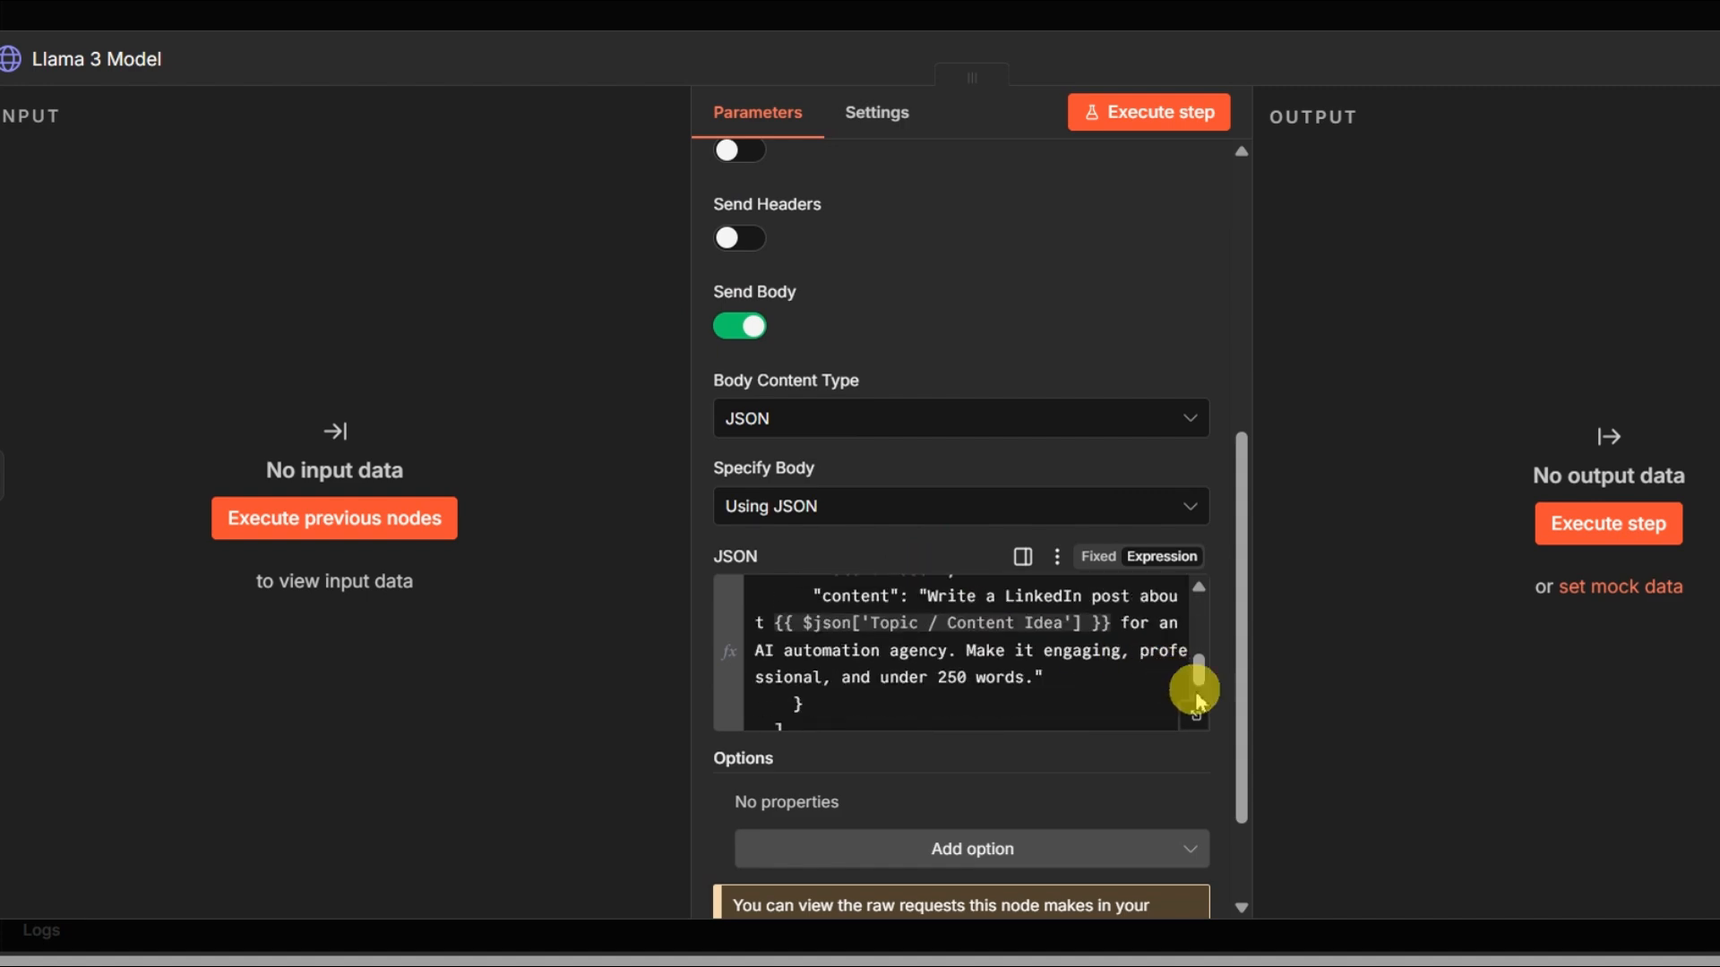
Examine the topic placeholder in the Llama 3 Model's full JSON expression and the script in the Code in JavaScript node
{"action": "left_click", "coordinate": [1197, 717]}
{"action": "left_click_drag", "start_coordinate": [814, 581], "coordinate": [520, 173]}
{"action": "left_click", "coordinate": [982, 576]}
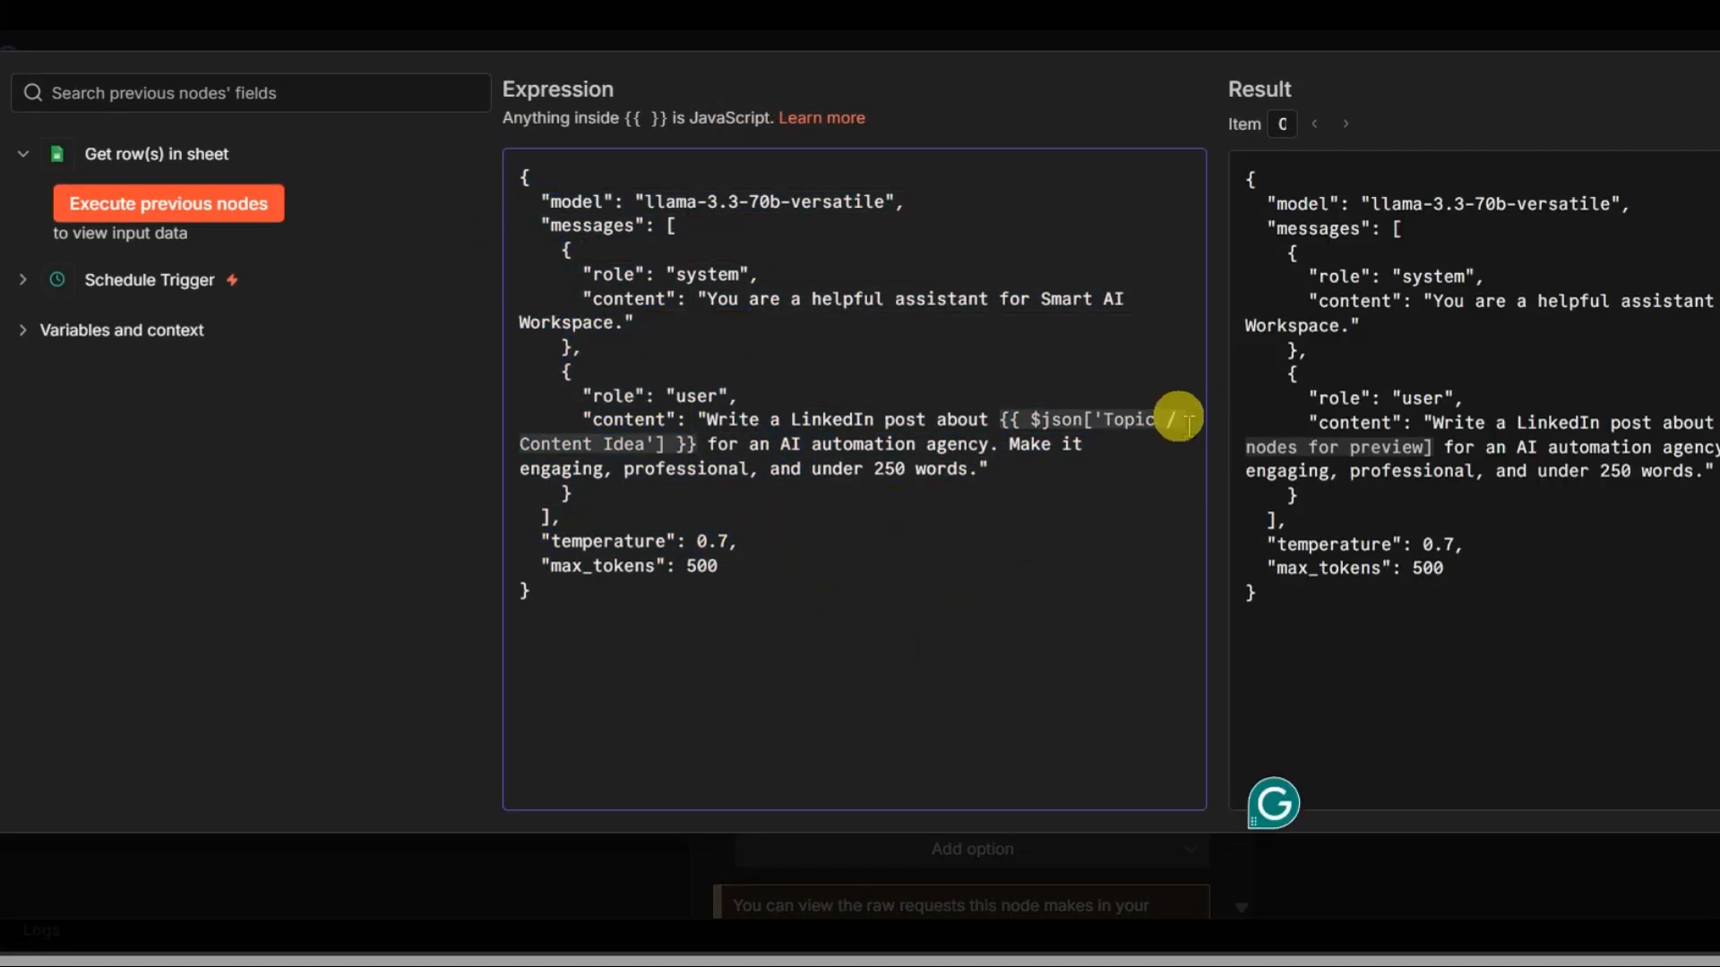
{"action": "left_click_drag", "start_coordinate": [1175, 417], "coordinate": [1001, 421]}
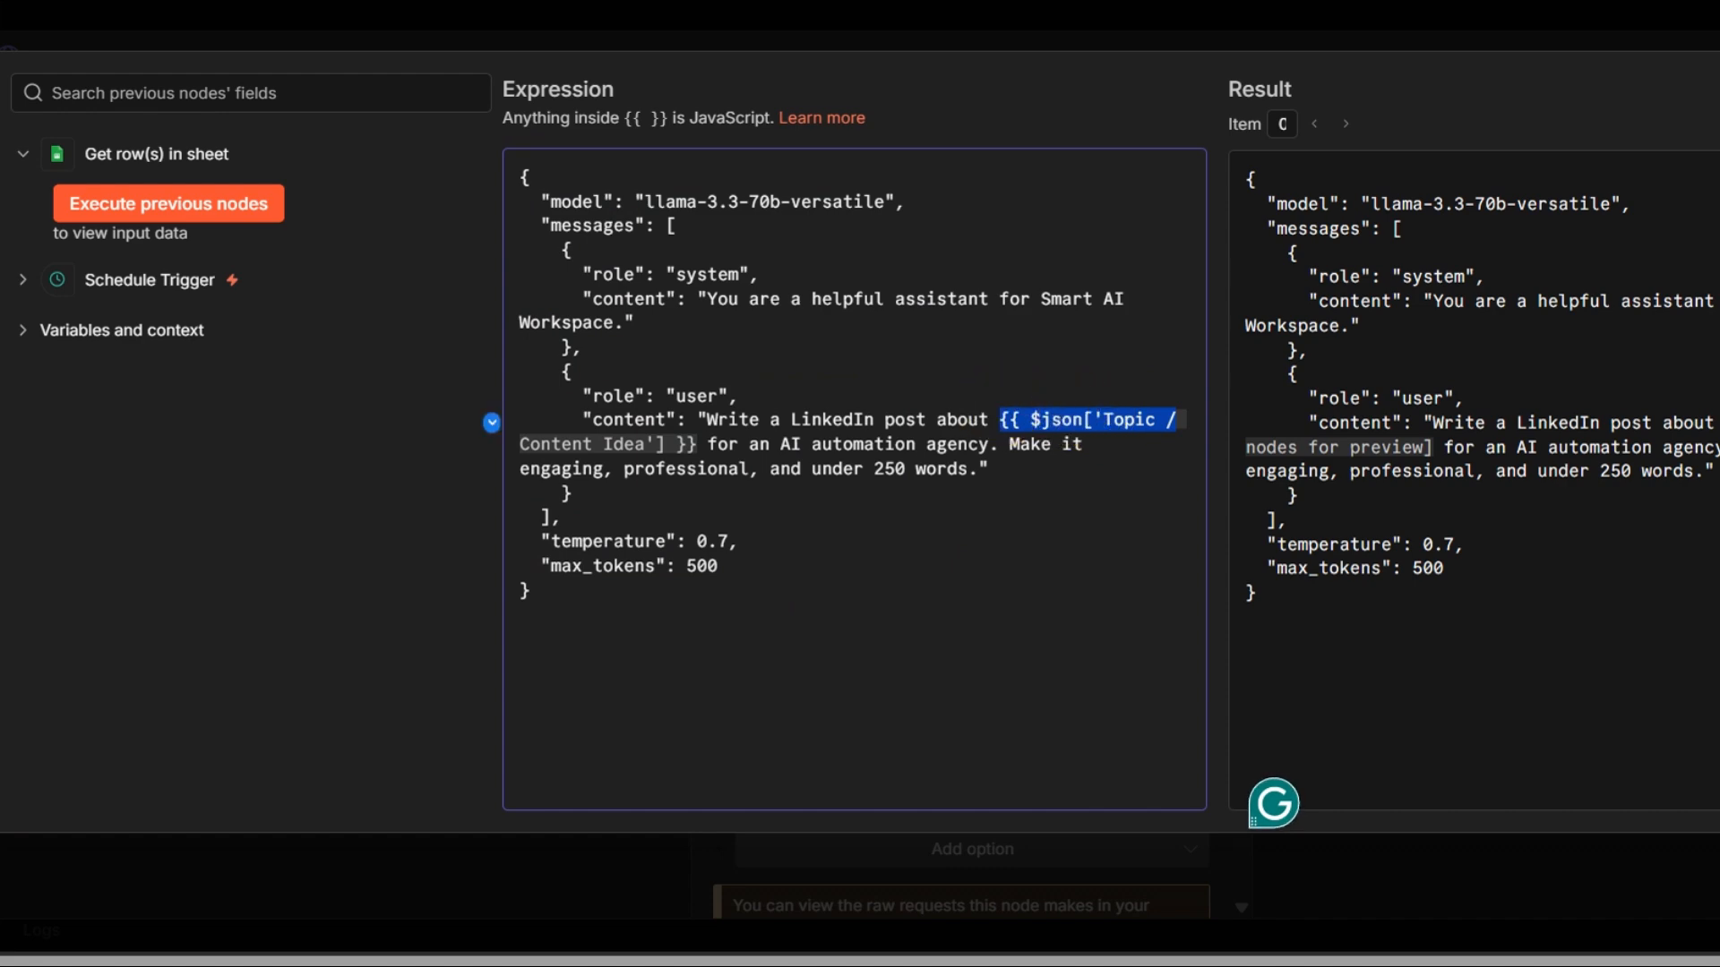
{"action": "key", "text": "Escape"}
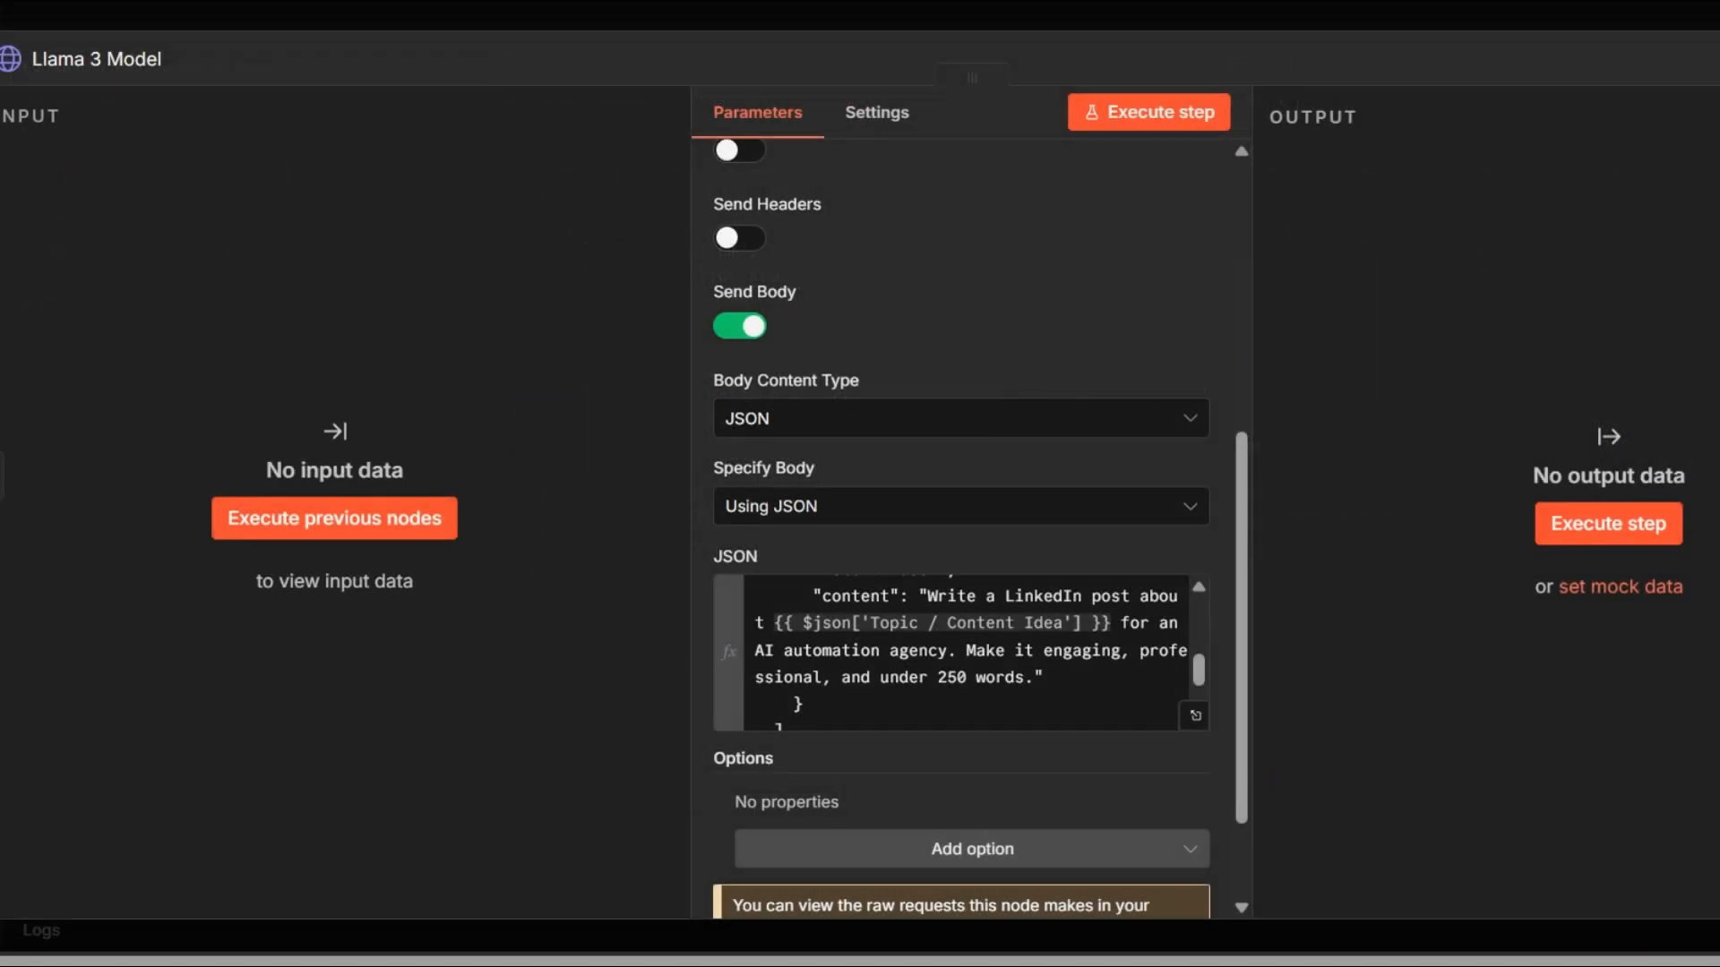
{"action": "key", "text": "Escape"}
{"action": "double_click", "coordinate": [923, 363]}
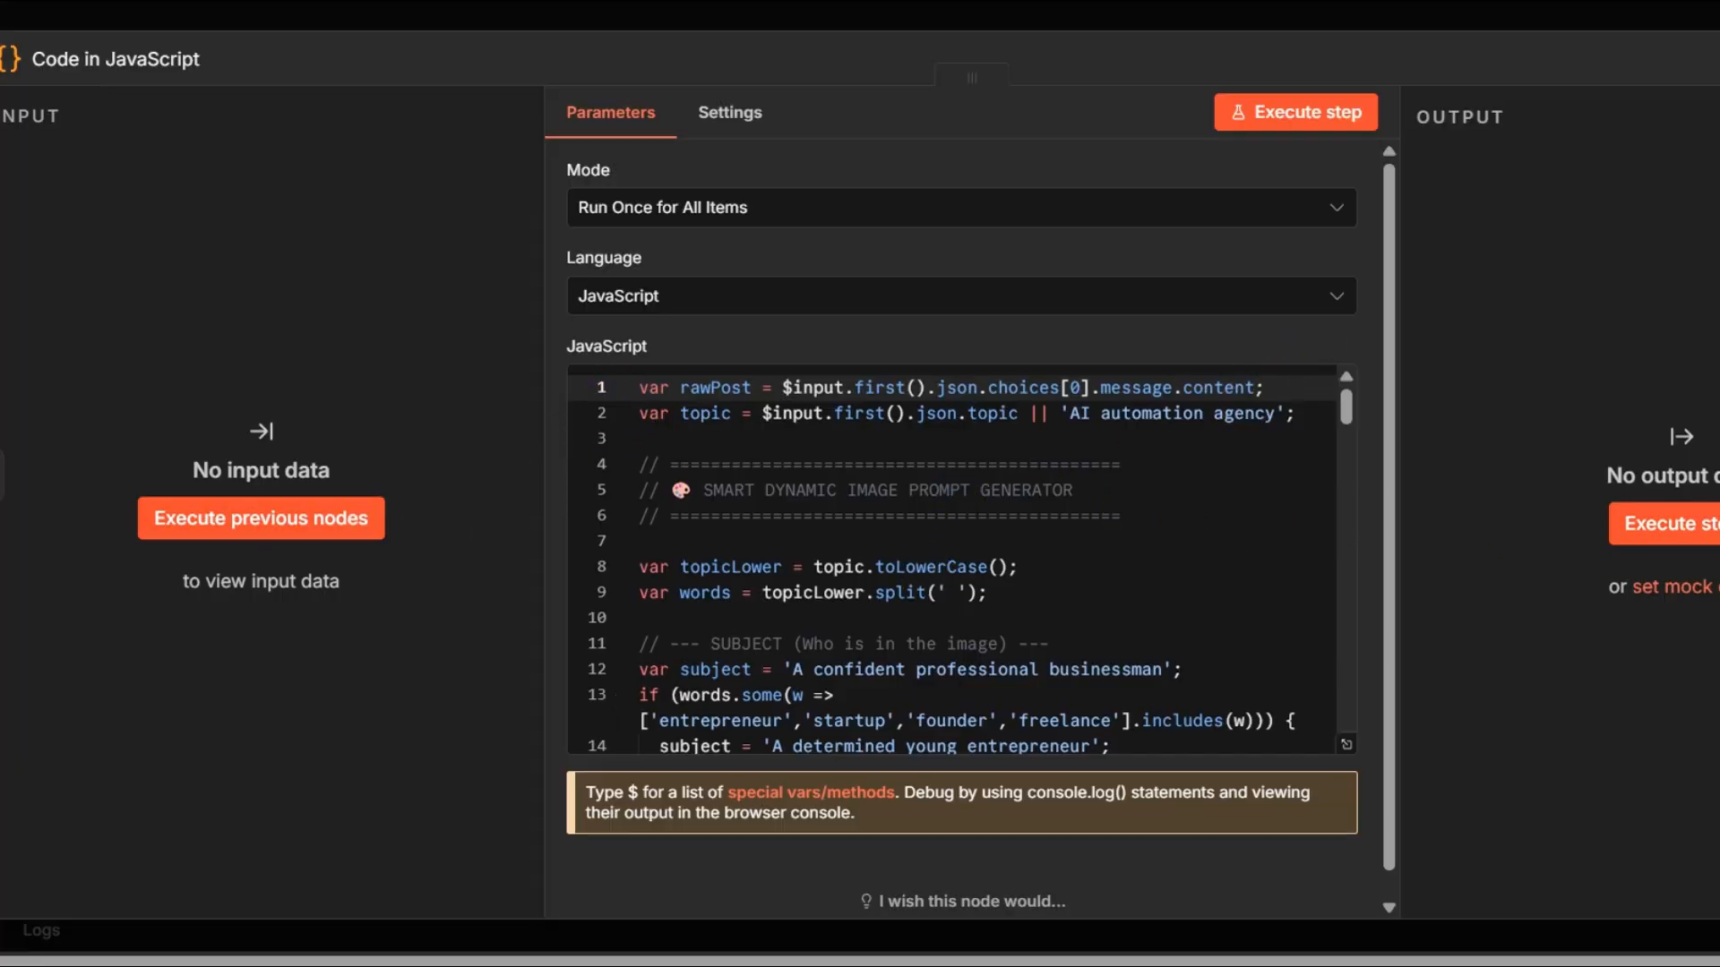
{"action": "key", "text": "Escape"}
Execute the Schedule Trigger, Get row(s) in sheet and Llama 3 Model nodes one by one and check the model's output
{"action": "left_click", "coordinate": [180, 191]}
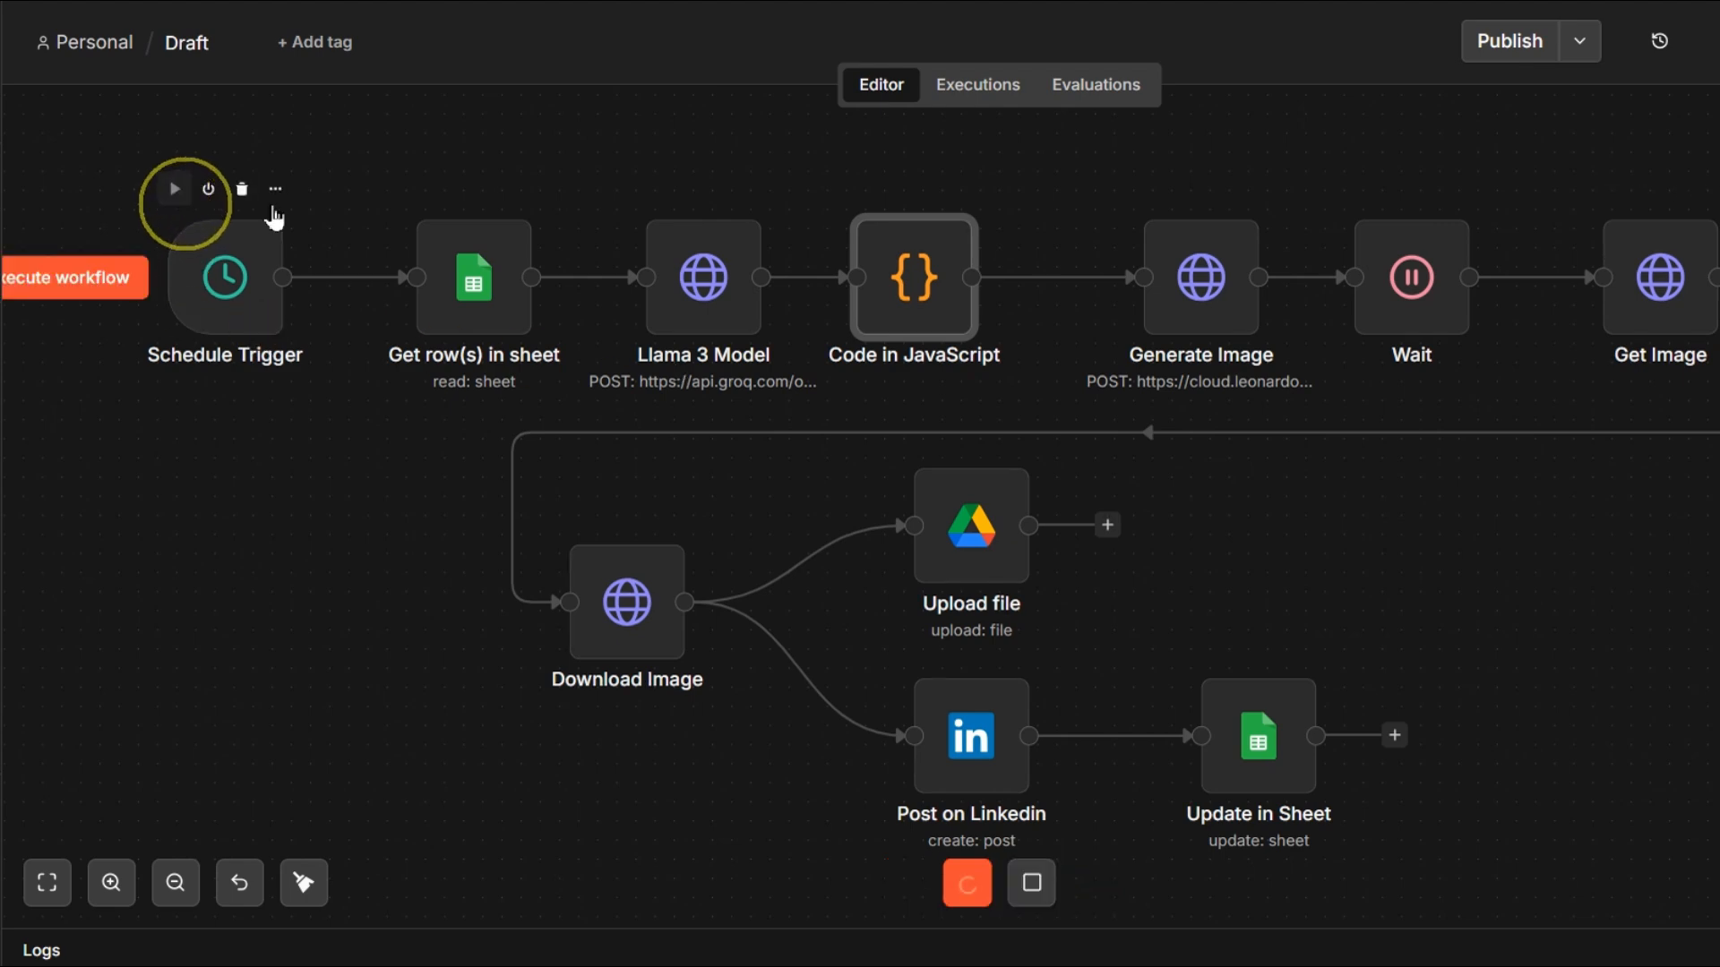
{"action": "left_click", "coordinate": [428, 190]}
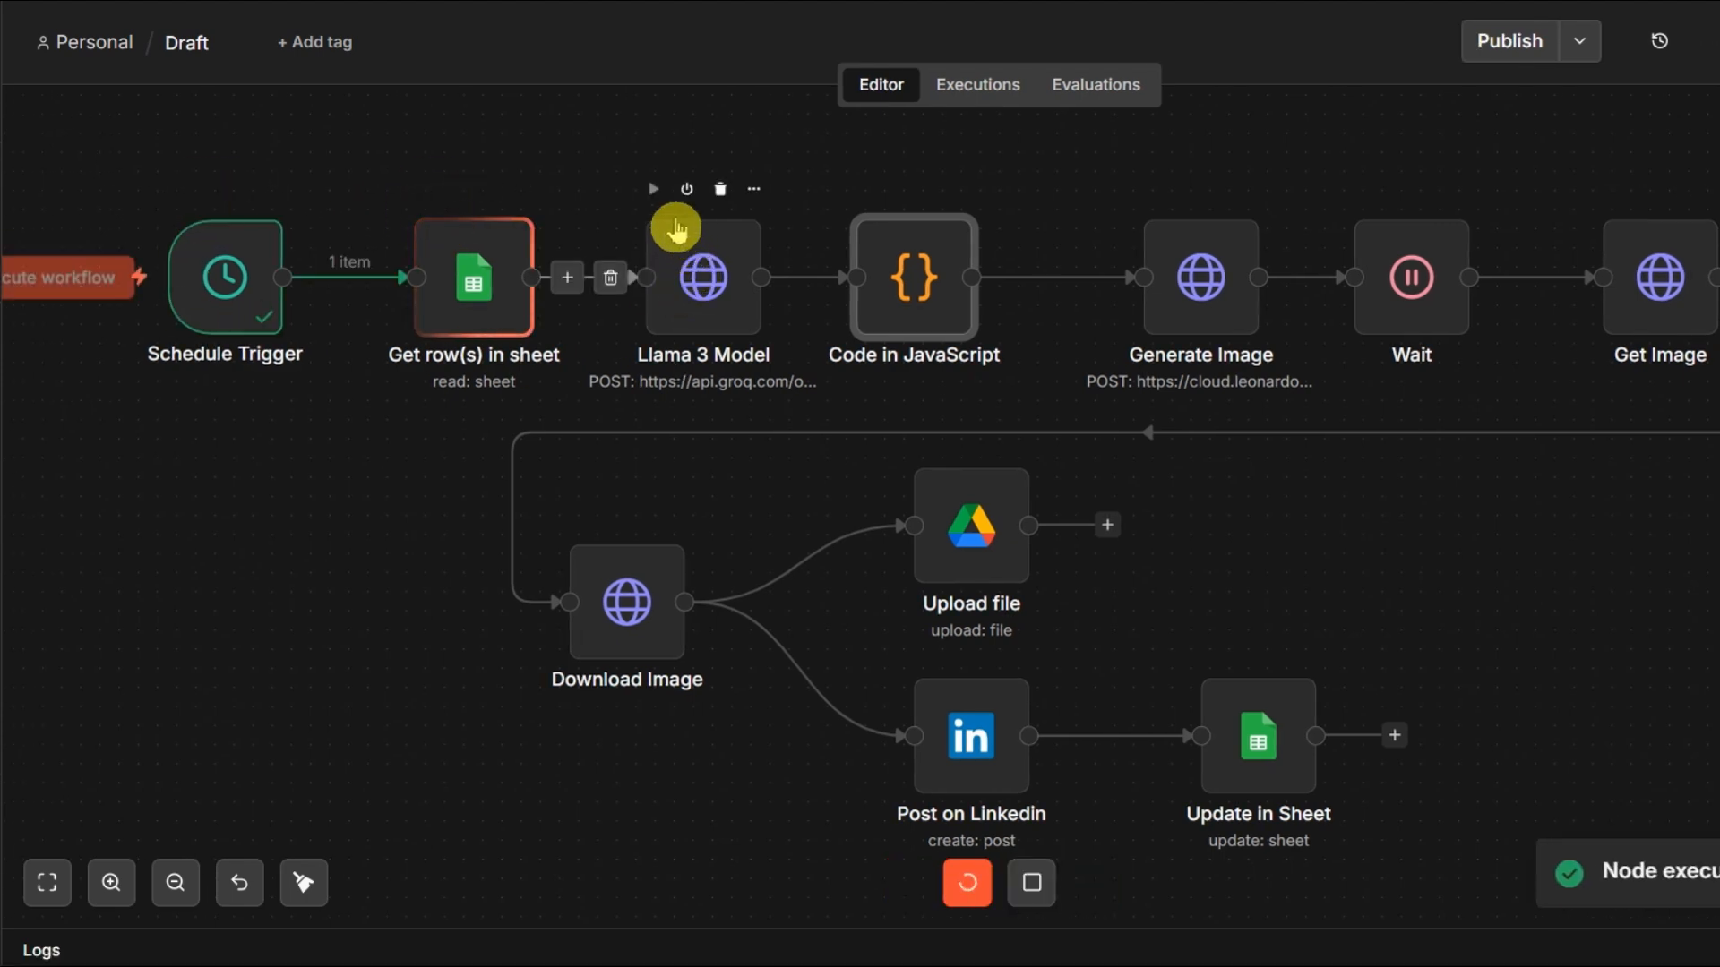
{"action": "left_click", "coordinate": [656, 191]}
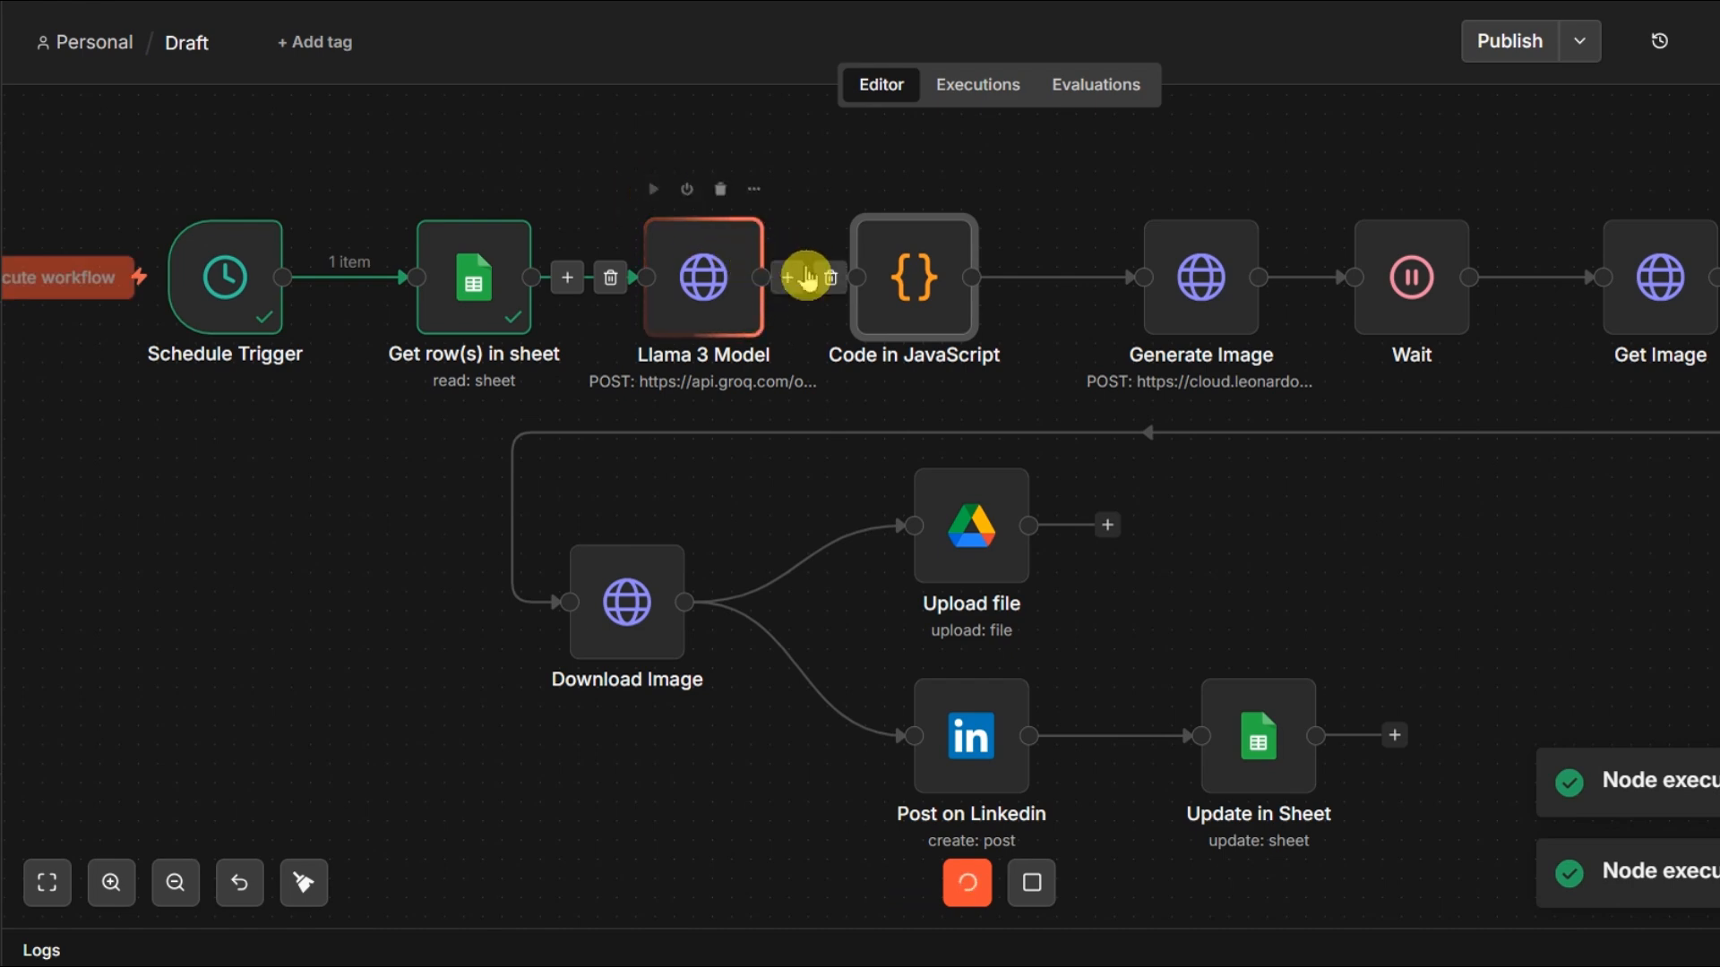
{"action": "double_click", "coordinate": [762, 294]}
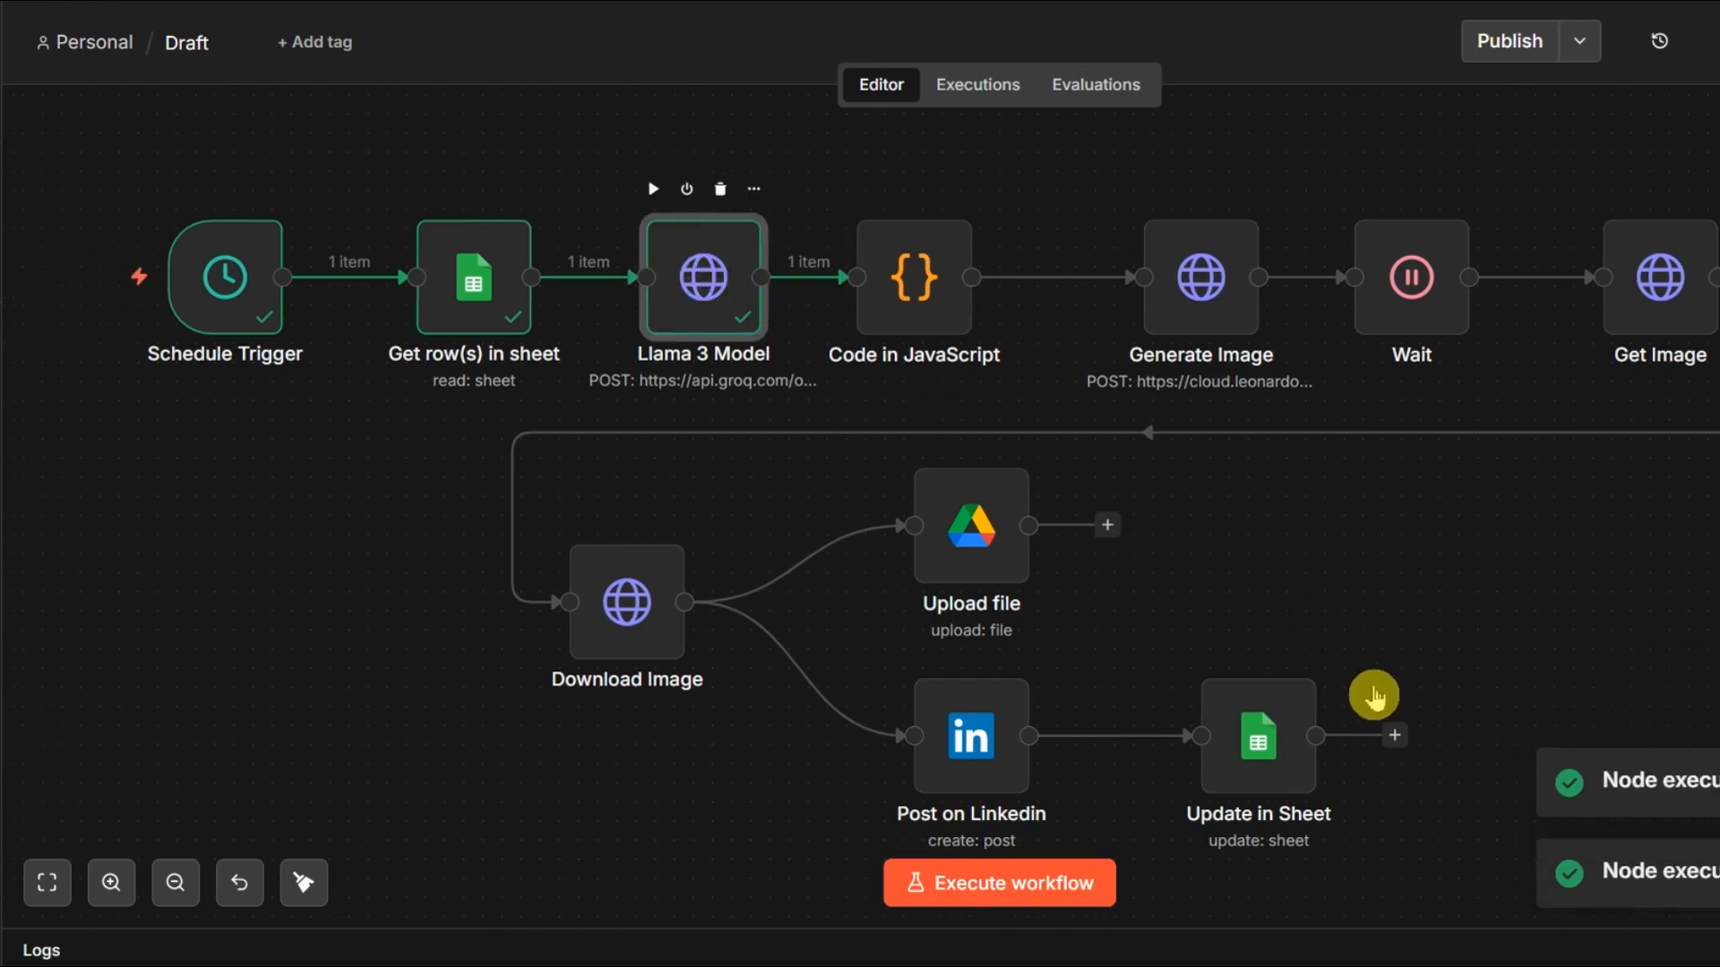
{"action": "scroll", "coordinate": [1600, 678], "scroll_direction": "down", "scroll_amount": 3}
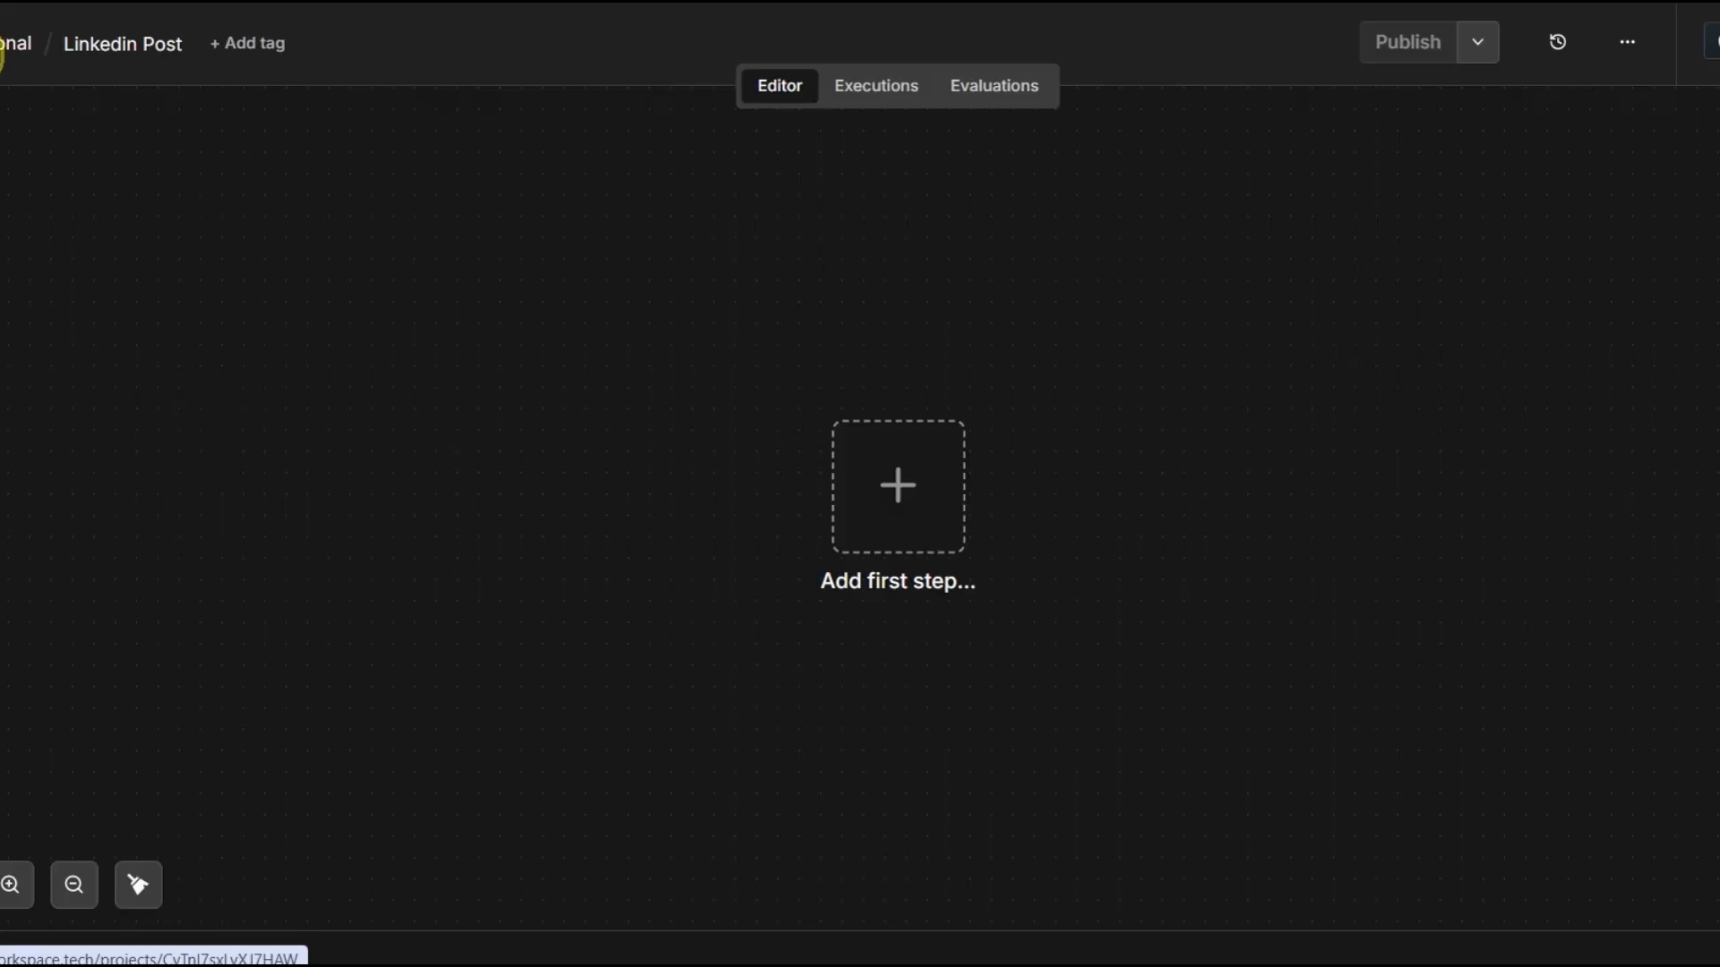
Open the Linkedin Post workflow from the Personal workflows list and add a Schedule Trigger as its first step
{"action": "left_click", "coordinate": [12, 42]}
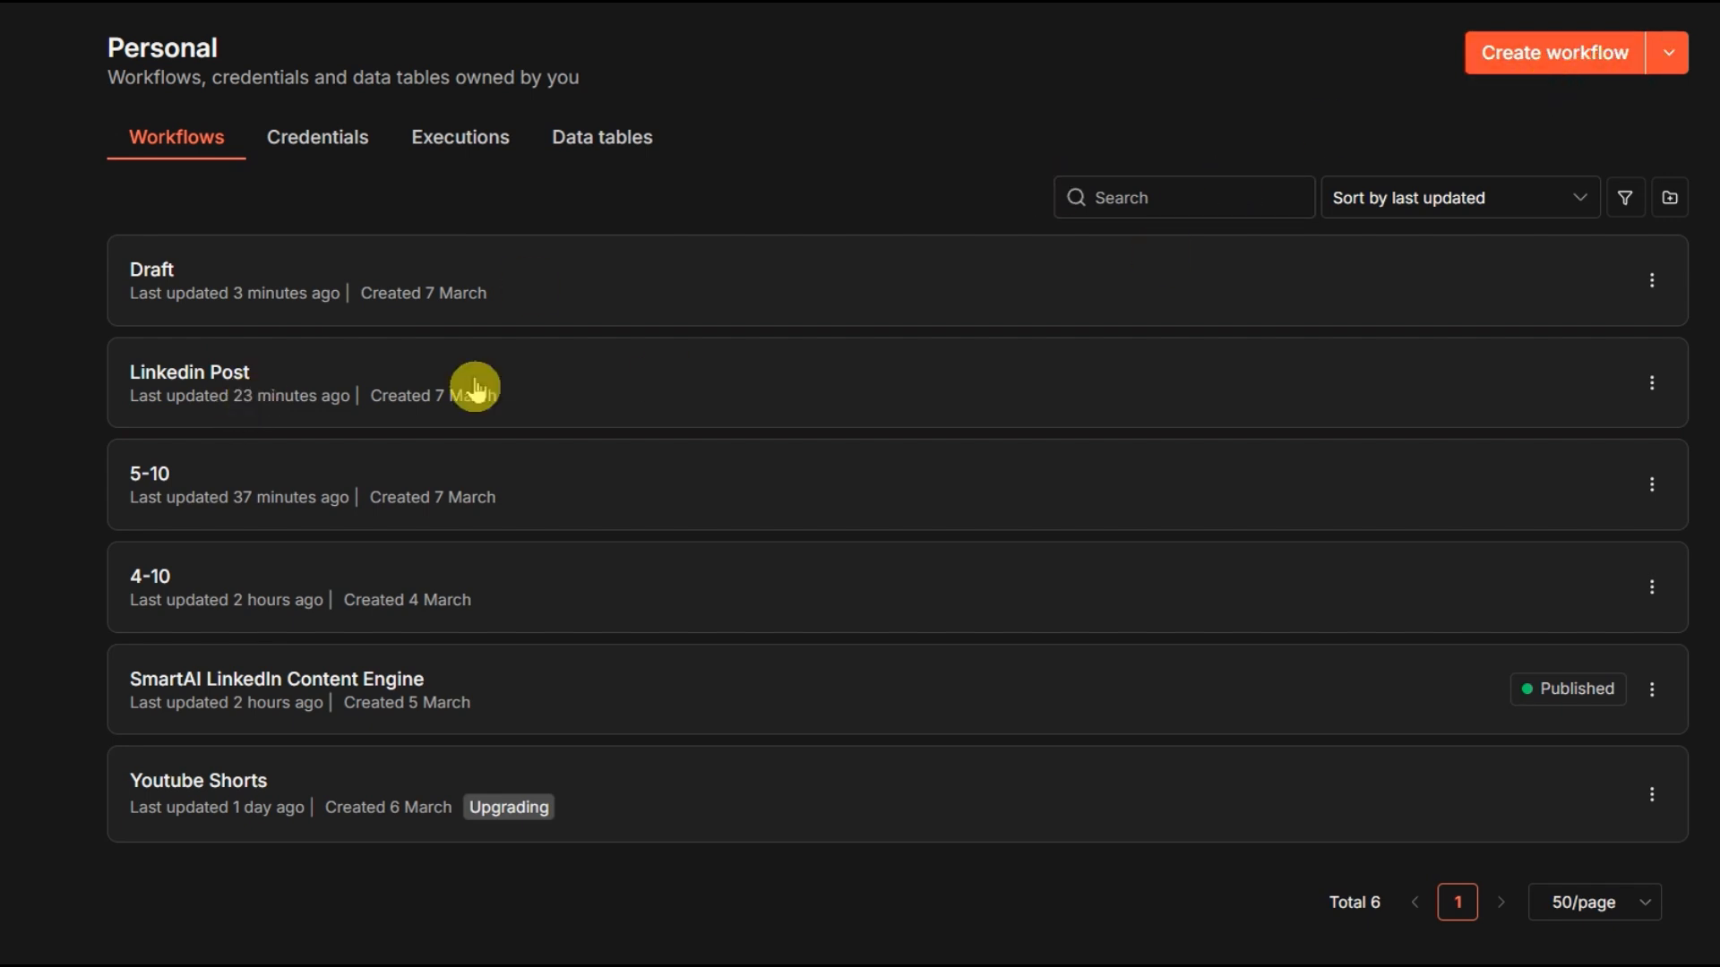
{"action": "left_click", "coordinate": [358, 388]}
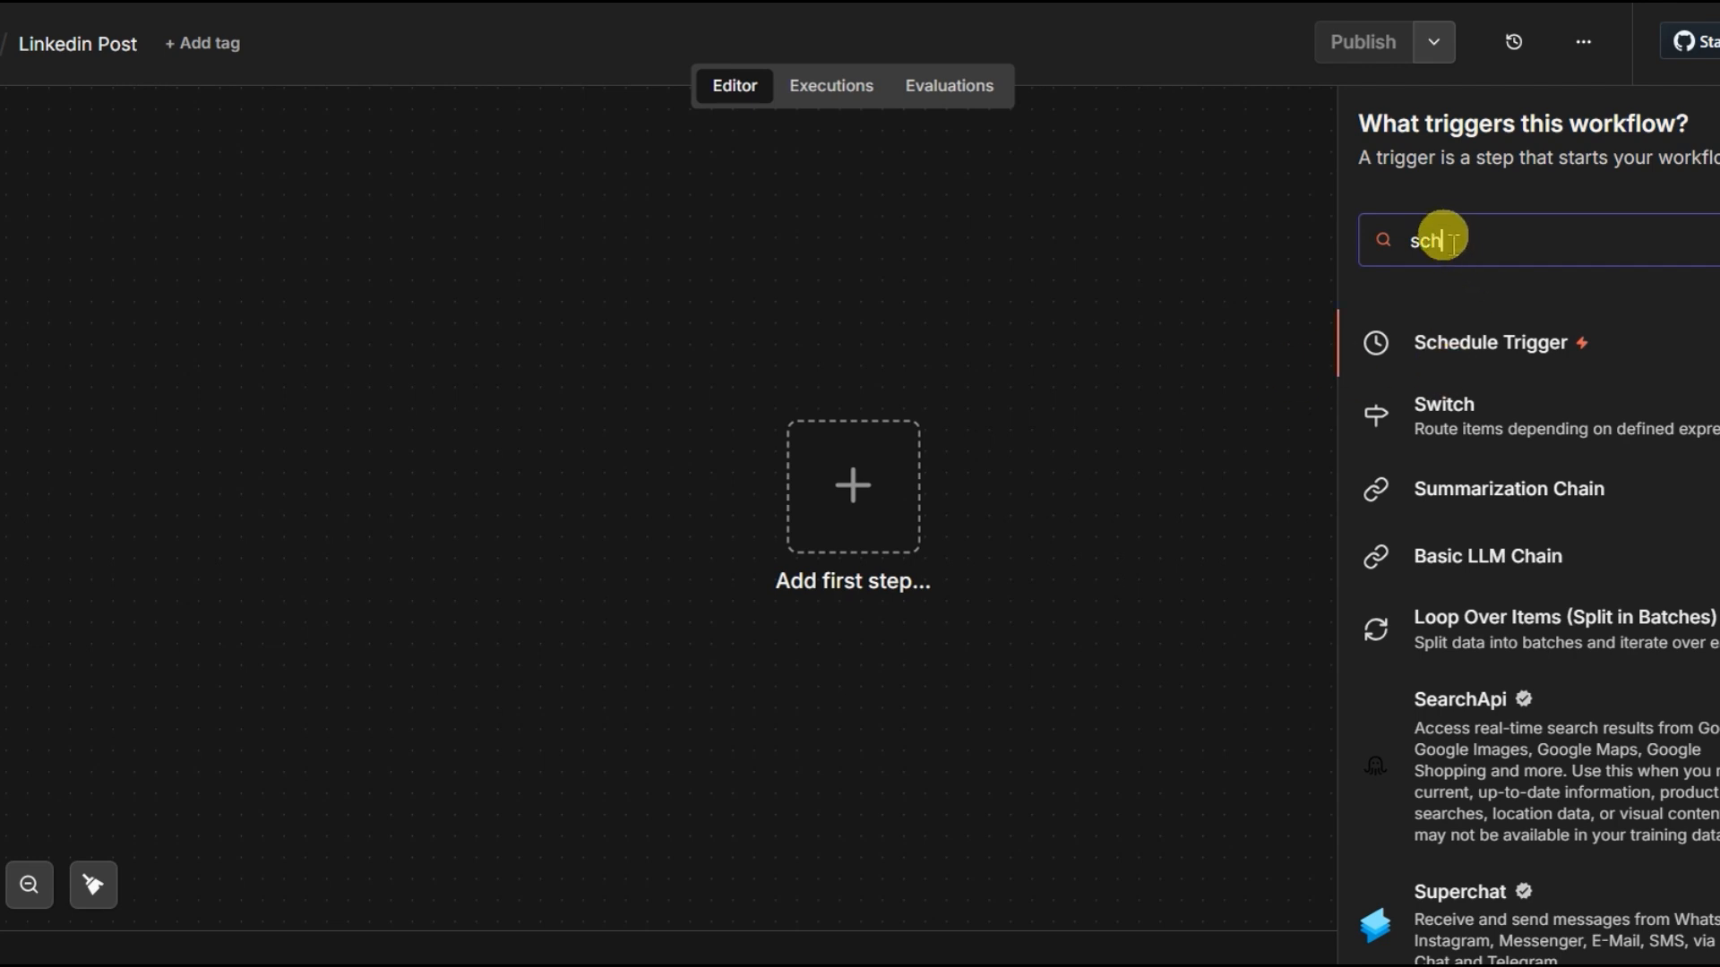
{"action": "left_click", "coordinate": [1500, 369]}
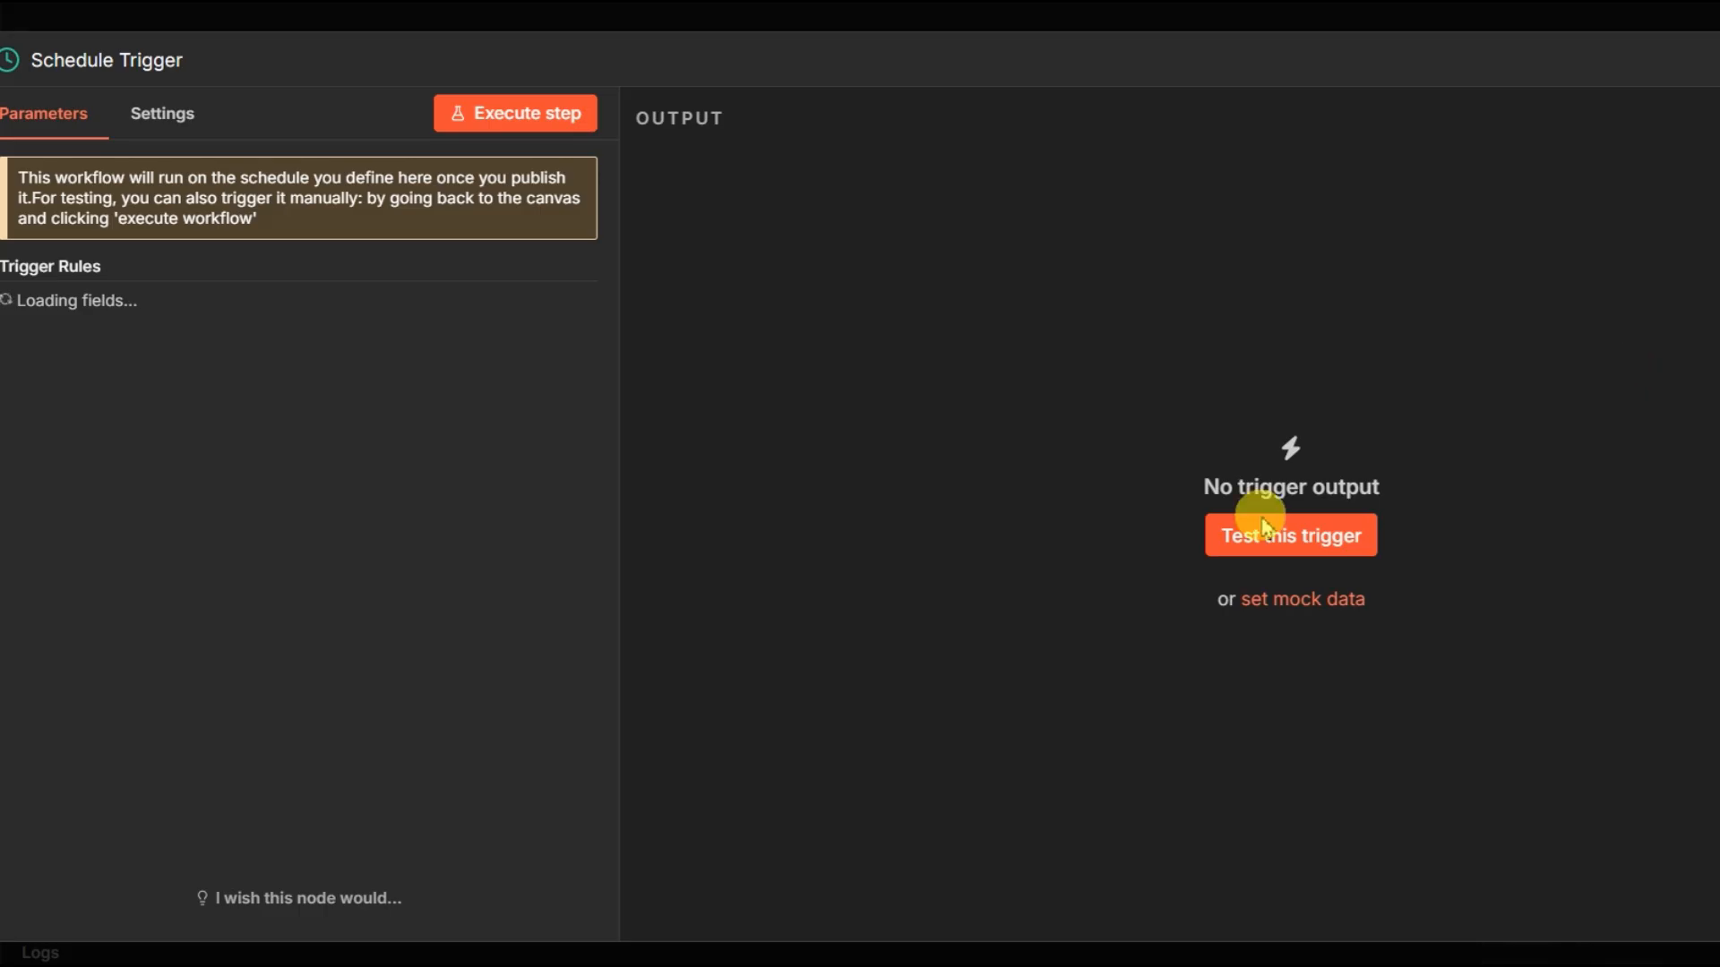
Set the Schedule Trigger's interval to Days and return to the canvas
{"action": "left_click", "coordinate": [84, 349]}
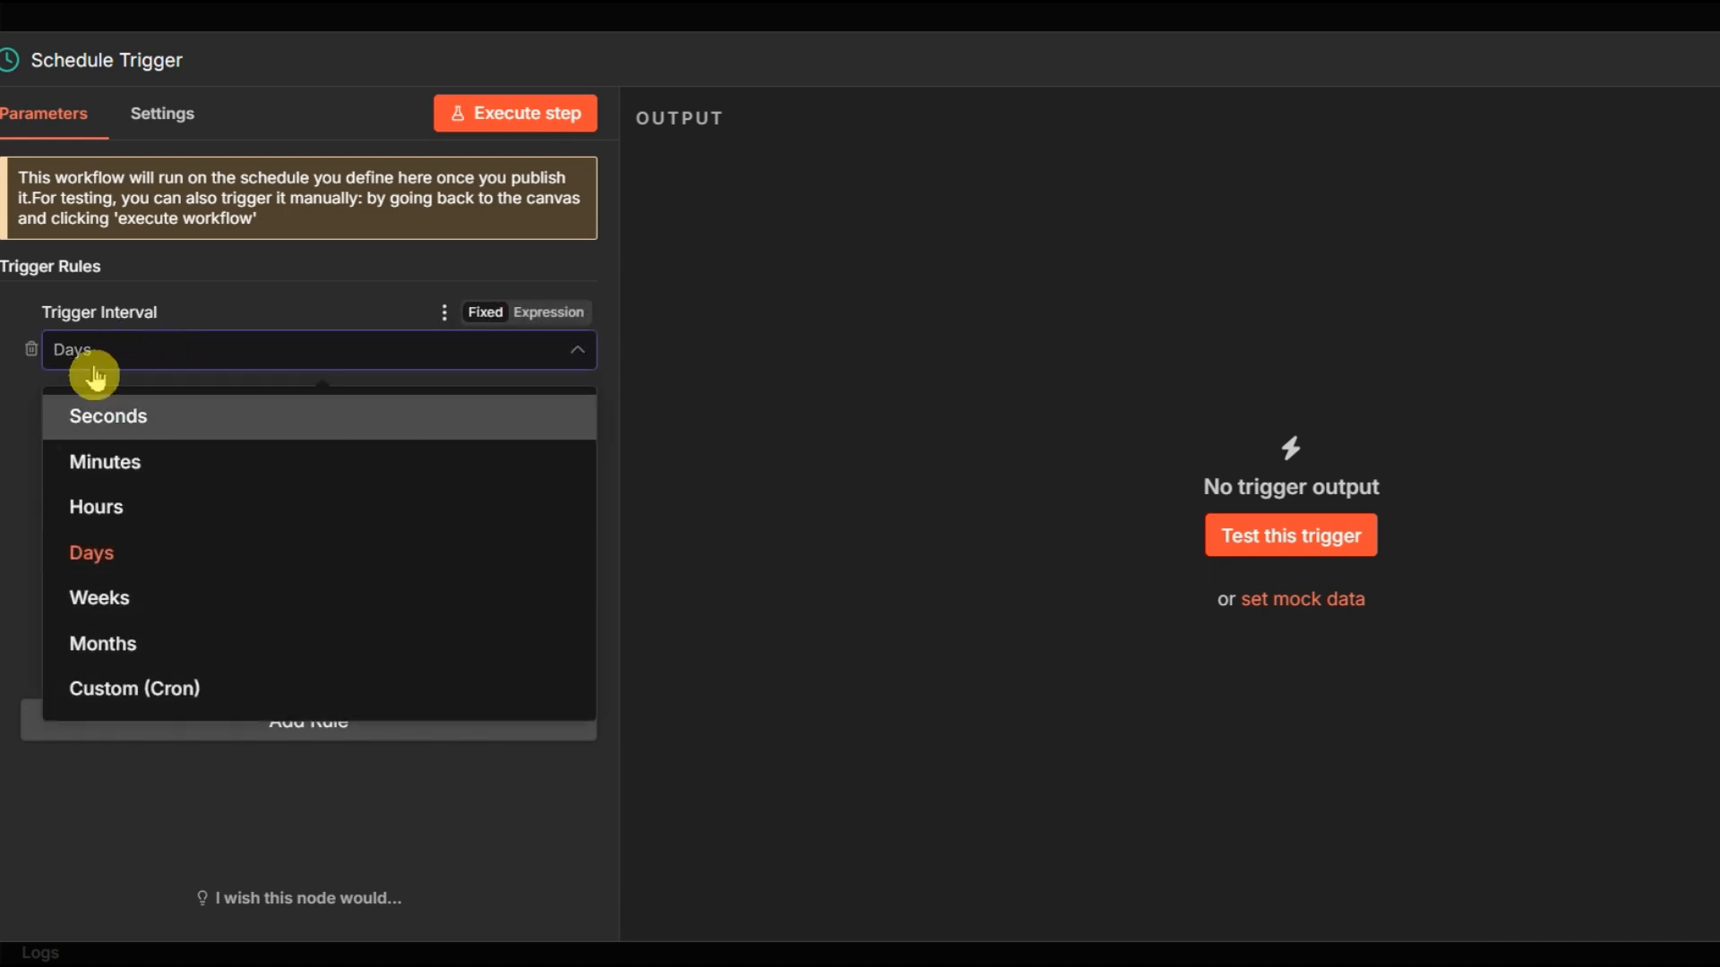
{"action": "left_click", "coordinate": [210, 292]}
{"action": "left_click", "coordinate": [221, 350]}
{"action": "left_click", "coordinate": [164, 552]}
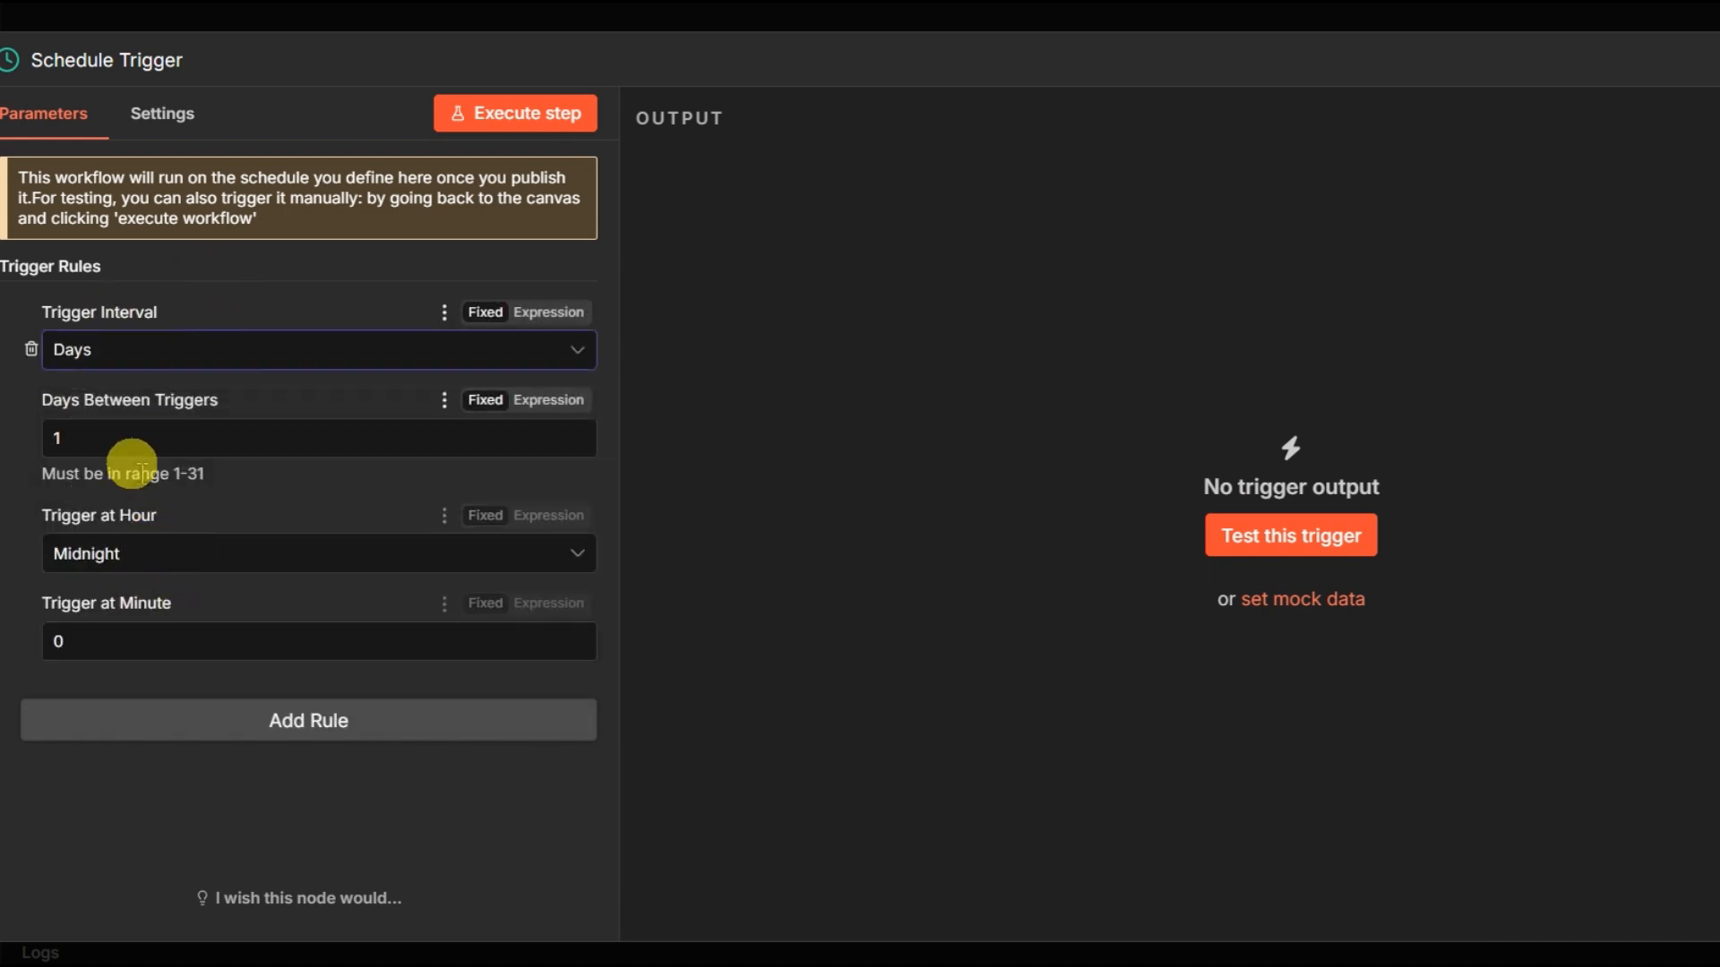
{"action": "key", "text": "Escape"}
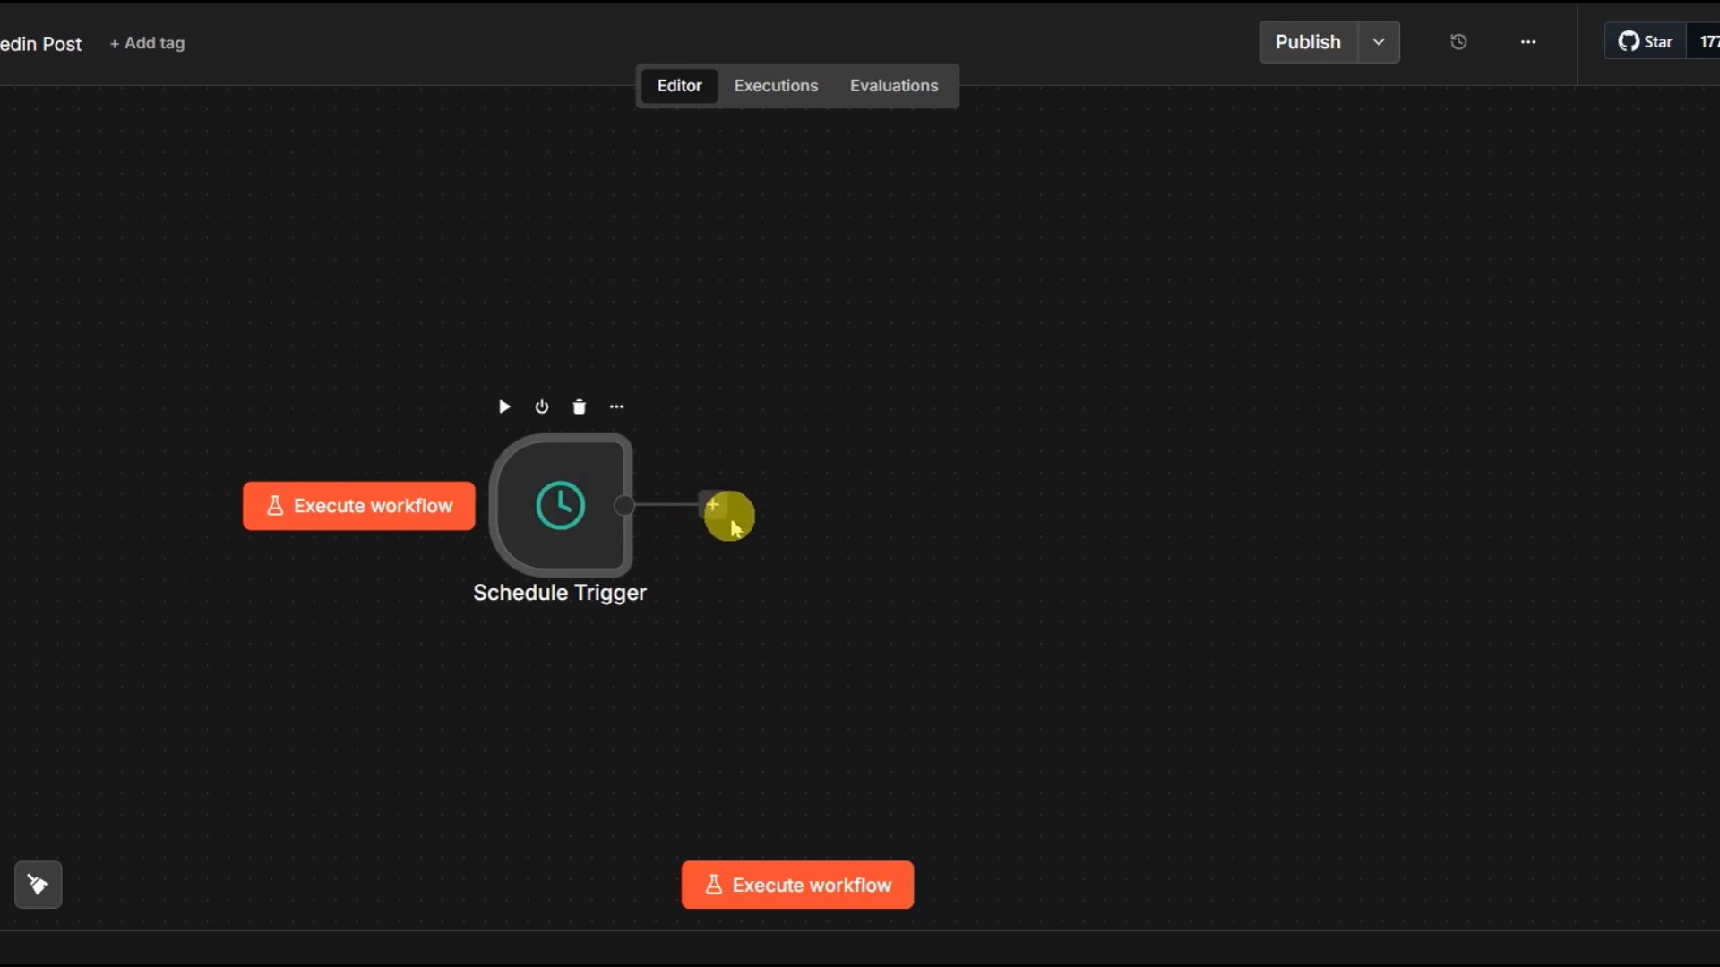
Add a Google Sheets node with the Get row(s) in sheet action after the Schedule Trigger
{"action": "left_click", "coordinate": [715, 511]}
{"action": "type", "text": "google shee"}
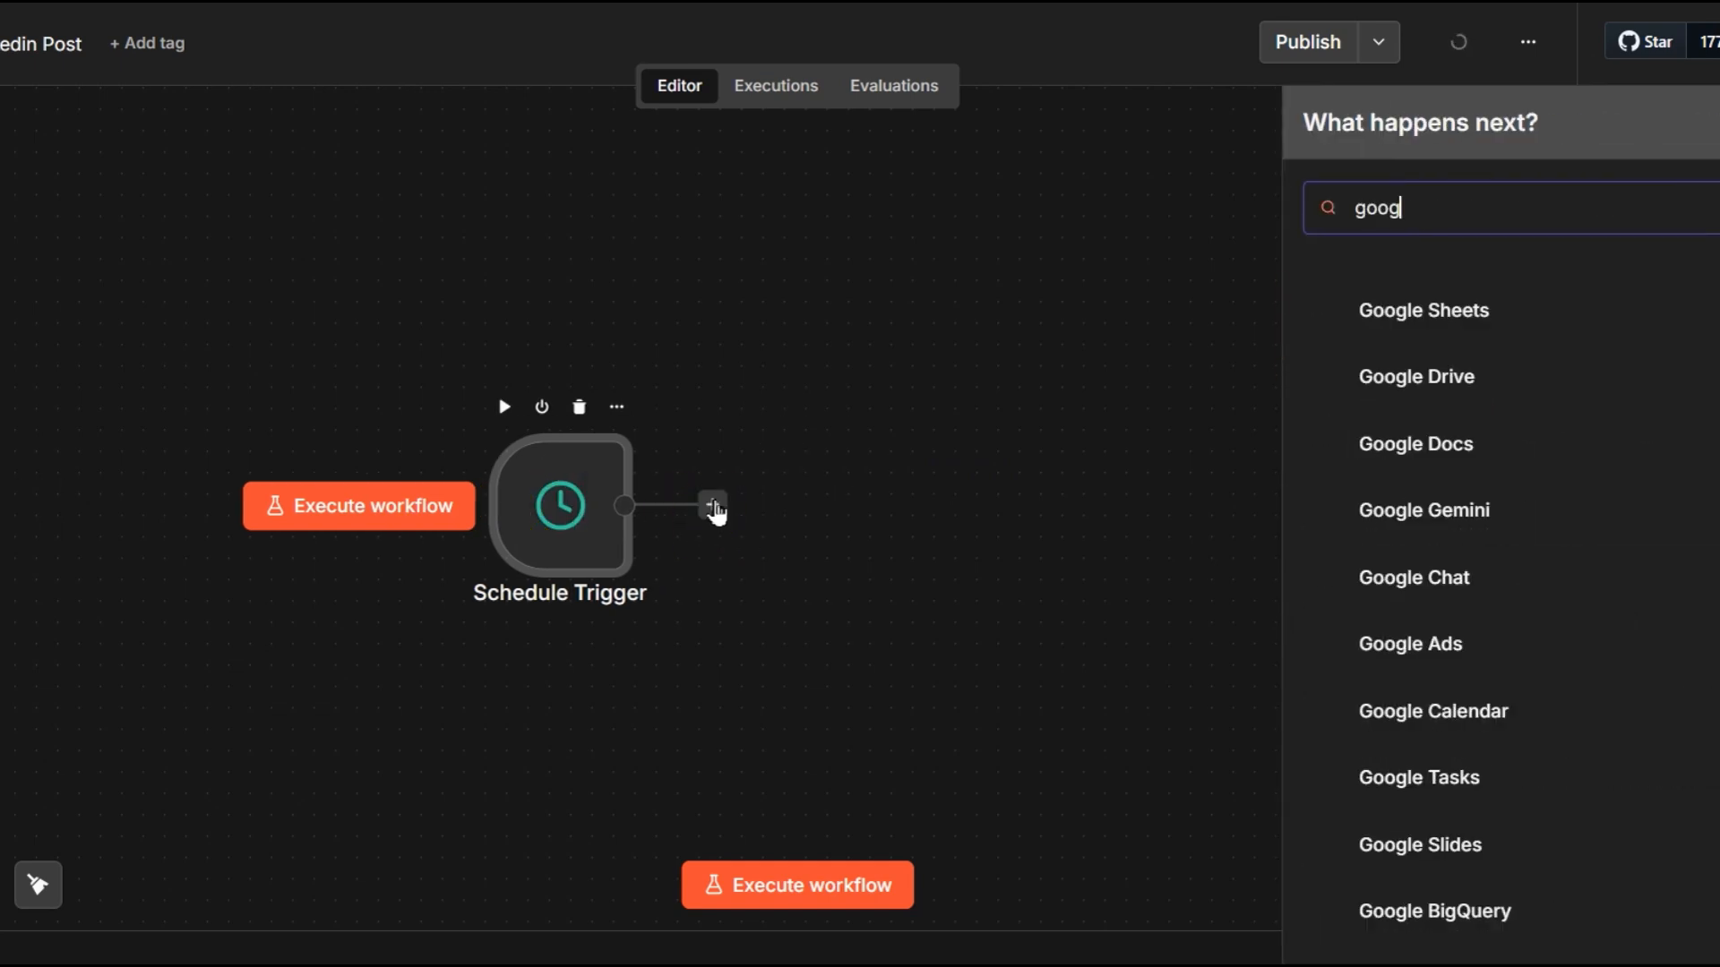
{"action": "left_click", "coordinate": [1416, 338]}
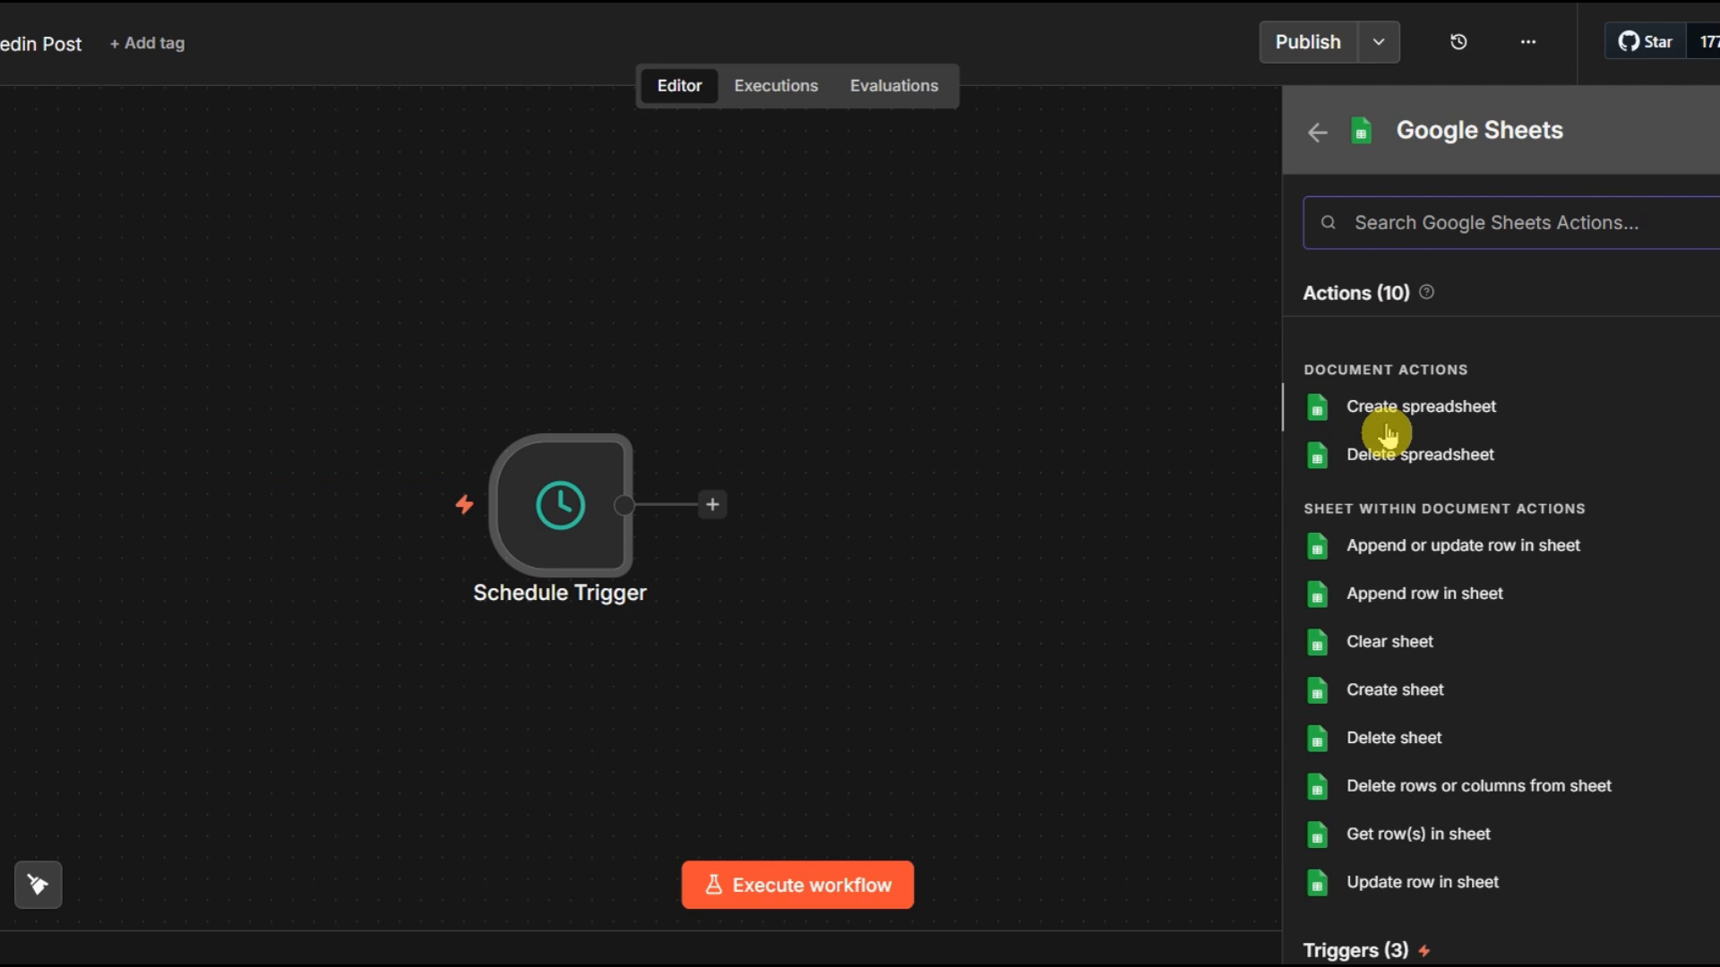
{"action": "left_click", "coordinate": [1451, 837]}
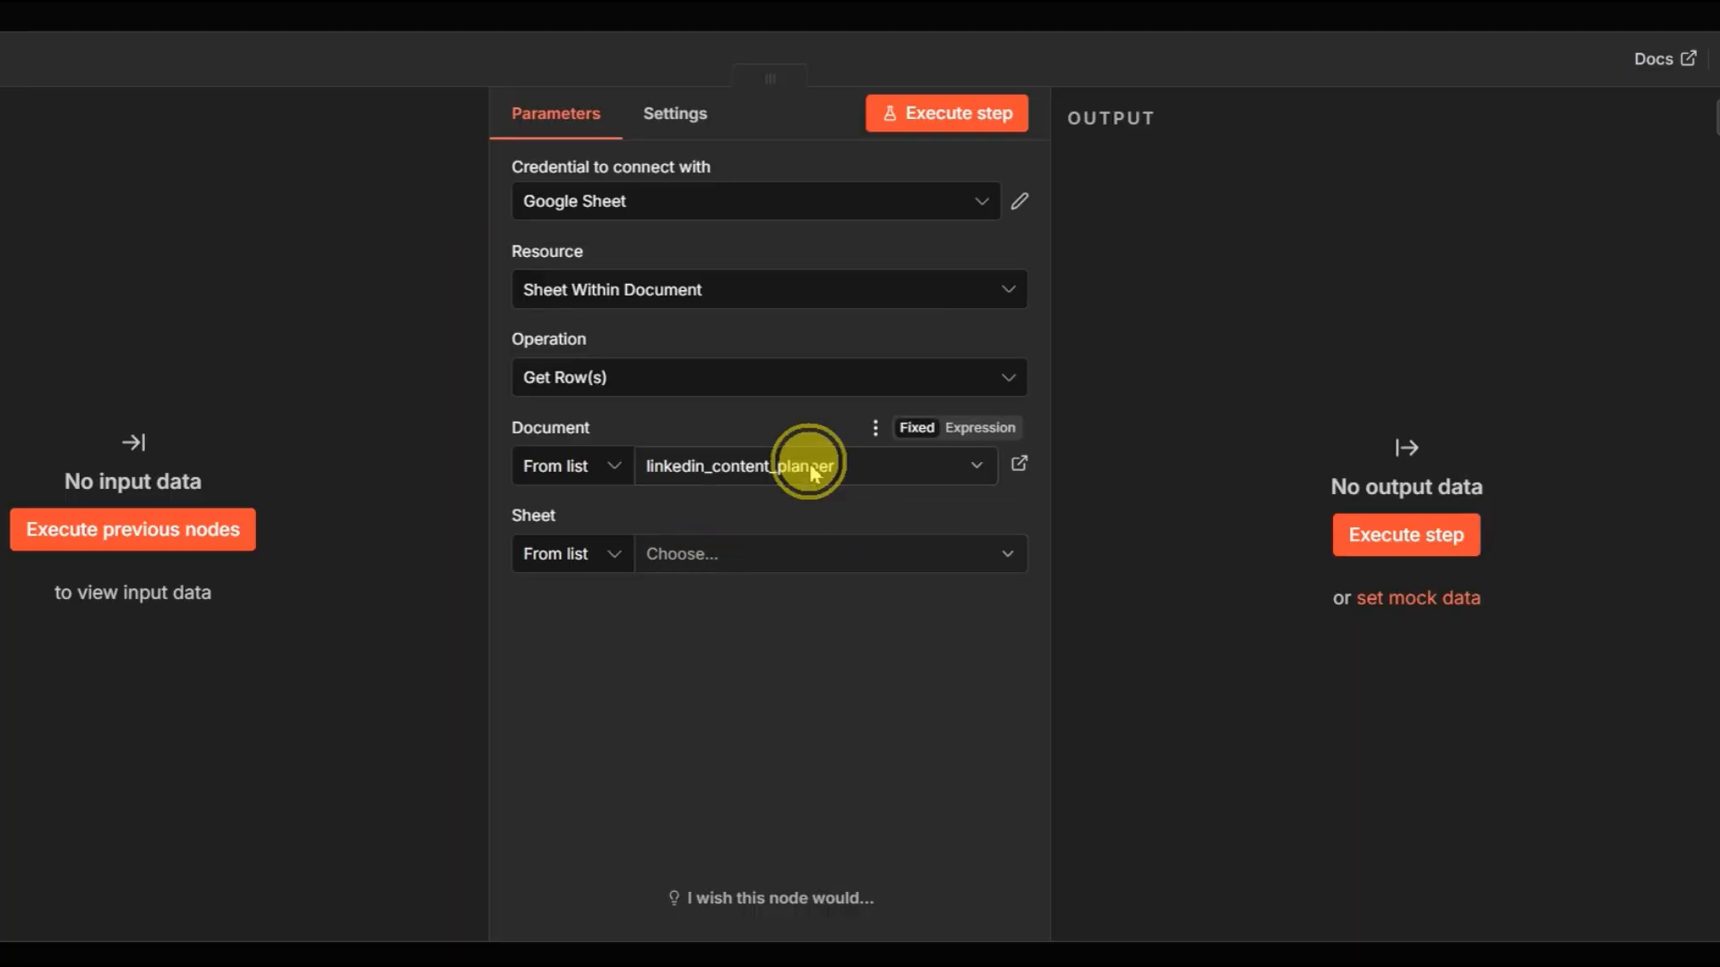
Set the node's source to Sheet1 of the linkedin_content_planner document
{"action": "left_click", "coordinate": [806, 464]}
{"action": "left_click", "coordinate": [697, 588]}
{"action": "left_click", "coordinate": [786, 551]}
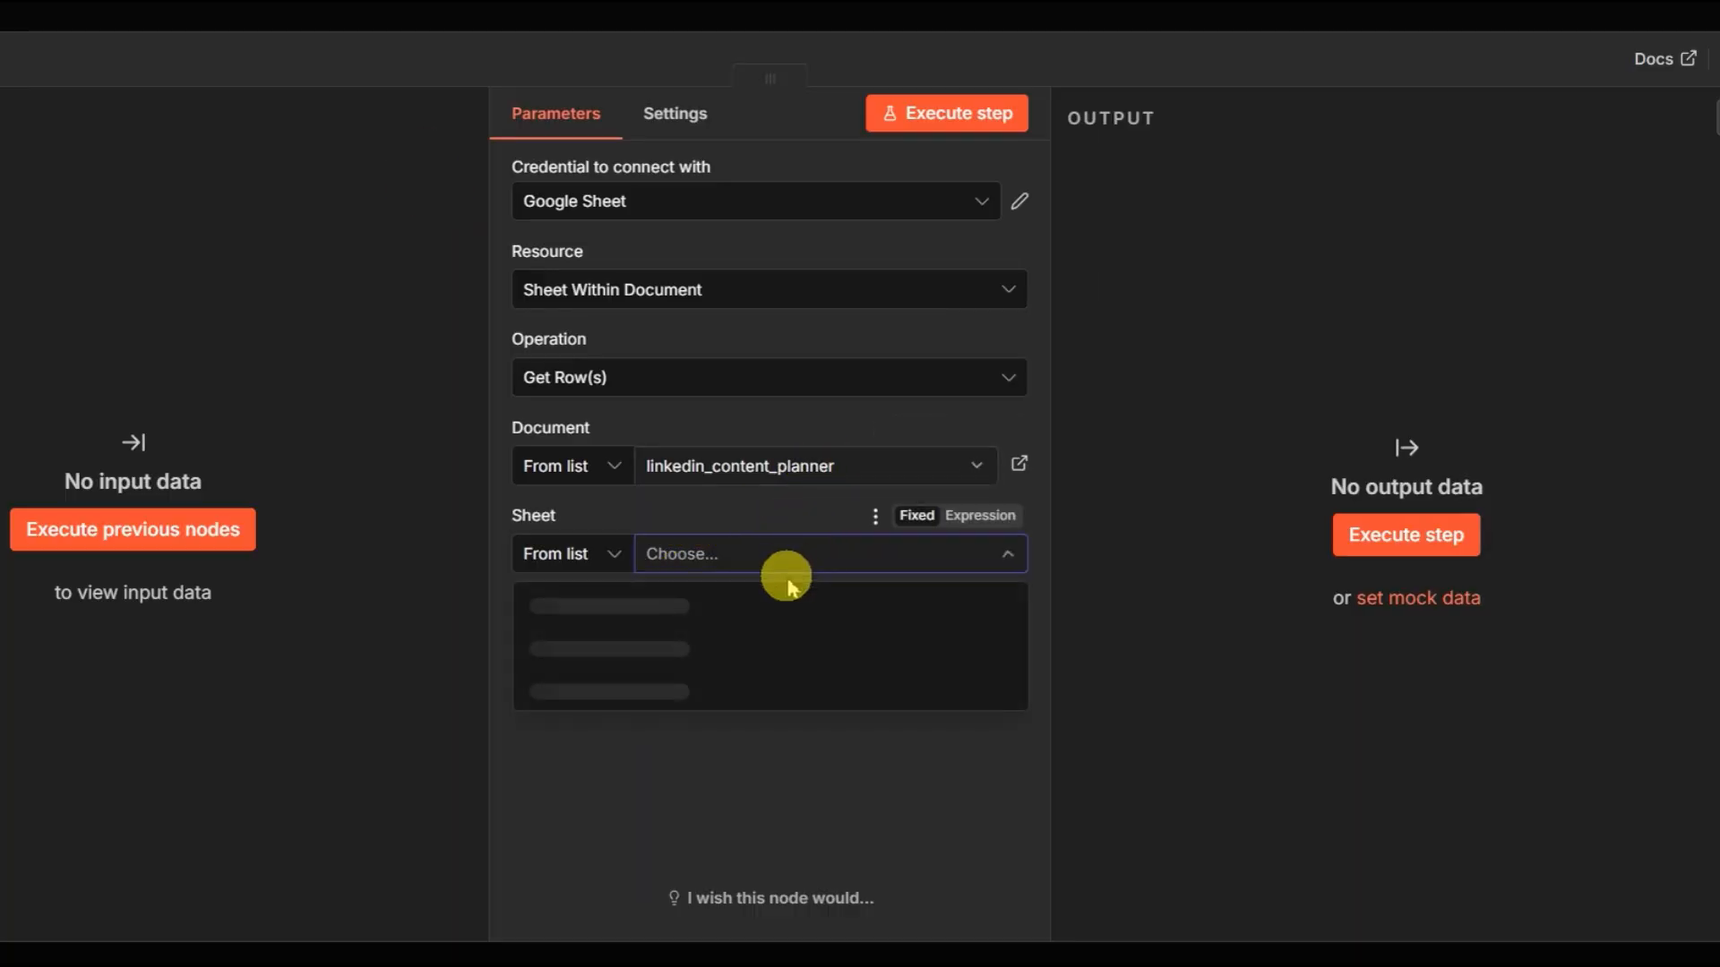
{"action": "left_click", "coordinate": [604, 616]}
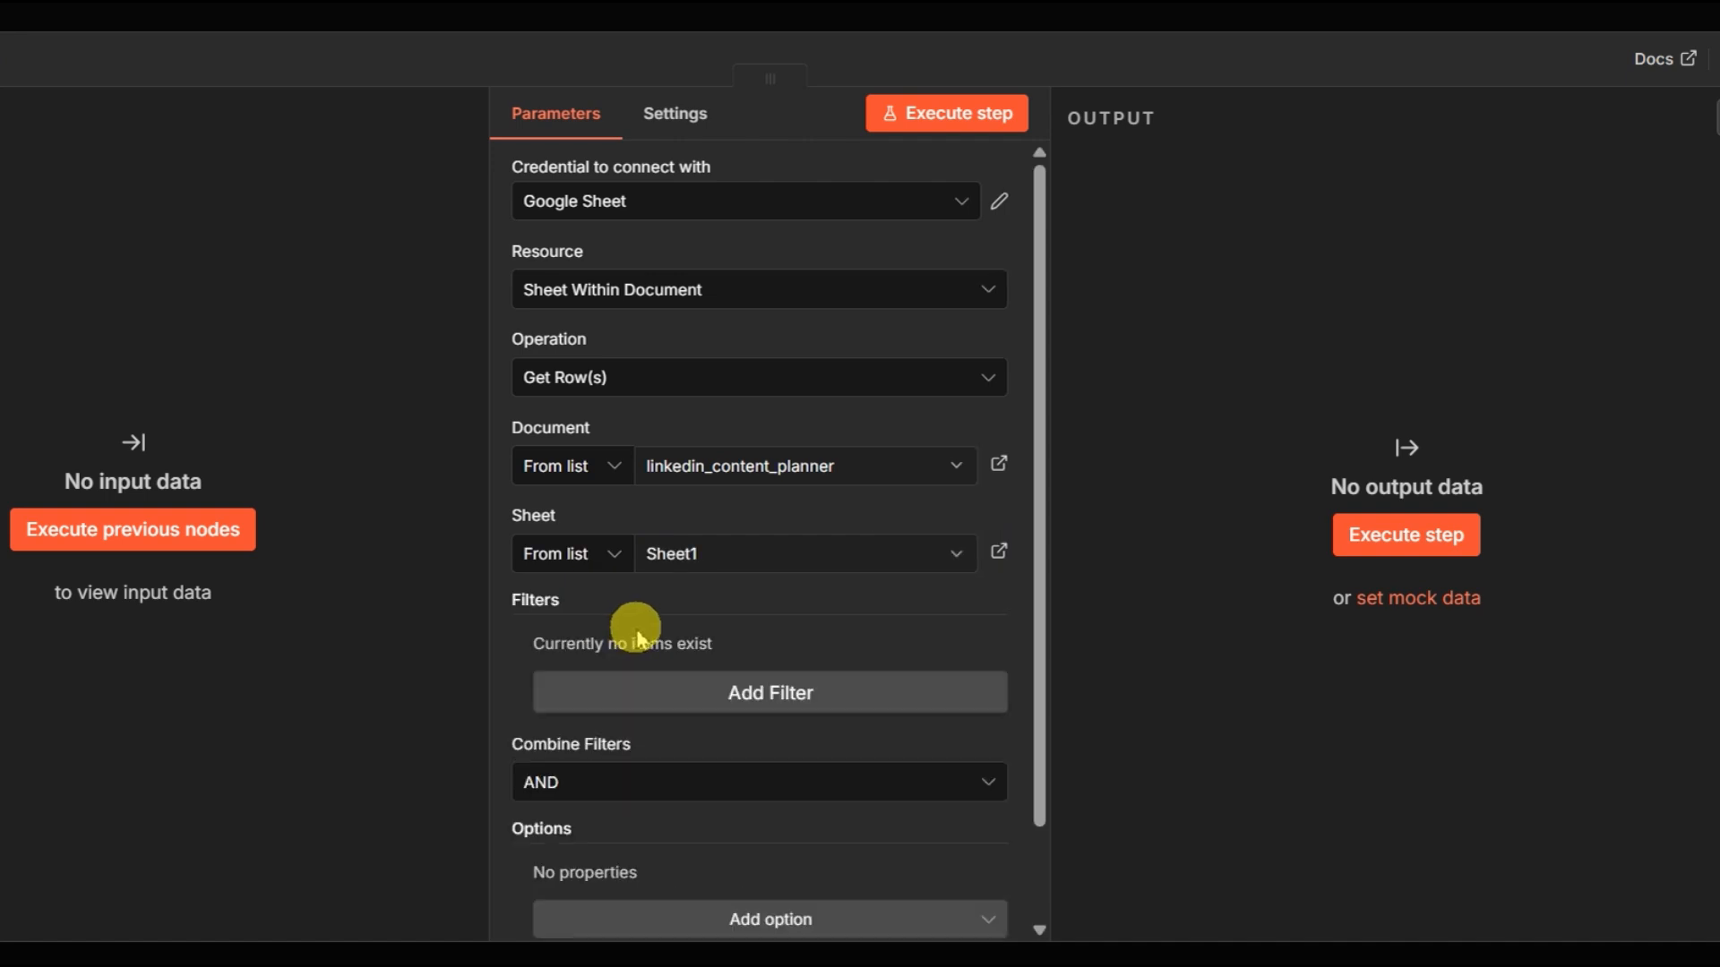
Add a filter to the Get row(s) node that matches the Status column against Pending, copying the value from the planner sheet
{"action": "scroll", "coordinate": [663, 645], "scroll_direction": "down", "scroll_amount": 2}
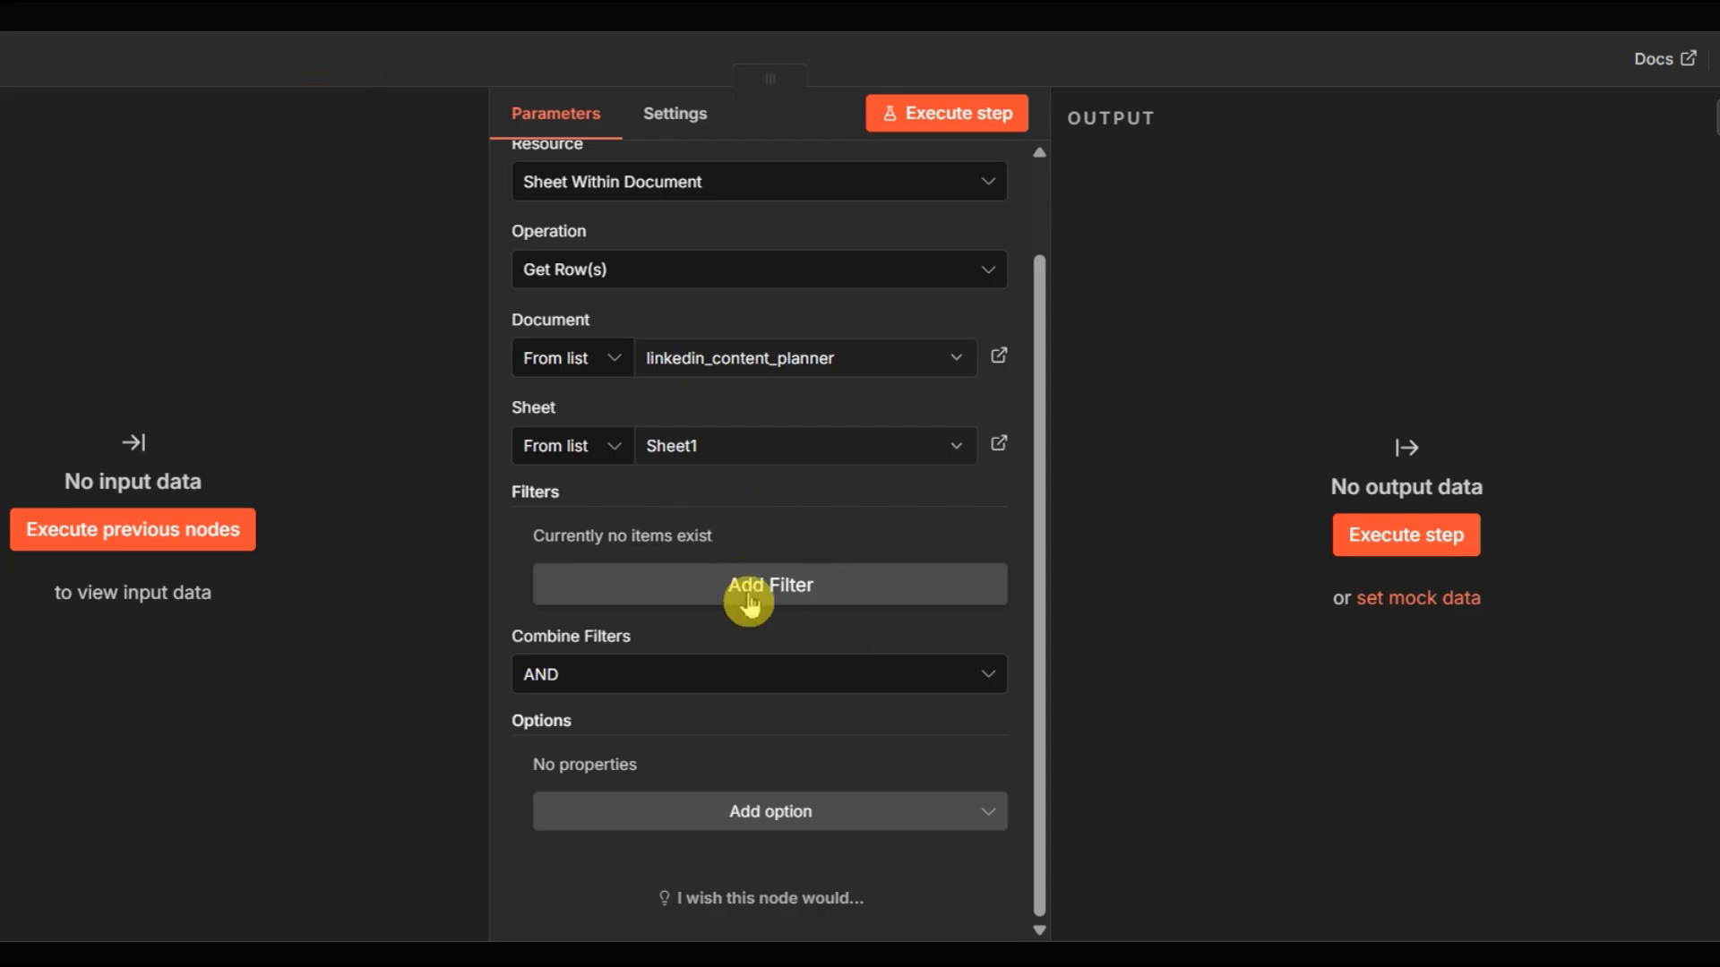
{"action": "left_click", "coordinate": [745, 588]}
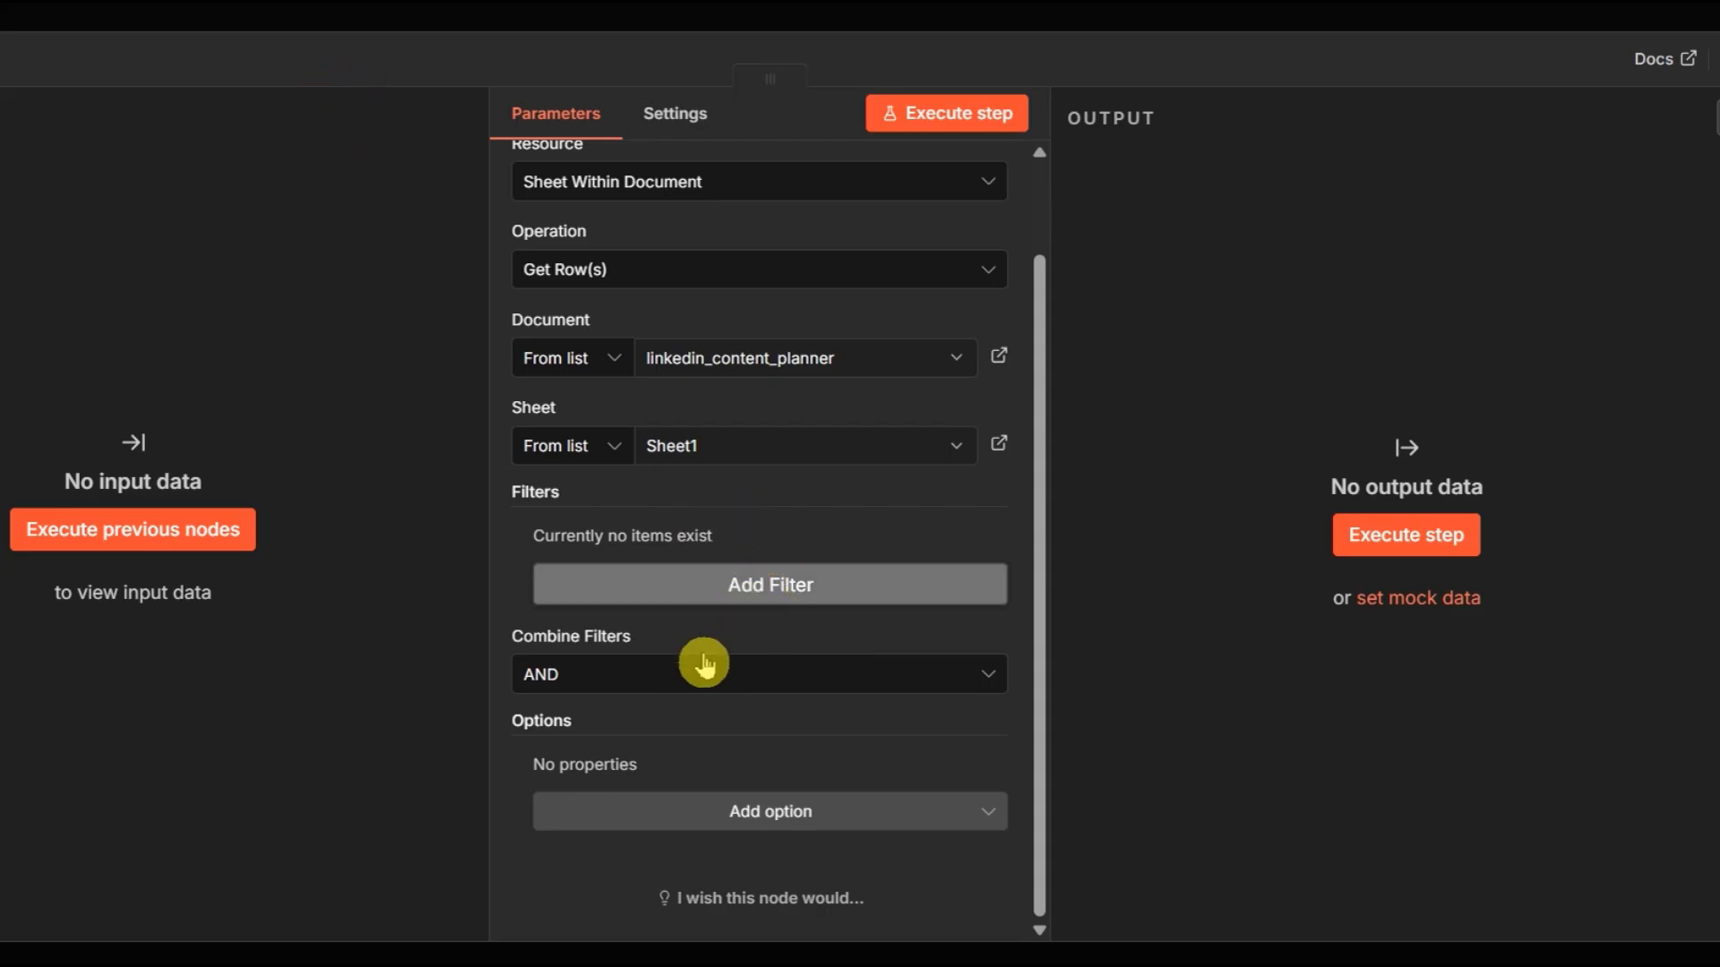
{"action": "left_click", "coordinate": [680, 665]}
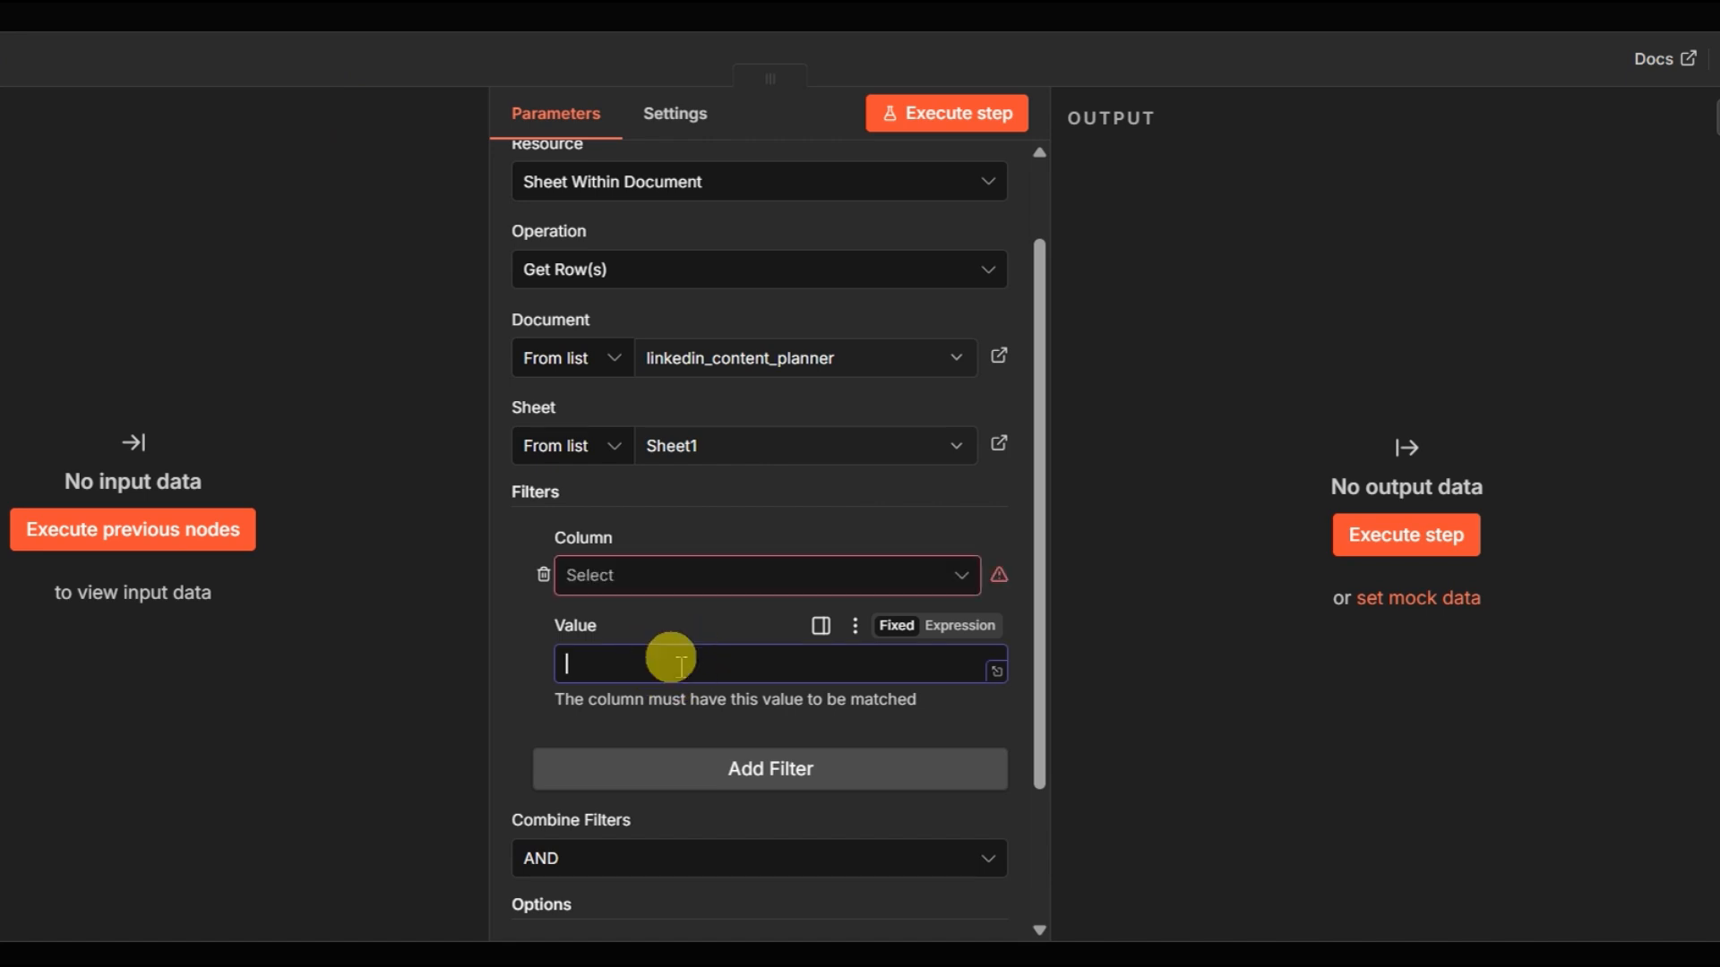
{"action": "left_click", "coordinate": [753, 581]}
{"action": "left_click", "coordinate": [668, 440]}
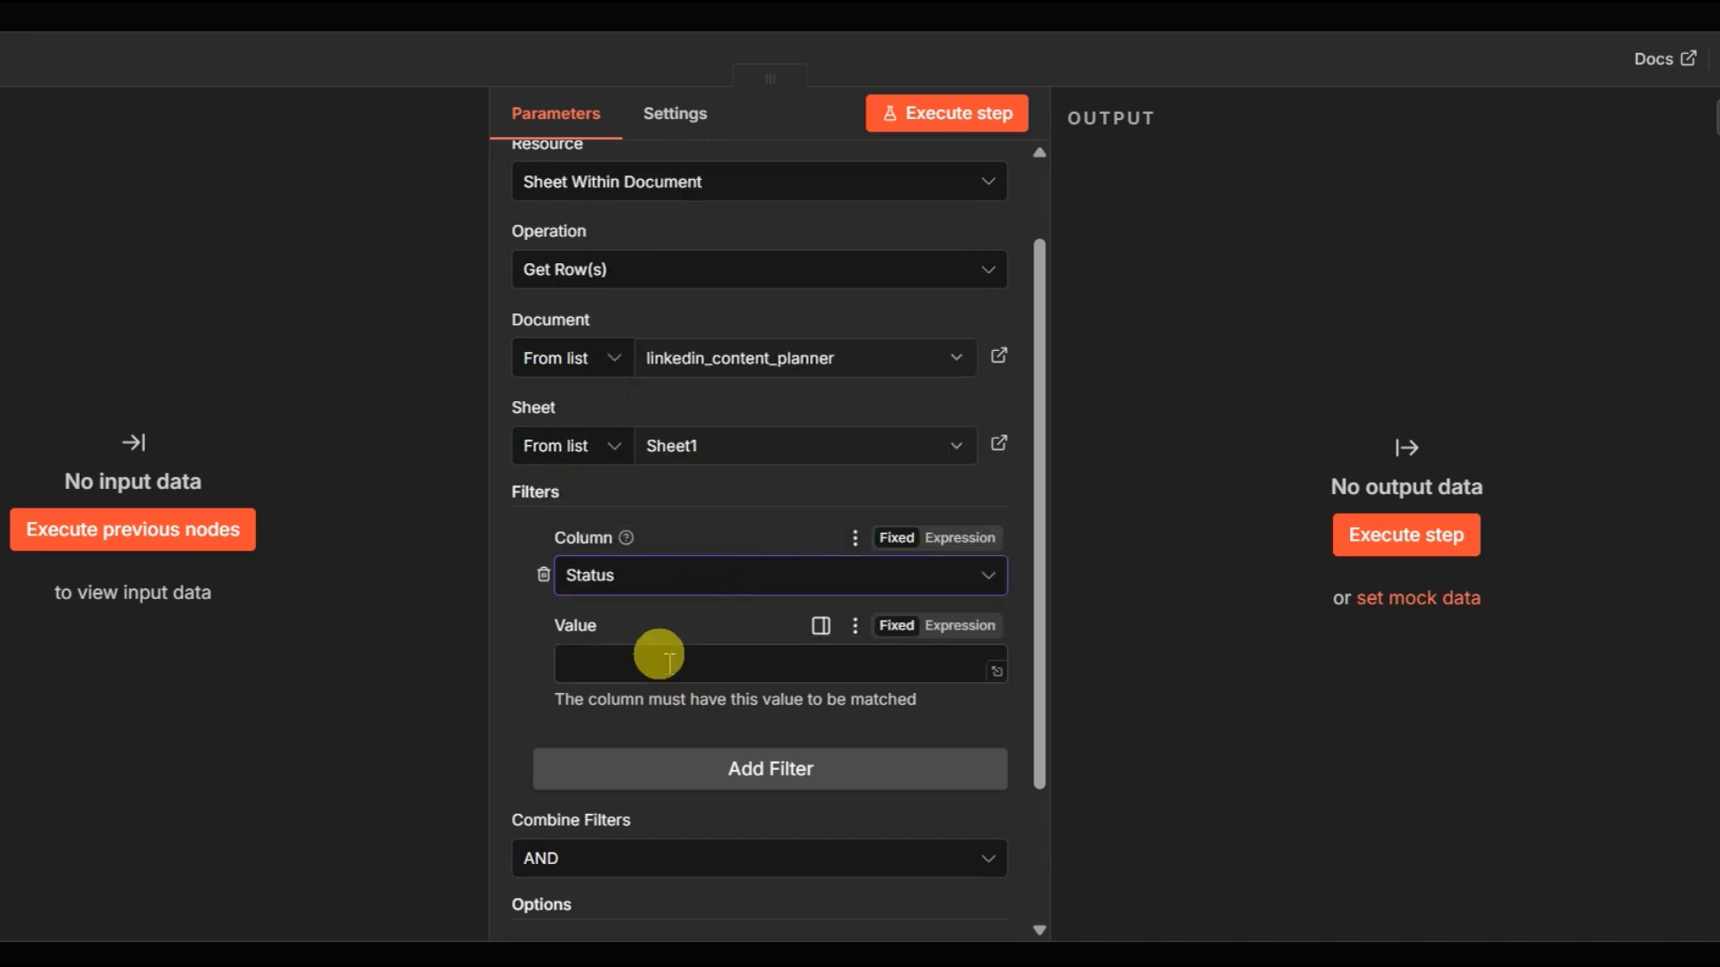
{"action": "left_click", "coordinate": [670, 663]}
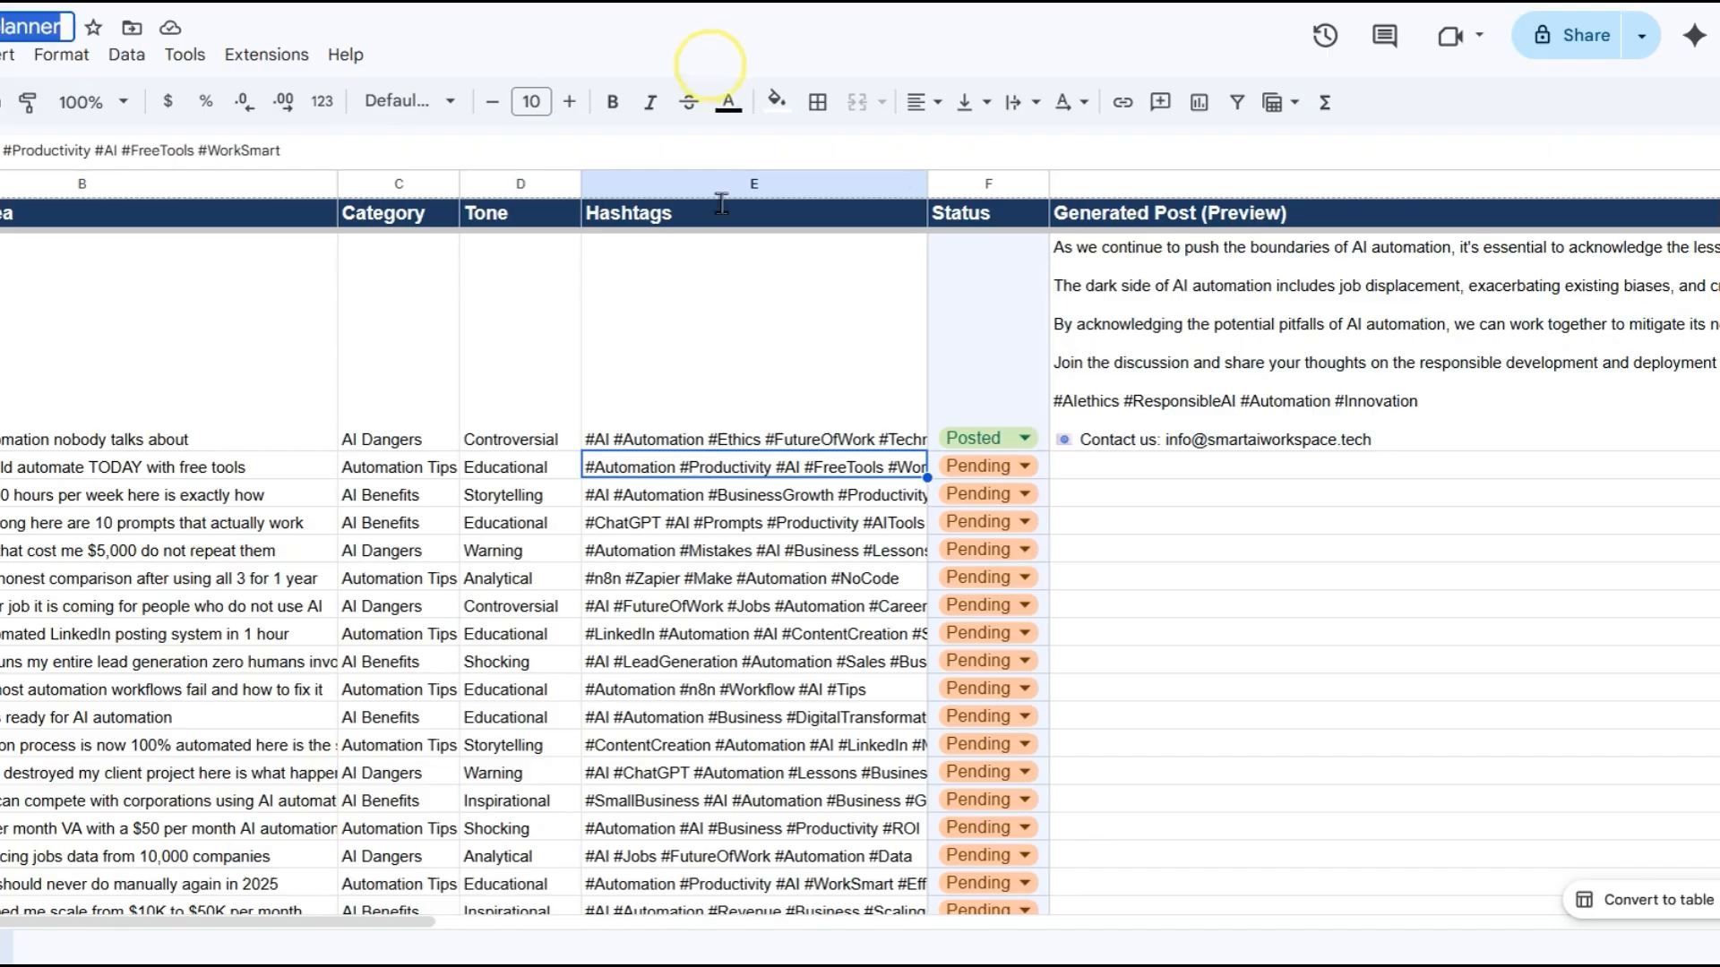
{"action": "left_click", "coordinate": [981, 467]}
{"action": "key", "text": "ctrl+c"}
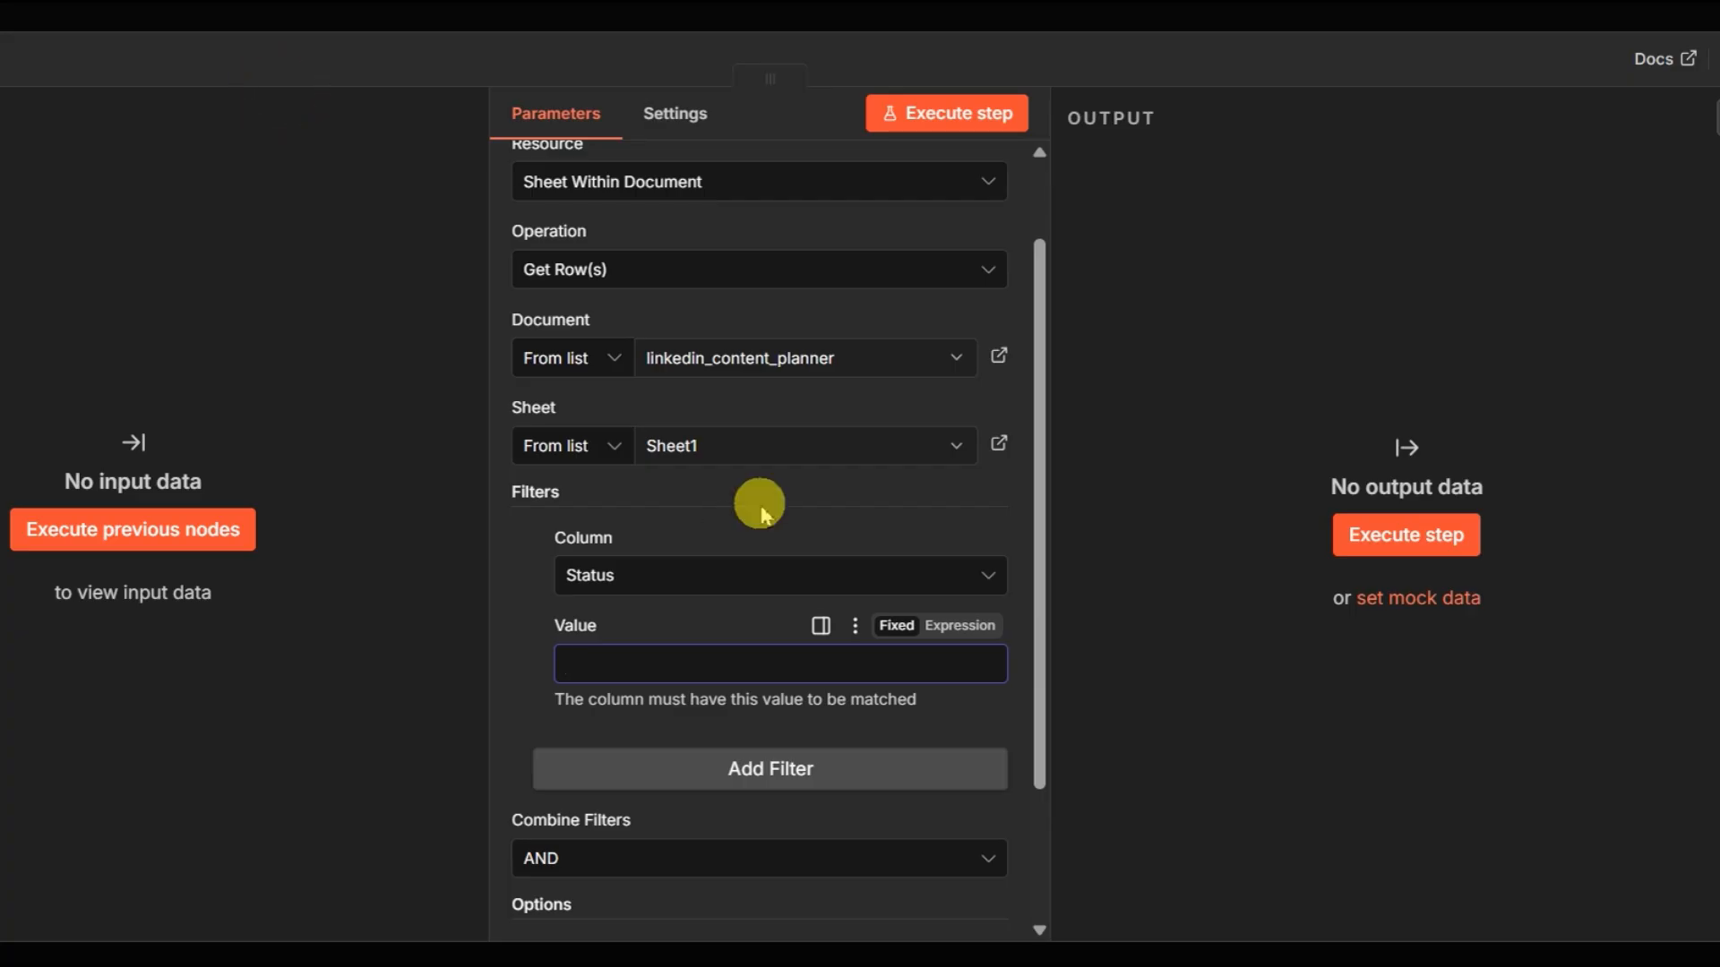
{"action": "left_click", "coordinate": [618, 663]}
{"action": "key", "text": "ctrl+v"}
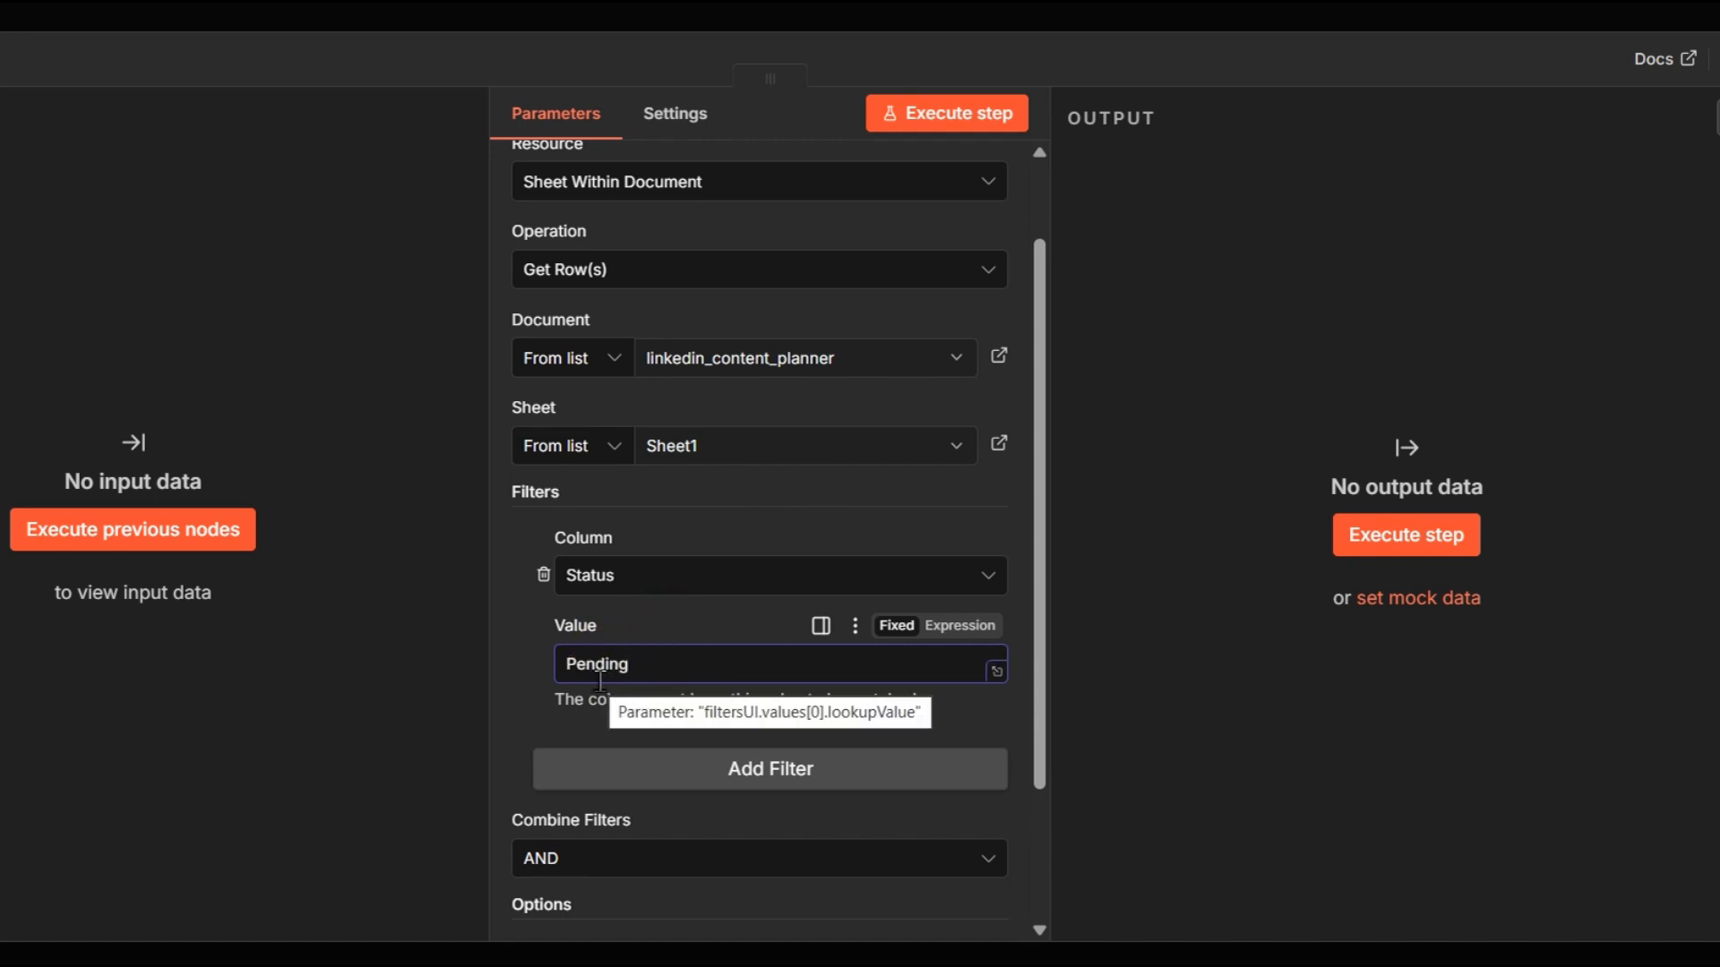
Execute the Get row(s) node and check the number of items the Status filter returns
{"action": "scroll", "coordinate": [600, 681], "scroll_direction": "down", "scroll_amount": 3}
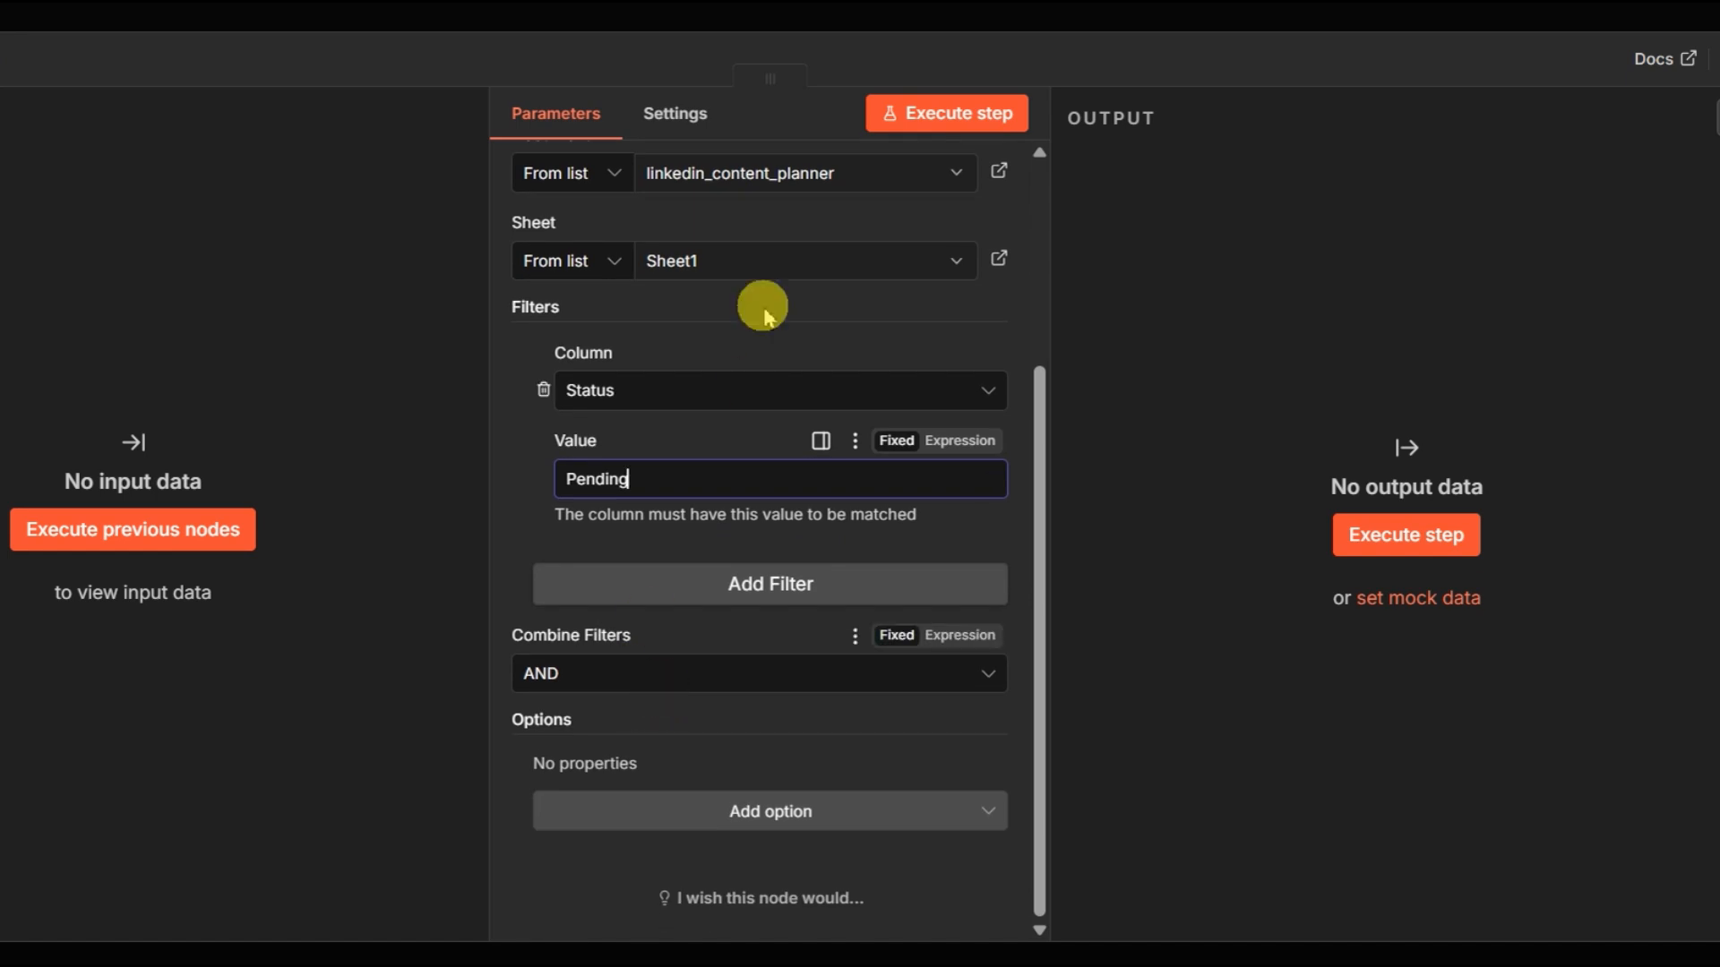
{"action": "left_click", "coordinate": [898, 115]}
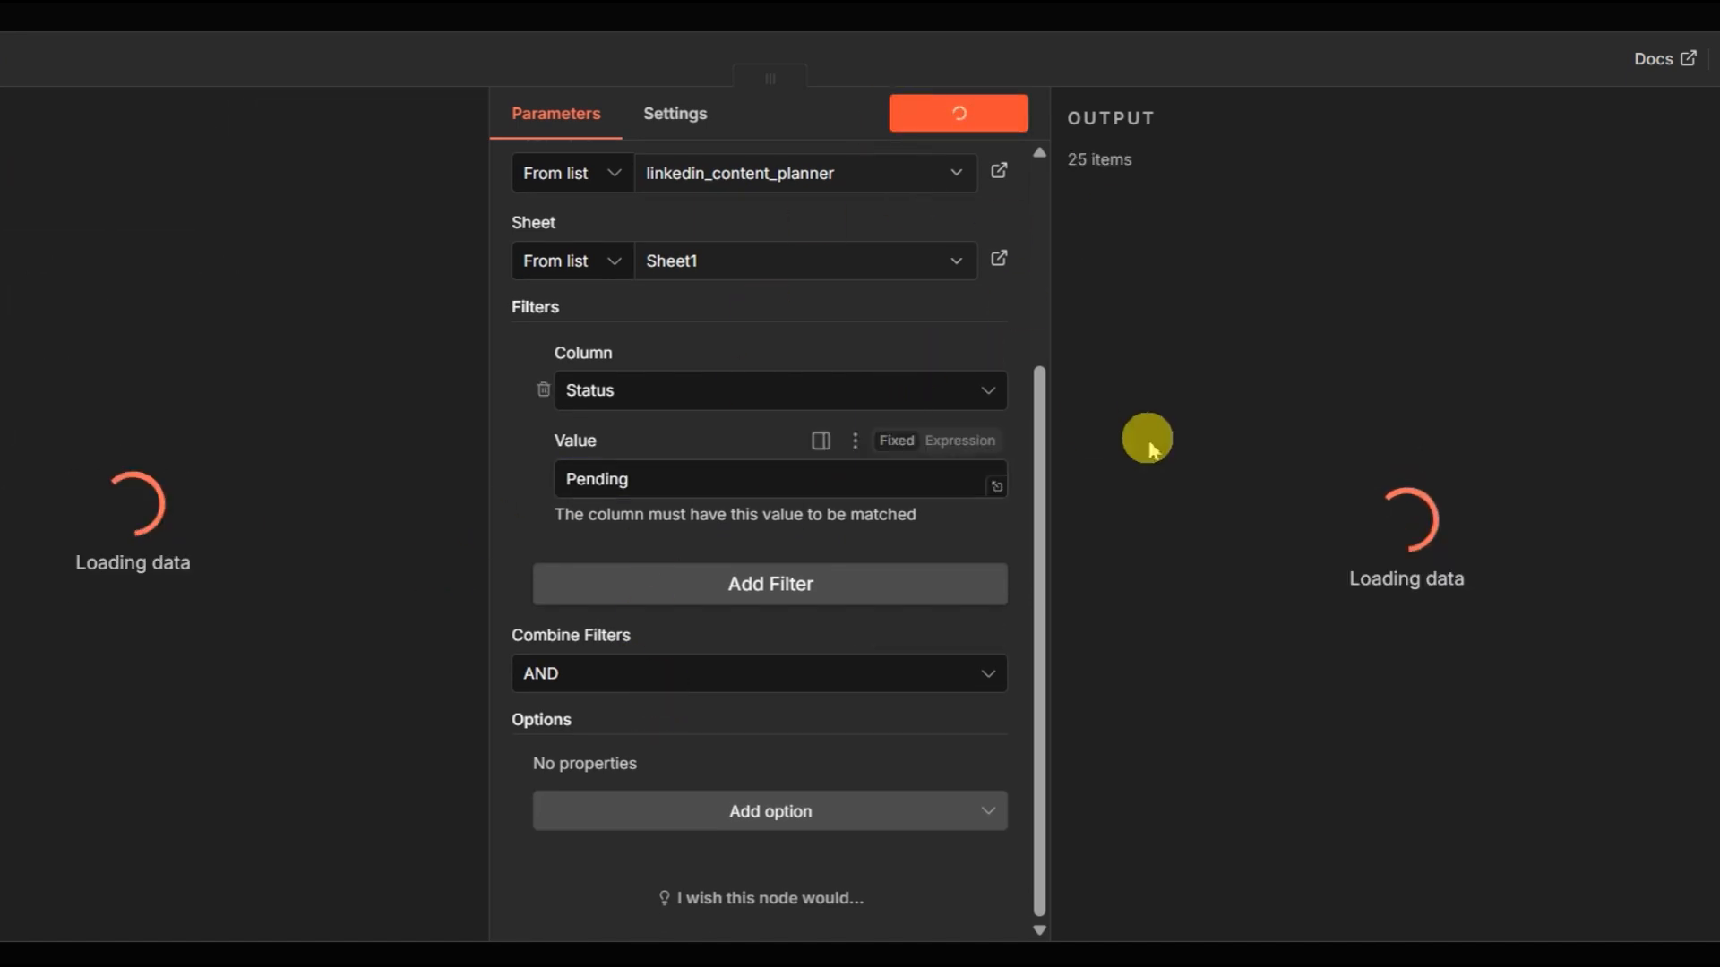
{"action": "left_click_drag", "start_coordinate": [1123, 159], "coordinate": [1072, 156]}
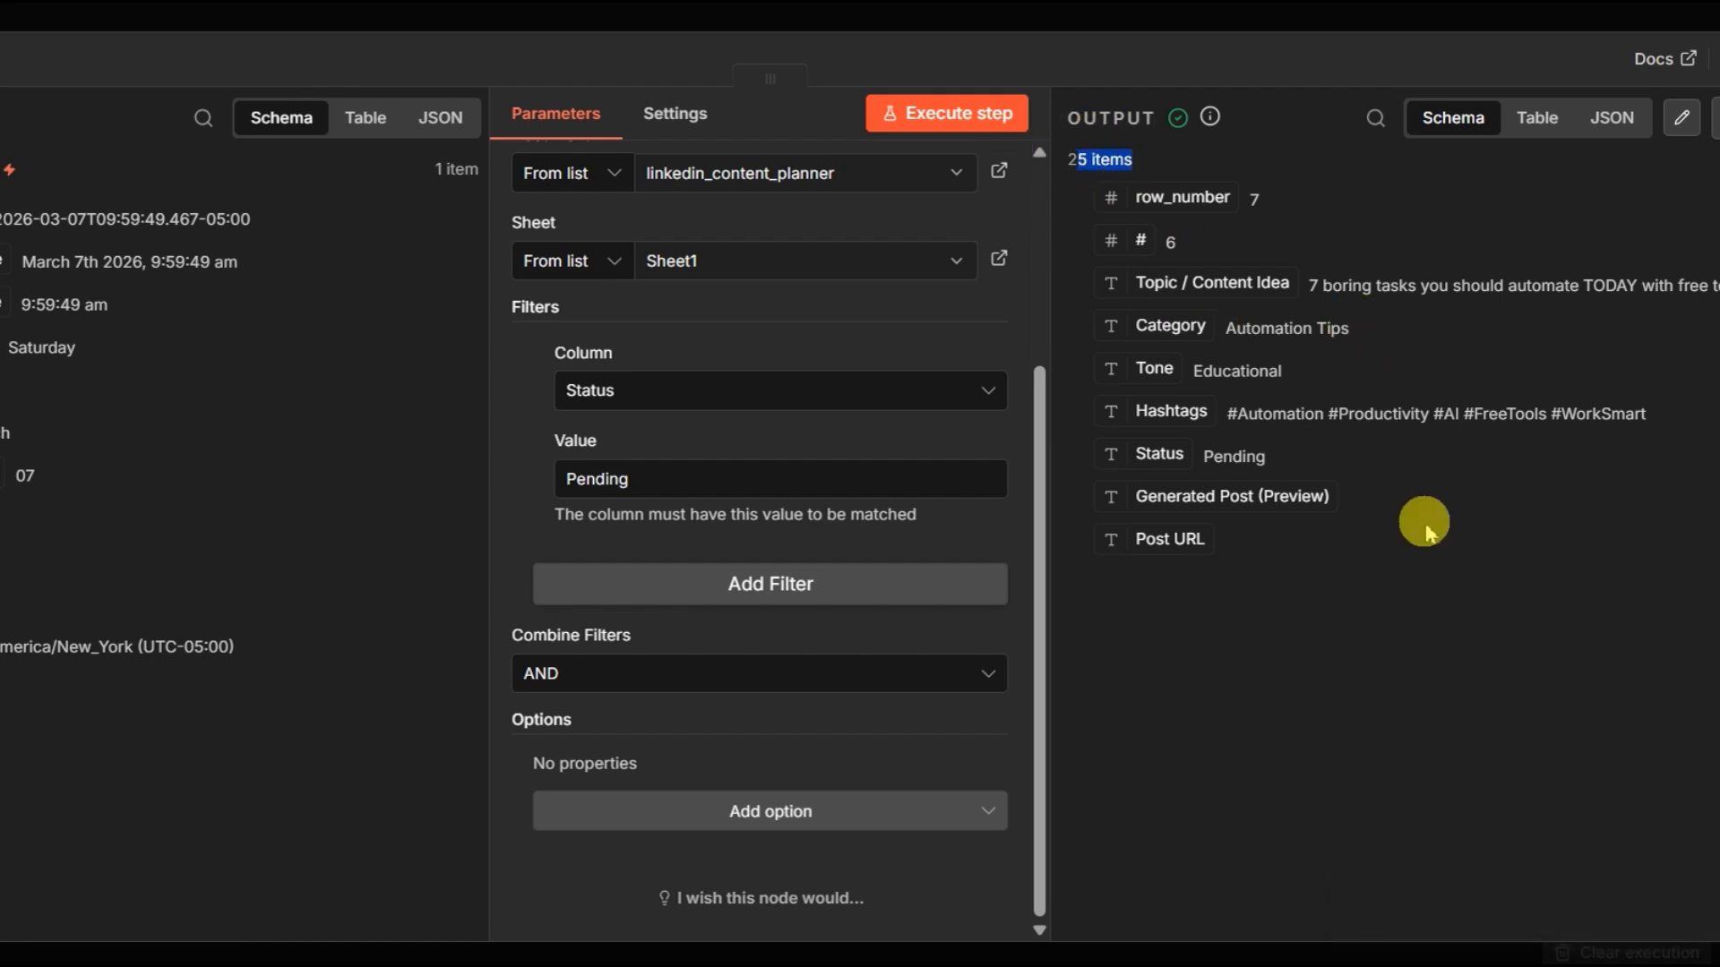
{"action": "left_click", "coordinate": [1436, 564]}
{"action": "left_click", "coordinate": [1291, 587]}
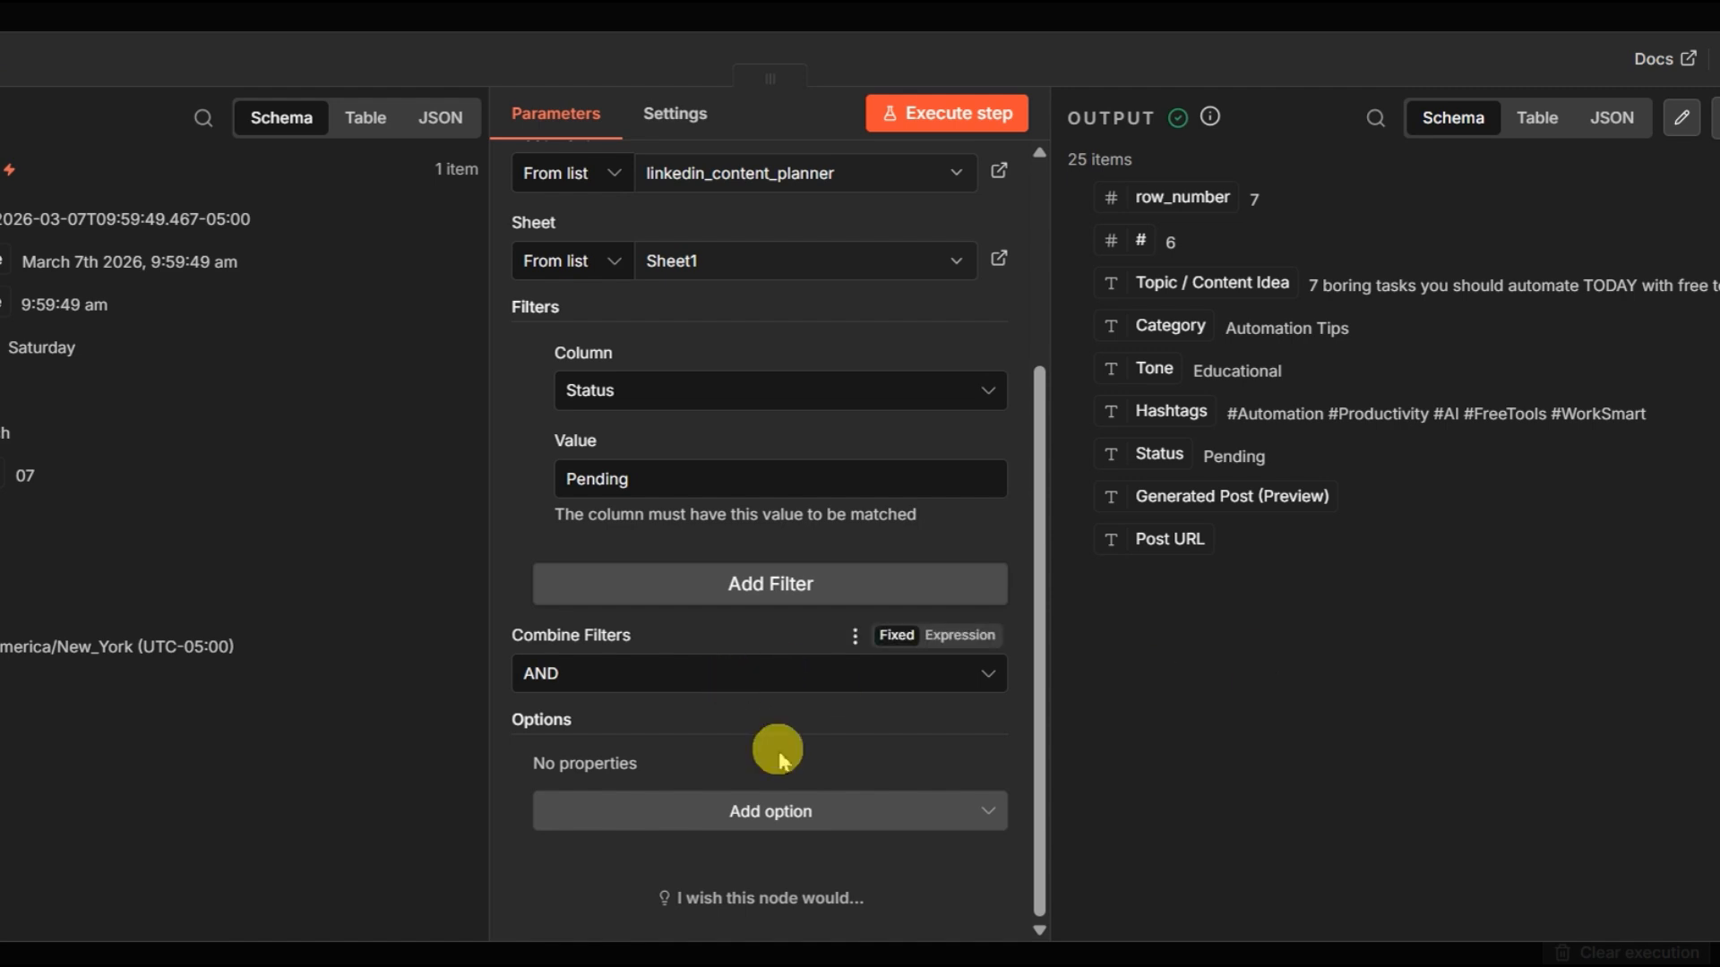
Enable the Return only First Matching Row option on the Get row(s) node and execute it again
{"action": "left_click", "coordinate": [749, 810]}
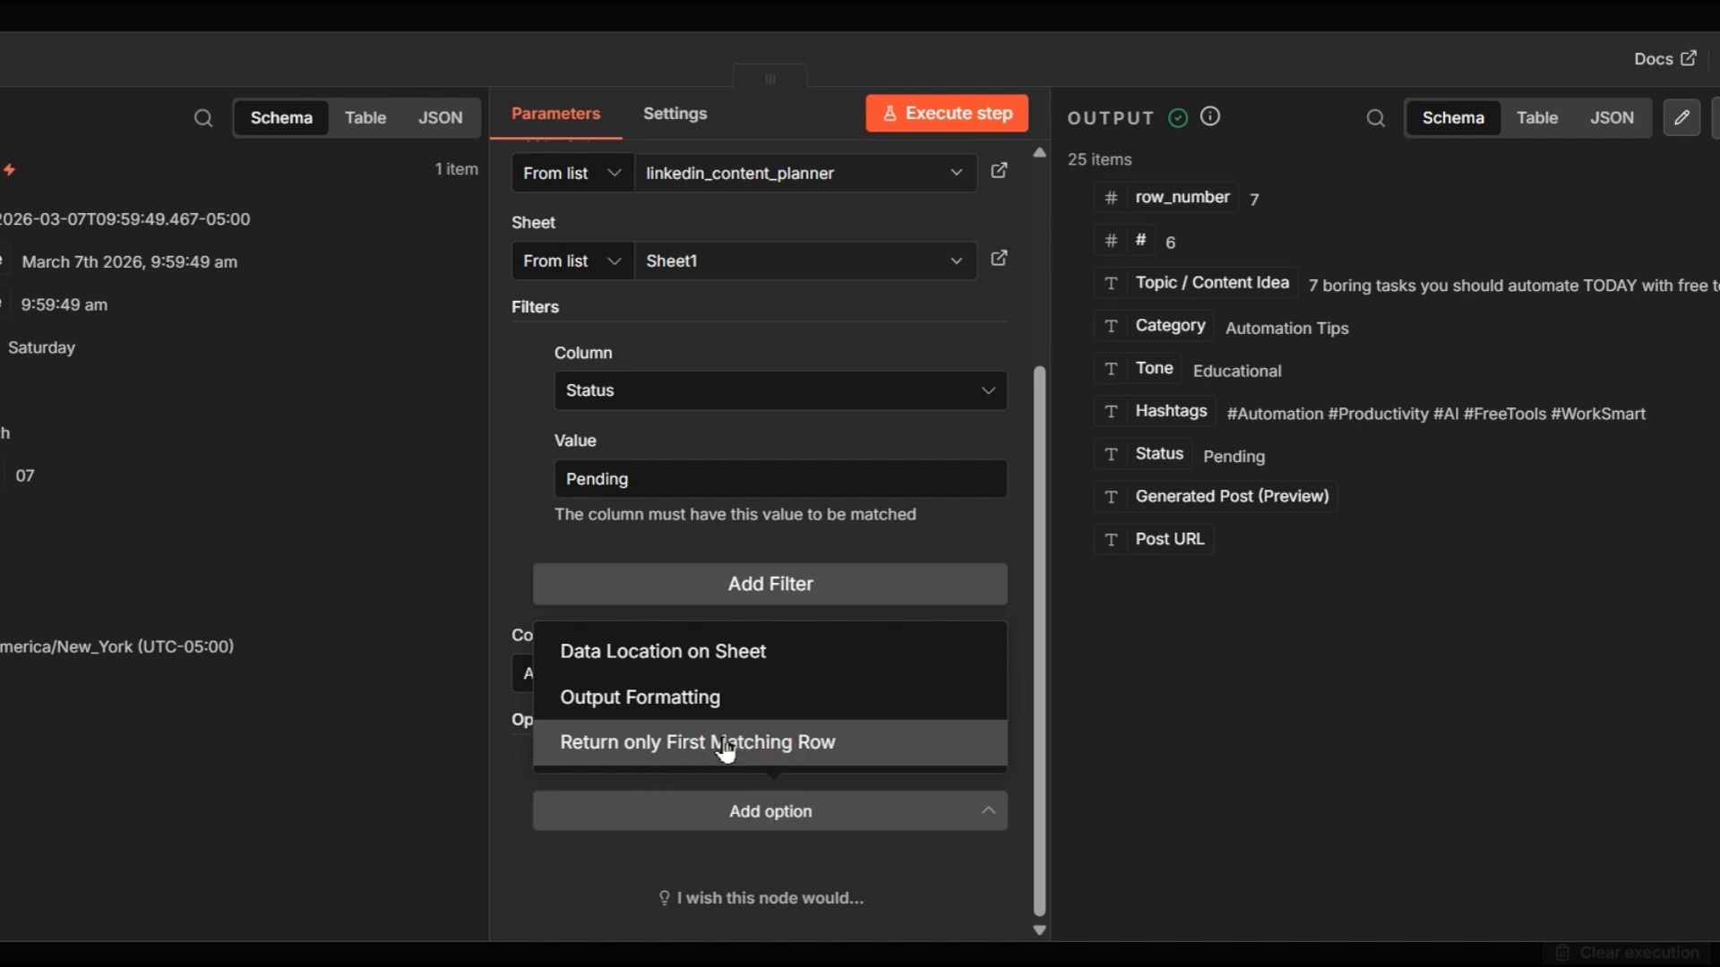
{"action": "left_click", "coordinate": [725, 751]}
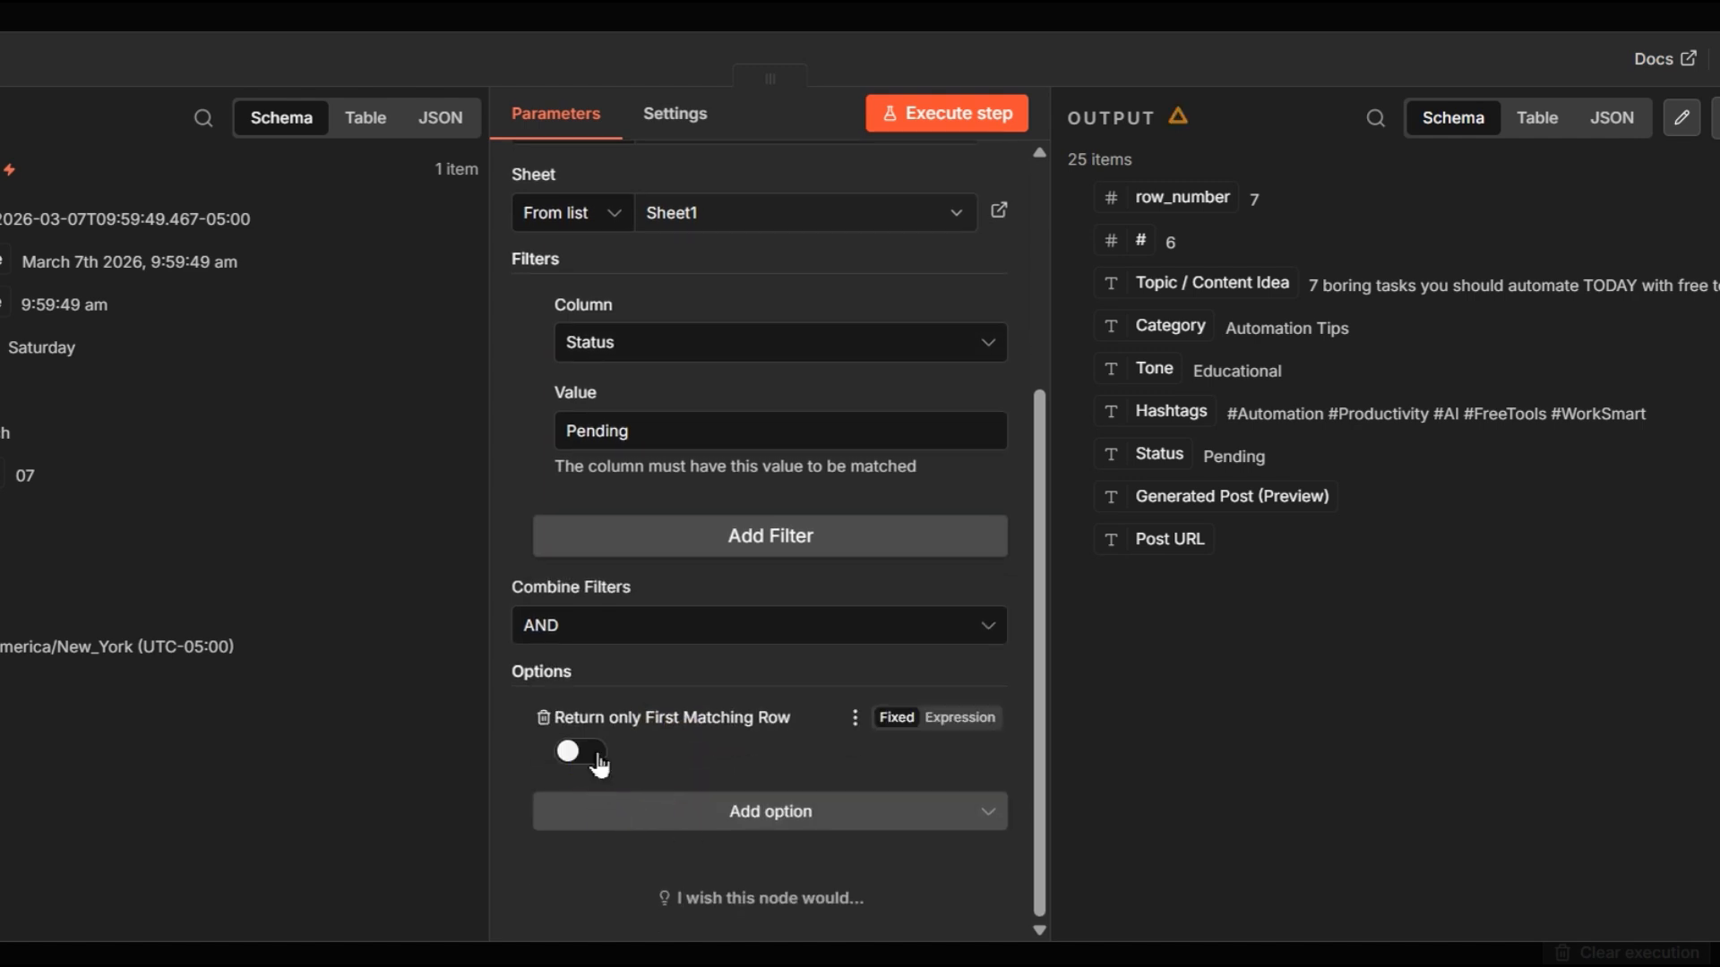
{"action": "left_click", "coordinate": [580, 753]}
{"action": "left_click", "coordinate": [1007, 116]}
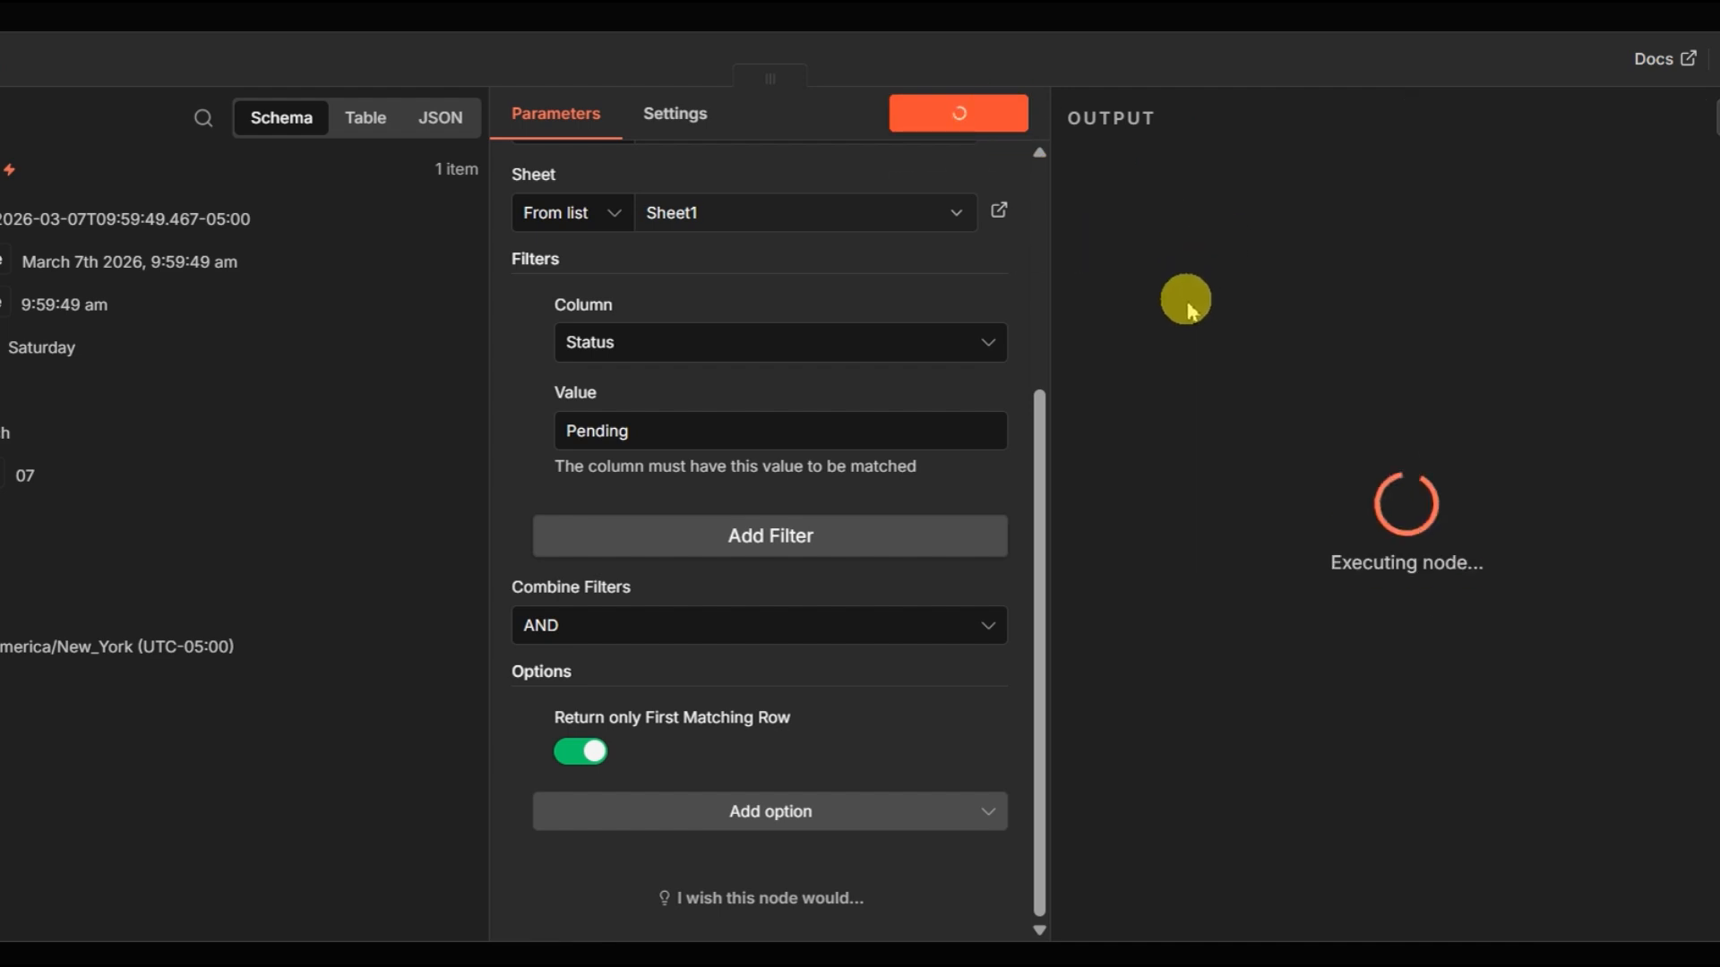
Examine the returned row's fields, including its row number, tone, hashtags and status
{"action": "left_click_drag", "start_coordinate": [1131, 195], "coordinate": [1216, 249]}
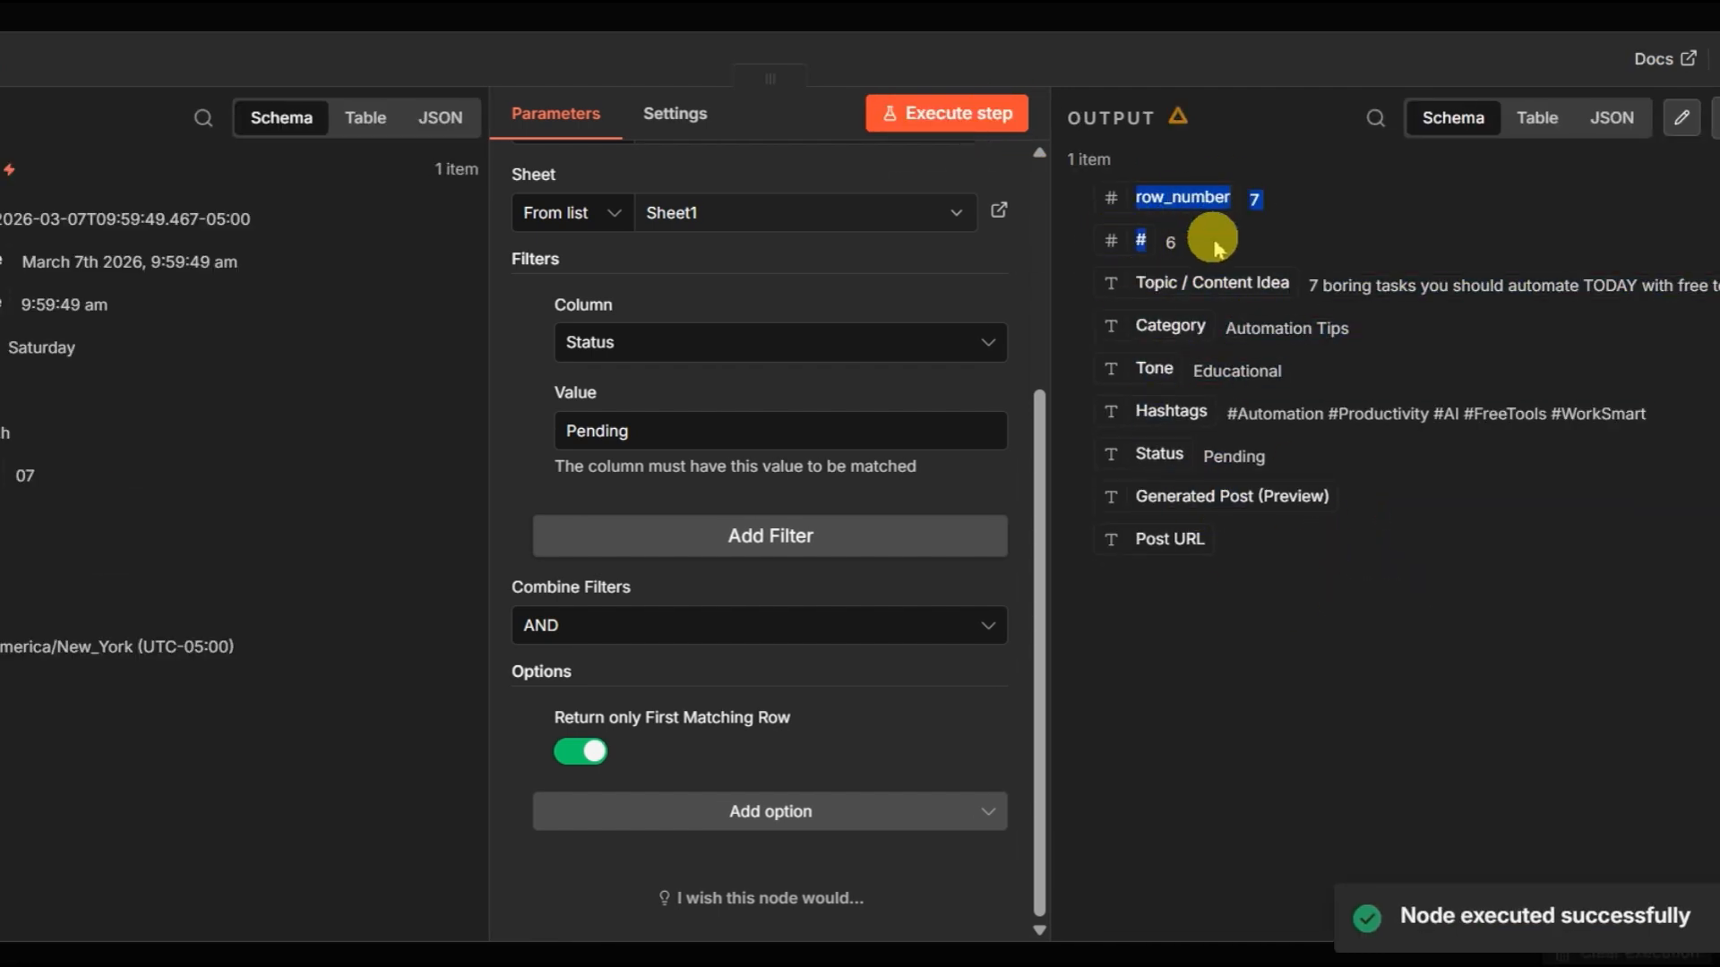
{"action": "left_click_drag", "start_coordinate": [1092, 148], "coordinate": [1122, 177]}
{"action": "left_click", "coordinate": [1170, 233]}
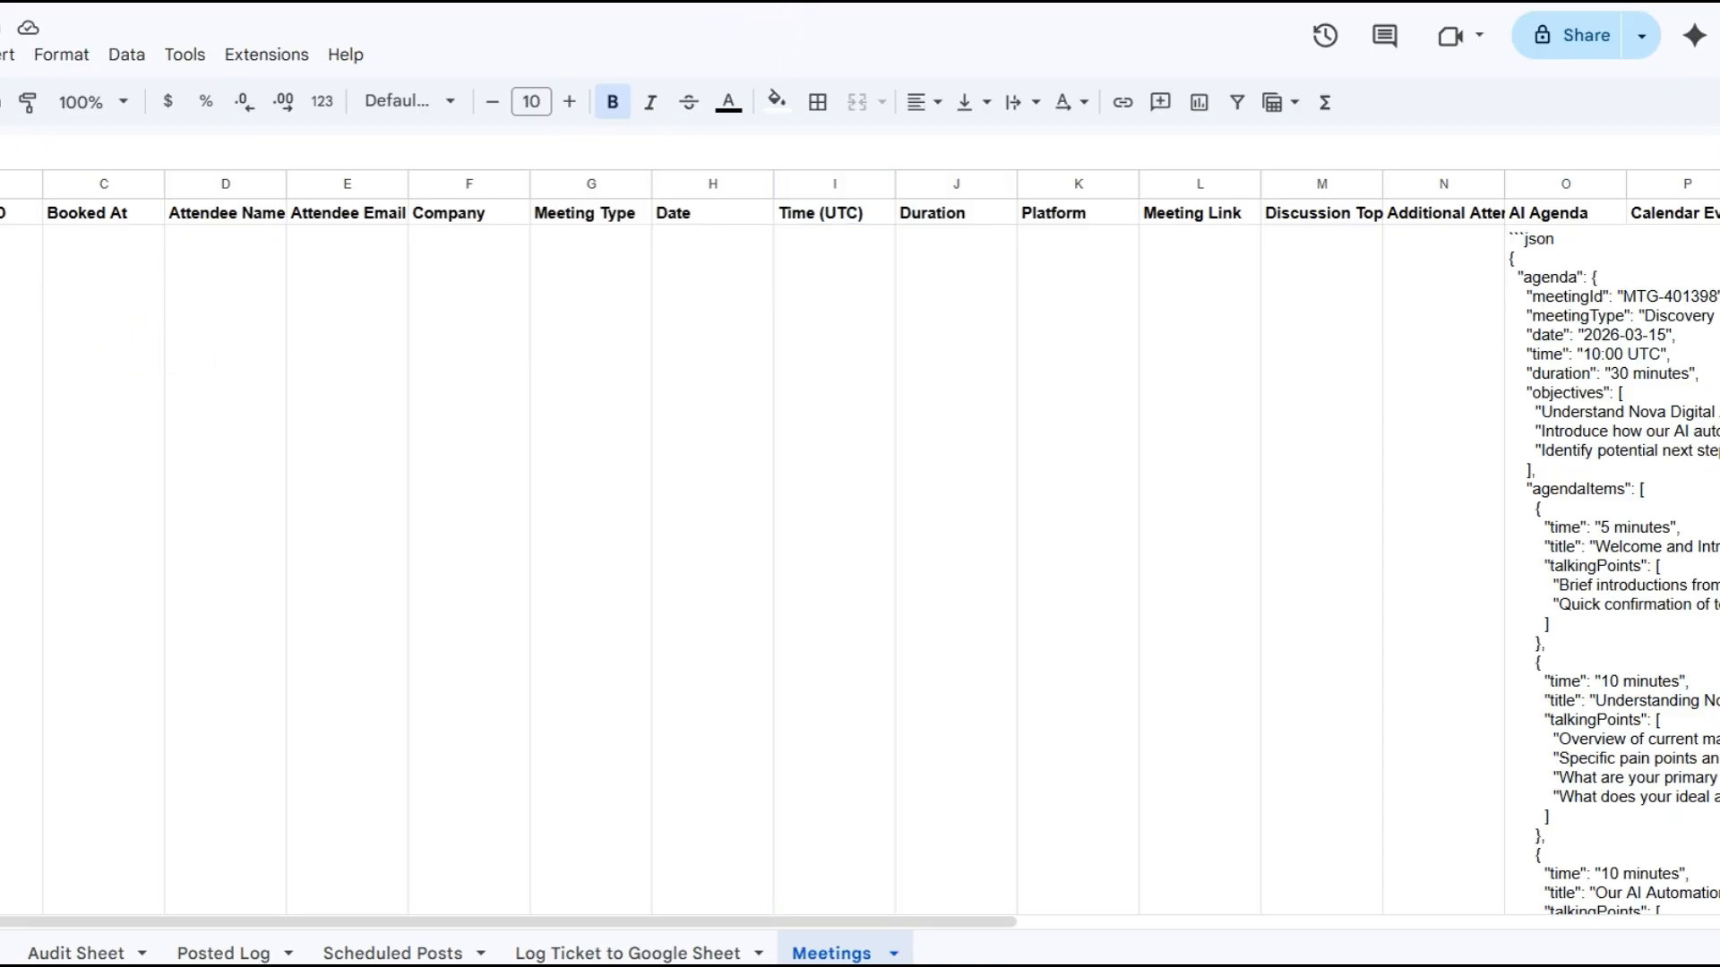
{"action": "scroll", "coordinate": [403, 448], "scroll_direction": "down", "scroll_amount": 5}
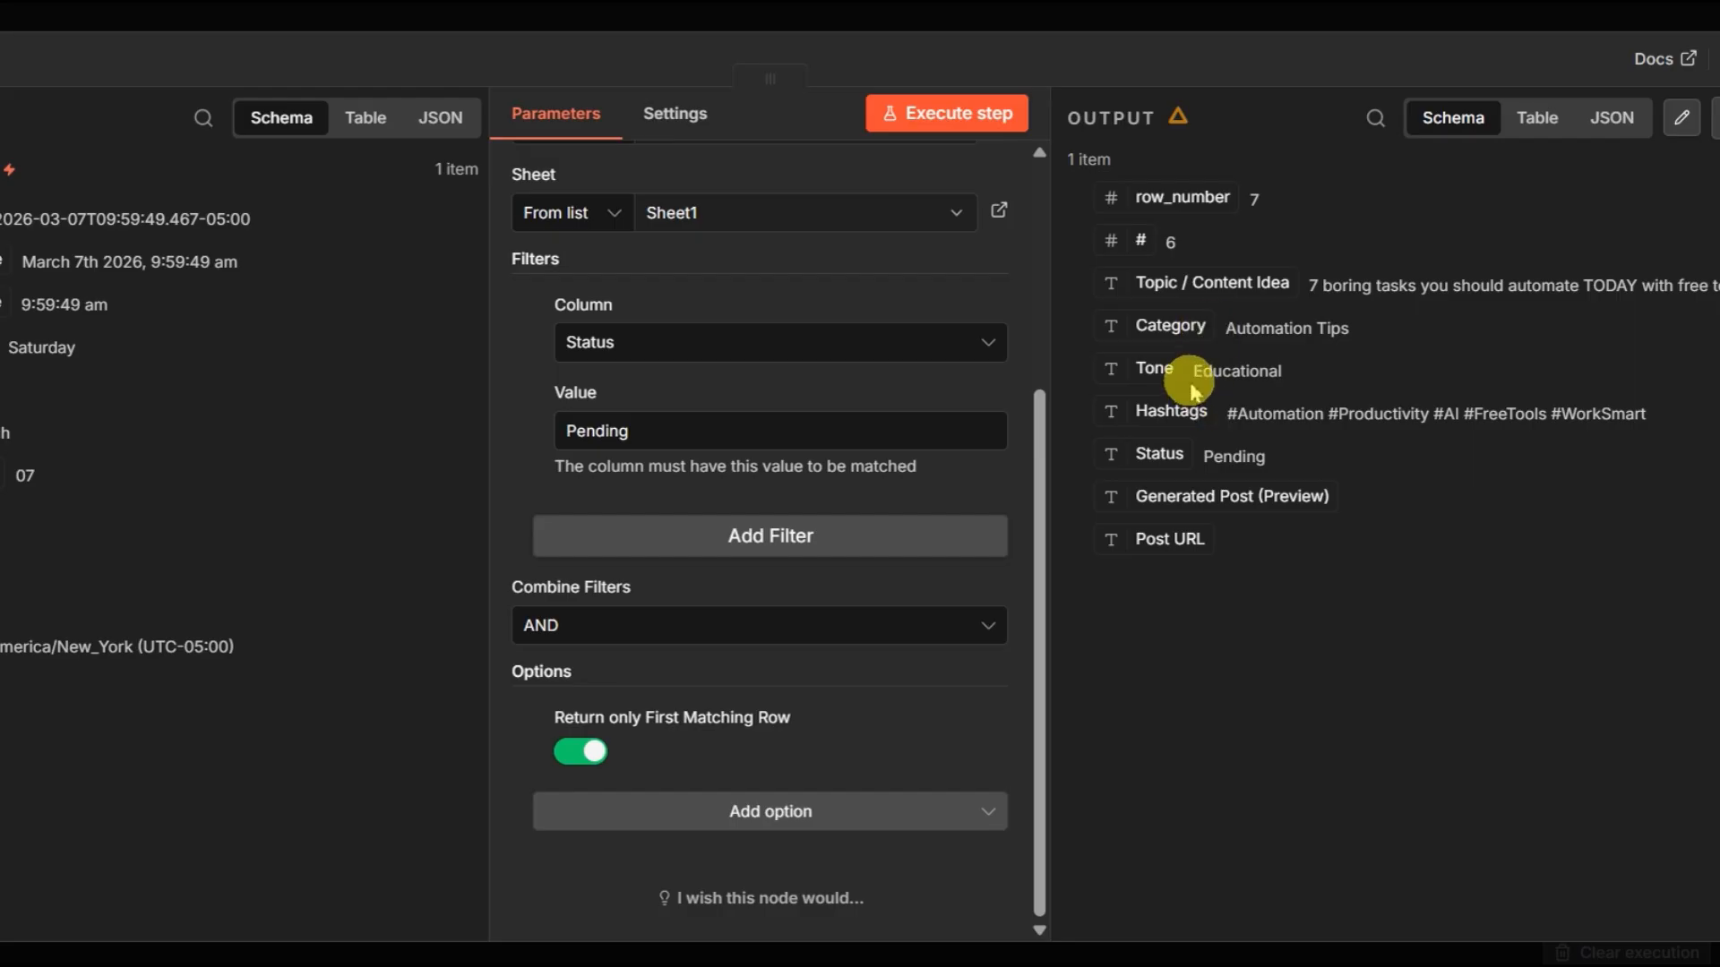
{"action": "left_click_drag", "start_coordinate": [1195, 371], "coordinate": [1513, 413]}
{"action": "left_click_drag", "start_coordinate": [1215, 376], "coordinate": [1657, 400]}
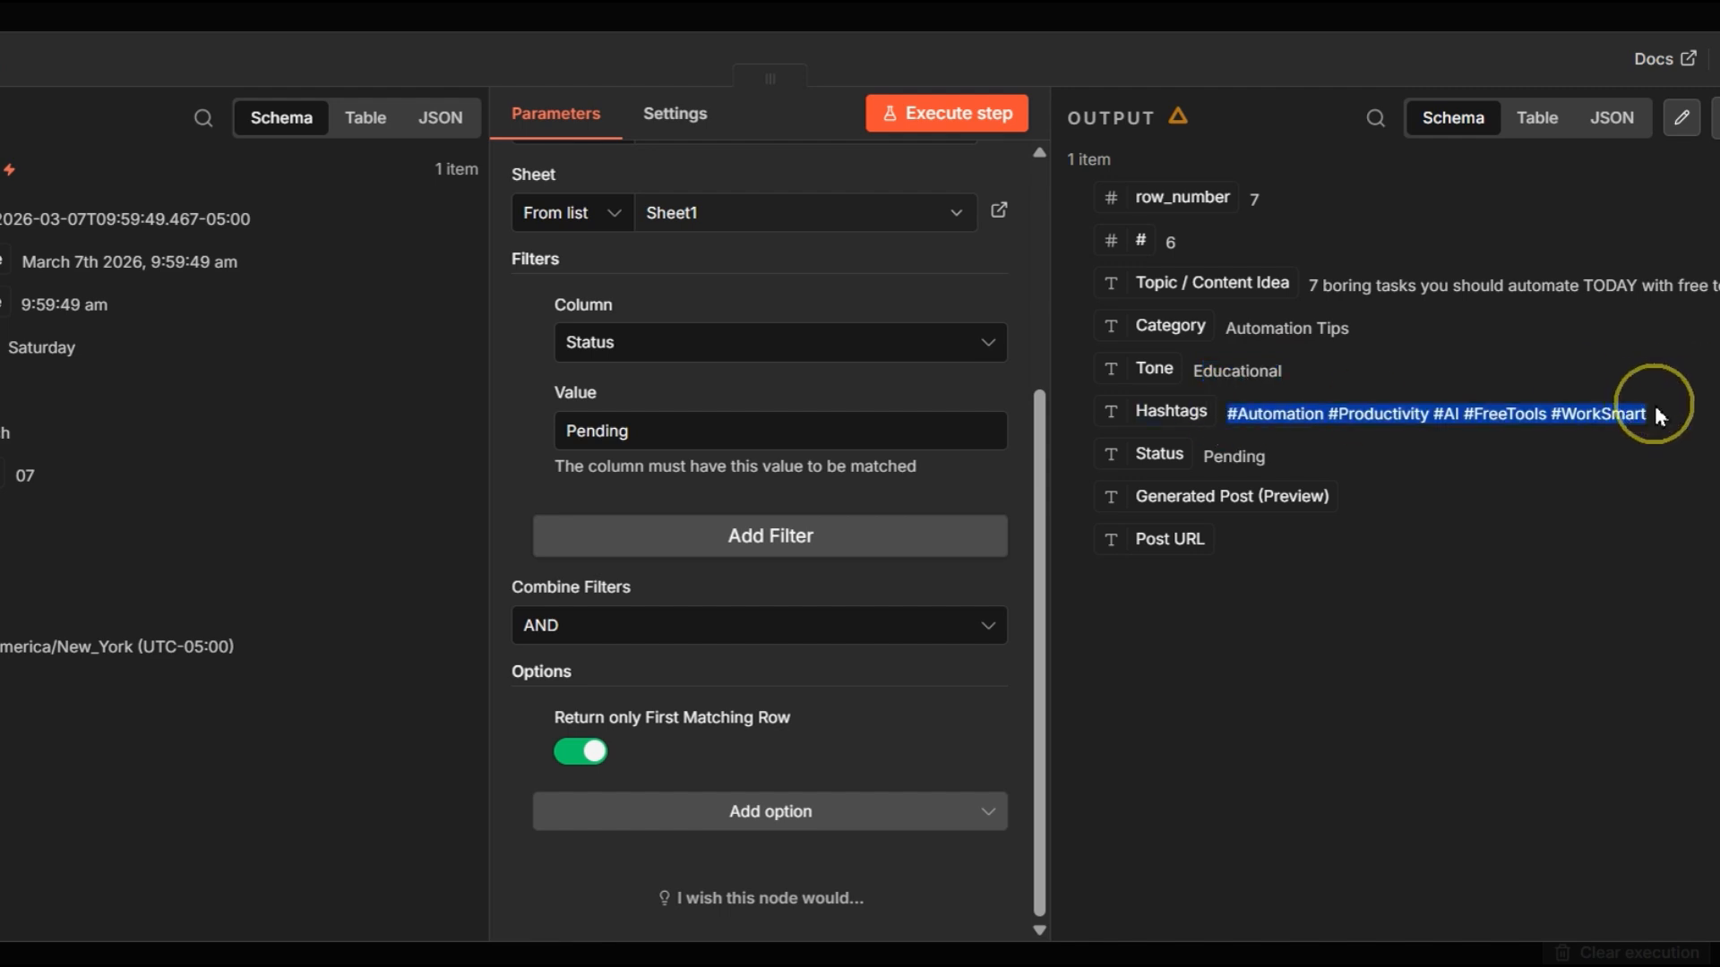
{"action": "double_click", "coordinate": [1213, 462]}
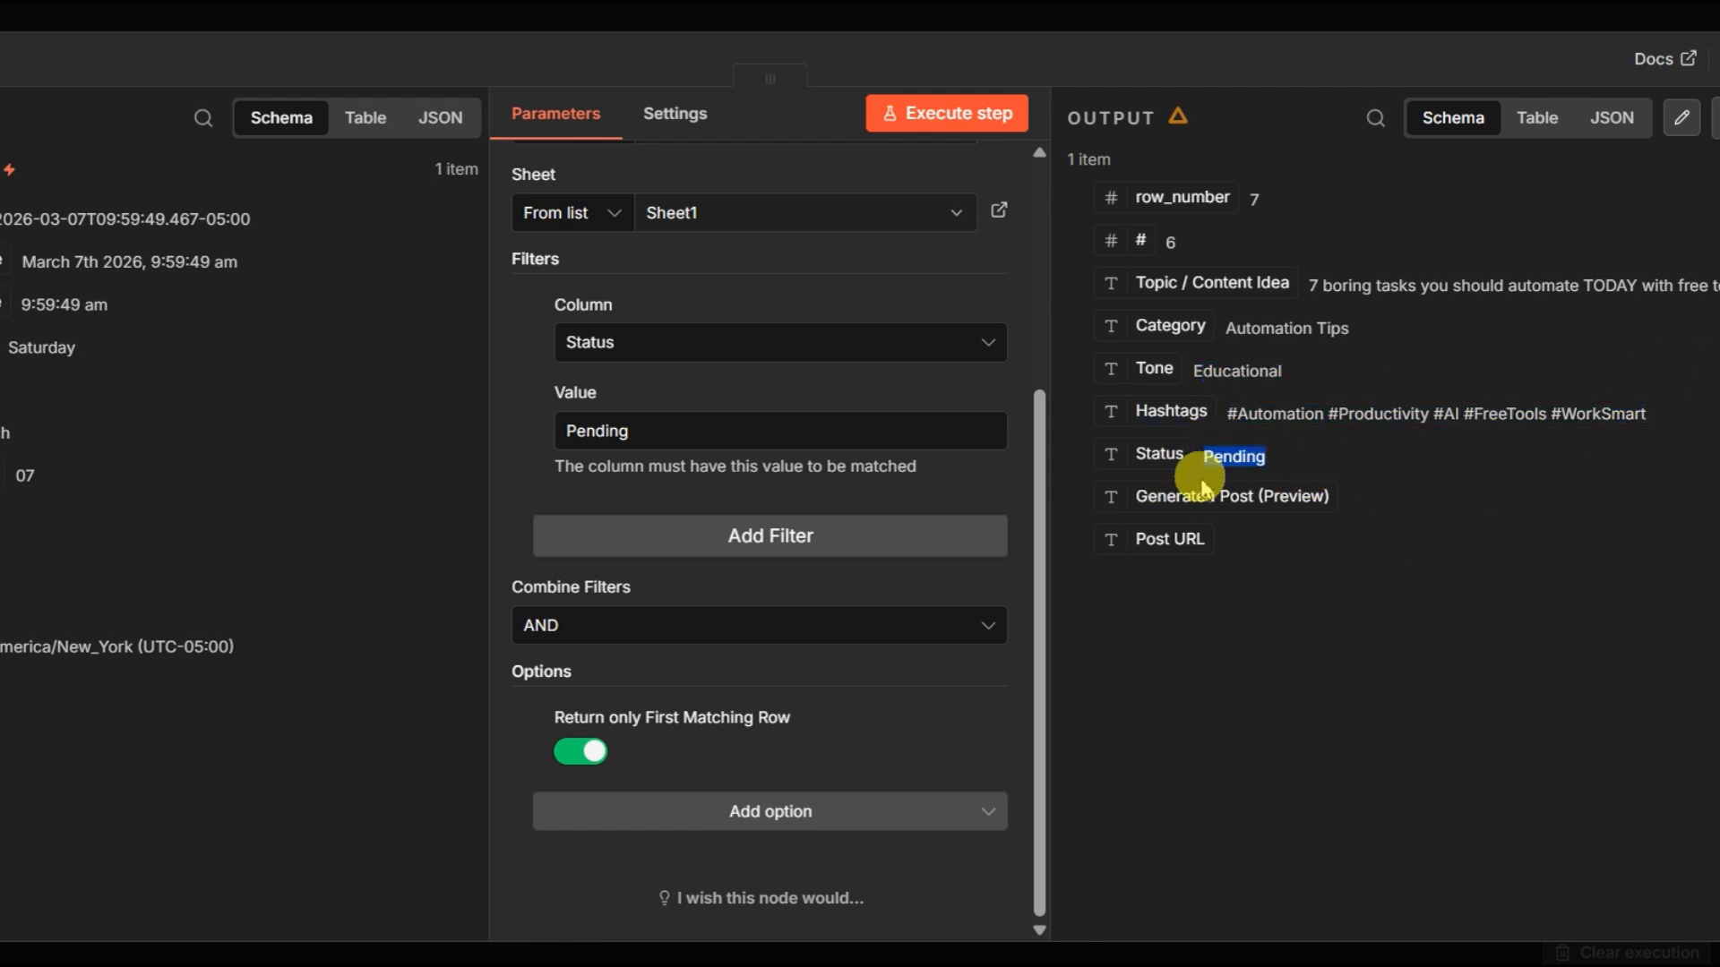
Return to the canvas and add an HTTP Request node after the Get row(s) in sheet node
{"action": "left_click", "coordinate": [1652, 76]}
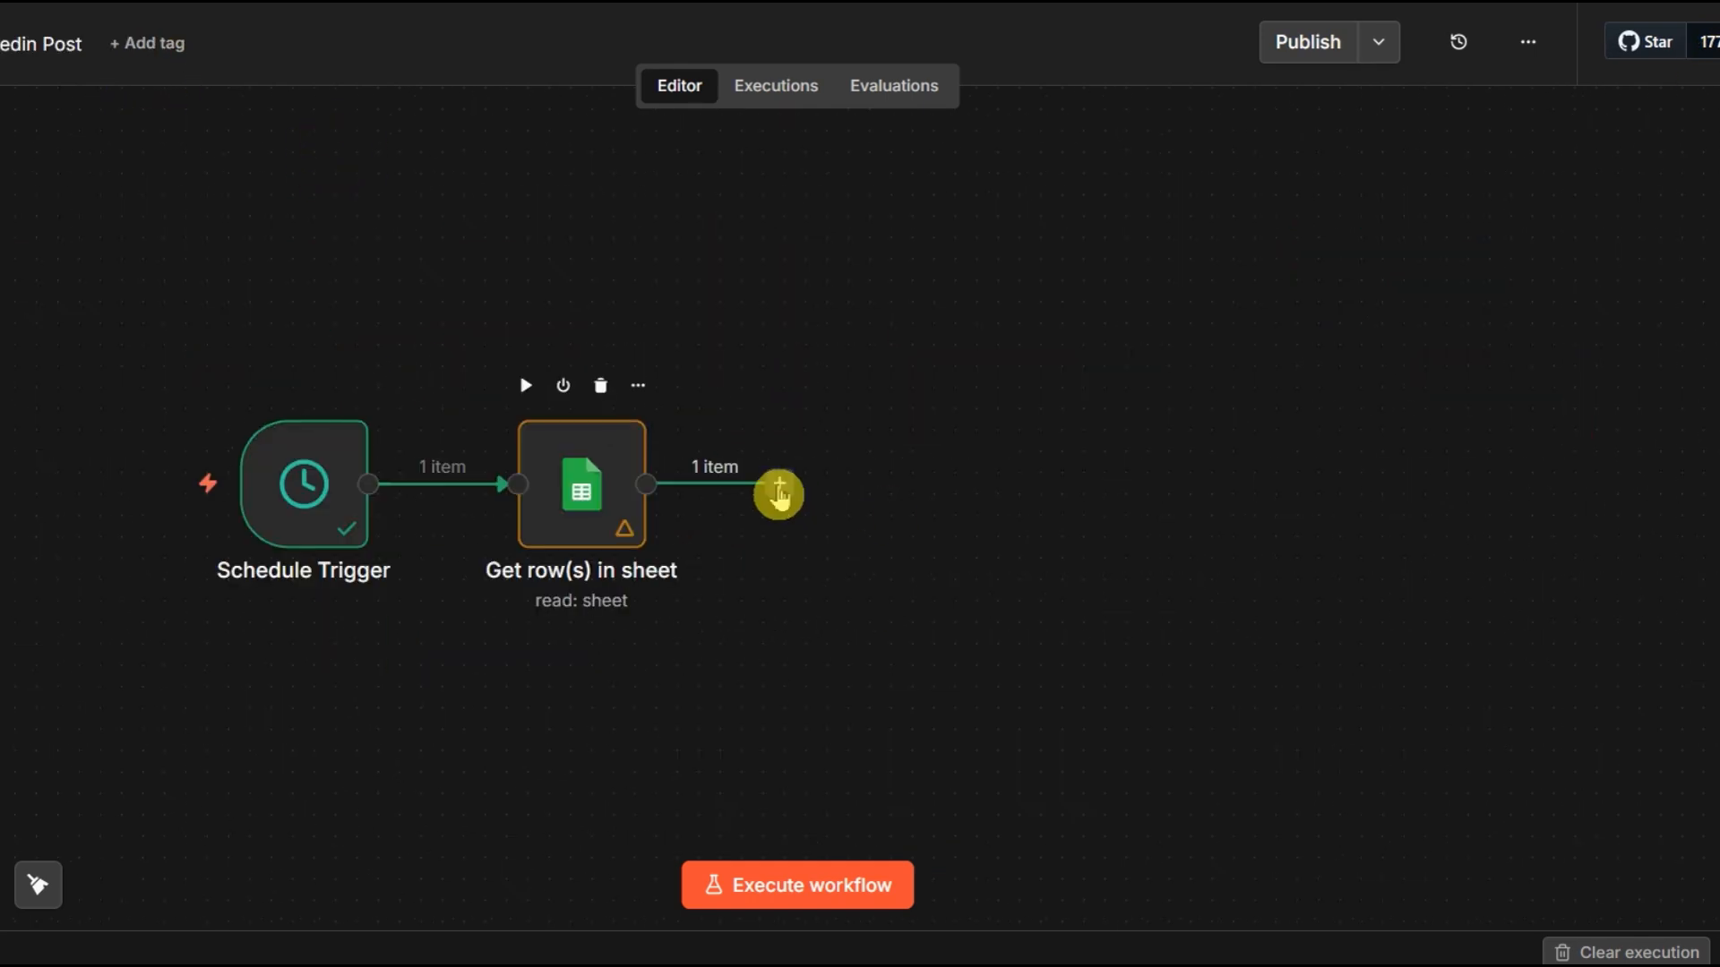
{"action": "left_click", "coordinate": [779, 485]}
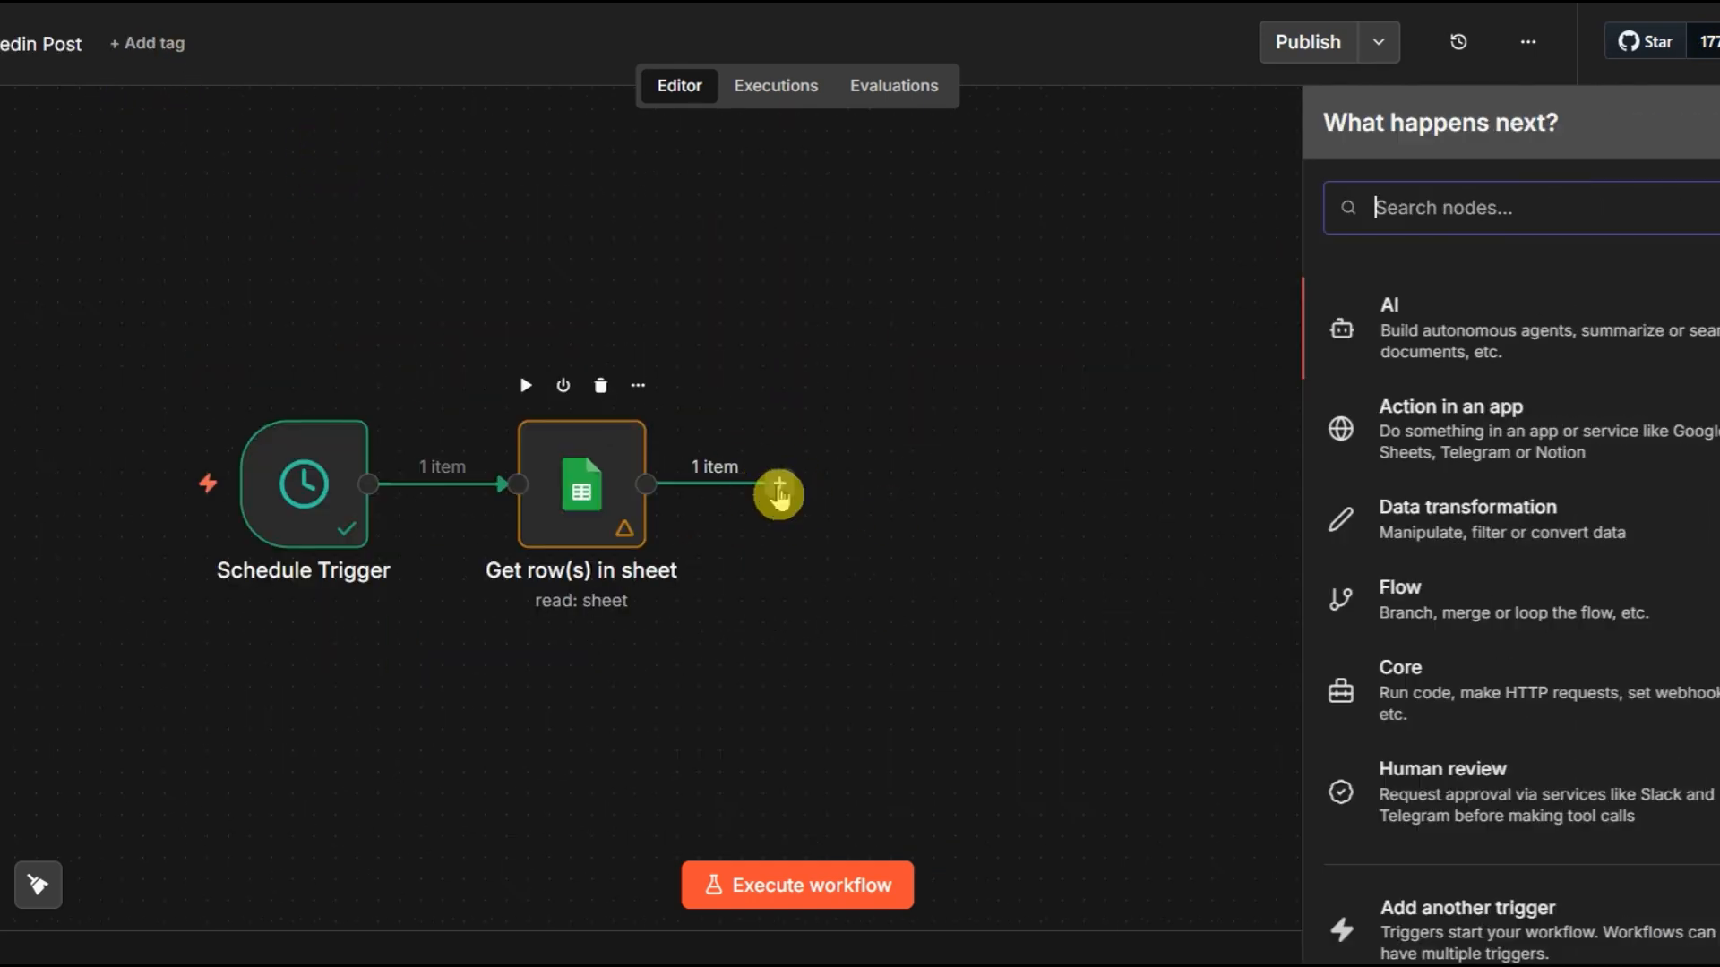
{"action": "type", "text": "http"}
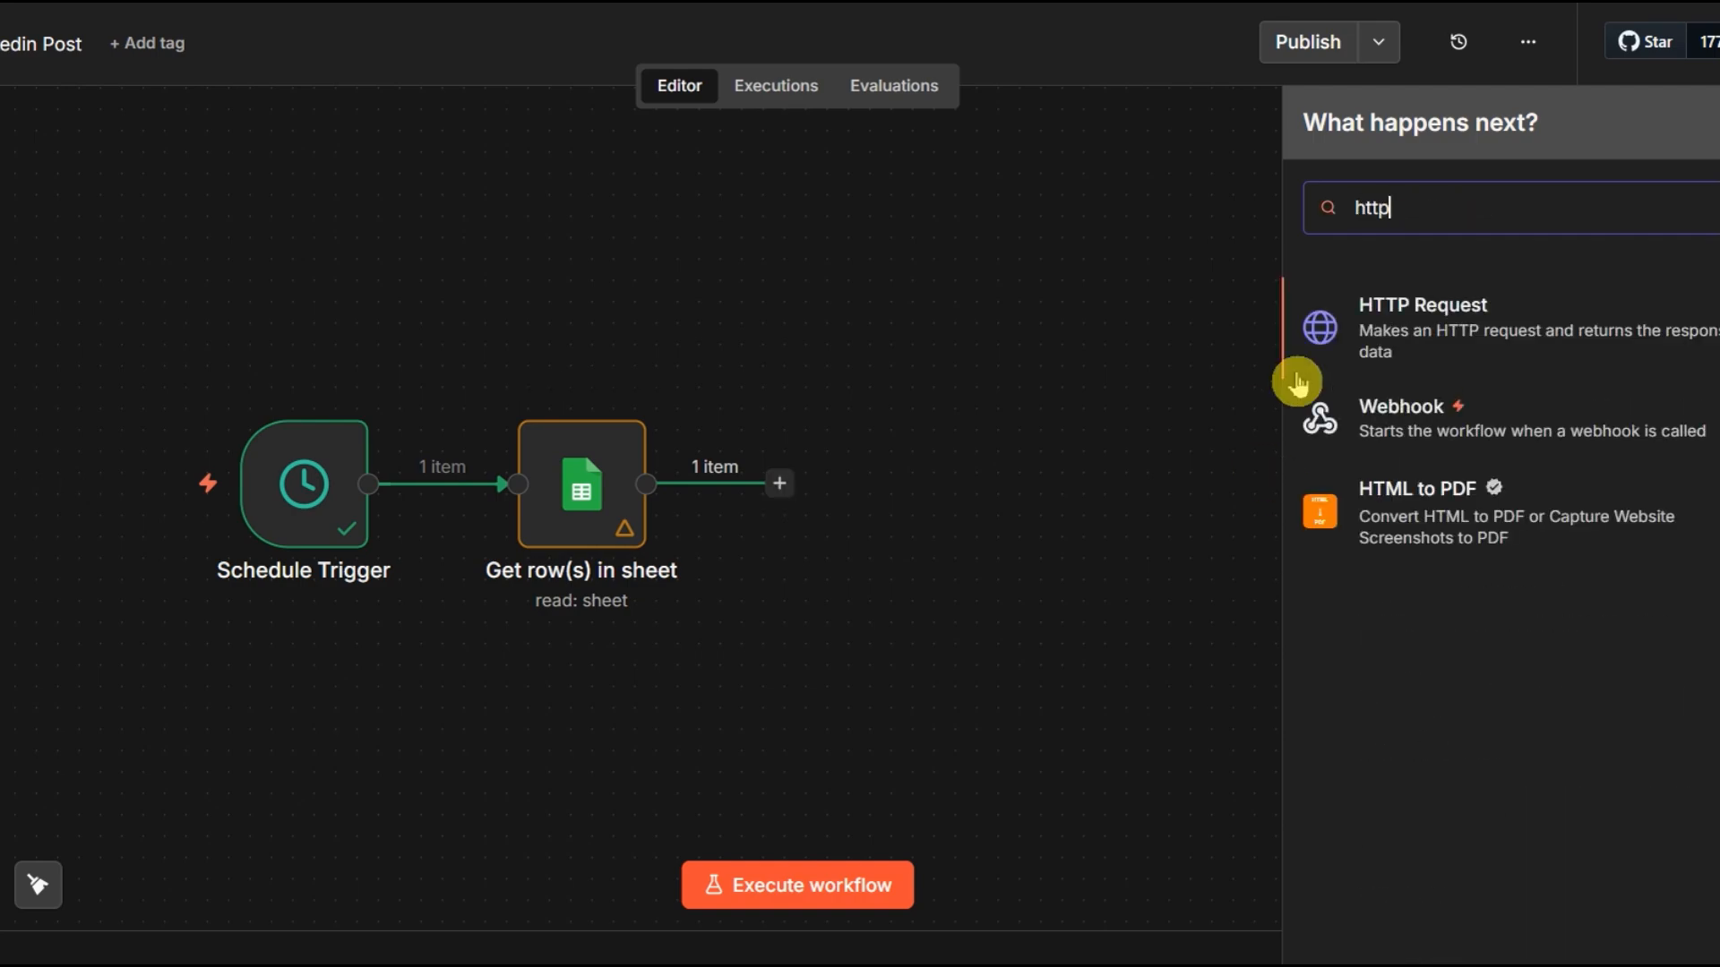
{"action": "key", "text": "Return"}
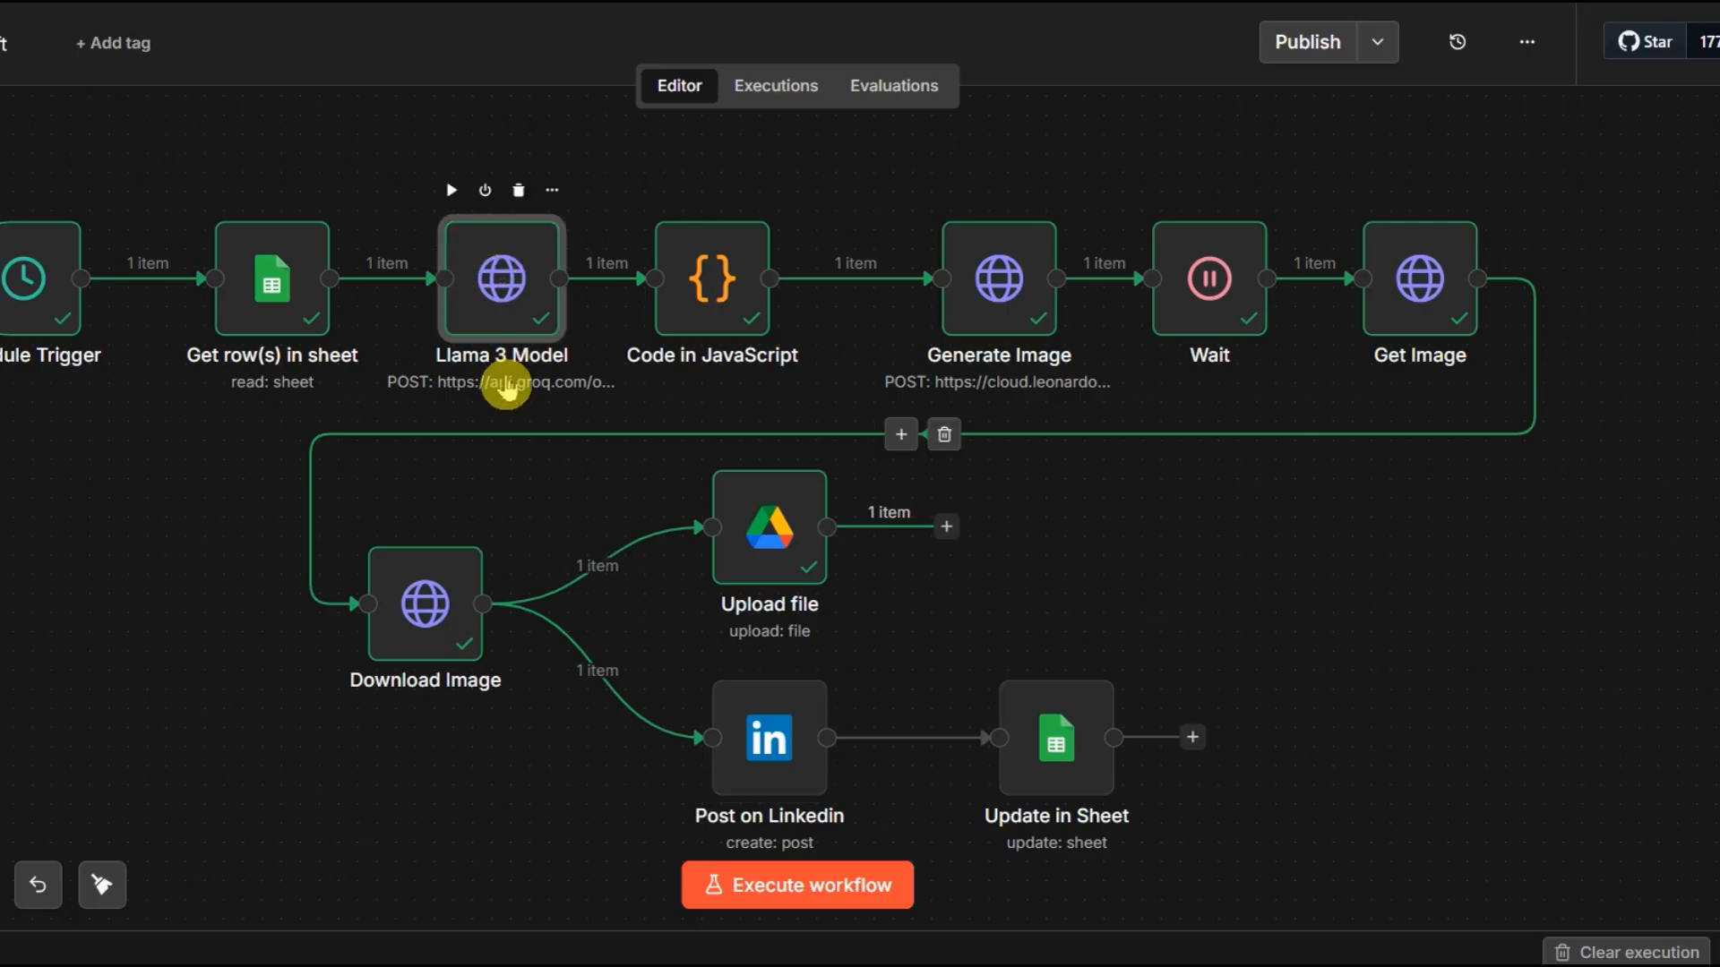
Open the Llama 3 Model node in the finished workflow and review its request URL and console.groq.com header credential
{"action": "double_click", "coordinate": [504, 387]}
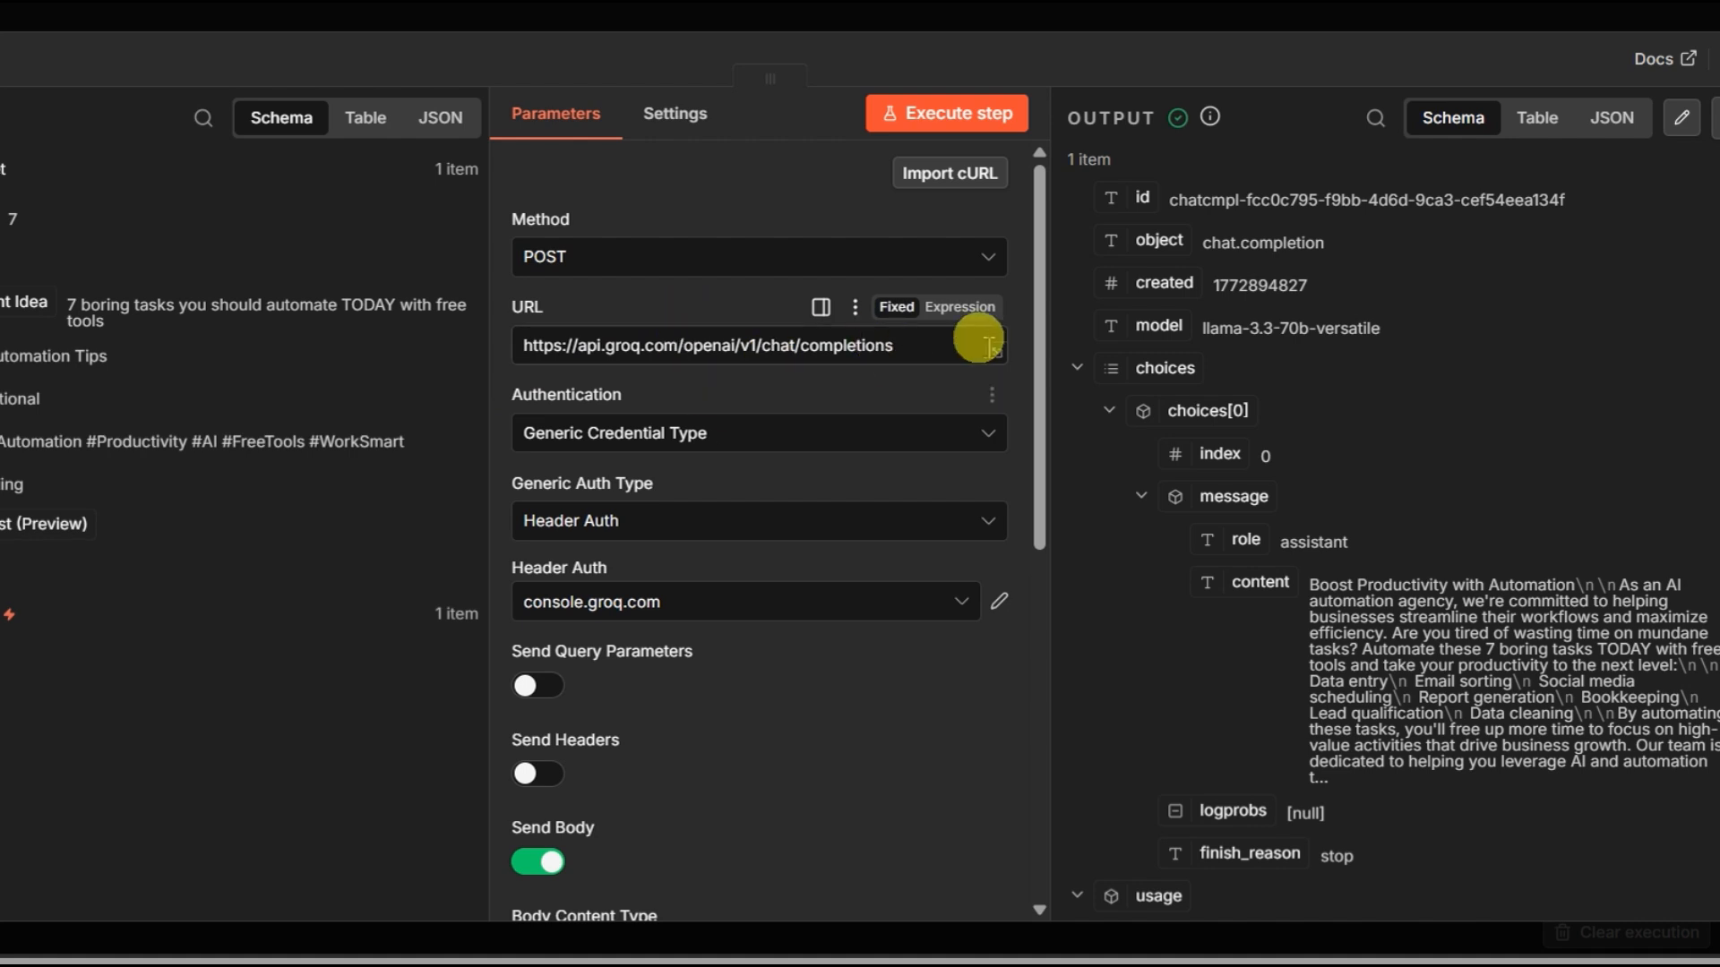
{"action": "left_click", "coordinate": [770, 608]}
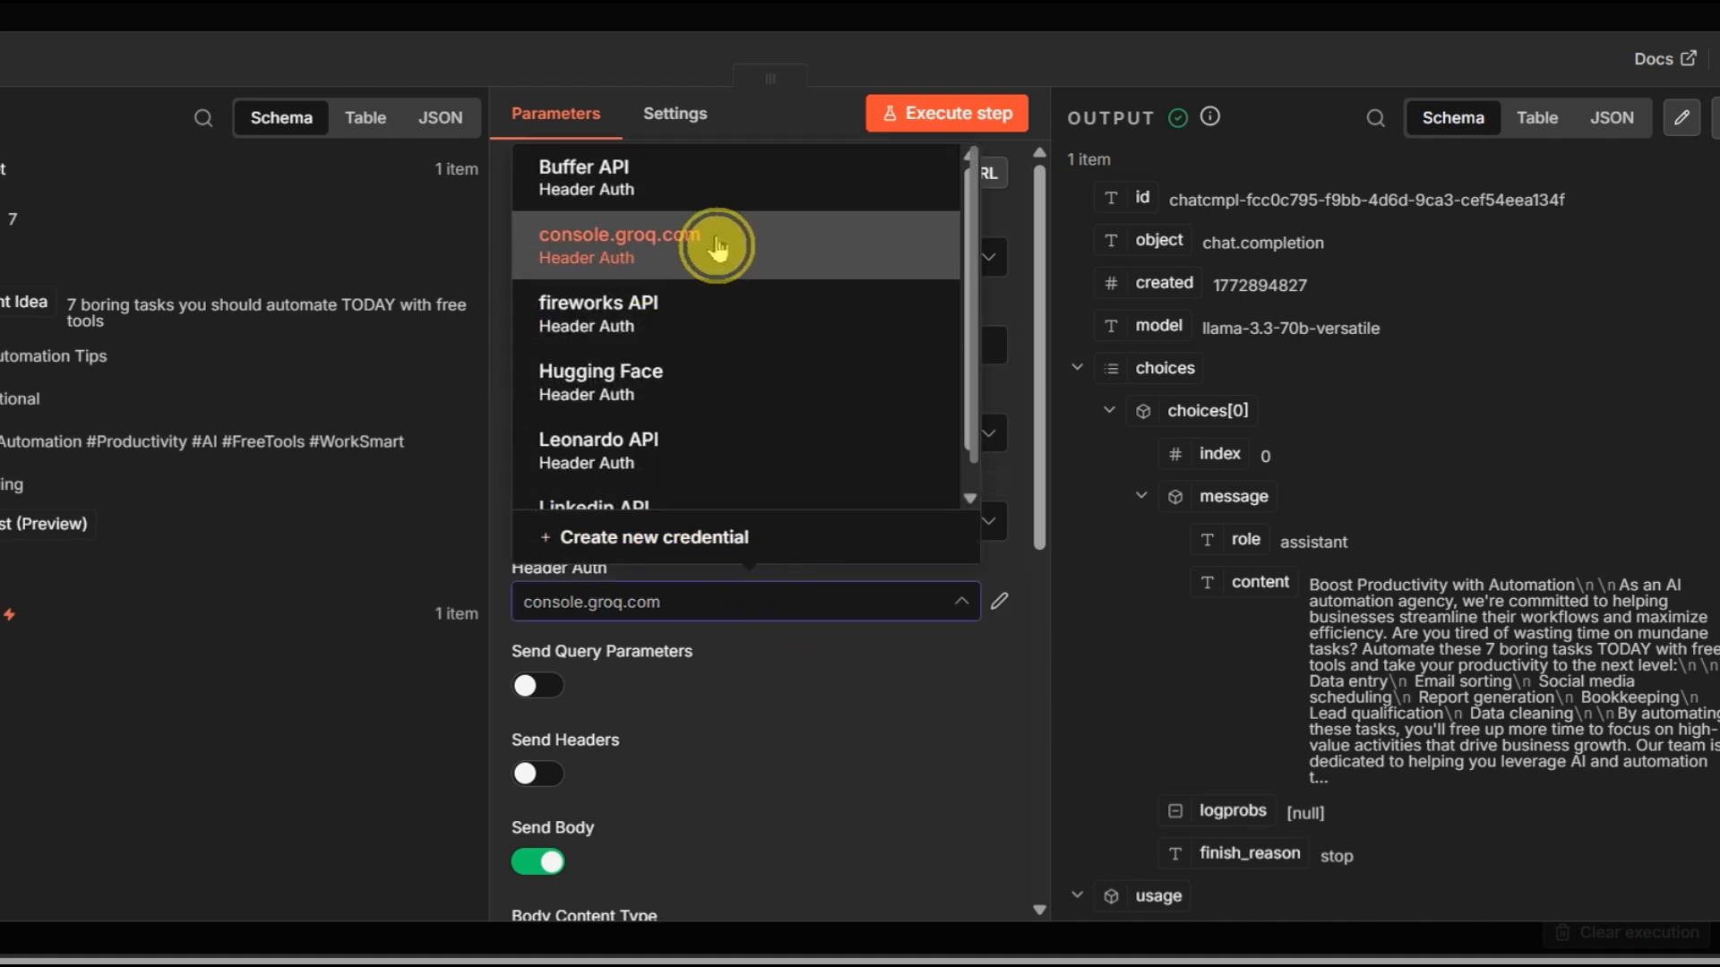
{"action": "left_click", "coordinate": [574, 251]}
{"action": "left_click_drag", "start_coordinate": [664, 612], "coordinate": [517, 616]}
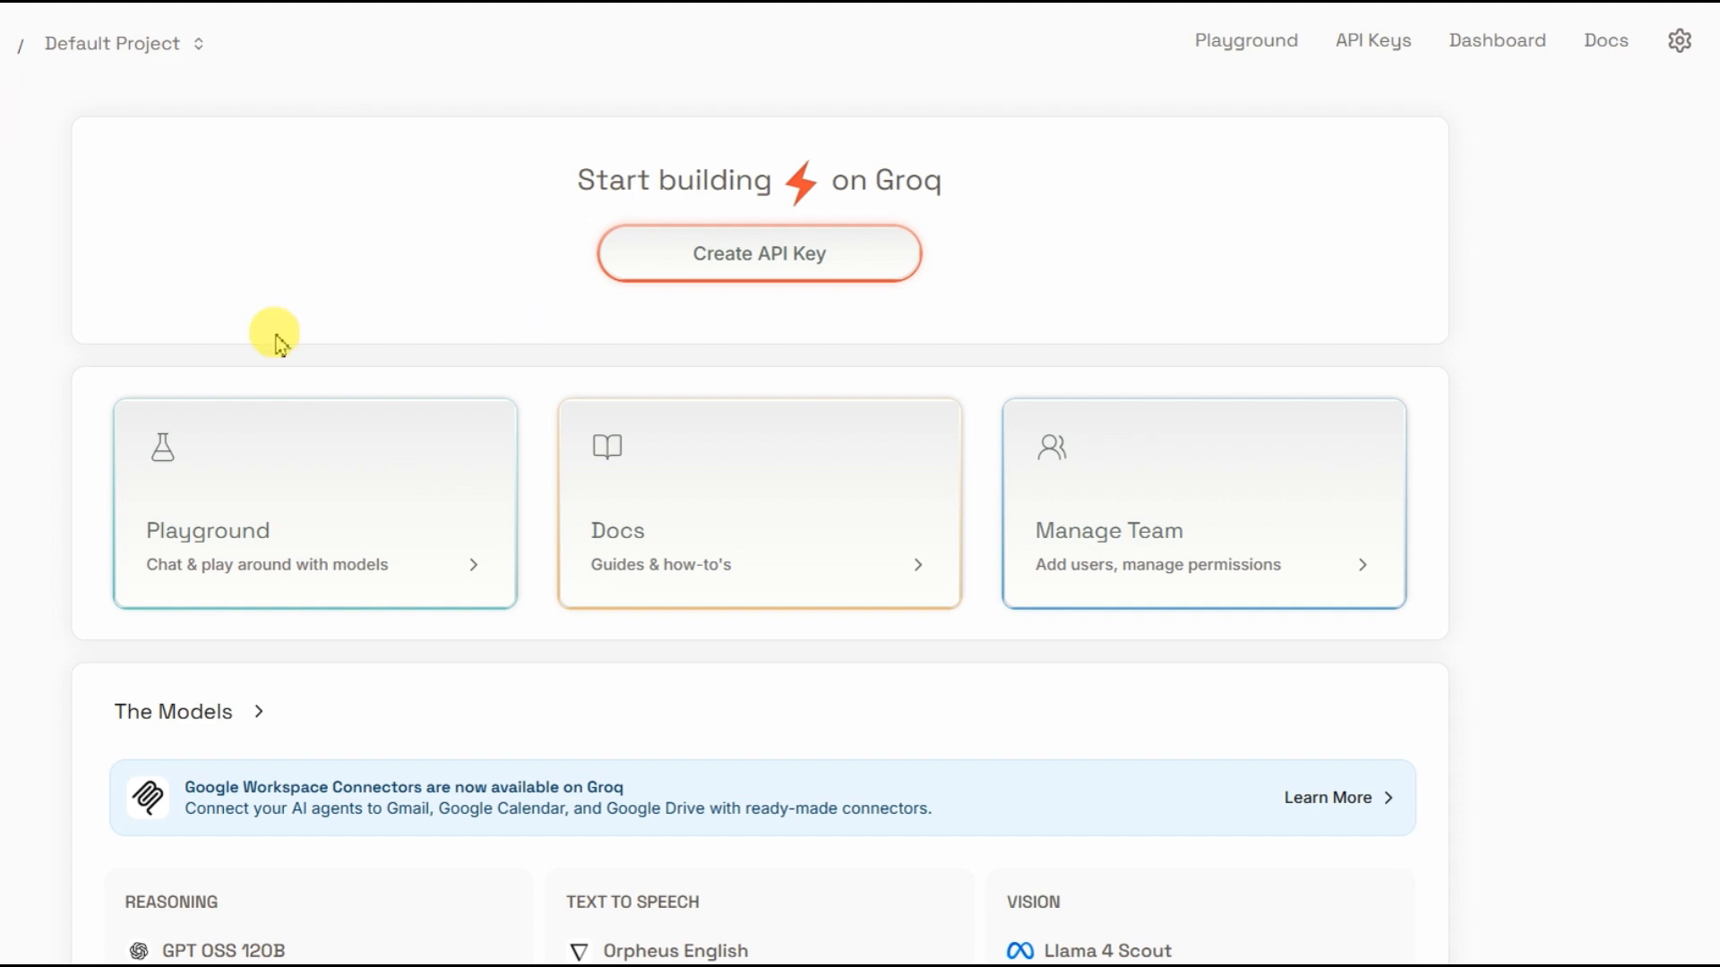
Create an API key in the Groq console, copy its cURL request snippet and return to the new HTTP Request node
{"action": "left_click", "coordinate": [704, 275]}
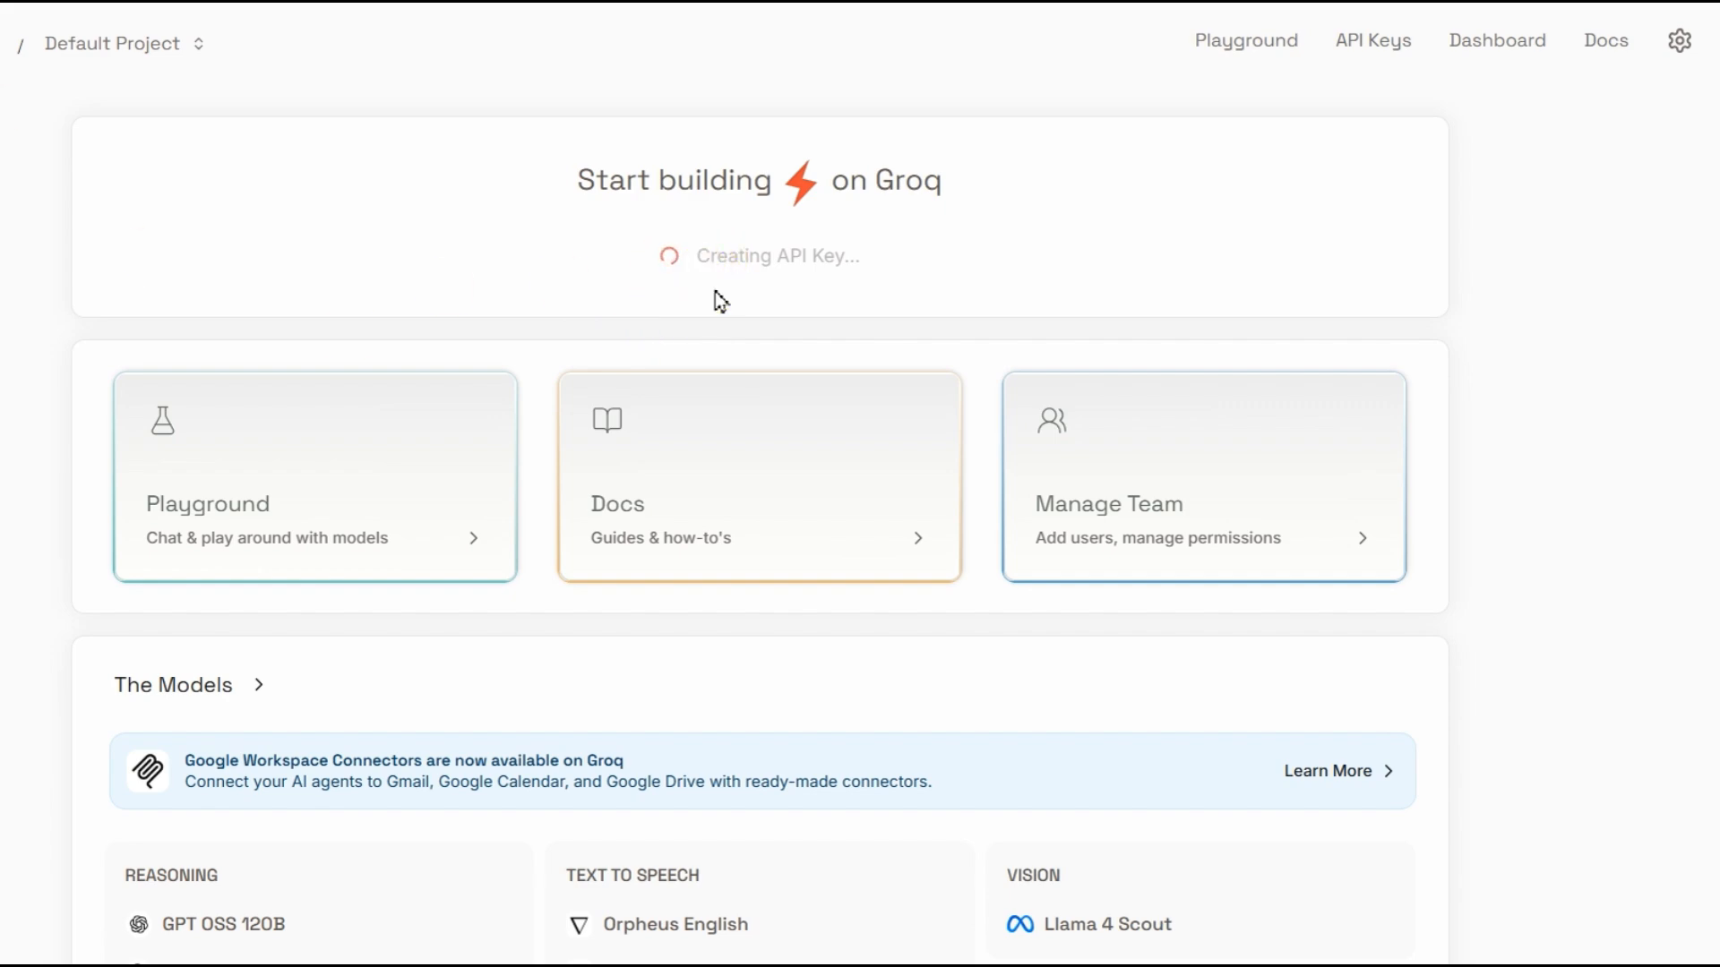
{"action": "scroll", "coordinate": [844, 349], "scroll_direction": "down", "scroll_amount": 8}
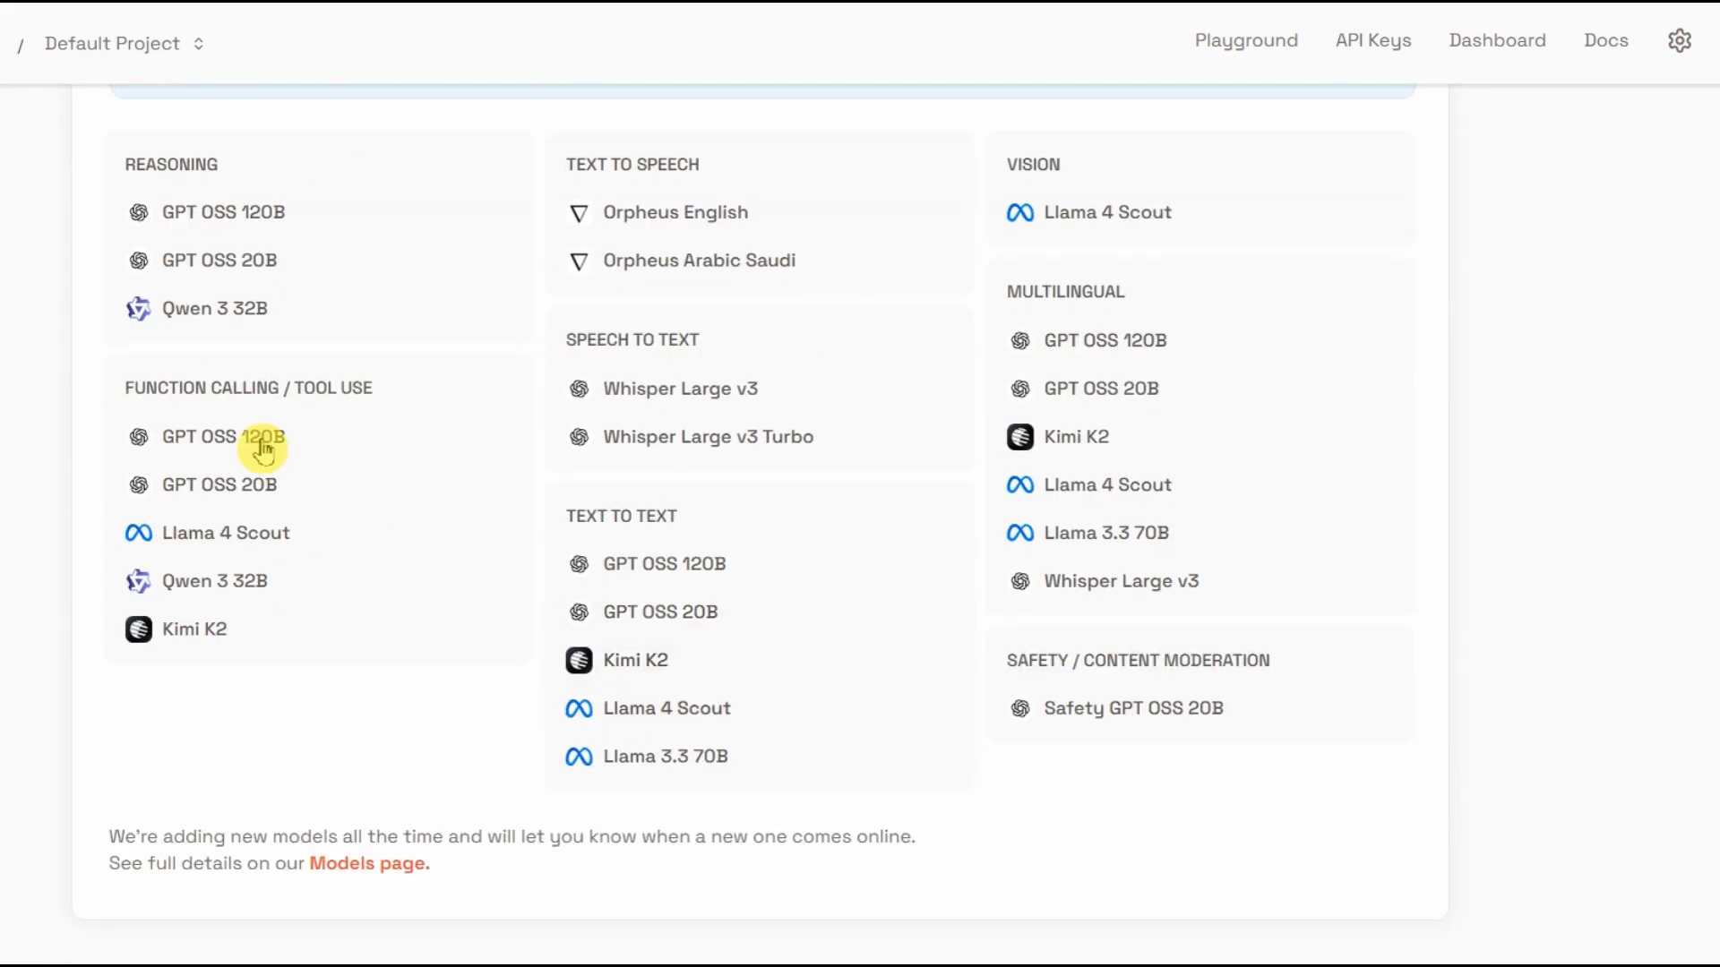
{"action": "scroll", "coordinate": [896, 517], "scroll_direction": "up", "scroll_amount": 8}
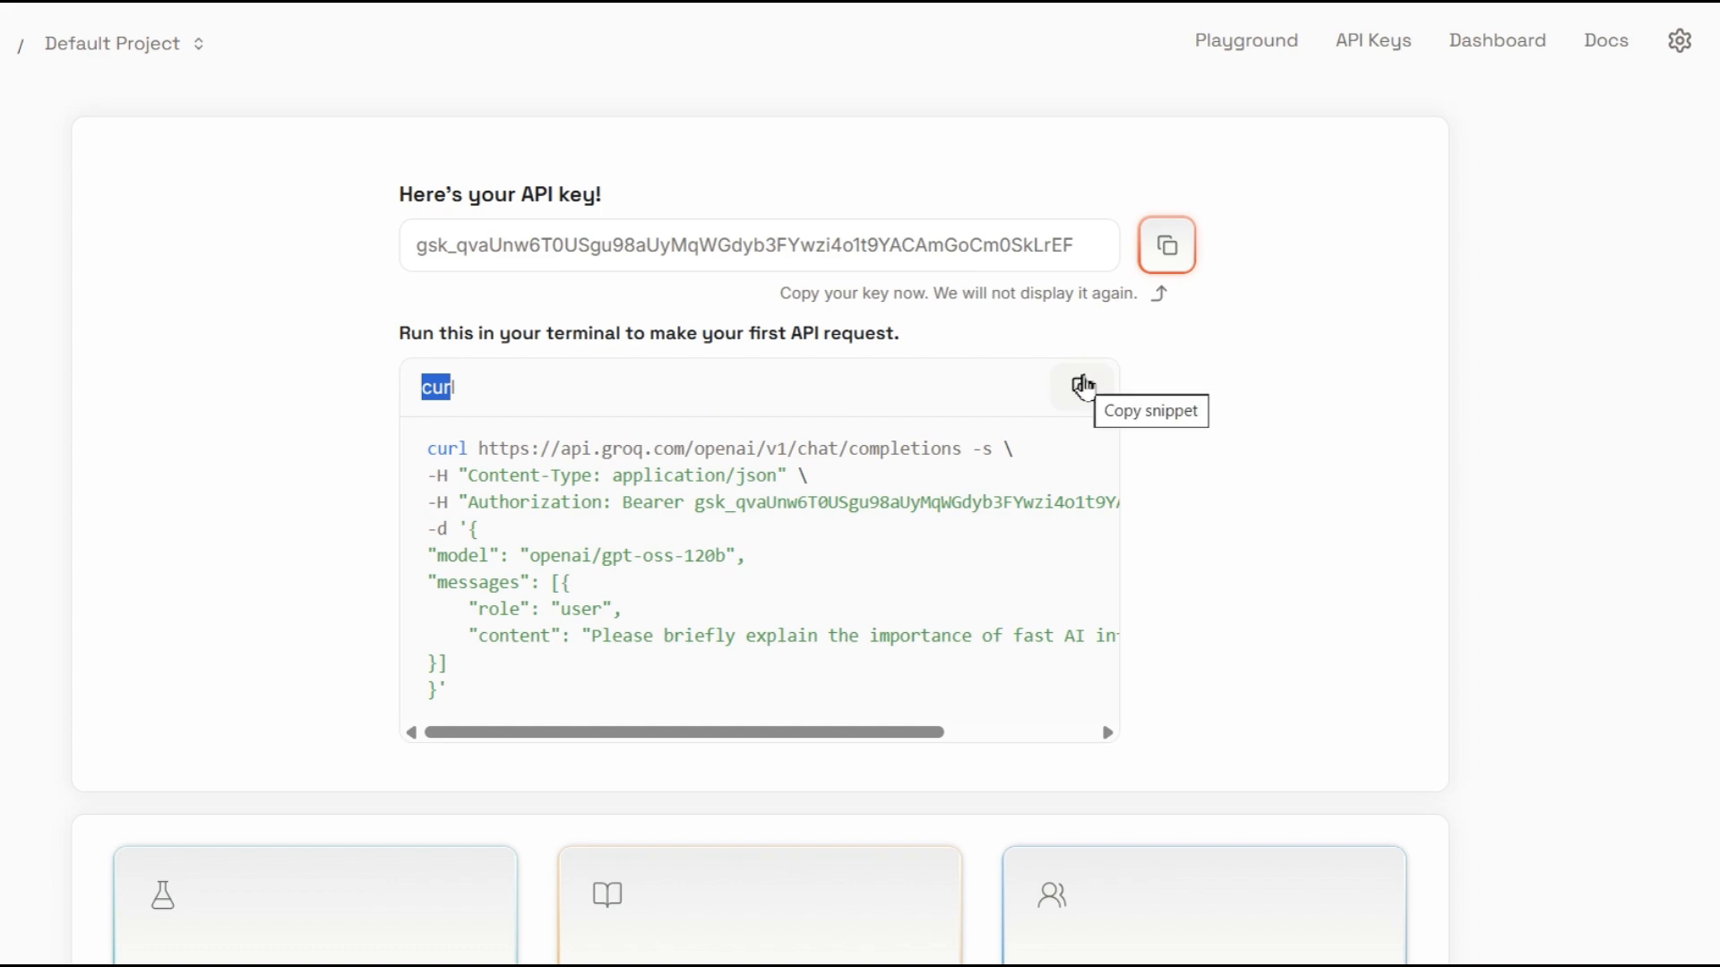
{"action": "left_click", "coordinate": [1083, 387]}
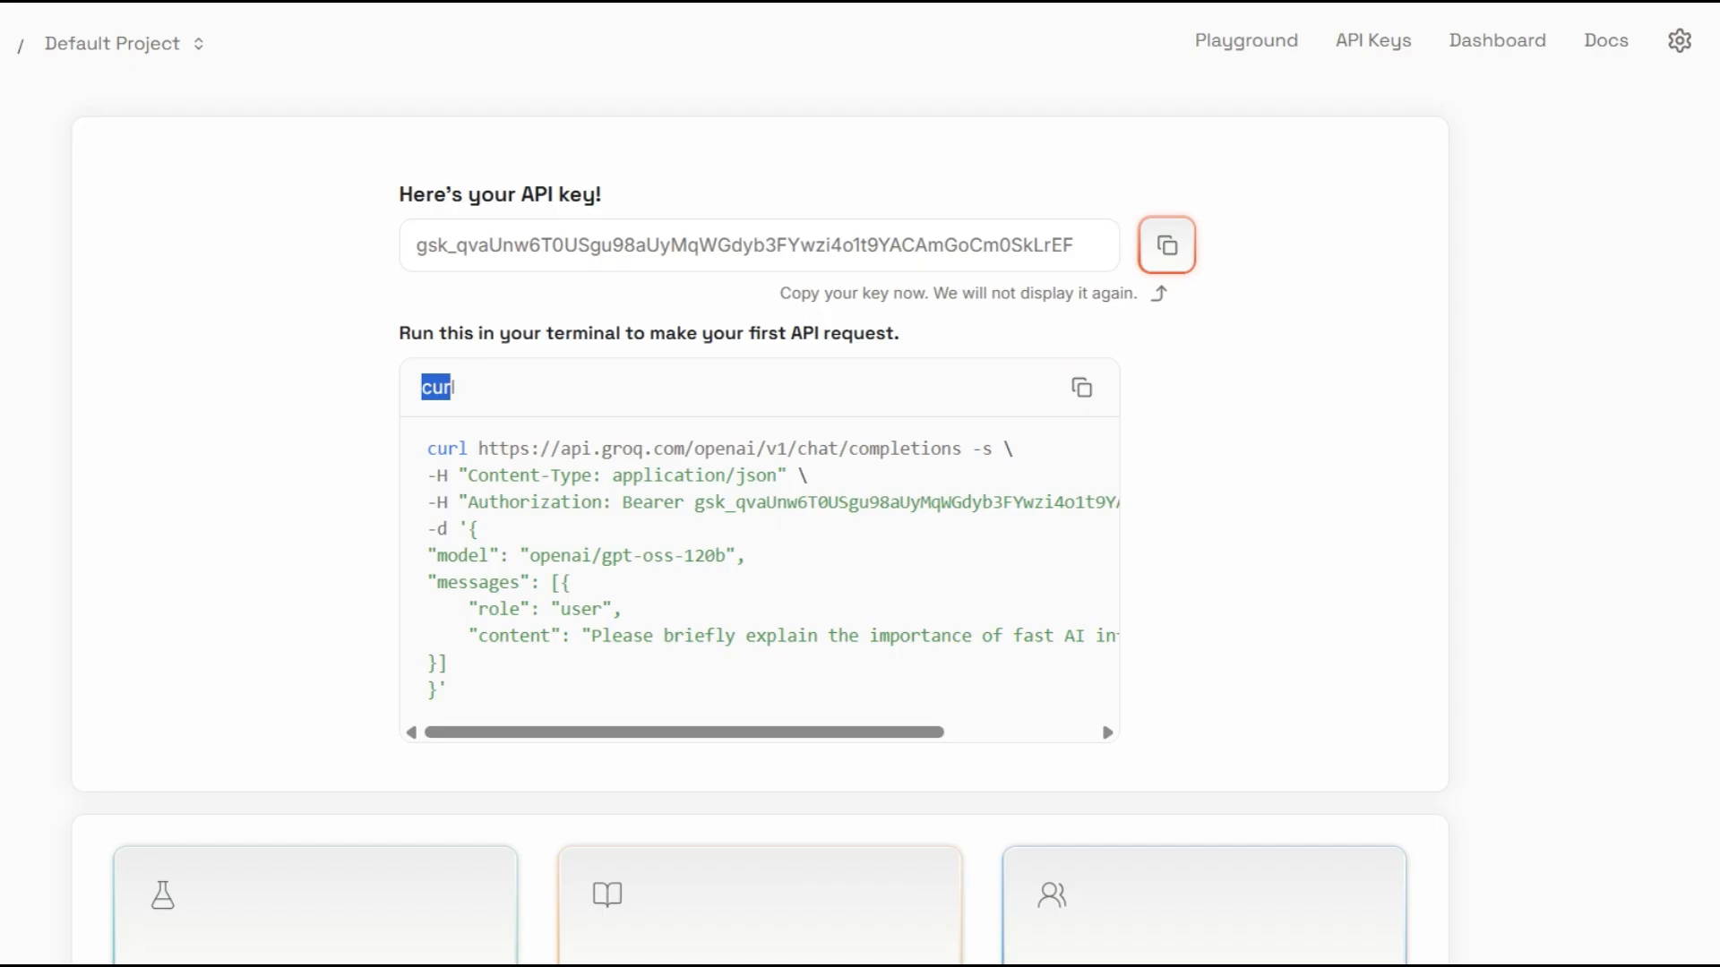
{"action": "left_click", "coordinate": [1085, 404]}
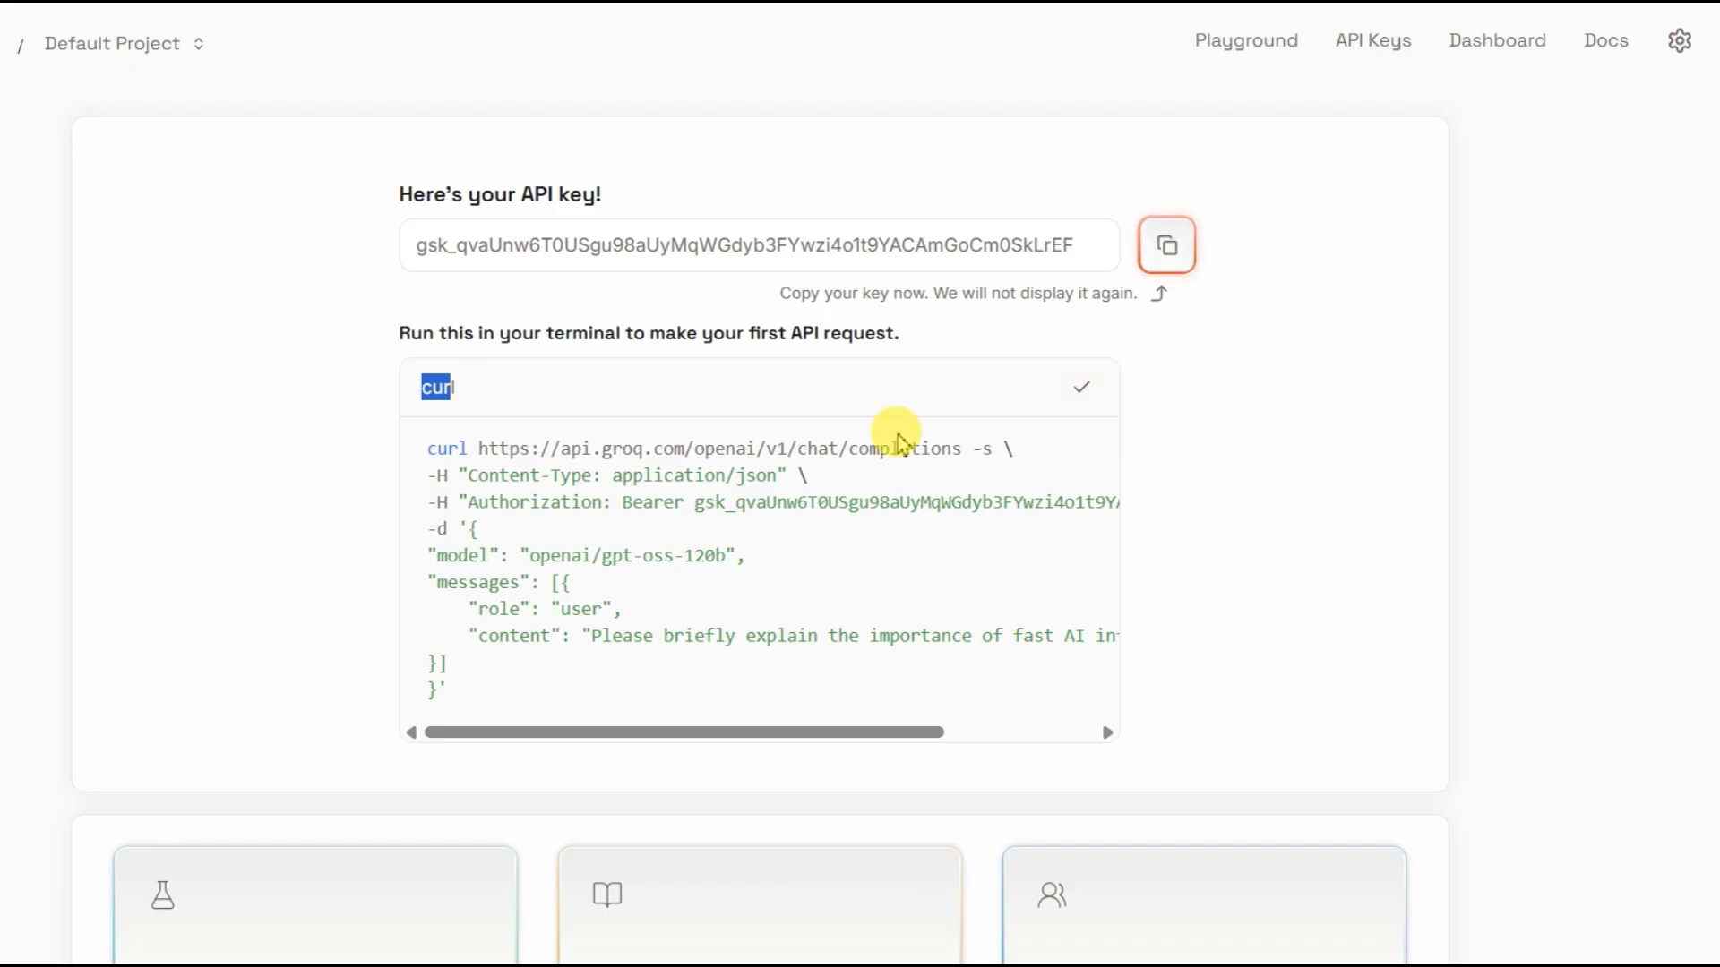
{"action": "left_click_drag", "start_coordinate": [540, 245], "coordinate": [900, 246]}
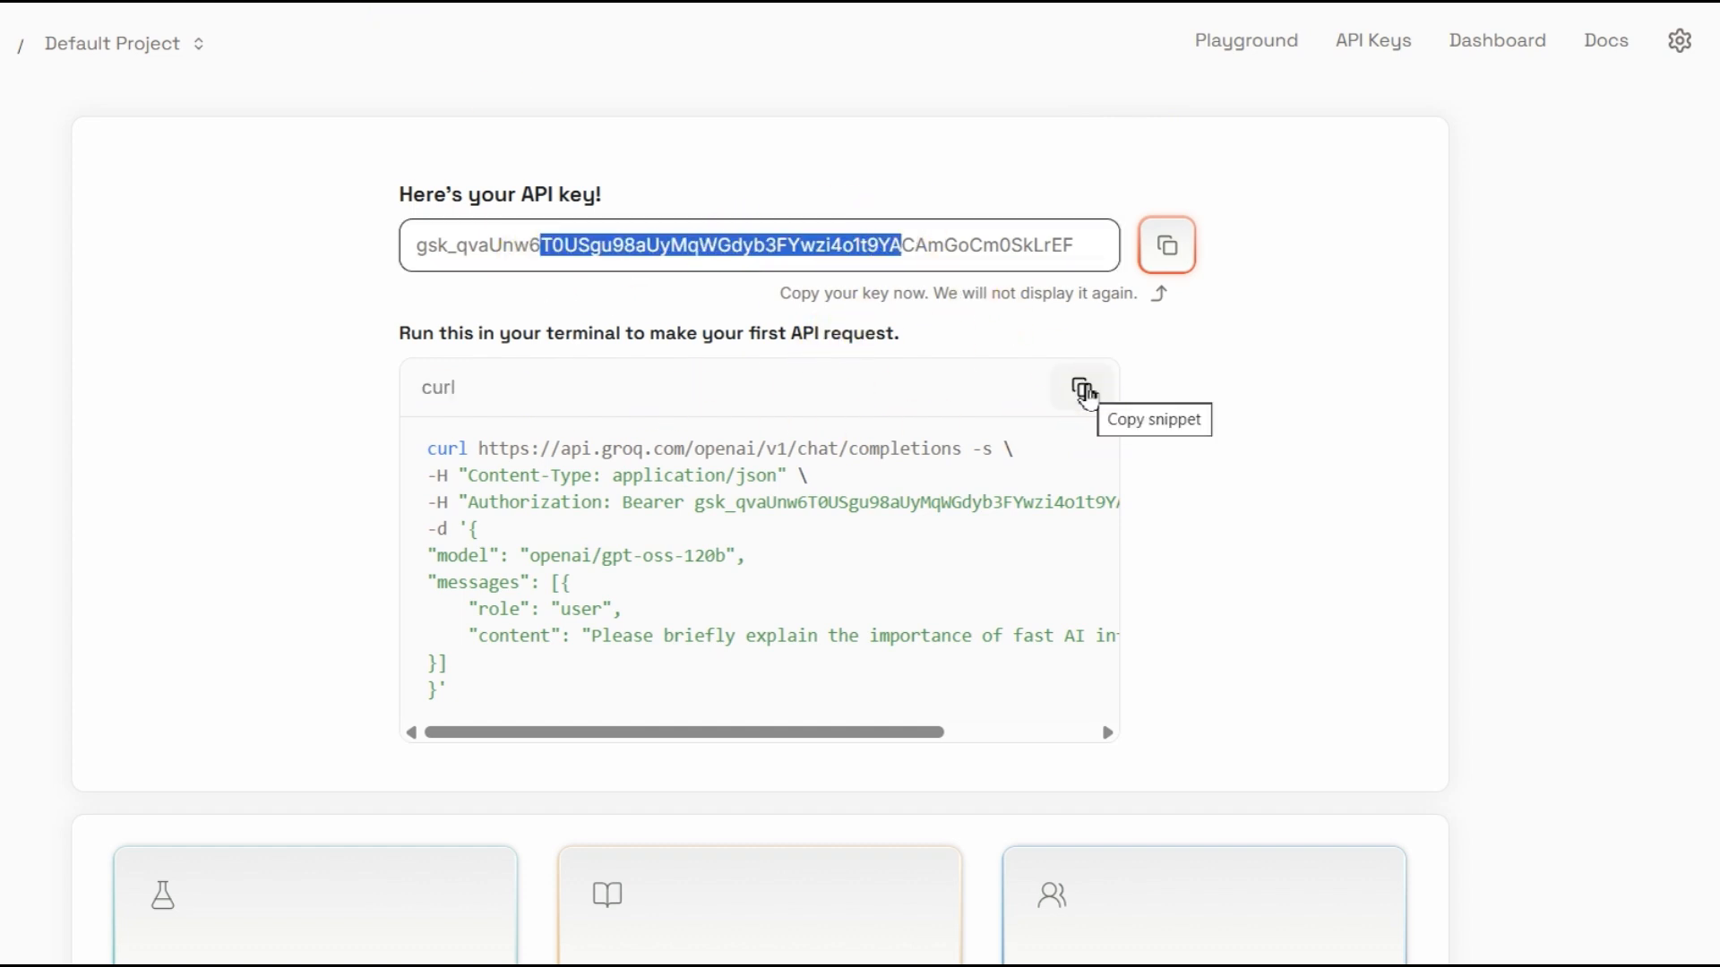
{"action": "left_click", "coordinate": [1157, 438]}
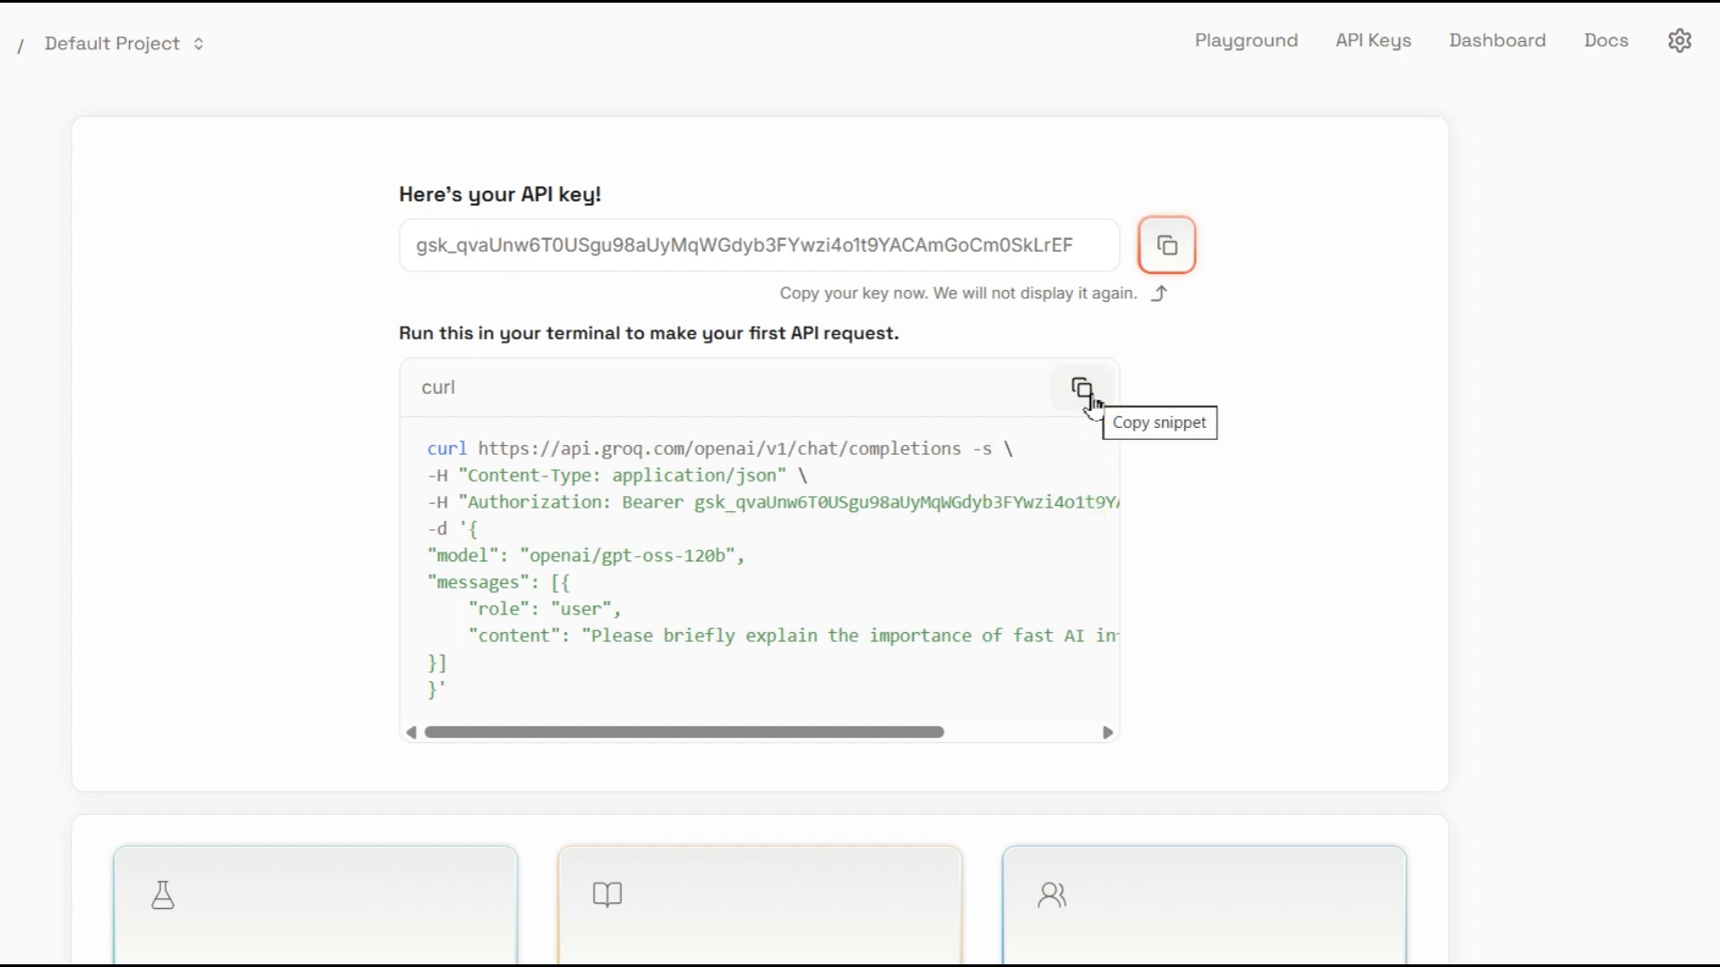
{"action": "left_click", "coordinate": [1087, 394]}
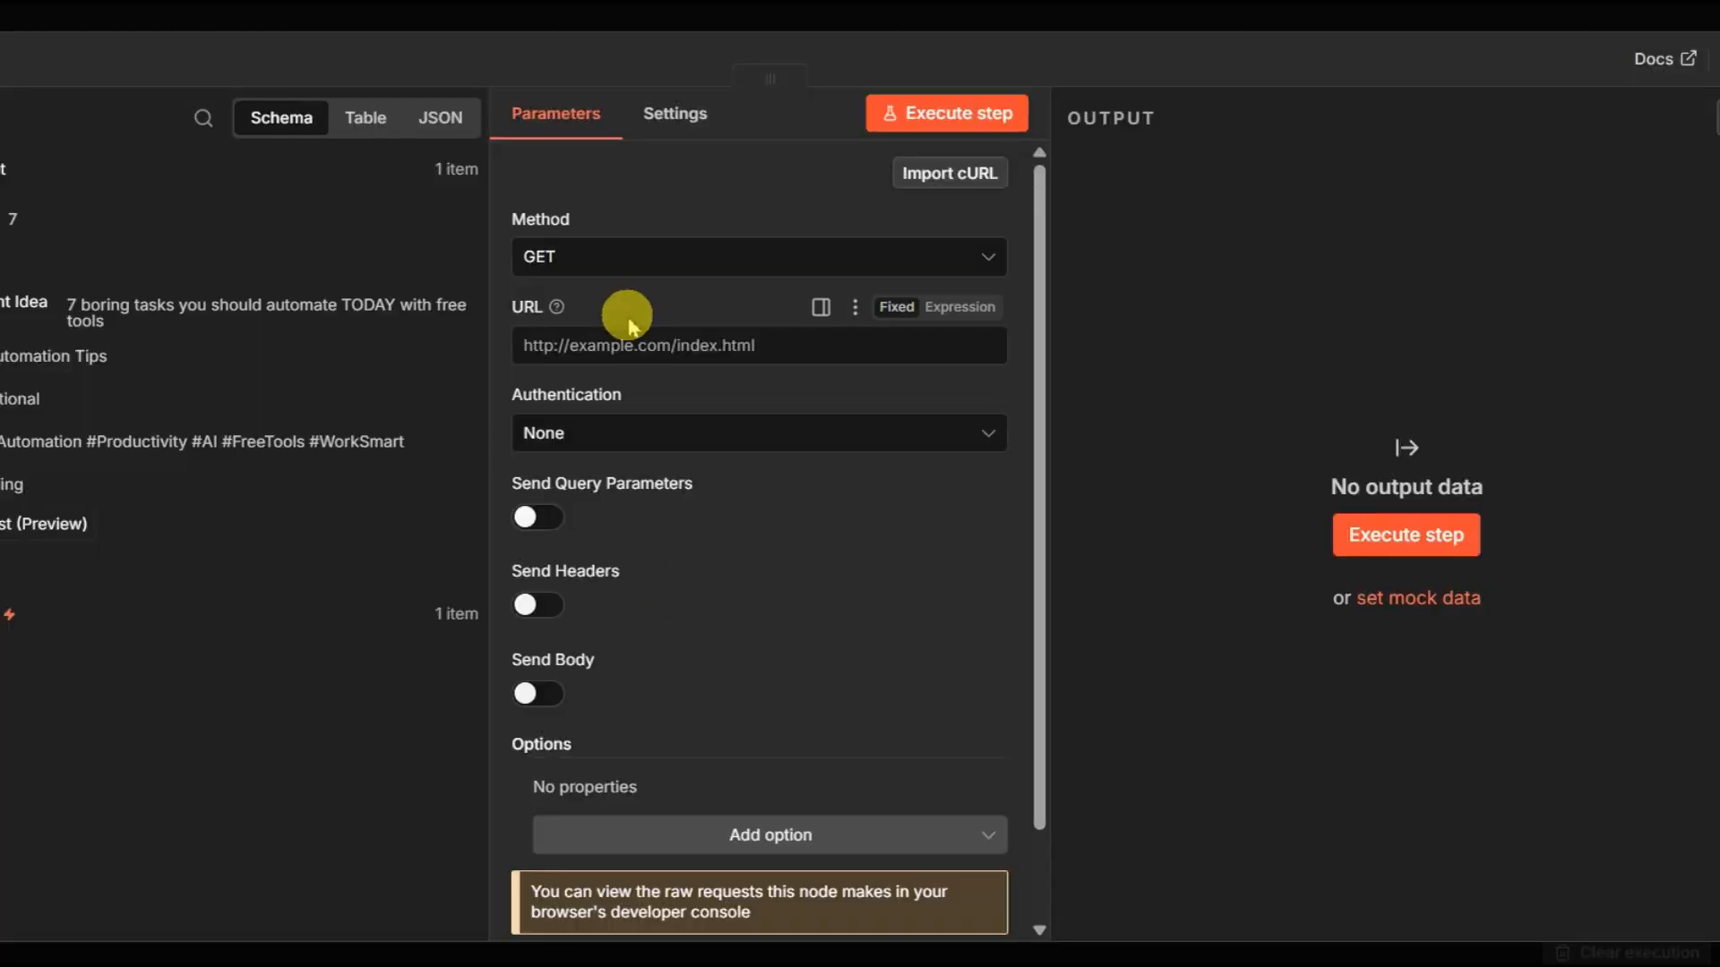
{"action": "scroll", "coordinate": [718, 492], "scroll_direction": "down", "scroll_amount": 1}
{"action": "scroll", "coordinate": [969, 191], "scroll_direction": "up", "scroll_amount": 1}
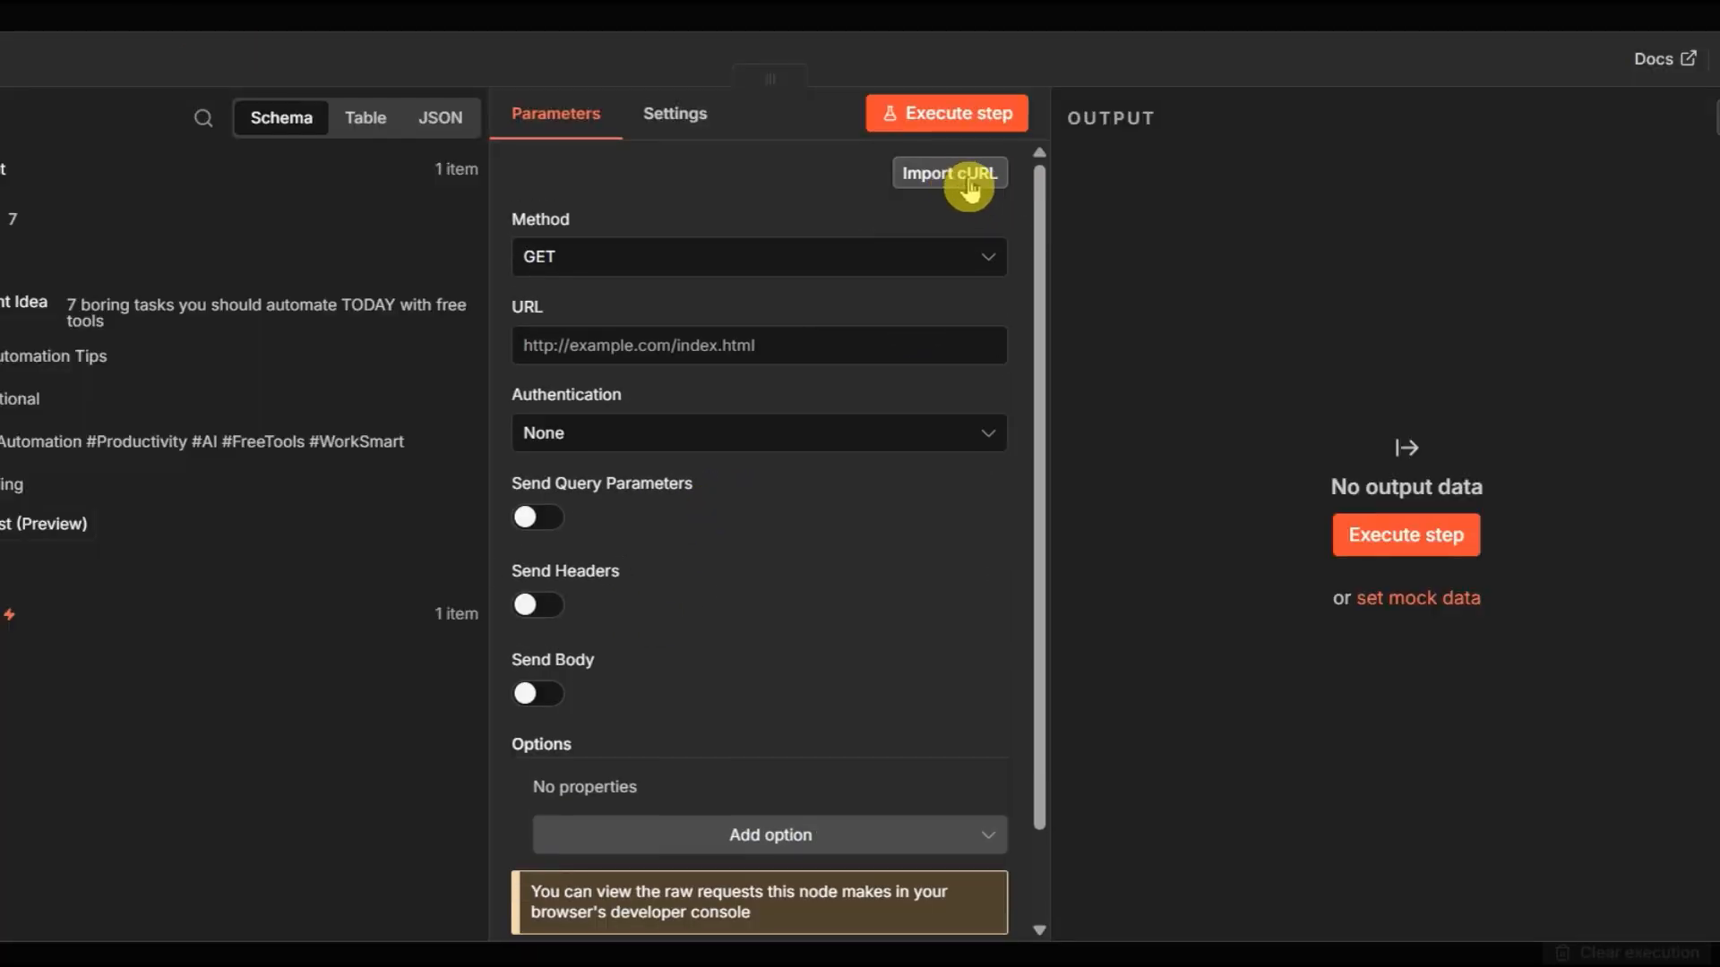
Import the copied Groq cURL request, including its Authorization API key, into the HTTP Request node
{"action": "left_click", "coordinate": [969, 183]}
{"action": "key", "text": "ctrl+v"}
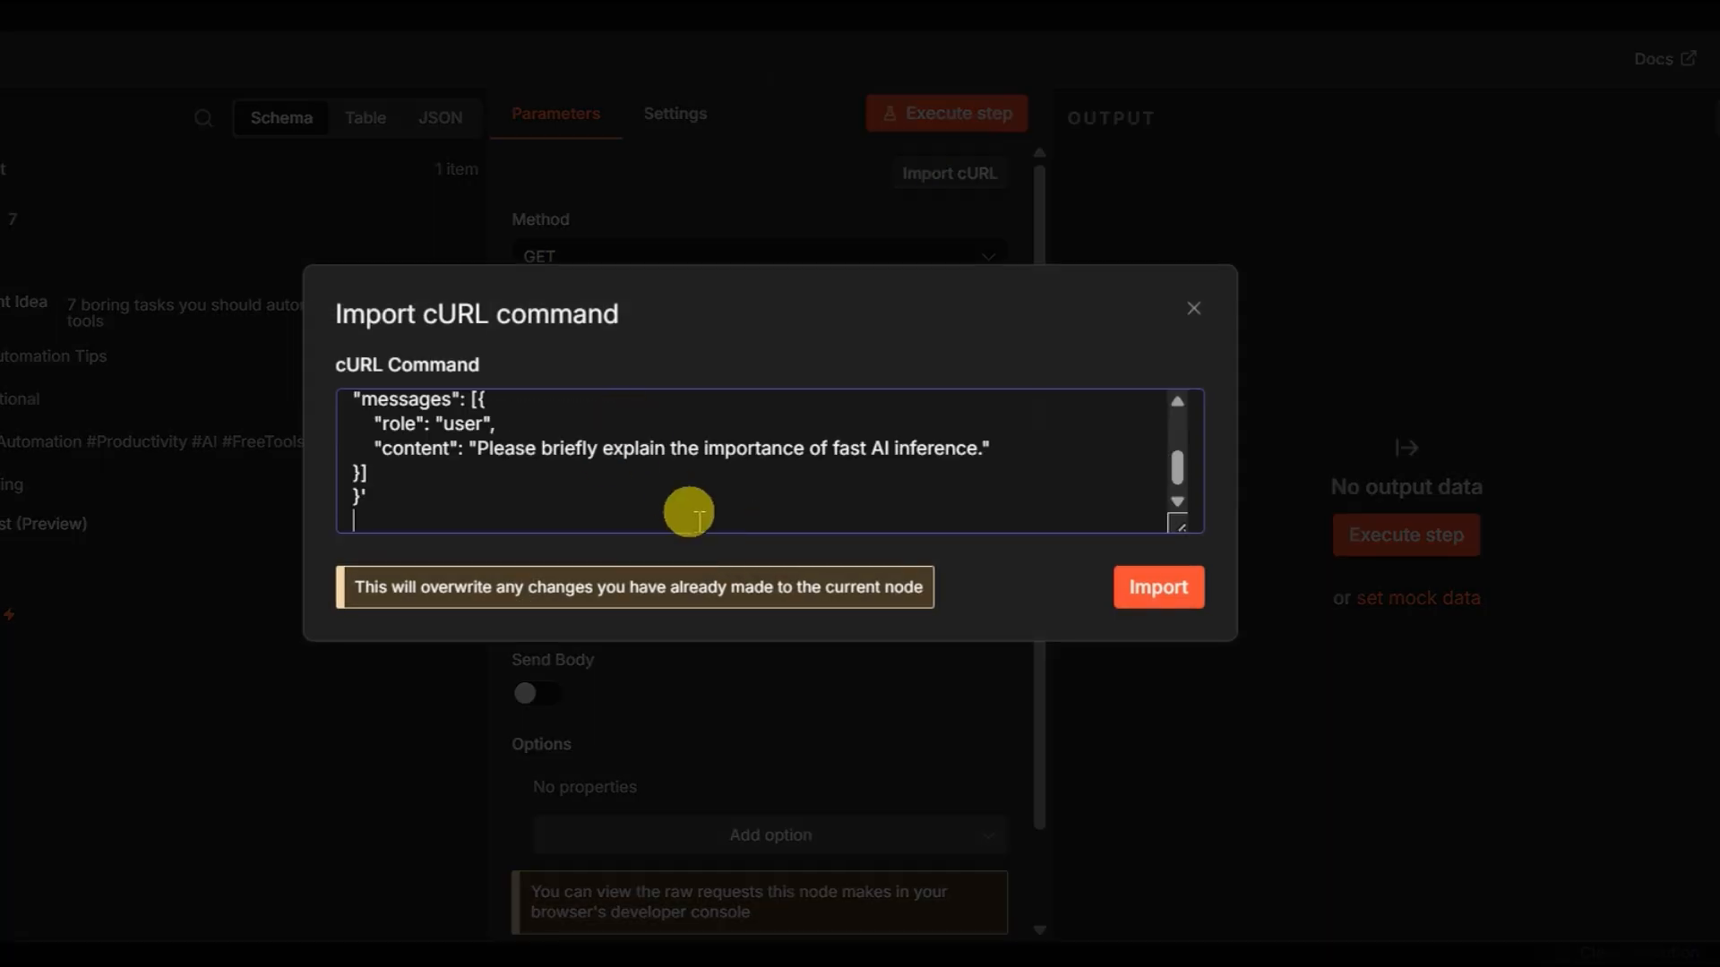
{"action": "left_click", "coordinate": [1160, 600]}
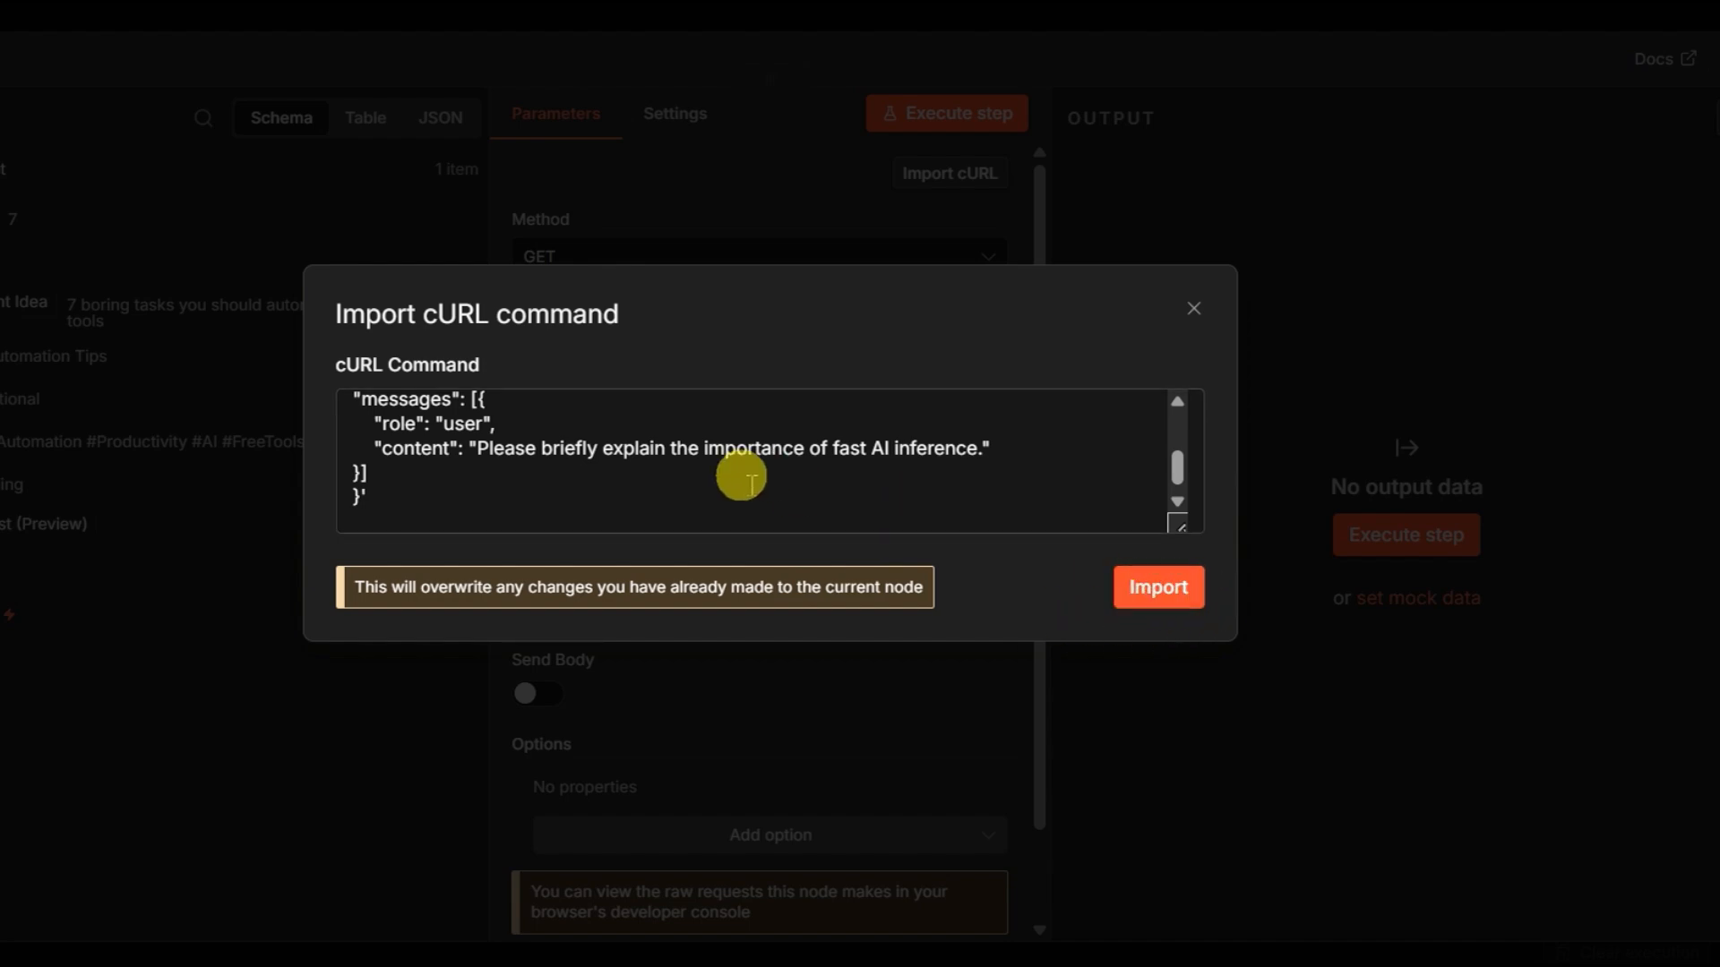
{"action": "scroll", "coordinate": [742, 477], "scroll_direction": "up", "scroll_amount": 2}
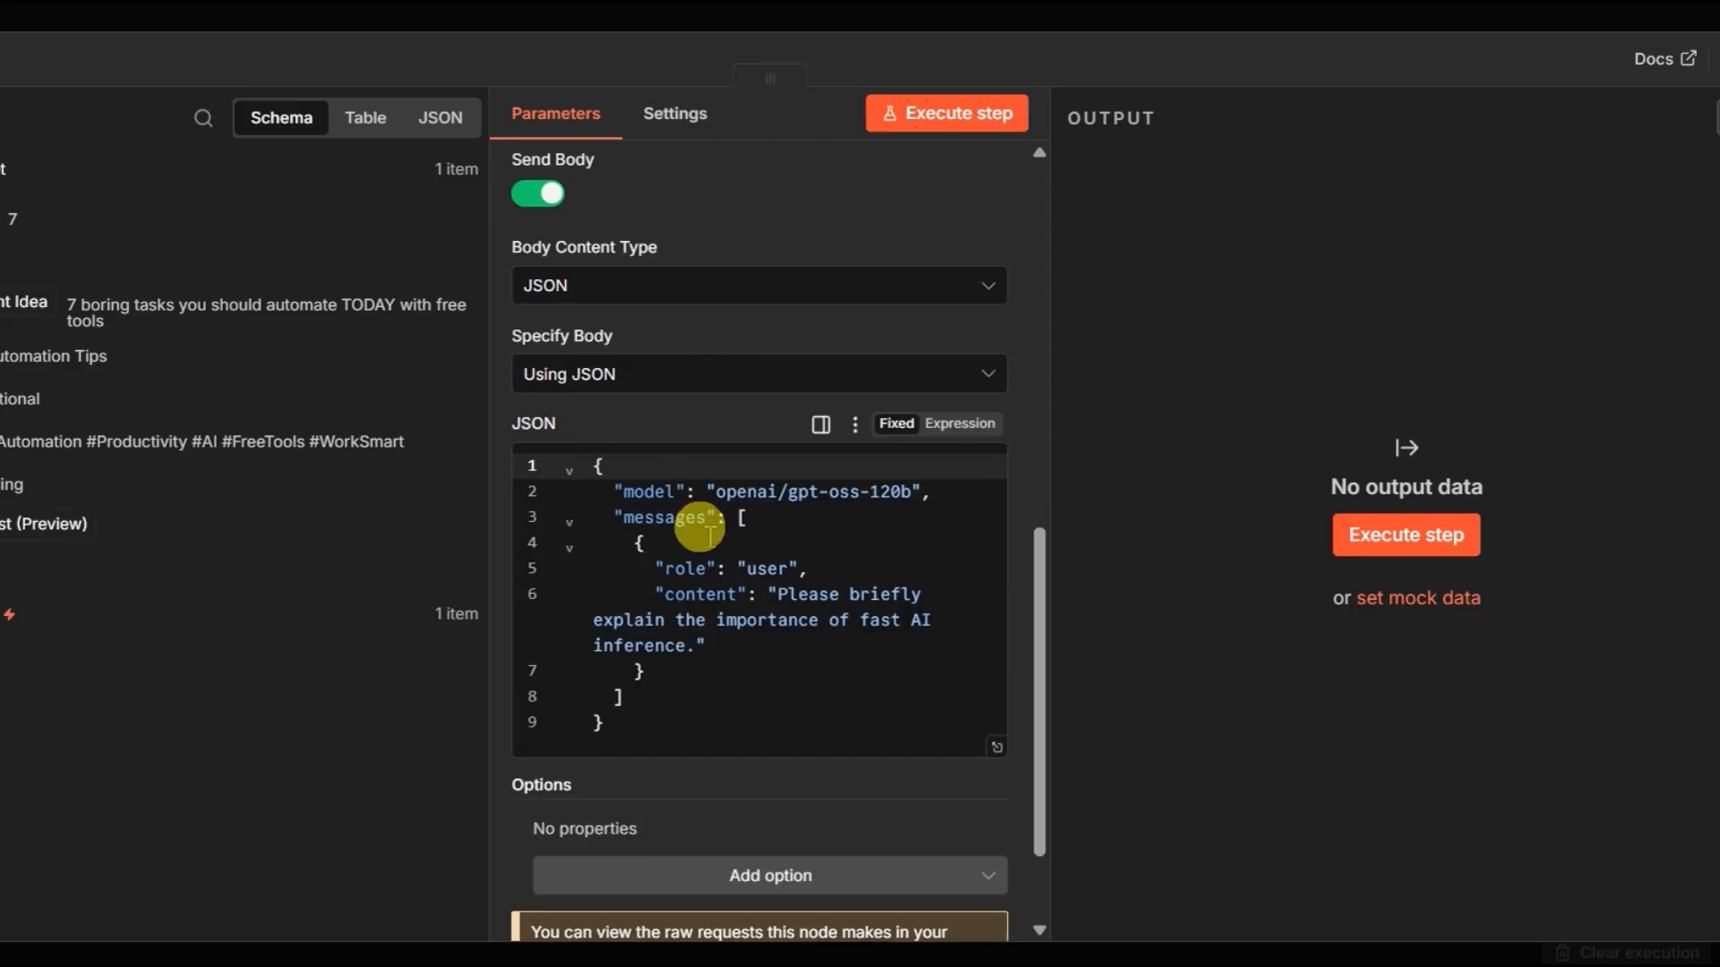
{"action": "scroll", "coordinate": [817, 537], "scroll_direction": "down", "scroll_amount": 2}
{"action": "scroll", "coordinate": [872, 526], "scroll_direction": "up", "scroll_amount": 10}
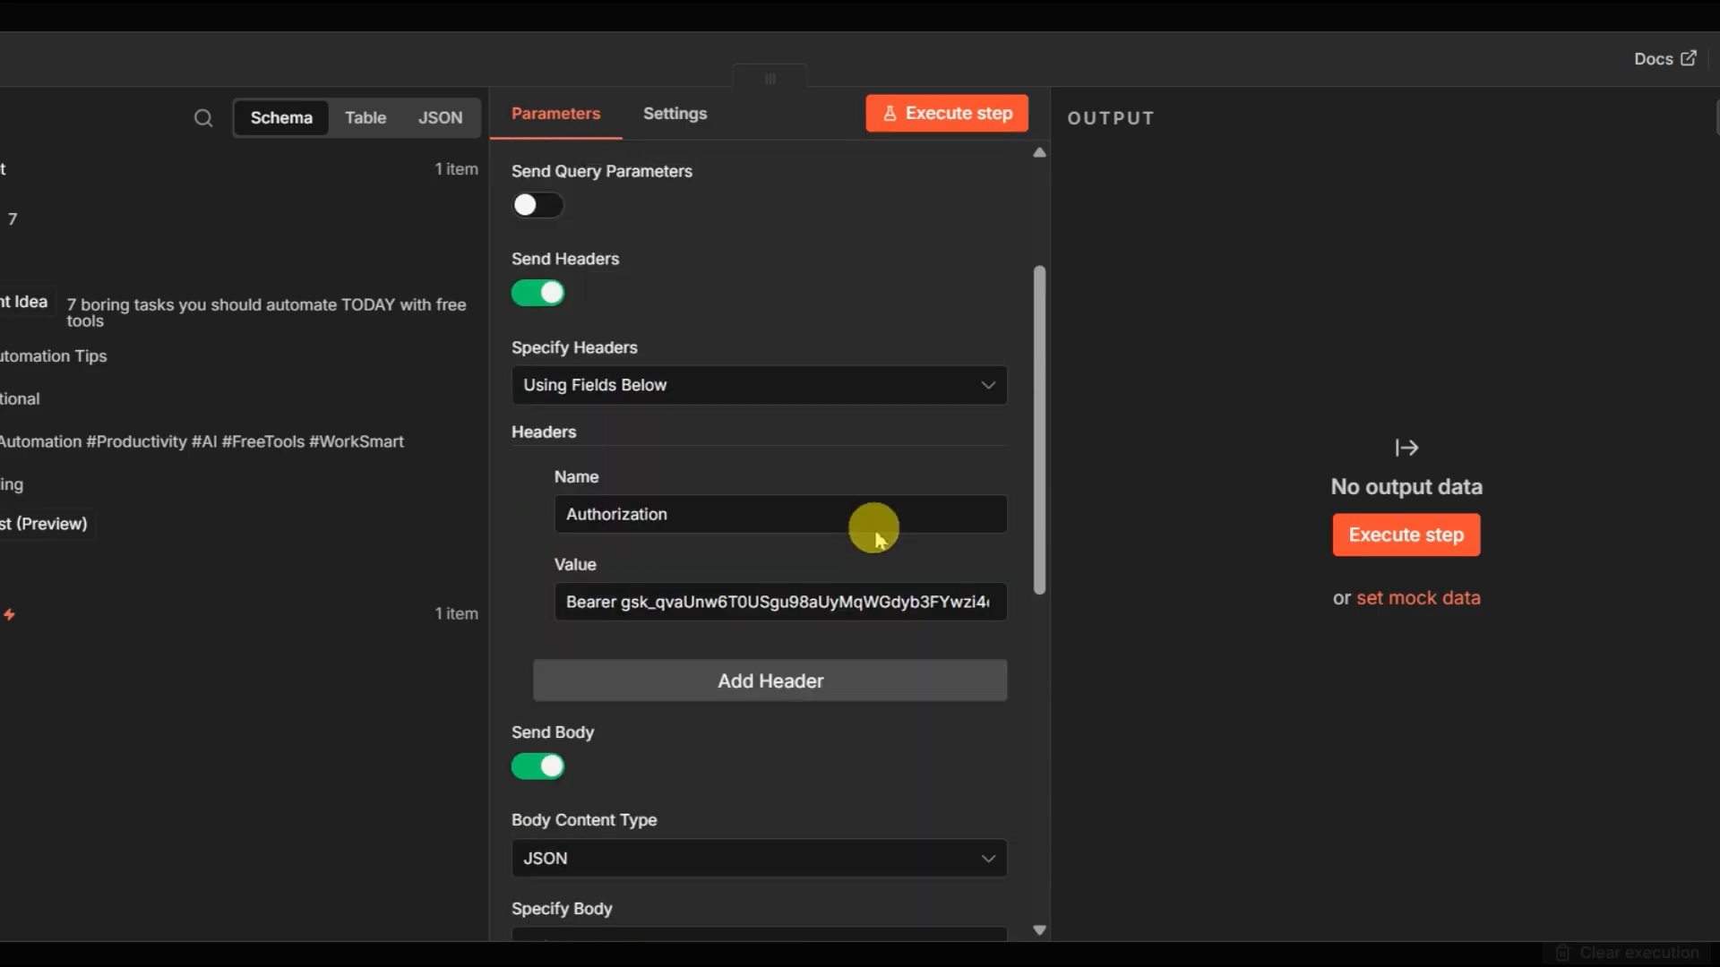
Clear the API key after "Bearer" in the Authorization header's value and paste the API key in its place
{"action": "scroll", "coordinate": [764, 519], "scroll_direction": "down", "scroll_amount": 3}
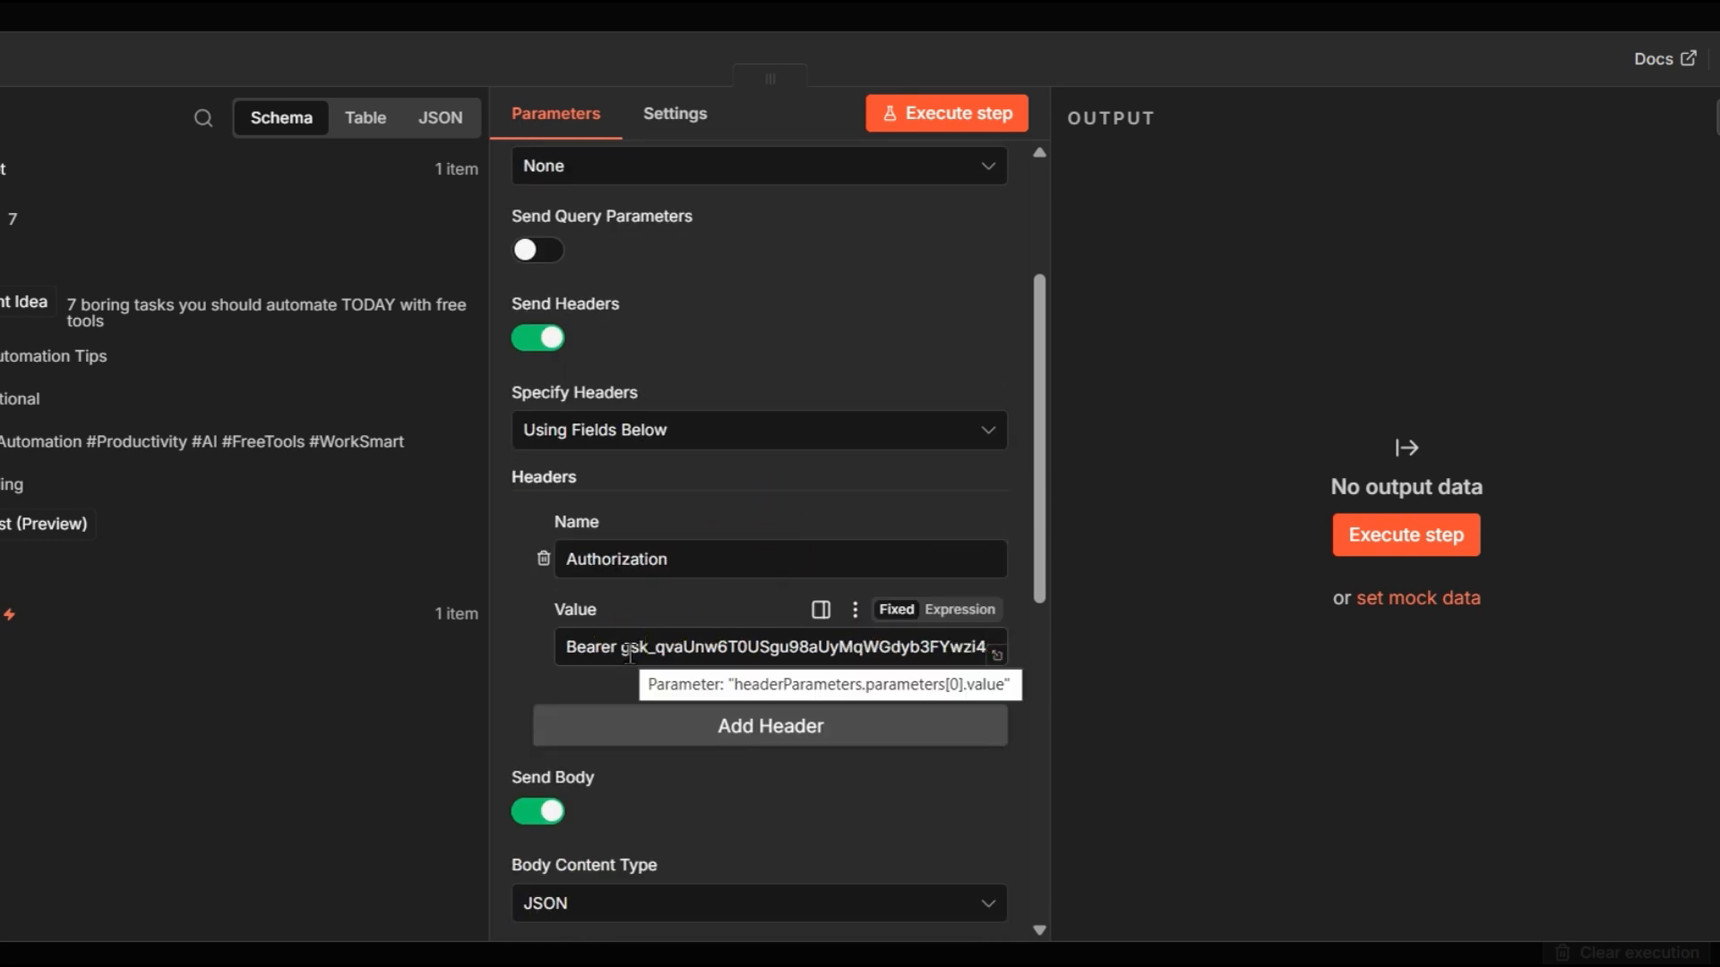
{"action": "left_click_drag", "start_coordinate": [619, 647], "coordinate": [1093, 645]}
{"action": "key", "text": "BackSpace"}
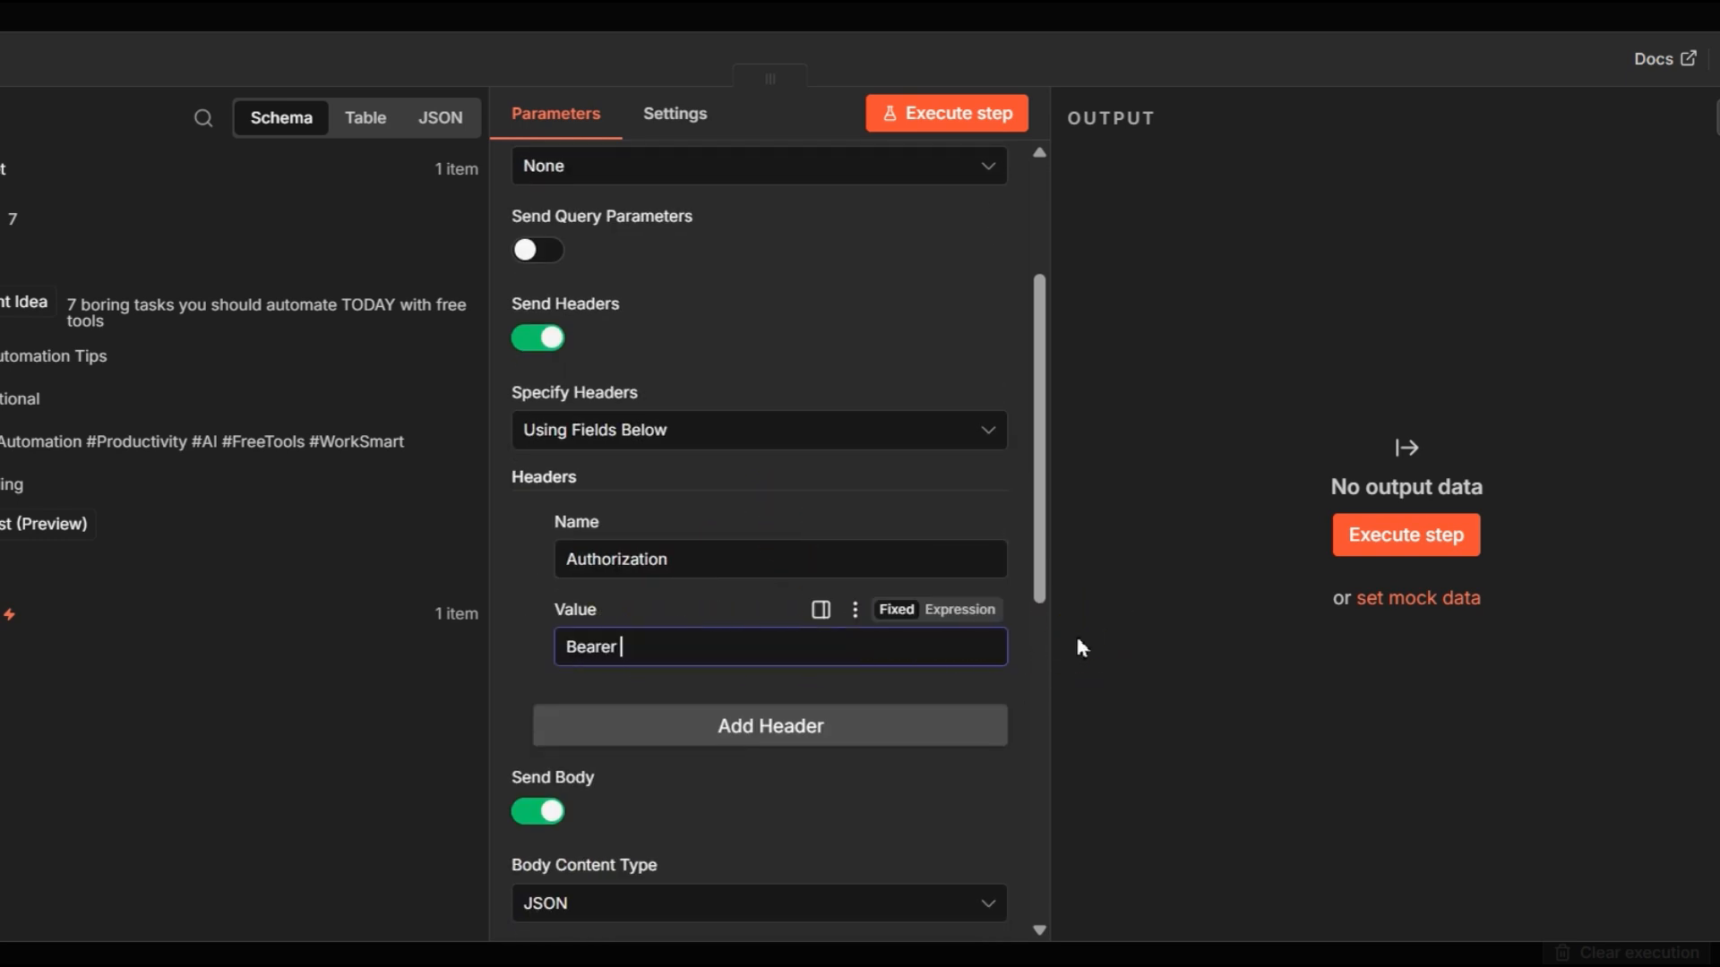
{"action": "left_click", "coordinate": [1157, 249]}
{"action": "key", "text": "ctrl+v"}
Switch the request's JSON body from fixed to expression mode and open it in the full-size expression editor
{"action": "scroll", "coordinate": [730, 730], "scroll_direction": "down", "scroll_amount": 6}
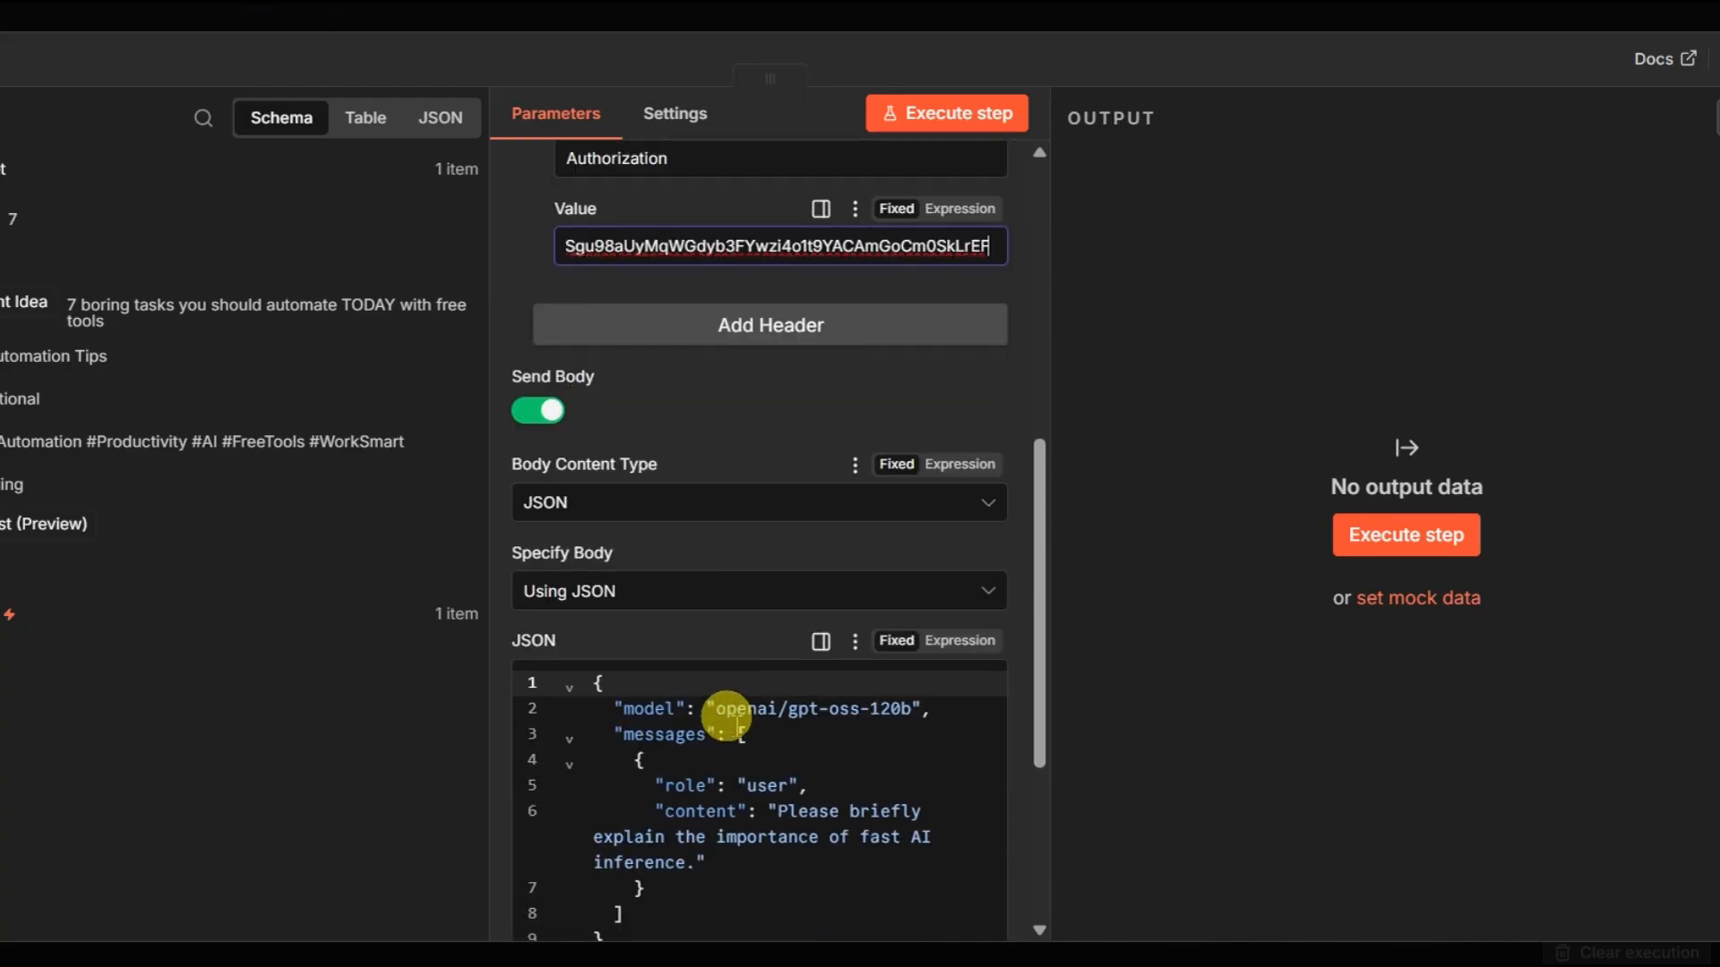
{"action": "scroll", "coordinate": [743, 448], "scroll_direction": "down", "scroll_amount": 4}
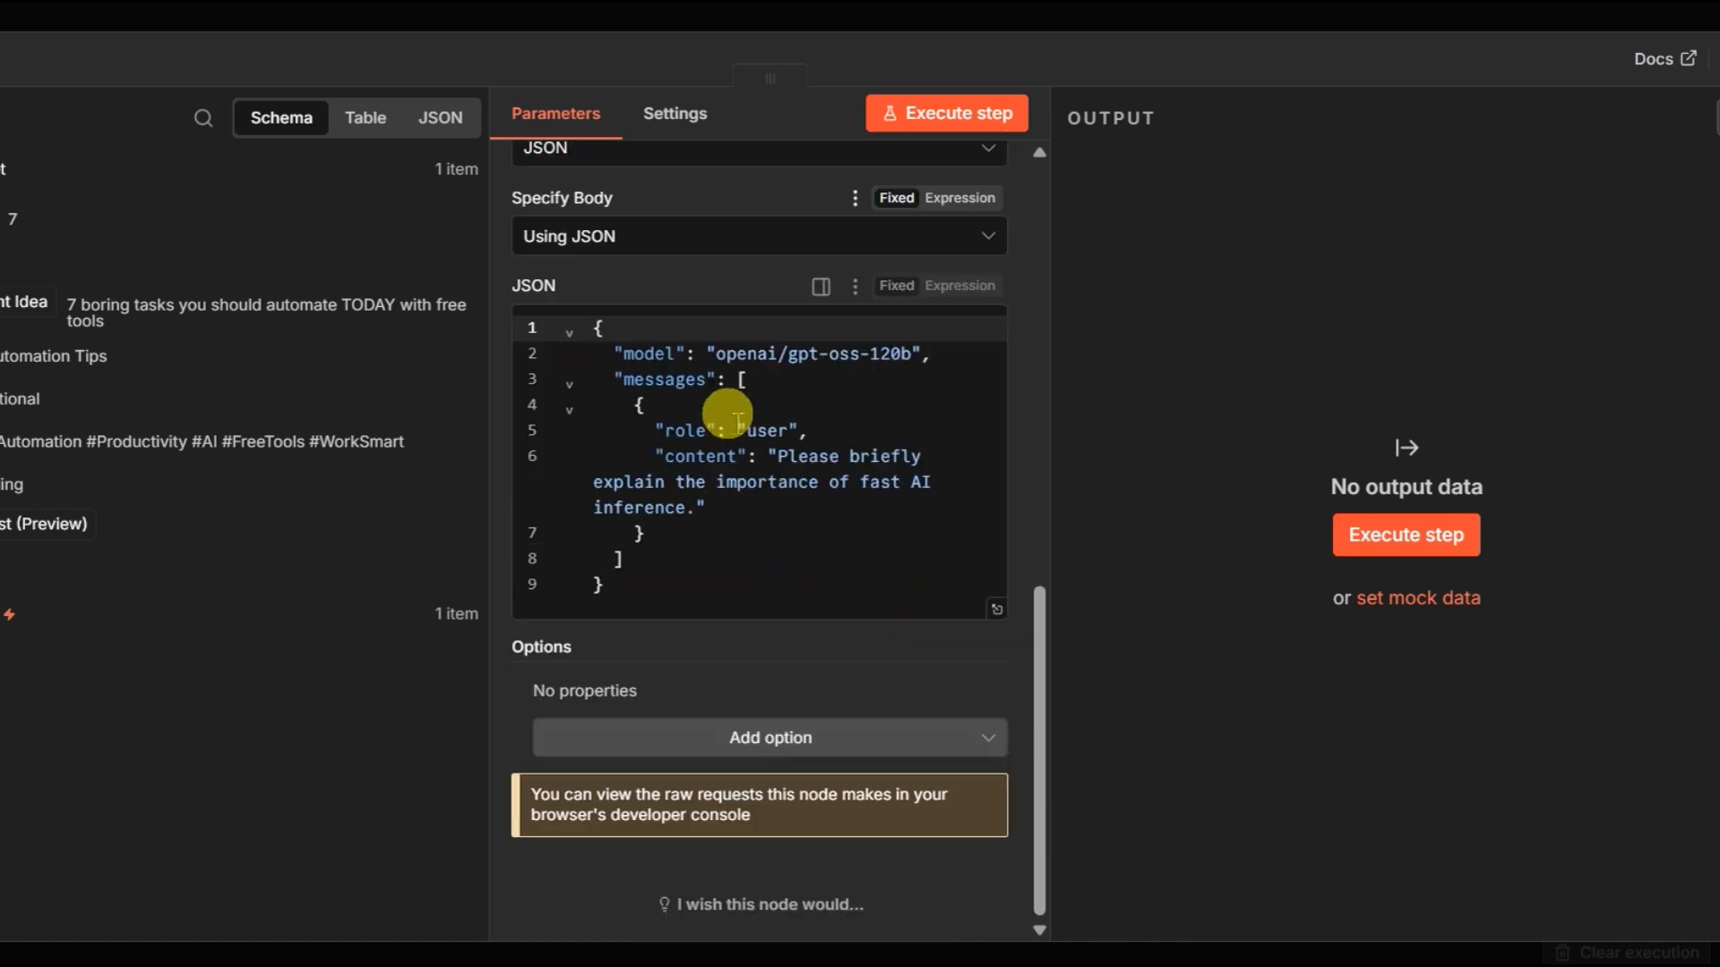
{"action": "scroll", "coordinate": [627, 376], "scroll_direction": "up", "scroll_amount": 5}
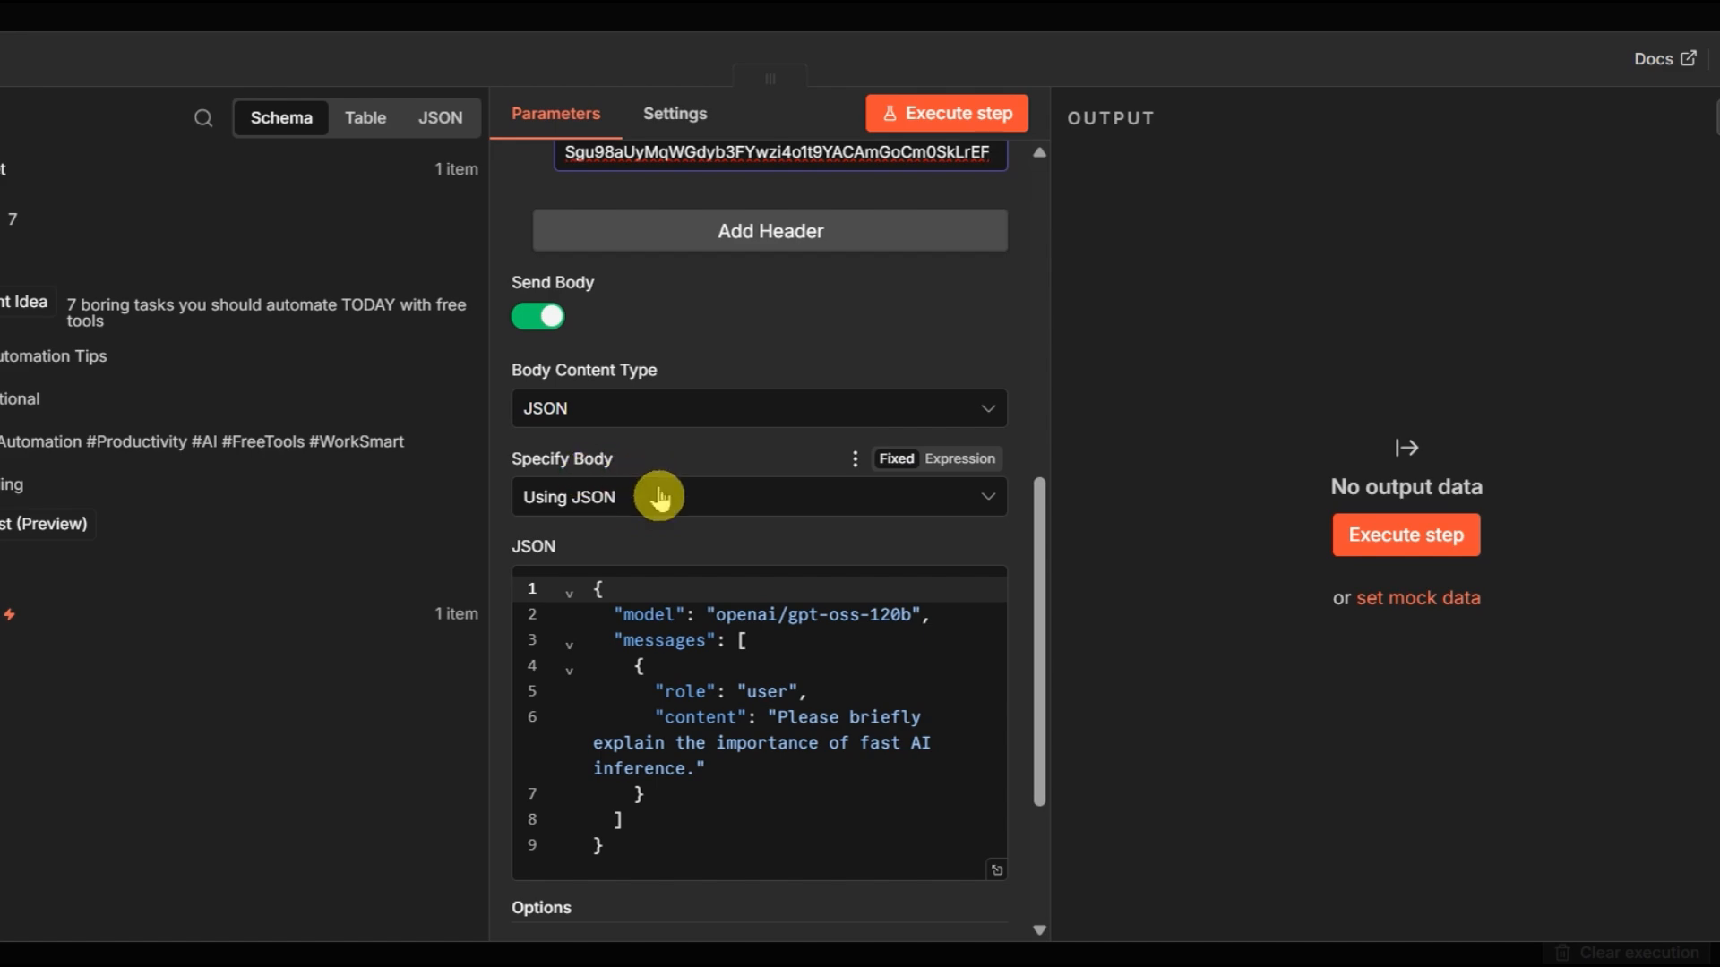
{"action": "left_click", "coordinate": [997, 873]}
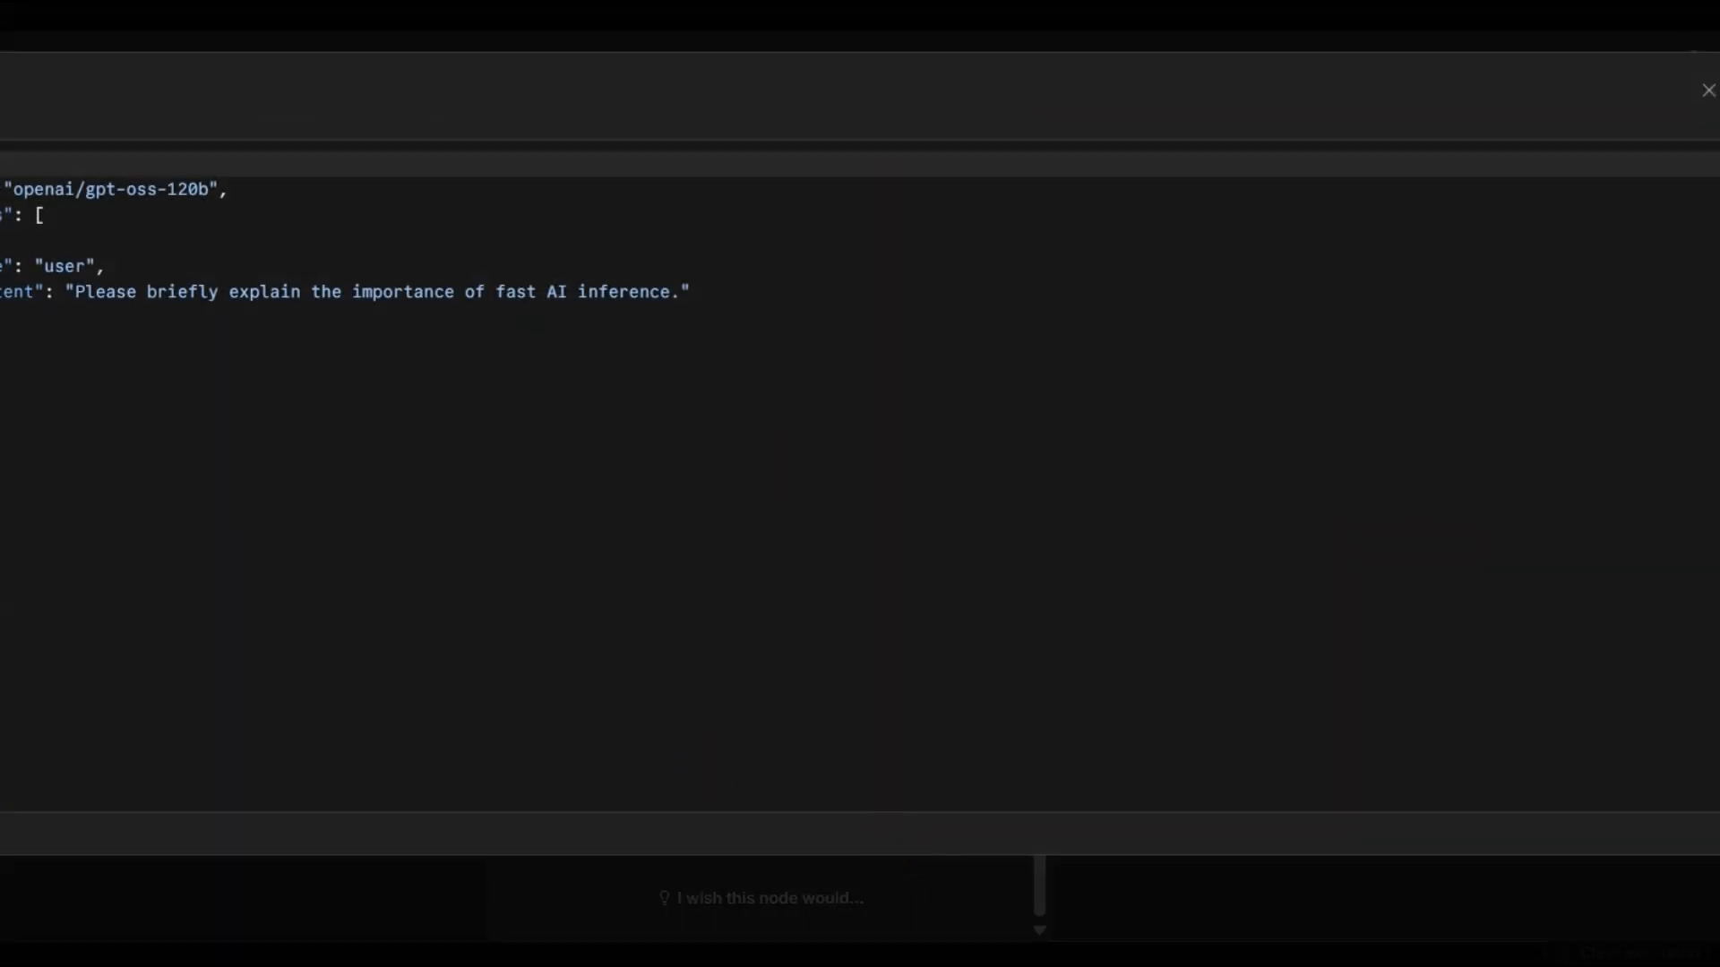
{"action": "left_click", "coordinate": [1711, 95]}
{"action": "left_click", "coordinate": [972, 549]}
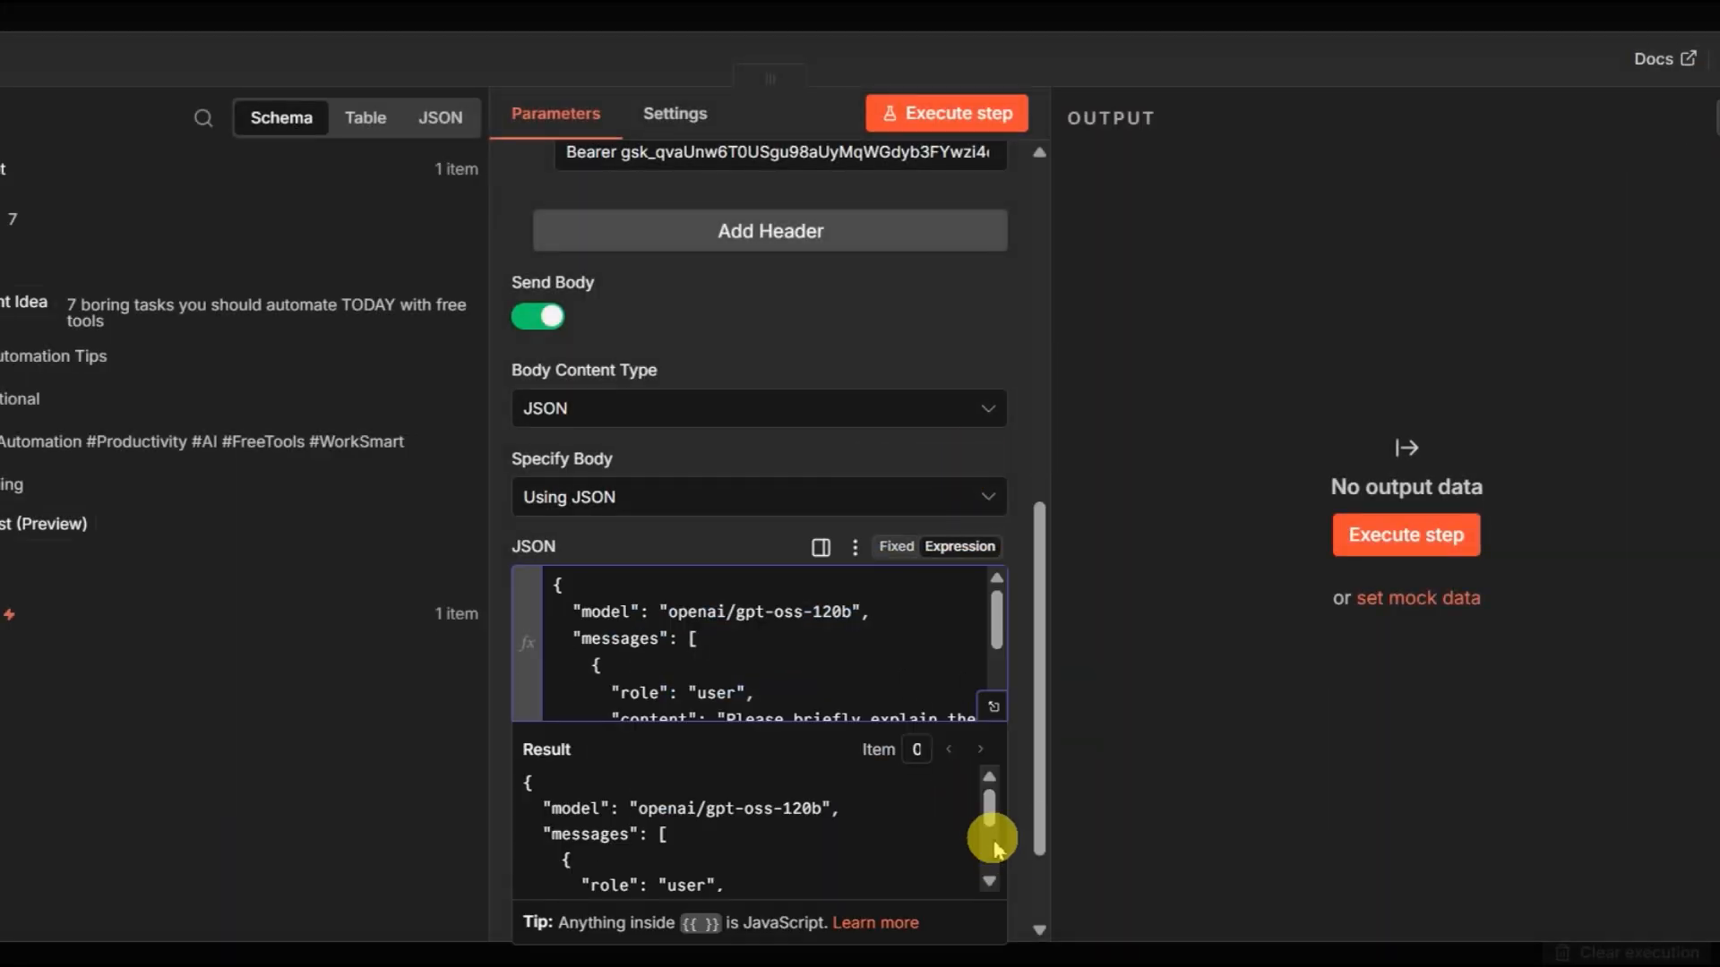
{"action": "left_click", "coordinate": [996, 719]}
Replace the sample text in the message content with the Topic / Content Idea field from Get row(s) in sheet, and close the editor
{"action": "double_click", "coordinate": [426, 299]}
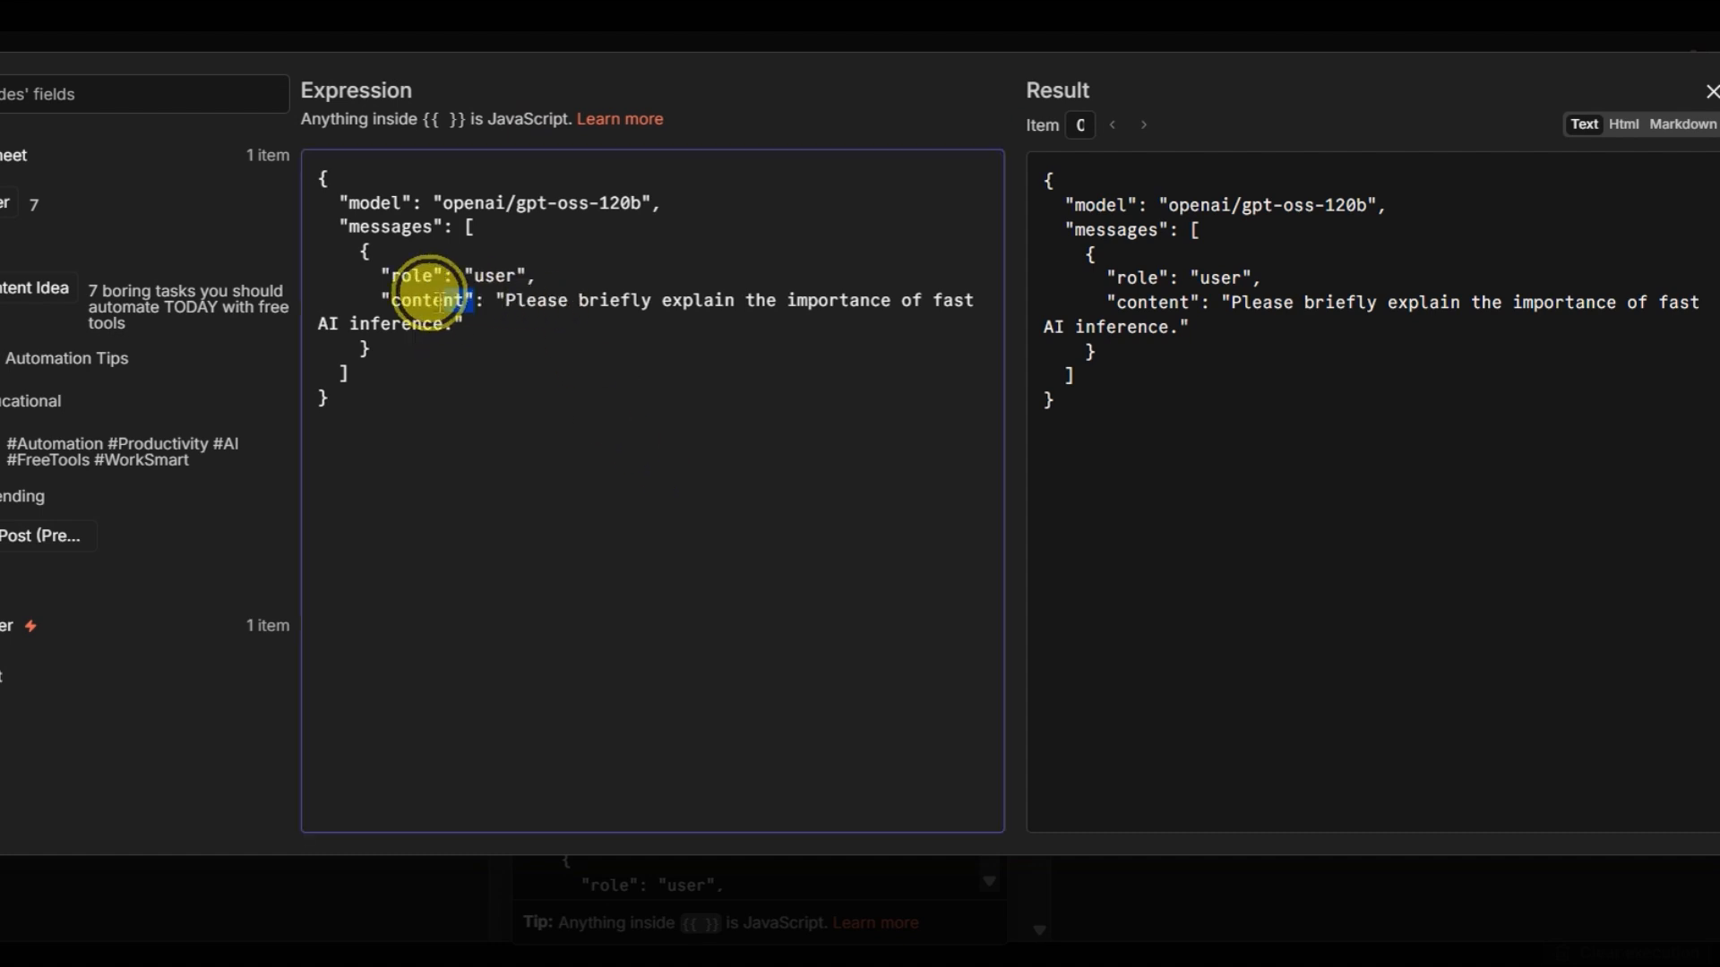
{"action": "left_click_drag", "start_coordinate": [455, 325], "coordinate": [500, 297]}
{"action": "key", "text": "BackSpace"}
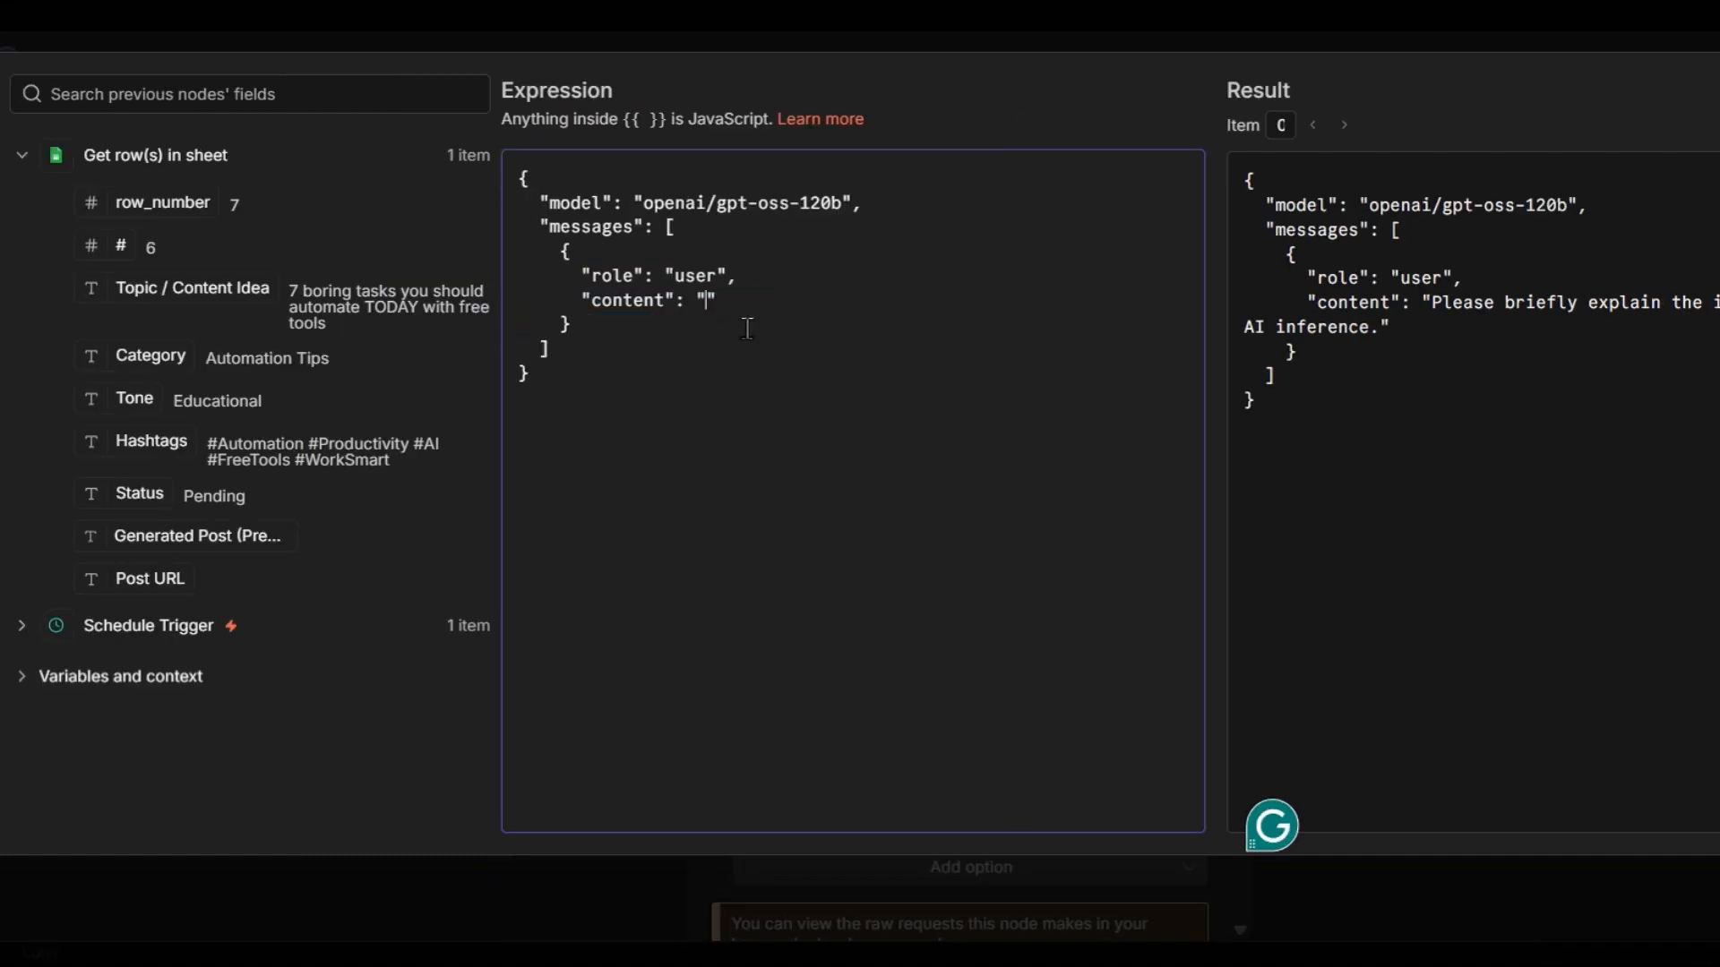
{"action": "left_click_drag", "start_coordinate": [206, 289], "coordinate": [701, 303]}
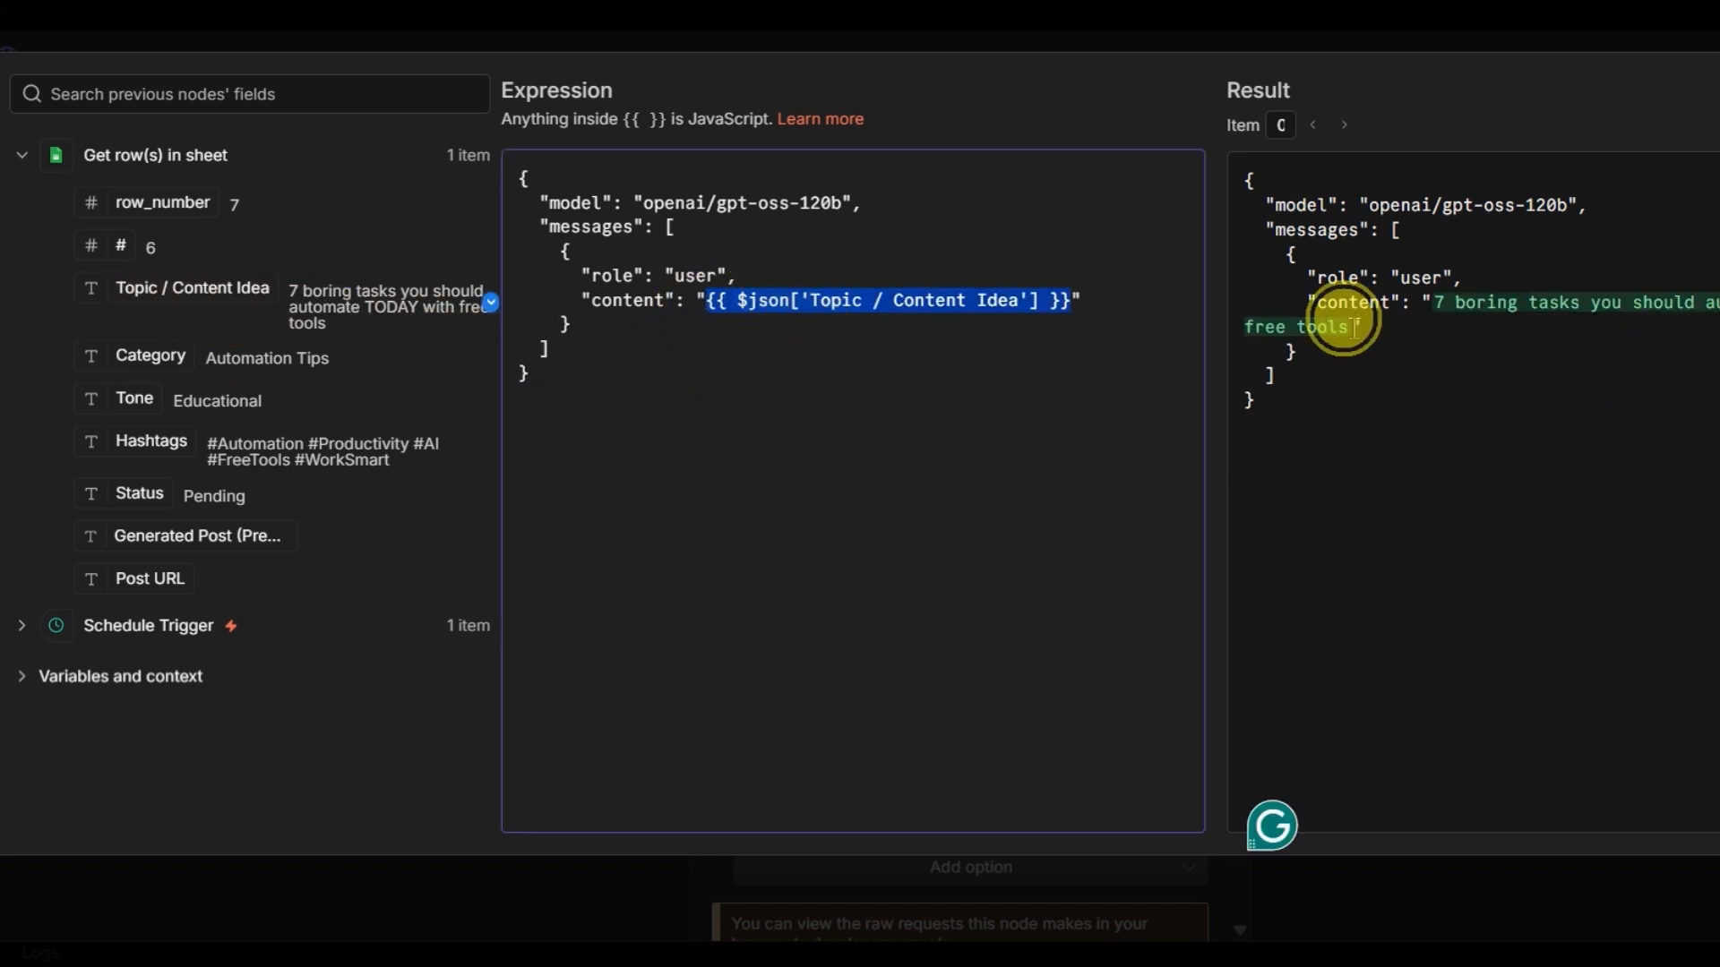
{"action": "left_click_drag", "start_coordinate": [1344, 319], "coordinate": [1433, 308]}
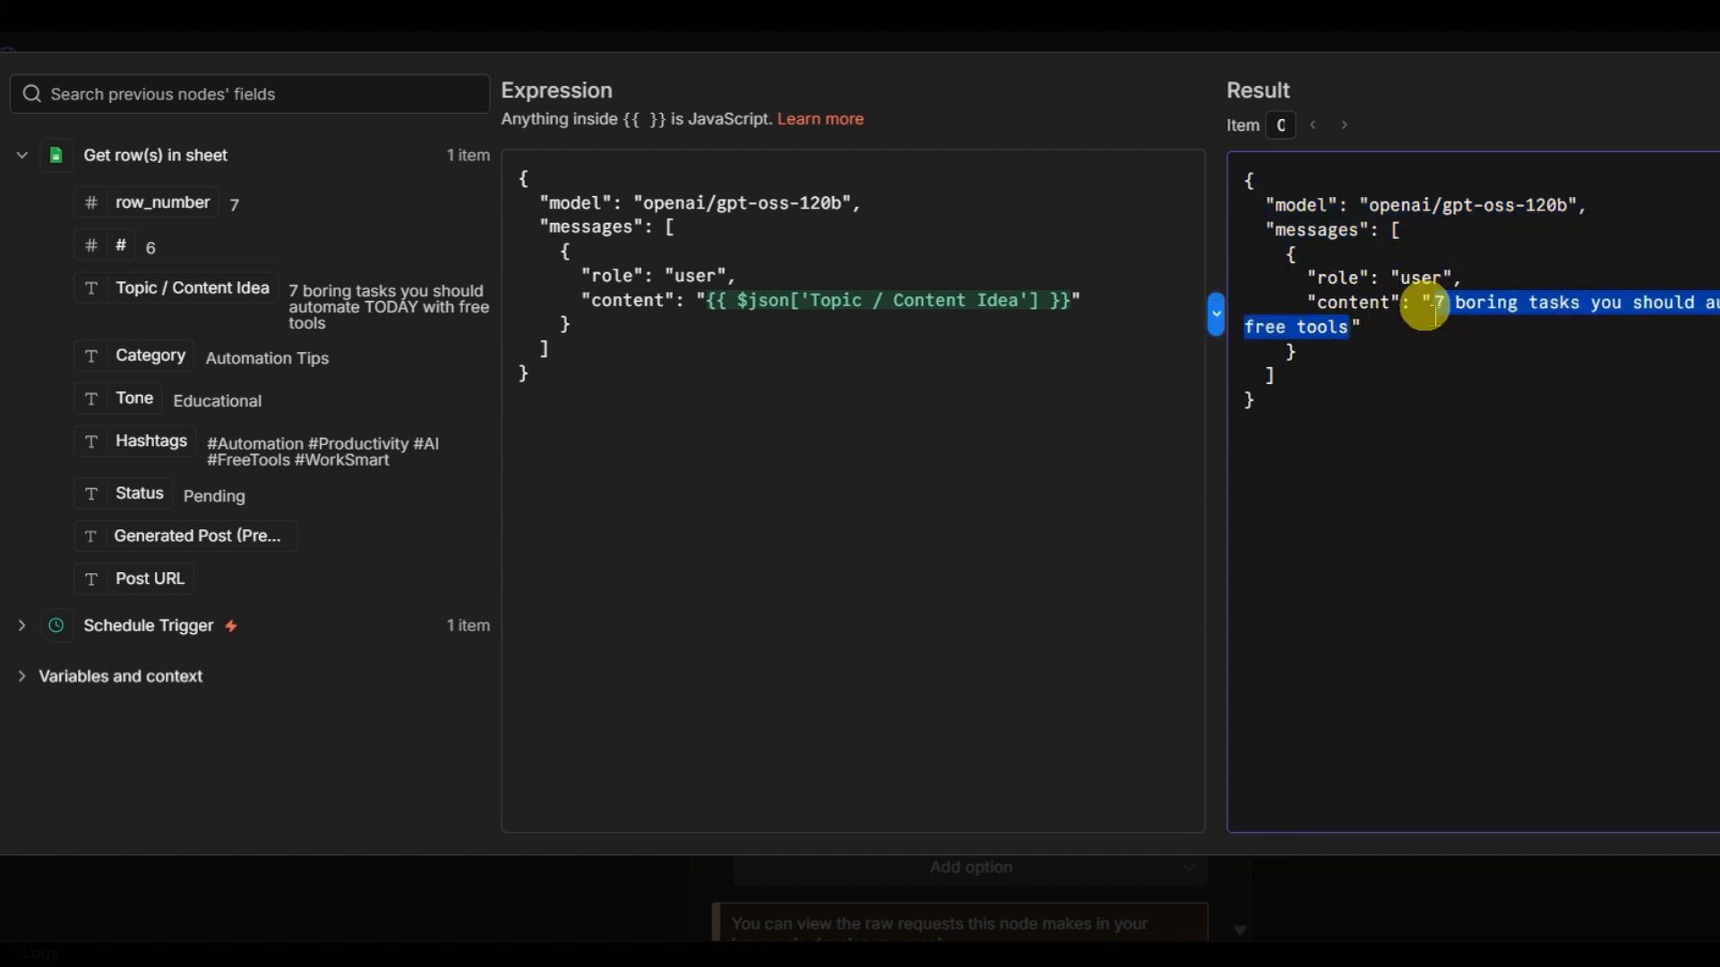
{"action": "key", "text": "Escape"}
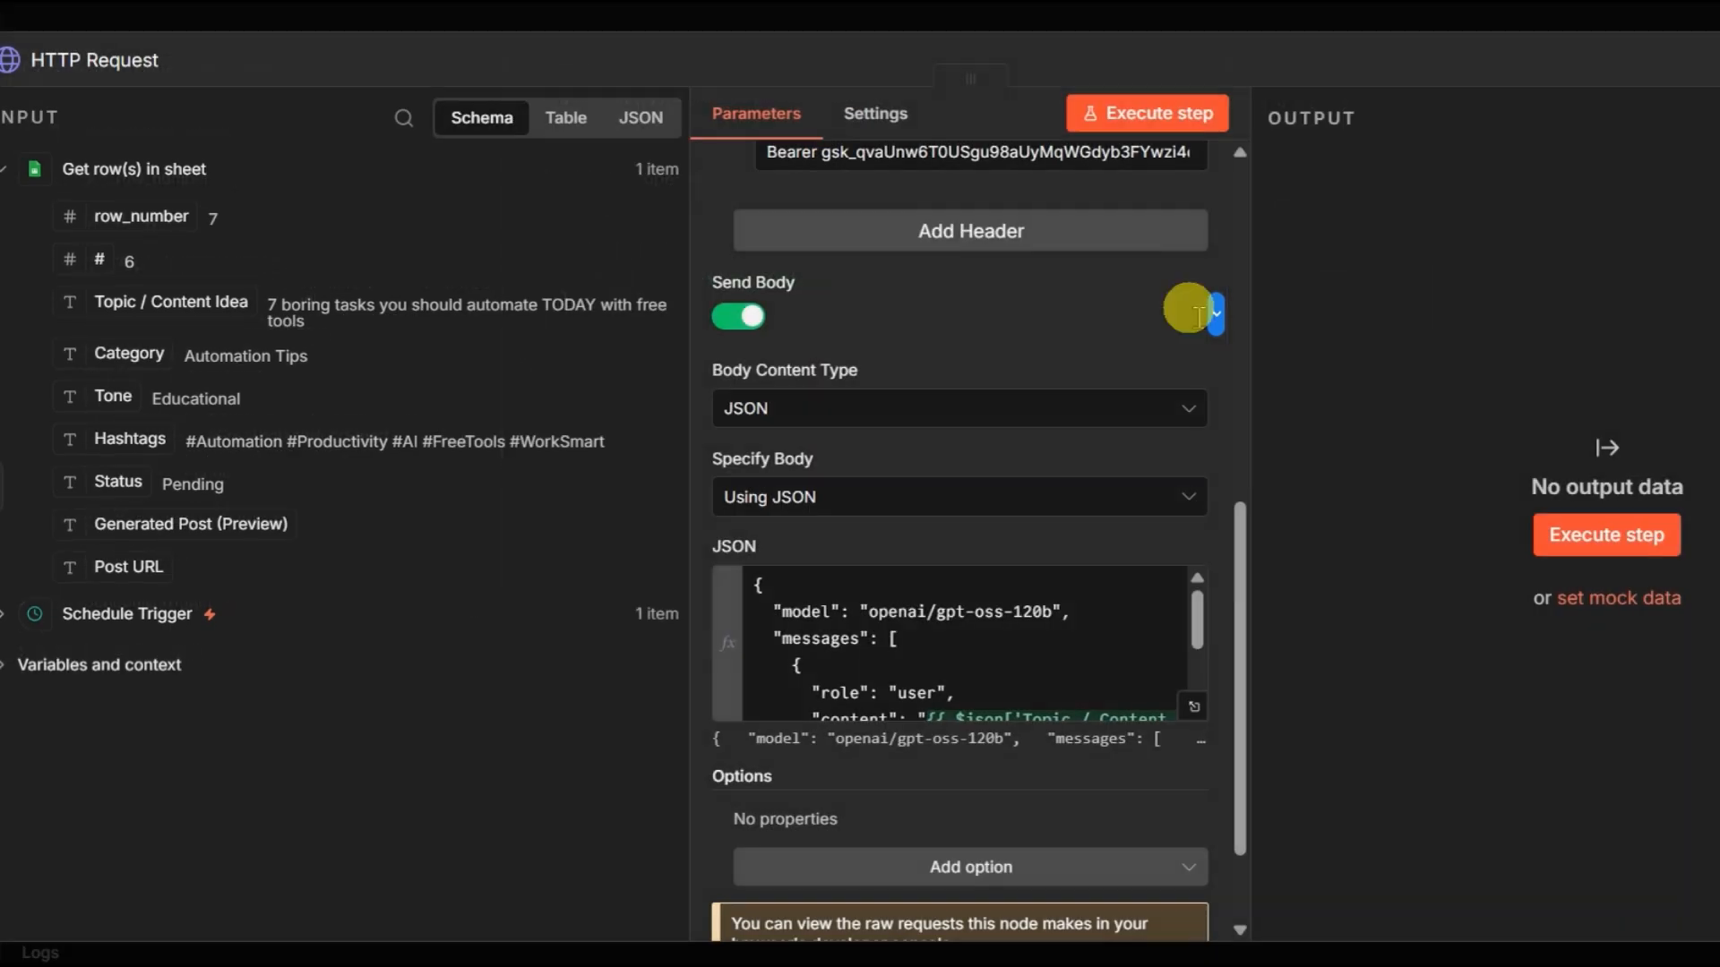
Execute the HTTP Request node and examine the content and reasoning fields of the returned message
{"action": "left_click", "coordinate": [1160, 112]}
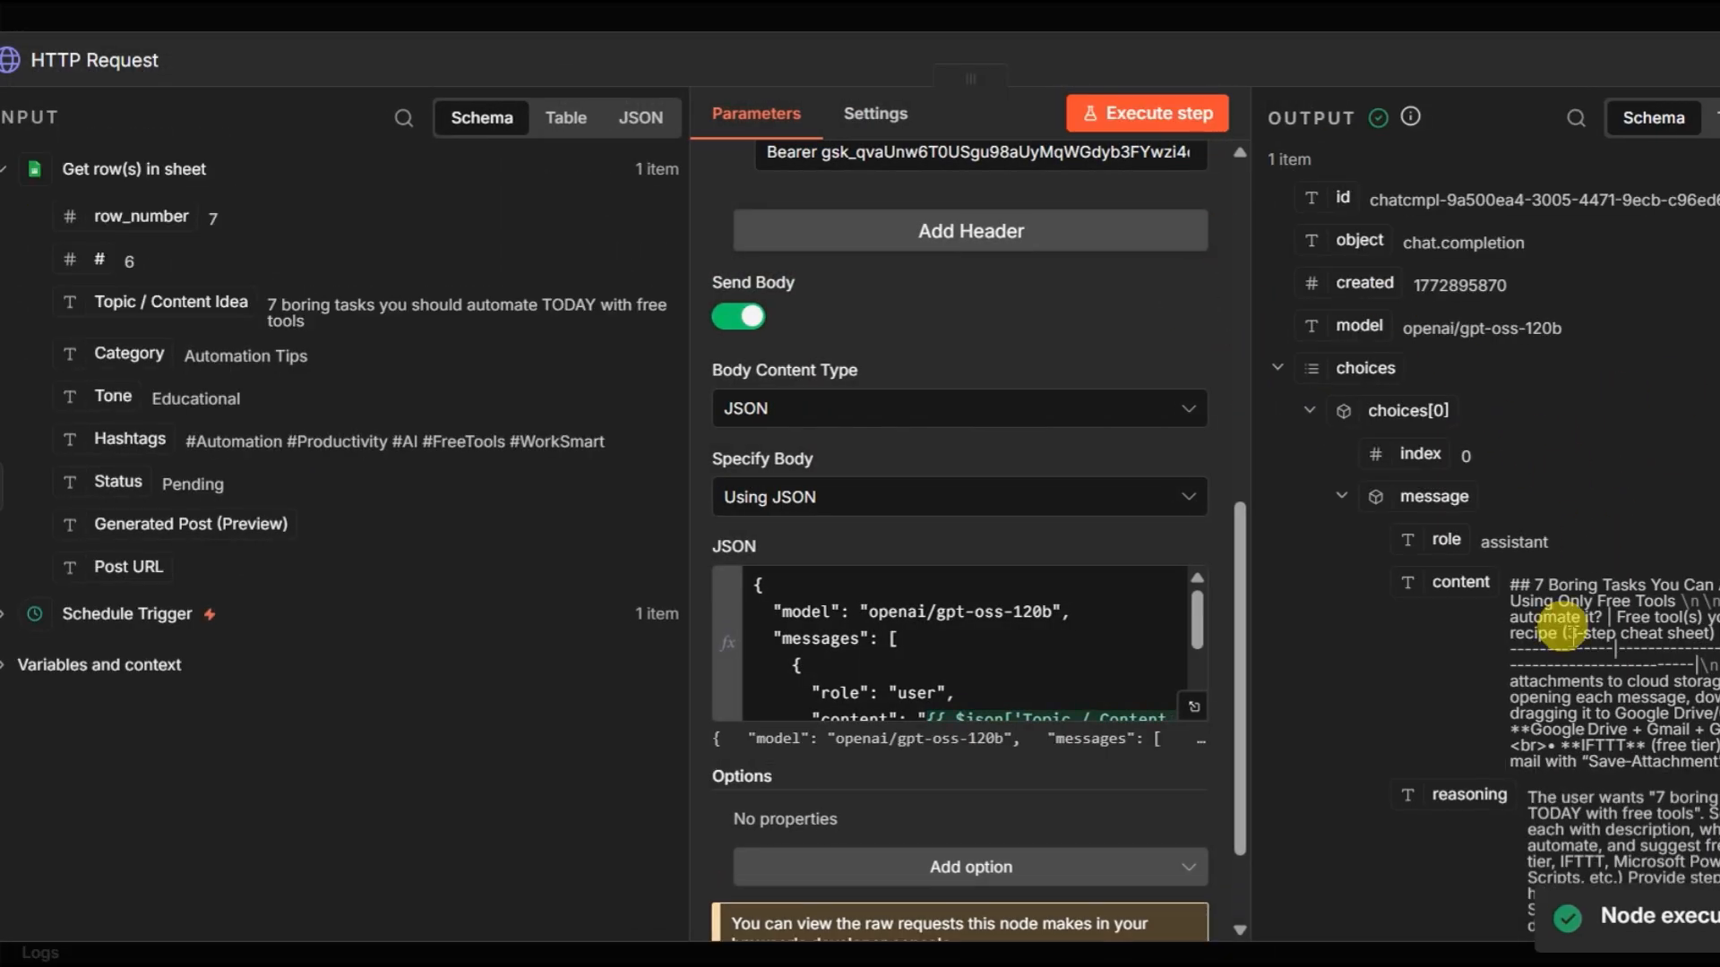
{"action": "scroll", "coordinate": [1486, 465], "scroll_direction": "down", "scroll_amount": 3}
{"action": "left_click_drag", "start_coordinate": [1434, 315], "coordinate": [1531, 320]}
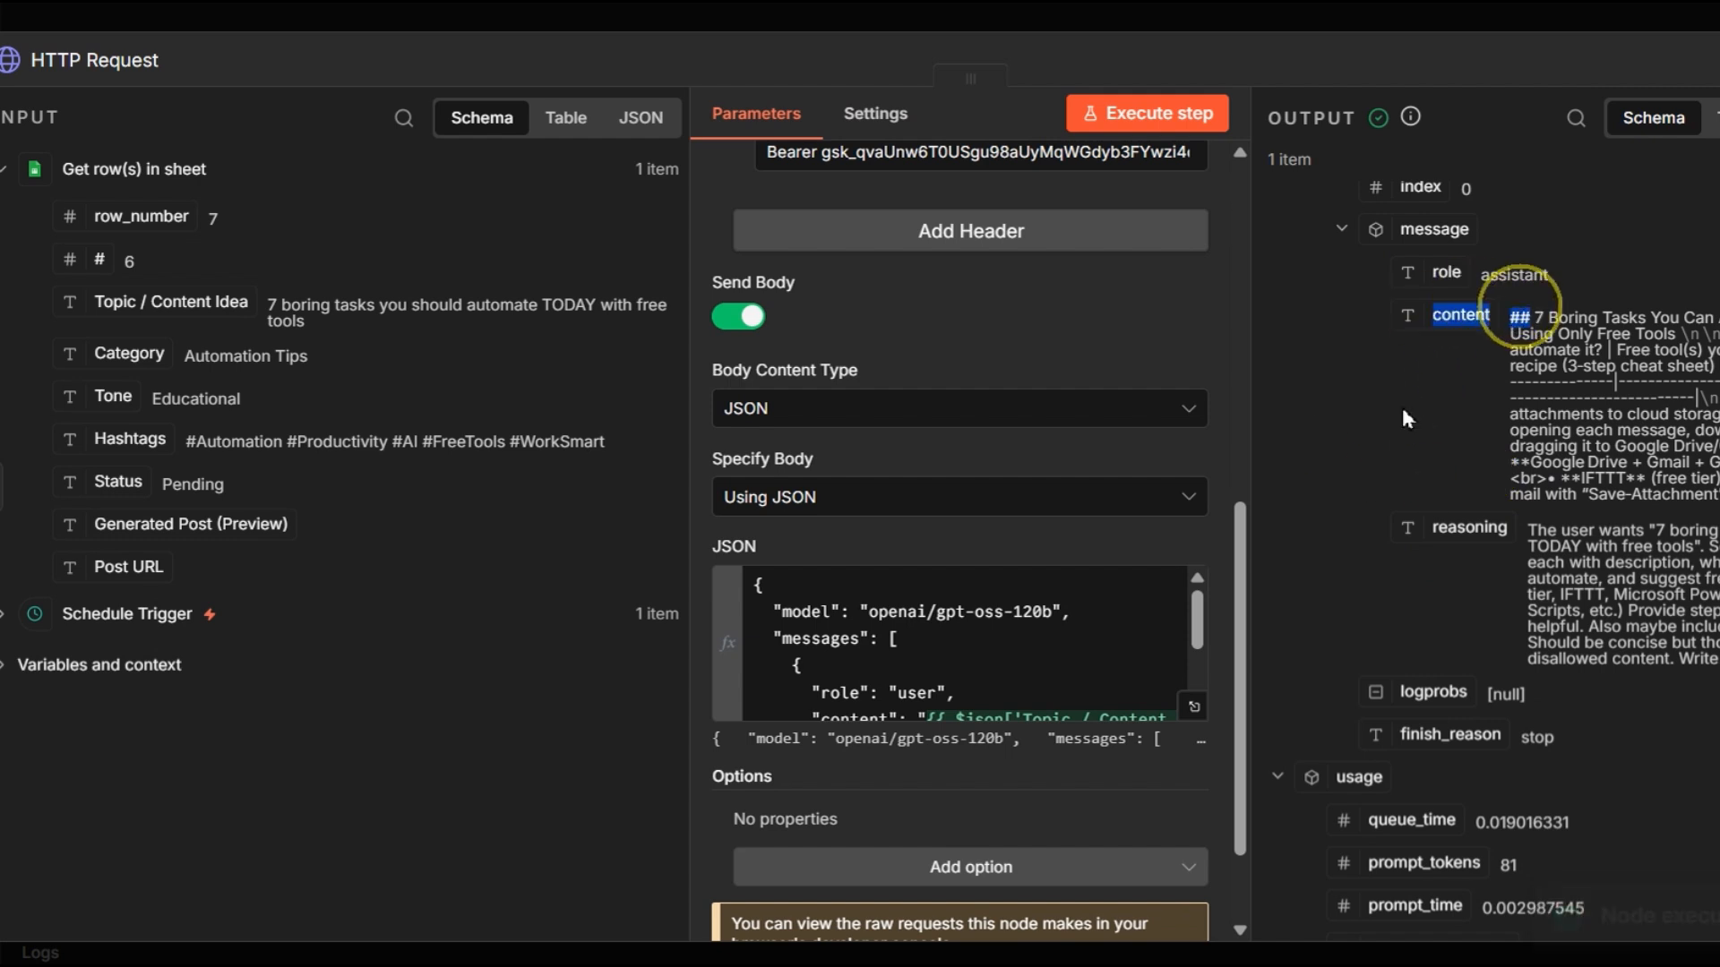
{"action": "left_click", "coordinate": [1332, 488]}
{"action": "left_click_drag", "start_coordinate": [1425, 528], "coordinate": [1579, 498]}
{"action": "left_click", "coordinate": [1313, 490]}
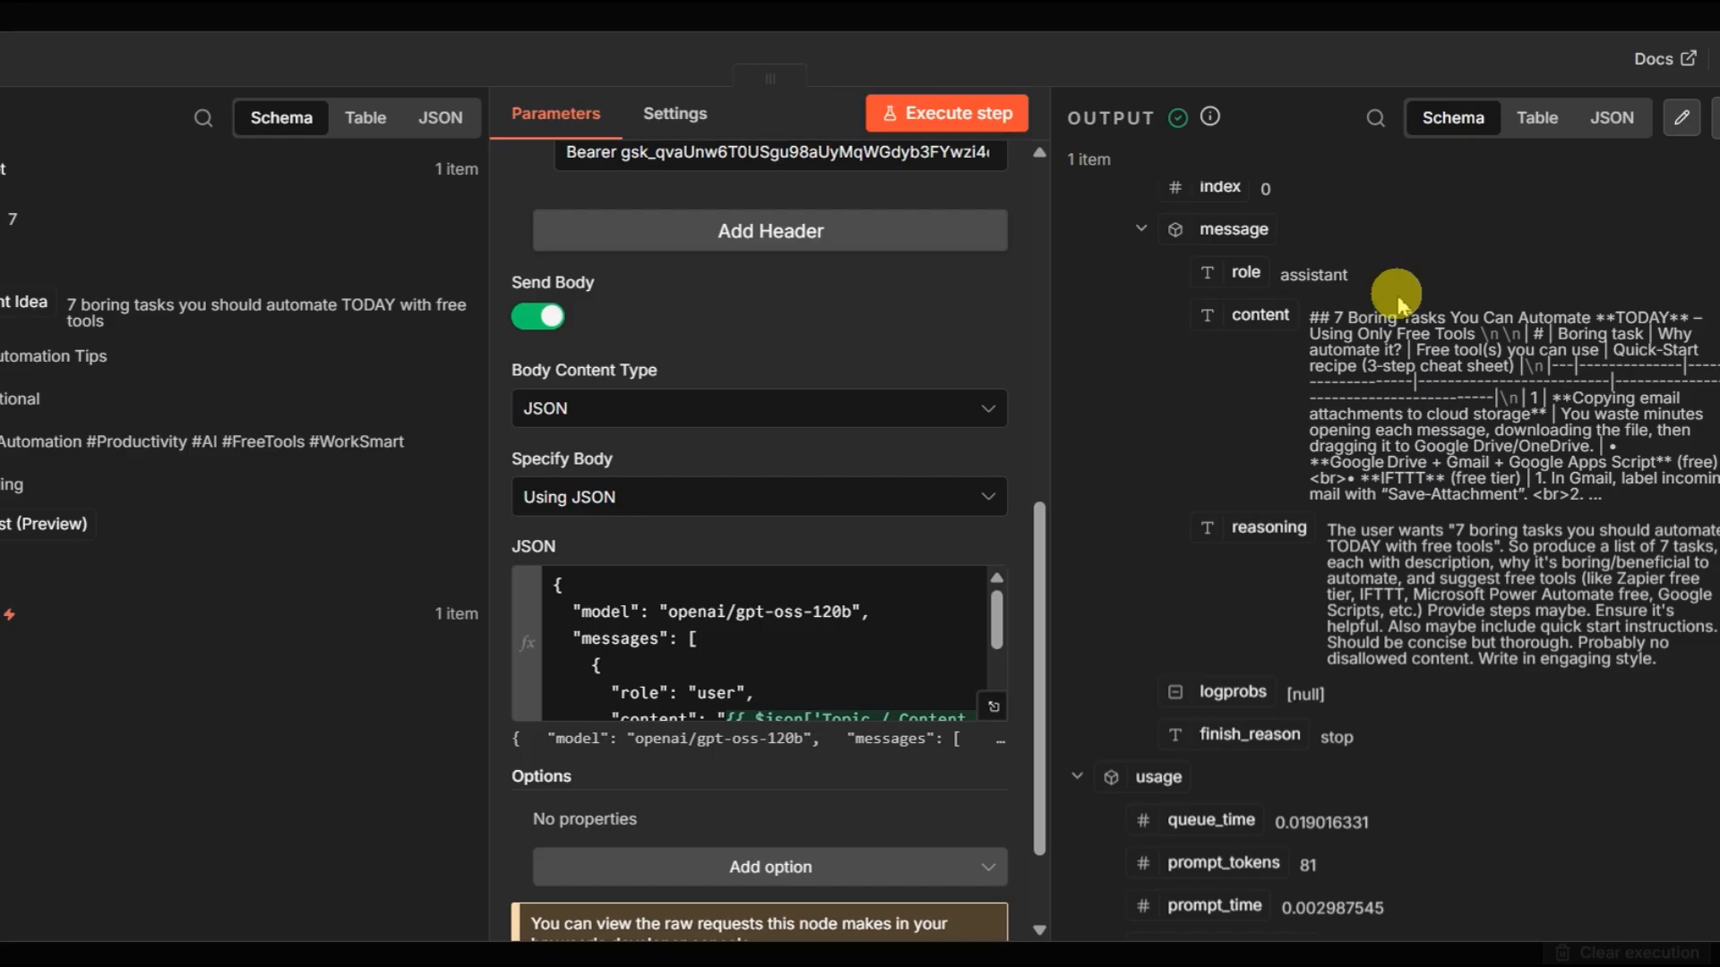
Return to the canvas and move the three workflow nodes together to free space after the HTTP Request node
{"action": "left_click", "coordinate": [1717, 85]}
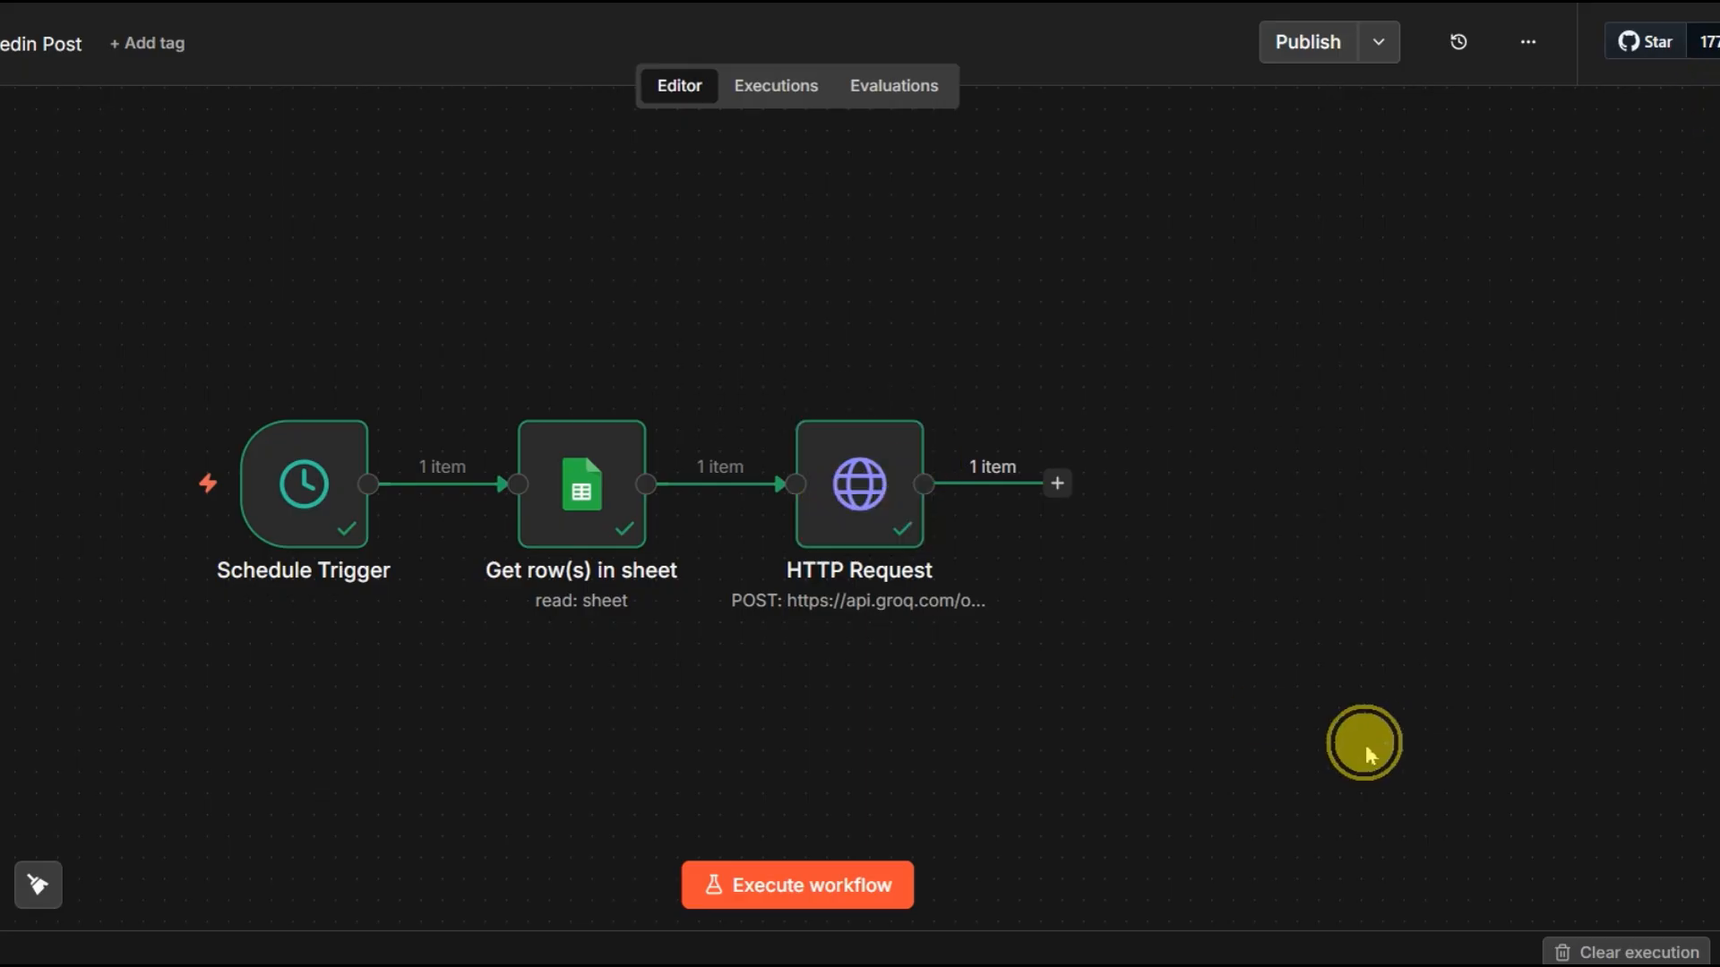
{"action": "left_click_drag", "start_coordinate": [1379, 745], "coordinate": [0, 215]}
{"action": "left_click_drag", "start_coordinate": [253, 492], "coordinate": [51, 505]}
{"action": "left_click", "coordinate": [921, 657]}
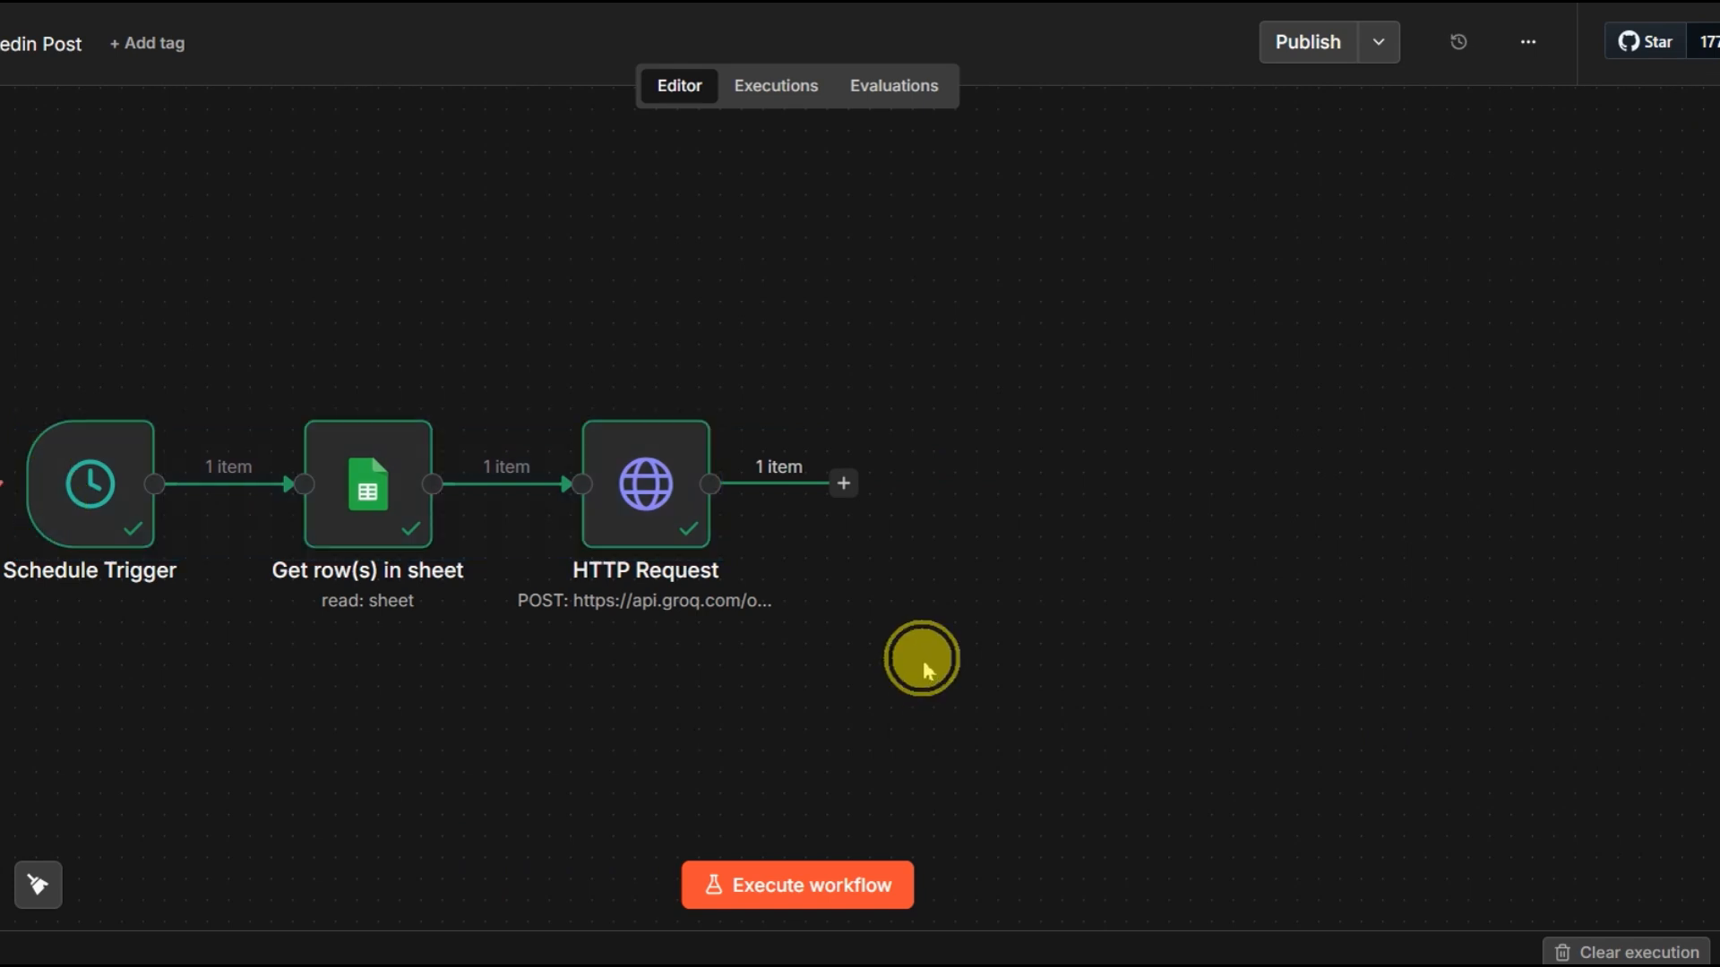
{"action": "scroll", "coordinate": [747, 572], "scroll_direction": "down", "scroll_amount": 1}
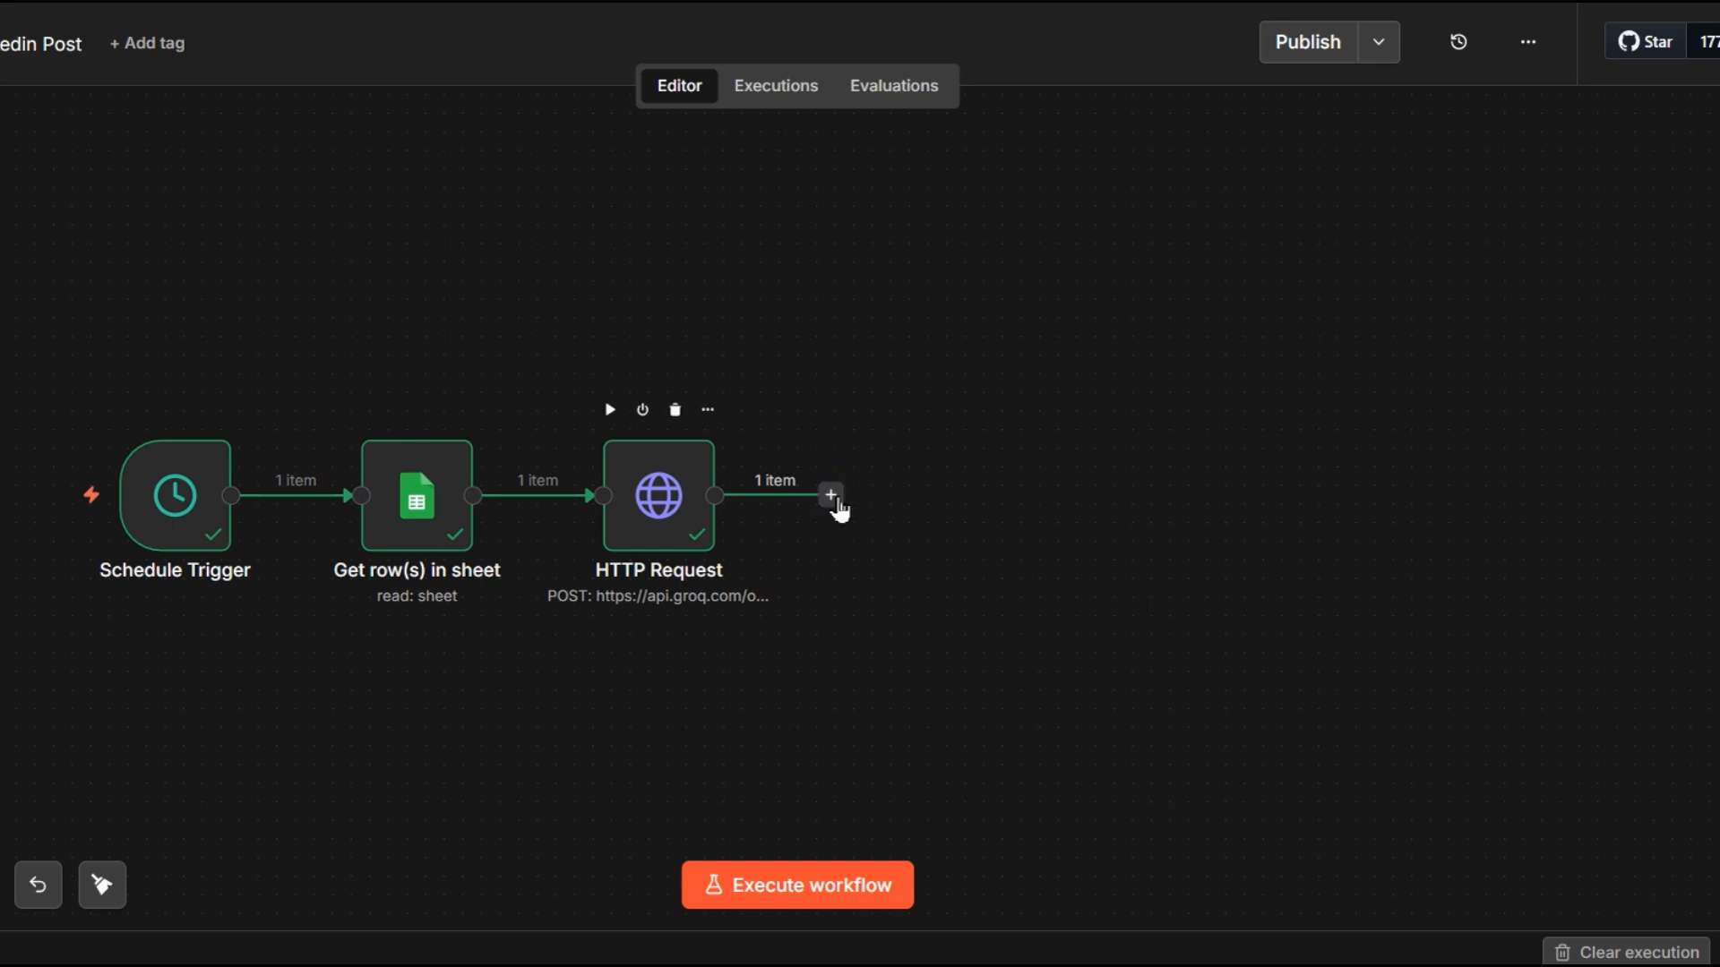
Add a Code in JavaScript node after the HTTP Request node
{"action": "left_click", "coordinate": [836, 504]}
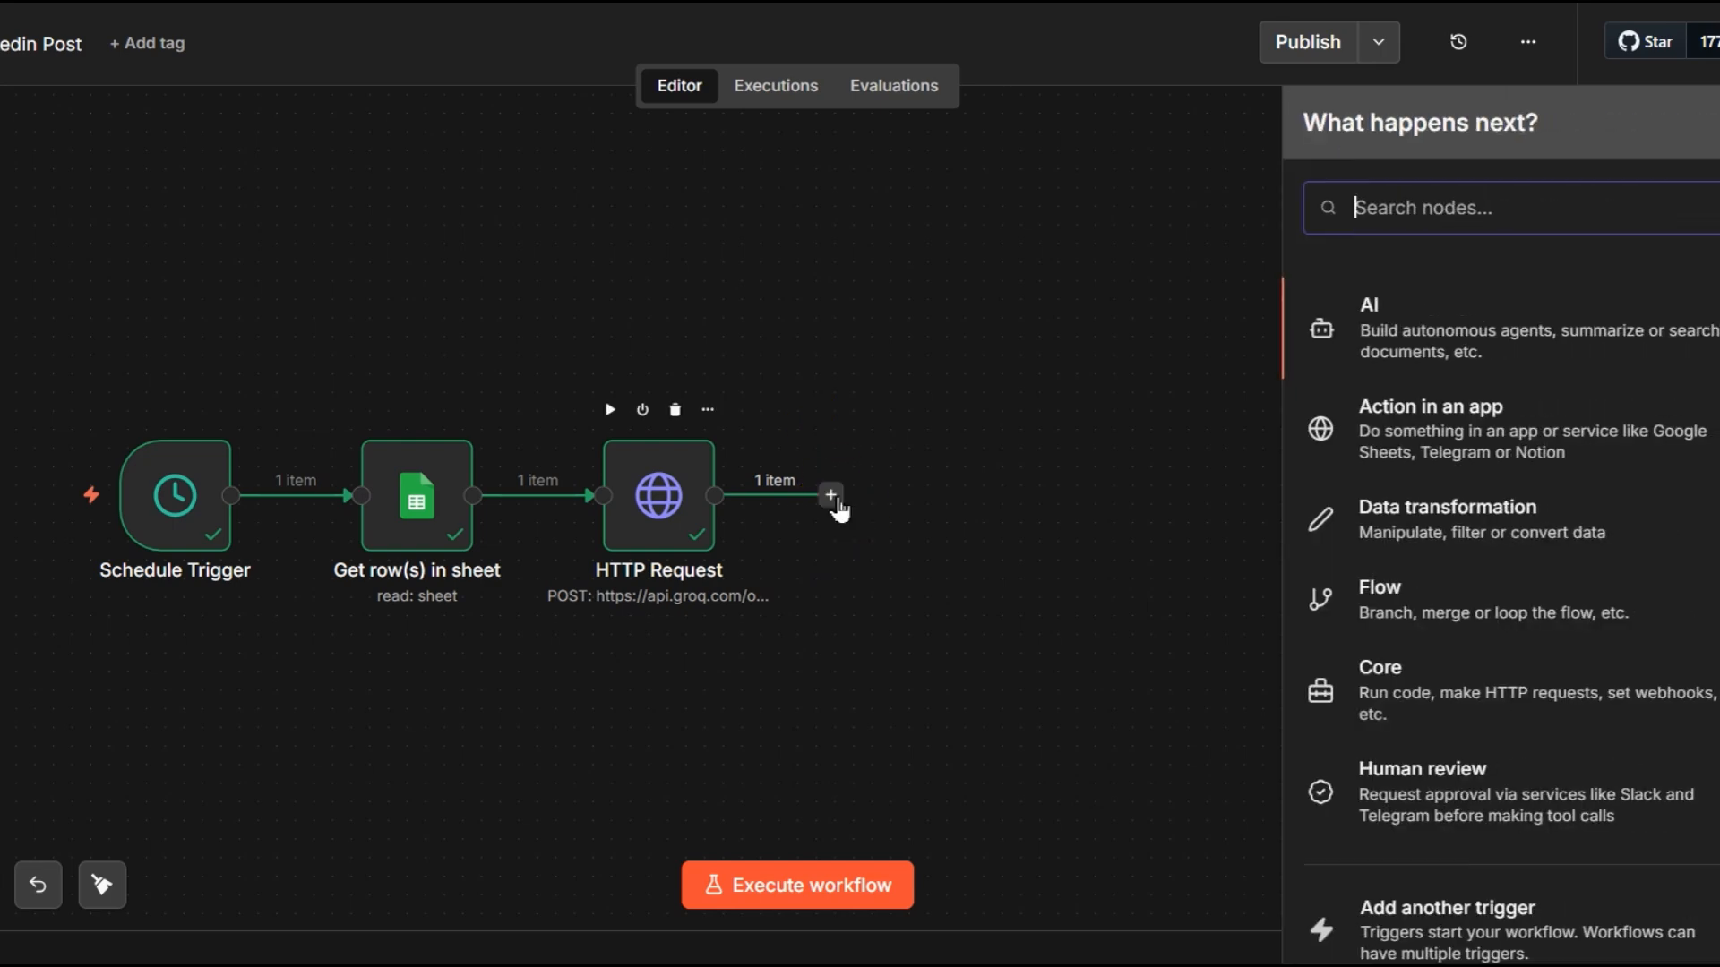
{"action": "type", "text": "code"}
{"action": "key", "text": "Return"}
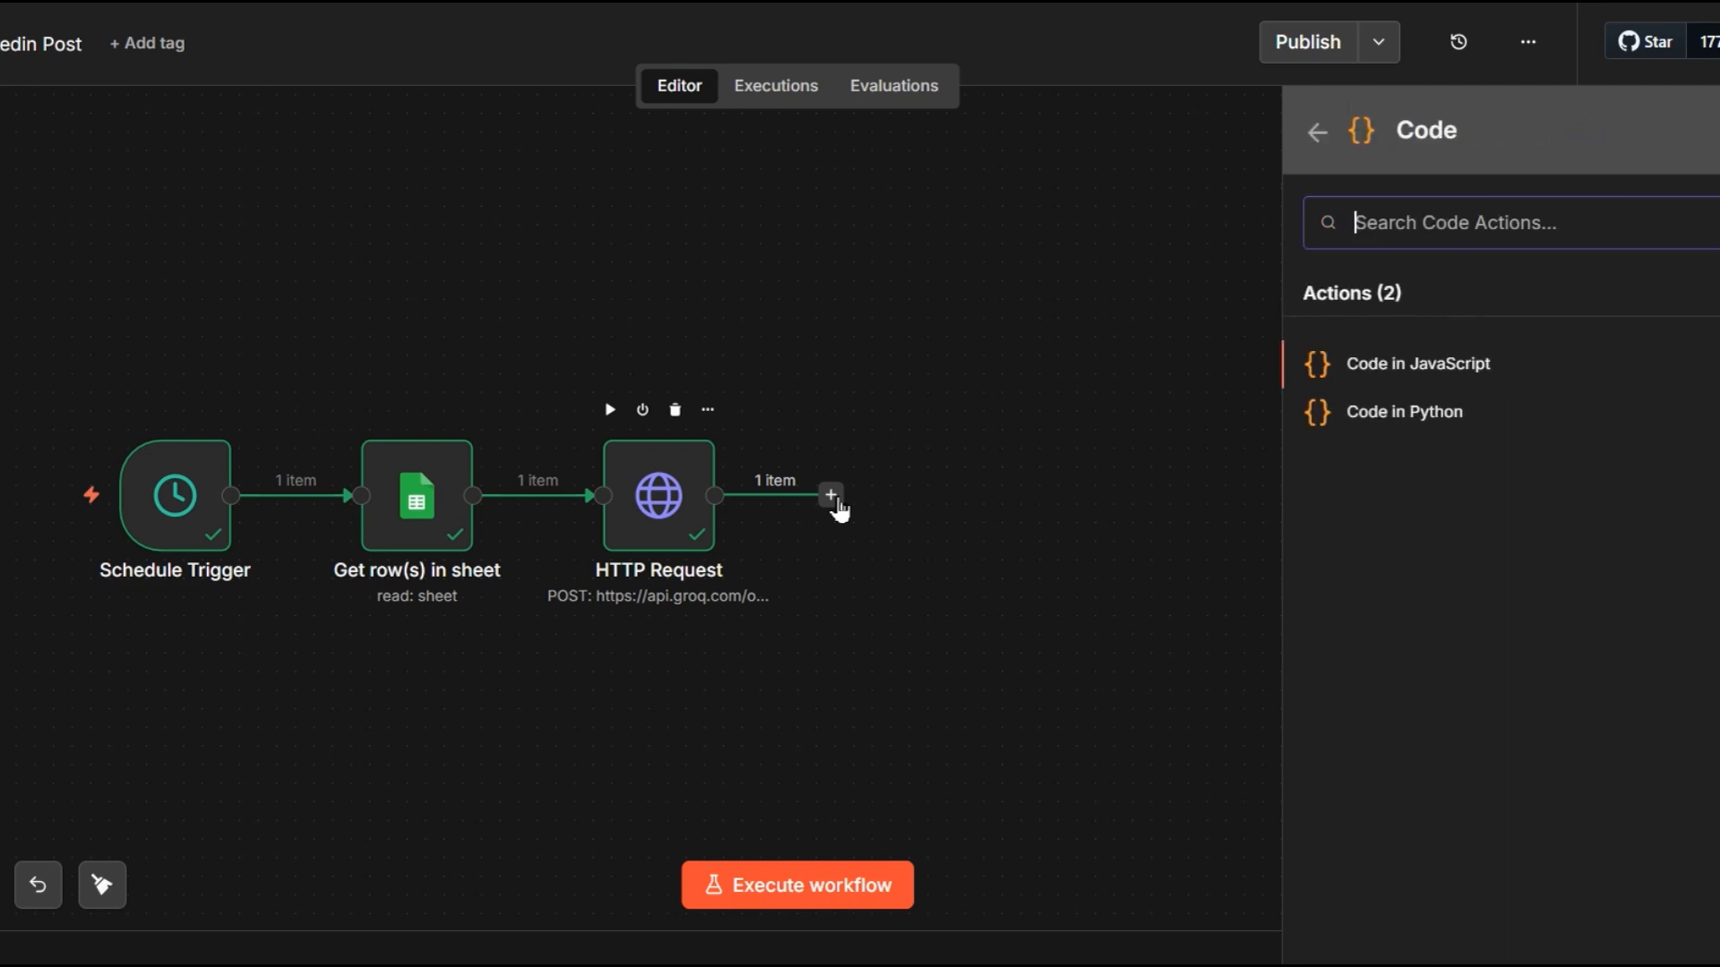
{"action": "left_click", "coordinate": [1392, 377]}
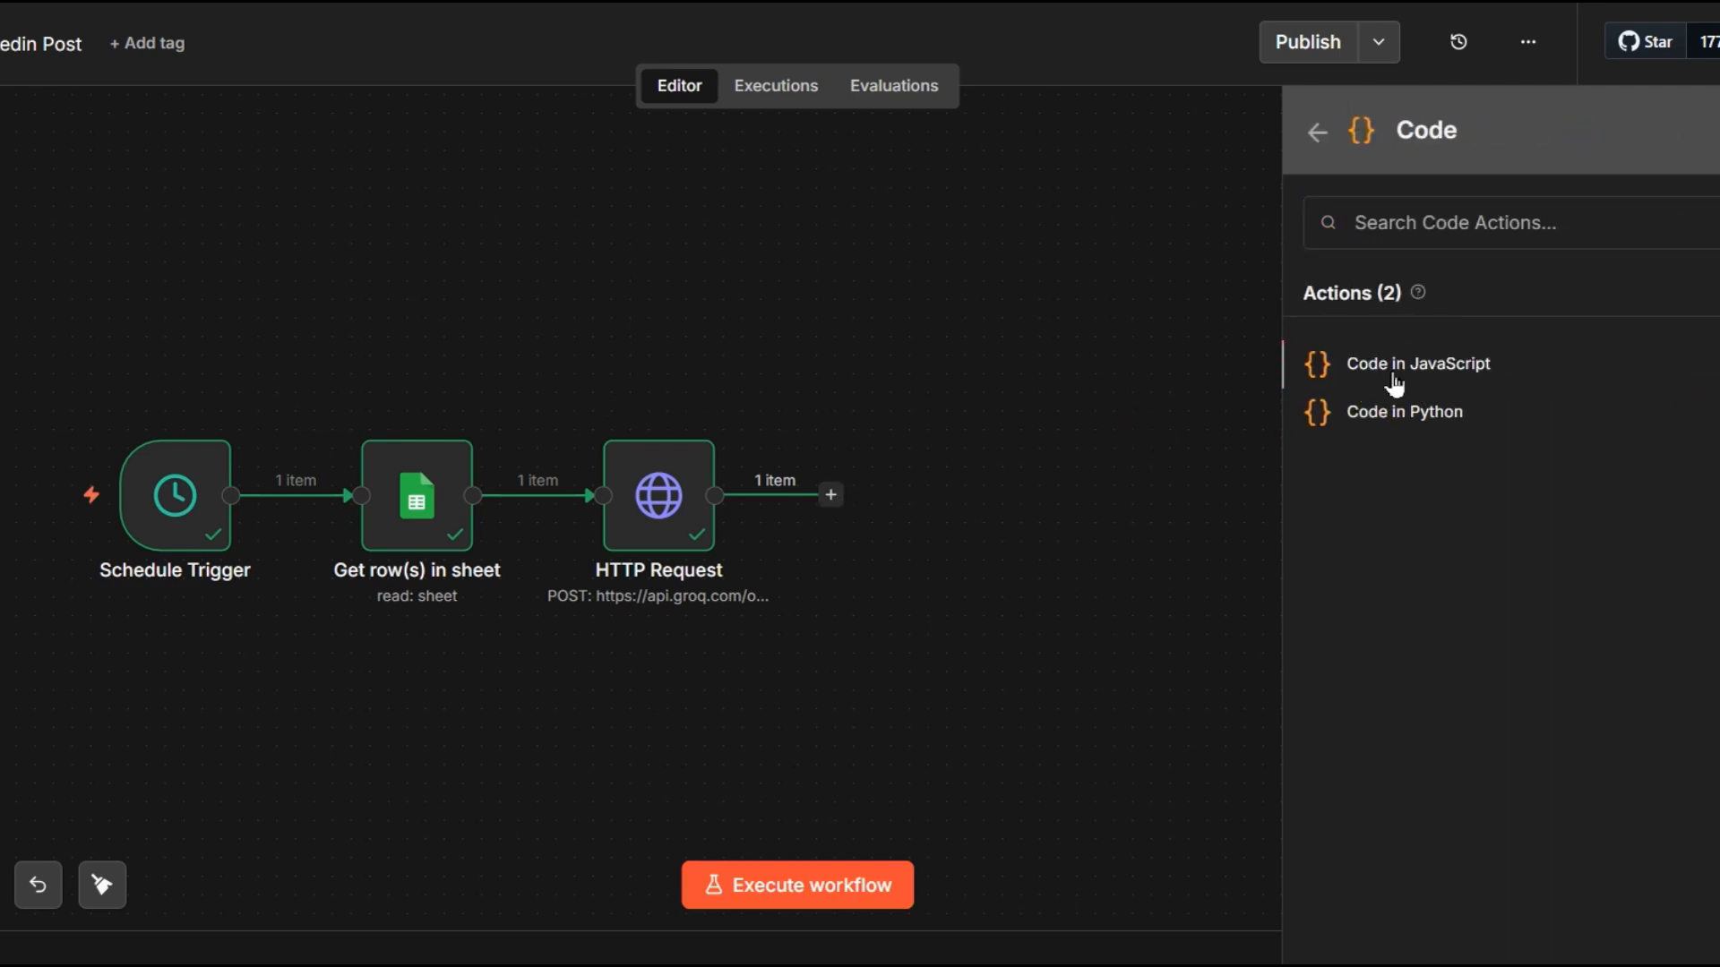
{"action": "left_click", "coordinate": [1395, 376]}
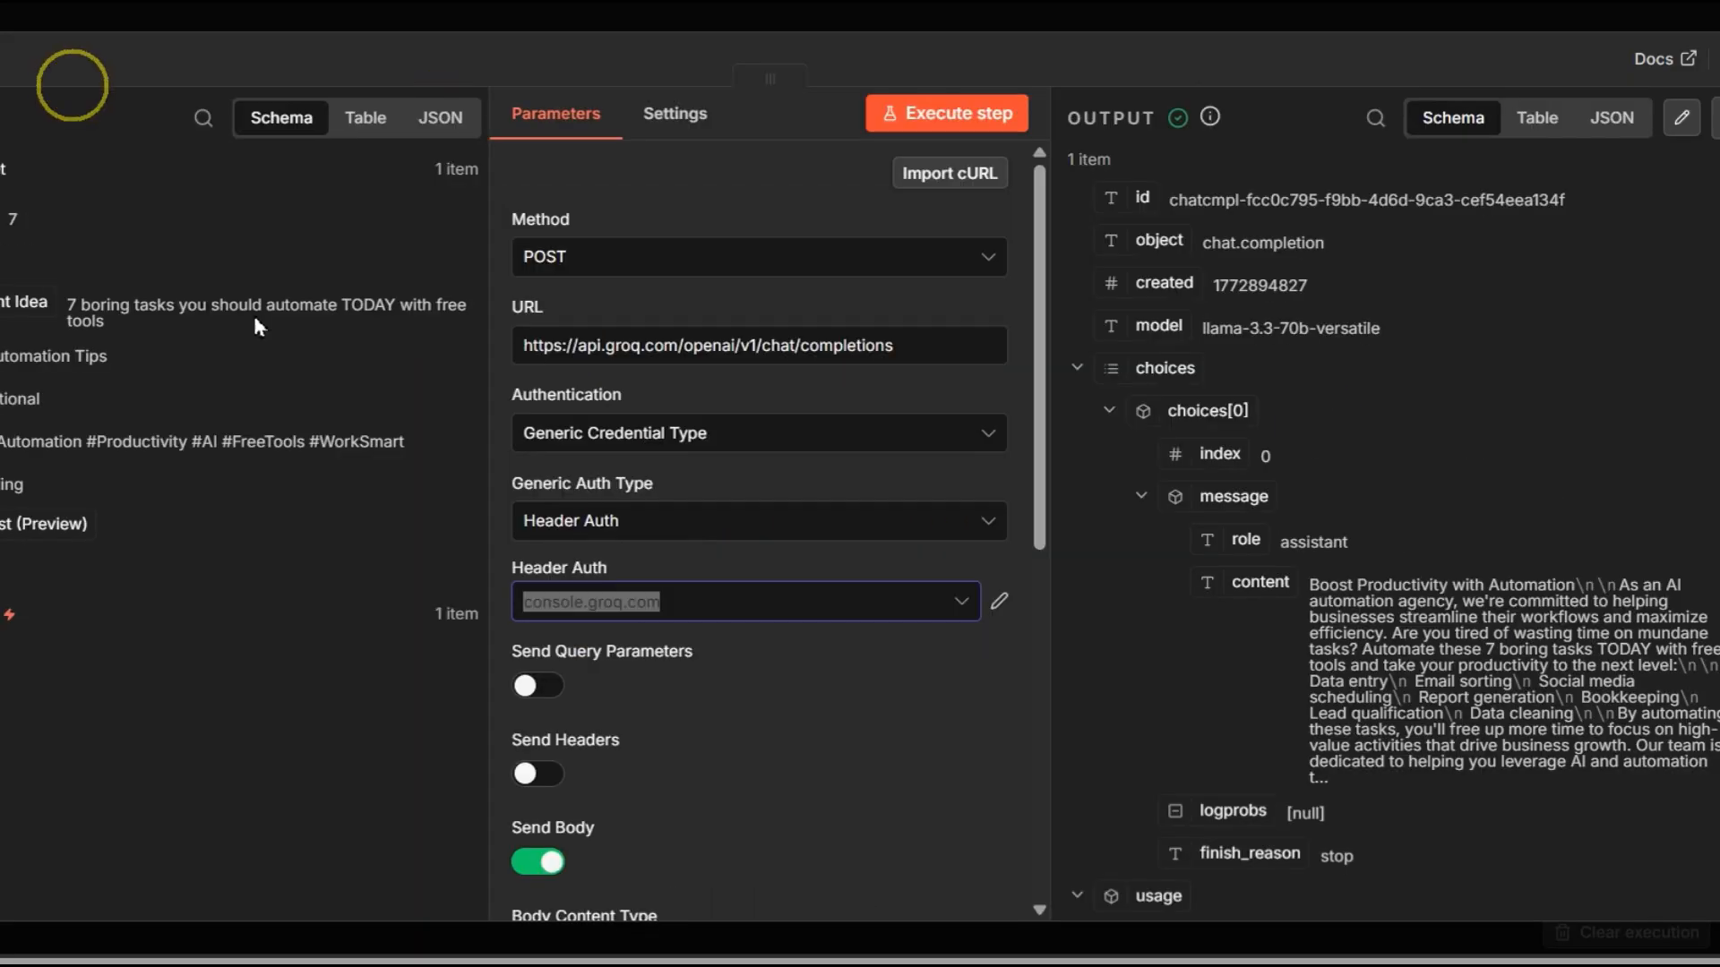
Close the finished workflow's model node and open the Linkedin Post workflow from the Personal workflow list
{"action": "left_click", "coordinate": [69, 84]}
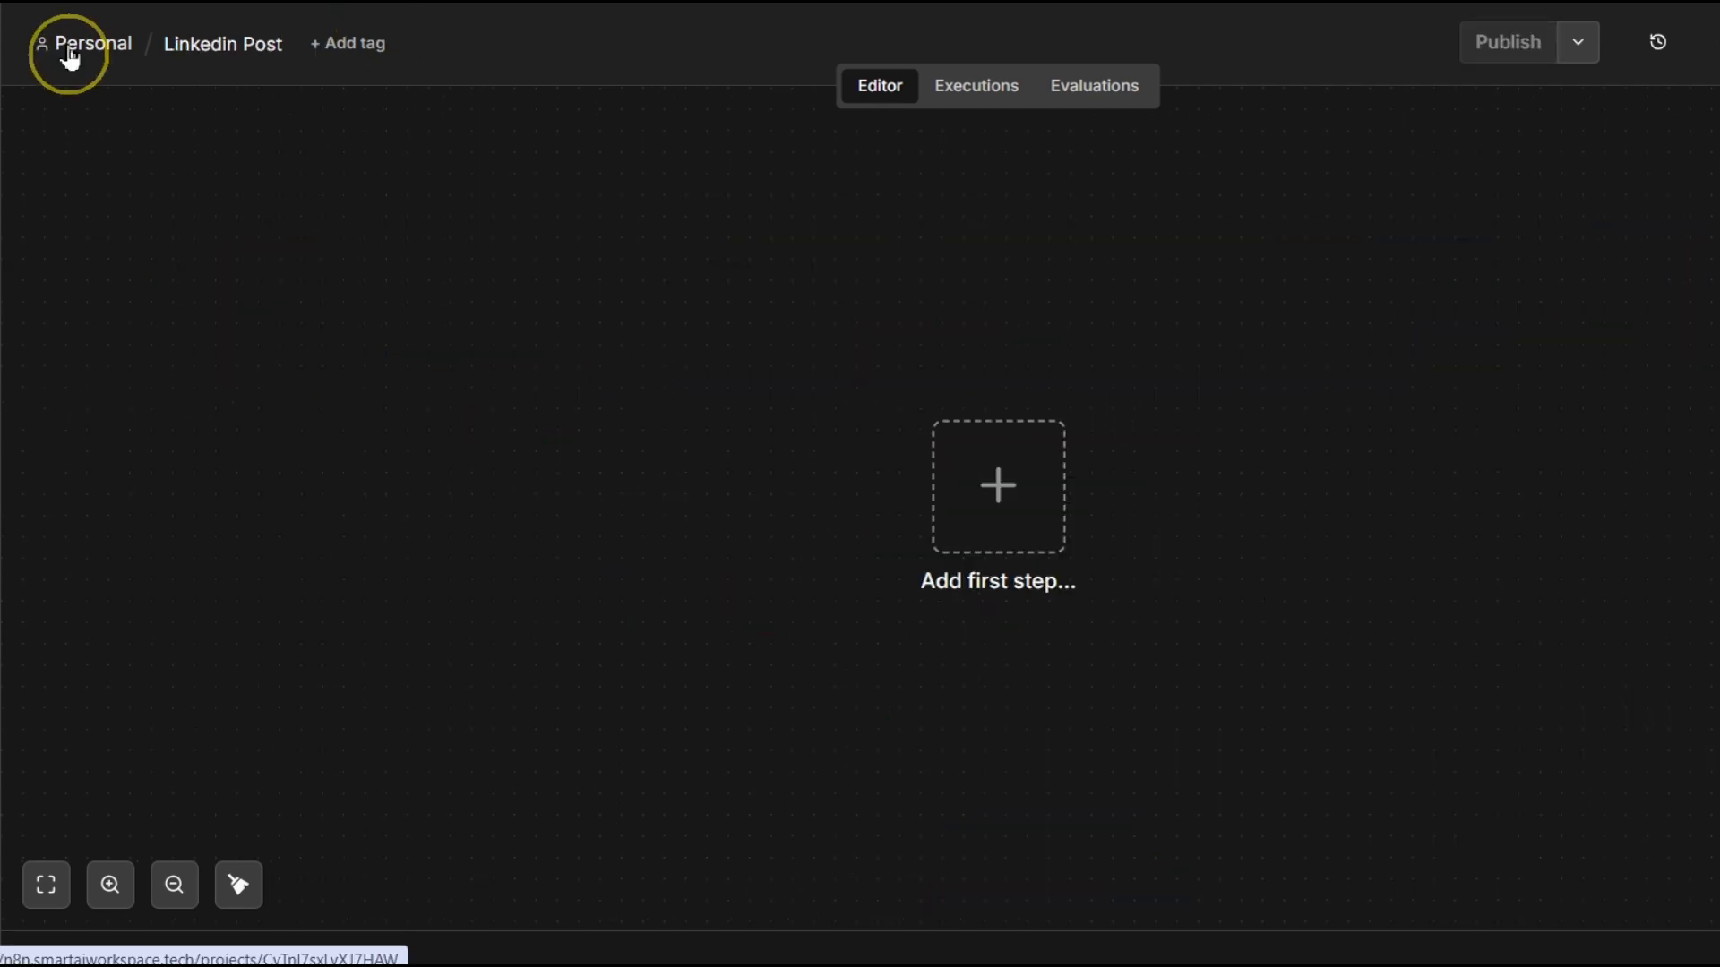
{"action": "left_click", "coordinate": [67, 49]}
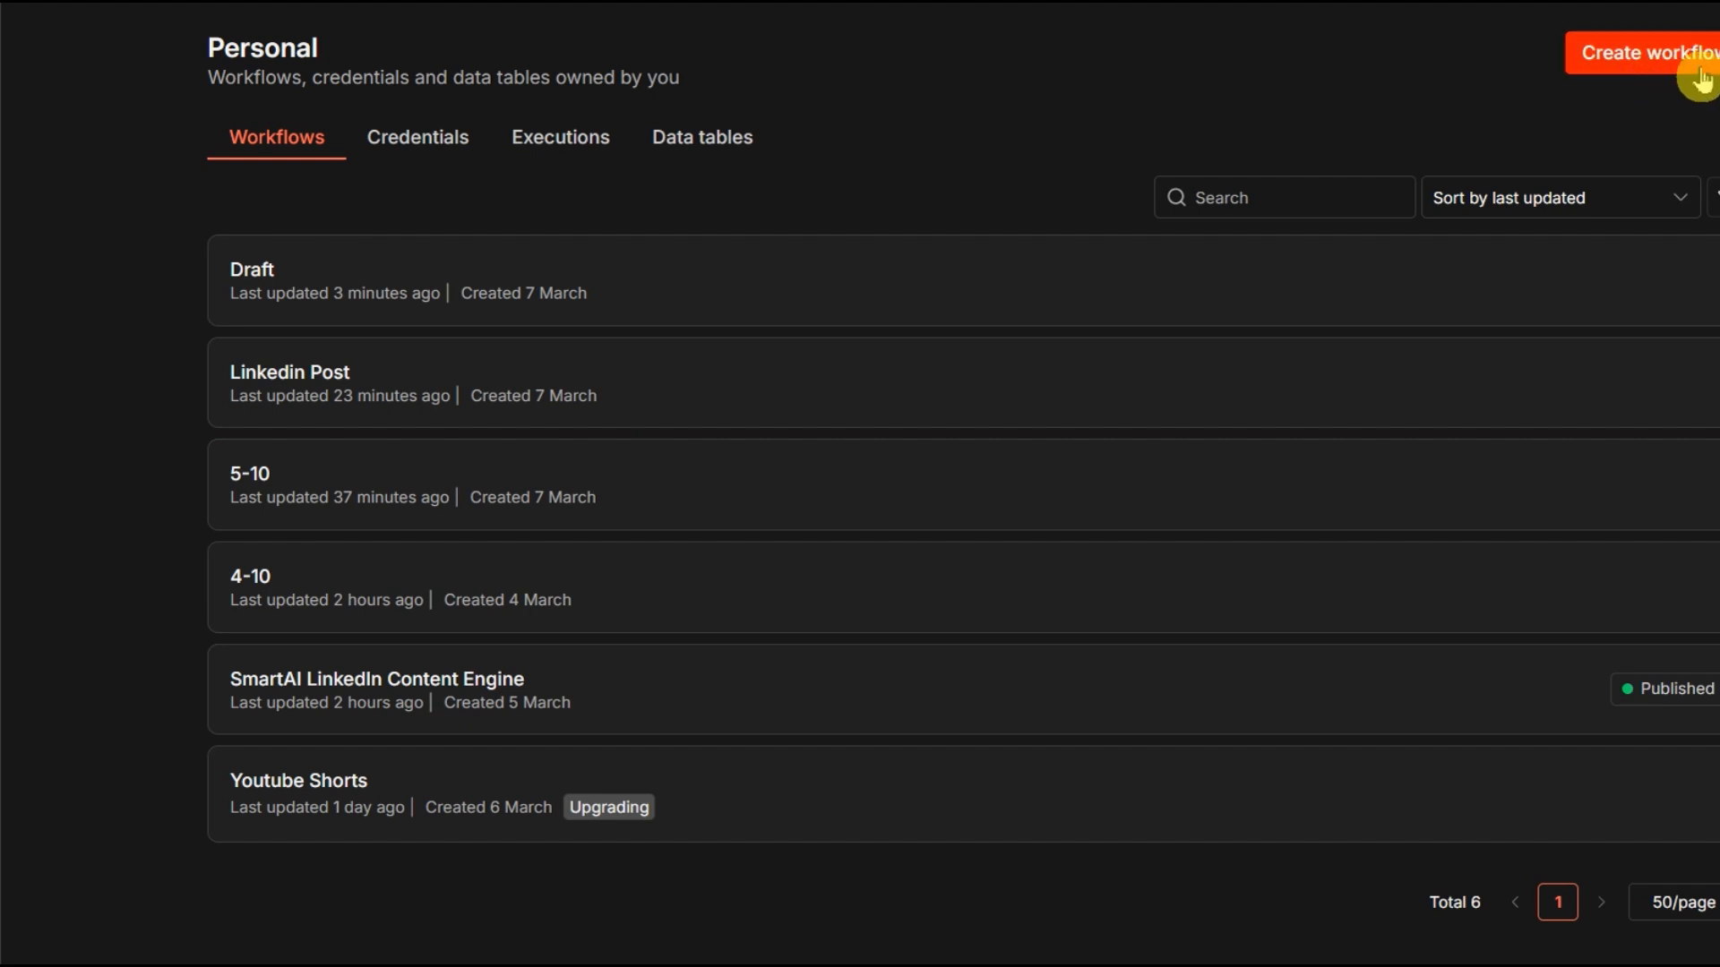
{"action": "left_click", "coordinate": [537, 376]}
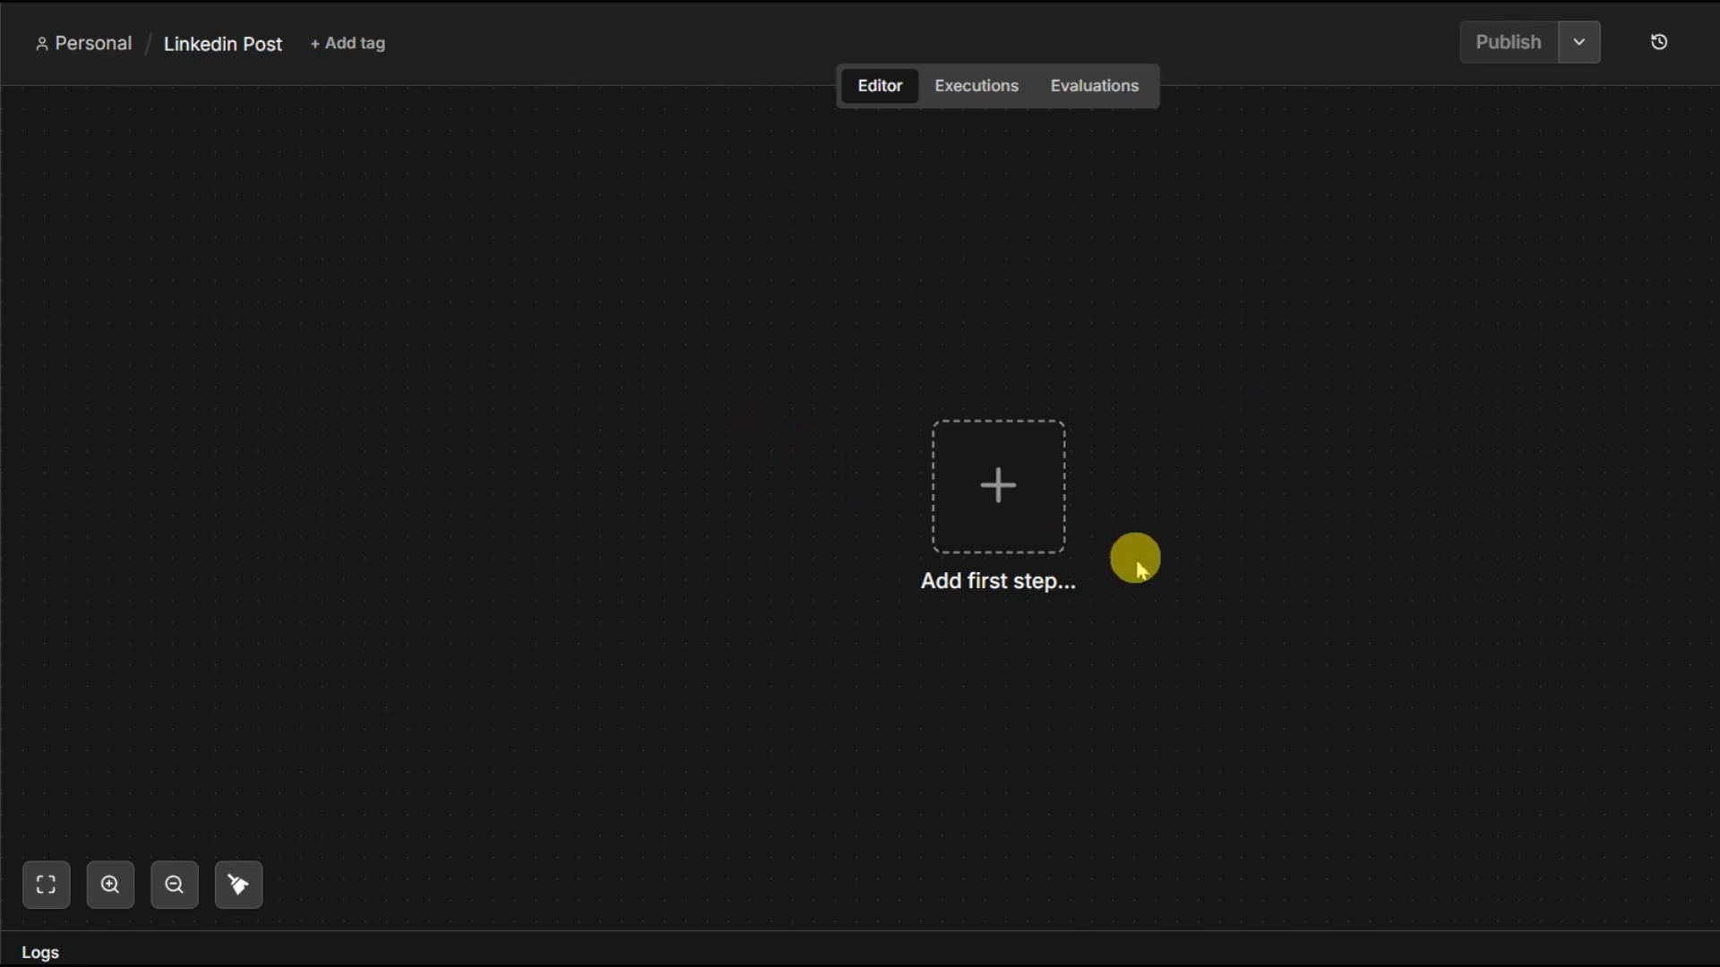
Search the available trigger nodes for a schedule trigger as the empty Linkedin Post workflow's first step
{"action": "left_click", "coordinate": [1015, 500]}
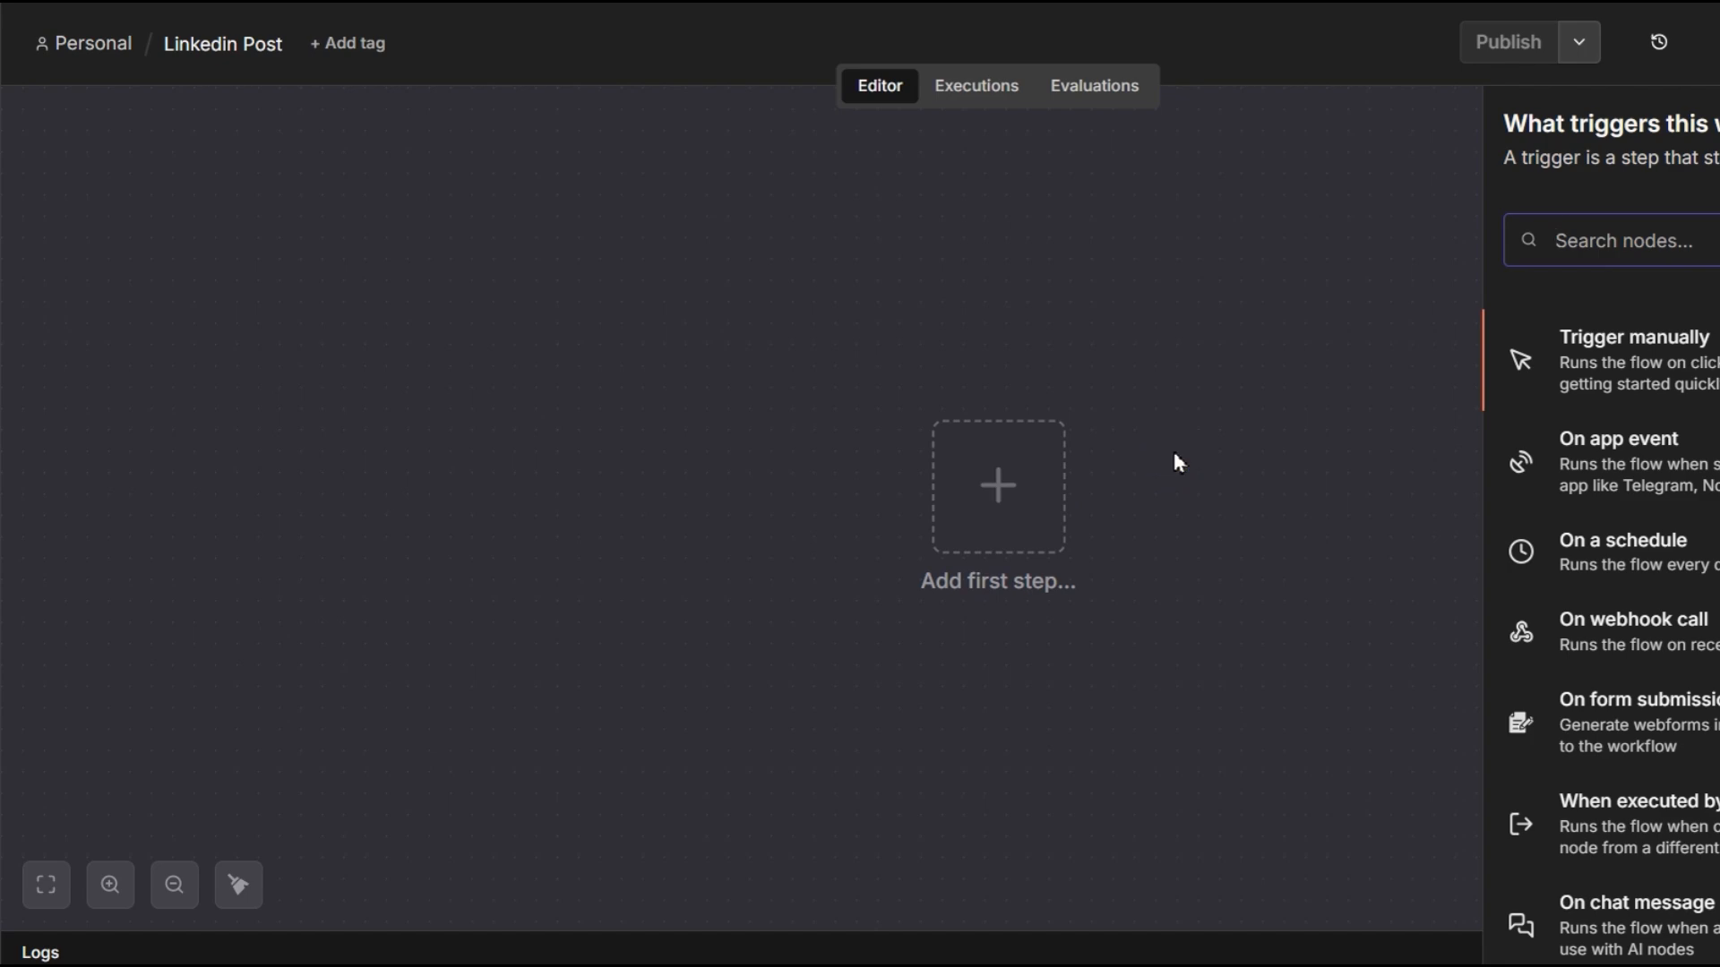
{"action": "left_click", "coordinate": [732, 459]}
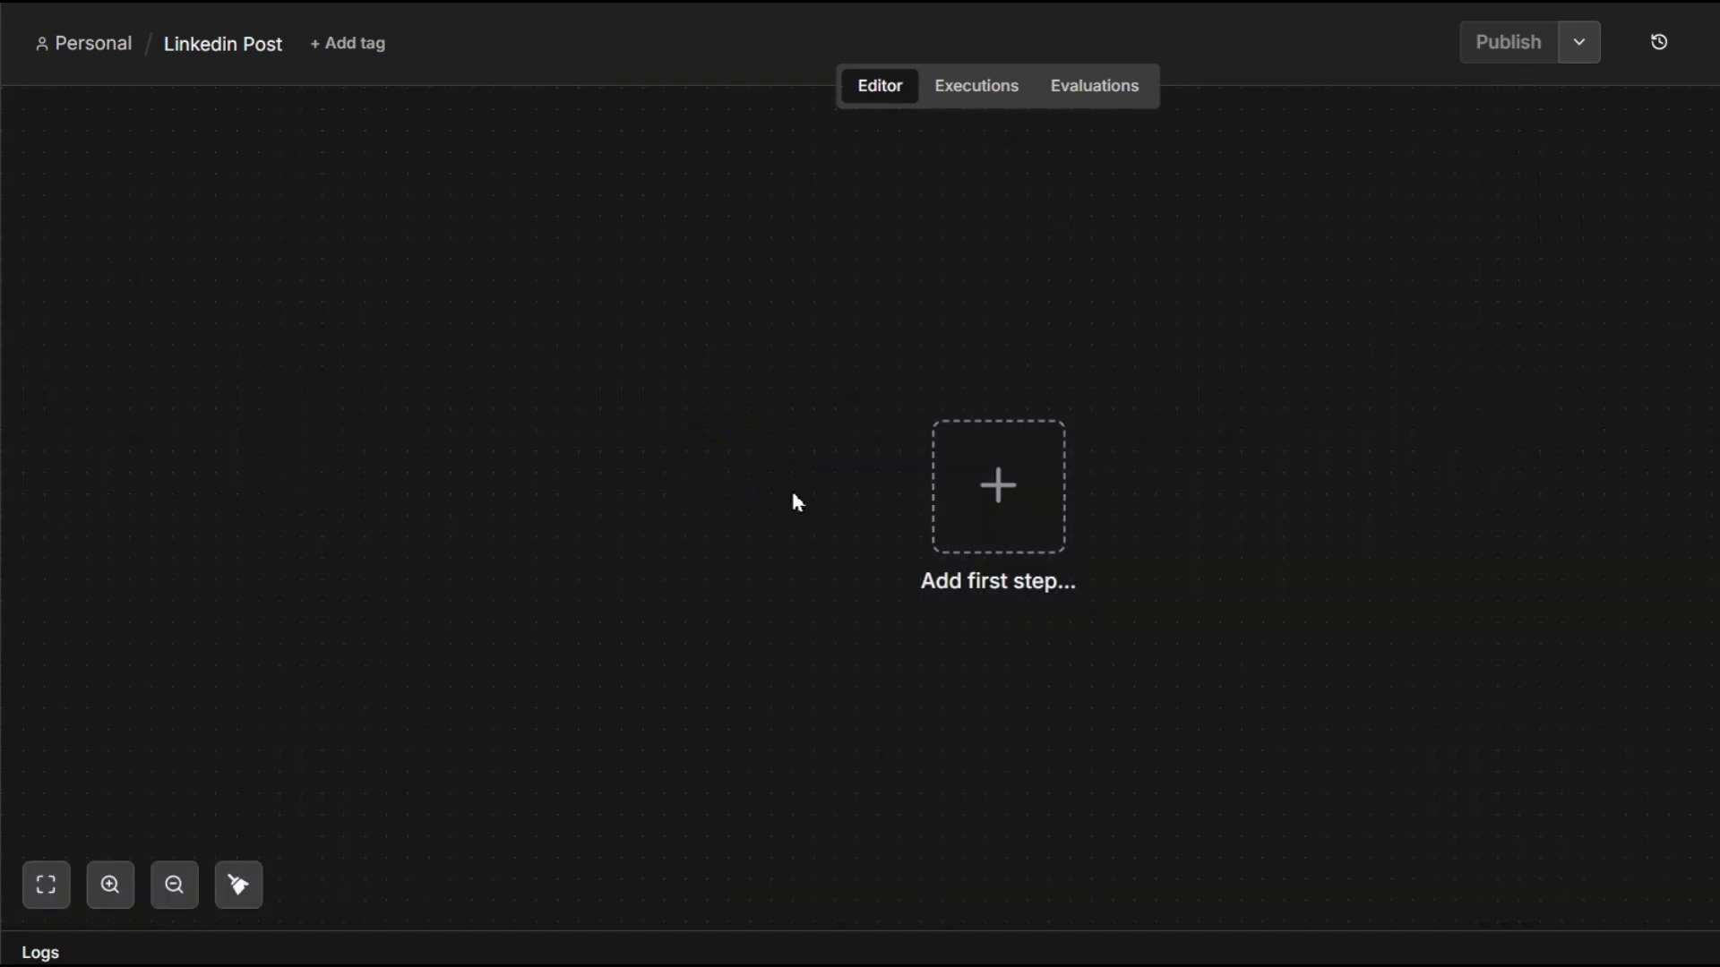
{"action": "key", "text": "Tab"}
{"action": "type", "text": "scha"}
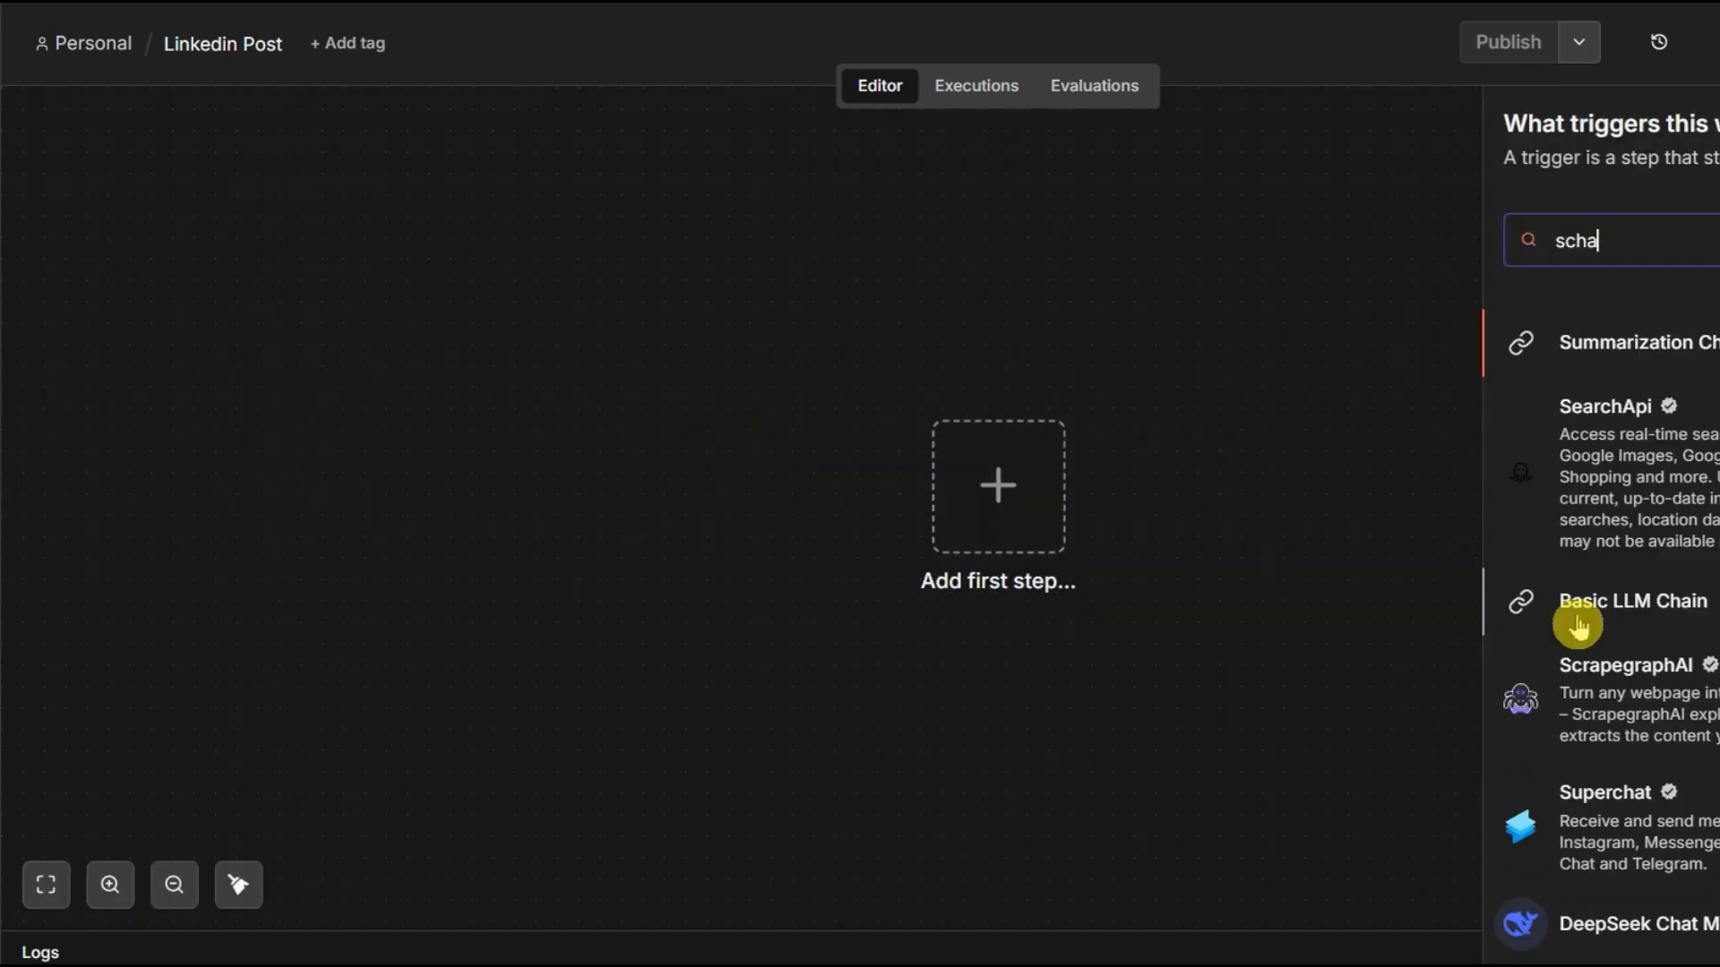
{"action": "key", "text": "BackSpace"}
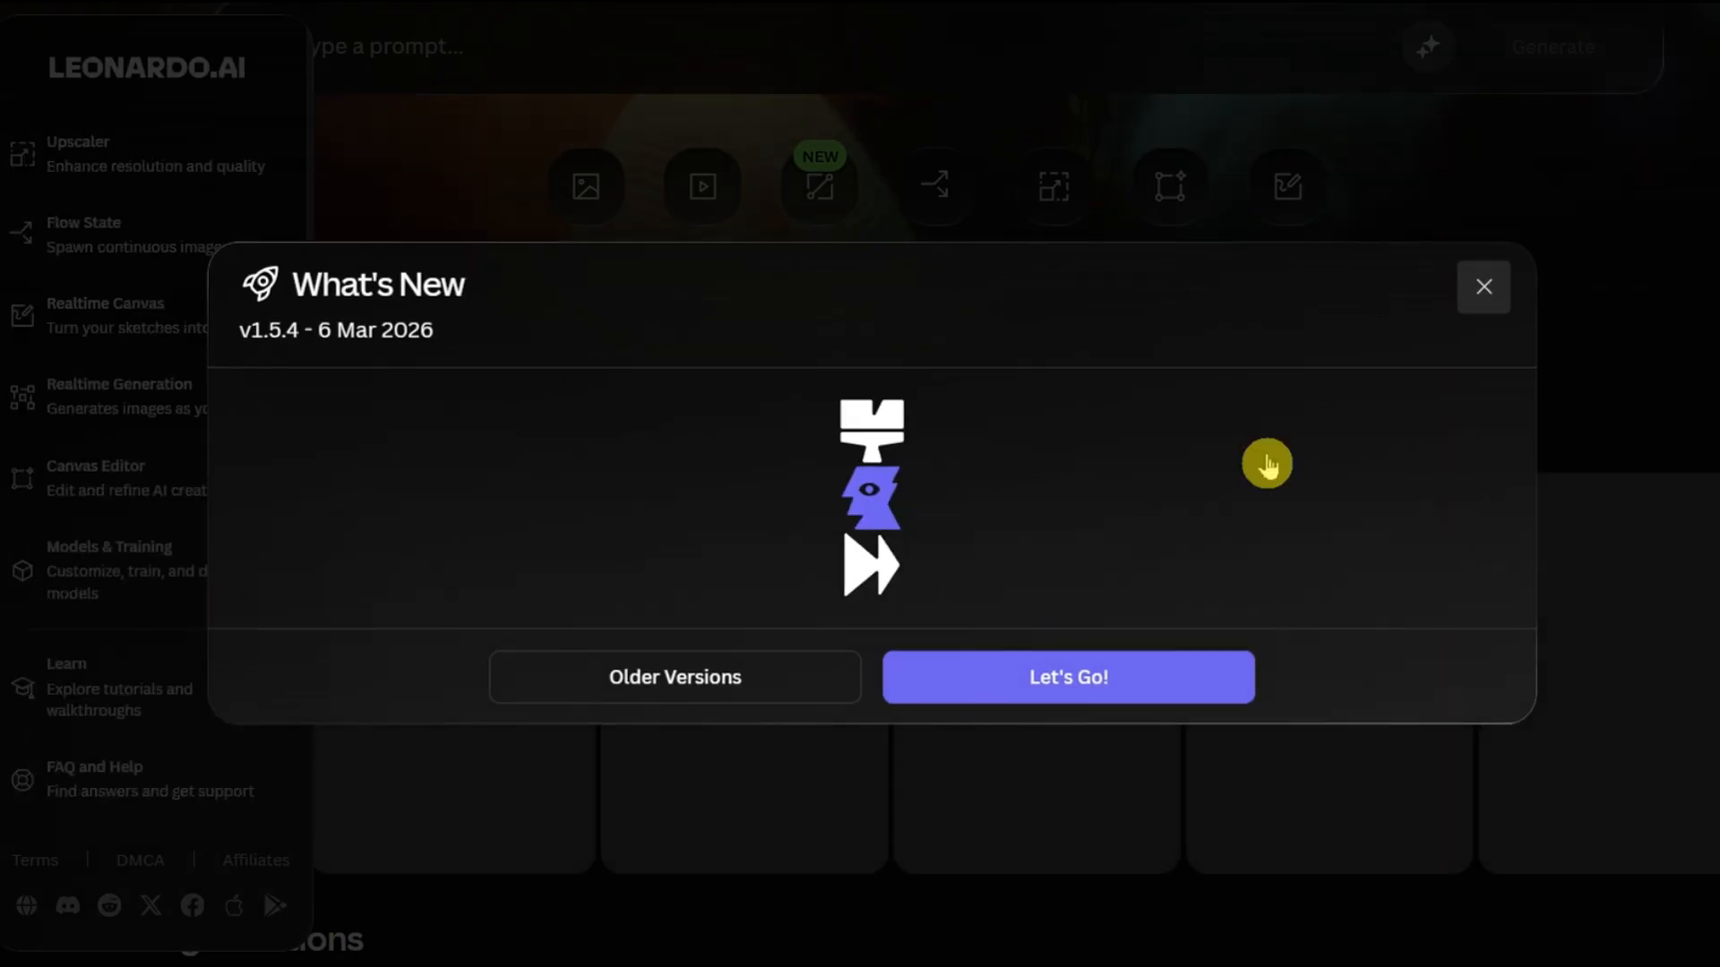
On Leonardo.Ai, dismiss the What's New notice and open the API access page
{"action": "left_click", "coordinate": [1486, 73]}
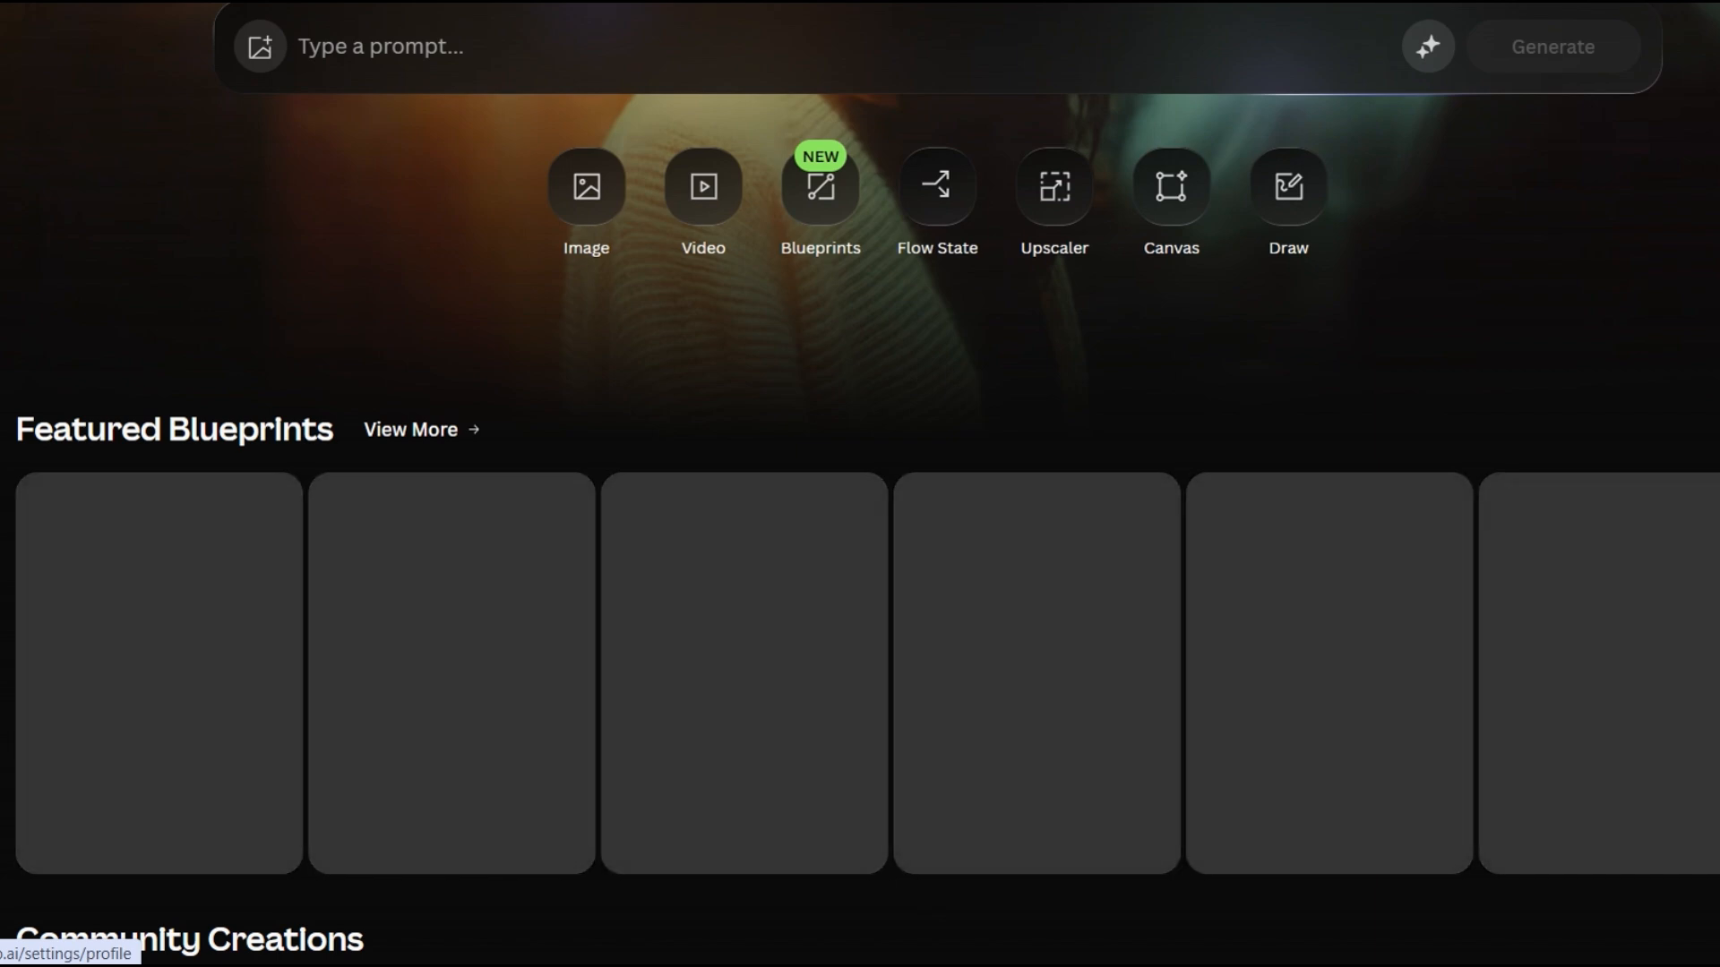
{"action": "mouse_move", "coordinate": [3, 537]}
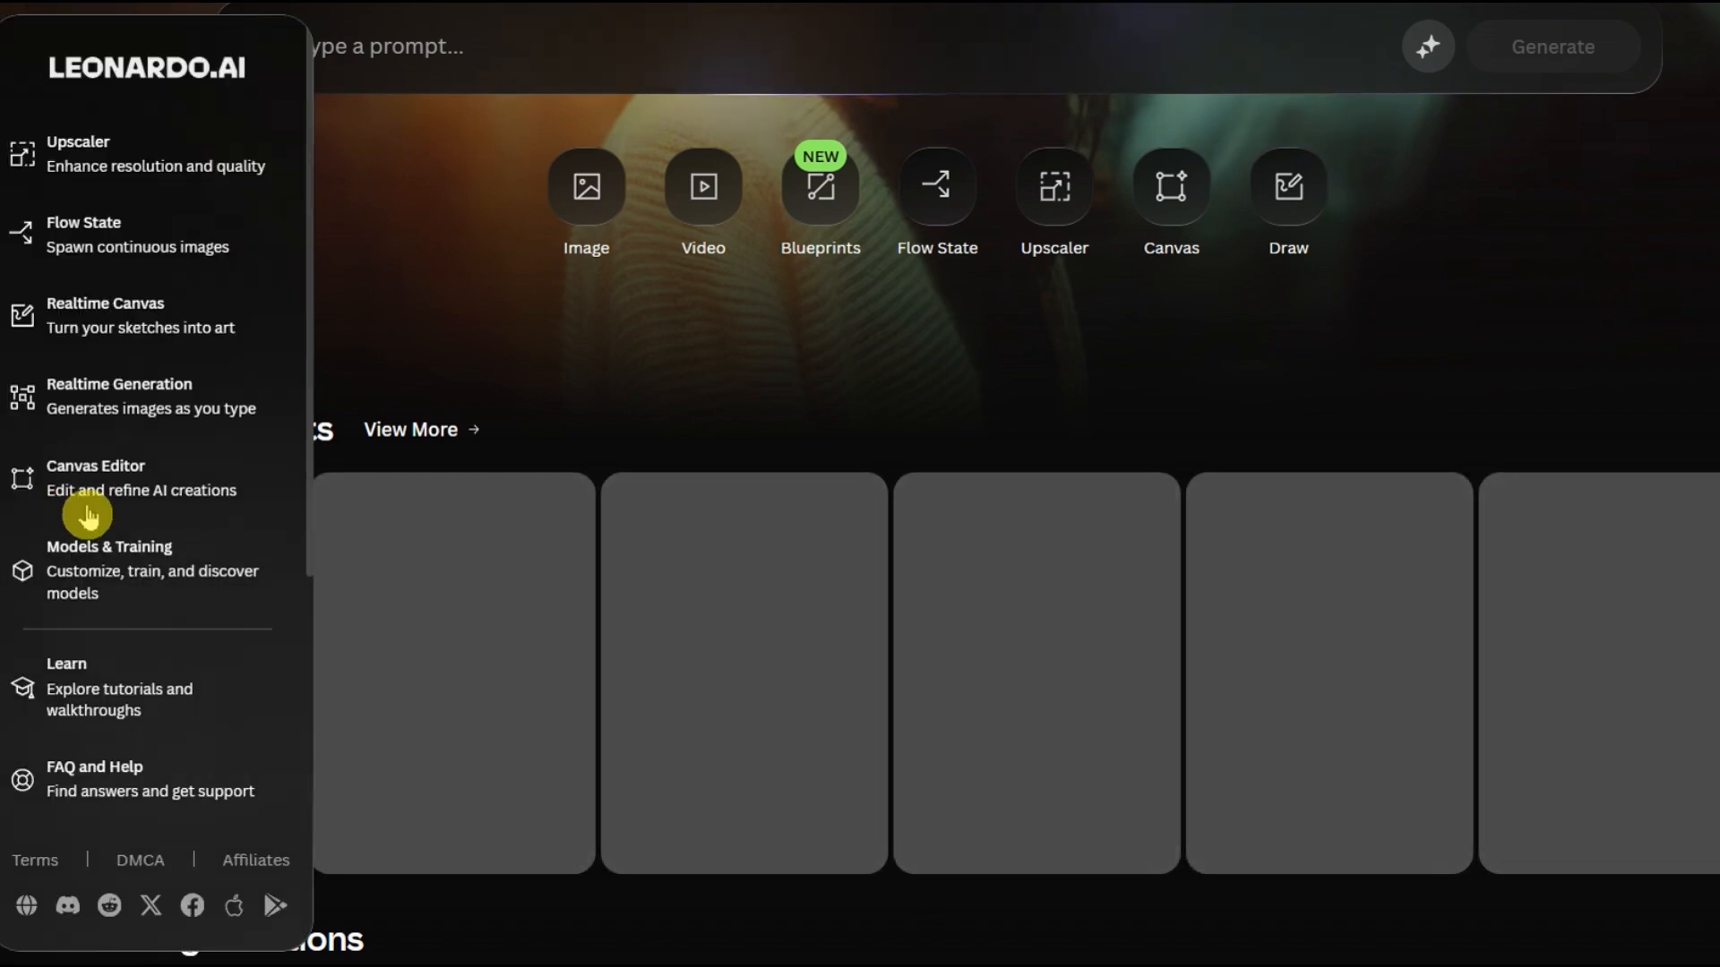
{"action": "scroll", "coordinate": [130, 719], "scroll_direction": "down", "scroll_amount": 4}
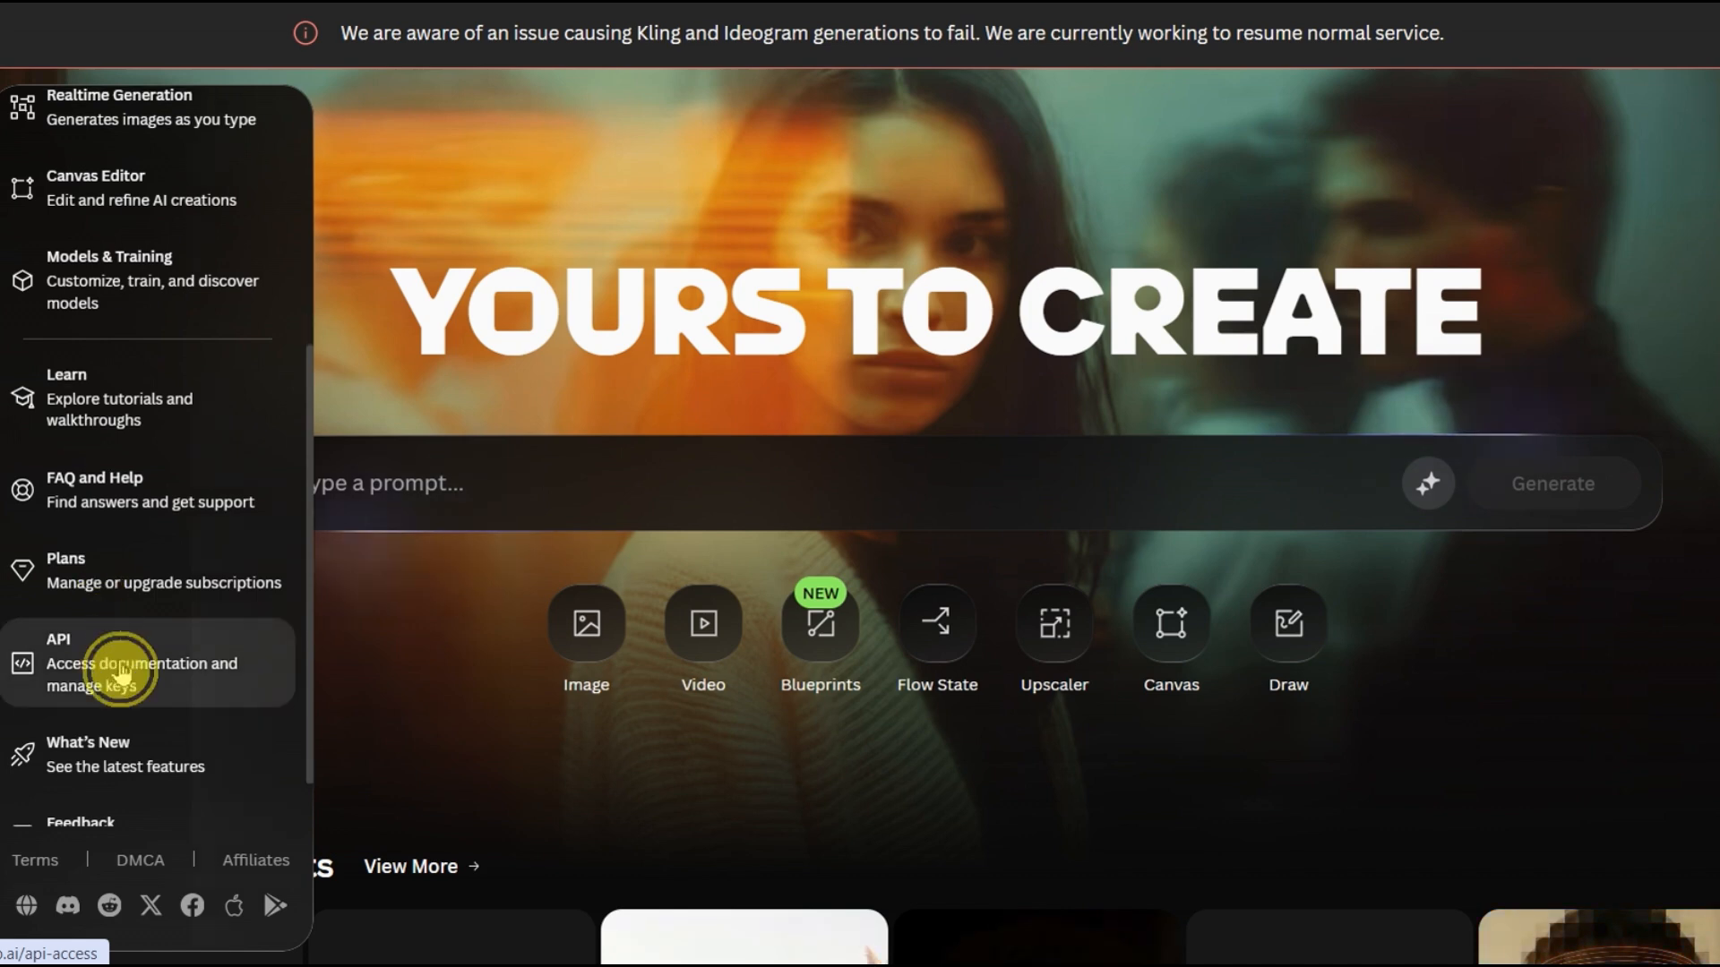
{"action": "left_click", "coordinate": [121, 672]}
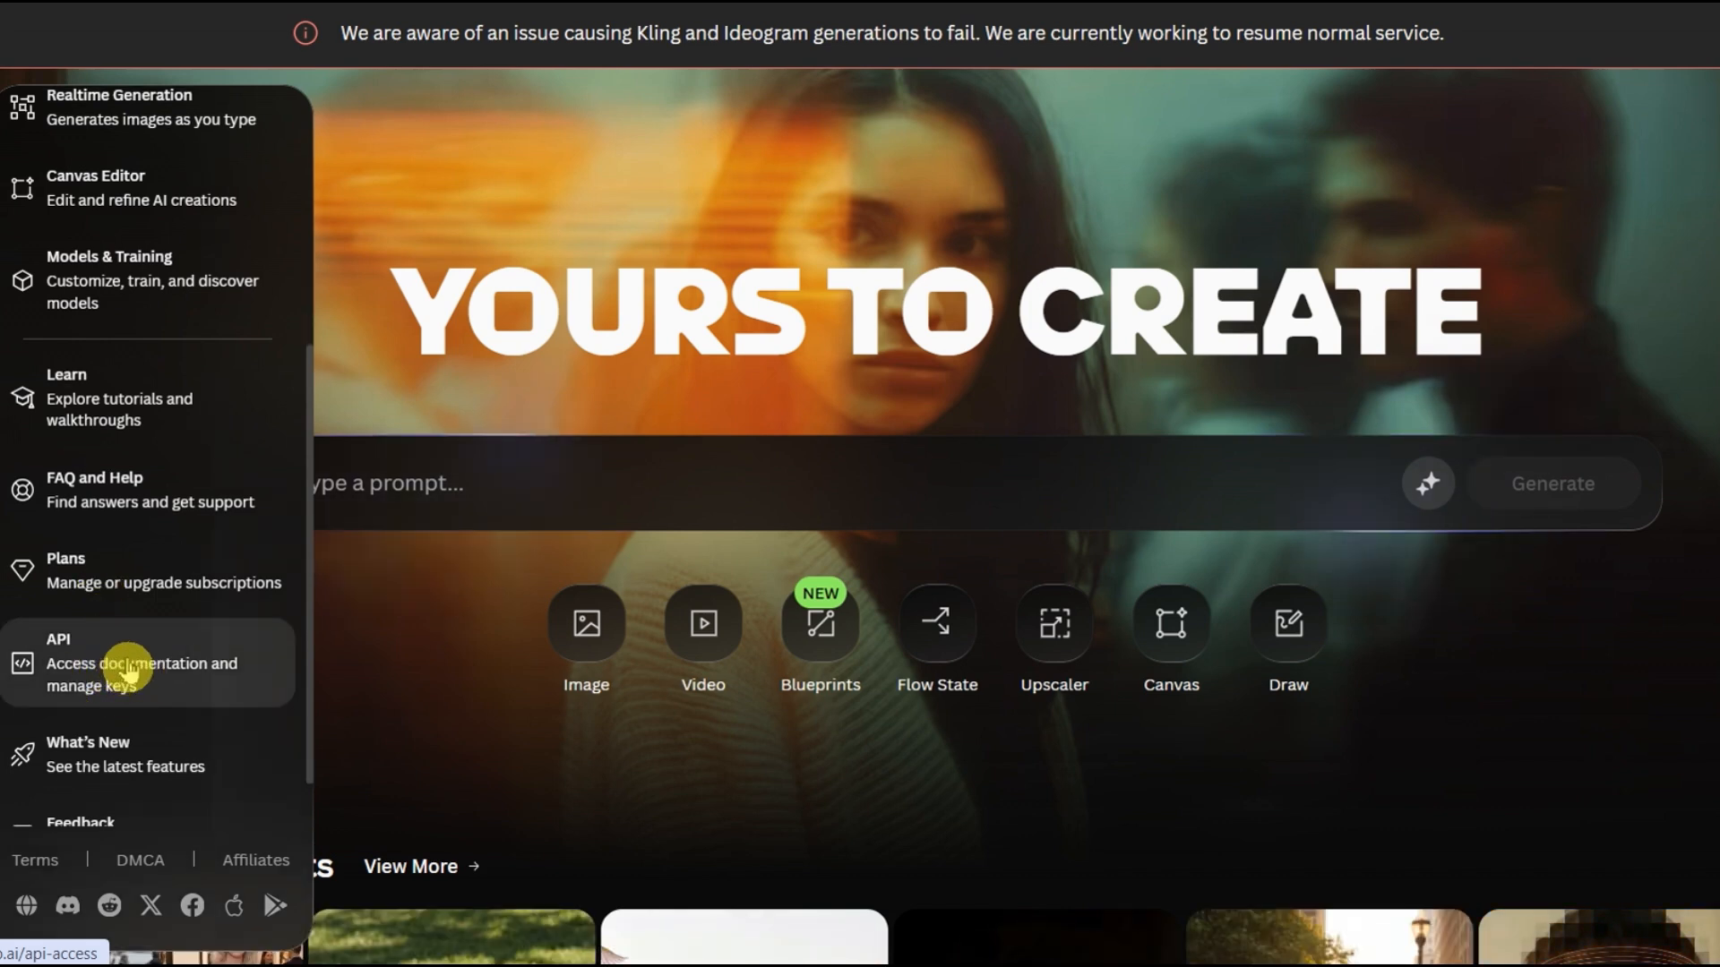
{"action": "left_click", "coordinate": [167, 707]}
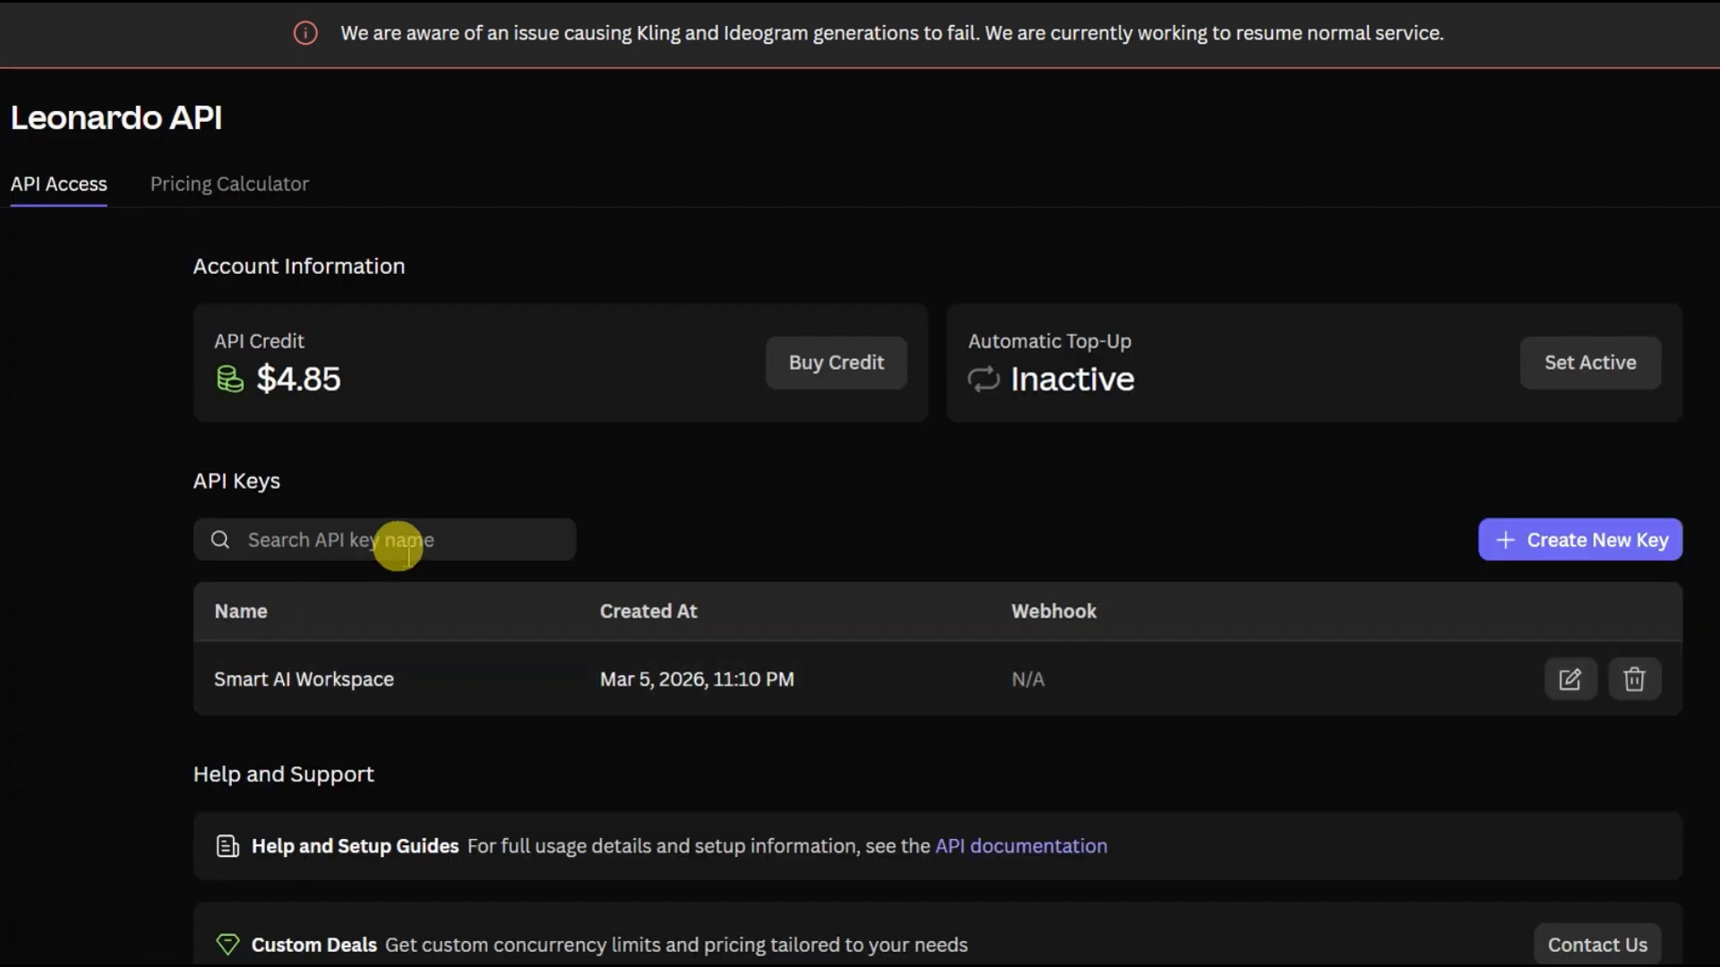
Start a new Leonardo API key and name it n8n Demo
{"action": "scroll", "coordinate": [816, 460], "scroll_direction": "down", "scroll_amount": 1}
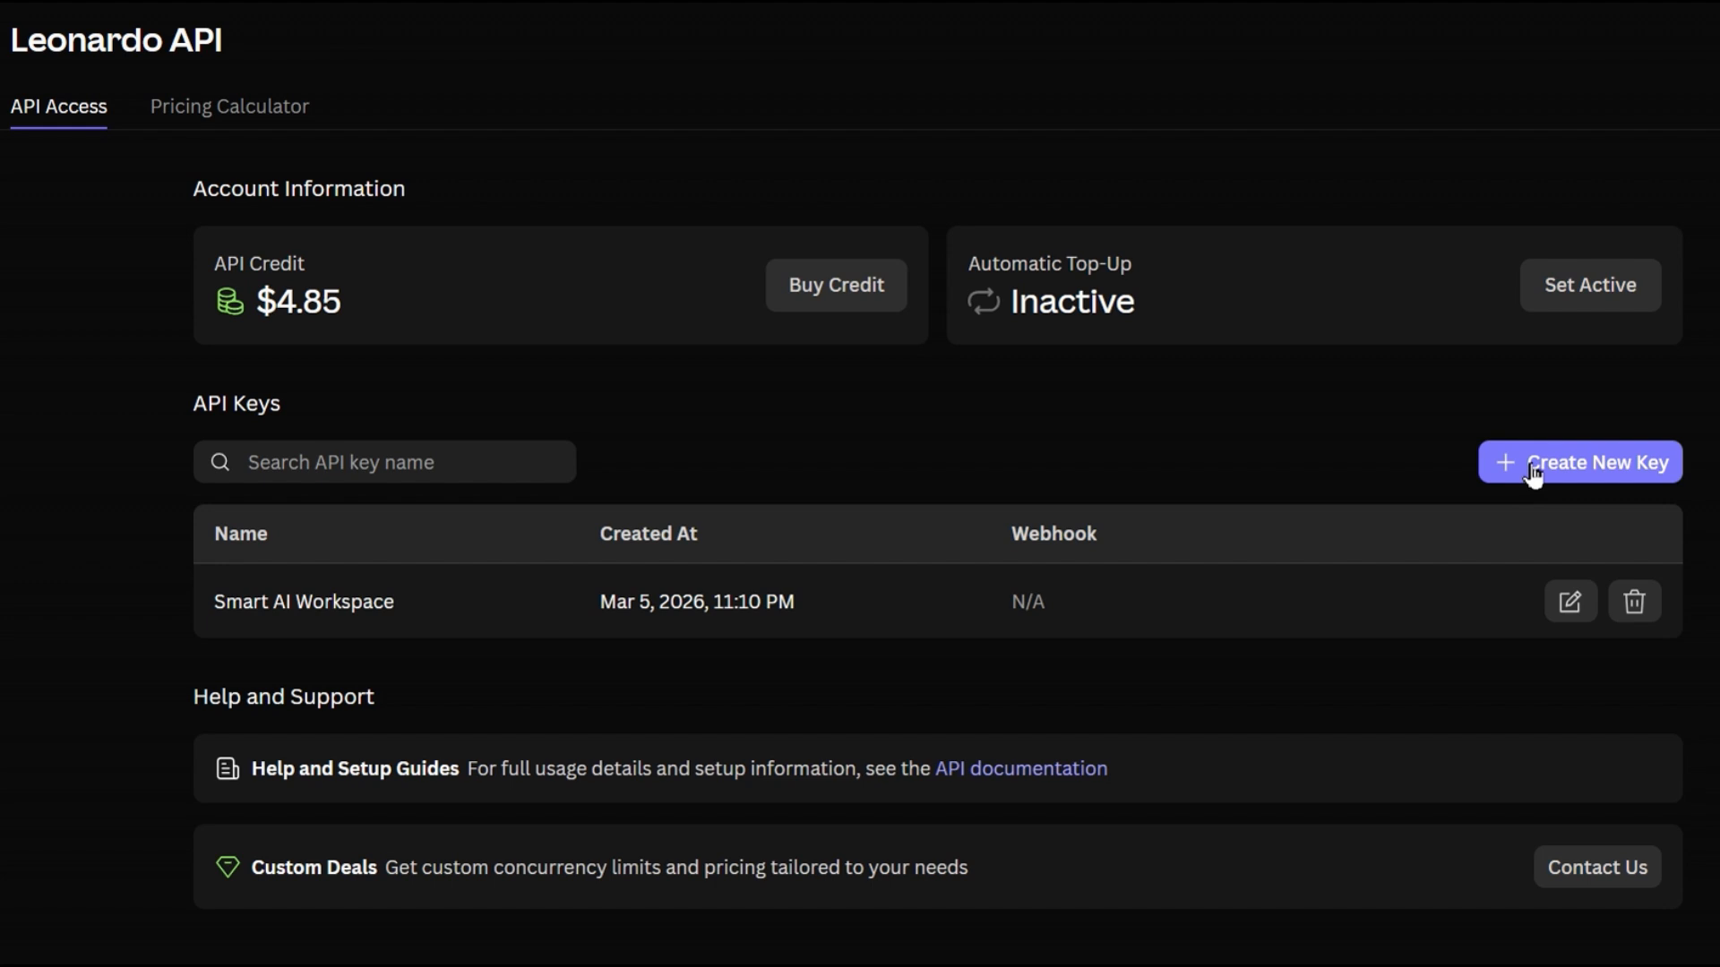
{"action": "left_click", "coordinate": [1591, 484]}
{"action": "left_click", "coordinate": [665, 421]}
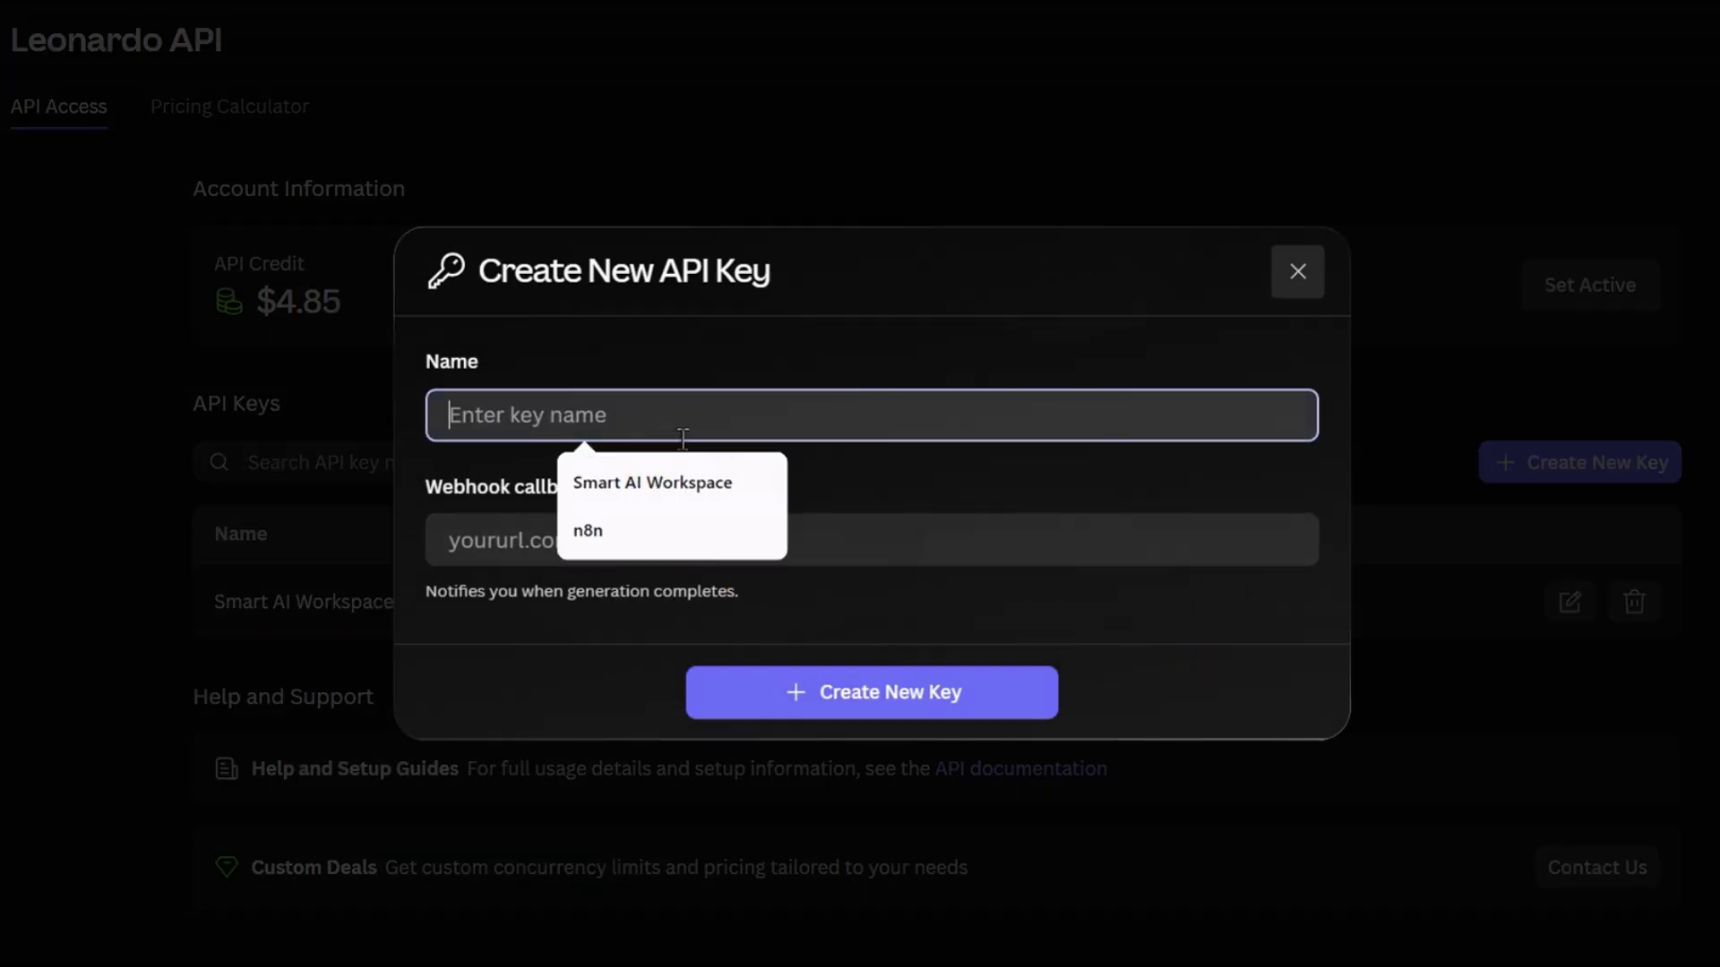
{"action": "type", "text": "n8n Demo"}
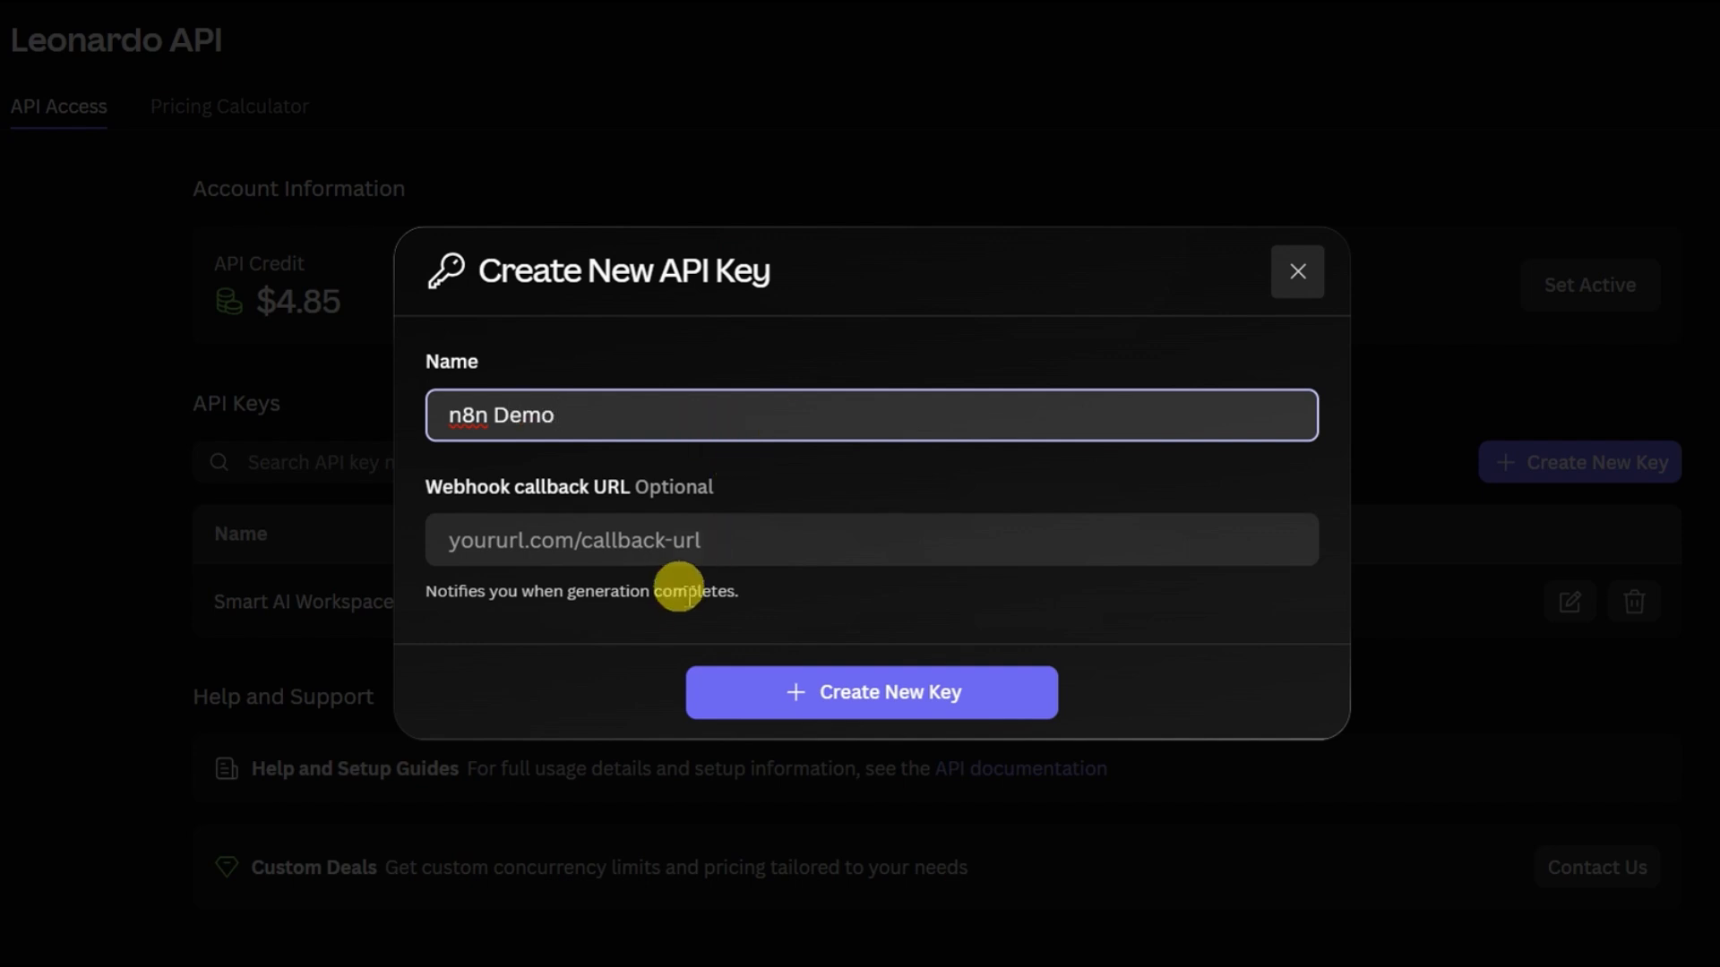
{"action": "left_click", "coordinate": [698, 541]}
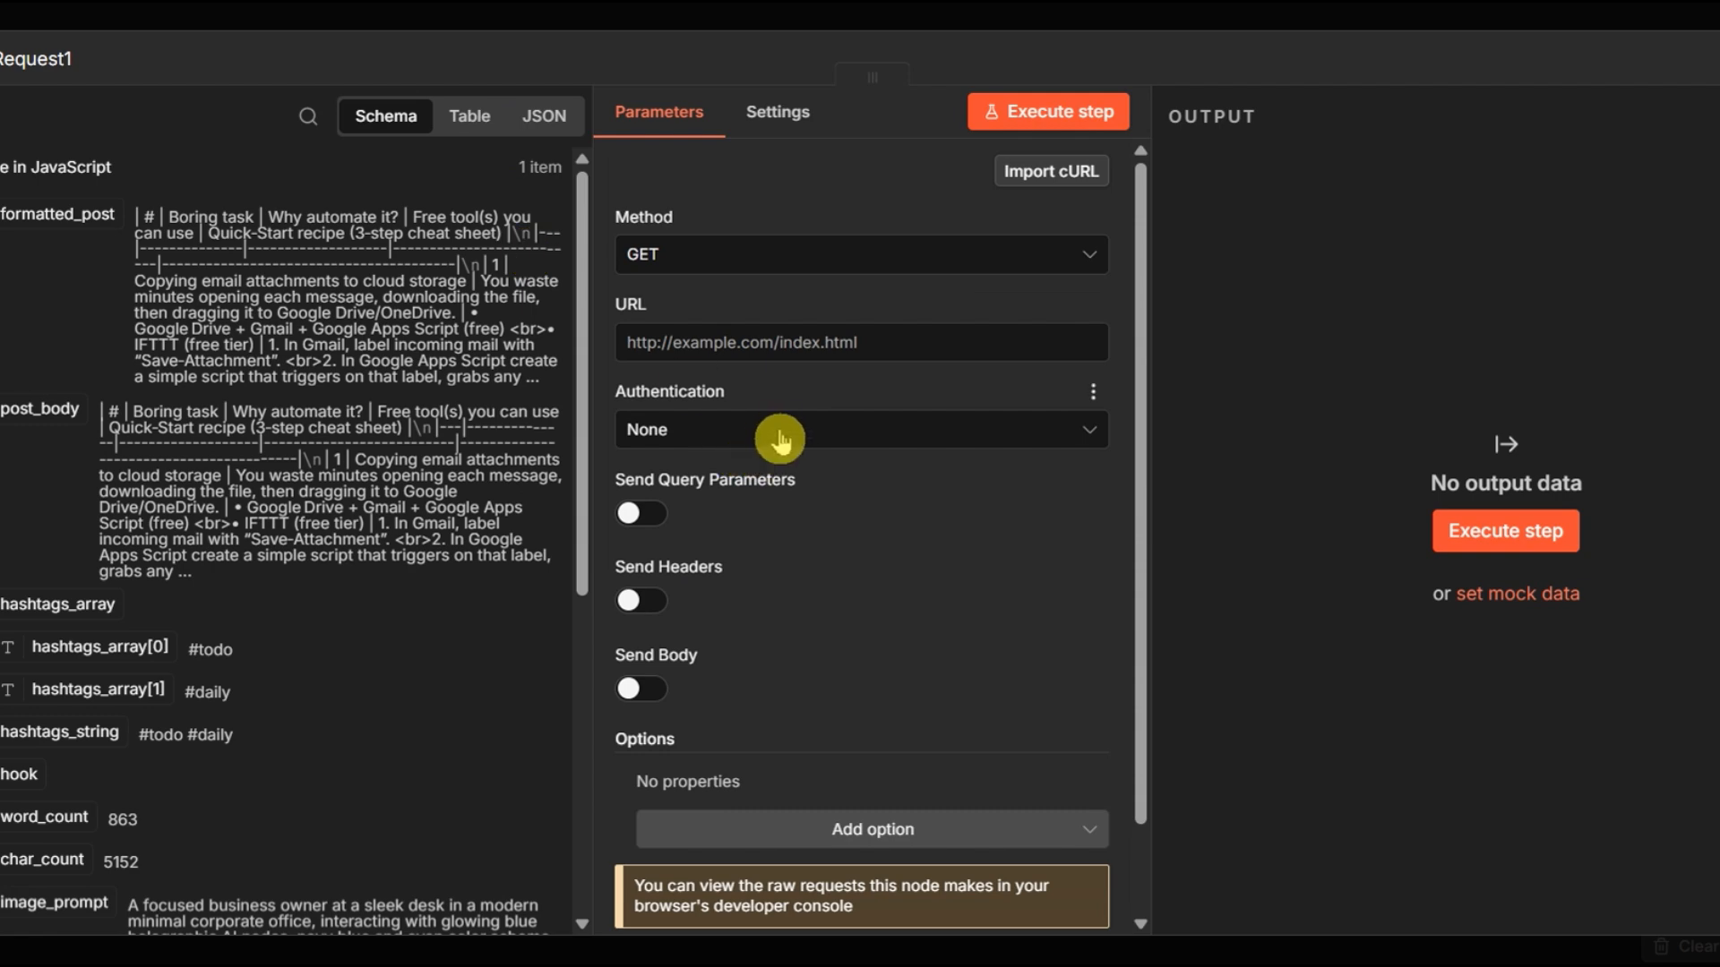
{"action": "left_click", "coordinate": [873, 343]}
{"action": "type", "text": "https://cloud.leonardo.ai/api/rest/v1/generations"}
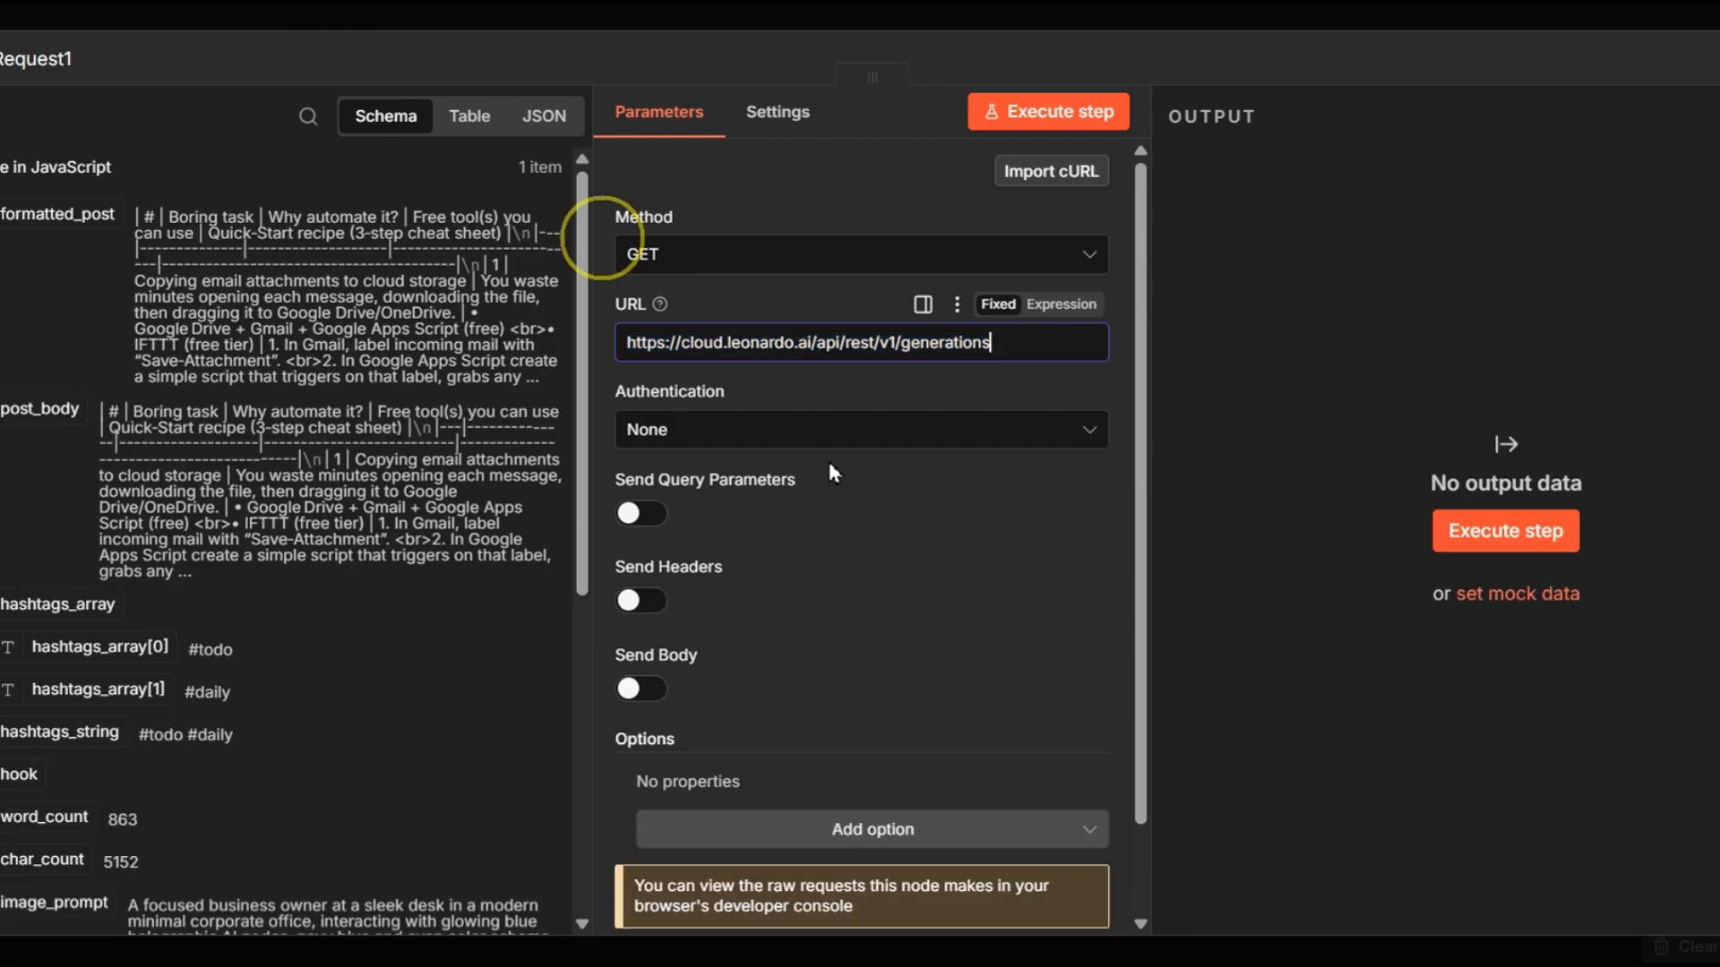
{"action": "left_click", "coordinate": [825, 430]}
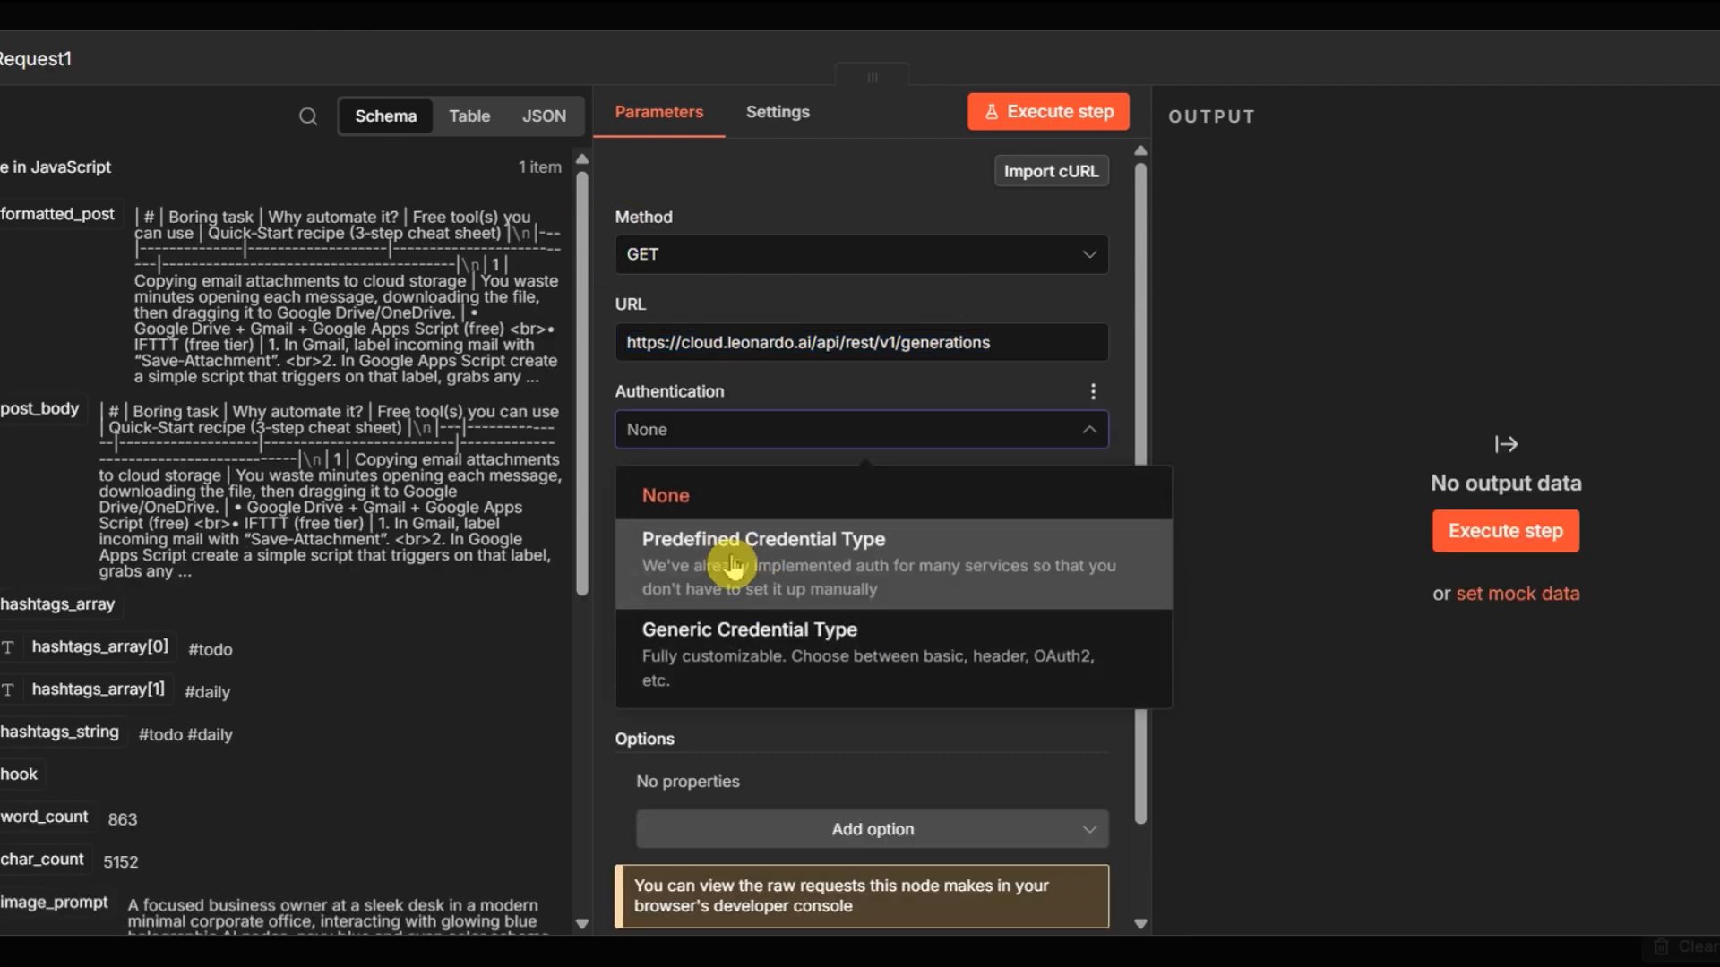
{"action": "left_click", "coordinate": [714, 257]}
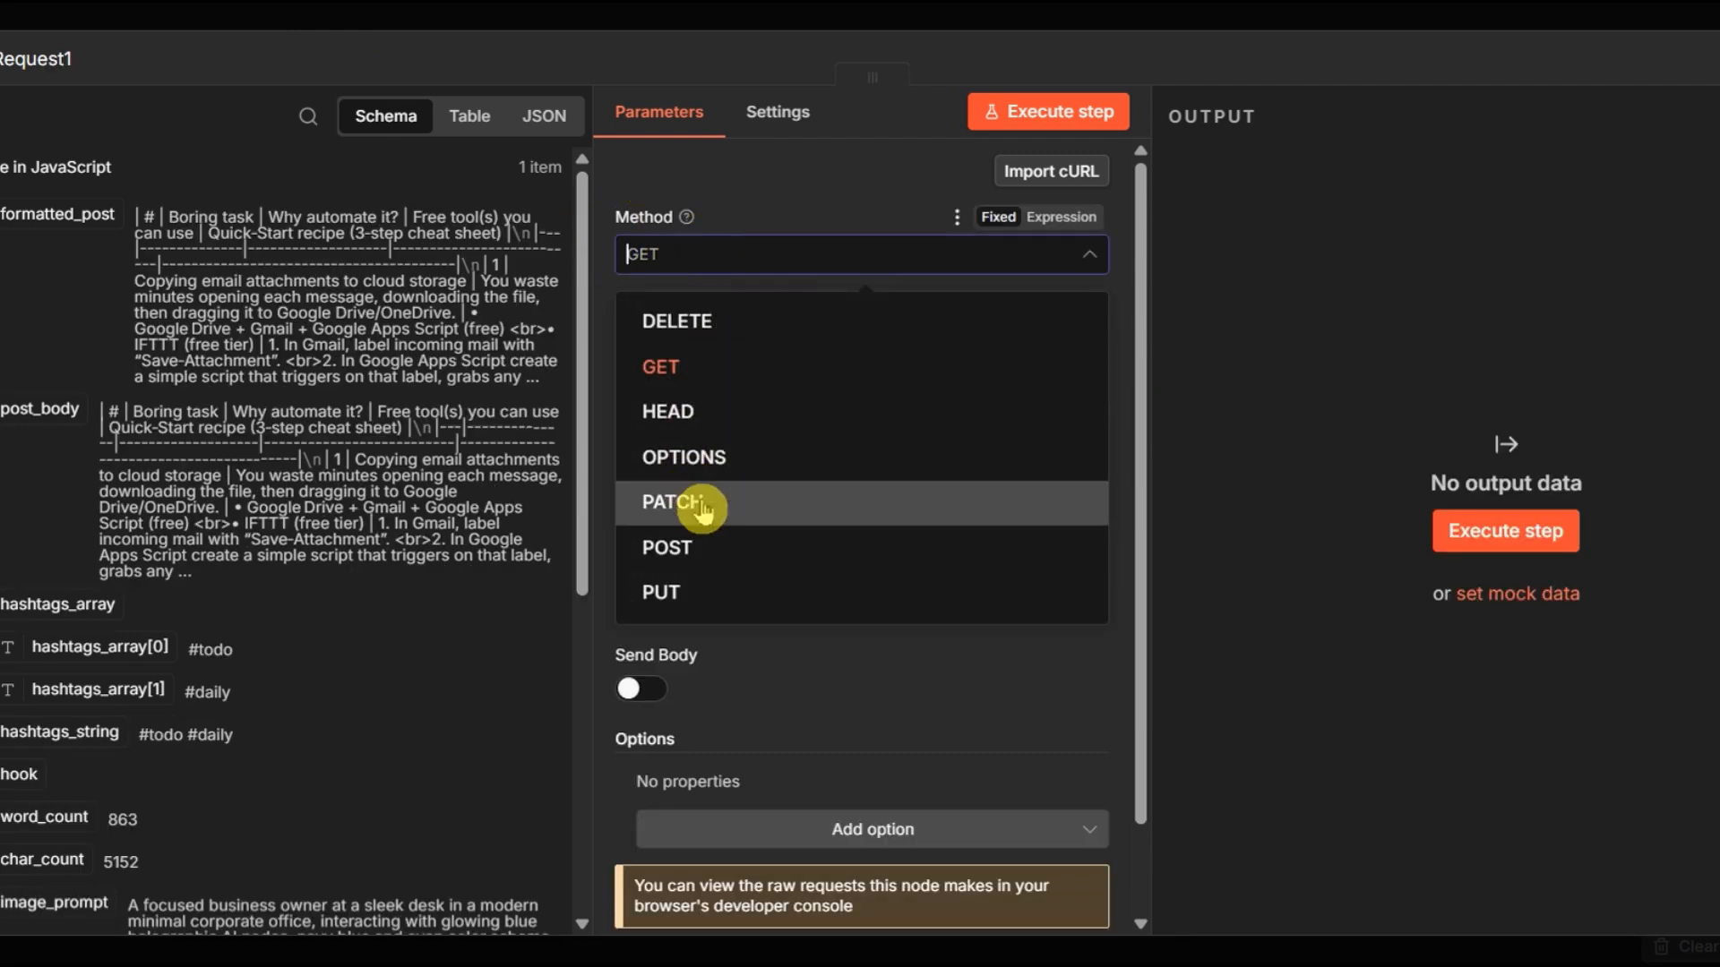
{"action": "left_click", "coordinate": [710, 551]}
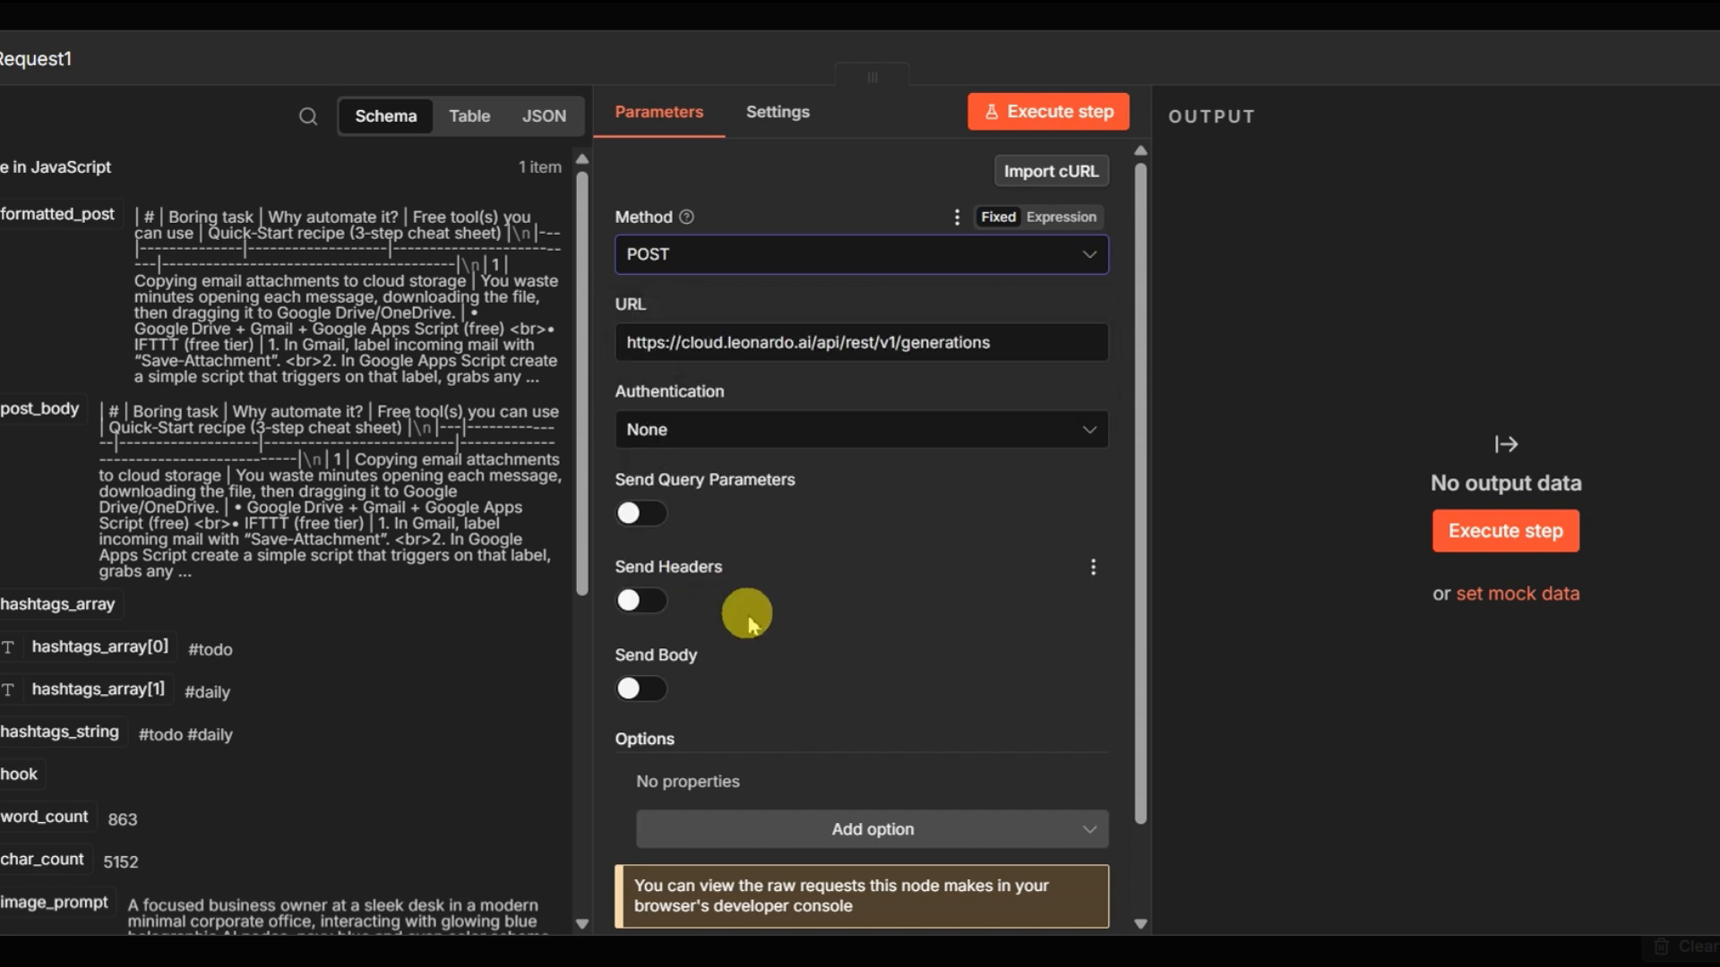
Set the request's authentication to Generic Credential Type with Header Auth
{"action": "left_click", "coordinate": [716, 429]}
{"action": "left_click", "coordinate": [749, 648]}
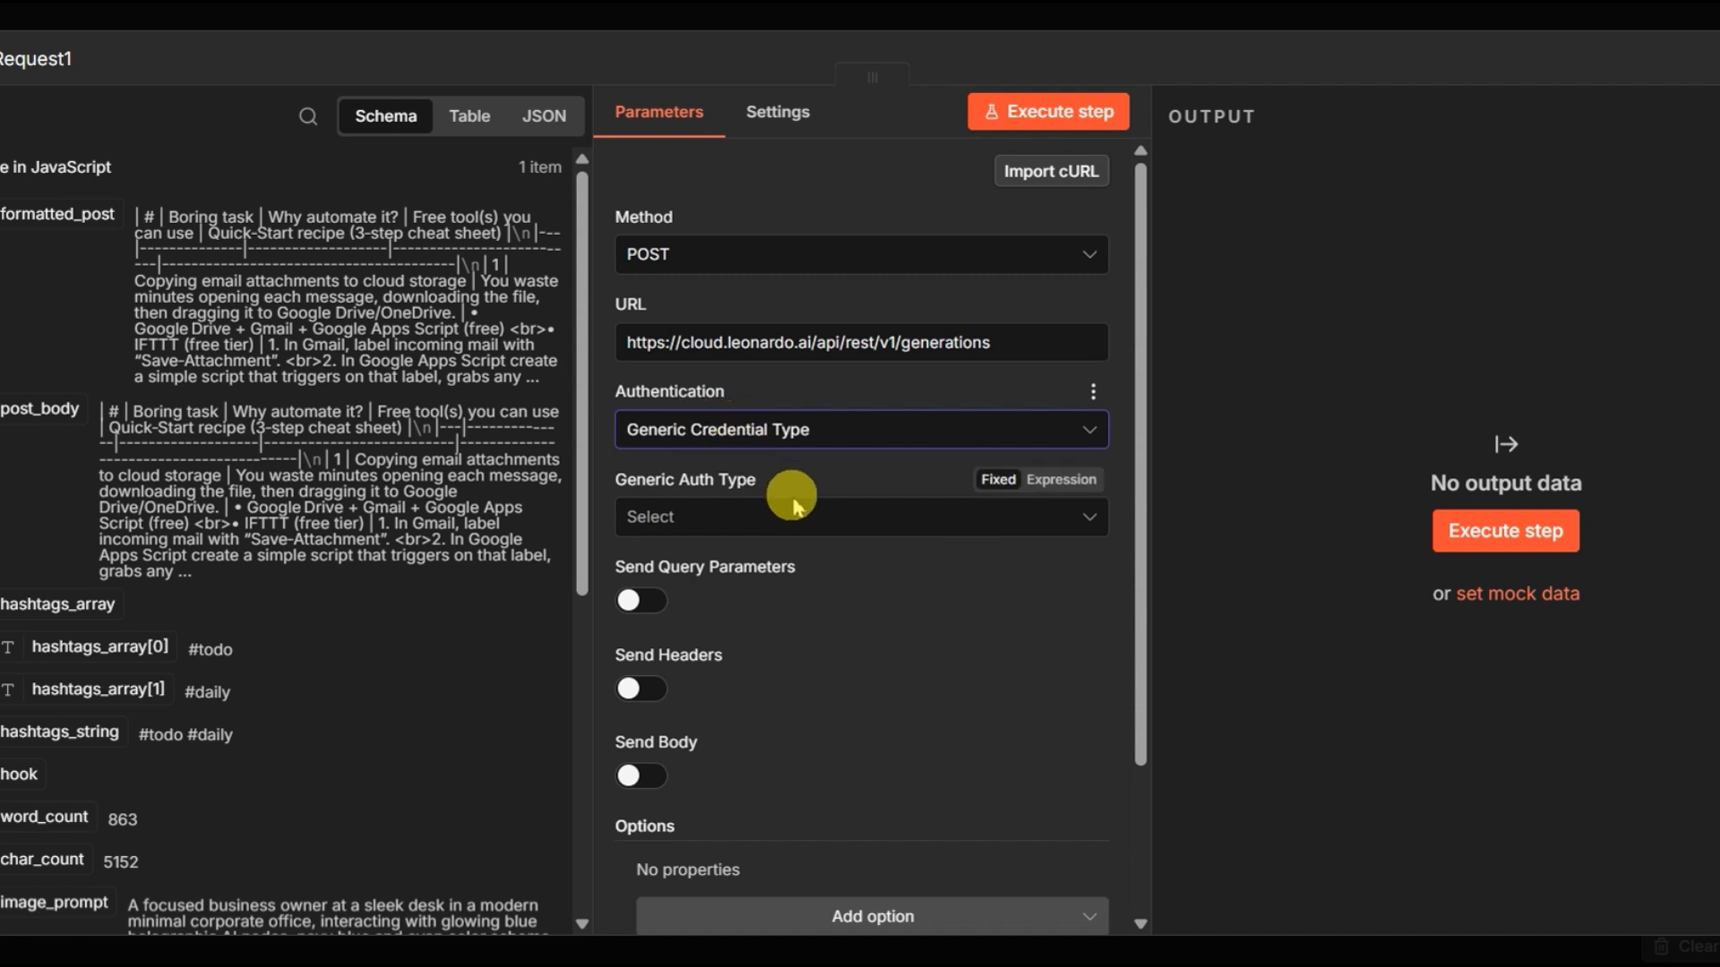
{"action": "left_click", "coordinate": [797, 537]}
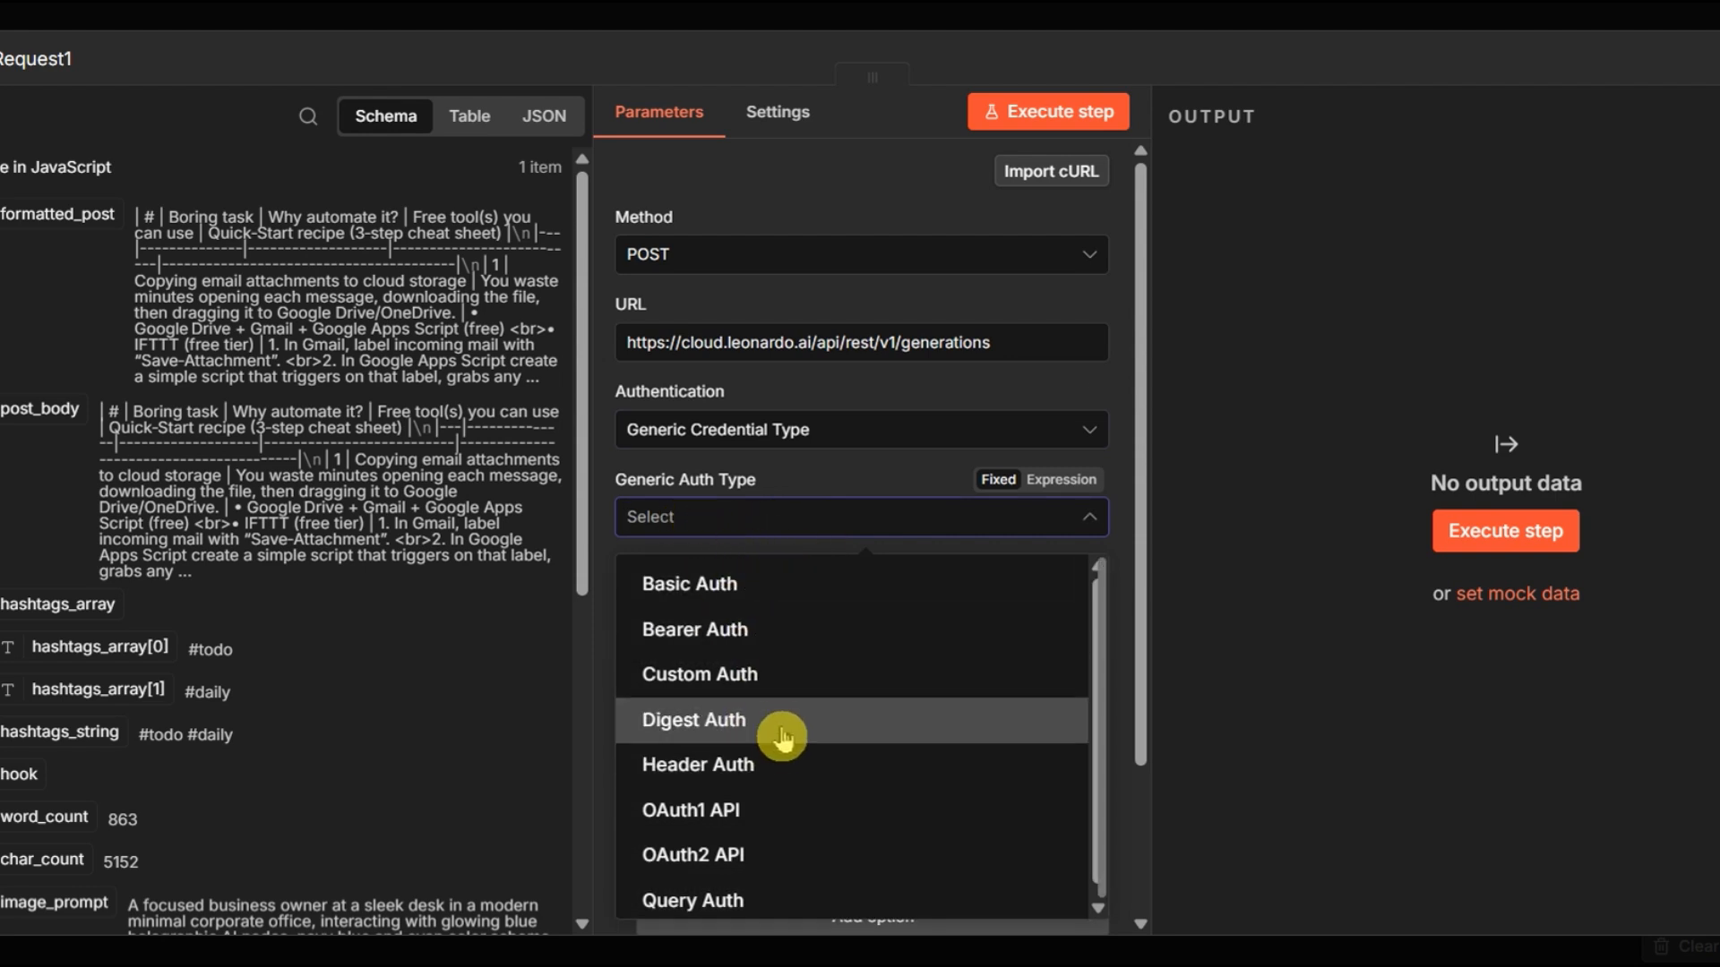
{"action": "left_click", "coordinate": [736, 766]}
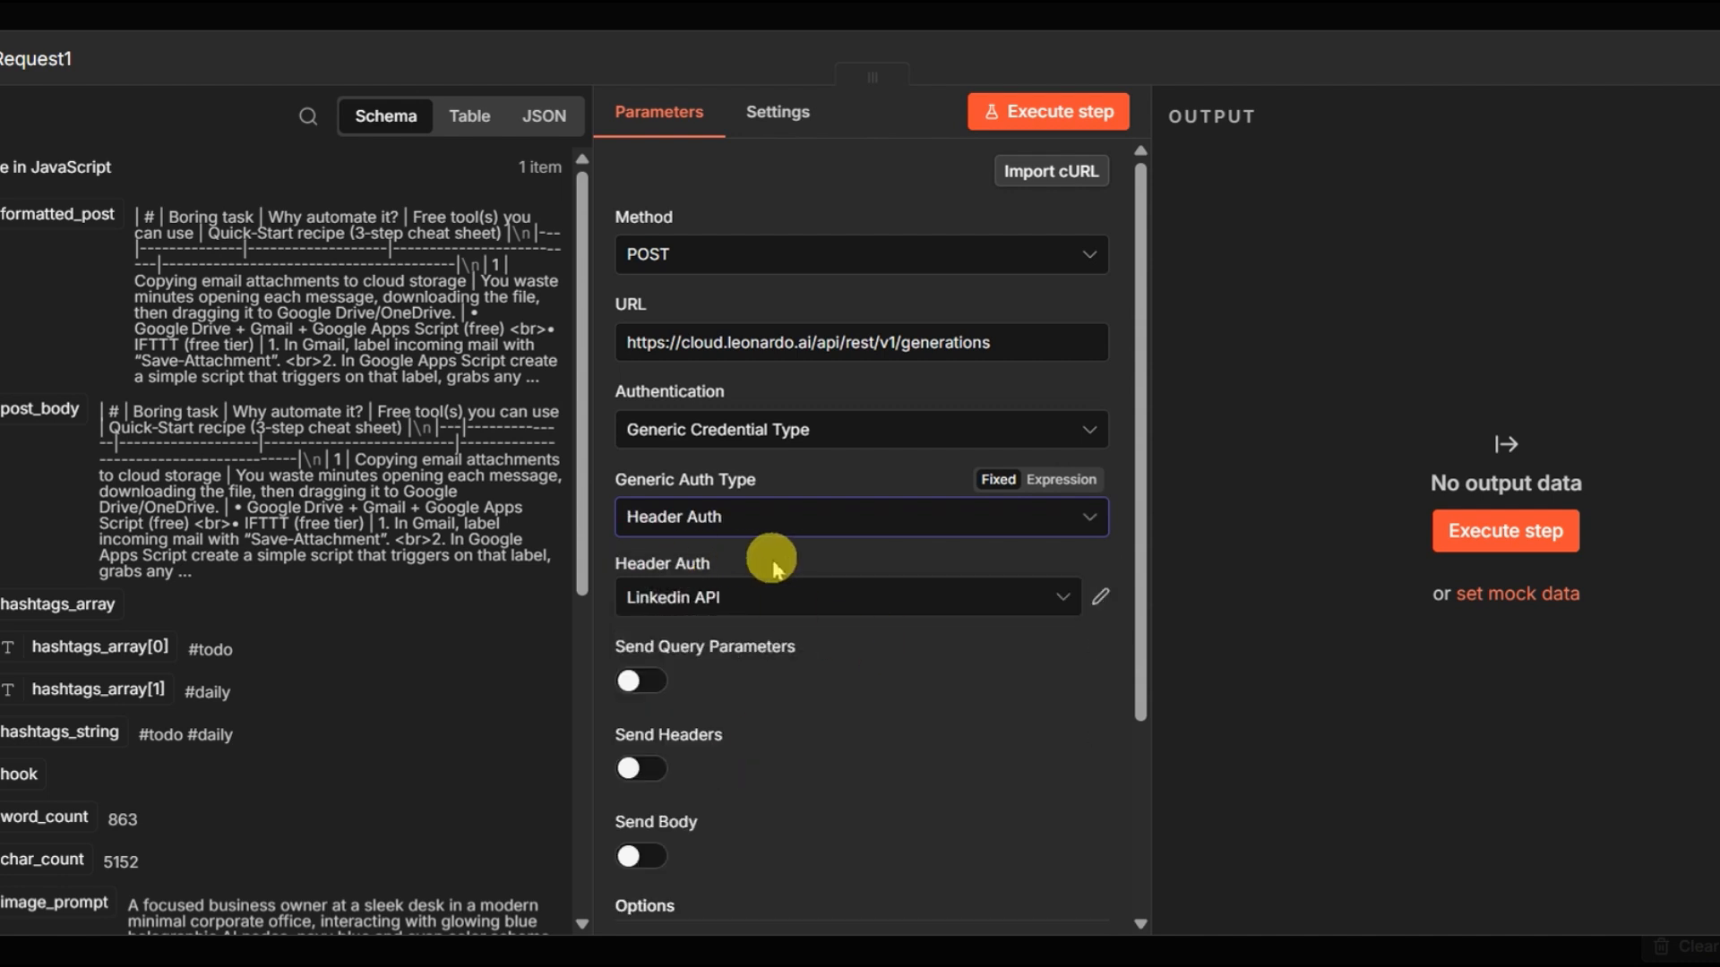
Copy the header name Authorization from the Leonardo API credential used by the finished image node
{"action": "scroll", "coordinate": [772, 567], "scroll_direction": "down", "scroll_amount": 3}
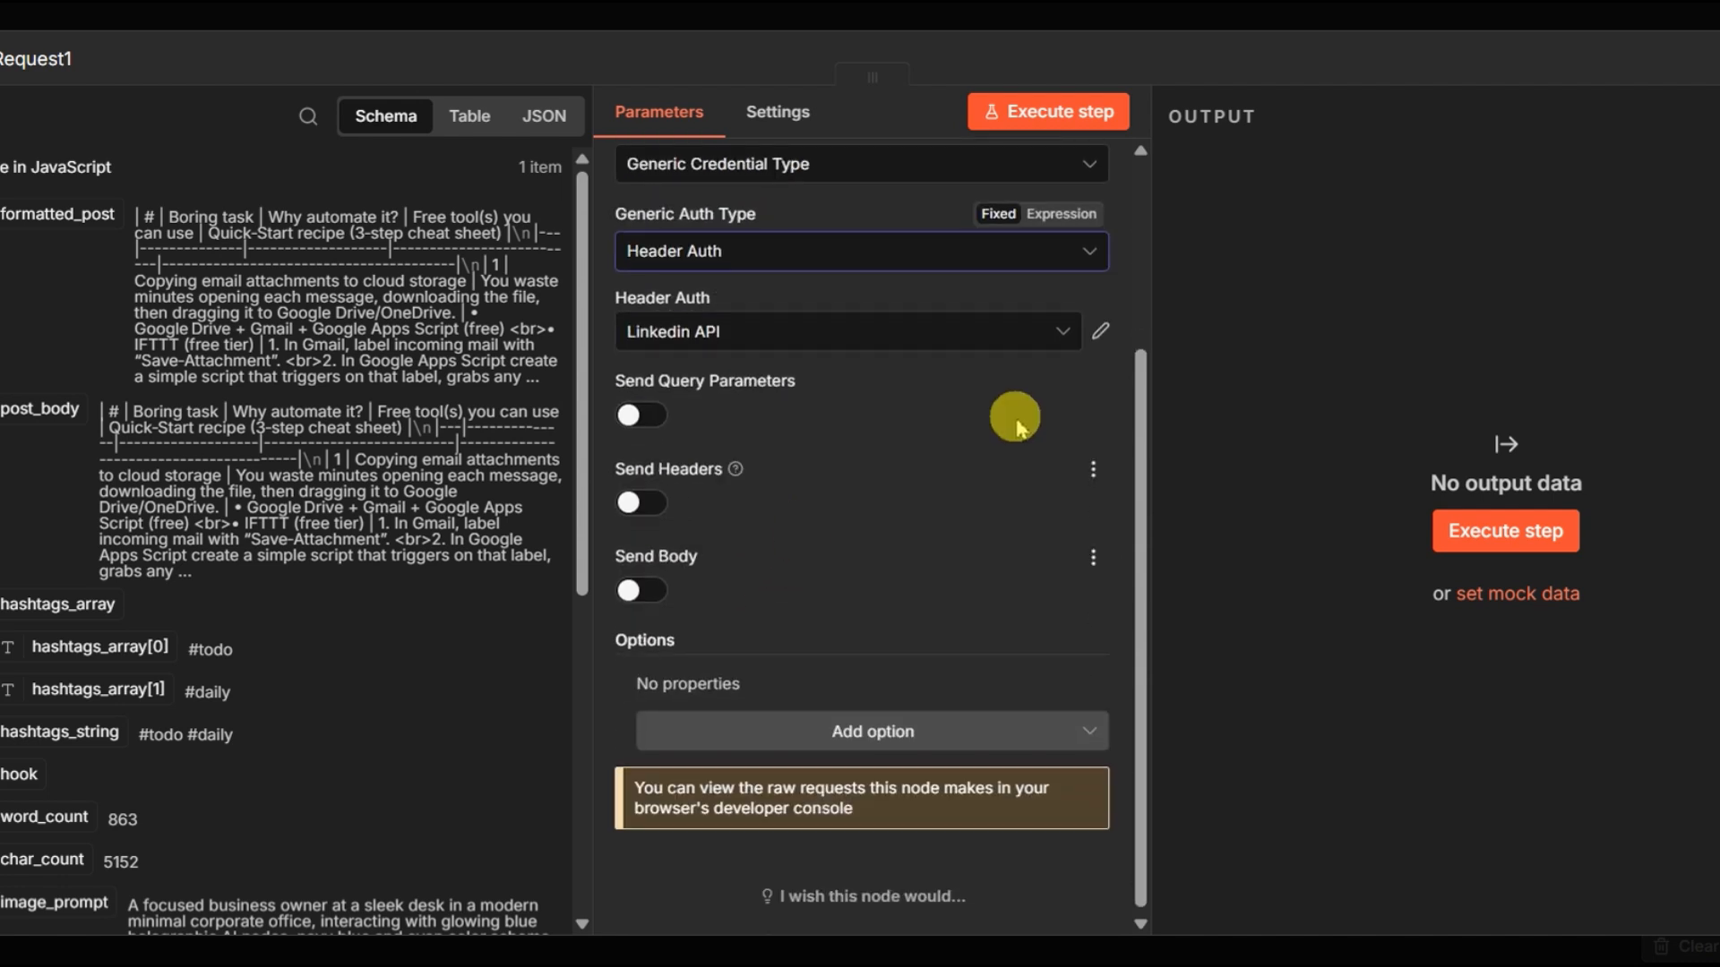
{"action": "left_click", "coordinate": [940, 341]}
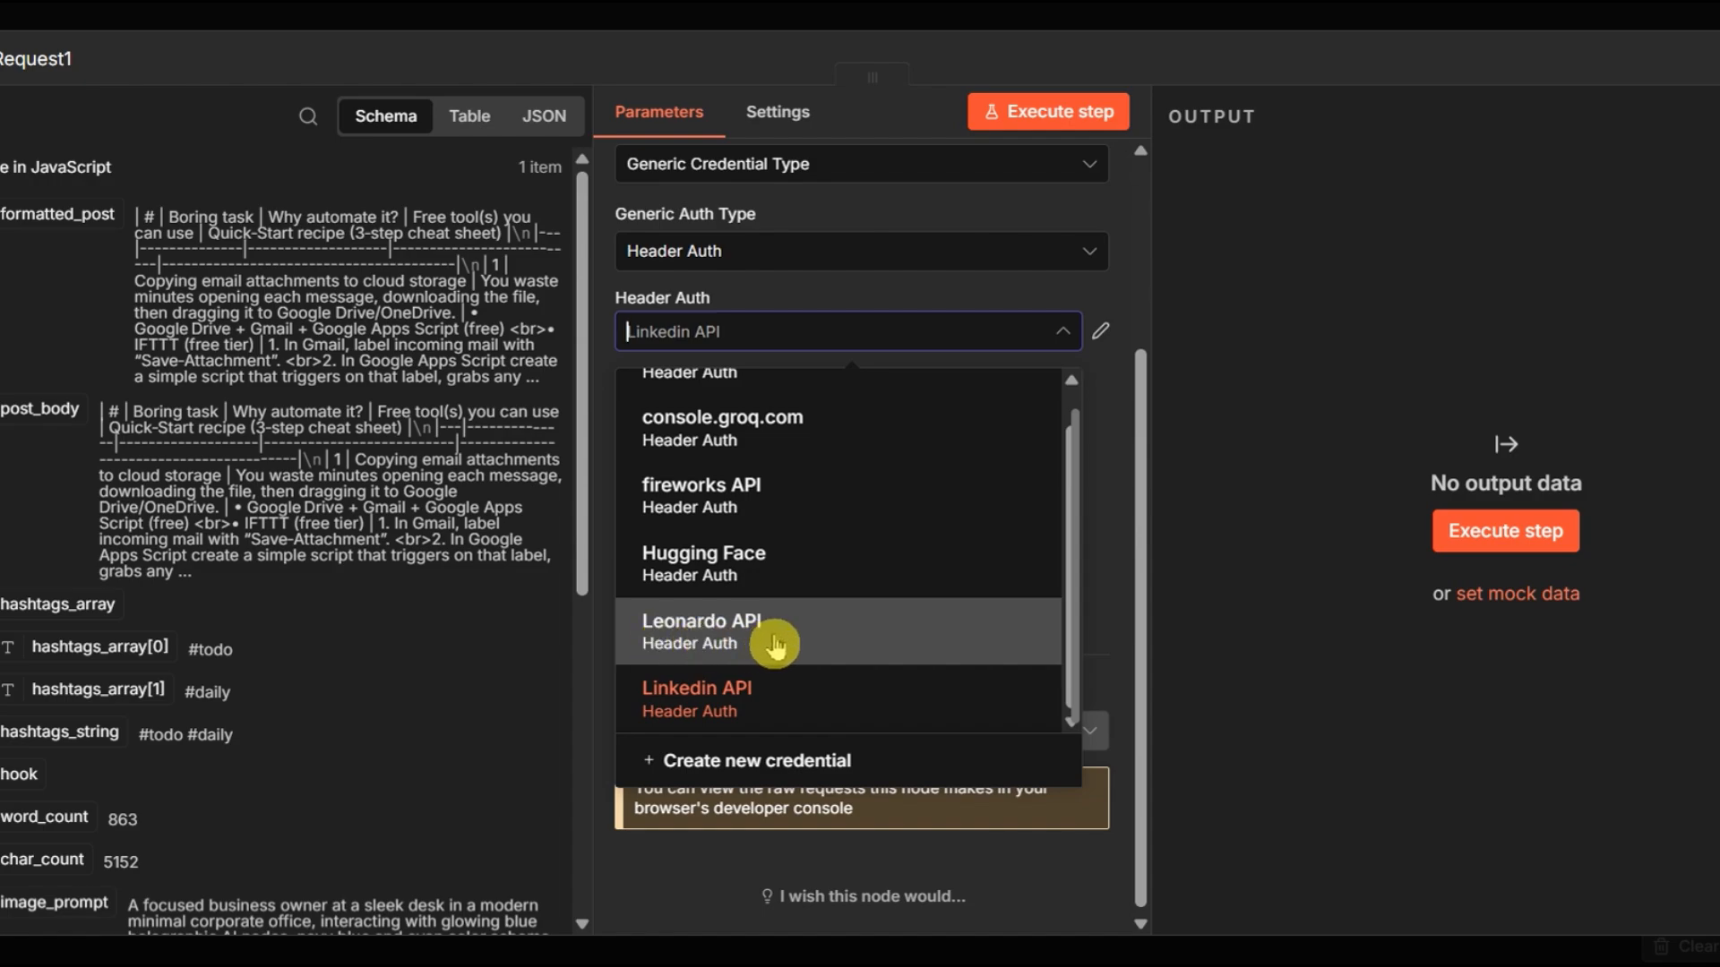
{"action": "left_click", "coordinate": [717, 760]}
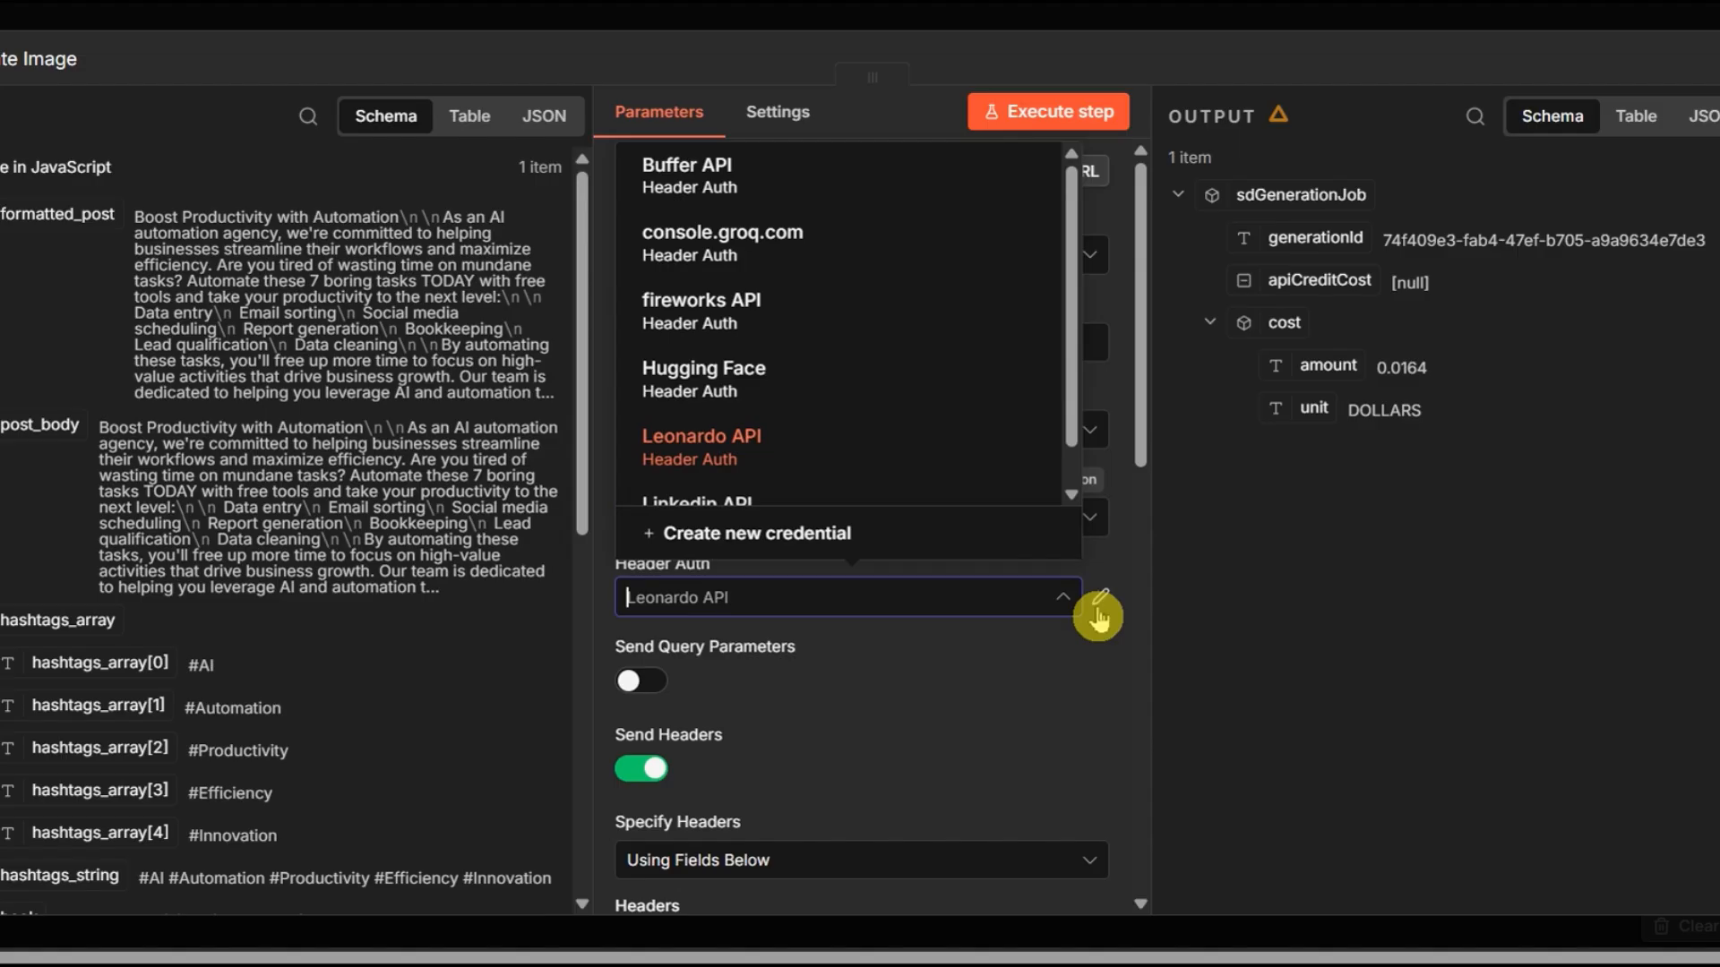
{"action": "left_click", "coordinate": [1104, 608]}
{"action": "double_click", "coordinate": [558, 369]}
{"action": "key", "text": "ctrl+c"}
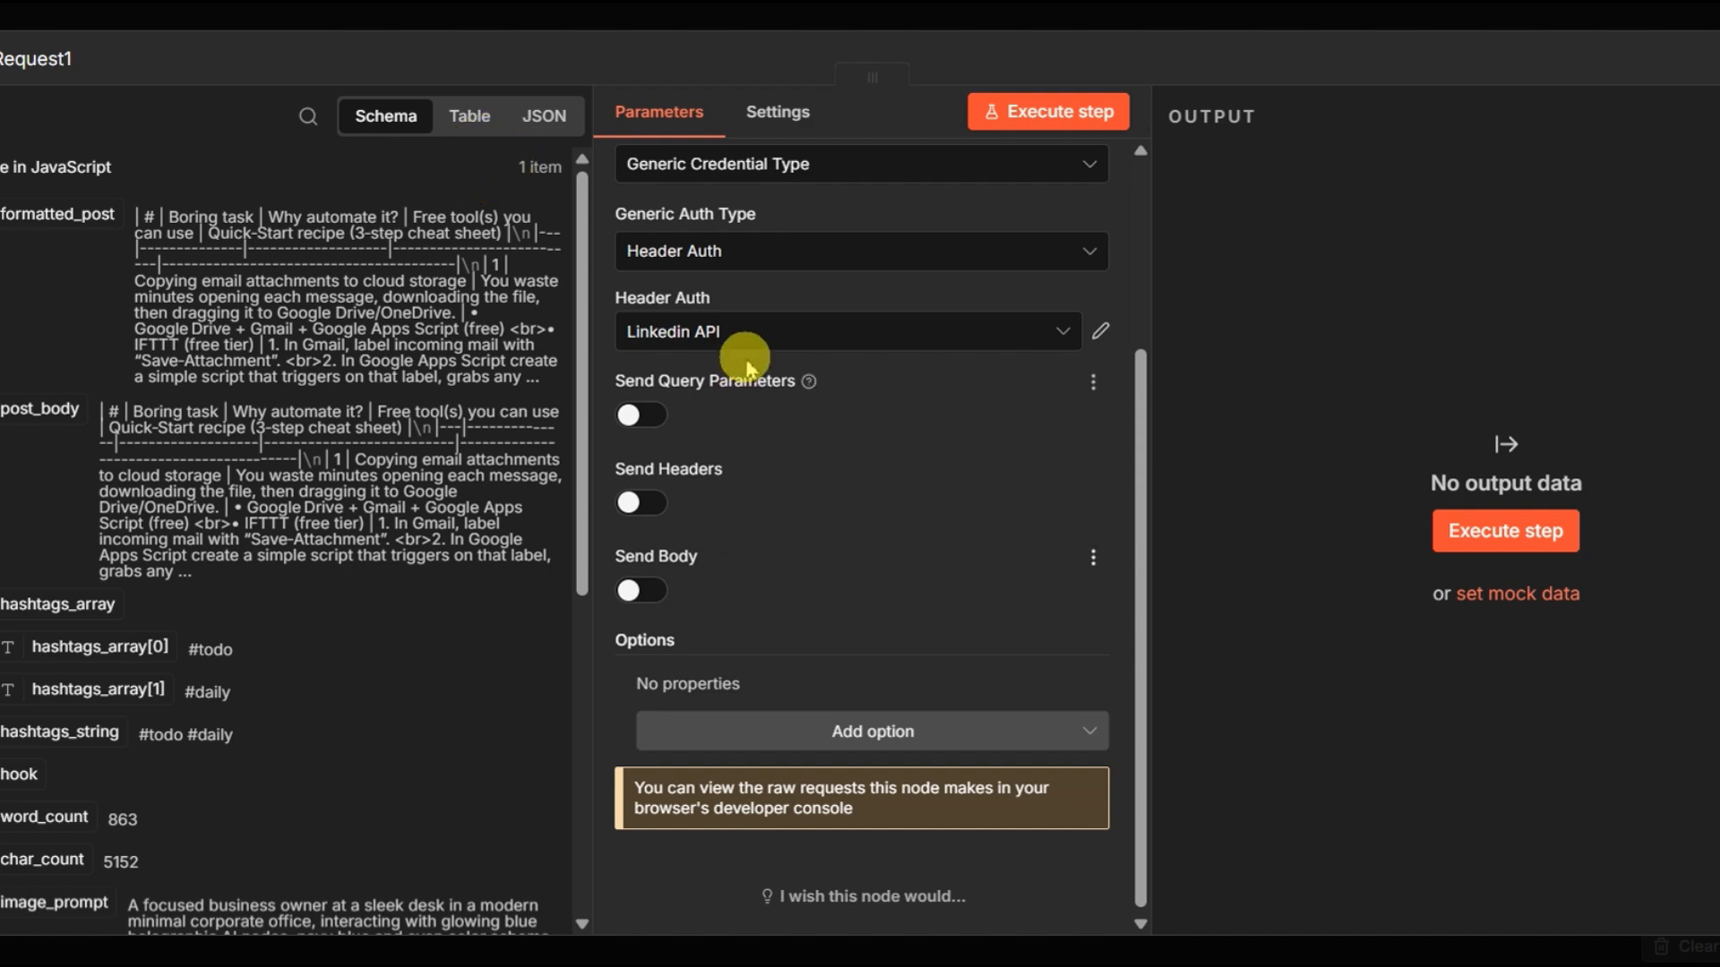
Try to create a new Header Auth credential with the header name Authorization and an expression-based value
{"action": "left_click", "coordinate": [852, 330]}
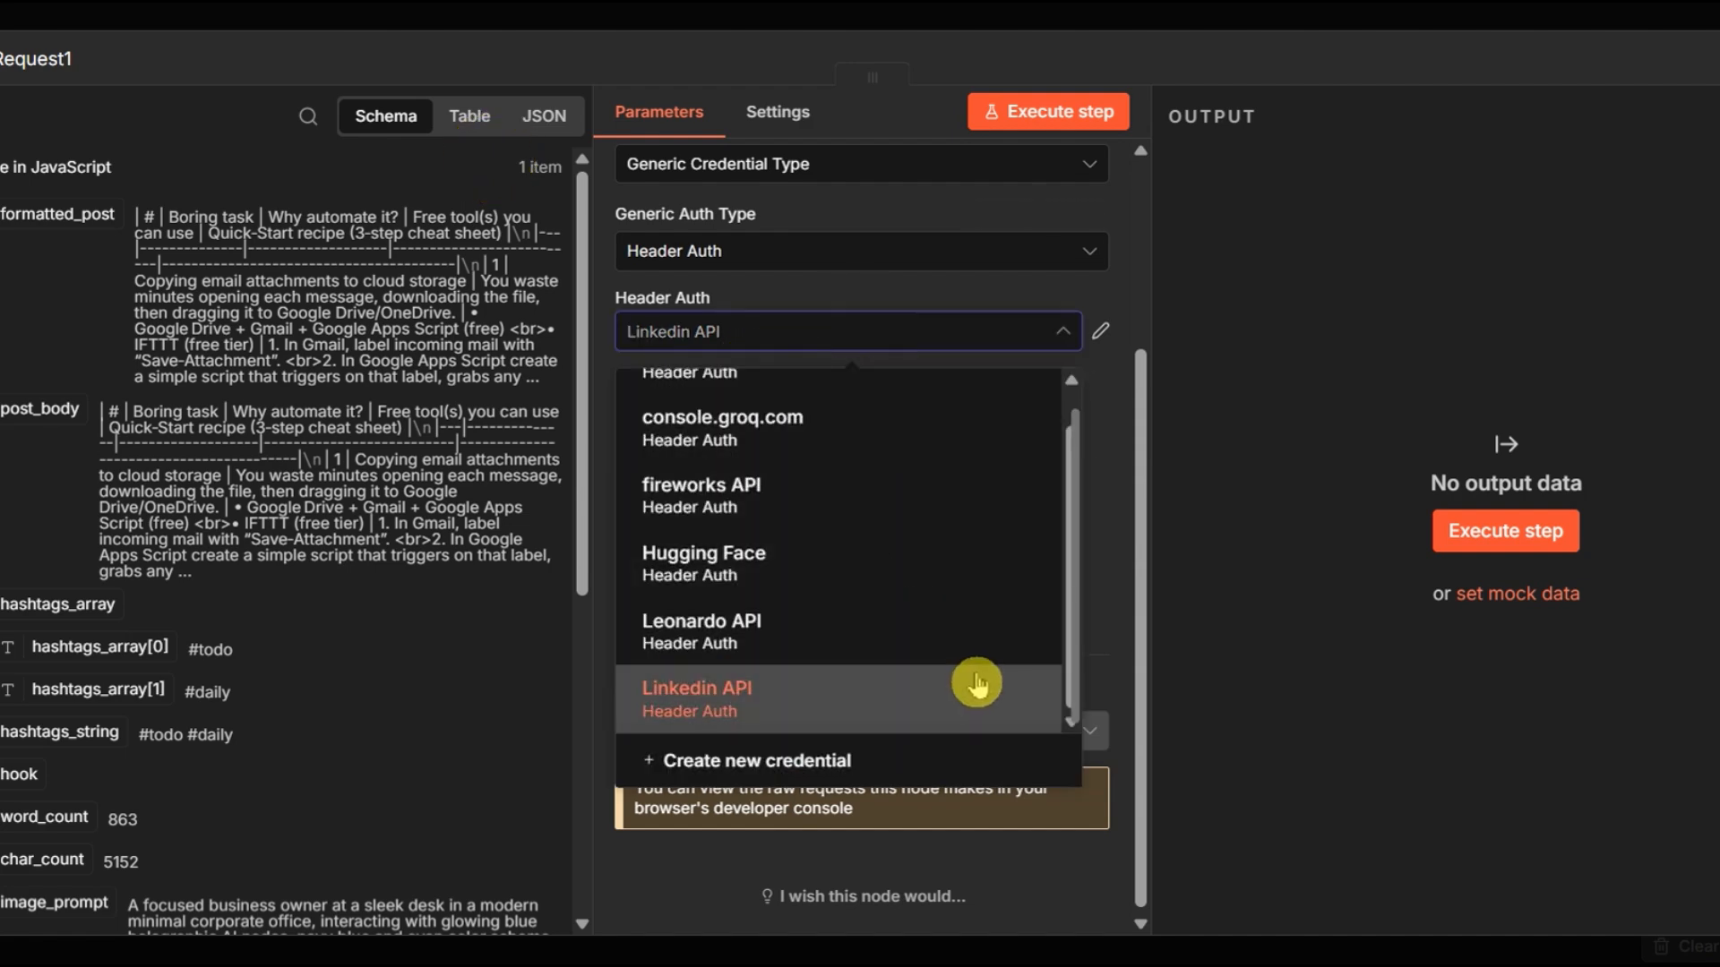
{"action": "left_click", "coordinate": [825, 761]}
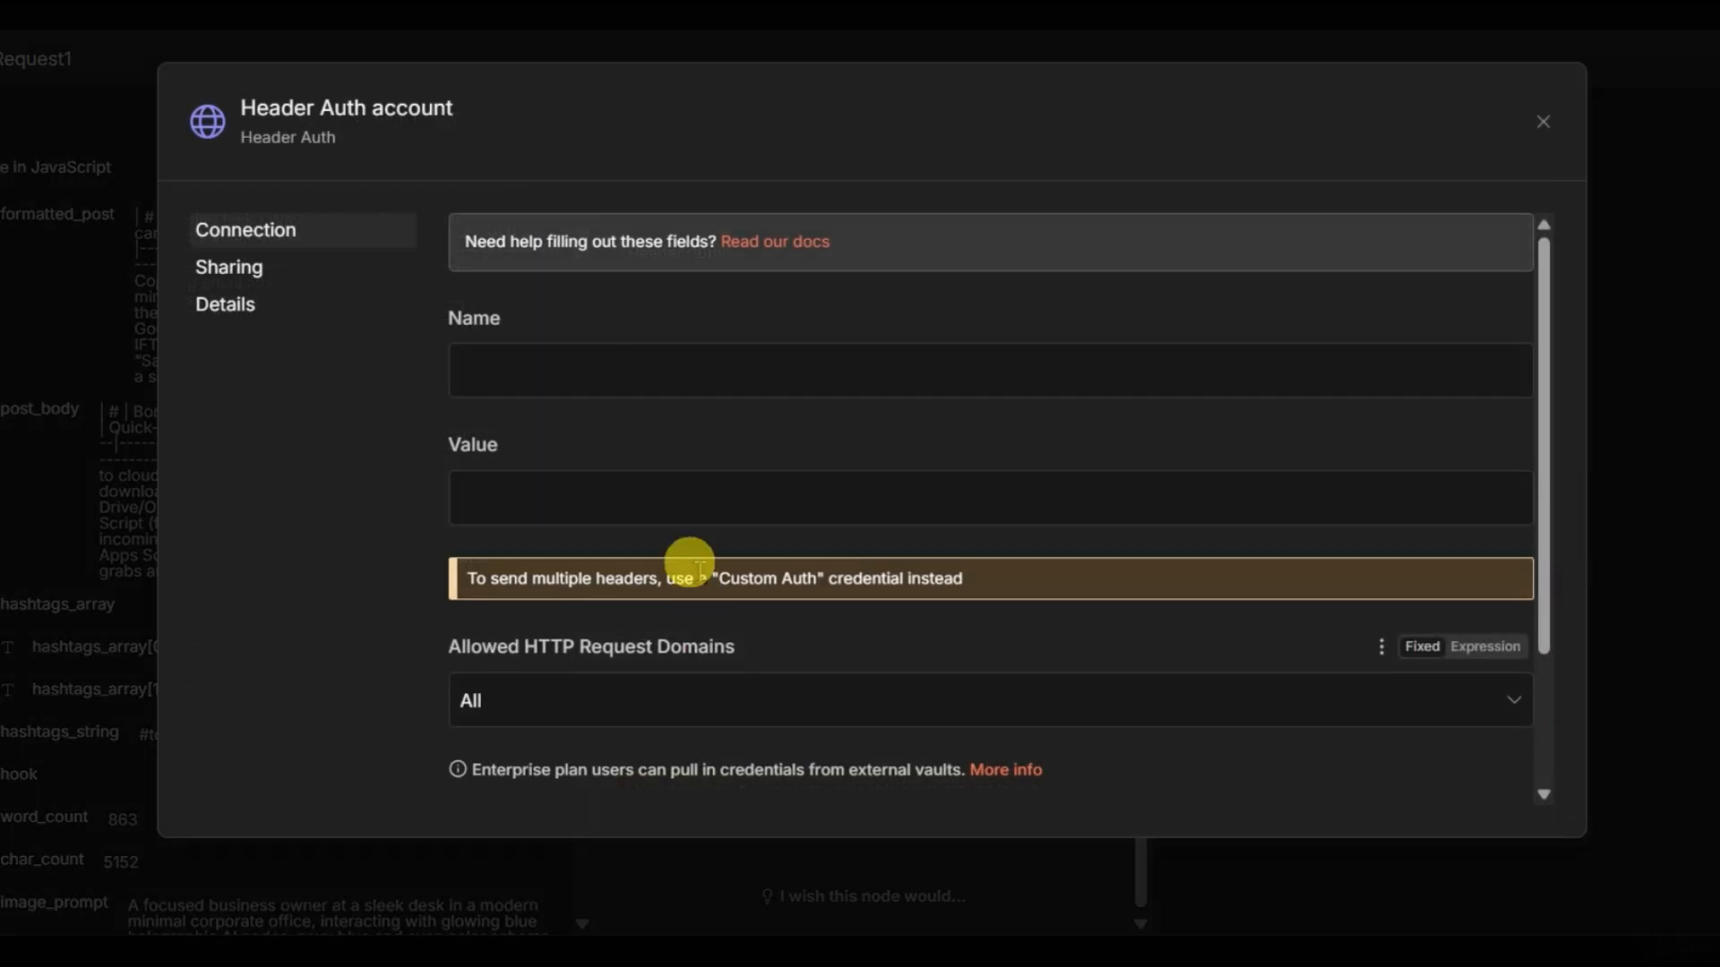
{"action": "left_click", "coordinate": [627, 372]}
{"action": "key", "text": "ctrl+v"}
{"action": "left_click", "coordinate": [629, 498]}
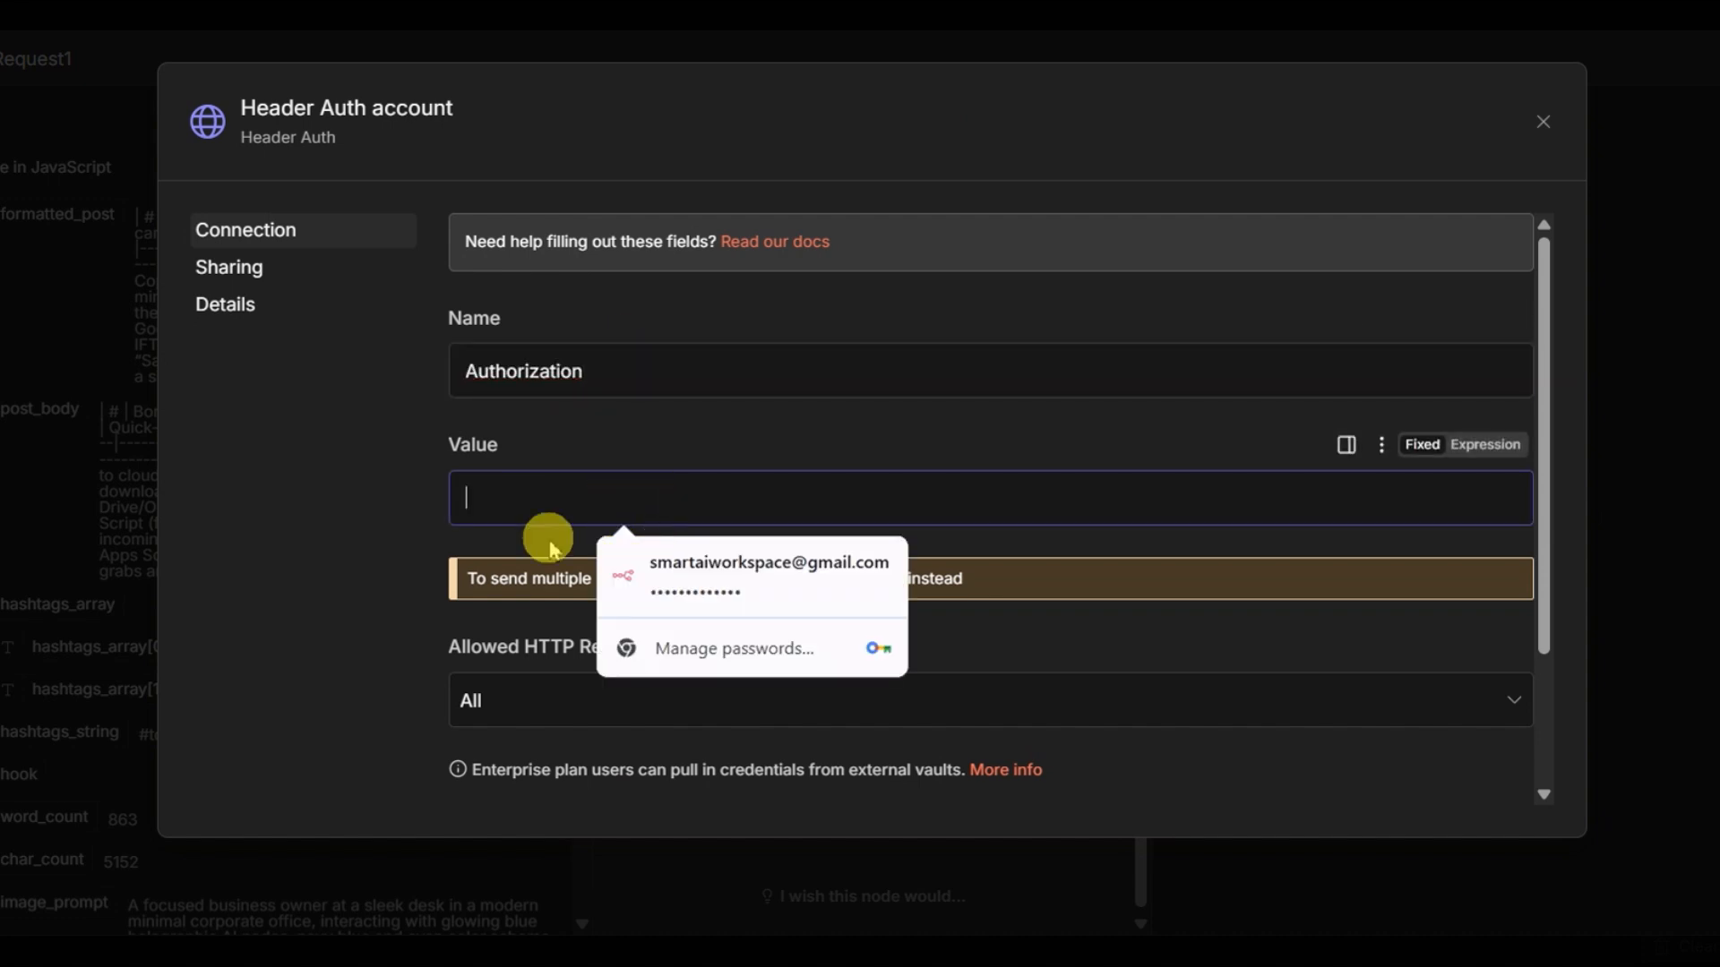
{"action": "left_click", "coordinate": [1489, 448]}
{"action": "key", "text": "Escape"}
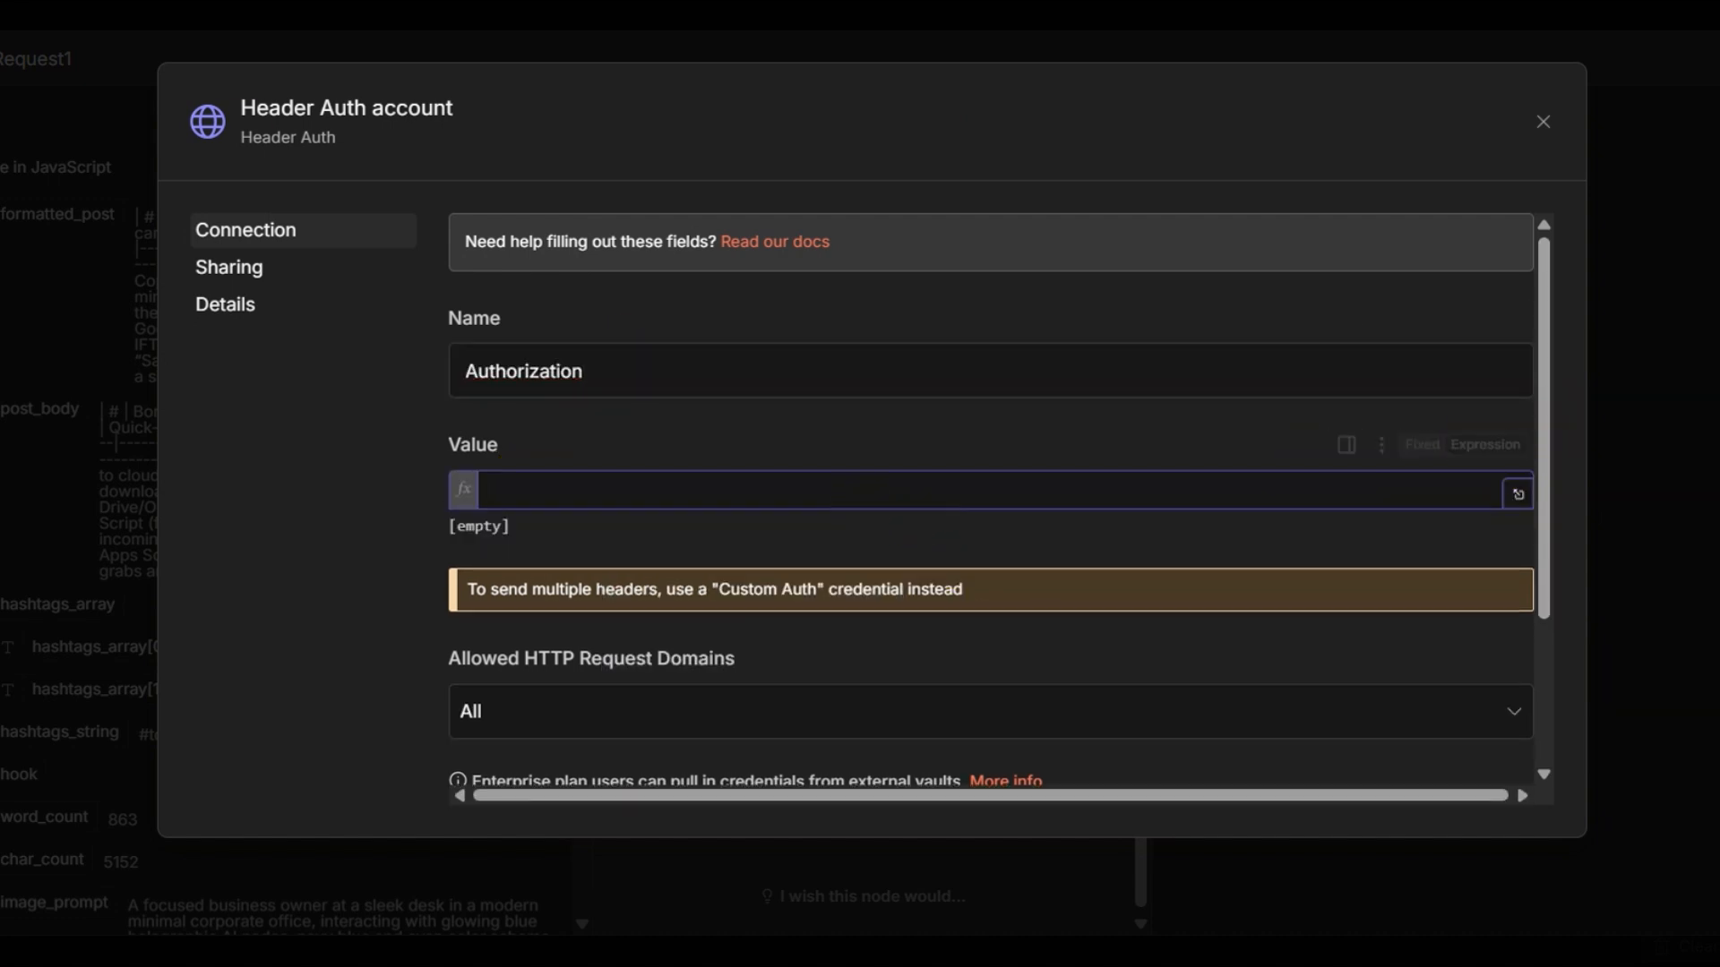
Select the existing Leonardo API credential for the request's header authentication
{"action": "left_click", "coordinate": [793, 350]}
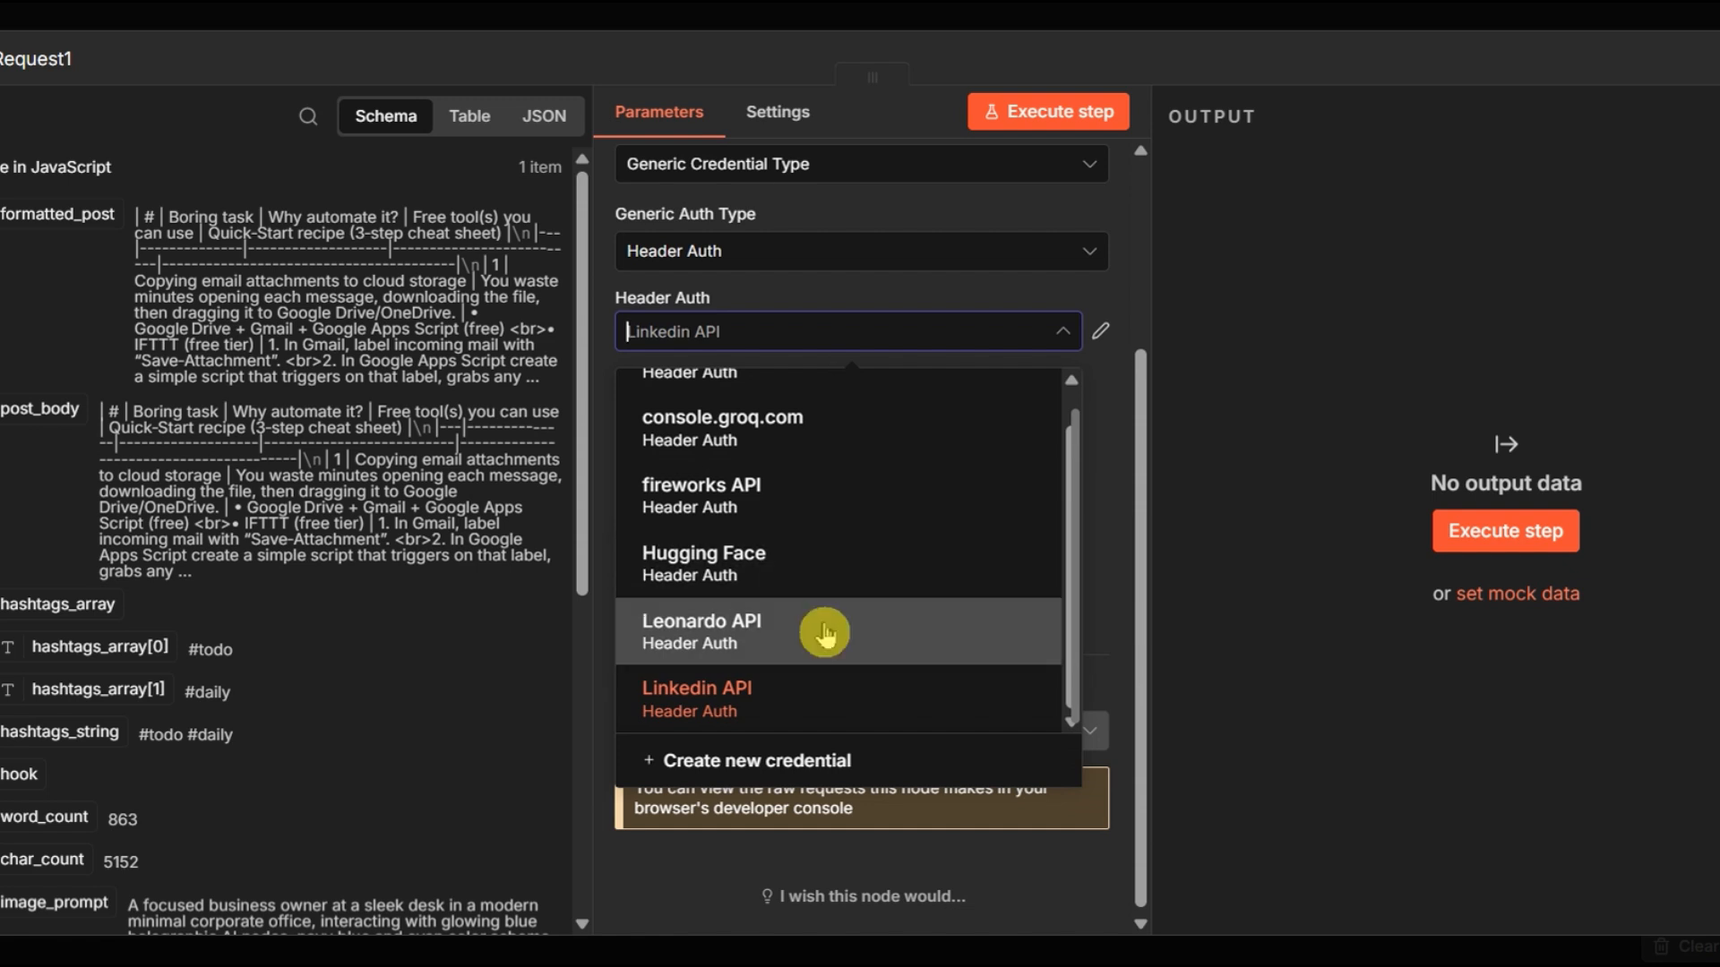
{"action": "left_click", "coordinate": [753, 638]}
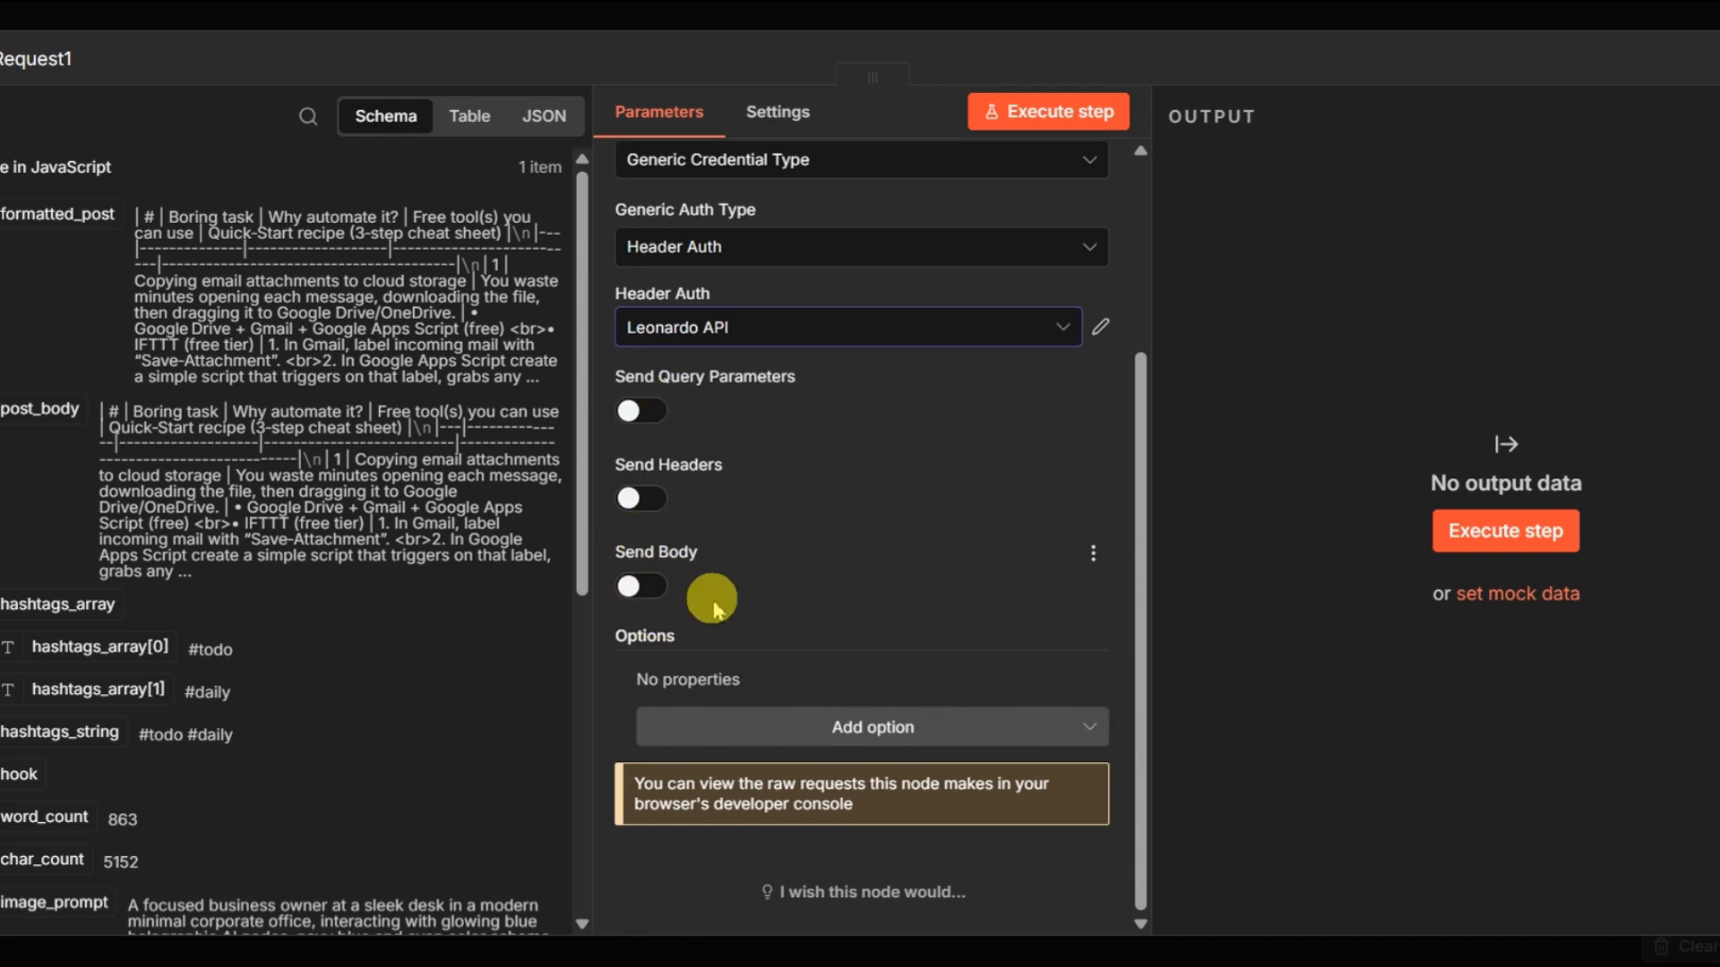
Turn on sending headers and add a Content-Type header with the value application/json
{"action": "left_click", "coordinate": [641, 587]}
{"action": "left_click", "coordinate": [641, 498]}
{"action": "scroll", "coordinate": [672, 582], "scroll_direction": "down", "scroll_amount": 2}
{"action": "left_click", "coordinate": [707, 586]}
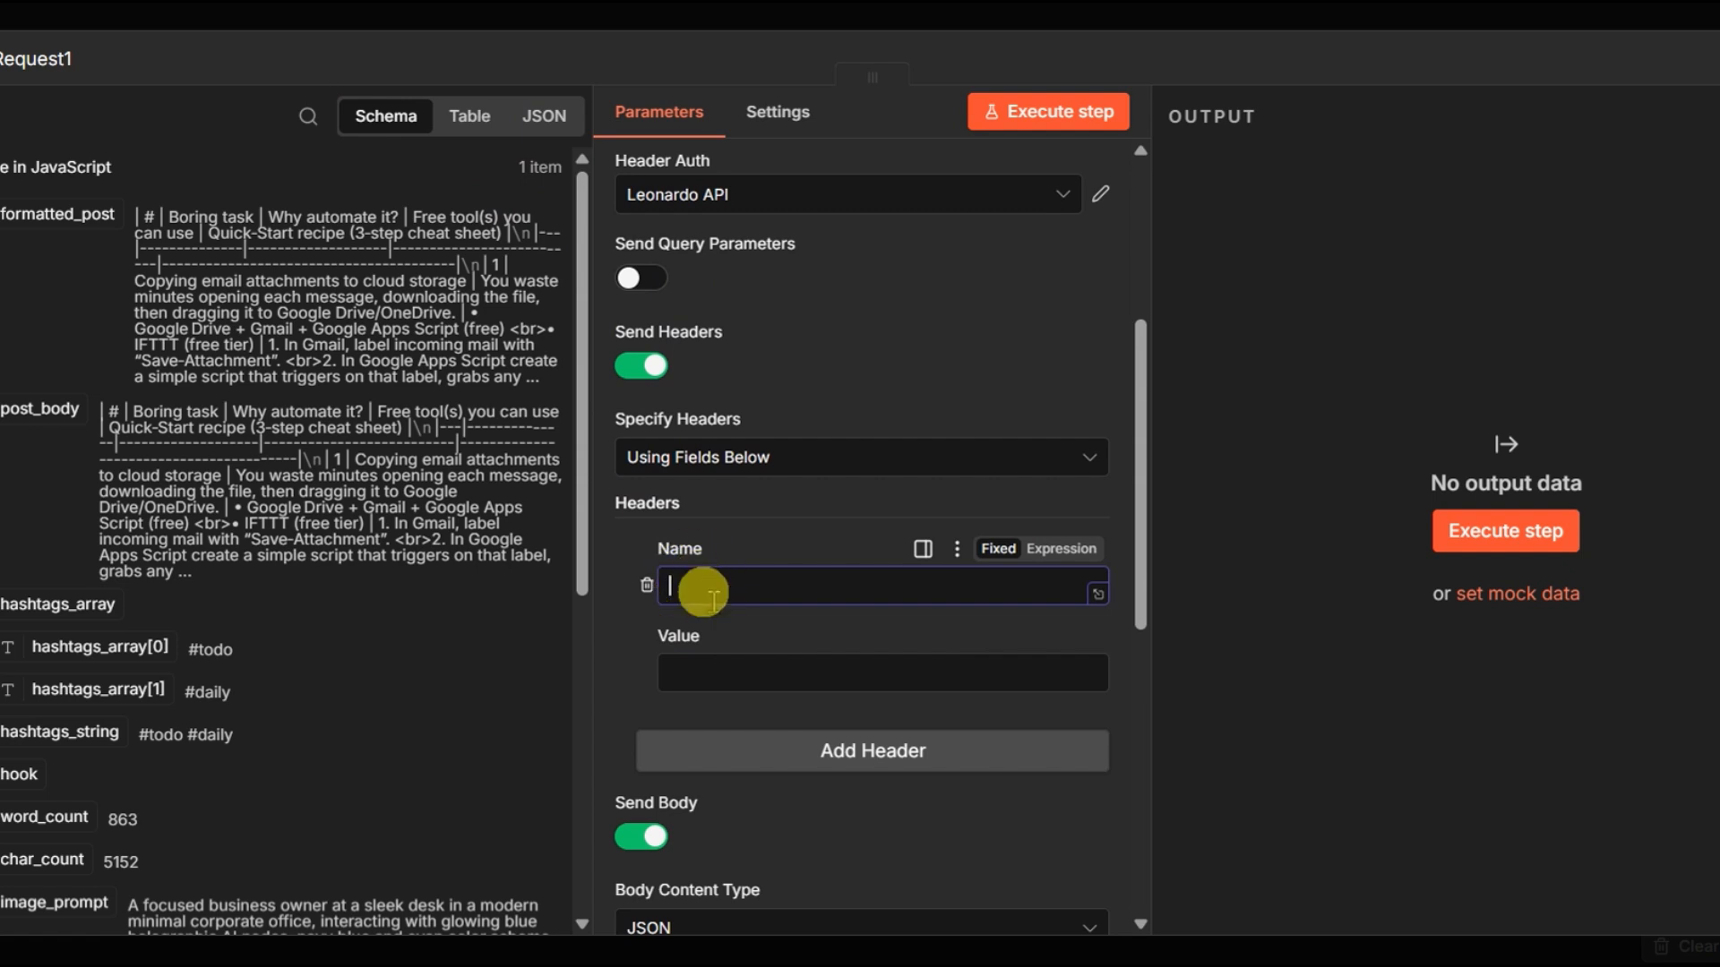
{"action": "type", "text": "Content-Type"}
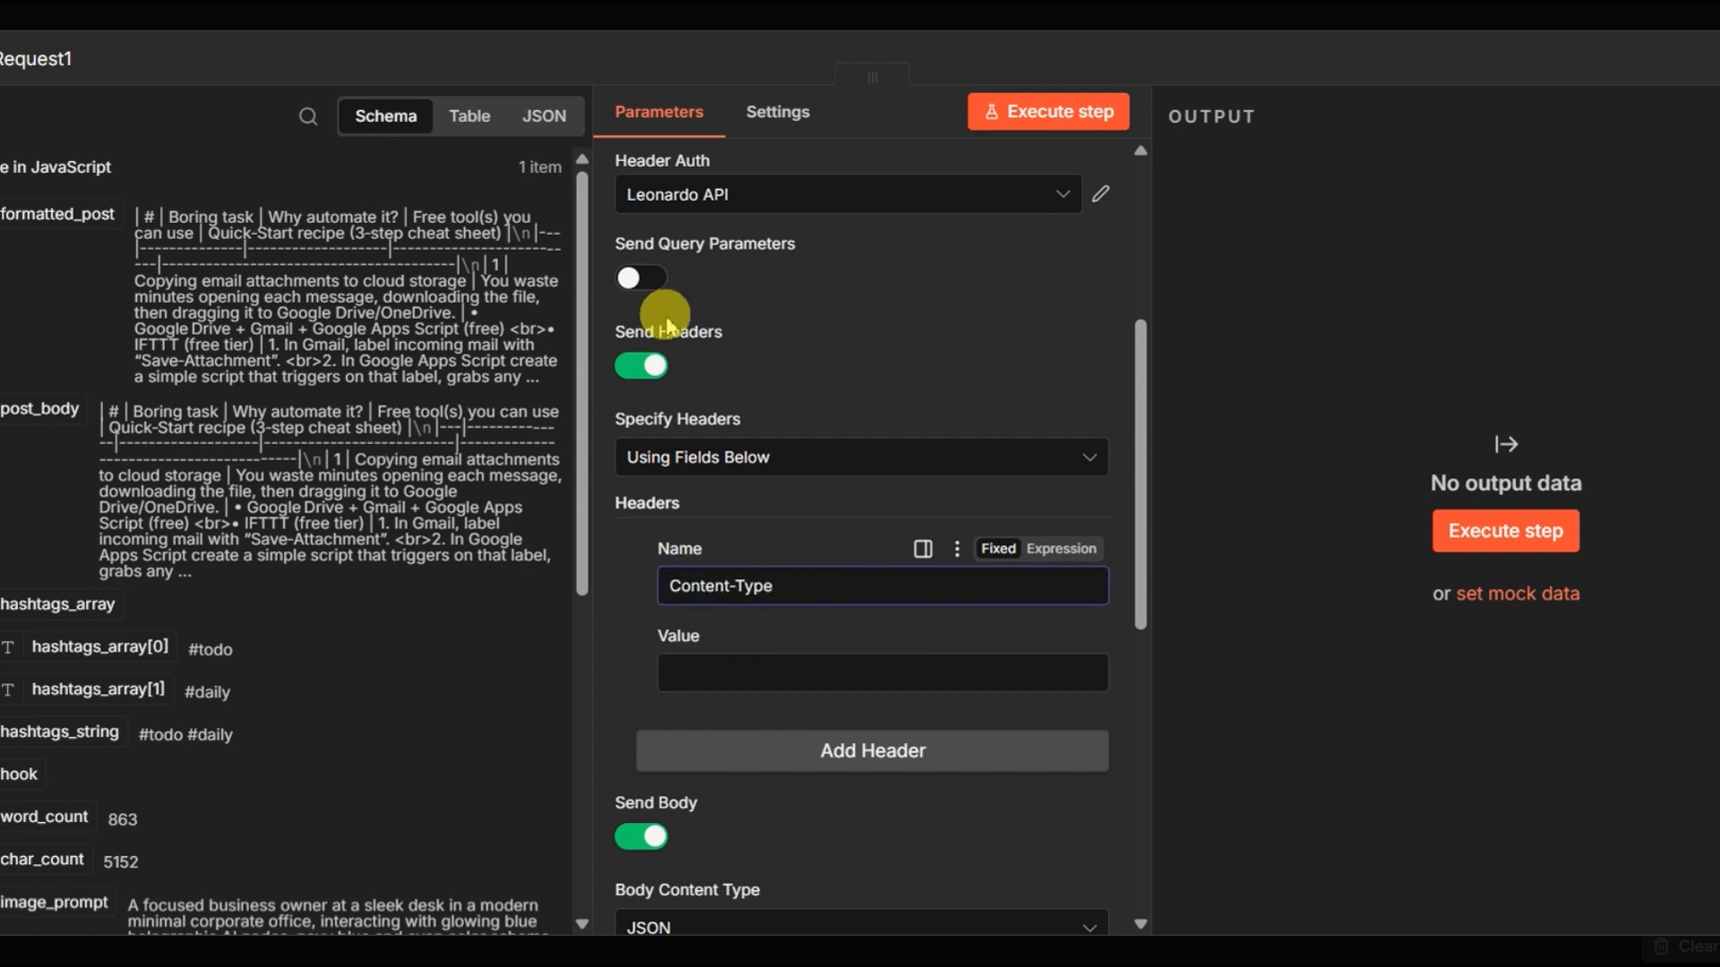
{"action": "left_click", "coordinate": [641, 835]}
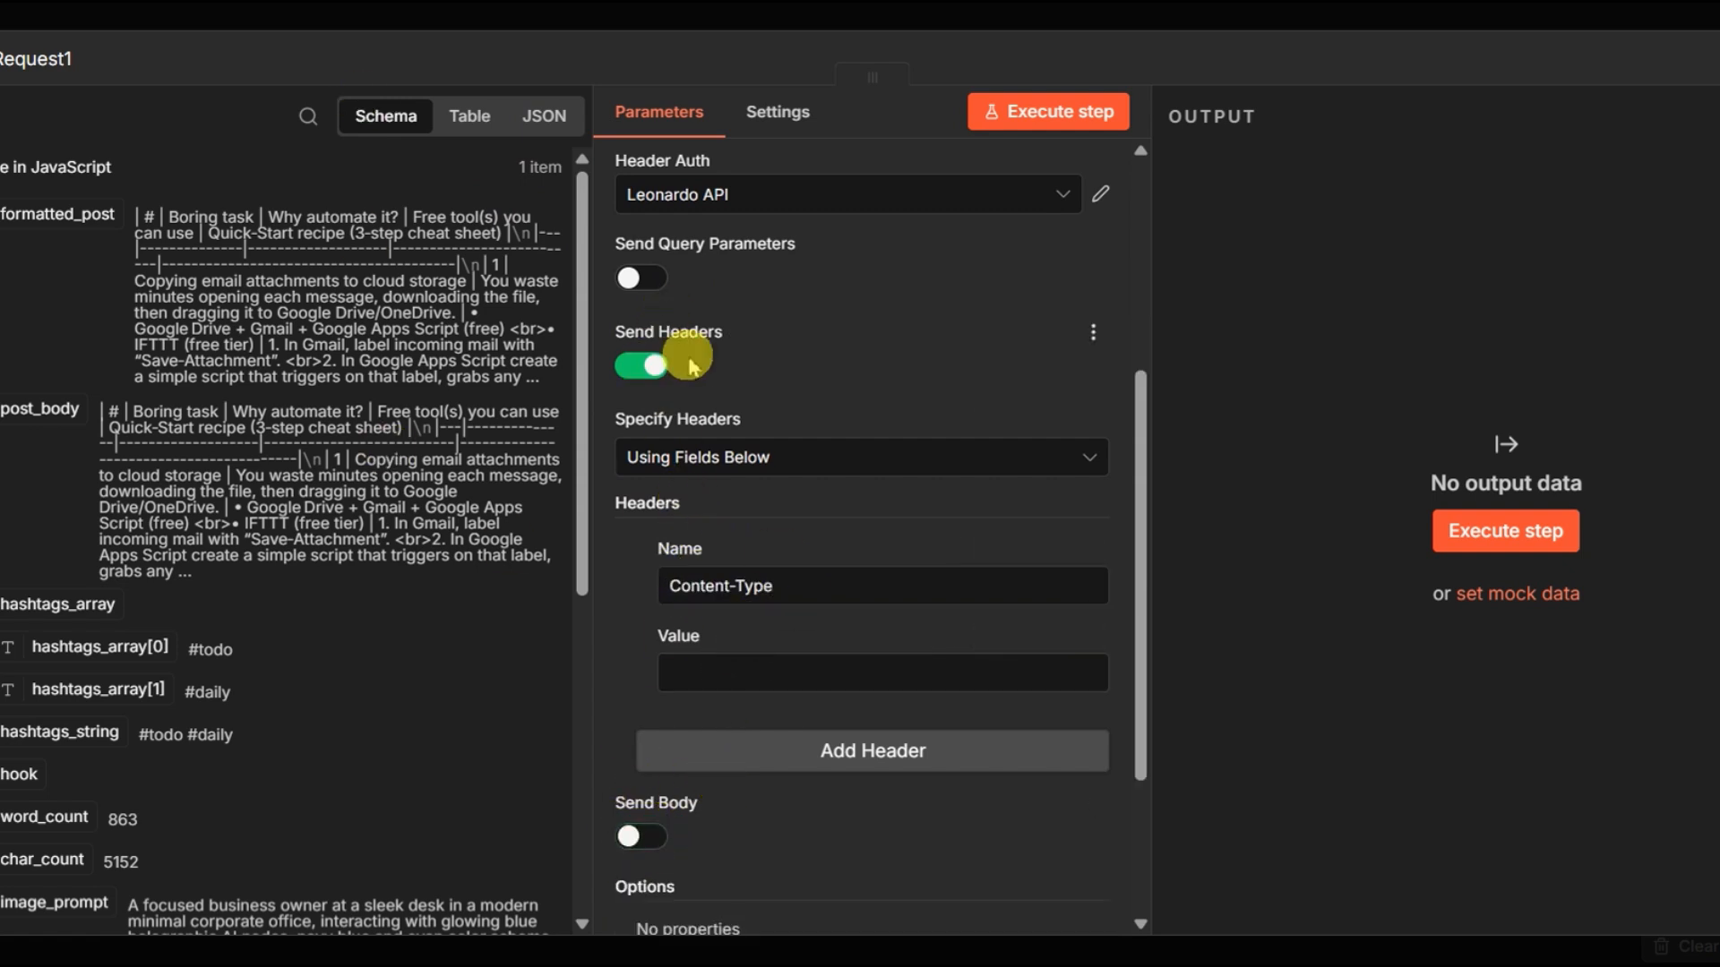
{"action": "left_click_drag", "start_coordinate": [787, 584], "coordinate": [653, 583]}
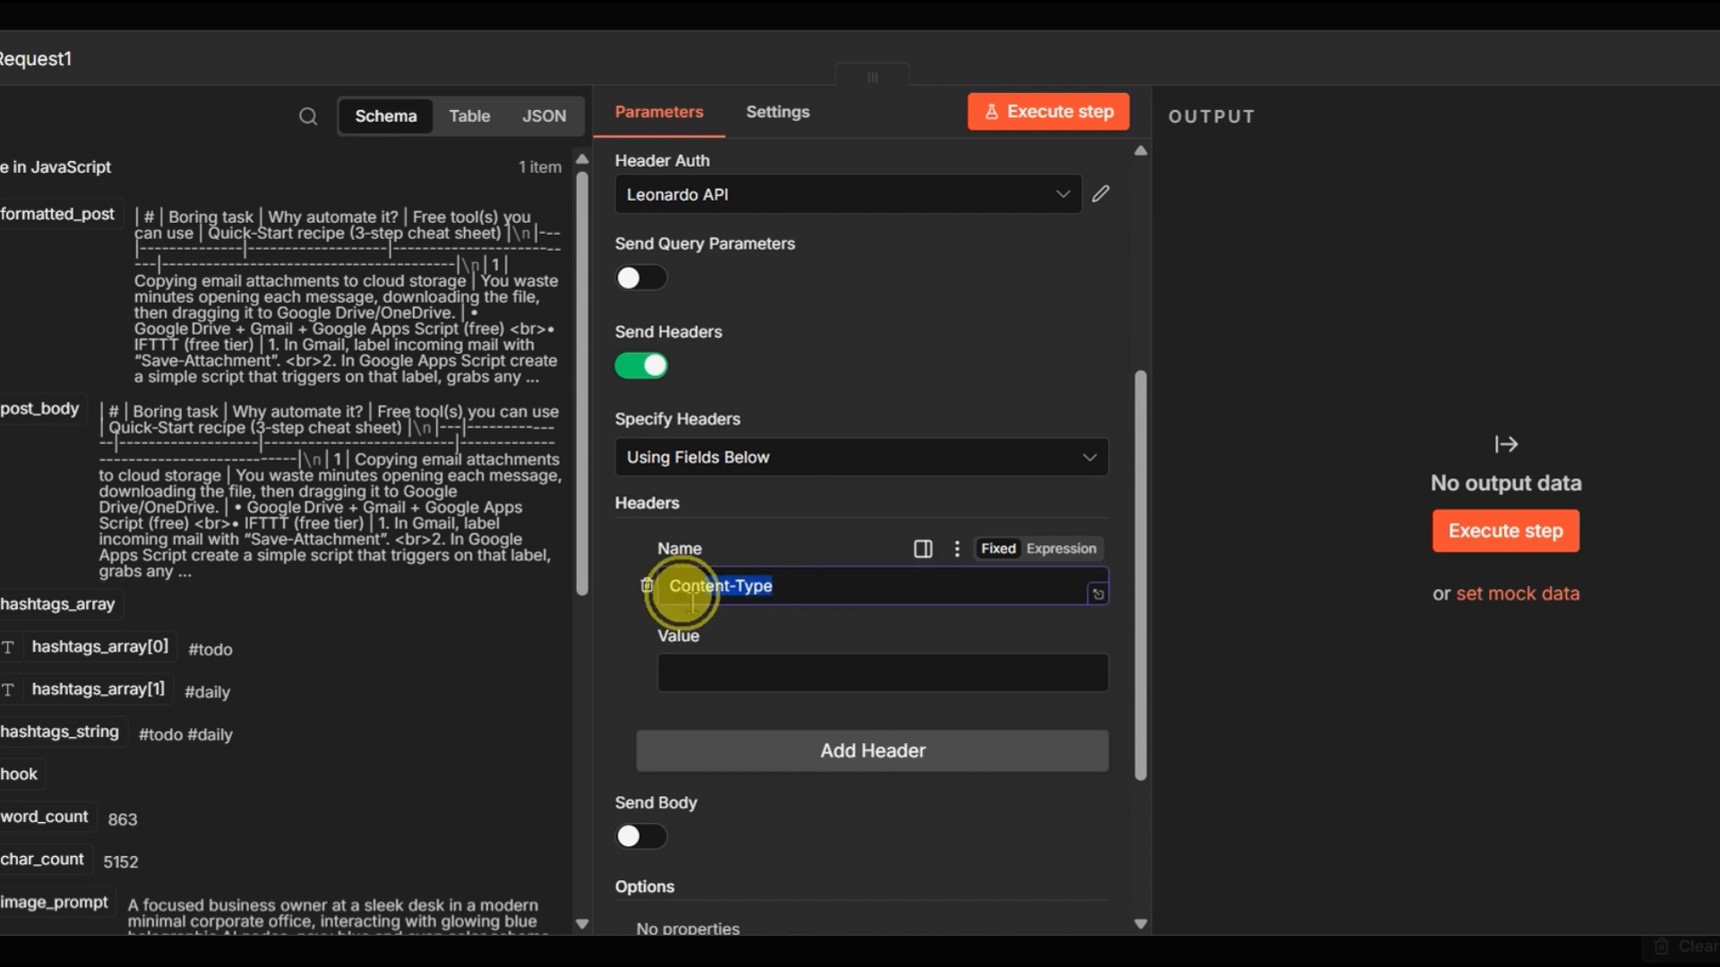
{"action": "left_click", "coordinate": [742, 669]}
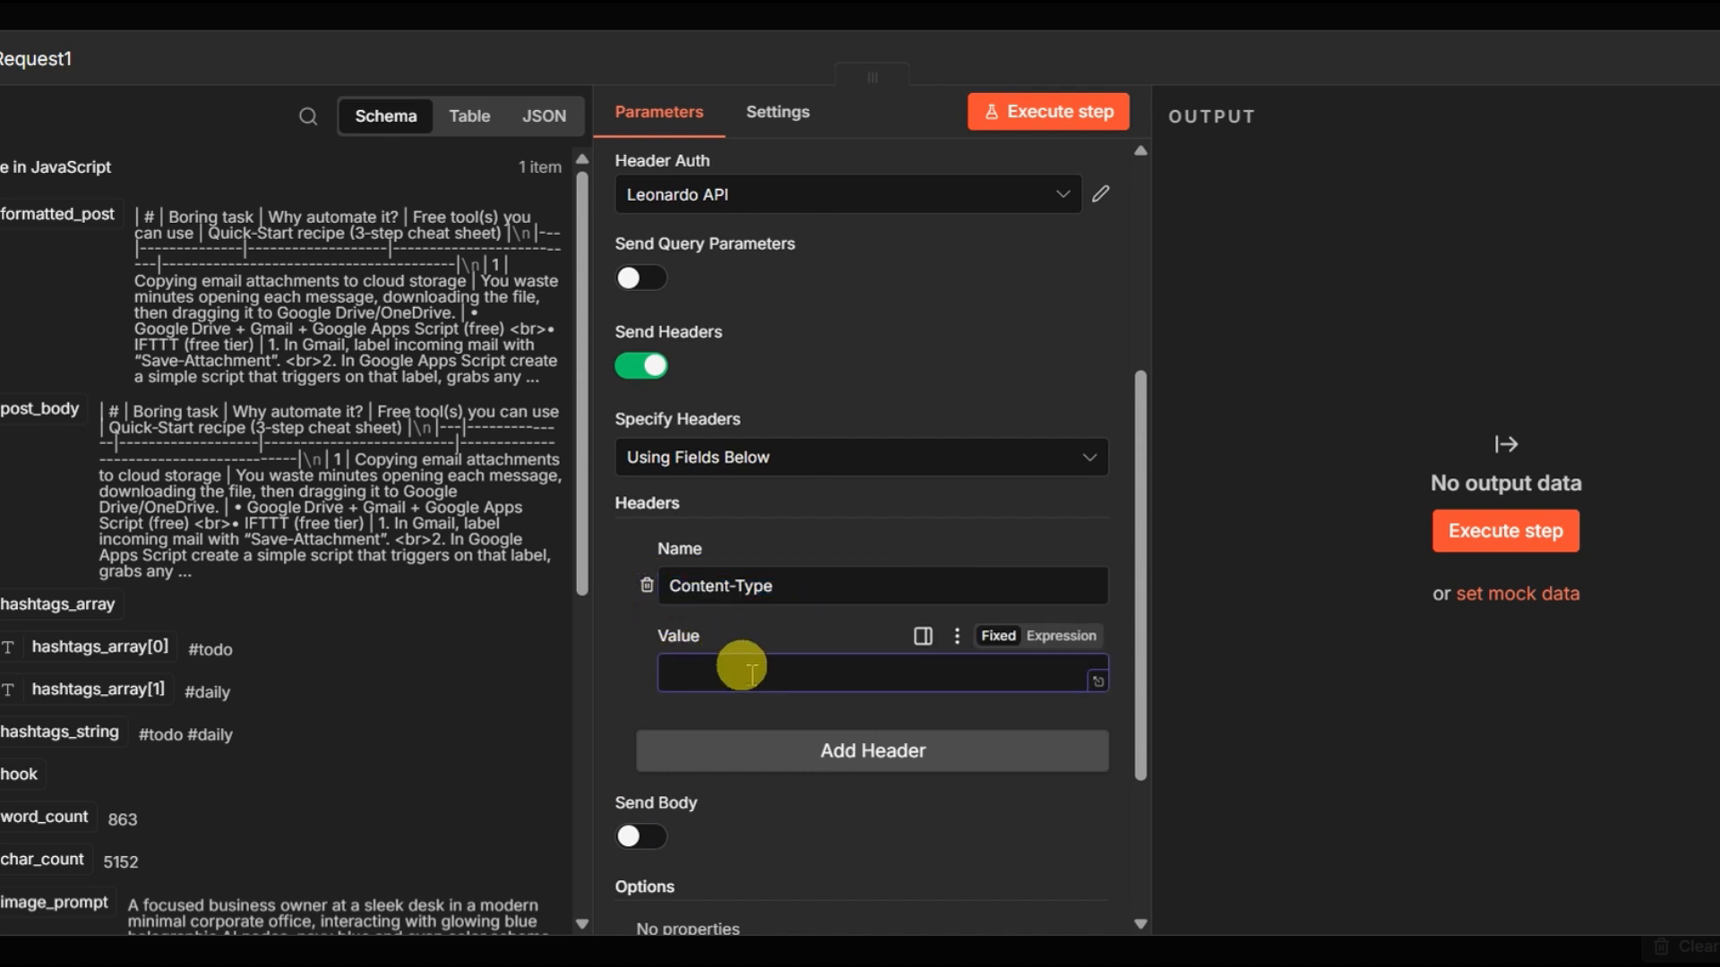
Turn on sending a JSON body and specify it using JSON
{"action": "scroll", "coordinate": [759, 687], "scroll_direction": "down", "scroll_amount": 3}
{"action": "left_click", "coordinate": [642, 584]}
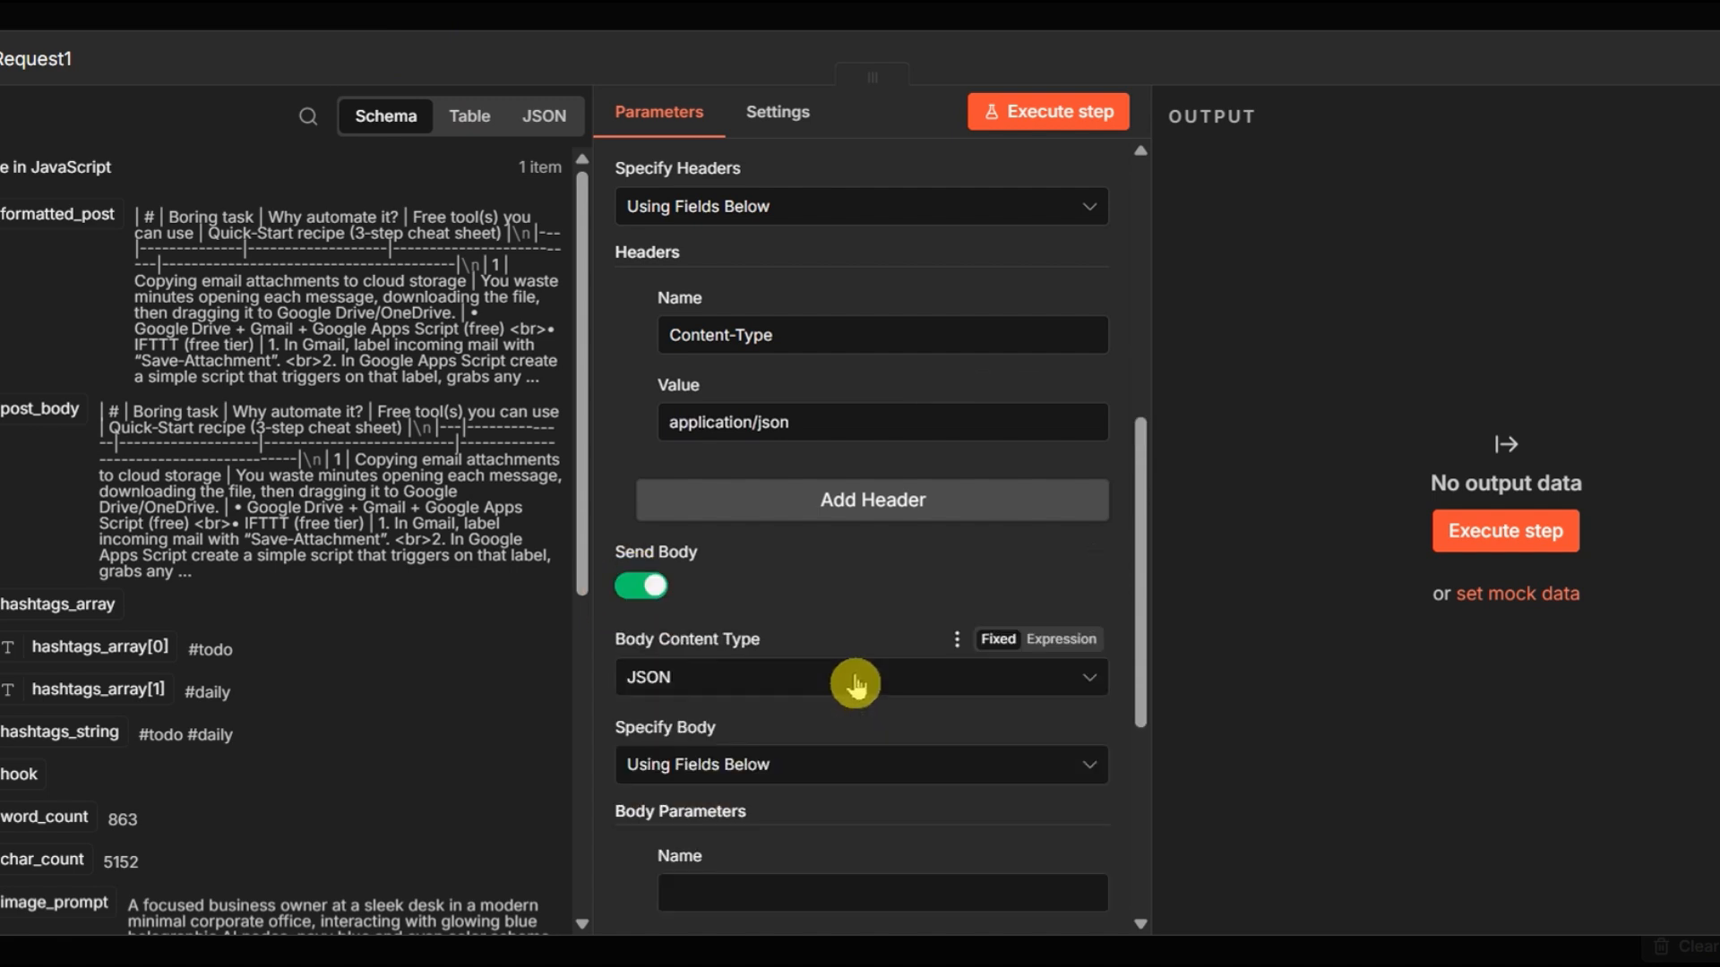
{"action": "scroll", "coordinate": [806, 583], "scroll_direction": "down", "scroll_amount": 3}
{"action": "left_click", "coordinate": [771, 505]}
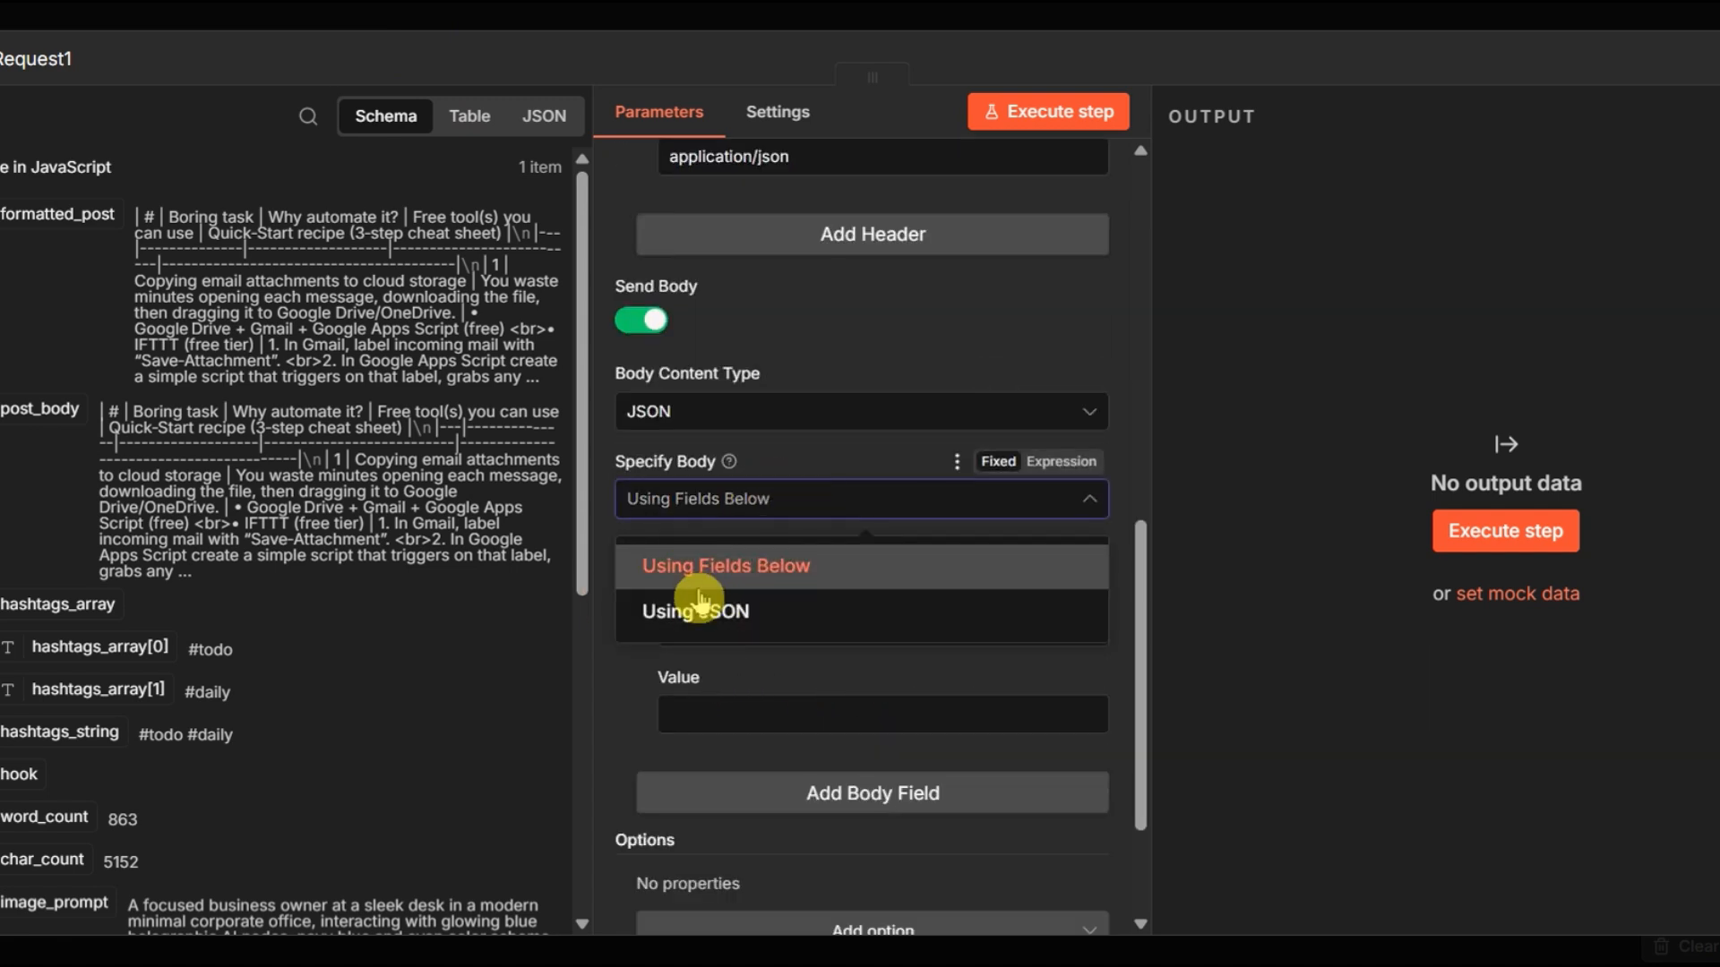
{"action": "left_click", "coordinate": [730, 627]}
{"action": "scroll", "coordinate": [703, 544], "scroll_direction": "down", "scroll_amount": 1}
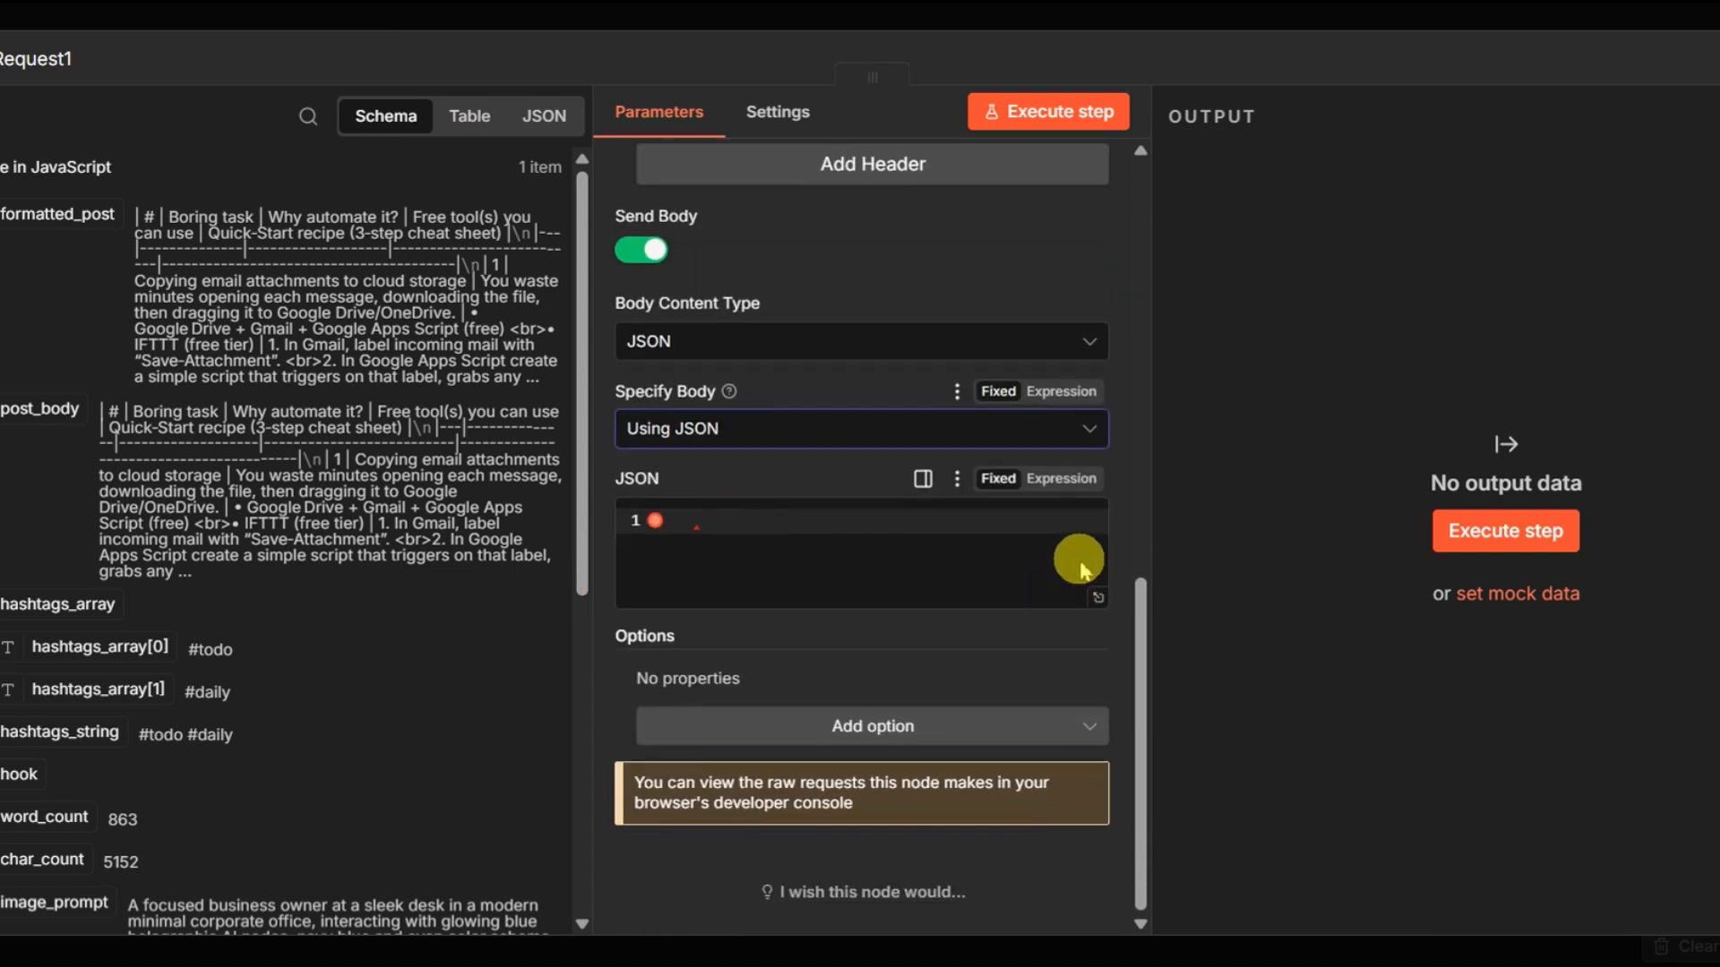
Enter a JSON body expression with prompt, negative_prompt, modelId ac614f96-1082-45bf-be9d-757f2d31c174, width and height 1024, num_images 1, guidance_scale 7, num_inference_steps 30 and public false
{"action": "left_click", "coordinate": [1065, 498]}
{"action": "left_click", "coordinate": [1107, 607]}
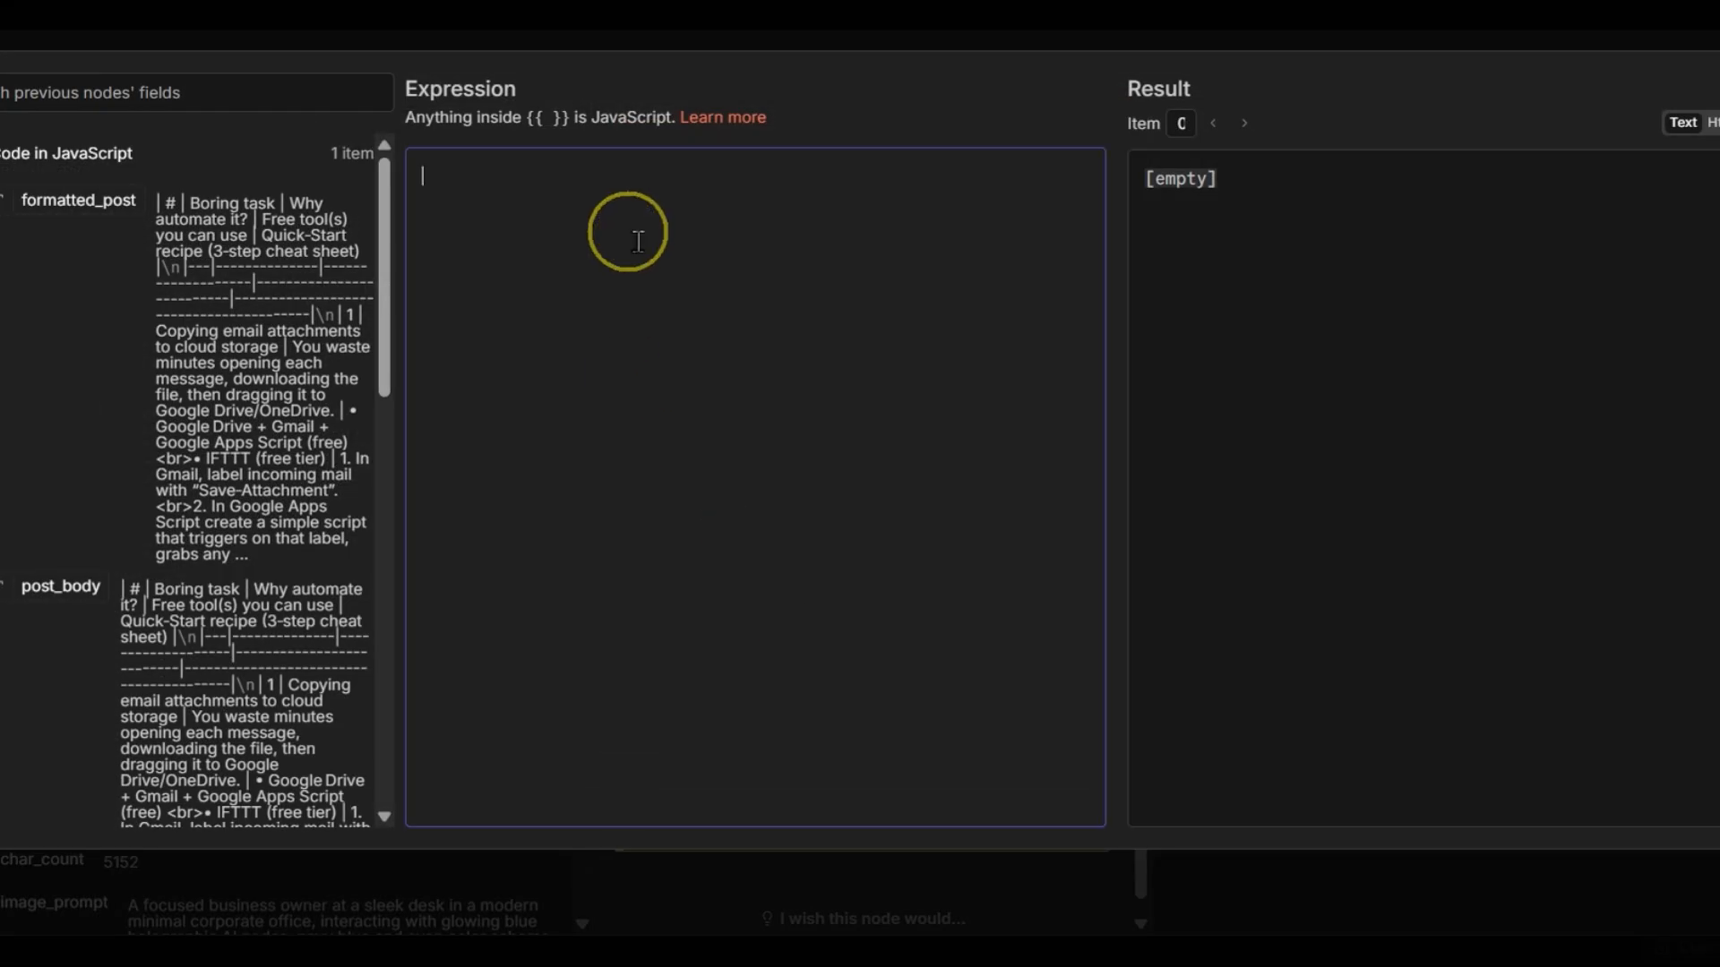
{"action": "type", "text": "{   \"prompt\": \"{{$json.image_prompt}}\",   \"negative_prompt\": \"{{$json.negative_prompt}}\",   \"modelId\": \"ac614f96-1082-45bf-be9d-757f2d31c174\",   \"width\": 1024,   \"height\": 1024,   \"num_images\": 1,   \"guidance_scale\": 7,   \"num_inference_steps\": 30,   \"public\": false }"}
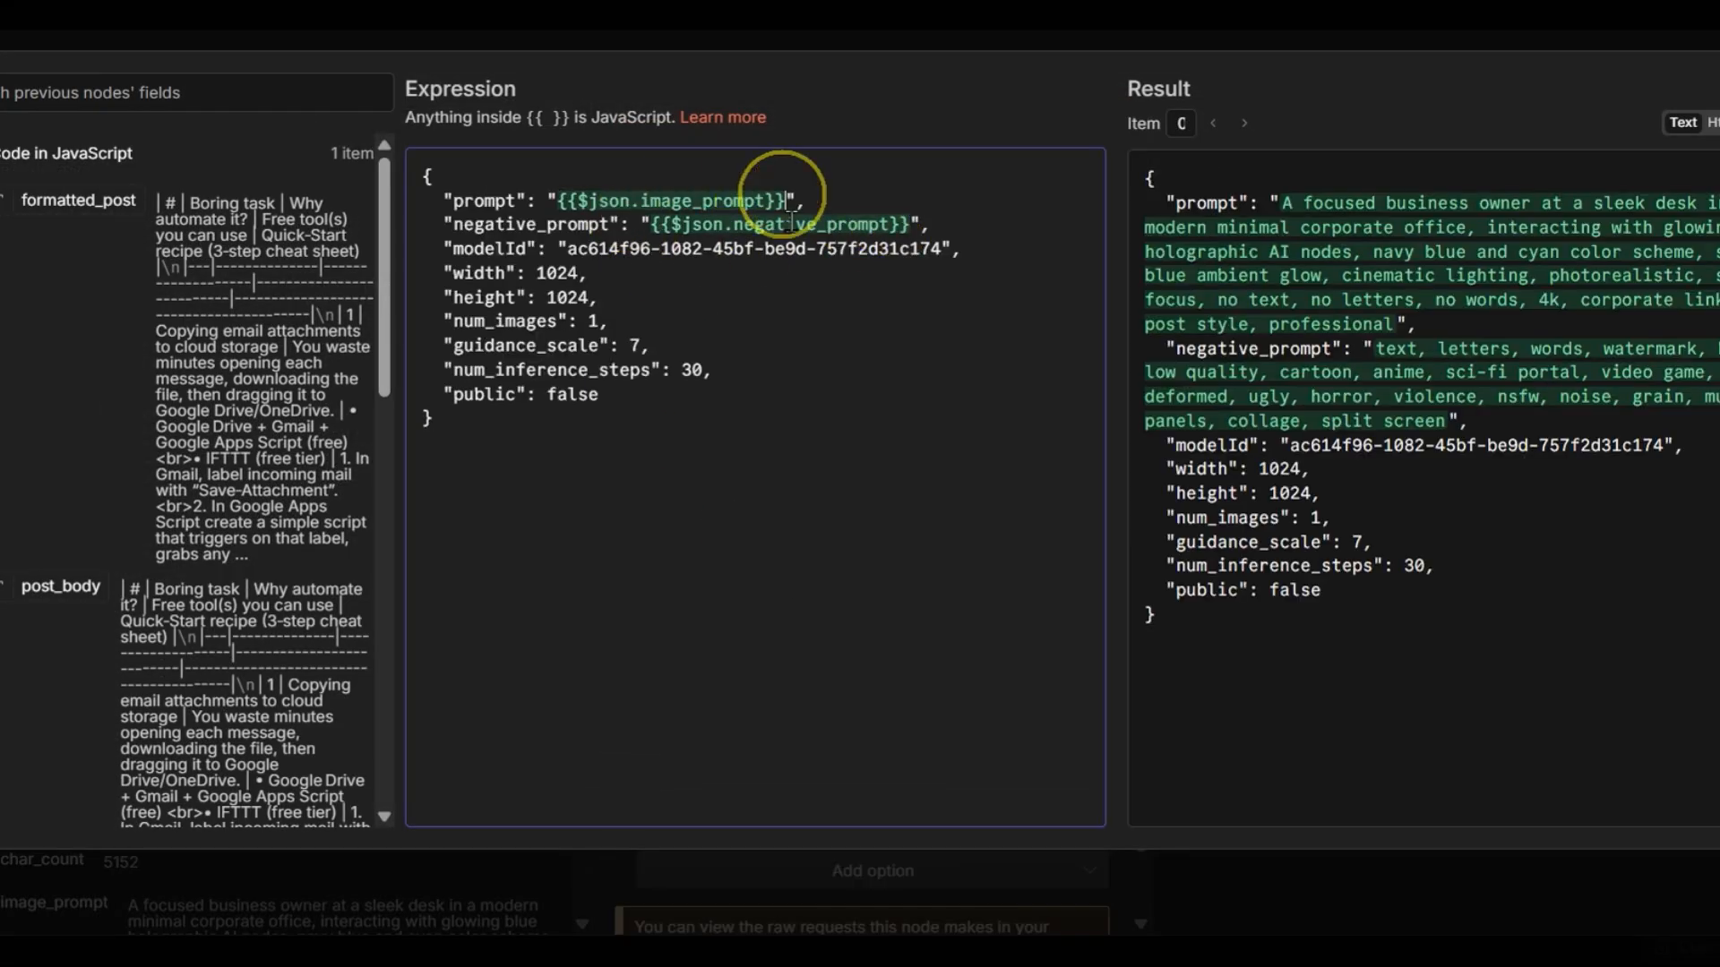
Clear the expressions inside the quotes of the prompt and negative_prompt values in the JSON body
{"action": "left_click_drag", "start_coordinate": [788, 200], "coordinate": [574, 190]}
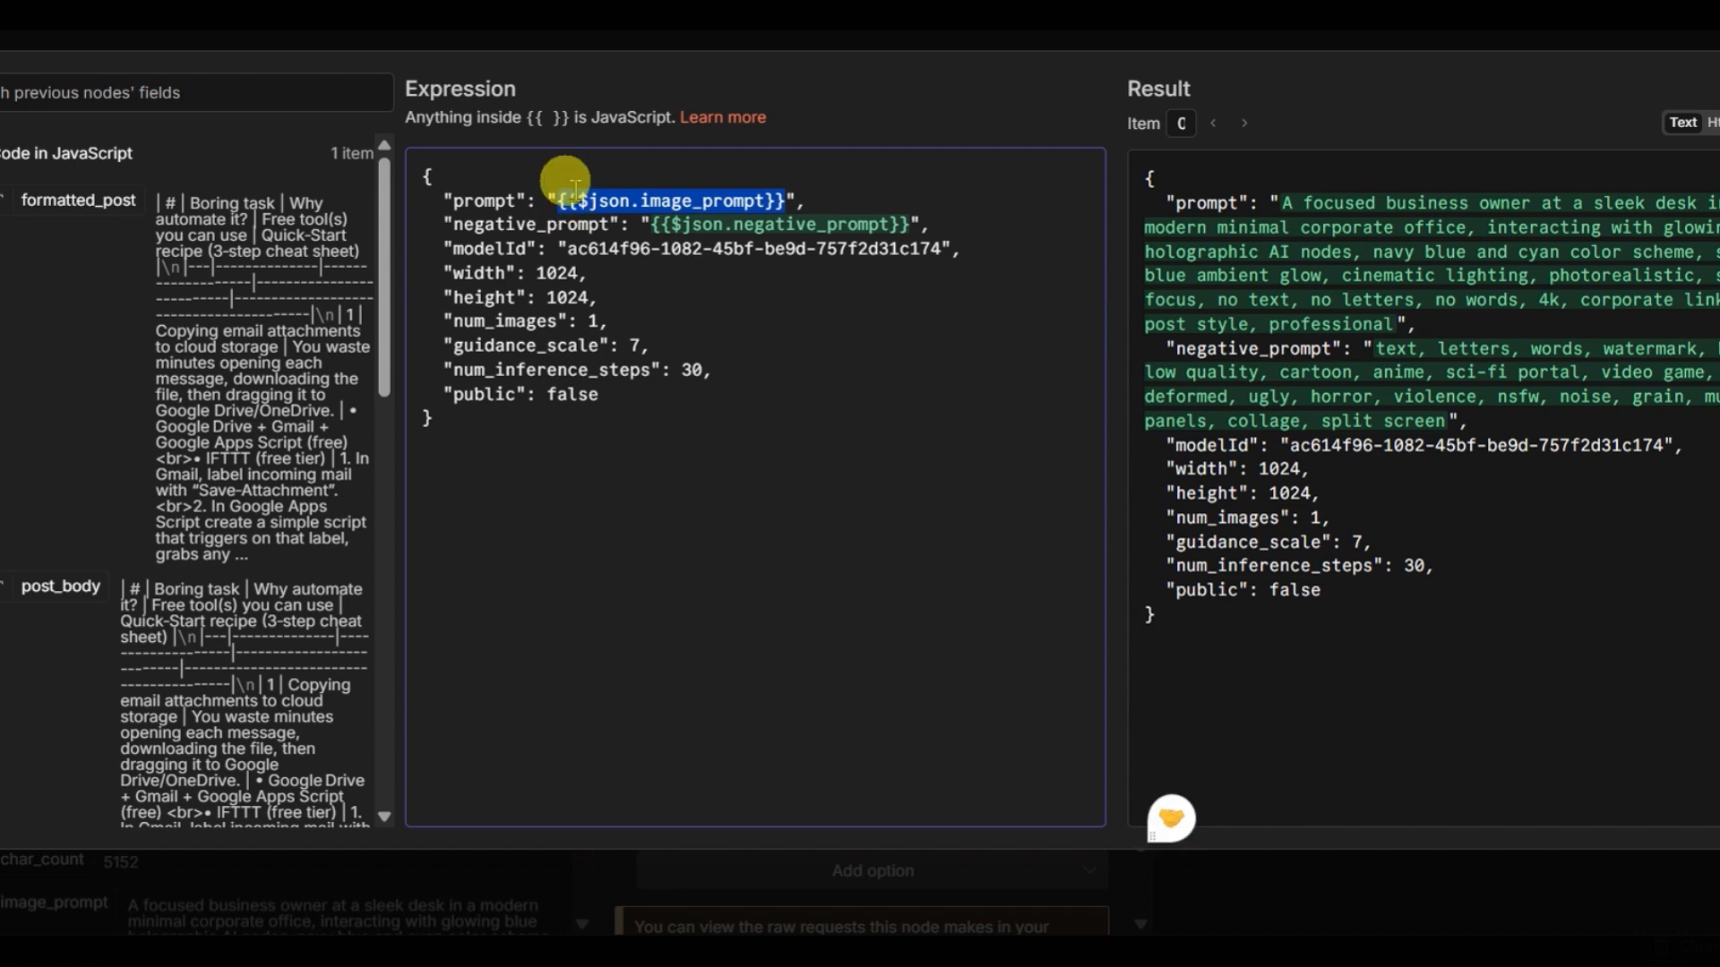
{"action": "key", "text": "BackSpace"}
{"action": "left_click_drag", "start_coordinate": [907, 224], "coordinate": [653, 224]}
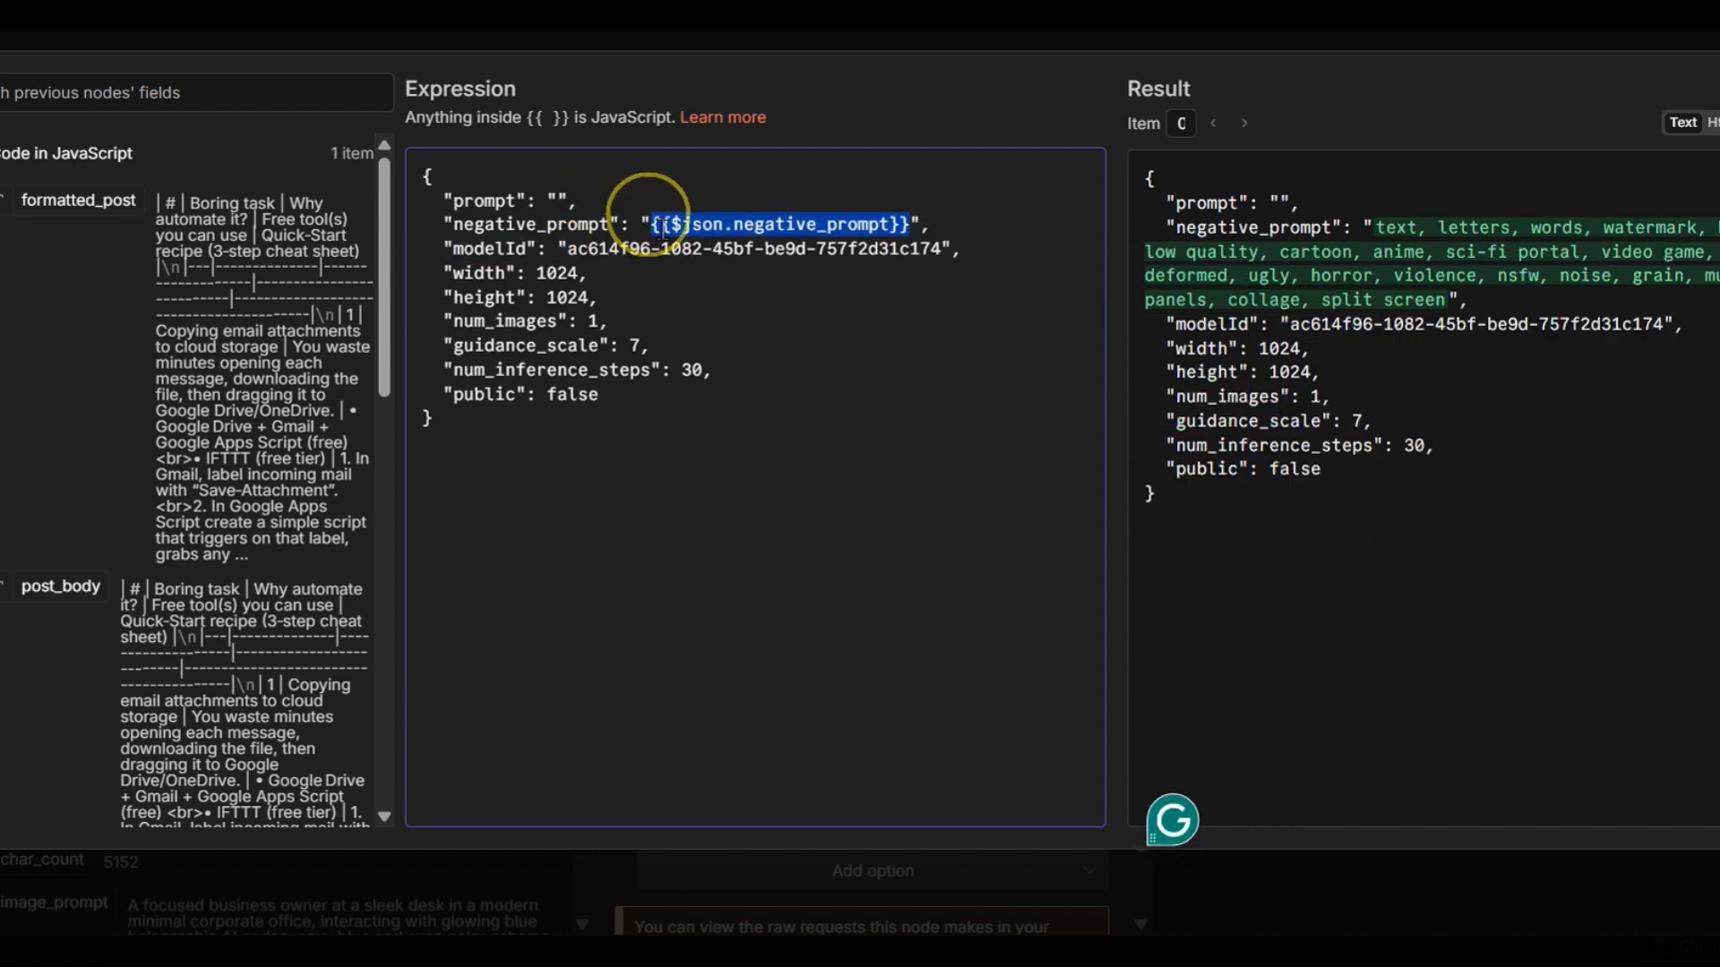
{"action": "key", "text": "BackSpace"}
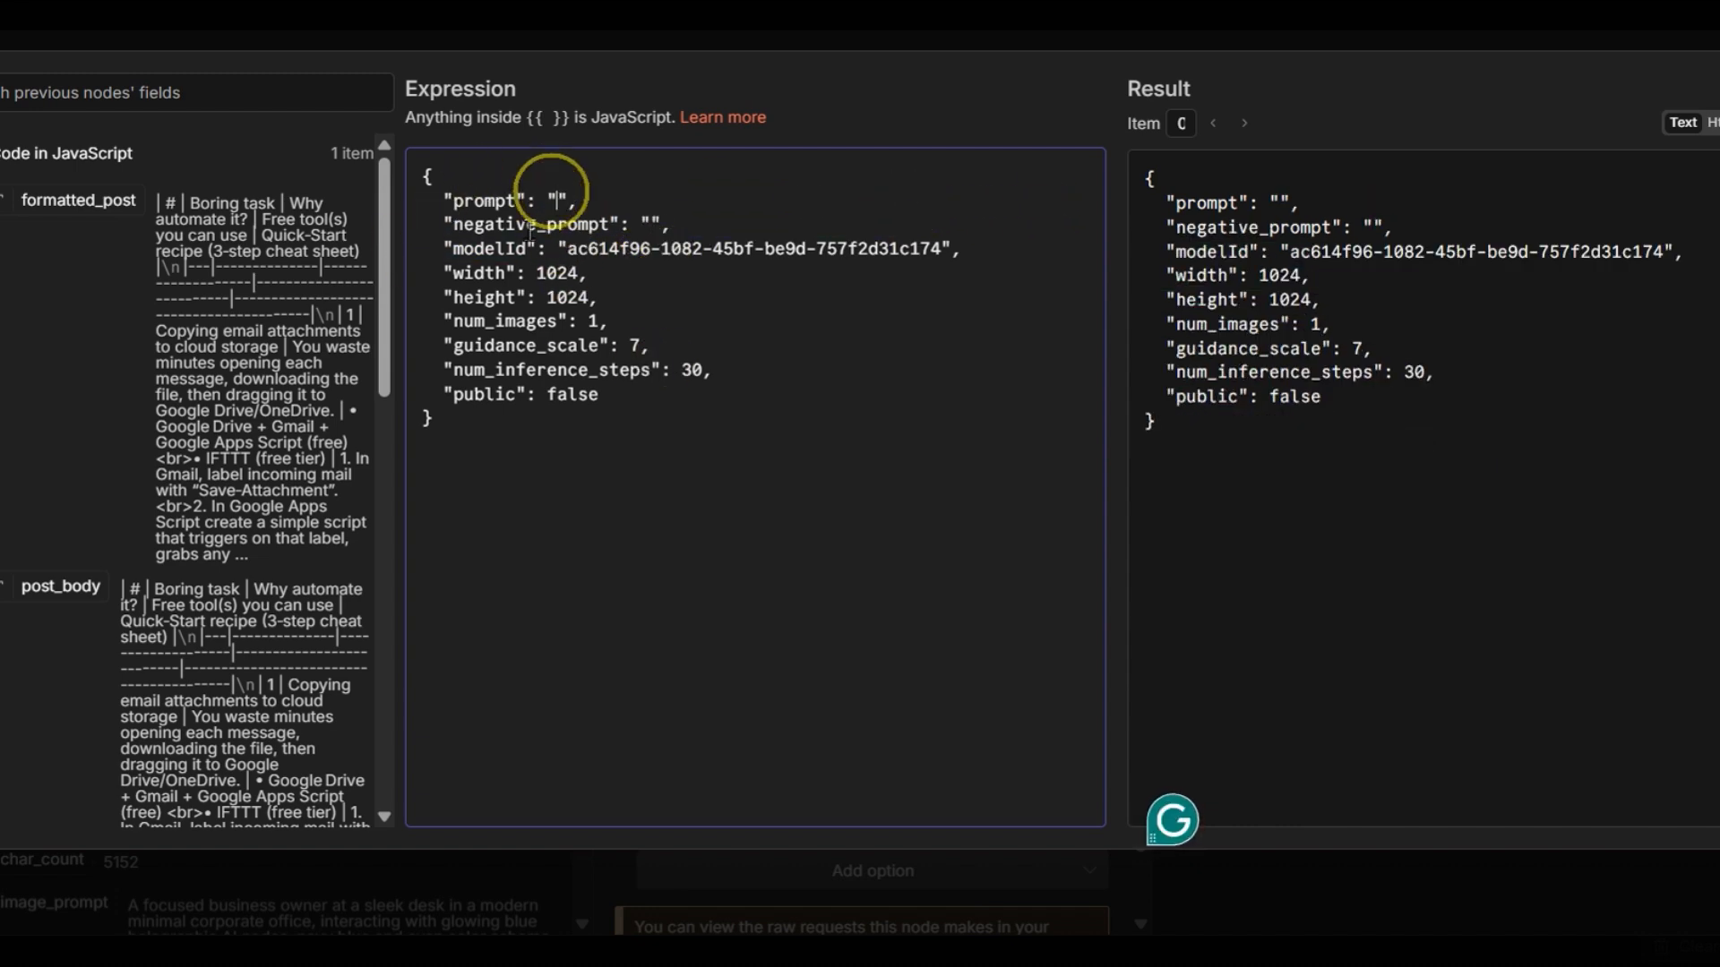
Map the code node's image_prompt field to prompt and its negative_prompt field to negative_prompt, and close the expression editor
{"action": "scroll", "coordinate": [81, 448], "scroll_direction": "down", "scroll_amount": 10}
{"action": "scroll", "coordinate": [81, 313], "scroll_direction": "up", "scroll_amount": 2}
{"action": "left_click_drag", "start_coordinate": [76, 315], "coordinate": [559, 202]}
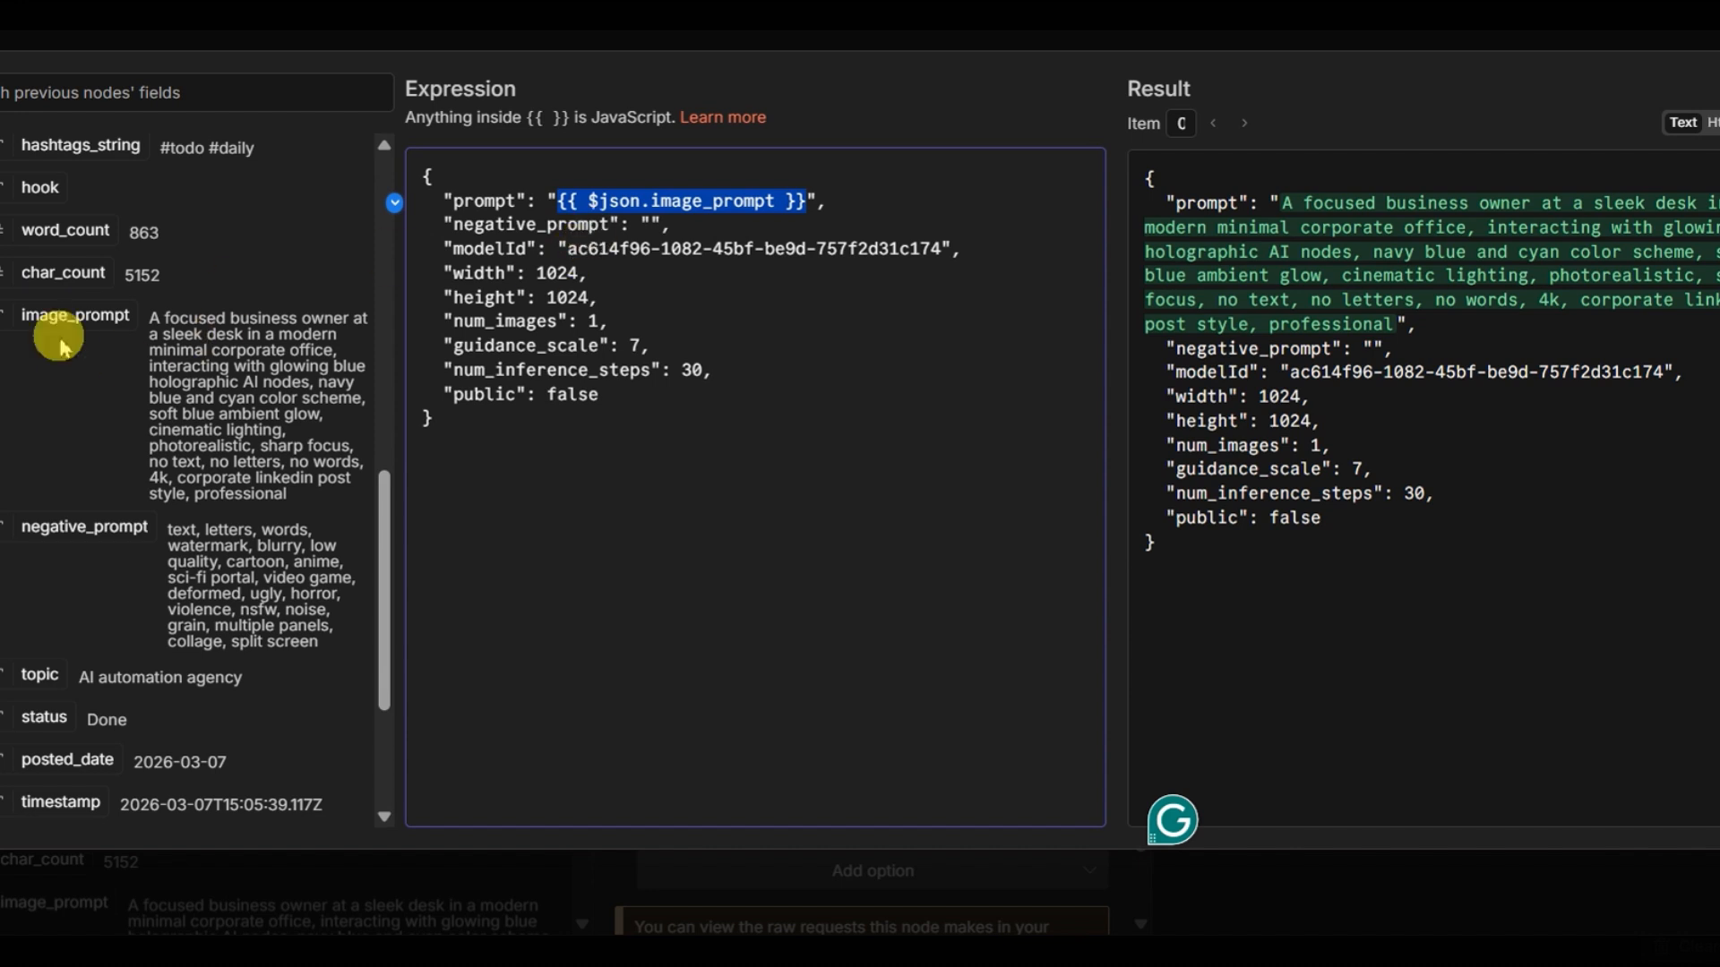
{"action": "left_click_drag", "start_coordinate": [60, 346], "coordinate": [119, 366]}
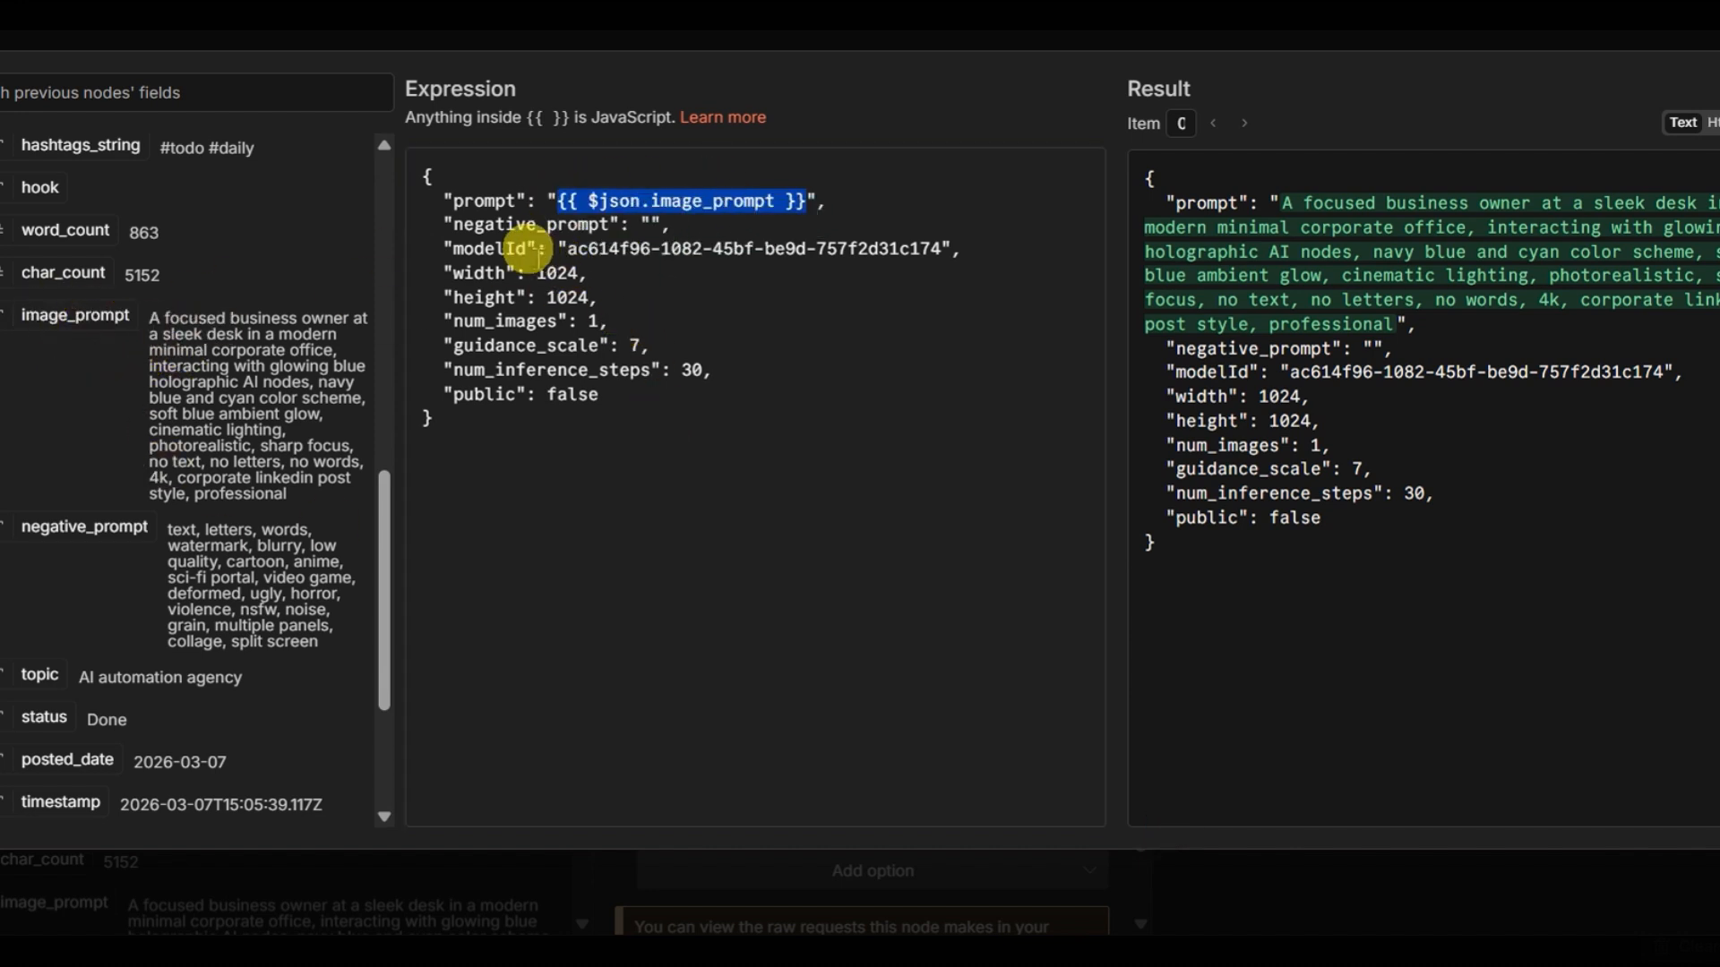
{"action": "left_click", "coordinate": [654, 226]}
{"action": "left_click_drag", "start_coordinate": [43, 529], "coordinate": [661, 236]}
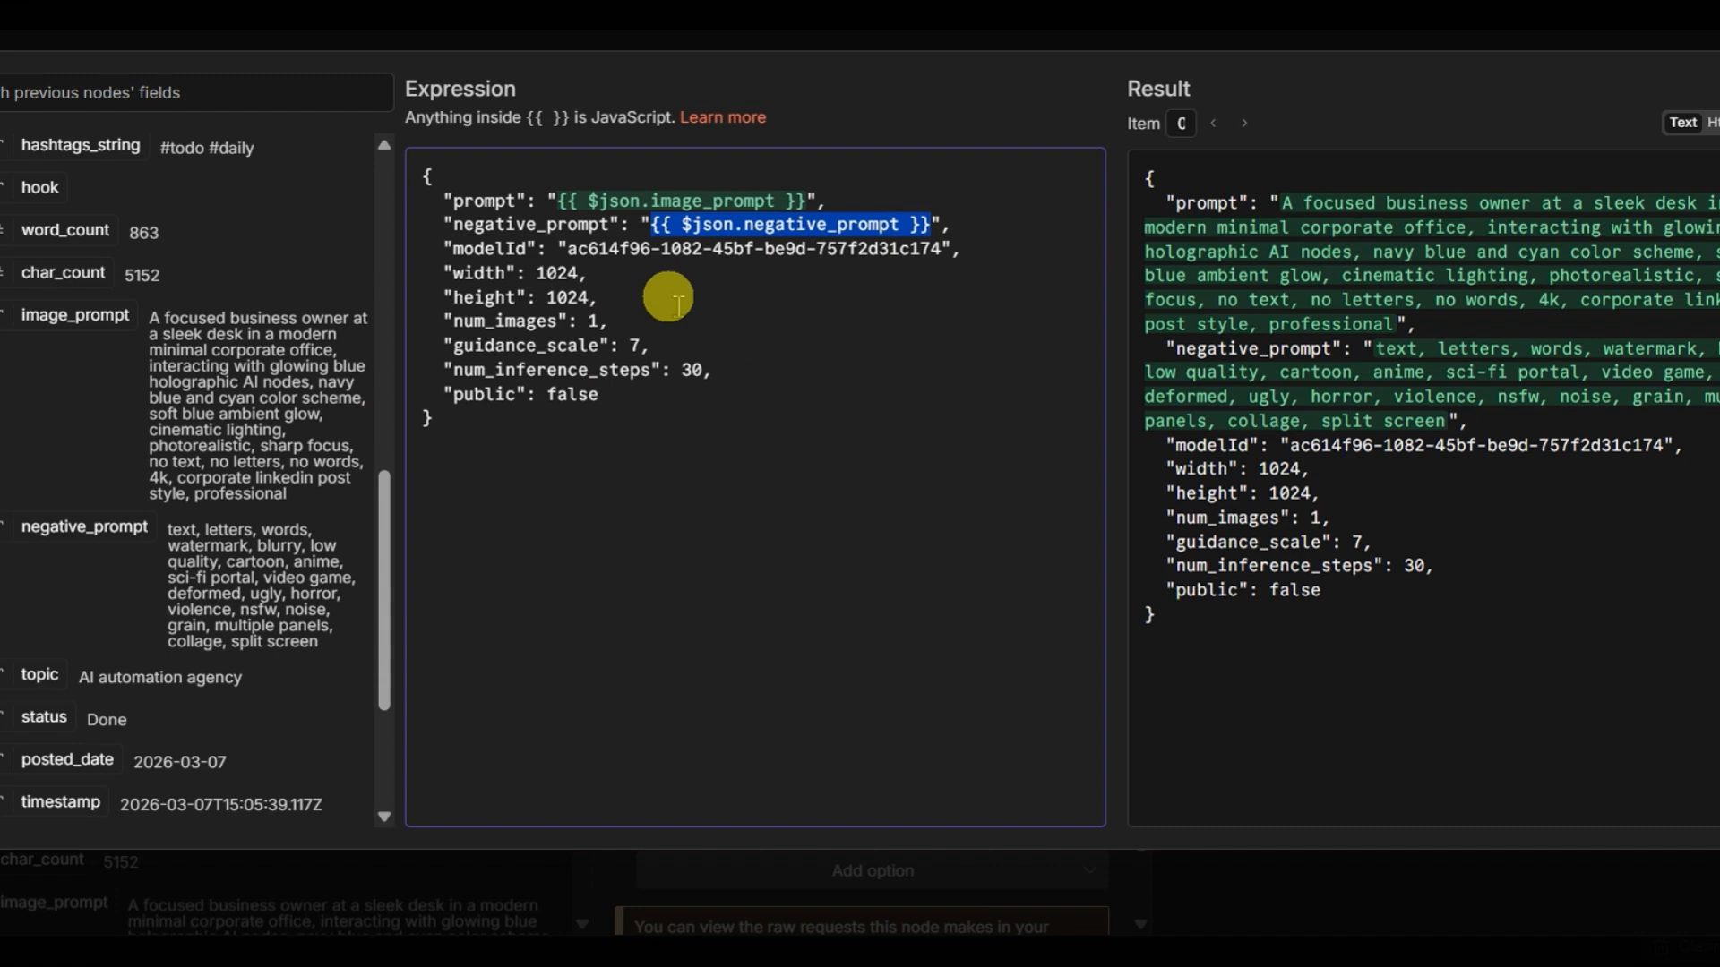
{"action": "left_click", "coordinate": [797, 318]}
{"action": "left_click", "coordinate": [1496, 627]}
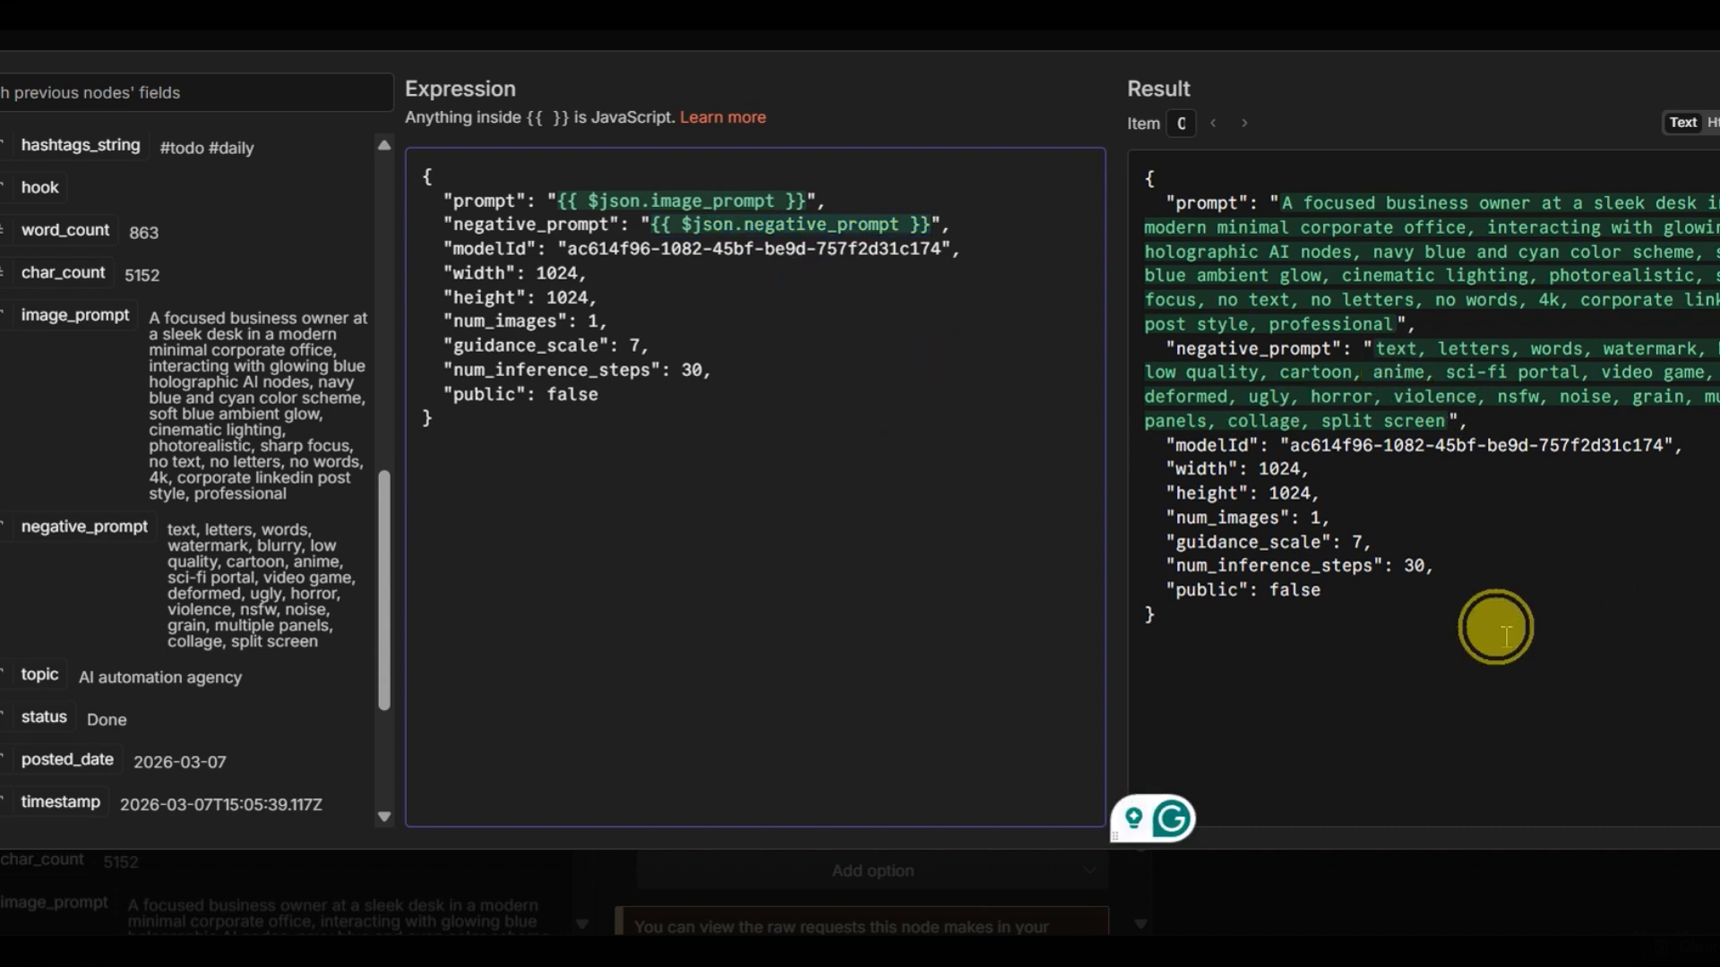
{"action": "left_click_drag", "start_coordinate": [1495, 627], "coordinate": [1151, 178]}
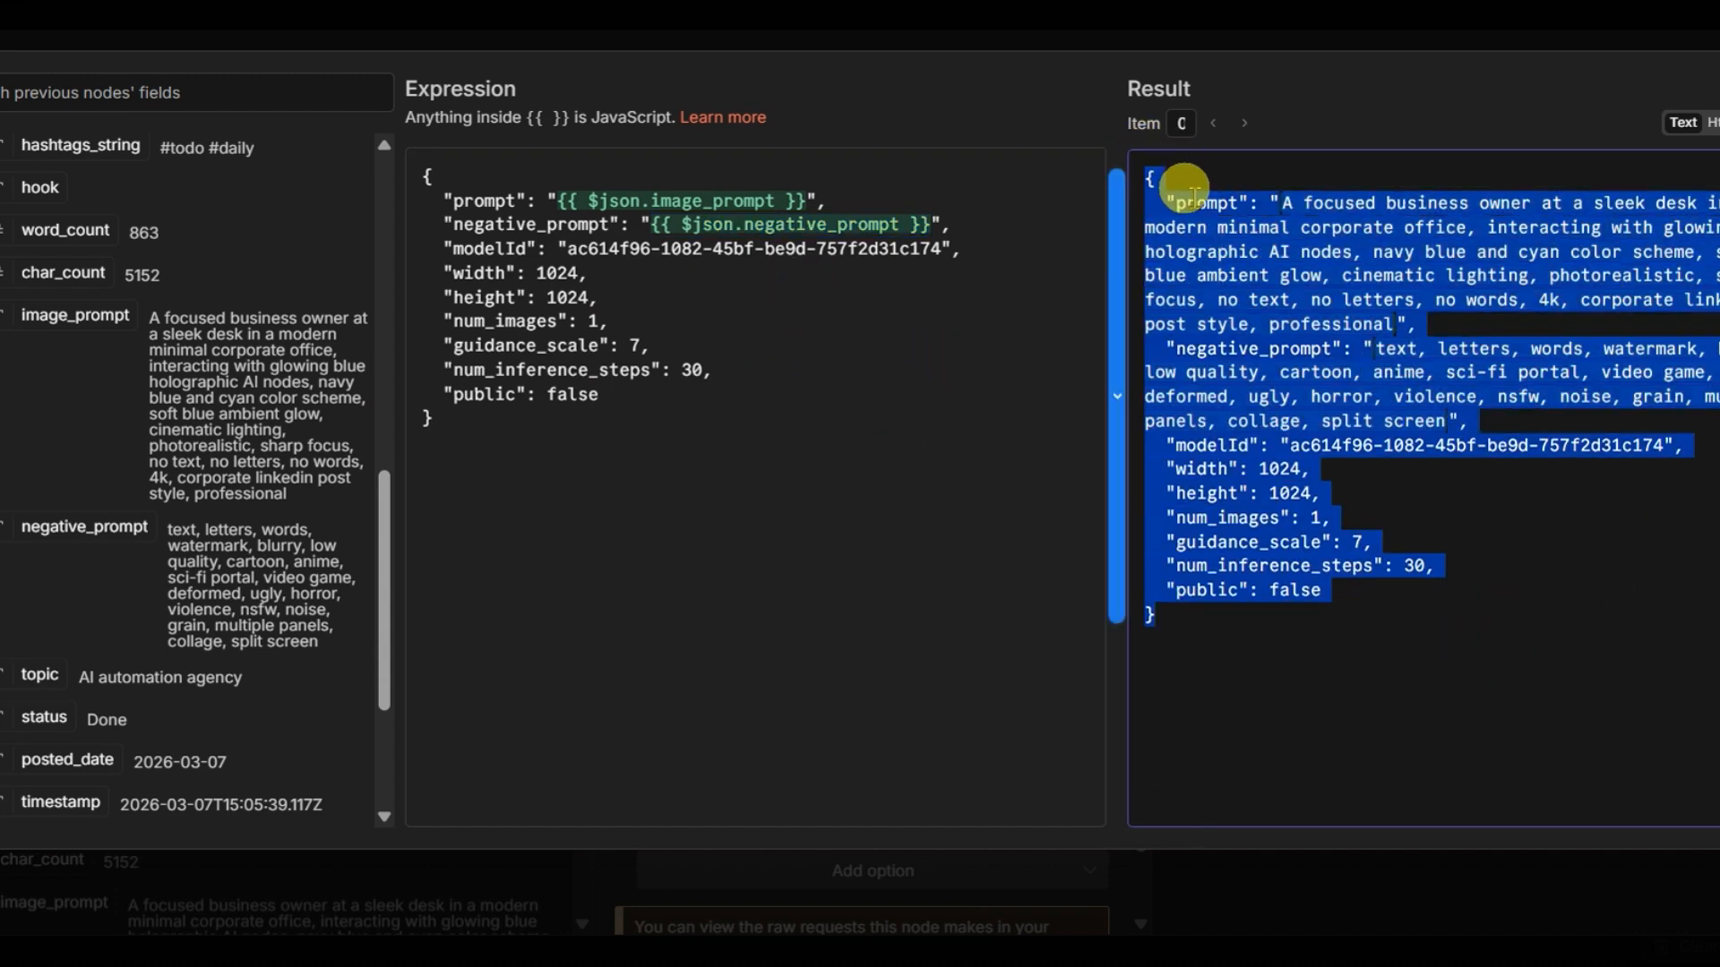
{"action": "key", "text": "Escape"}
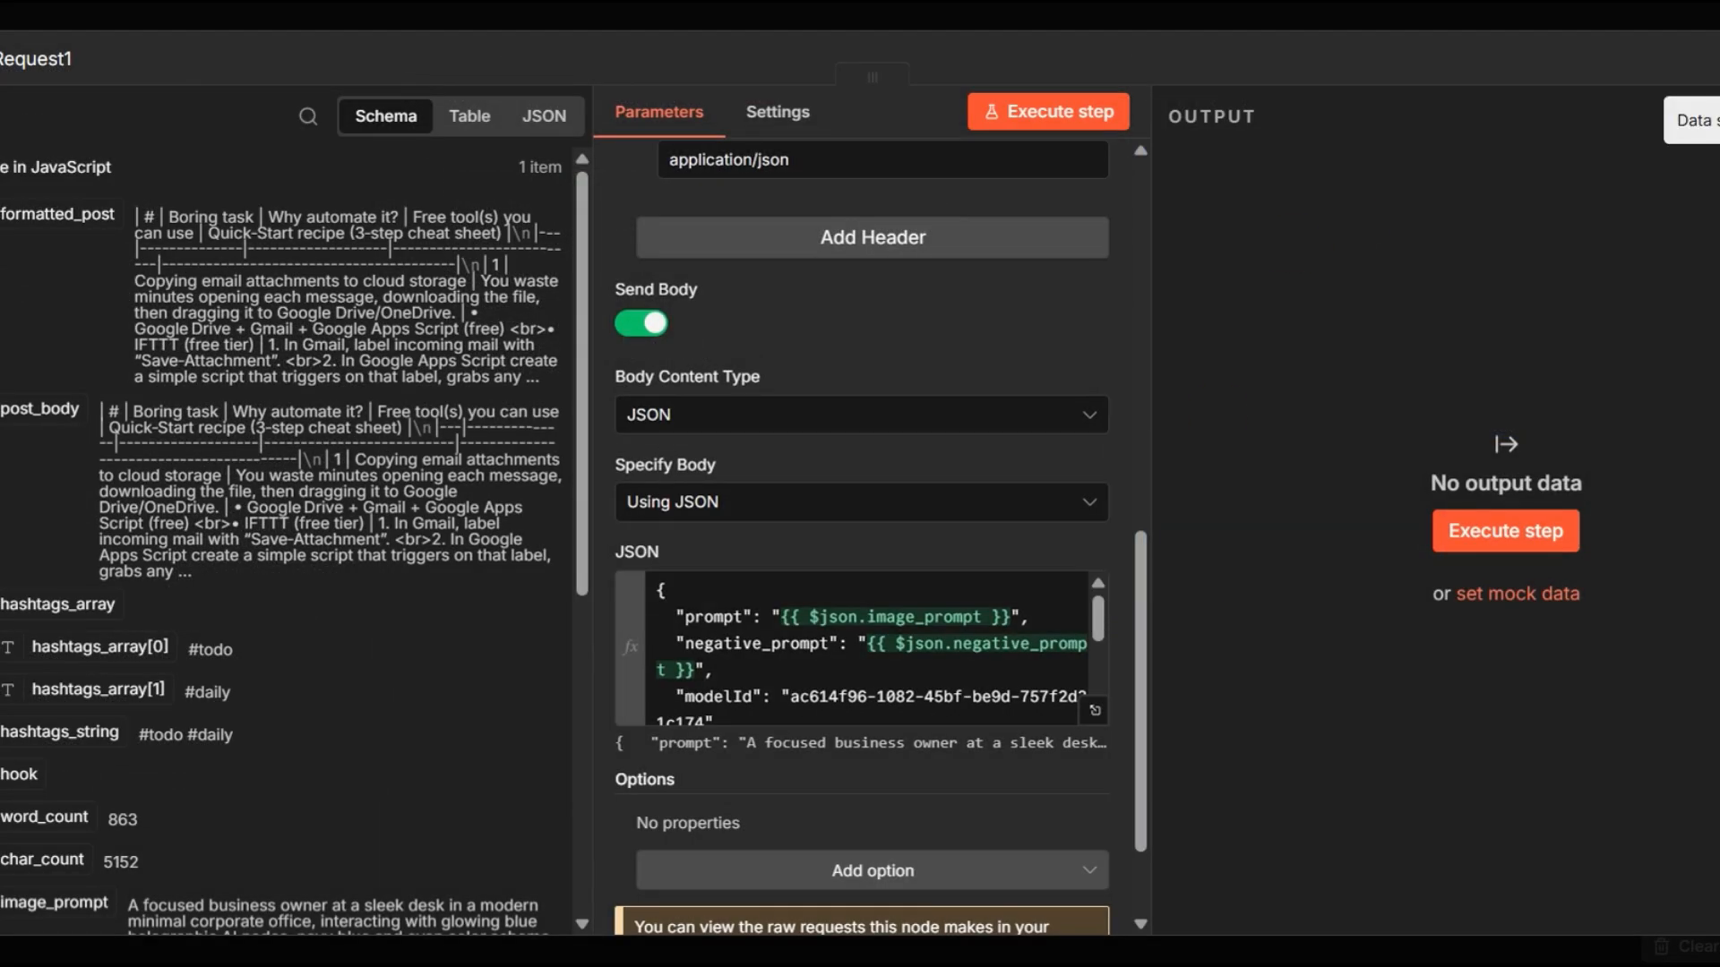
Execute the Leonardo request node and examine the generation job data in its output
{"action": "left_click", "coordinate": [1086, 111]}
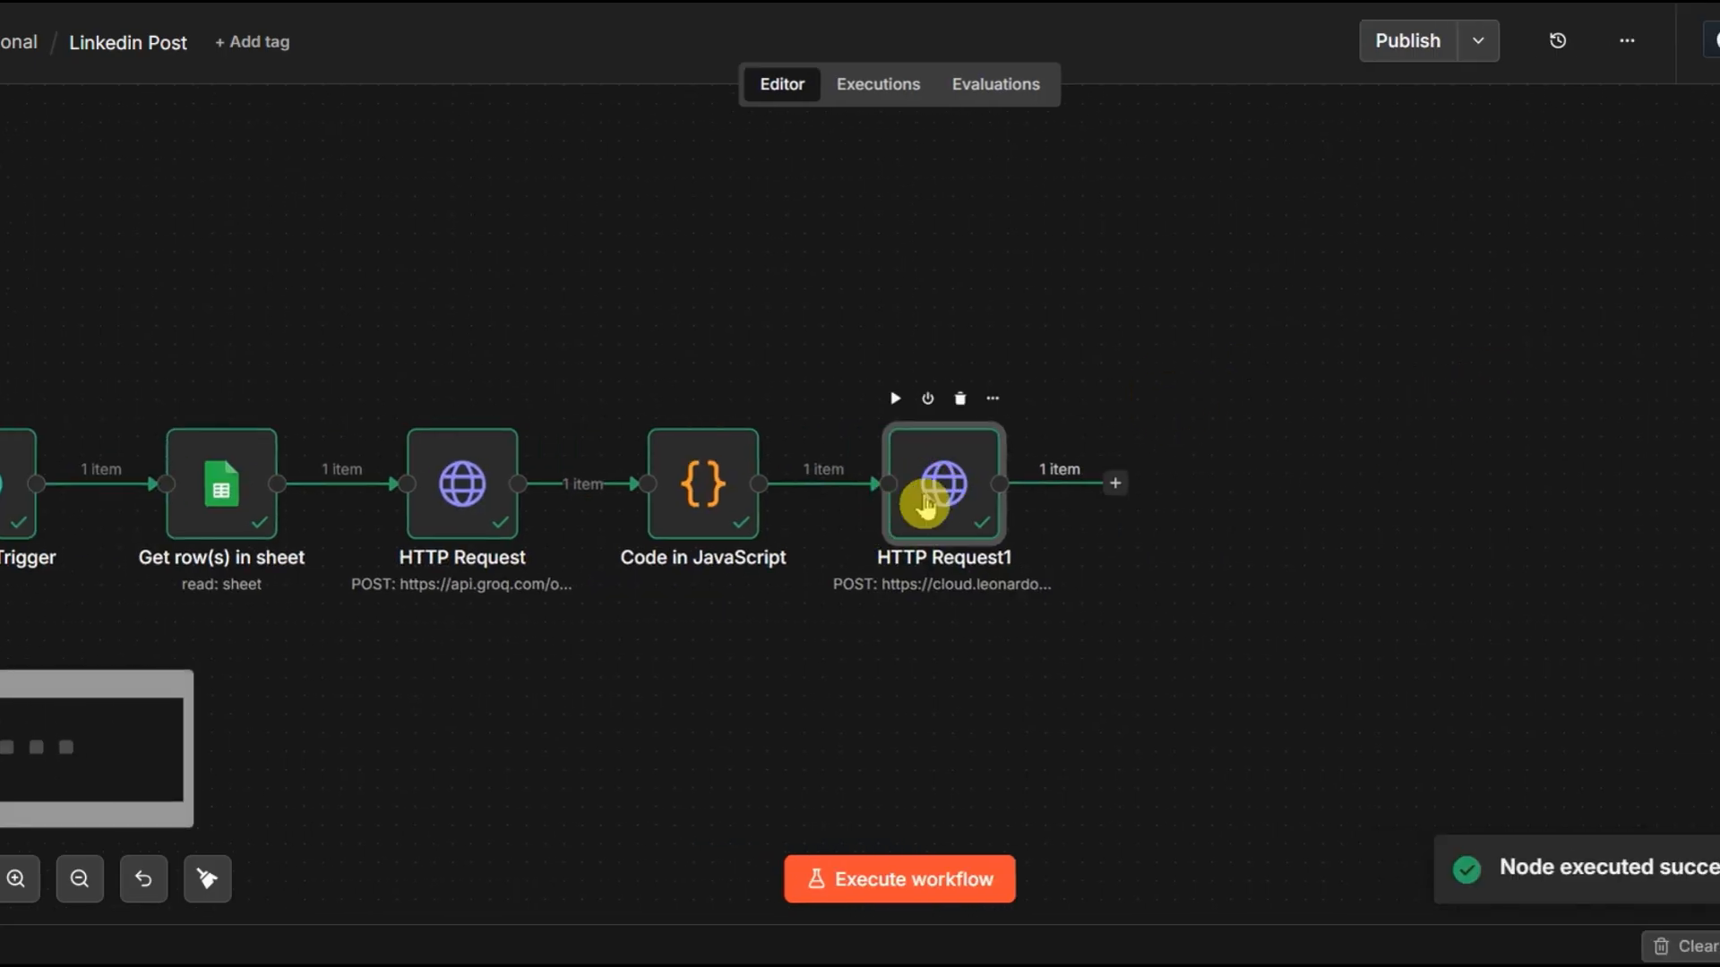
{"action": "double_click", "coordinate": [932, 488]}
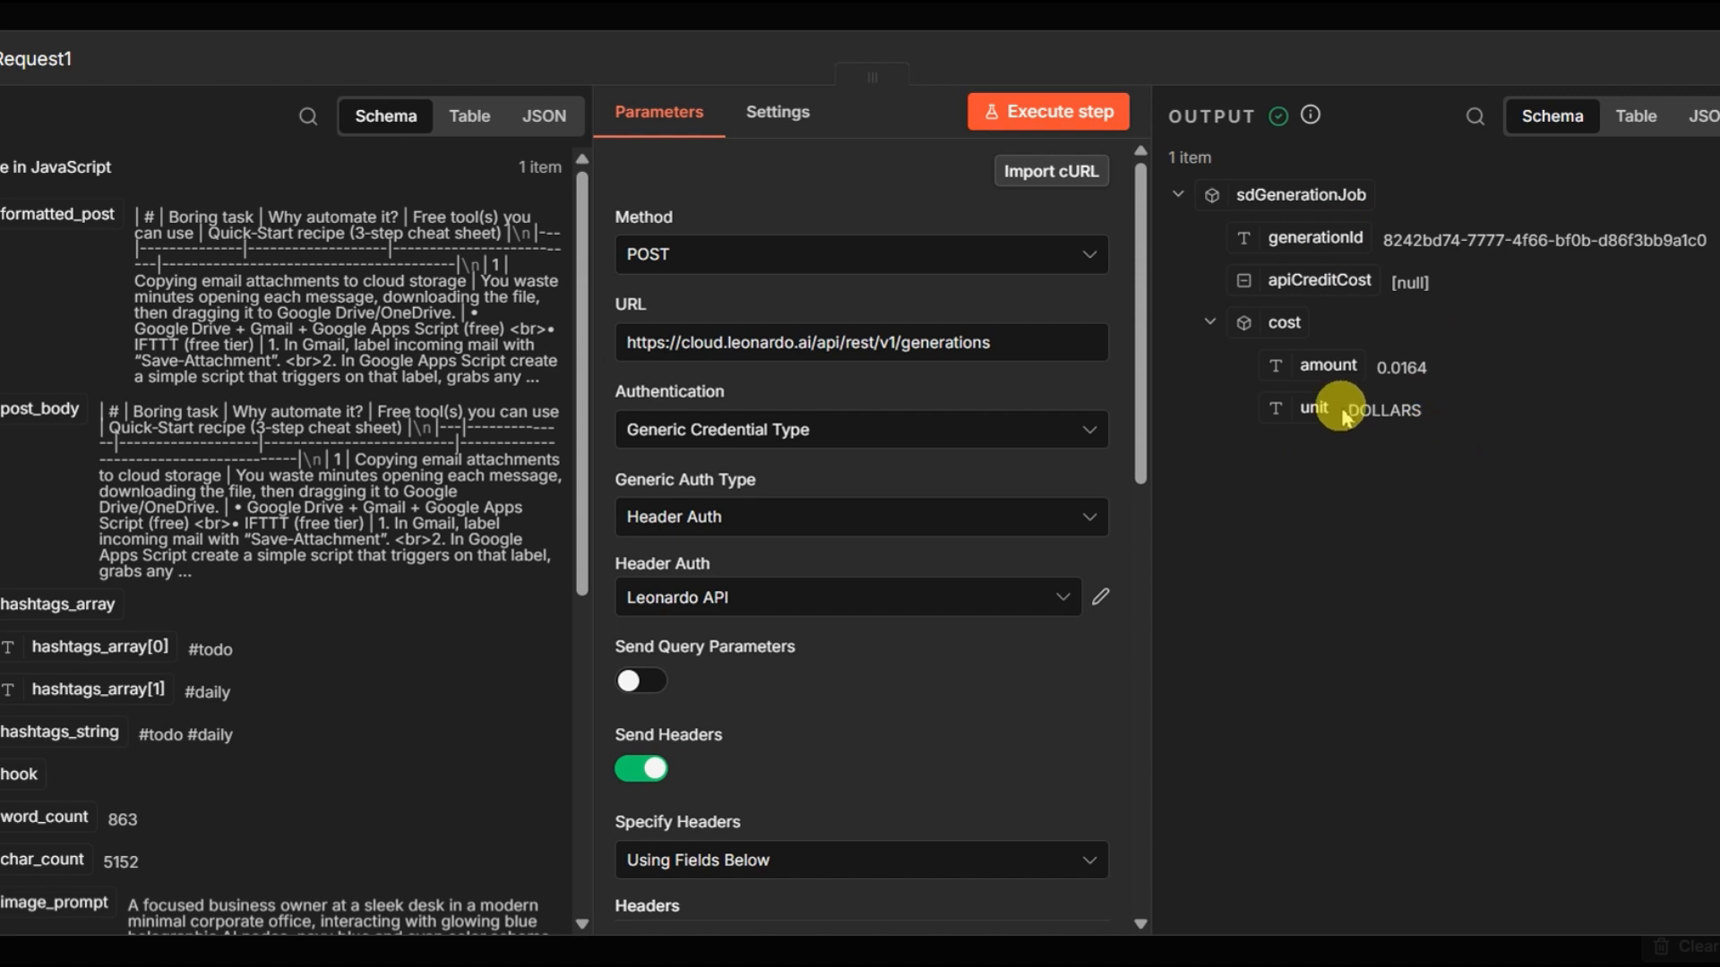
{"action": "left_click_drag", "start_coordinate": [1290, 281], "coordinate": [1362, 251]}
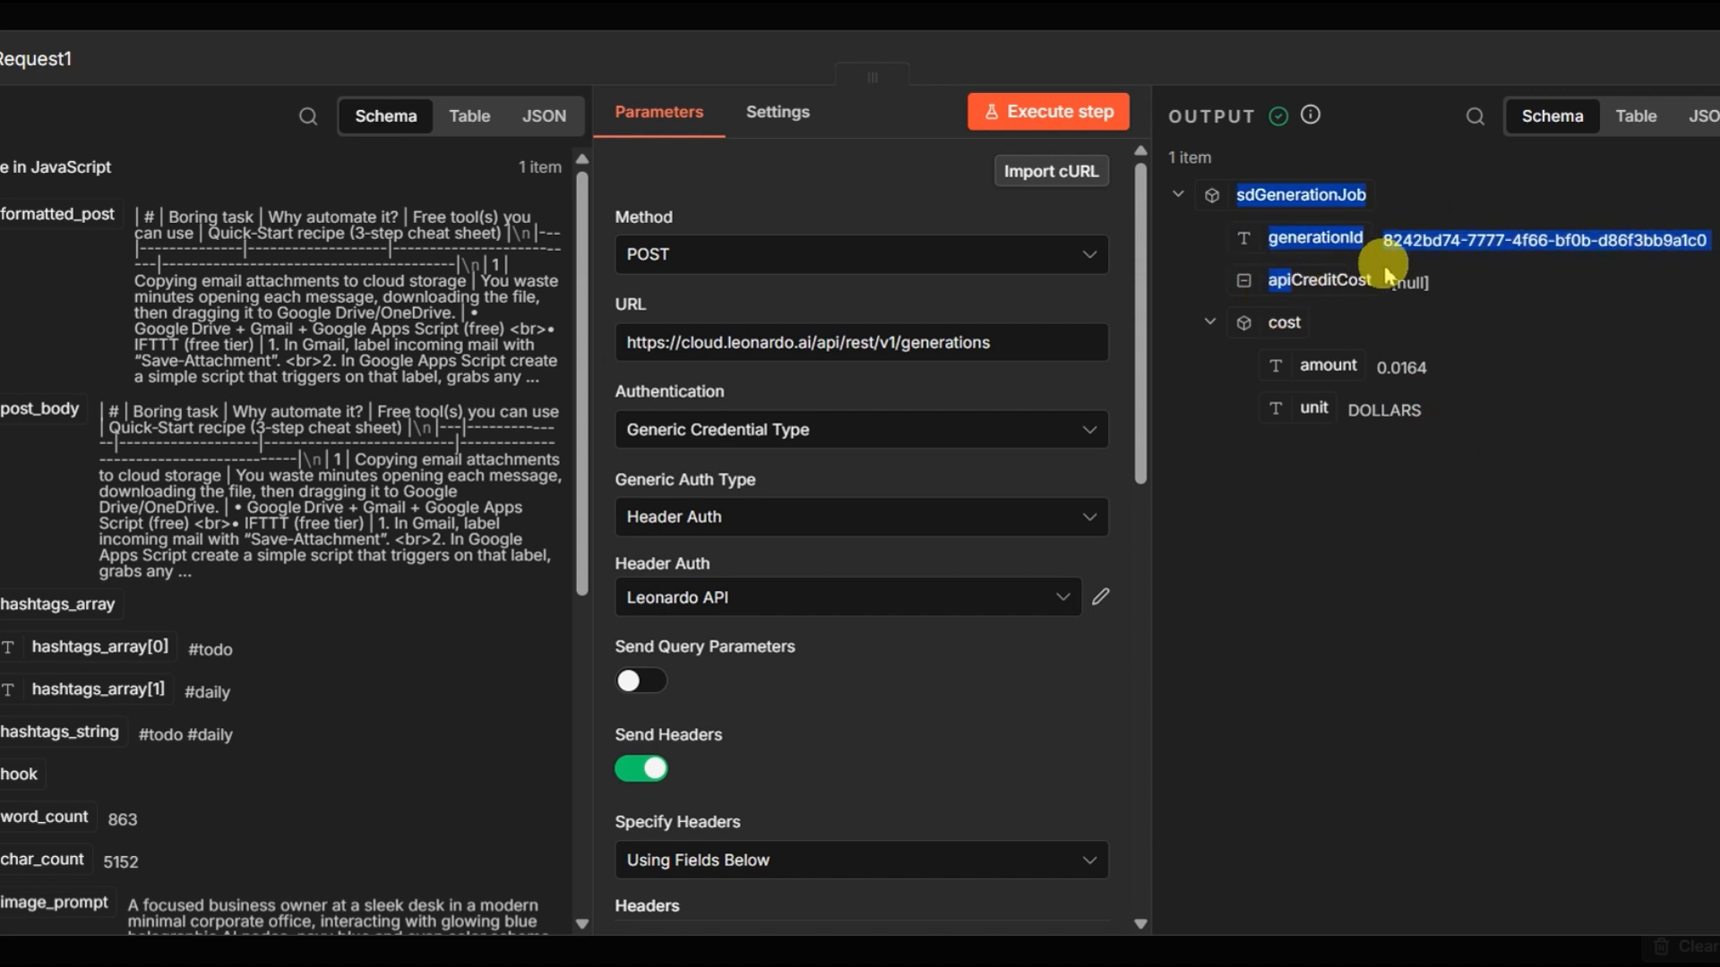
{"action": "left_click", "coordinate": [1469, 260]}
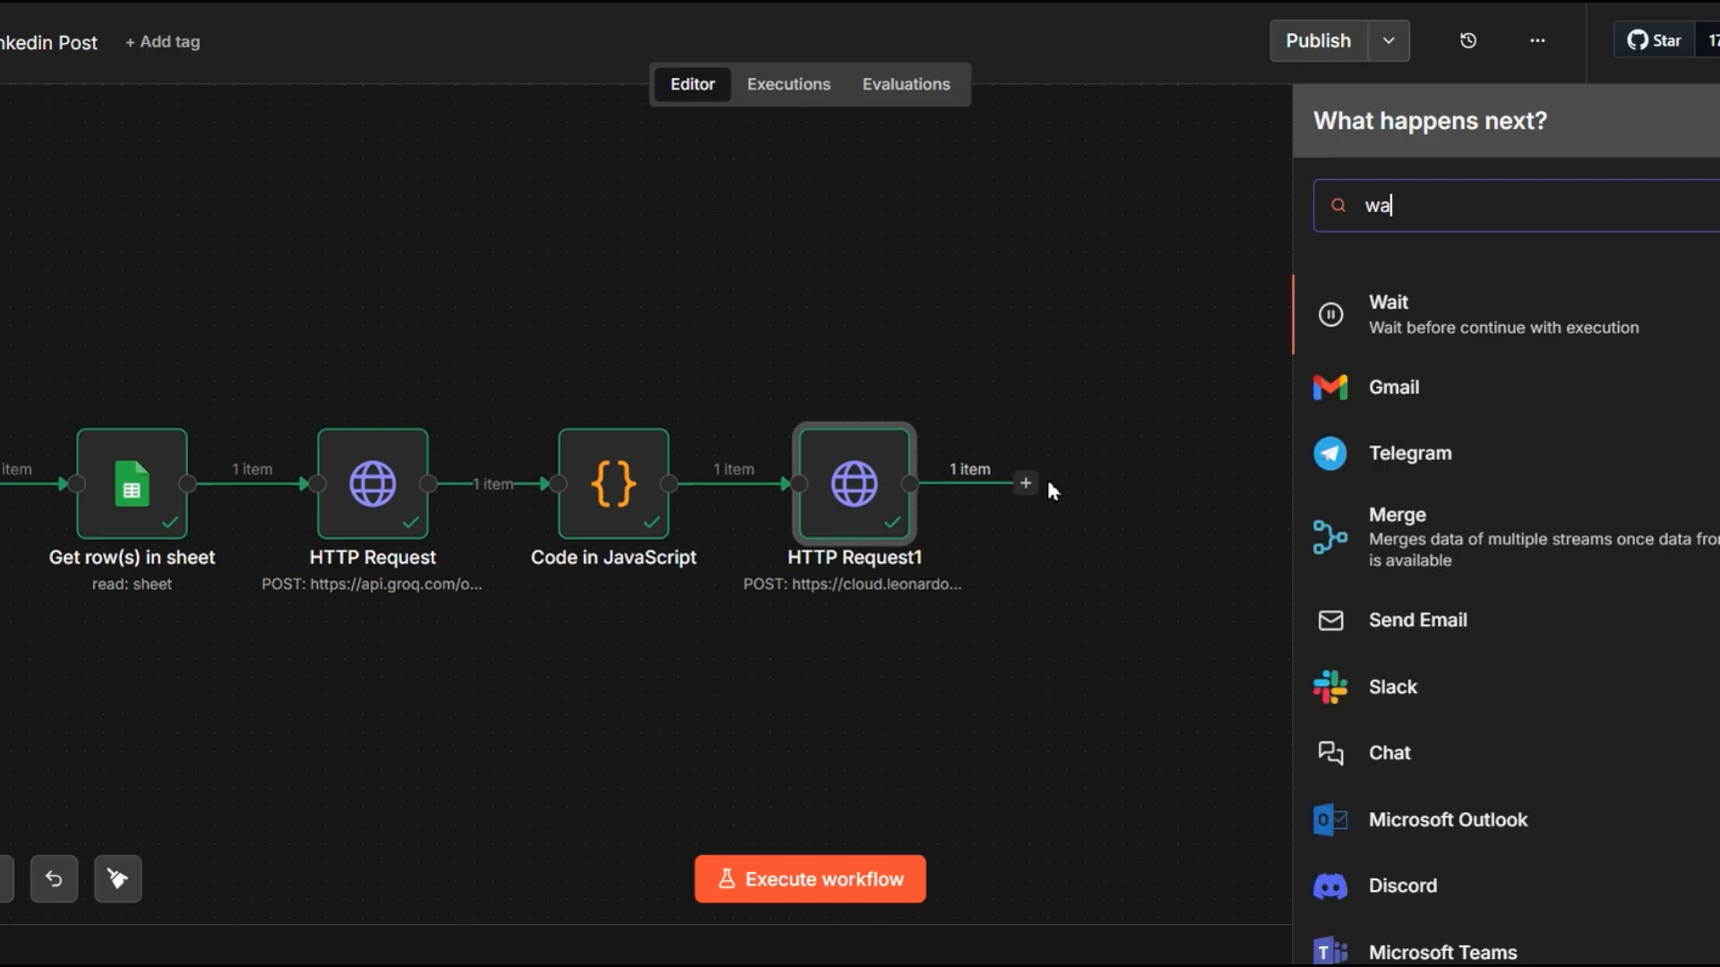
Add a Wait node after HTTP Request1 with a wait amount of 10 seconds, and execute it
{"action": "left_click", "coordinate": [1537, 332]}
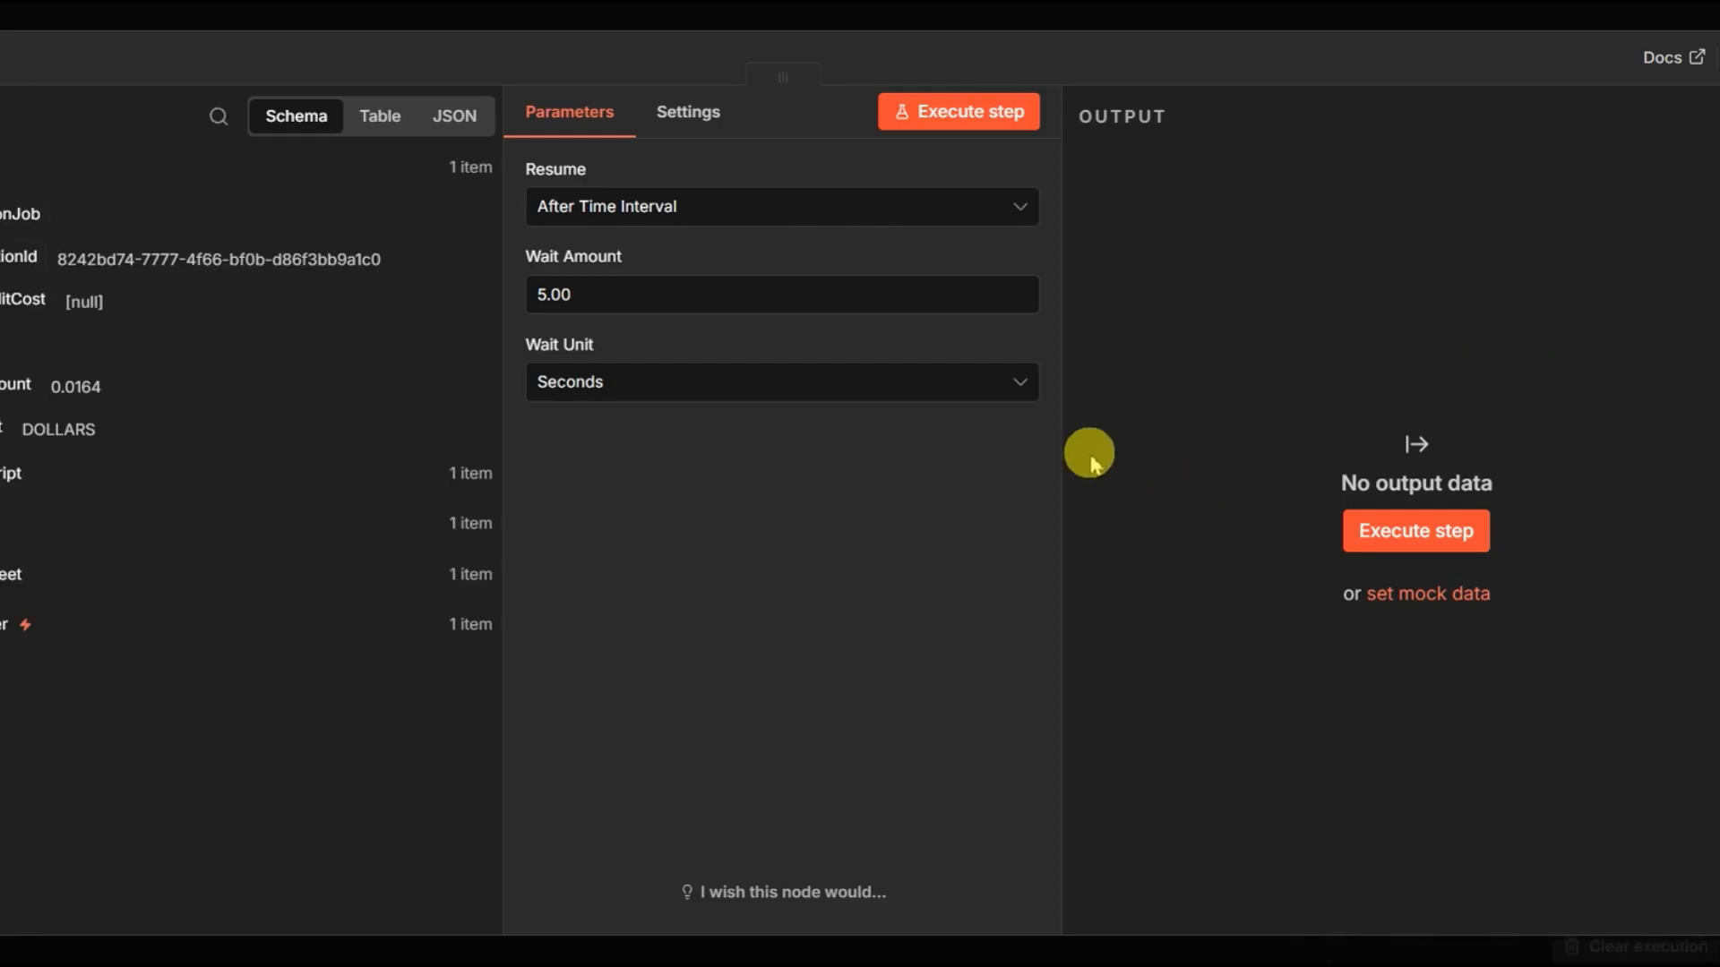
{"action": "left_click", "coordinate": [660, 292]}
{"action": "double_click", "coordinate": [541, 296]}
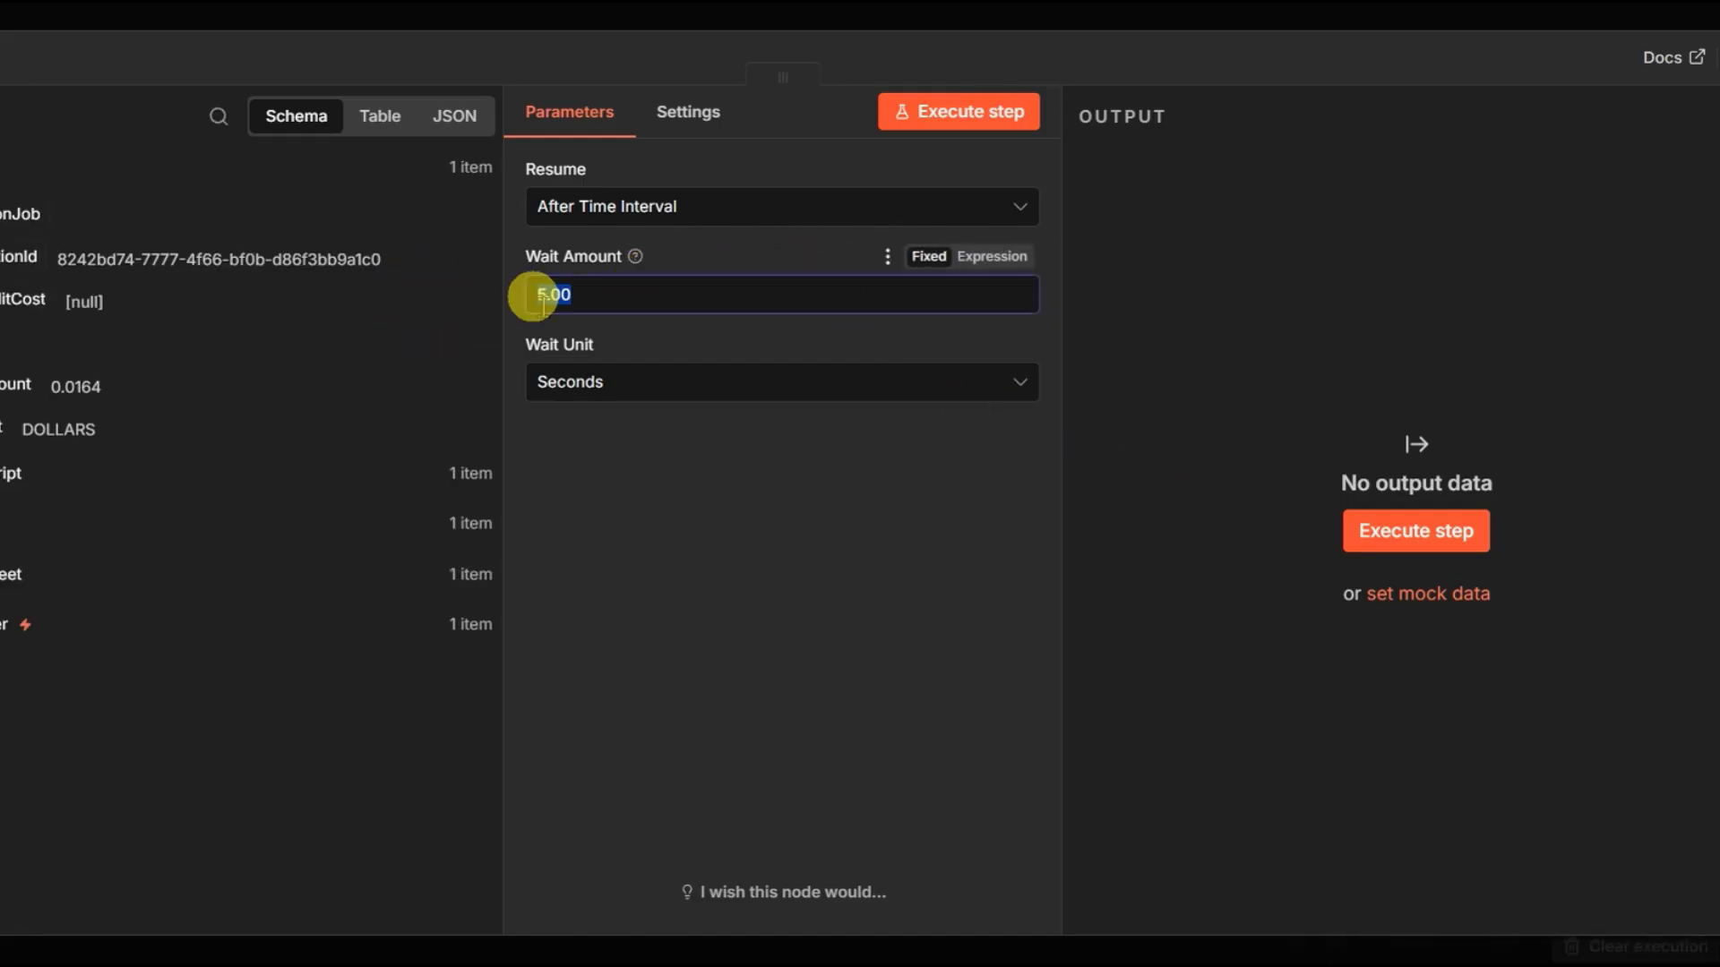
{"action": "left_click", "coordinate": [706, 526]}
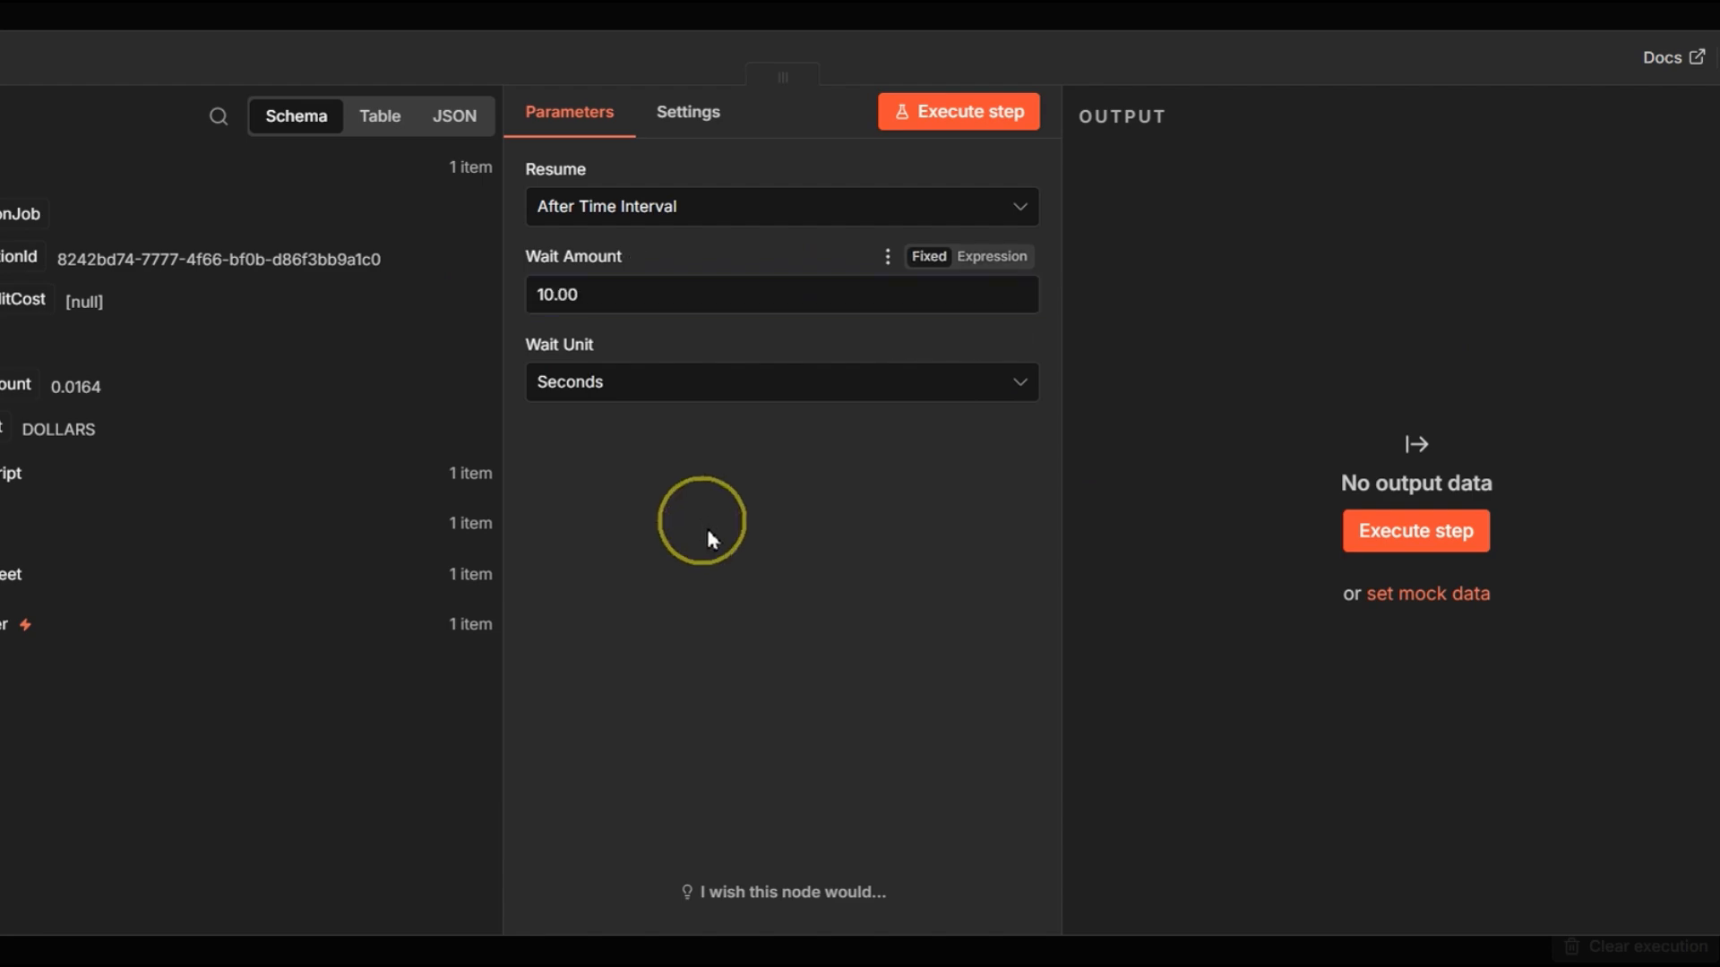
{"action": "left_click", "coordinate": [1675, 107]}
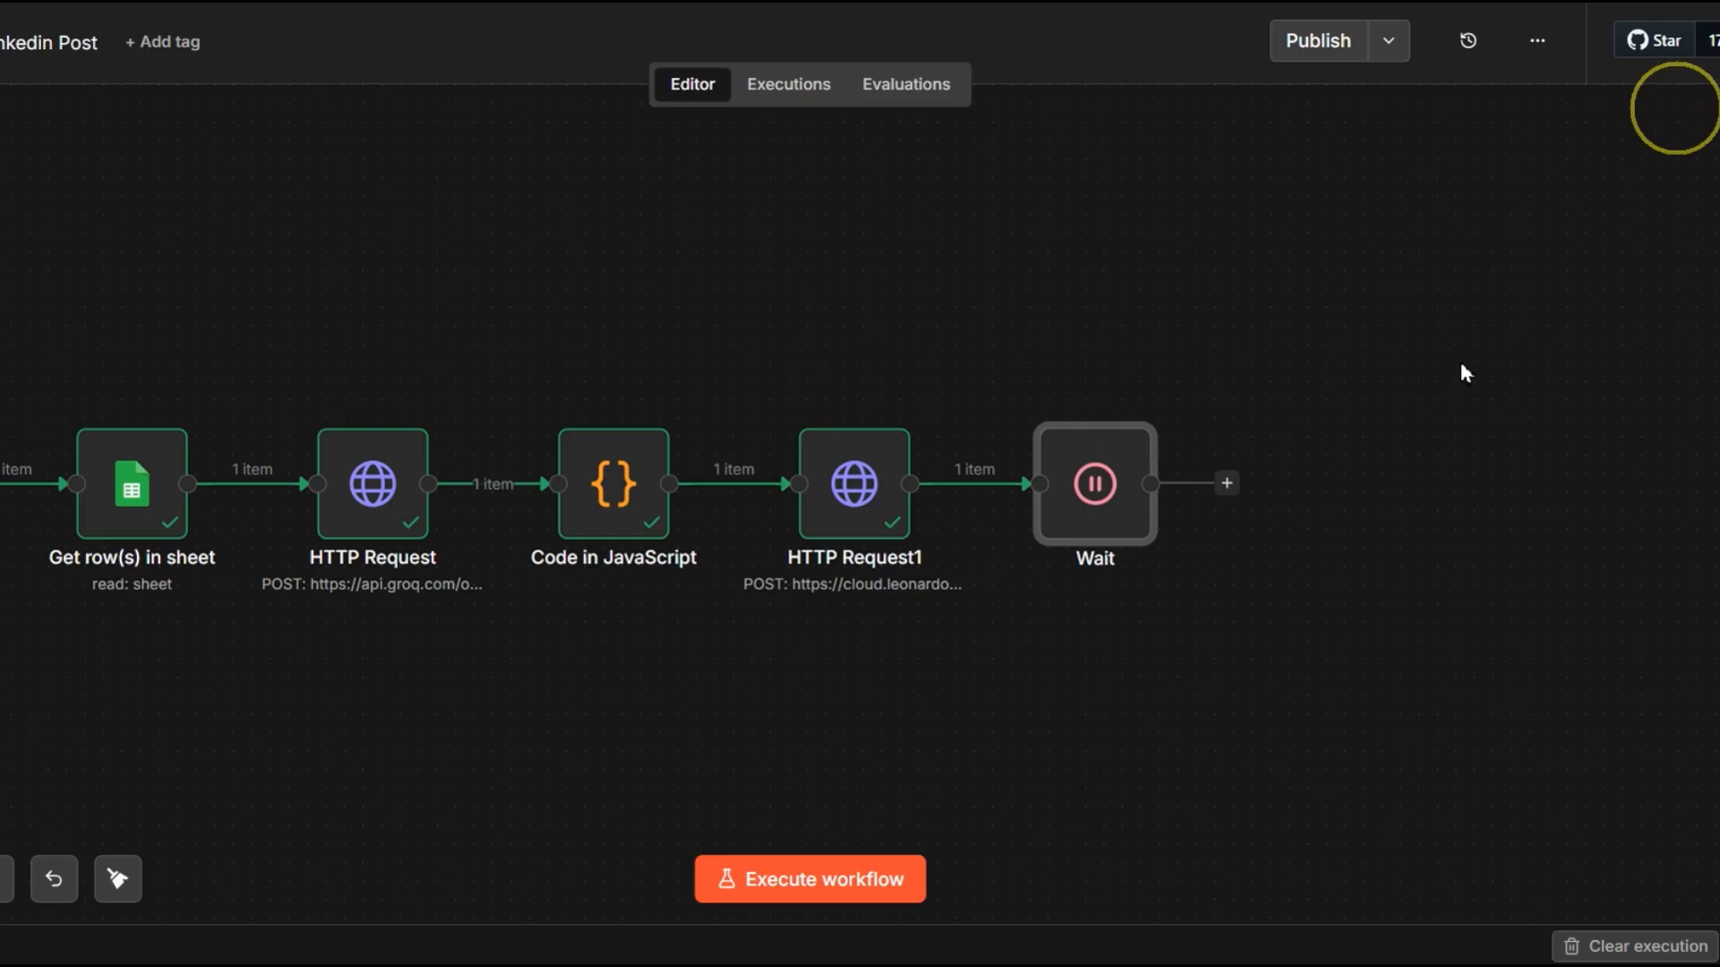
{"action": "left_click", "coordinate": [1048, 401]}
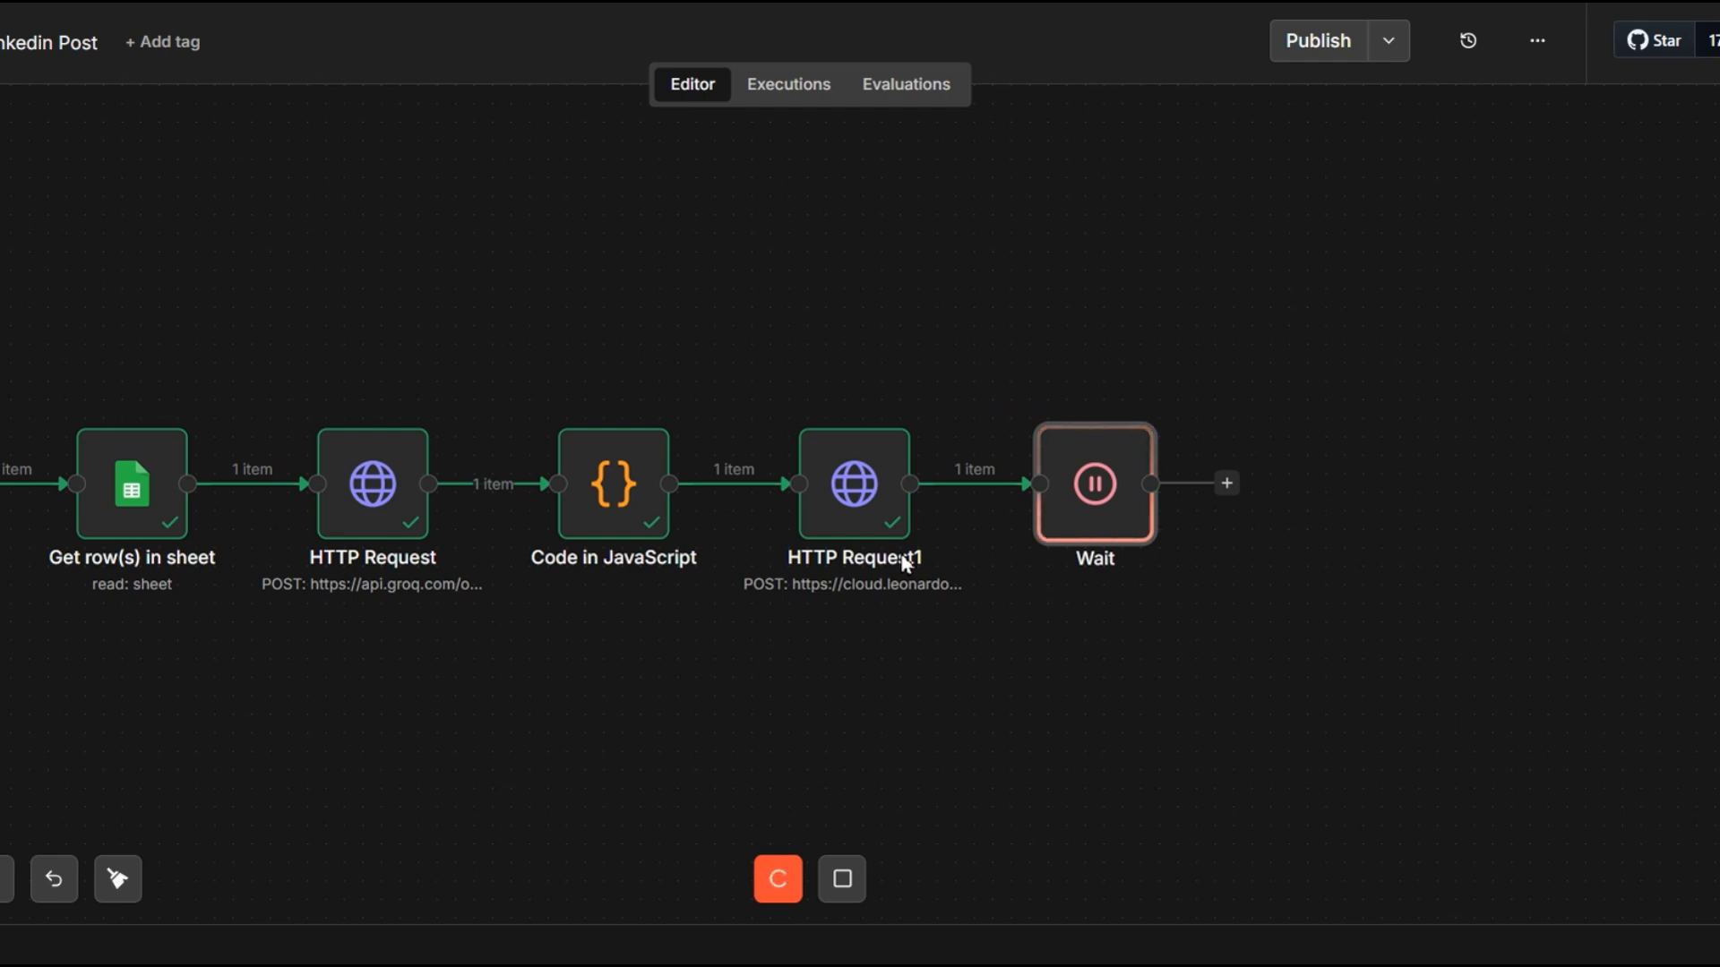
{"action": "left_click", "coordinate": [1267, 485]}
{"action": "type", "text": "http"}
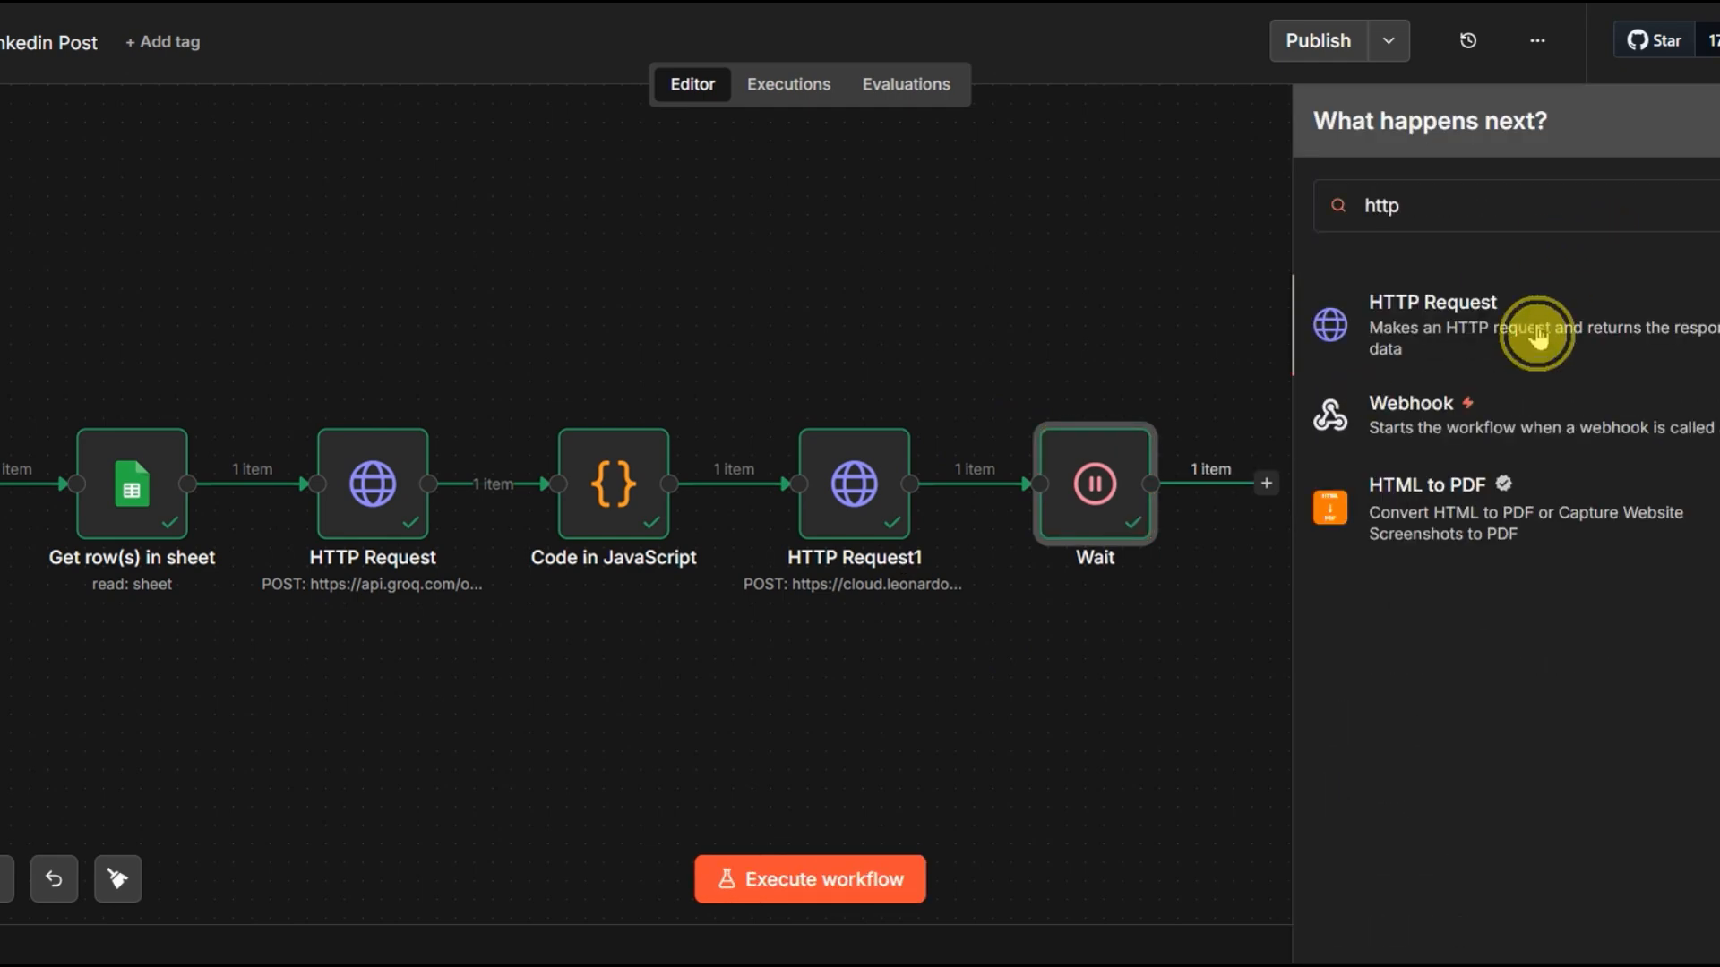
{"action": "left_click", "coordinate": [1459, 322]}
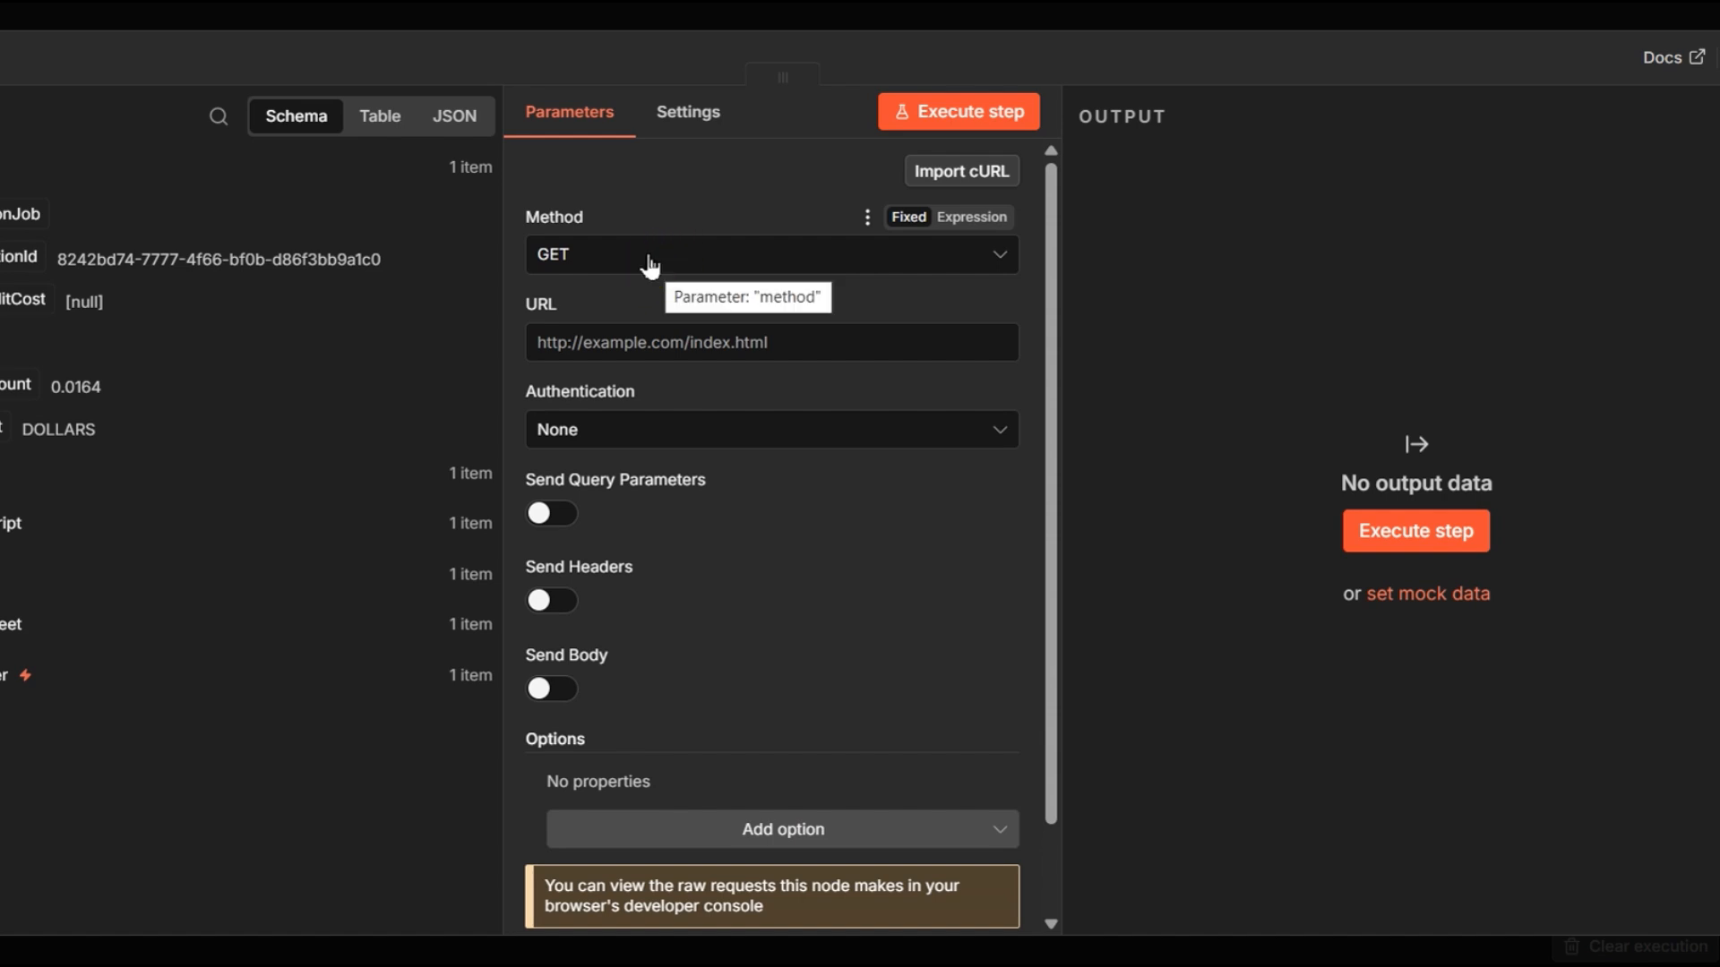
{"action": "left_click", "coordinate": [689, 341]}
{"action": "type", "text": "https://cloud.leonardo.ai/api/rest/v1/generations/"}
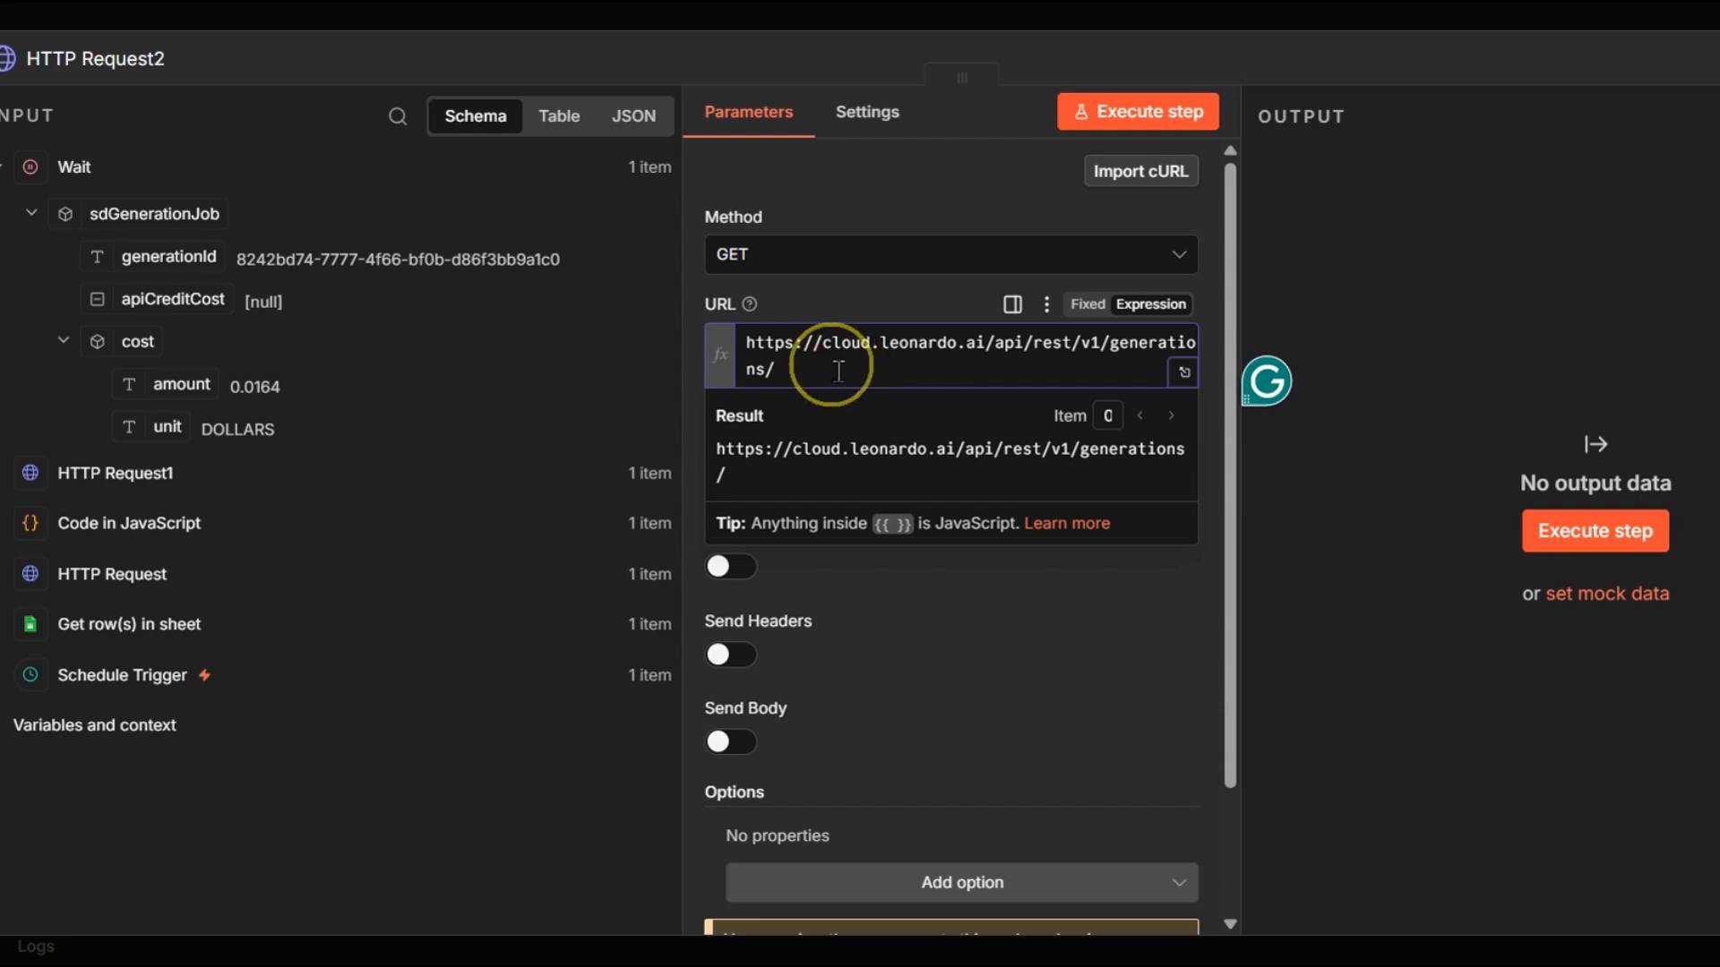
{"action": "left_click_drag", "start_coordinate": [165, 262], "coordinate": [799, 380]}
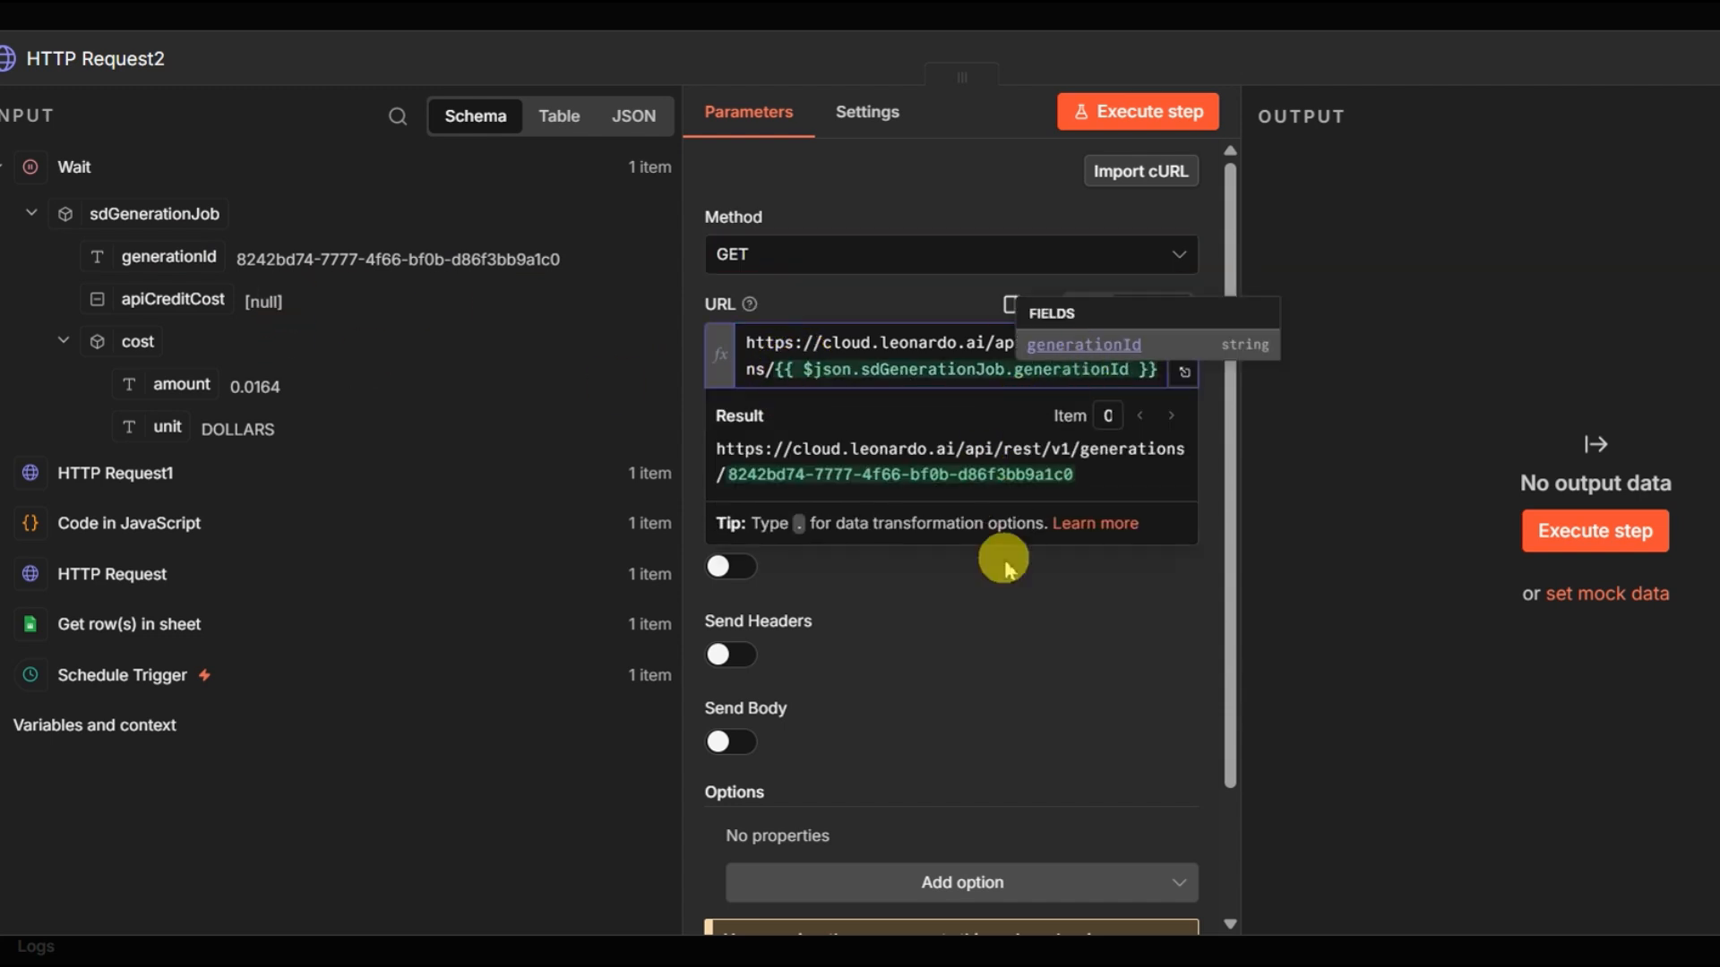
Set the new request's authentication to Generic Credential Type with Header Auth, using the existing Leonardo API credential
{"action": "left_click", "coordinate": [1010, 615]}
{"action": "left_click", "coordinate": [1009, 481]}
{"action": "left_click", "coordinate": [824, 679]}
{"action": "left_click", "coordinate": [850, 571]}
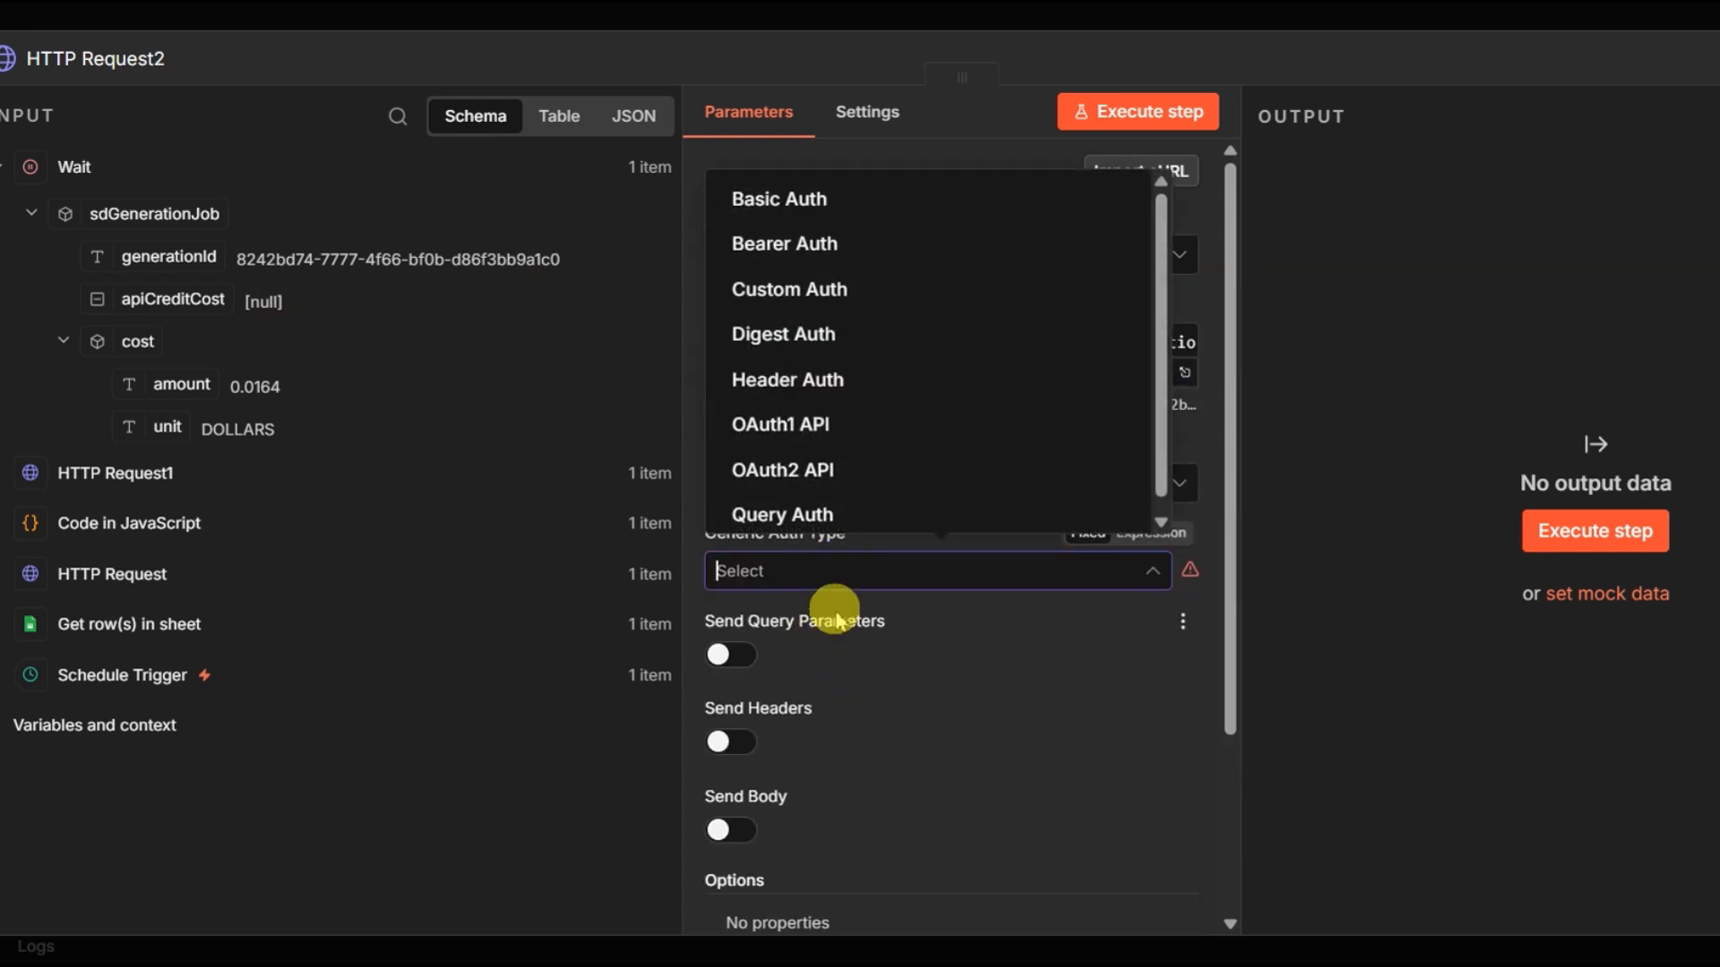
{"action": "left_click", "coordinate": [867, 385]}
{"action": "scroll", "coordinate": [879, 676], "scroll_direction": "down", "scroll_amount": 2}
{"action": "left_click", "coordinate": [952, 397]}
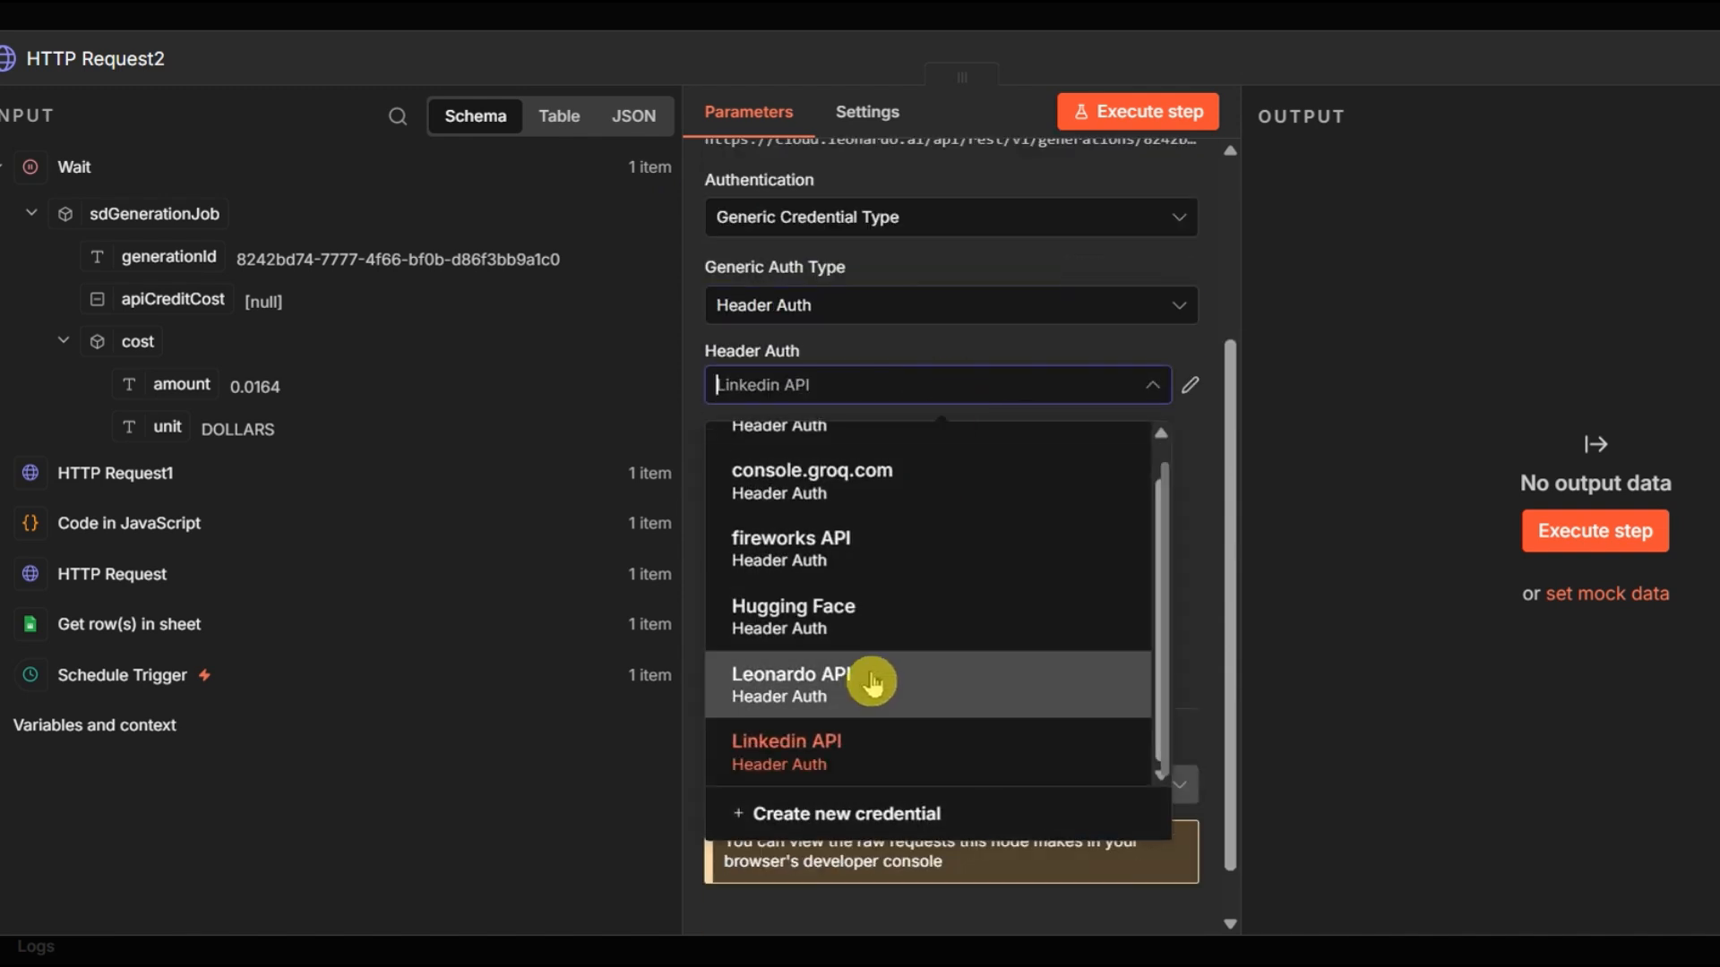
{"action": "left_click", "coordinate": [849, 691]}
Turn on sending headers for the new request and add a header named Content-Type
{"action": "left_click", "coordinate": [731, 559]}
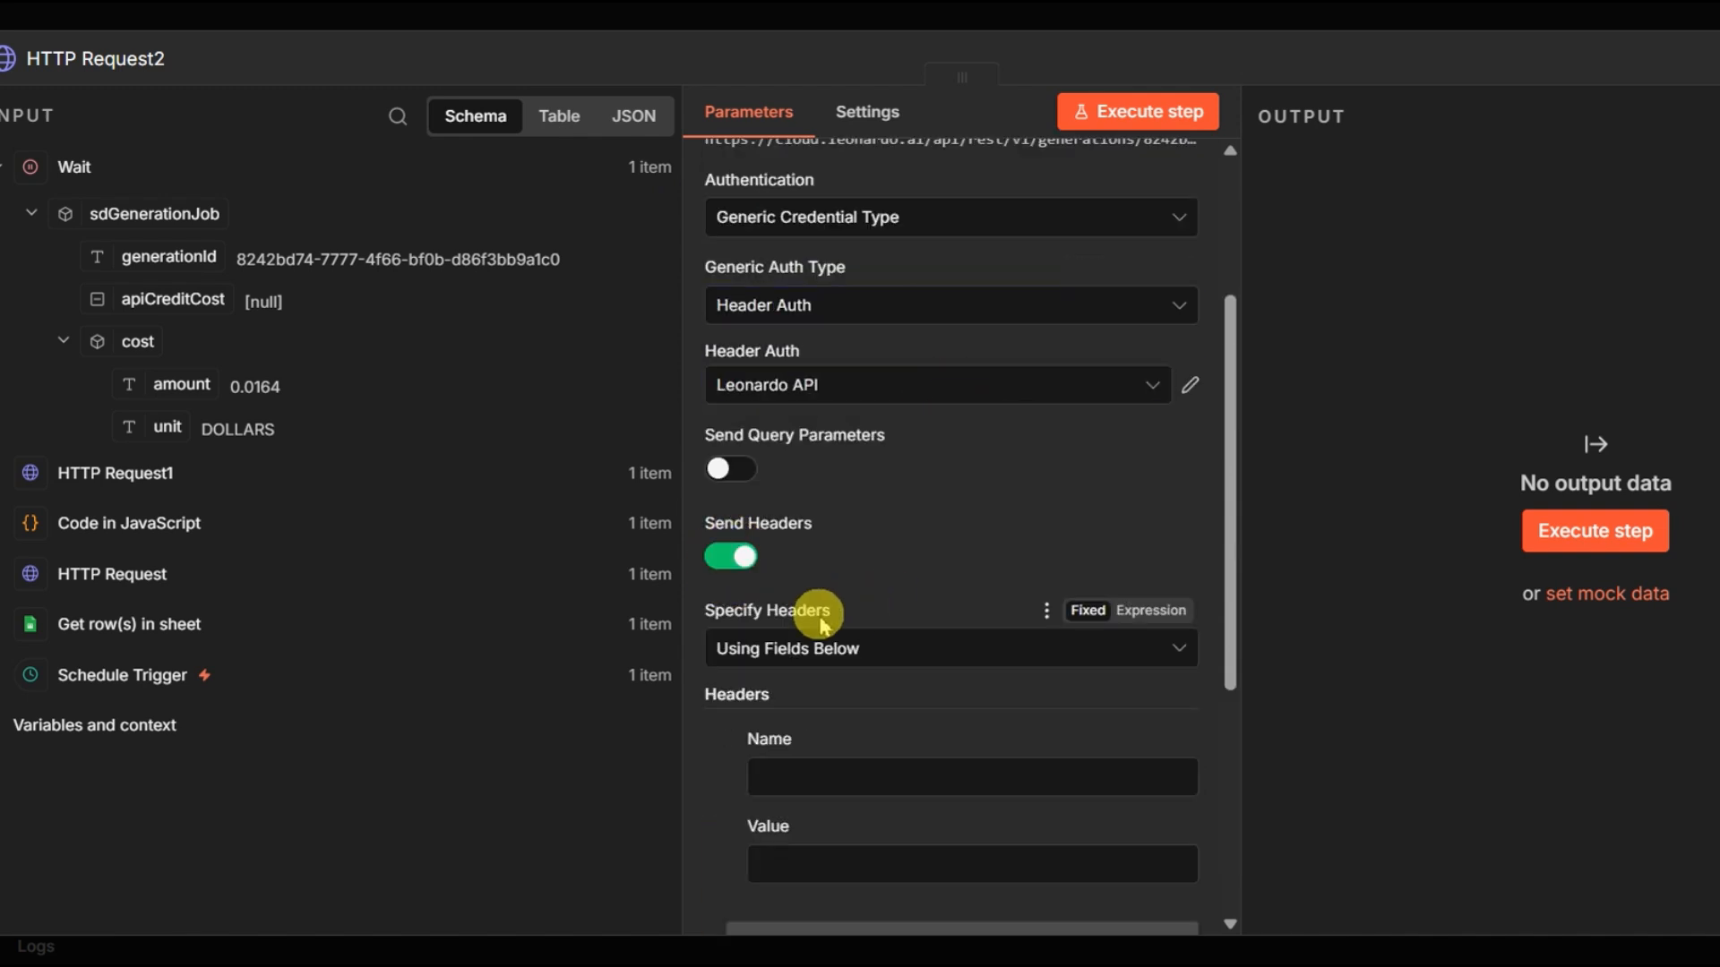
{"action": "scroll", "coordinate": [770, 686], "scroll_direction": "down", "scroll_amount": 3}
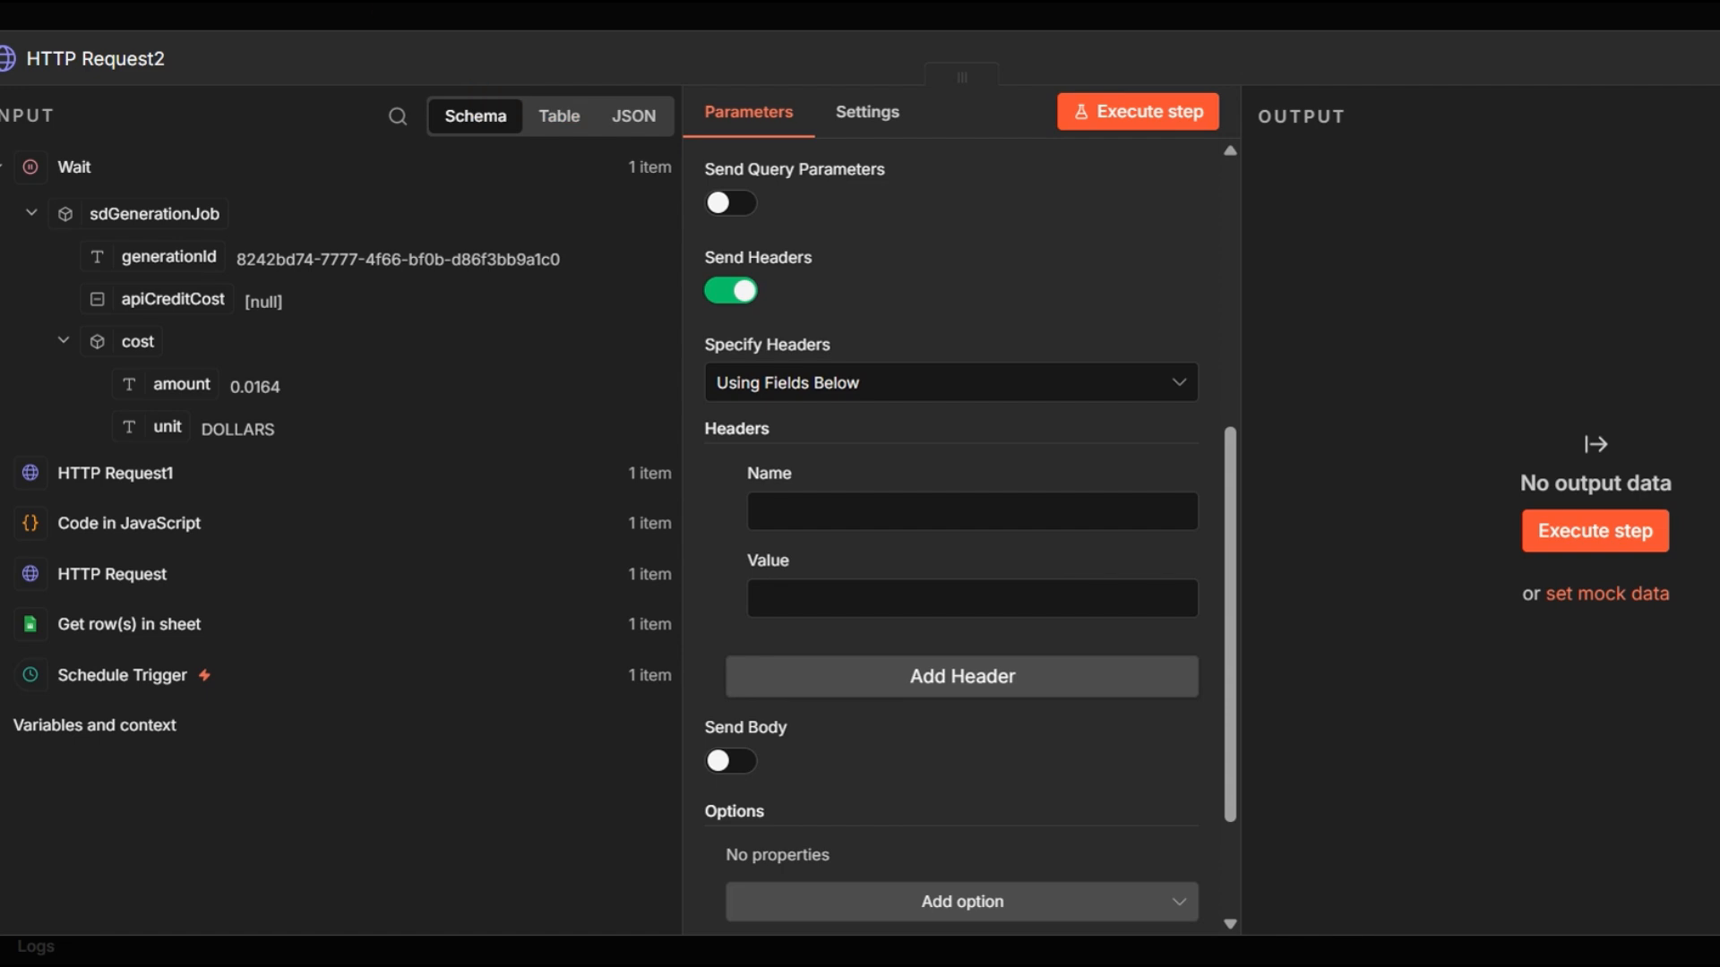
{"action": "left_click", "coordinate": [859, 509]}
{"action": "type", "text": "Content-Type"}
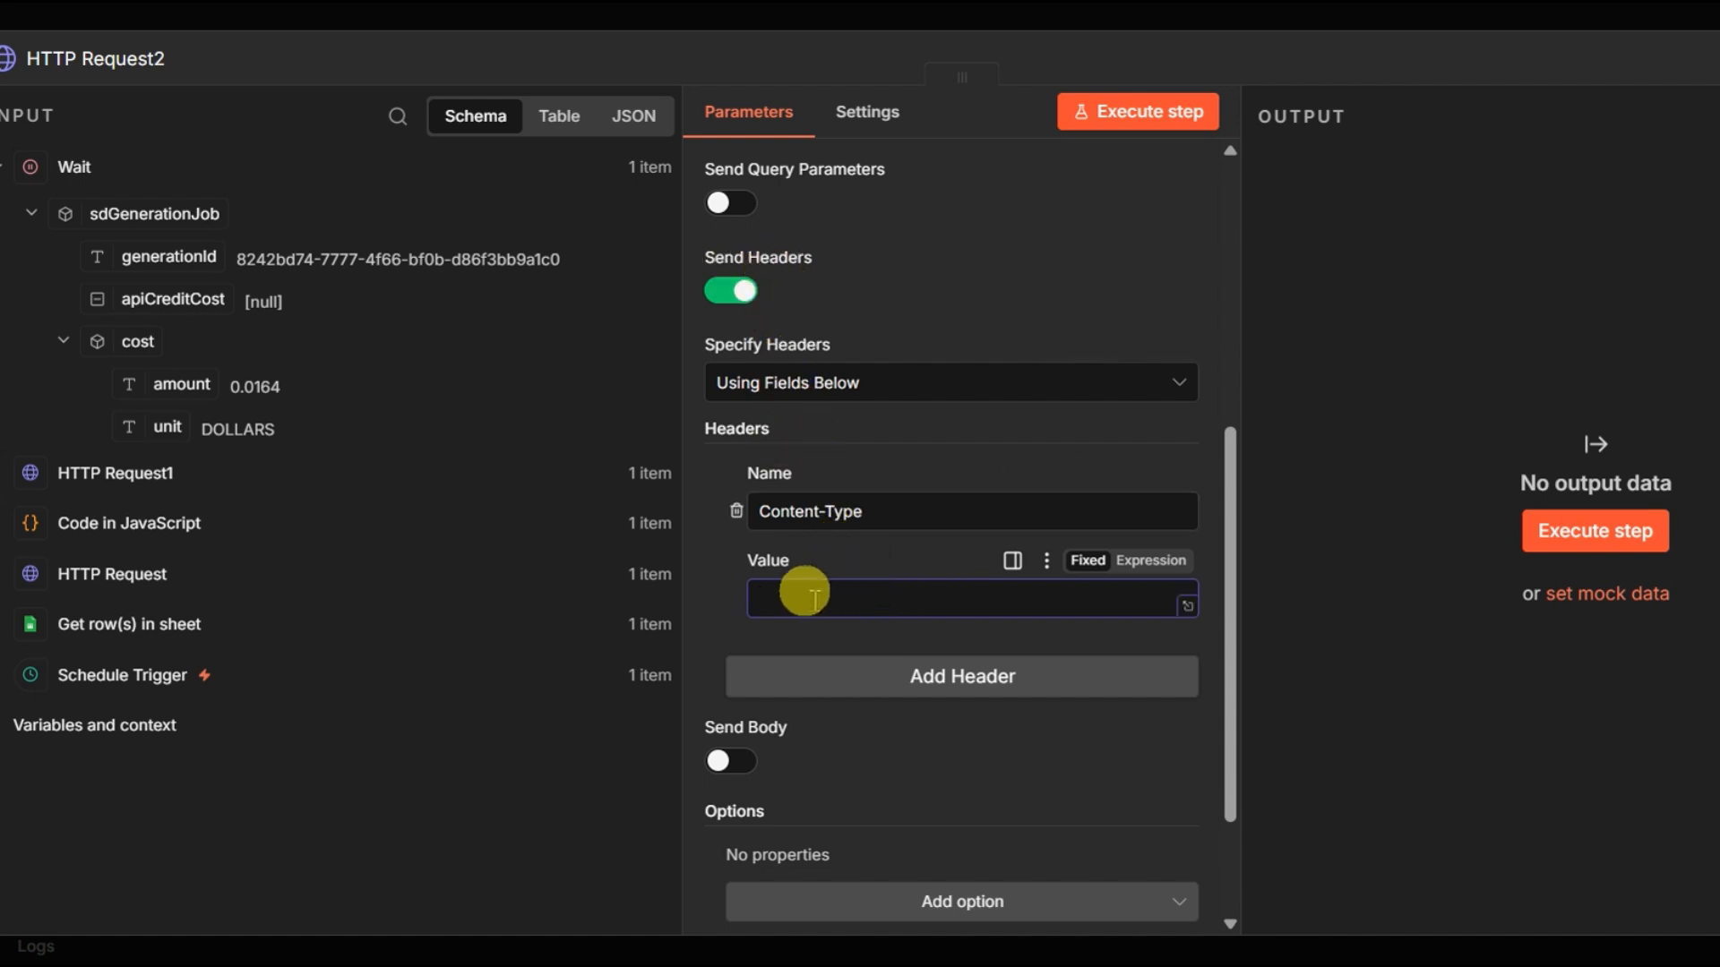
{"action": "left_click_drag", "start_coordinate": [864, 510], "coordinate": [707, 509]}
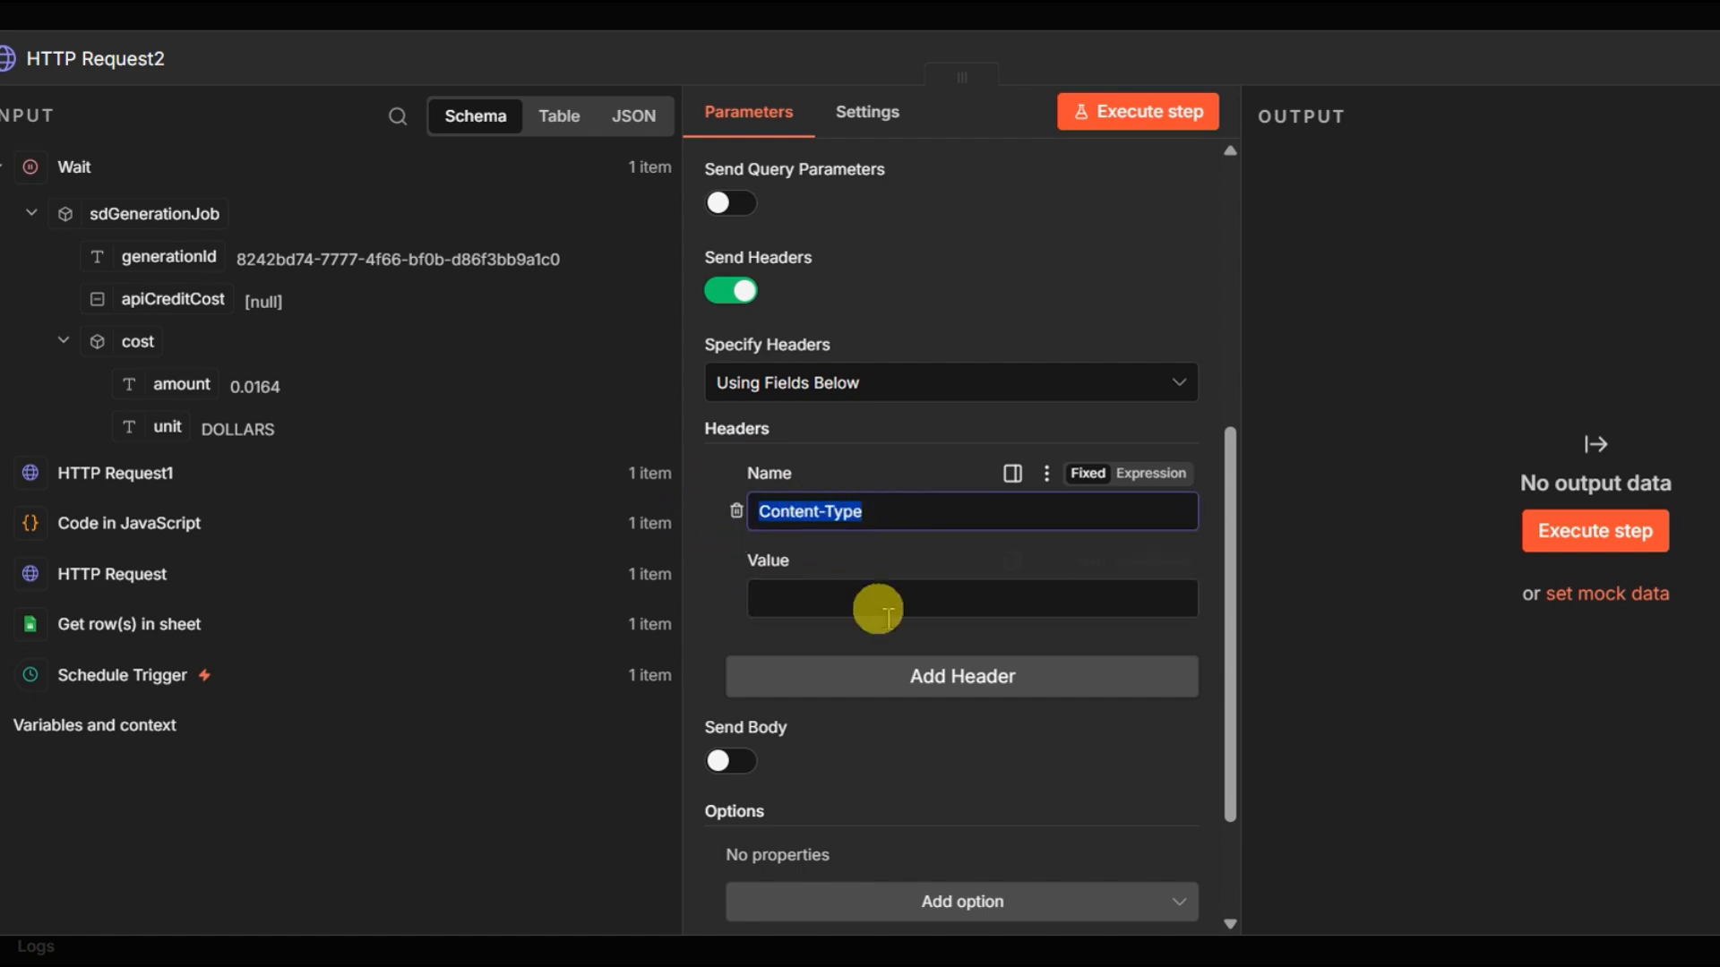
{"action": "left_click", "coordinate": [858, 607]}
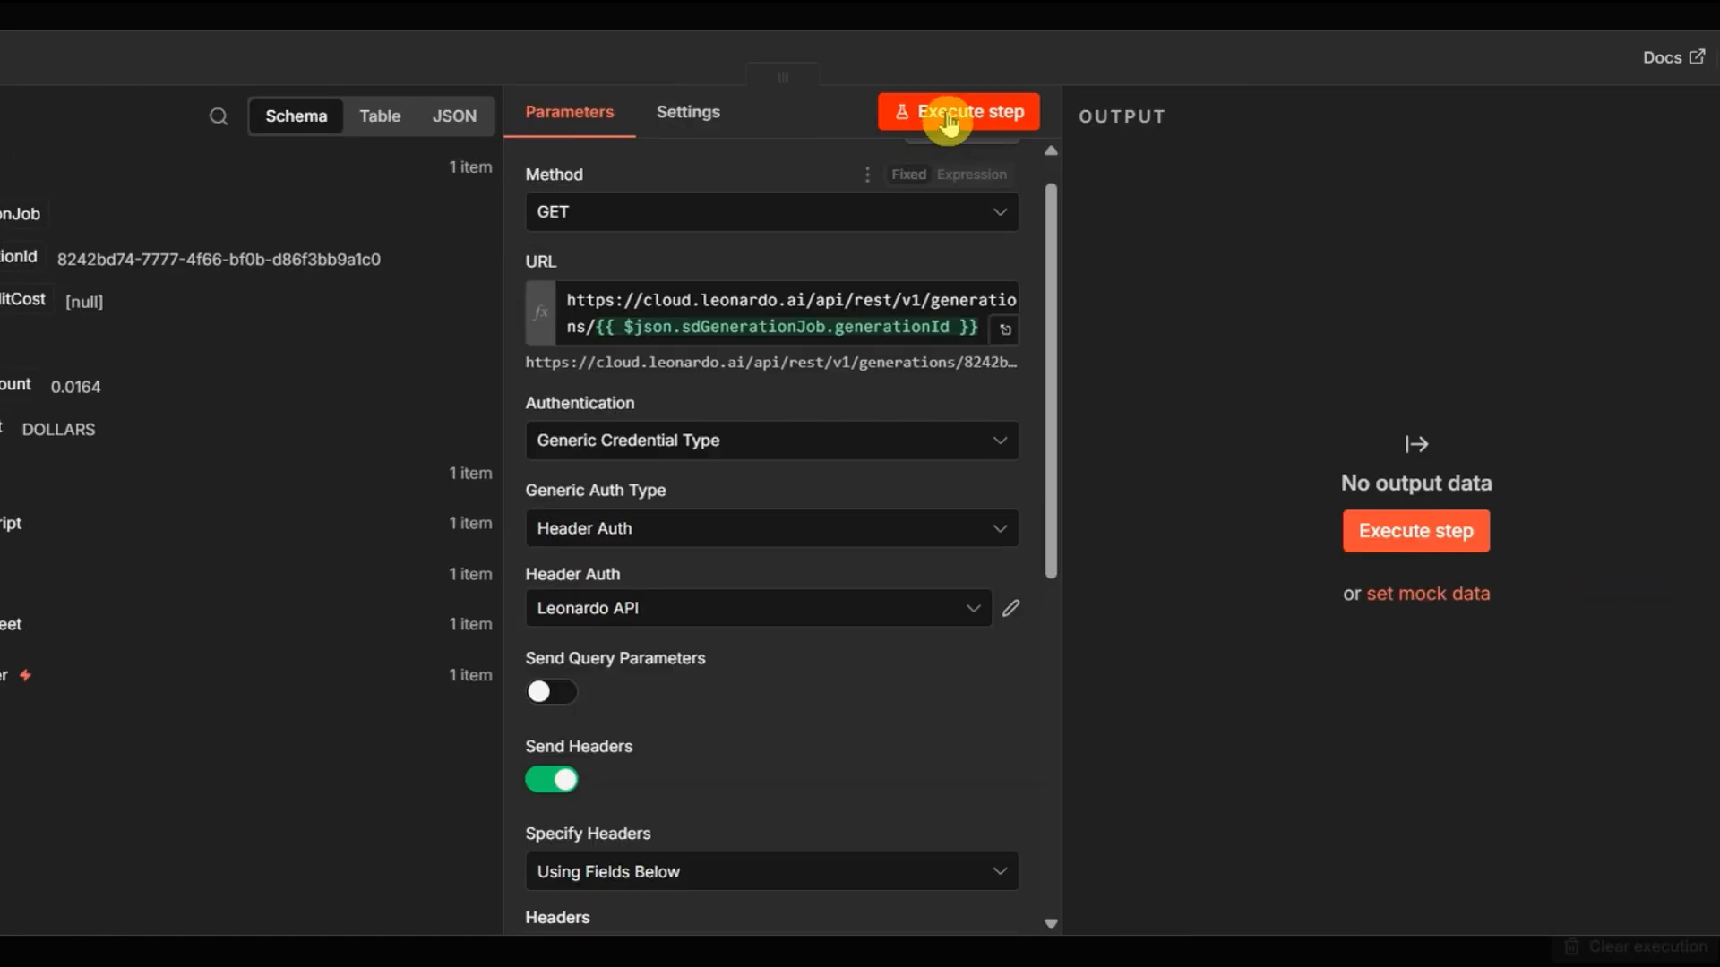
Execute the HTTP Request2 node and open the generated image's URL from its output in the browser
{"action": "left_click", "coordinate": [1007, 113]}
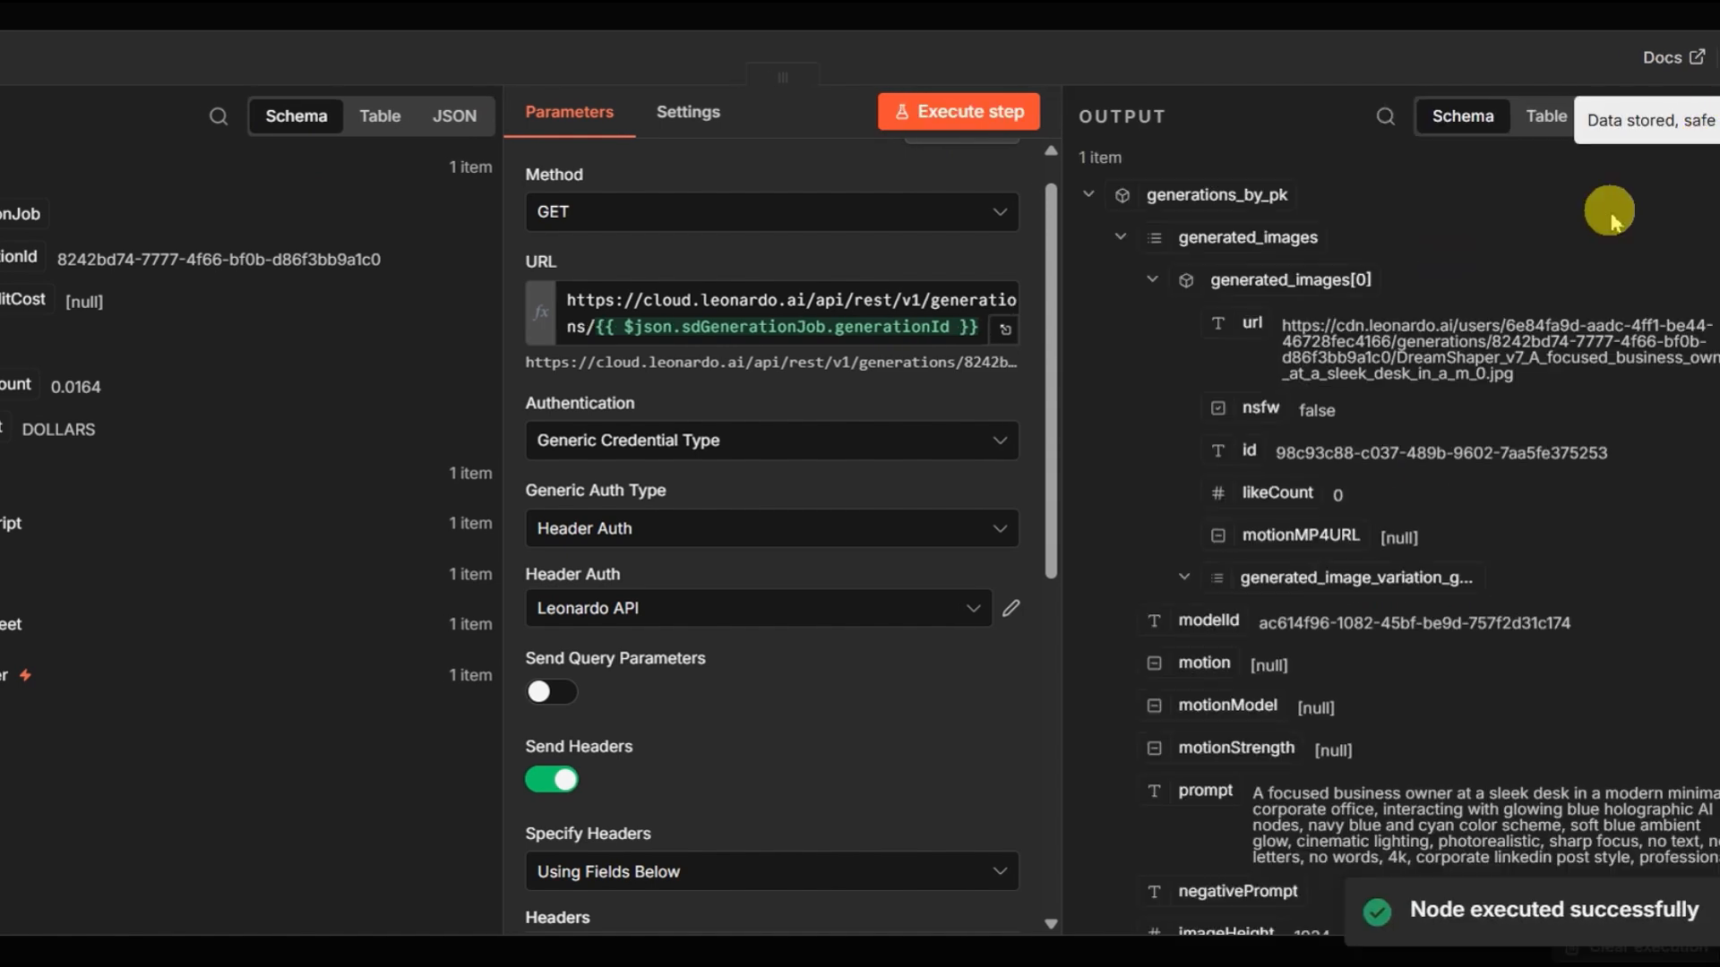
{"action": "left_click_drag", "start_coordinate": [1539, 391], "coordinate": [1283, 324]}
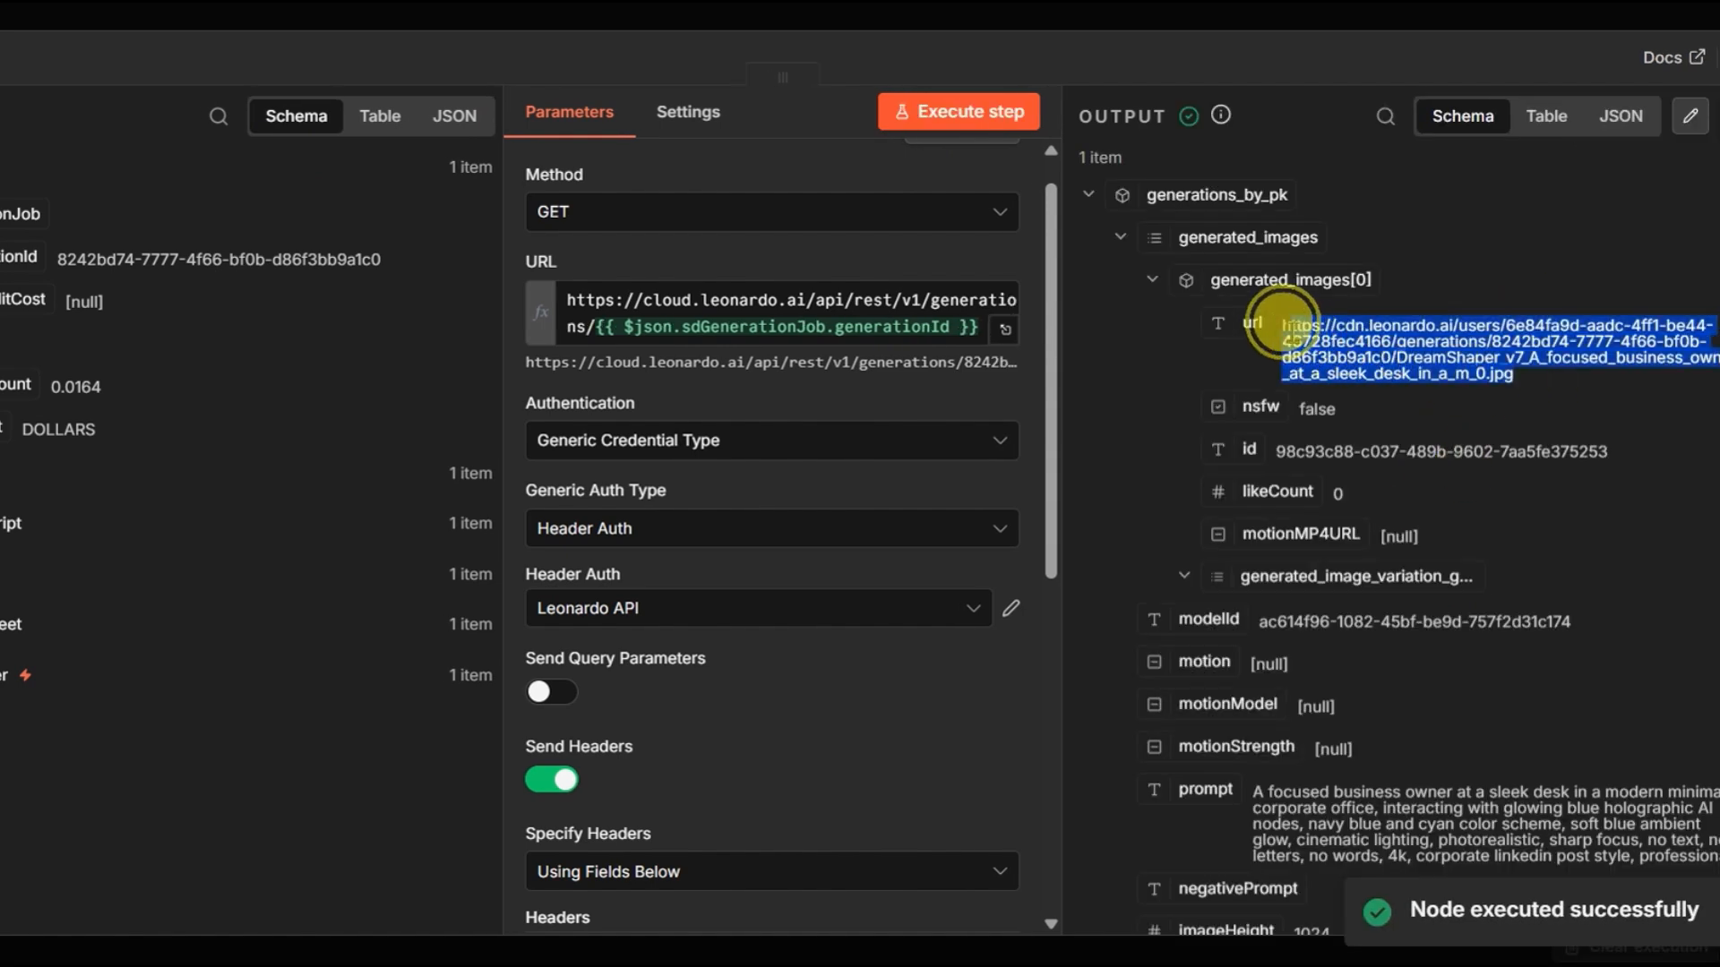
{"action": "right_click", "coordinate": [1334, 355]}
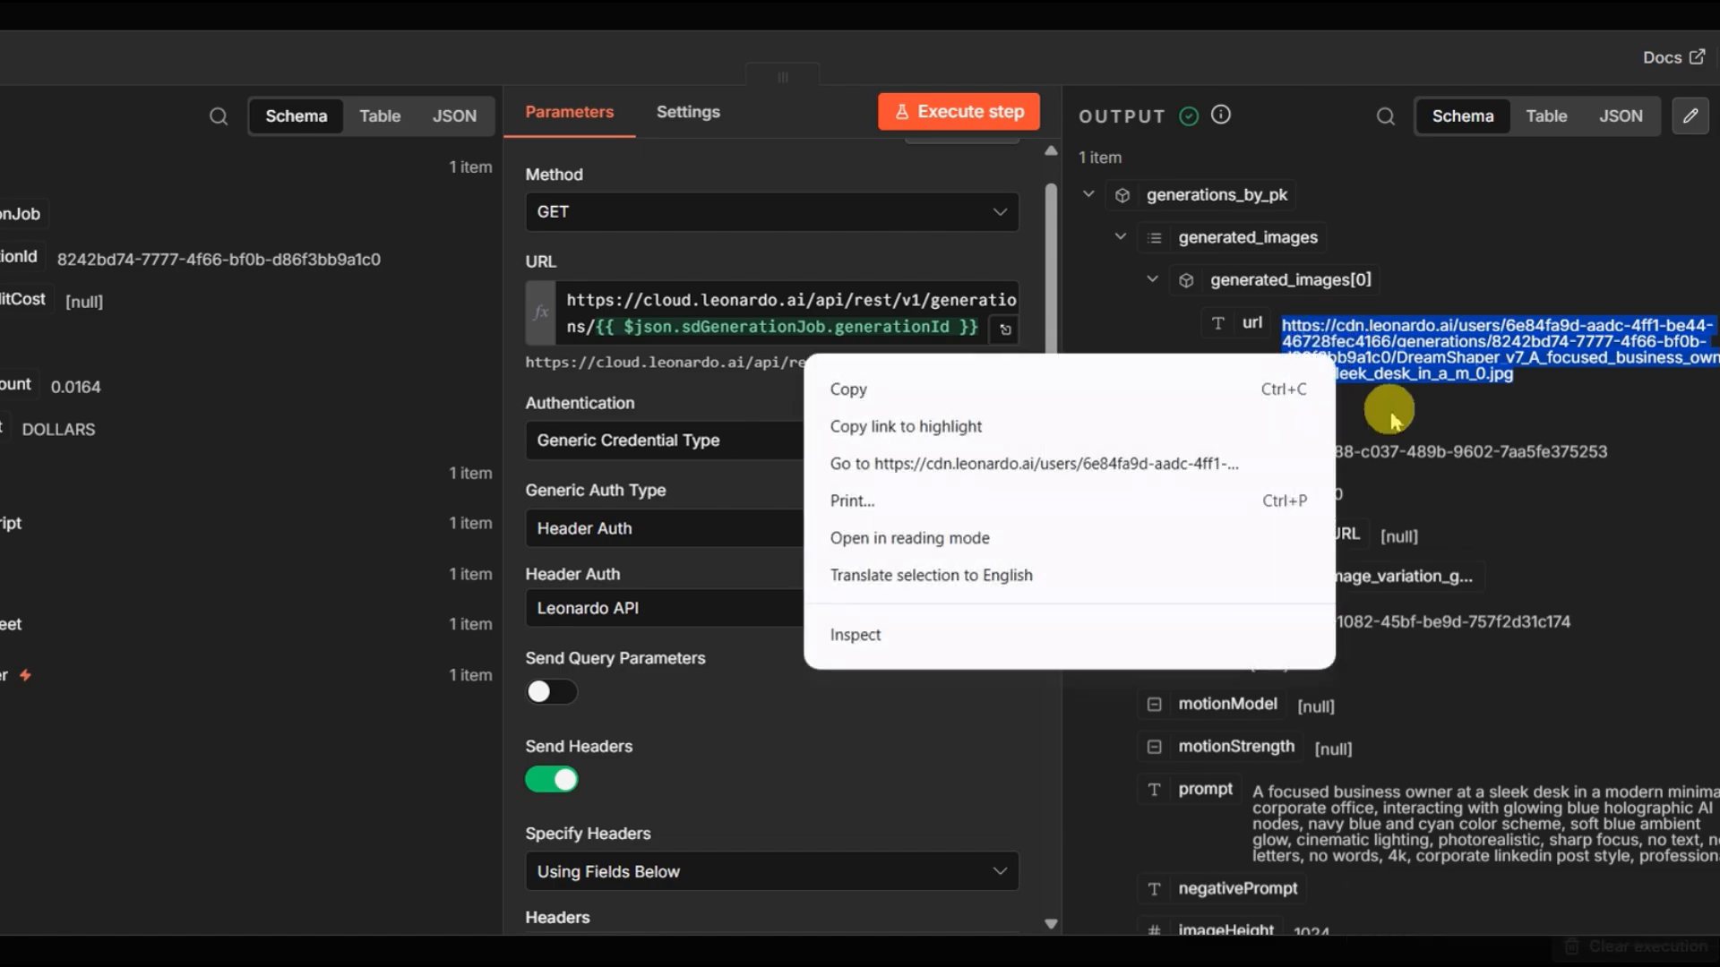
{"action": "left_click", "coordinate": [974, 462]}
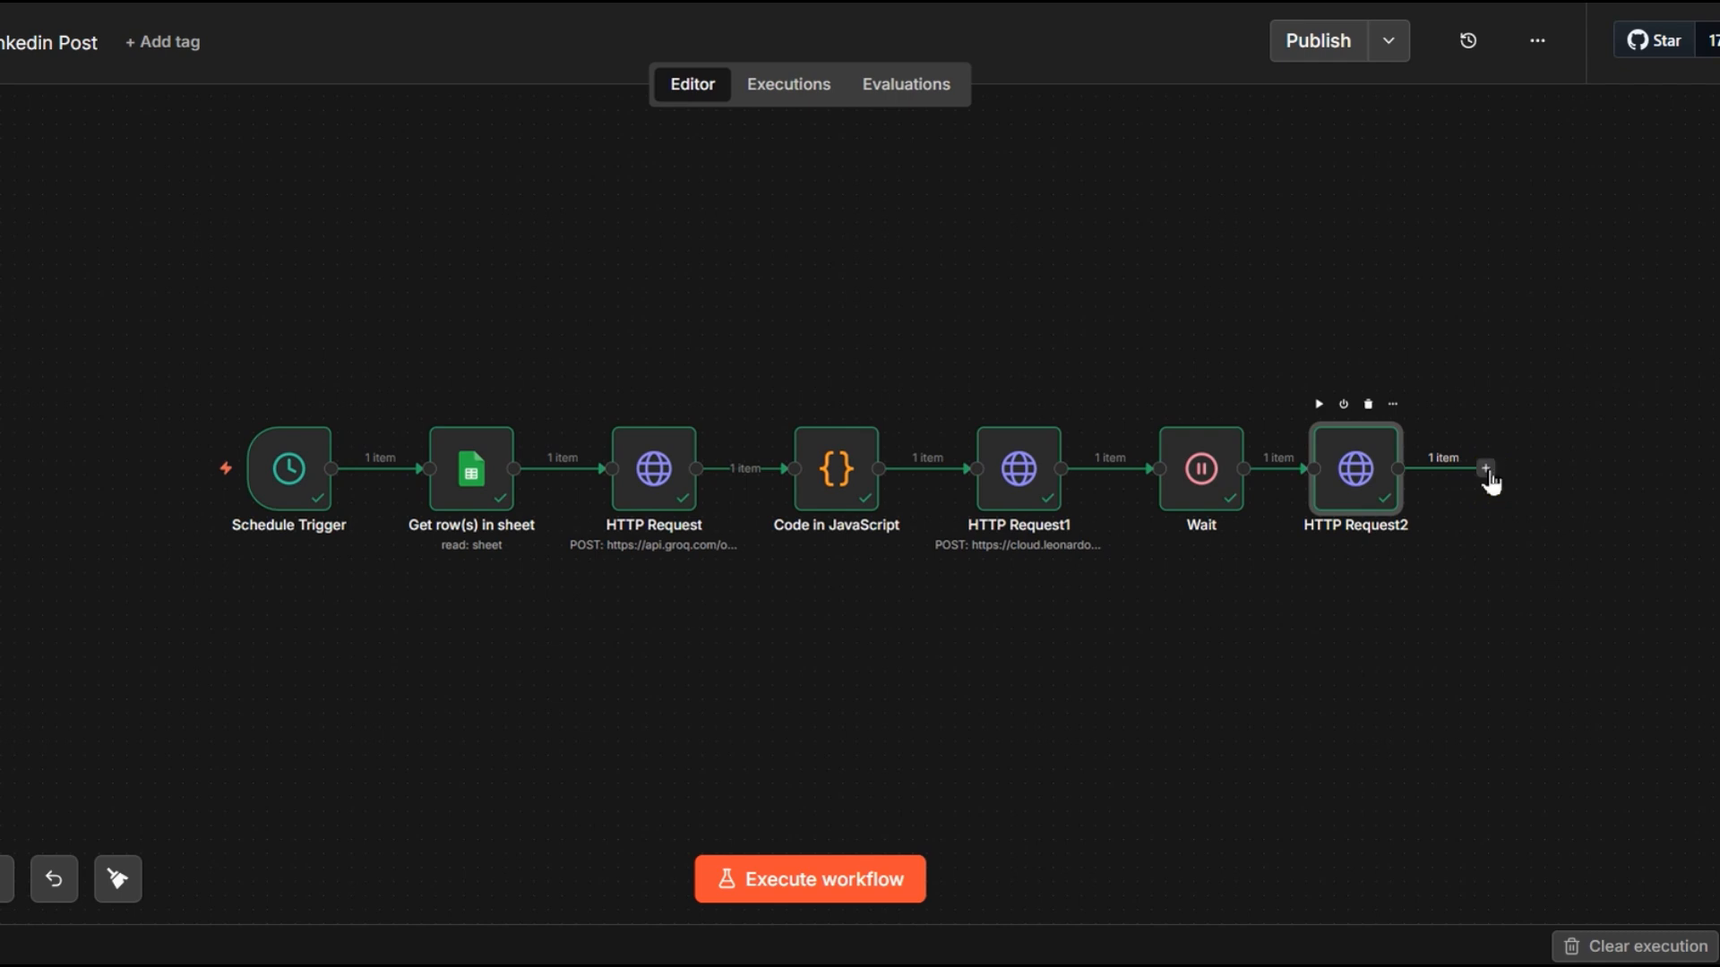
Add an HTTP Request node after HTTP Request2, placed below the existing row of nodes near the Schedule Trigger
{"action": "left_click", "coordinate": [1485, 470]}
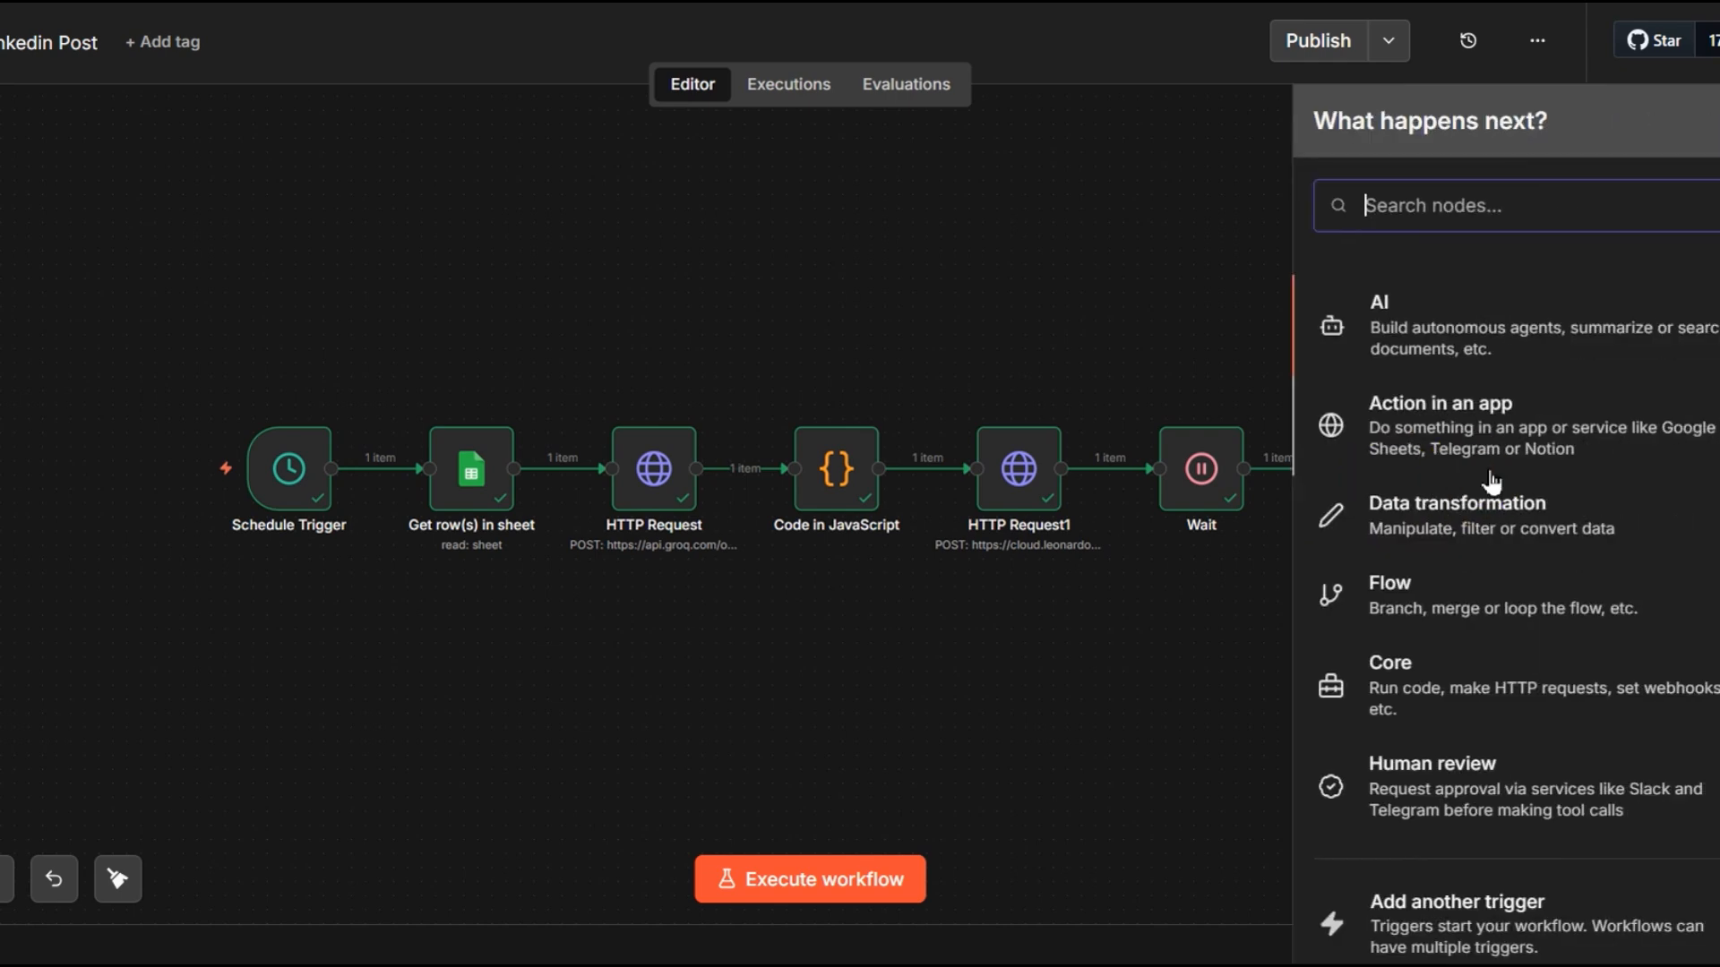
{"action": "left_click", "coordinate": [1227, 710]}
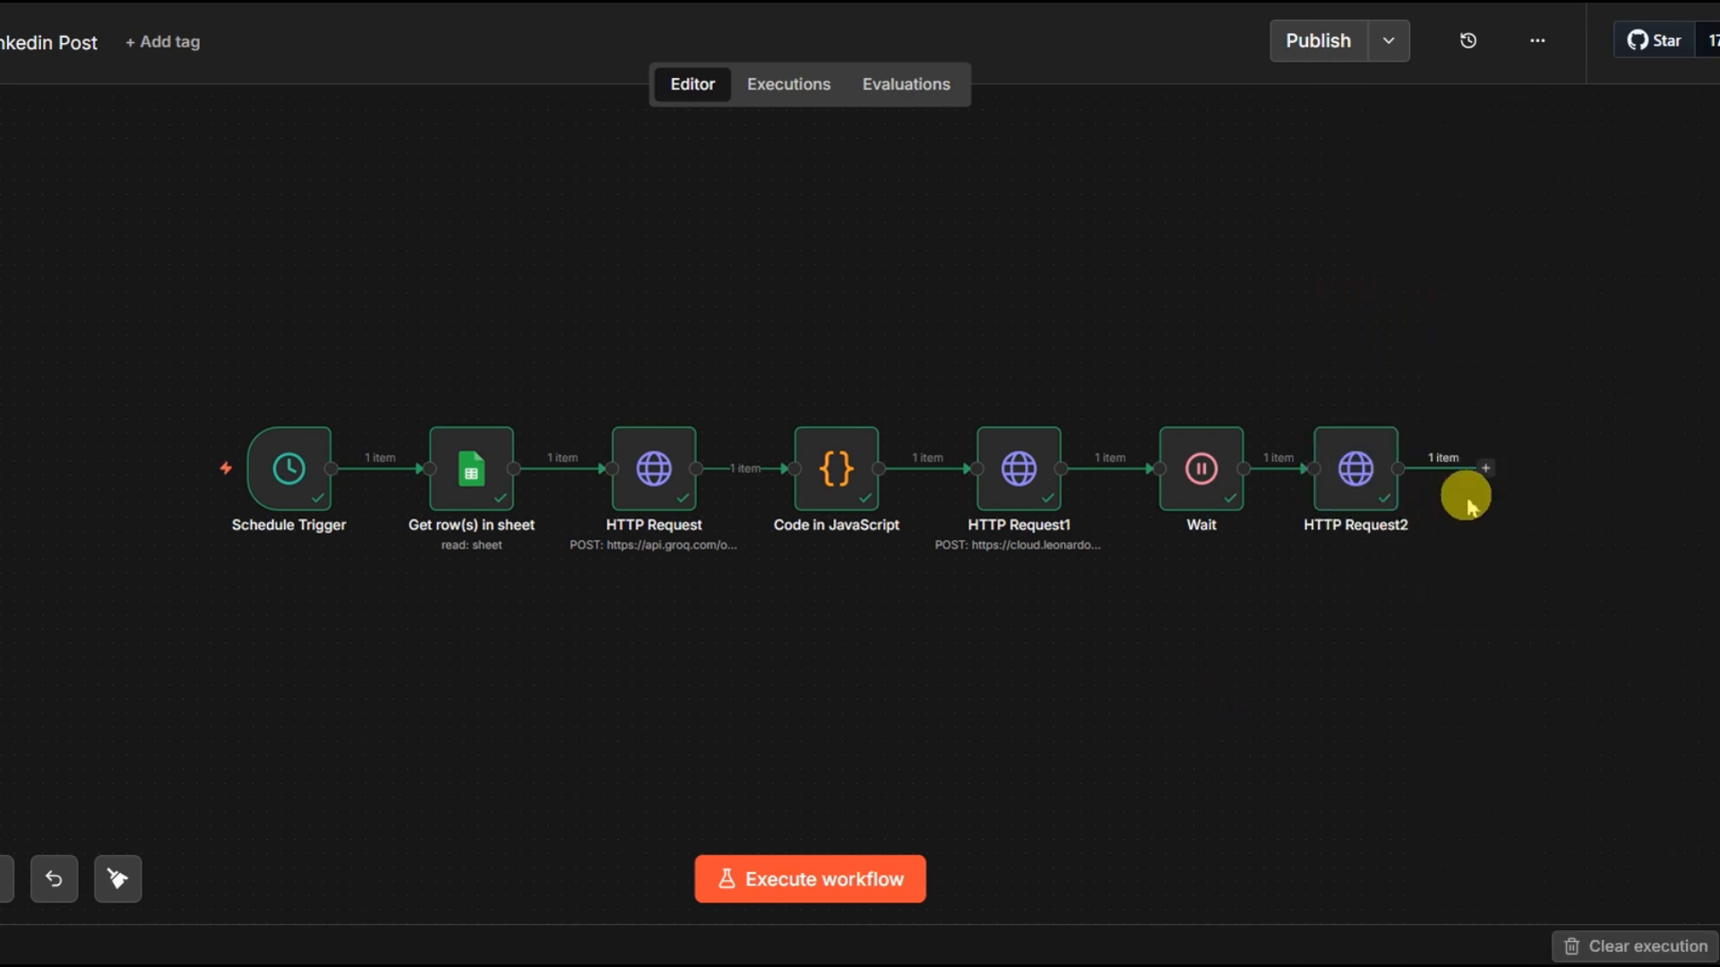
{"action": "left_click_drag", "start_coordinate": [1480, 483], "coordinate": [309, 629]}
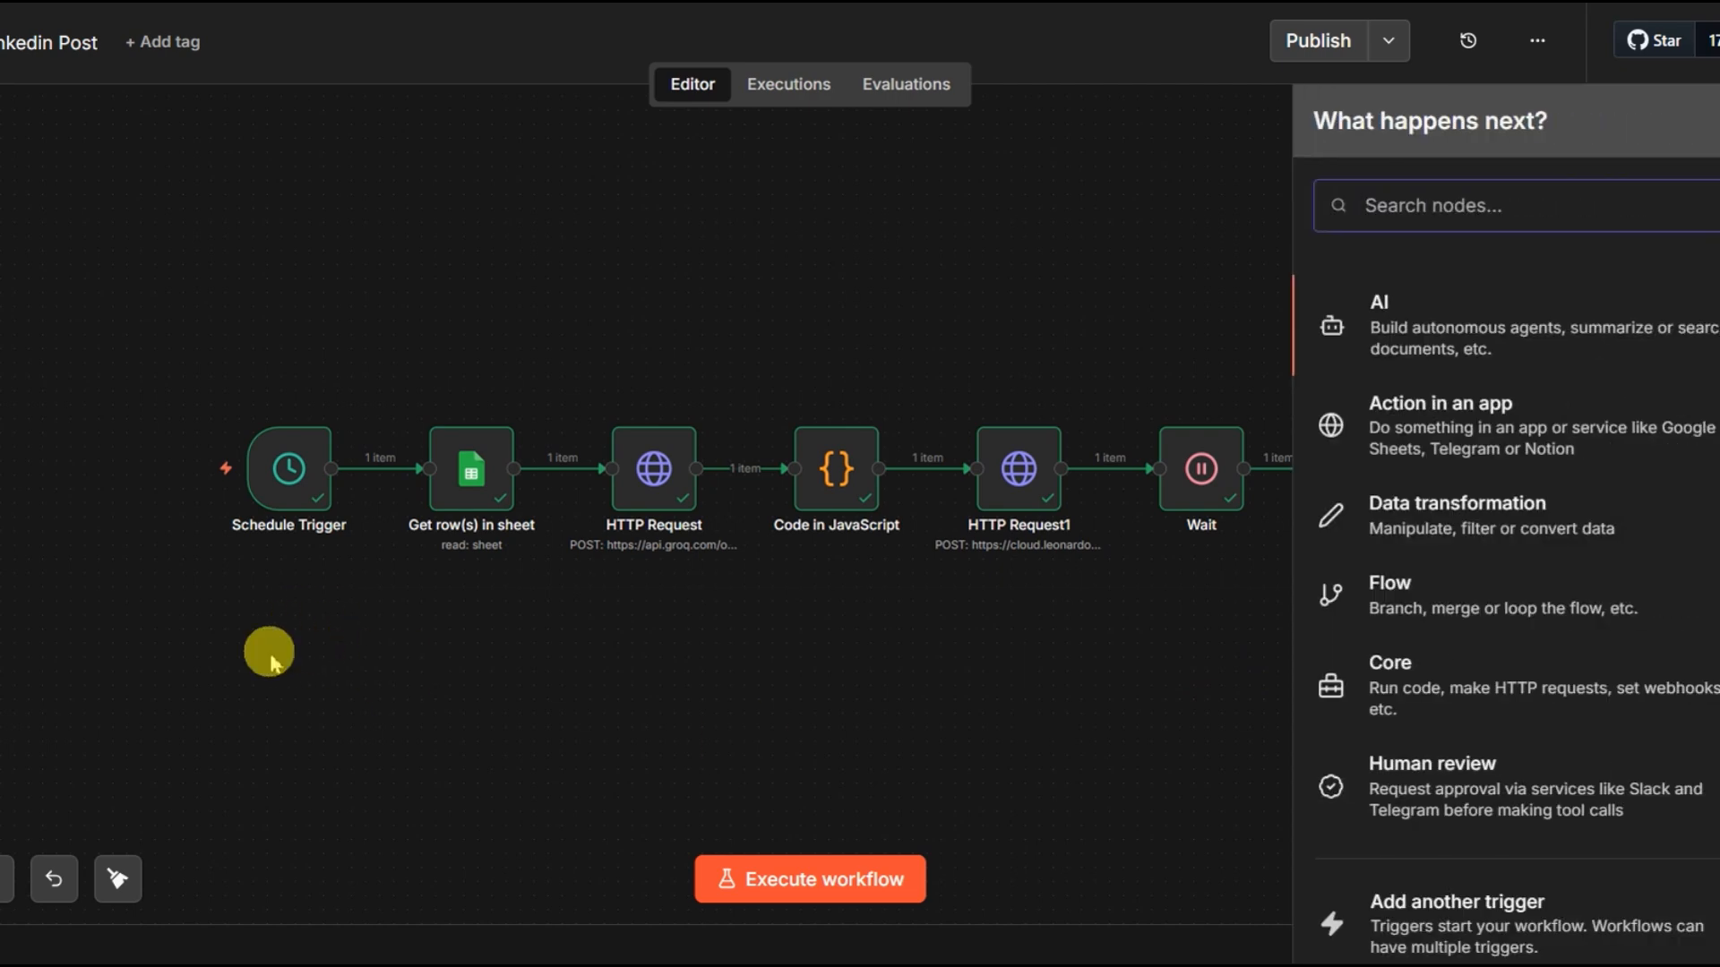
{"action": "type", "text": "http"}
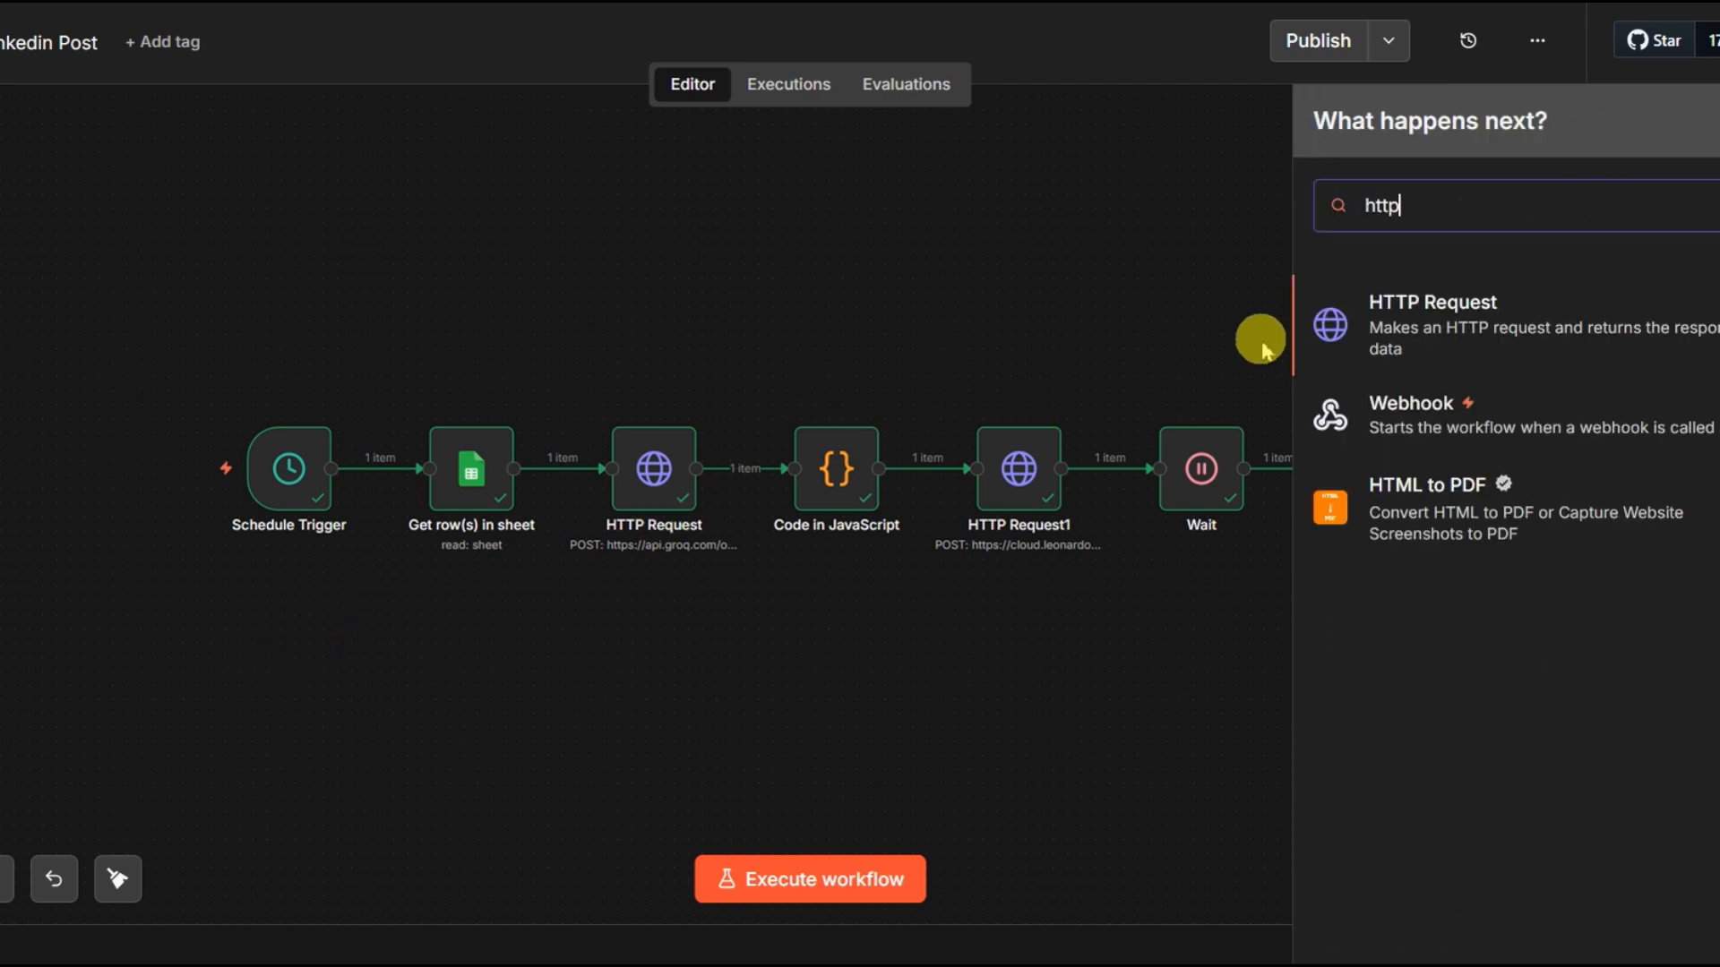
{"action": "left_click", "coordinate": [1362, 326]}
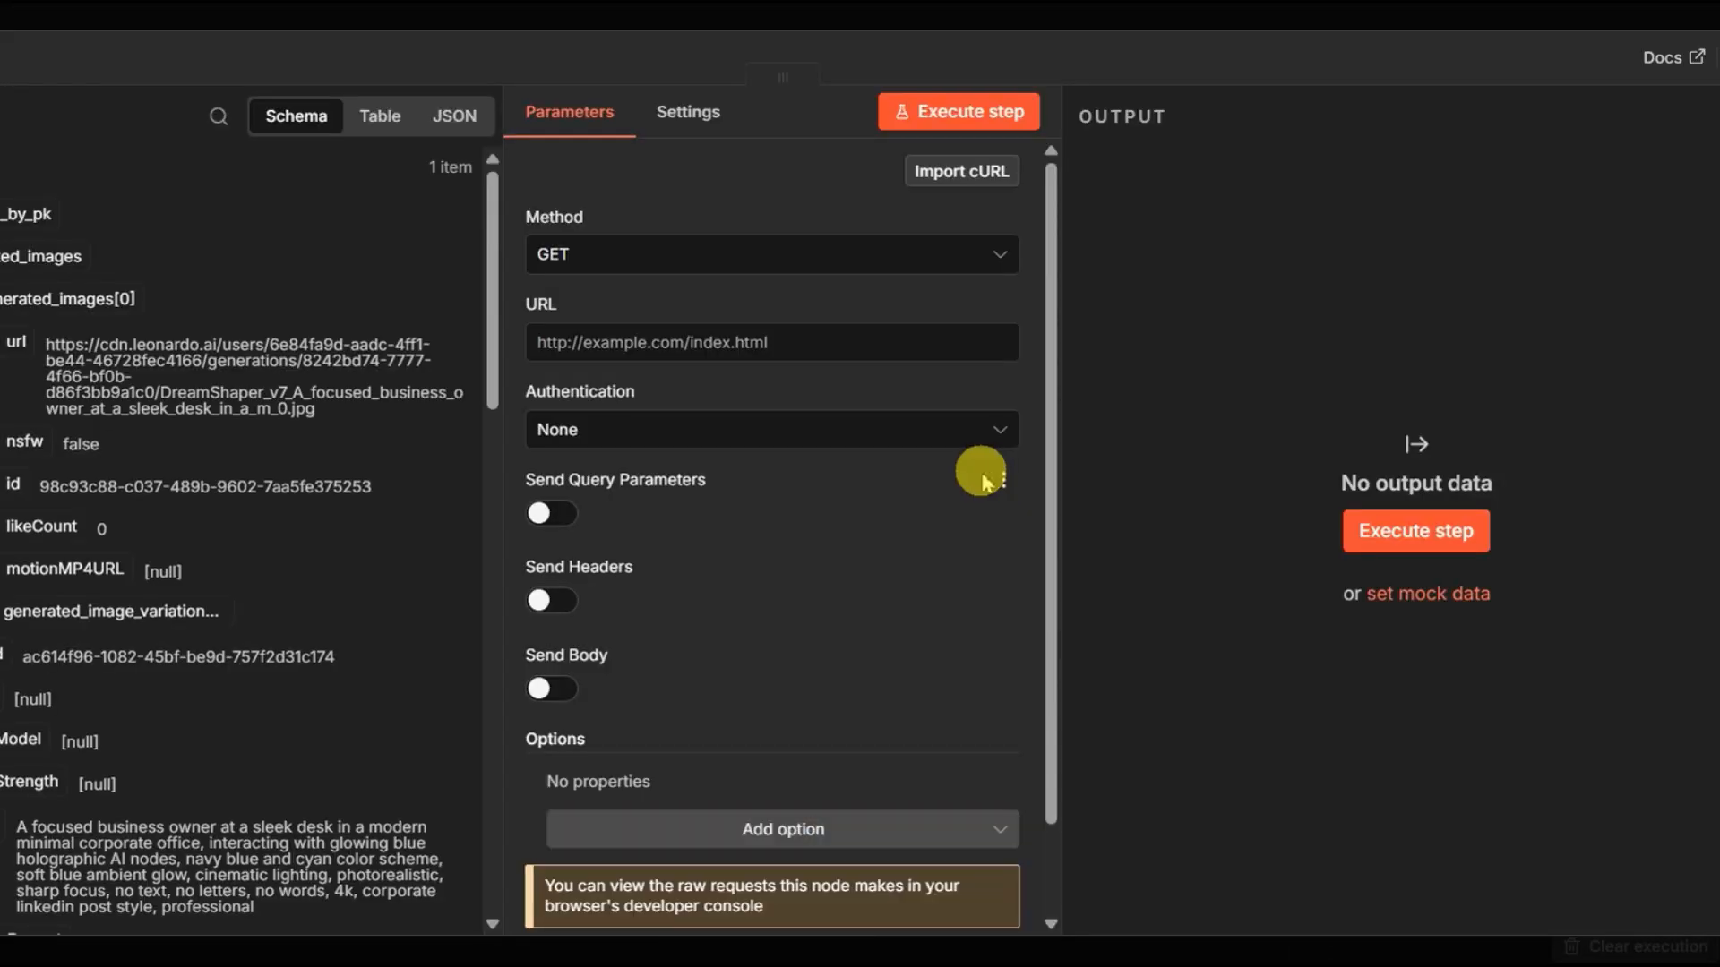
Use the GET method for the new request and map its URL to the url field of generated_images[0] from HTTP Request2
{"action": "left_click", "coordinate": [792, 265]}
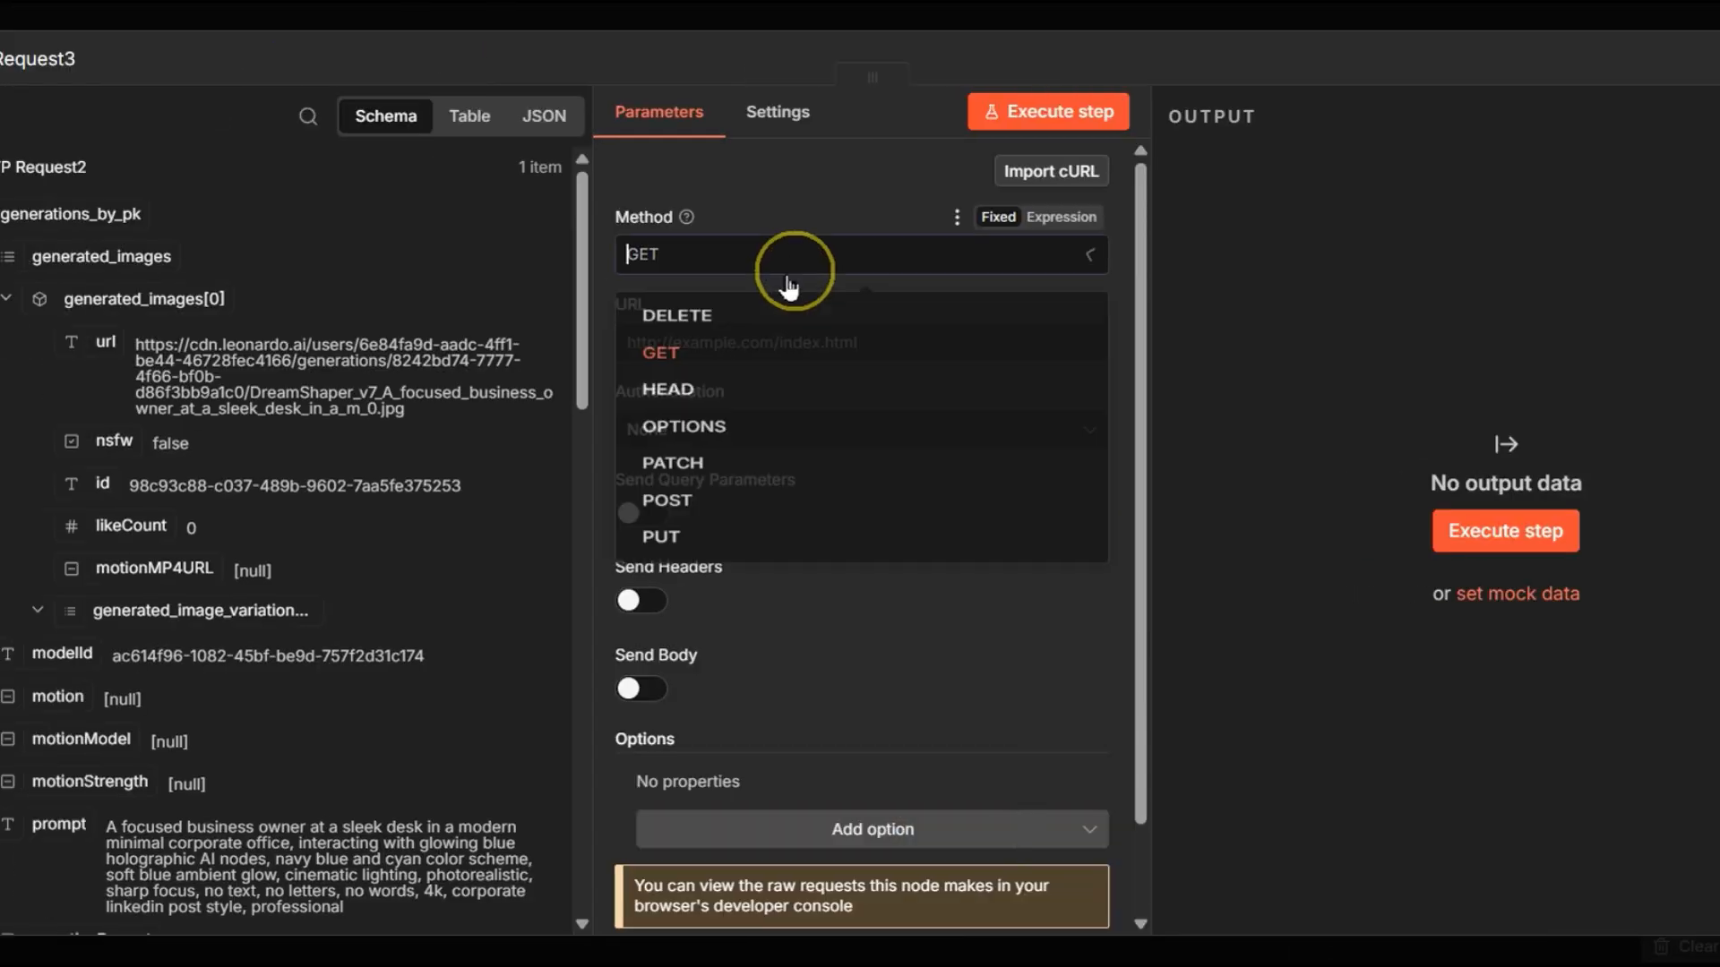
{"action": "left_click", "coordinate": [733, 353]}
{"action": "left_click", "coordinate": [729, 340]}
{"action": "left_click_drag", "start_coordinate": [112, 390], "coordinate": [627, 345]}
{"action": "left_click_drag", "start_coordinate": [54, 354], "coordinate": [660, 338]}
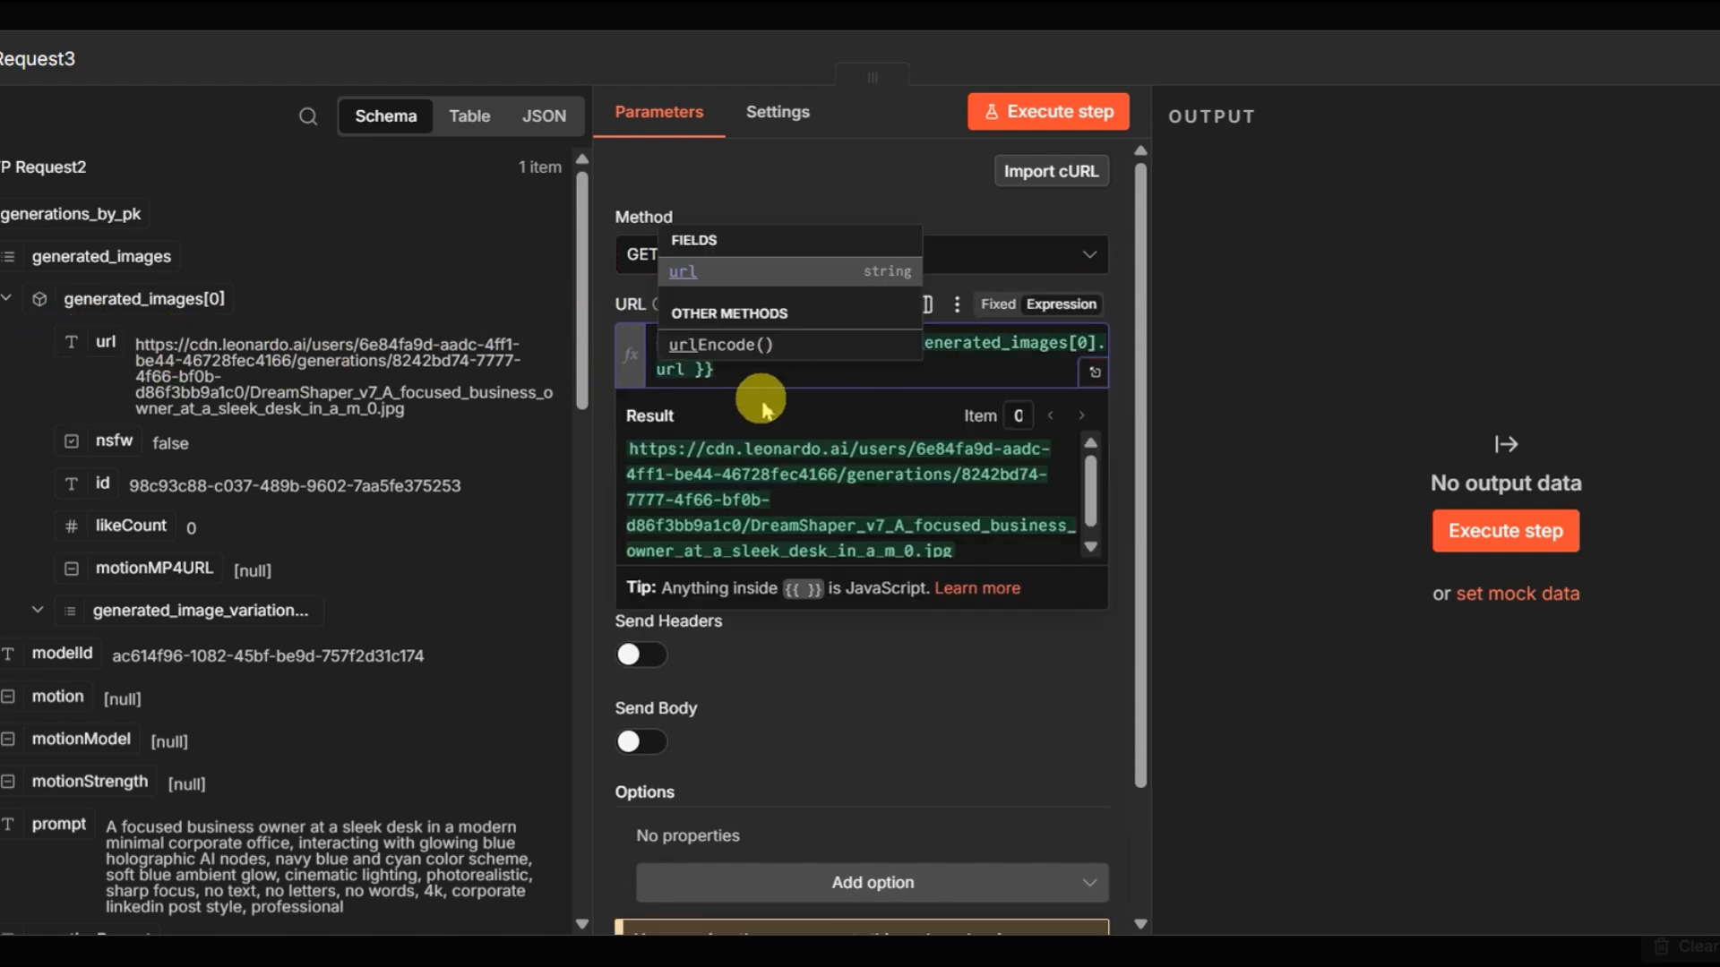
{"action": "left_click", "coordinate": [616, 305]}
Add a Response option with File as the response format, execute the HTTP Request3 node and return to the canvas
{"action": "scroll", "coordinate": [685, 486], "scroll_direction": "down", "scroll_amount": 2}
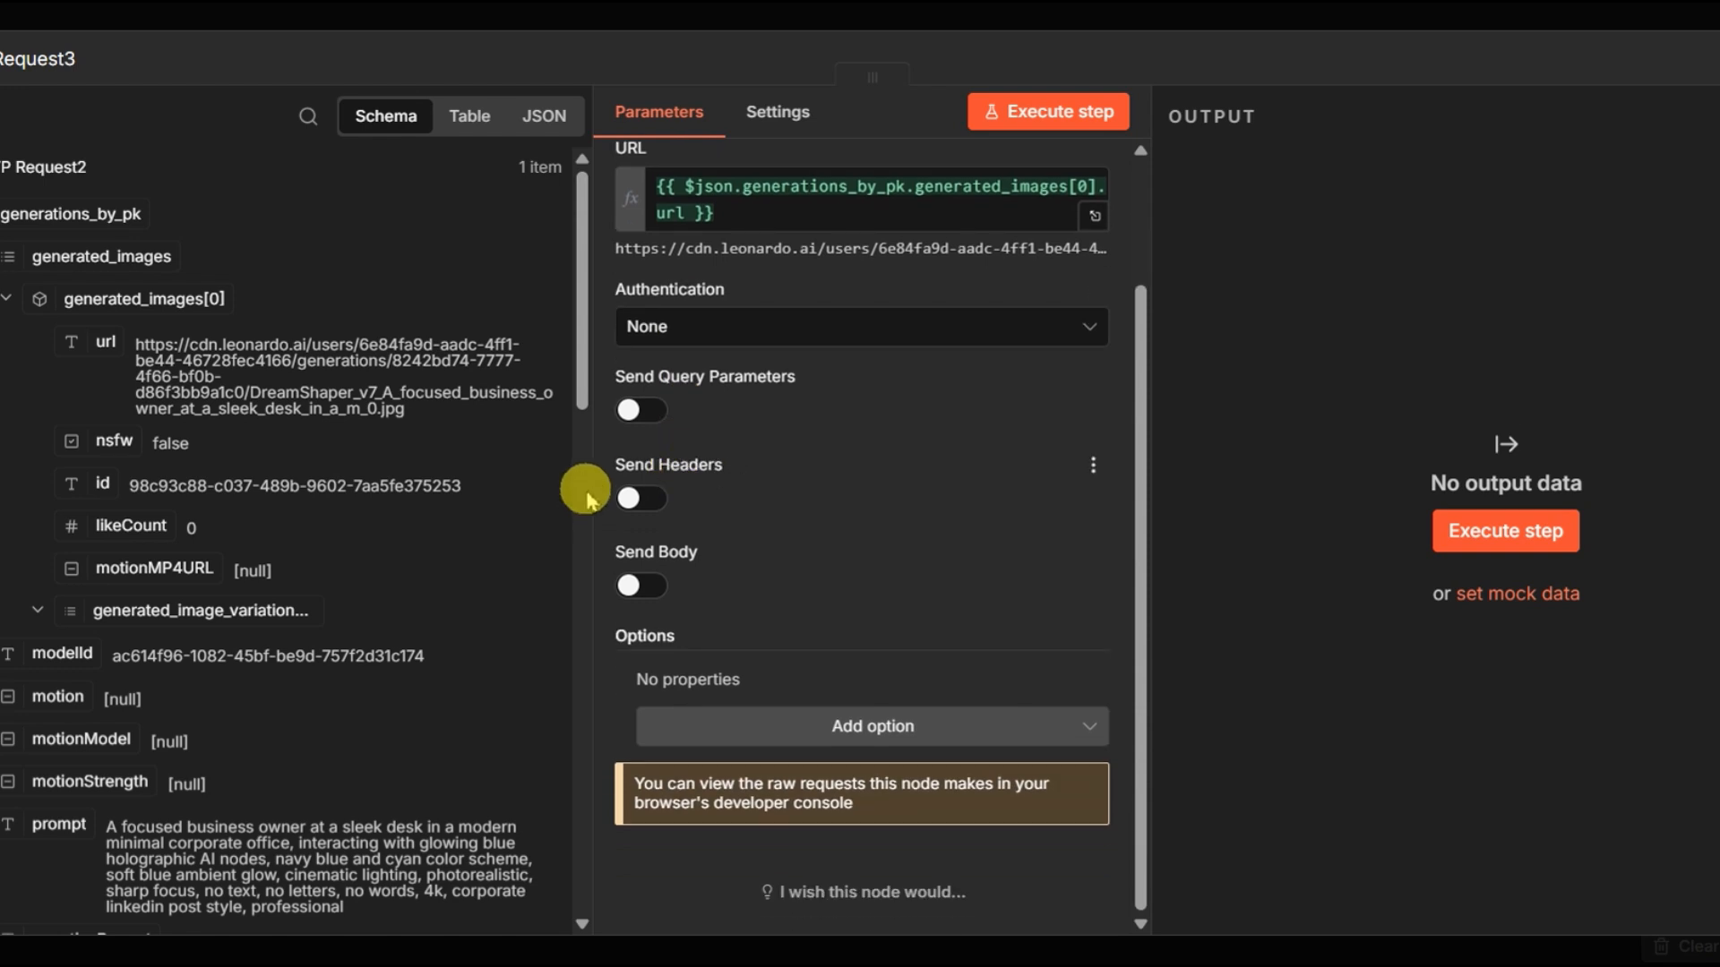
{"action": "left_click", "coordinate": [873, 726]}
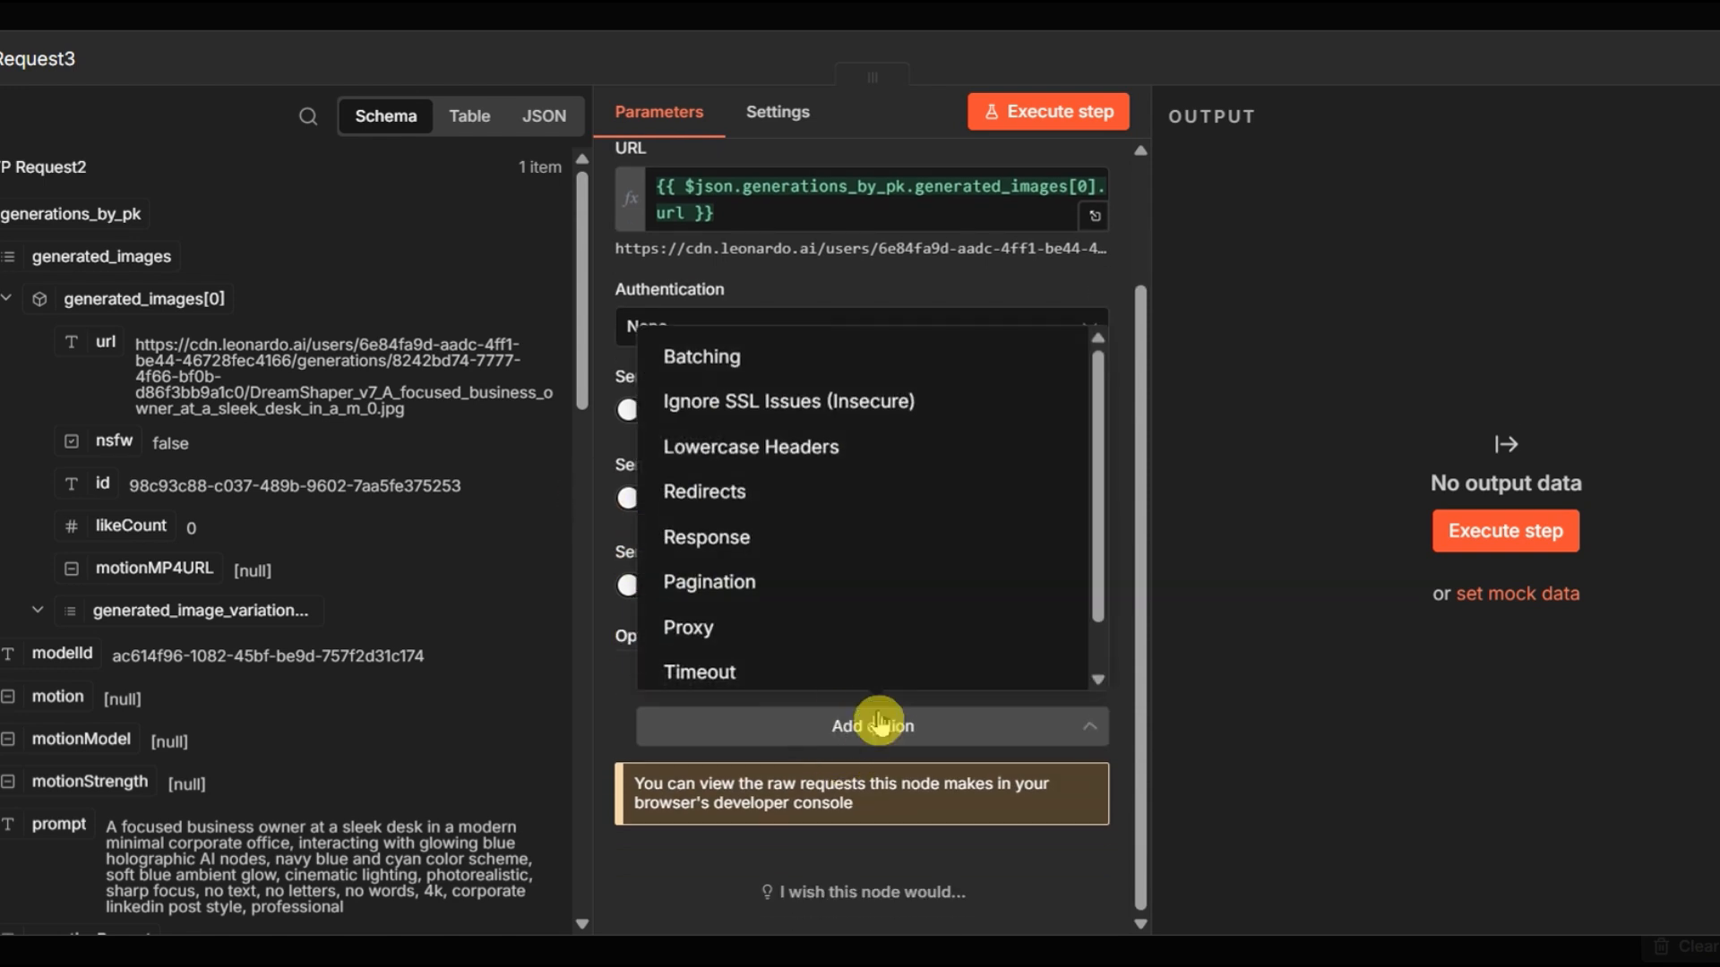
{"action": "left_click", "coordinate": [717, 537]}
{"action": "scroll", "coordinate": [775, 618], "scroll_direction": "down", "scroll_amount": 2}
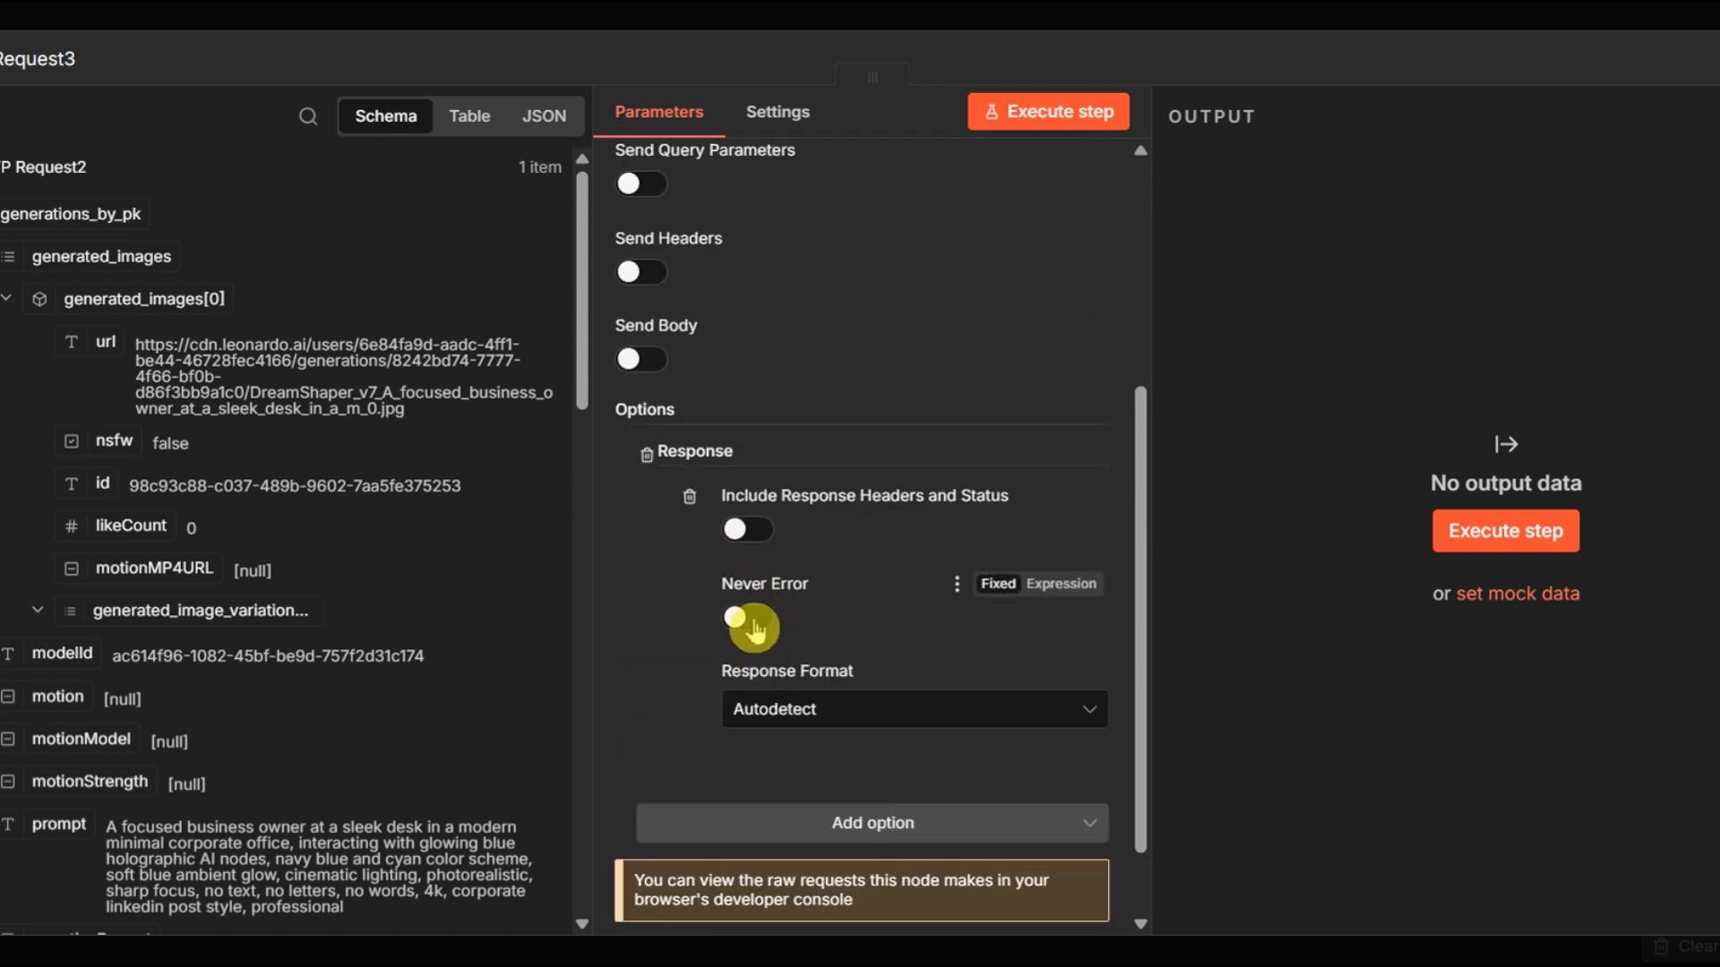
{"action": "left_click", "coordinate": [814, 706]}
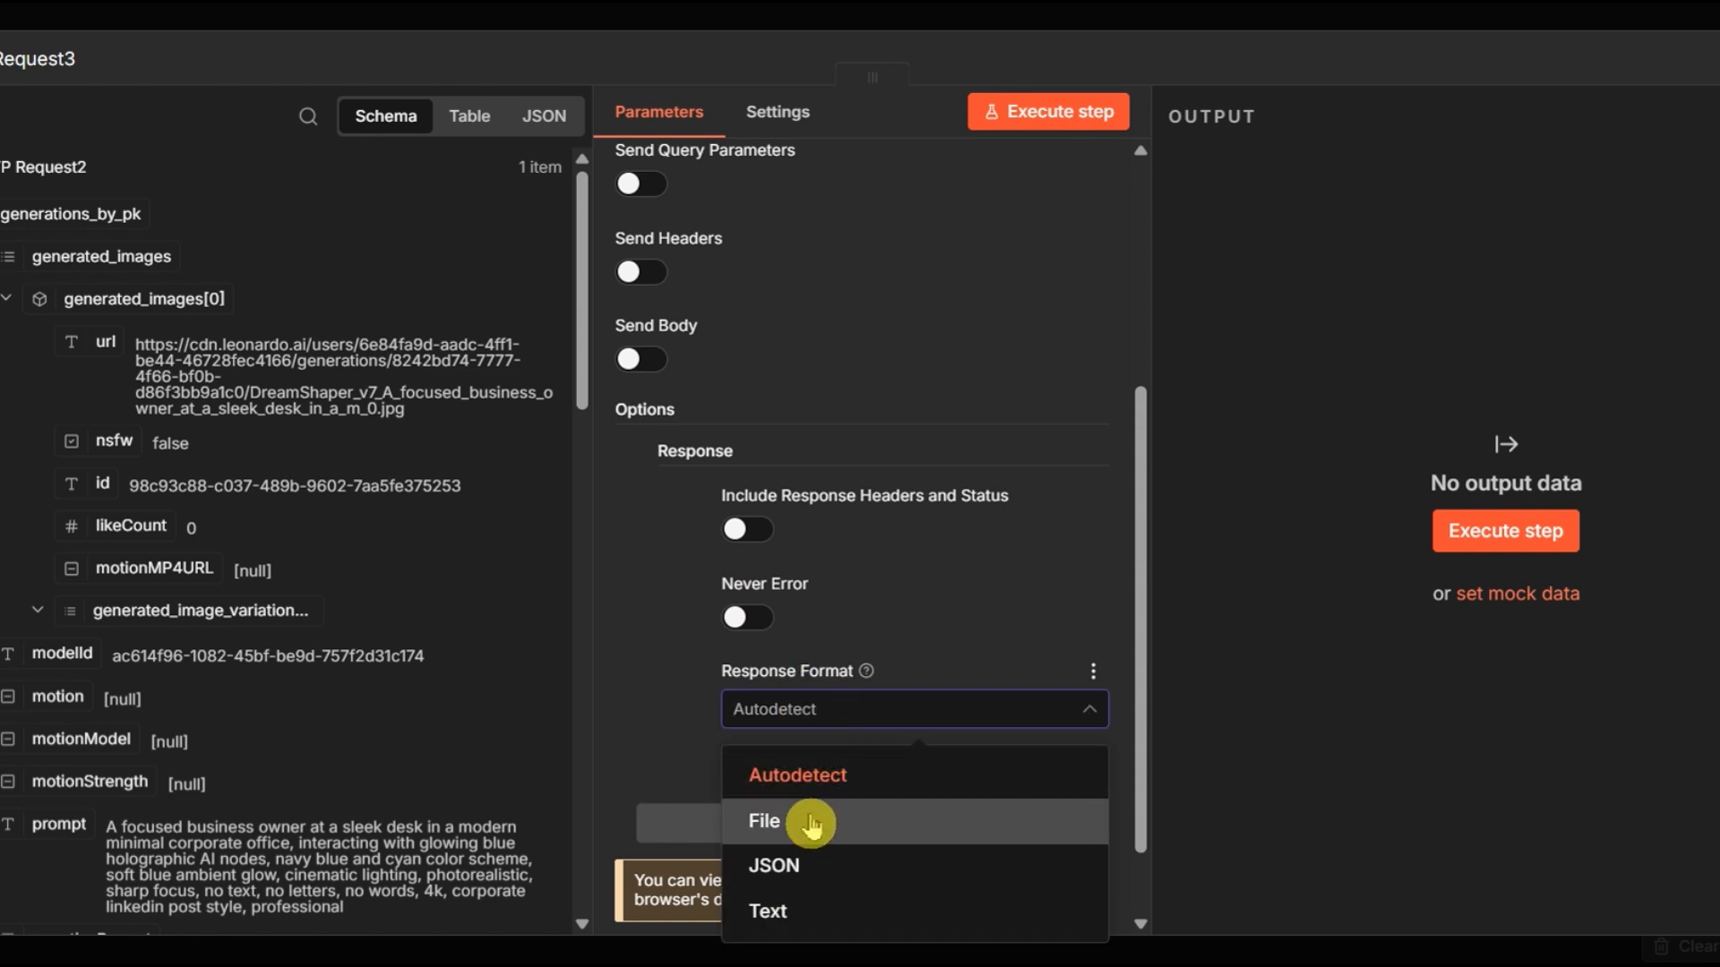
{"action": "left_click", "coordinate": [813, 829]}
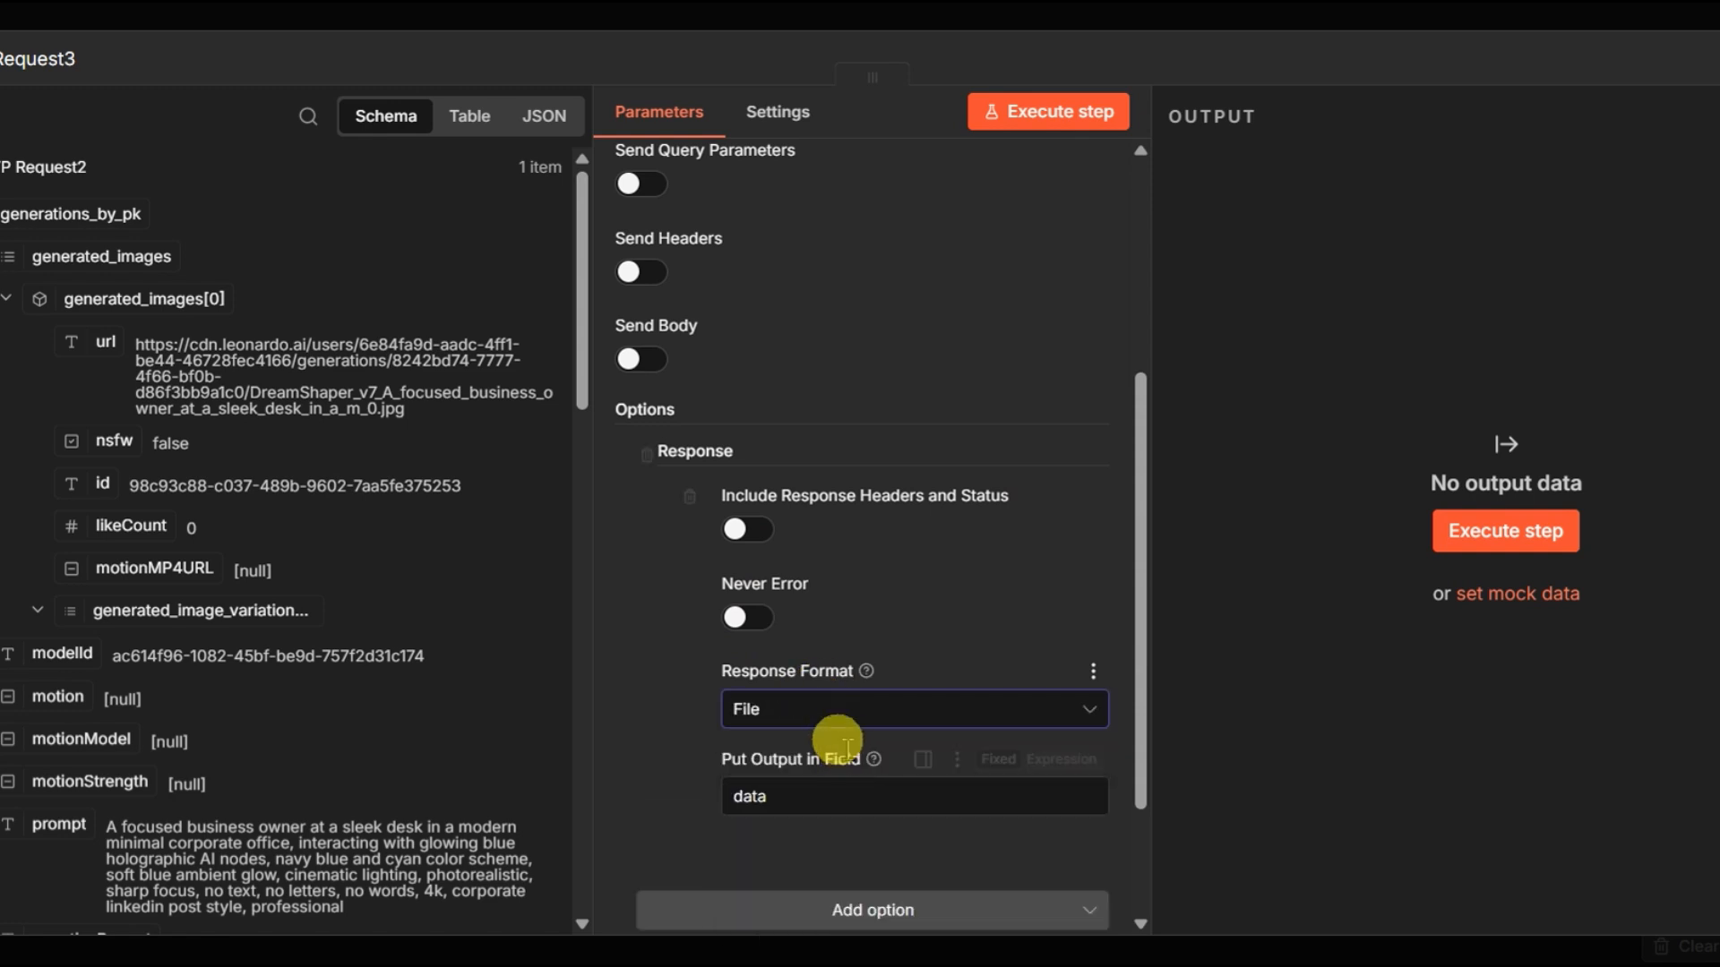
{"action": "scroll", "coordinate": [761, 627], "scroll_direction": "down", "scroll_amount": 2}
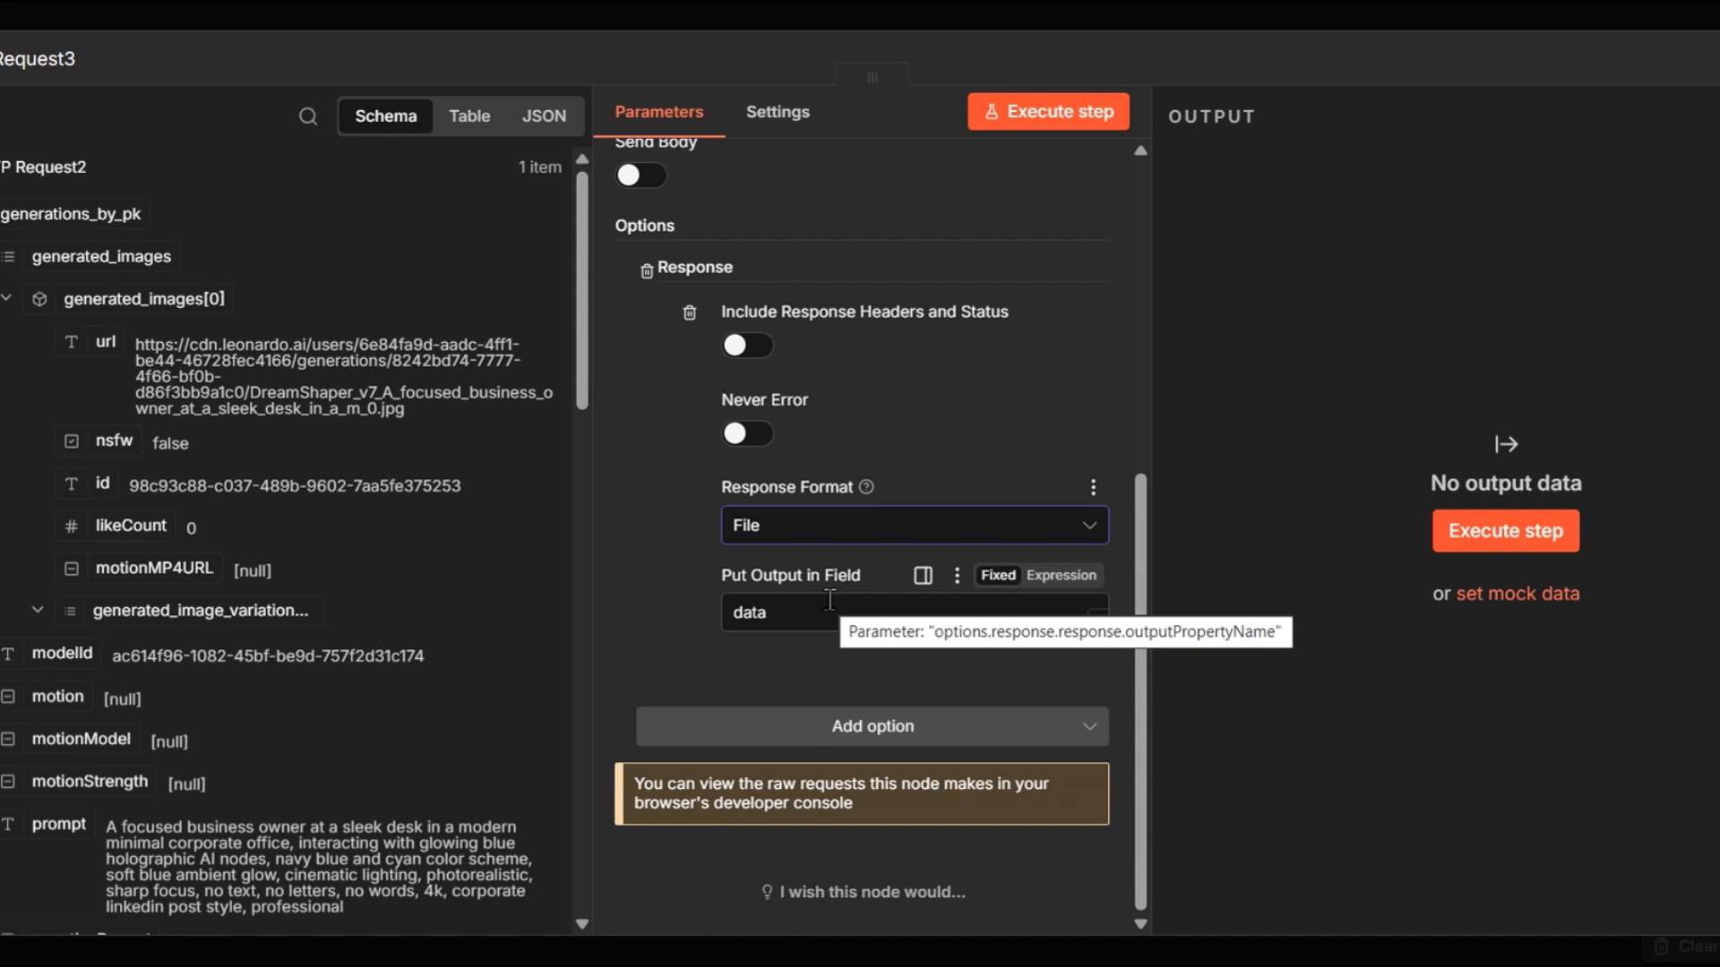
{"action": "left_click", "coordinate": [1081, 113]}
{"action": "left_click", "coordinate": [1317, 660]}
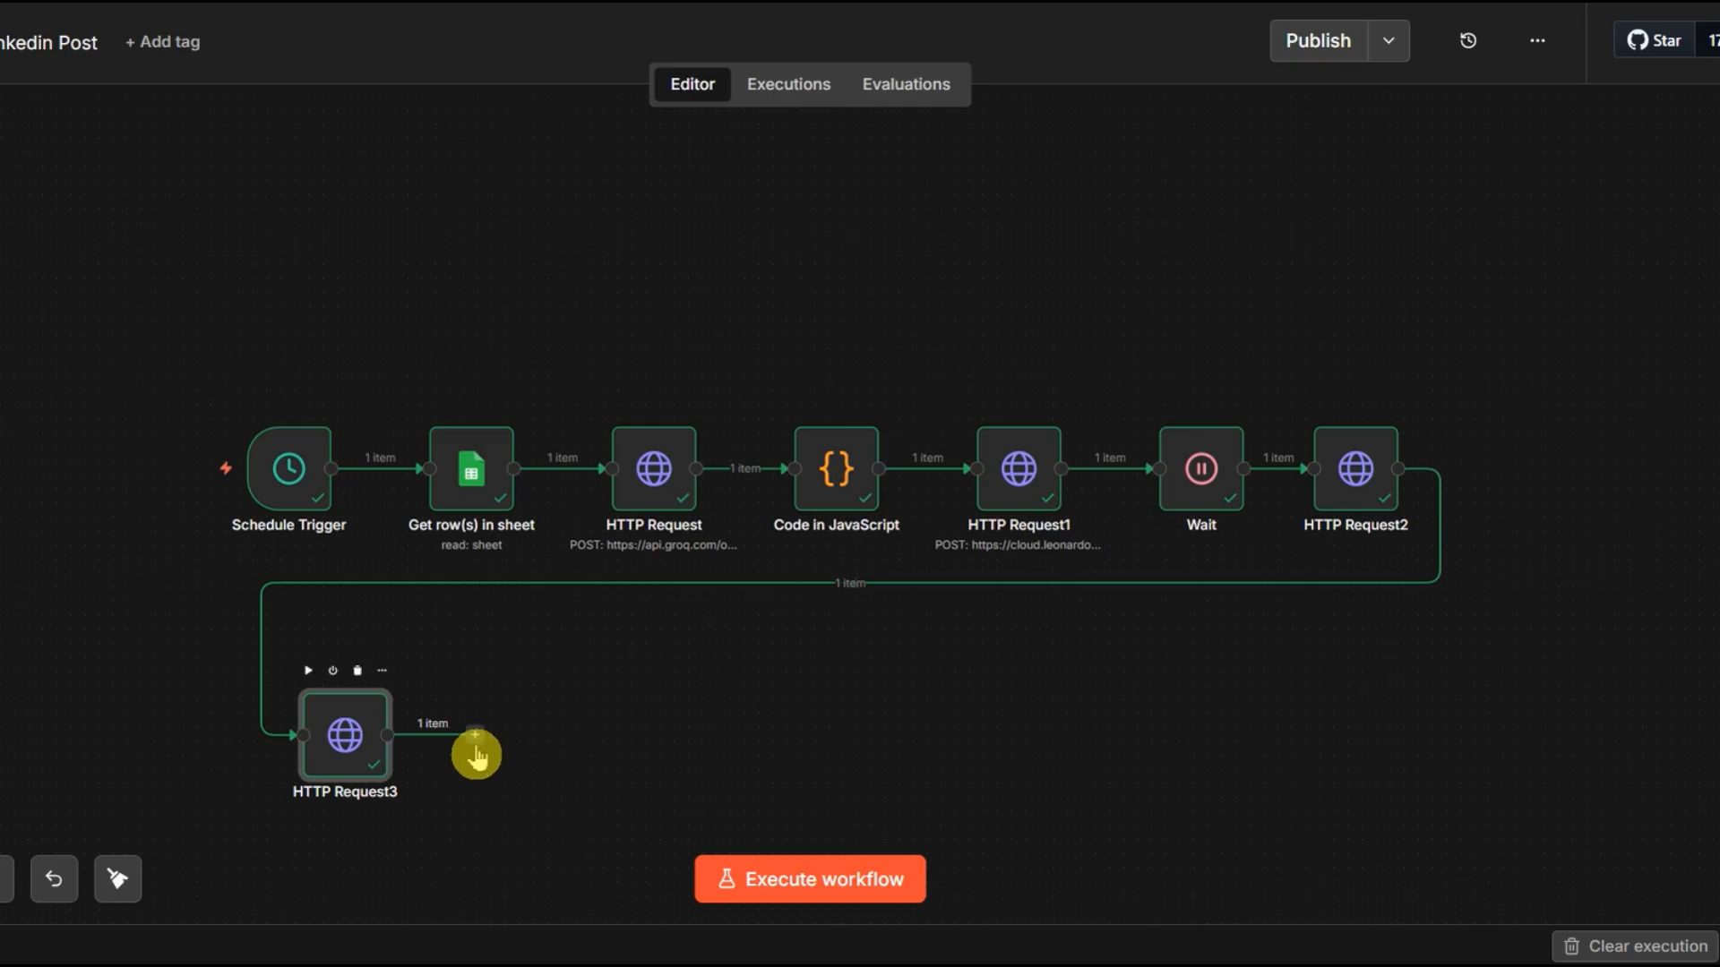
Add a Google Drive node with the Upload file action after HTTP Request3
{"action": "left_click", "coordinate": [475, 750]}
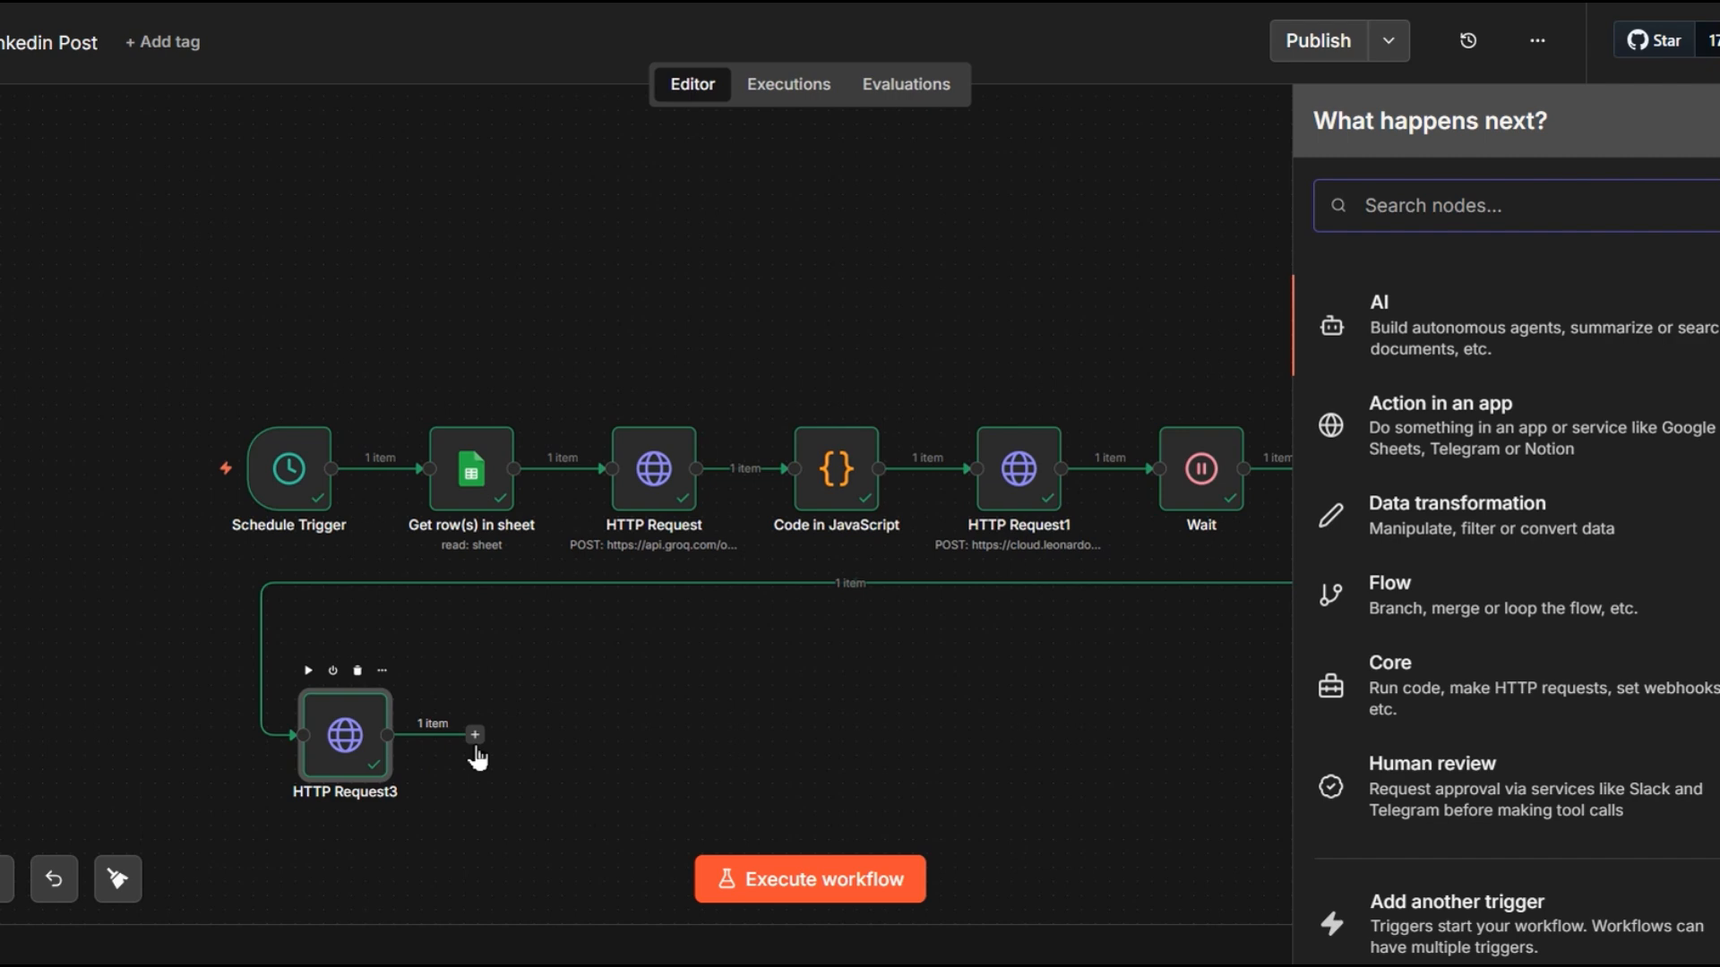
{"action": "type", "text": "google"}
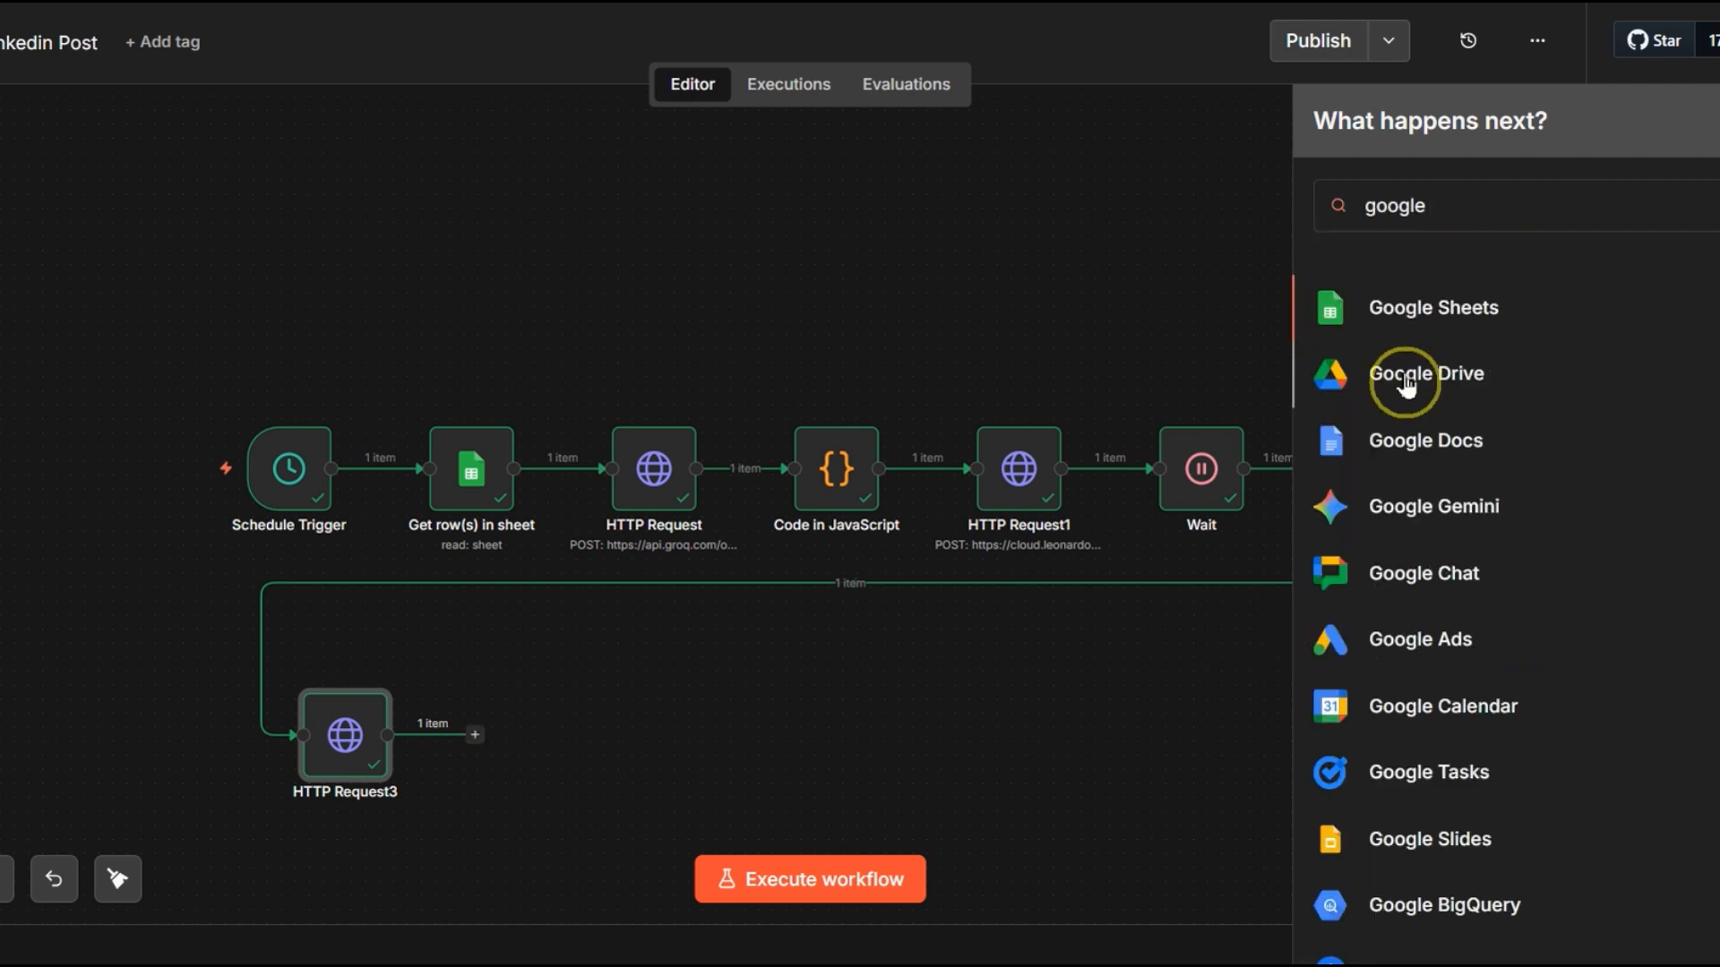
{"action": "left_click", "coordinate": [1406, 385]}
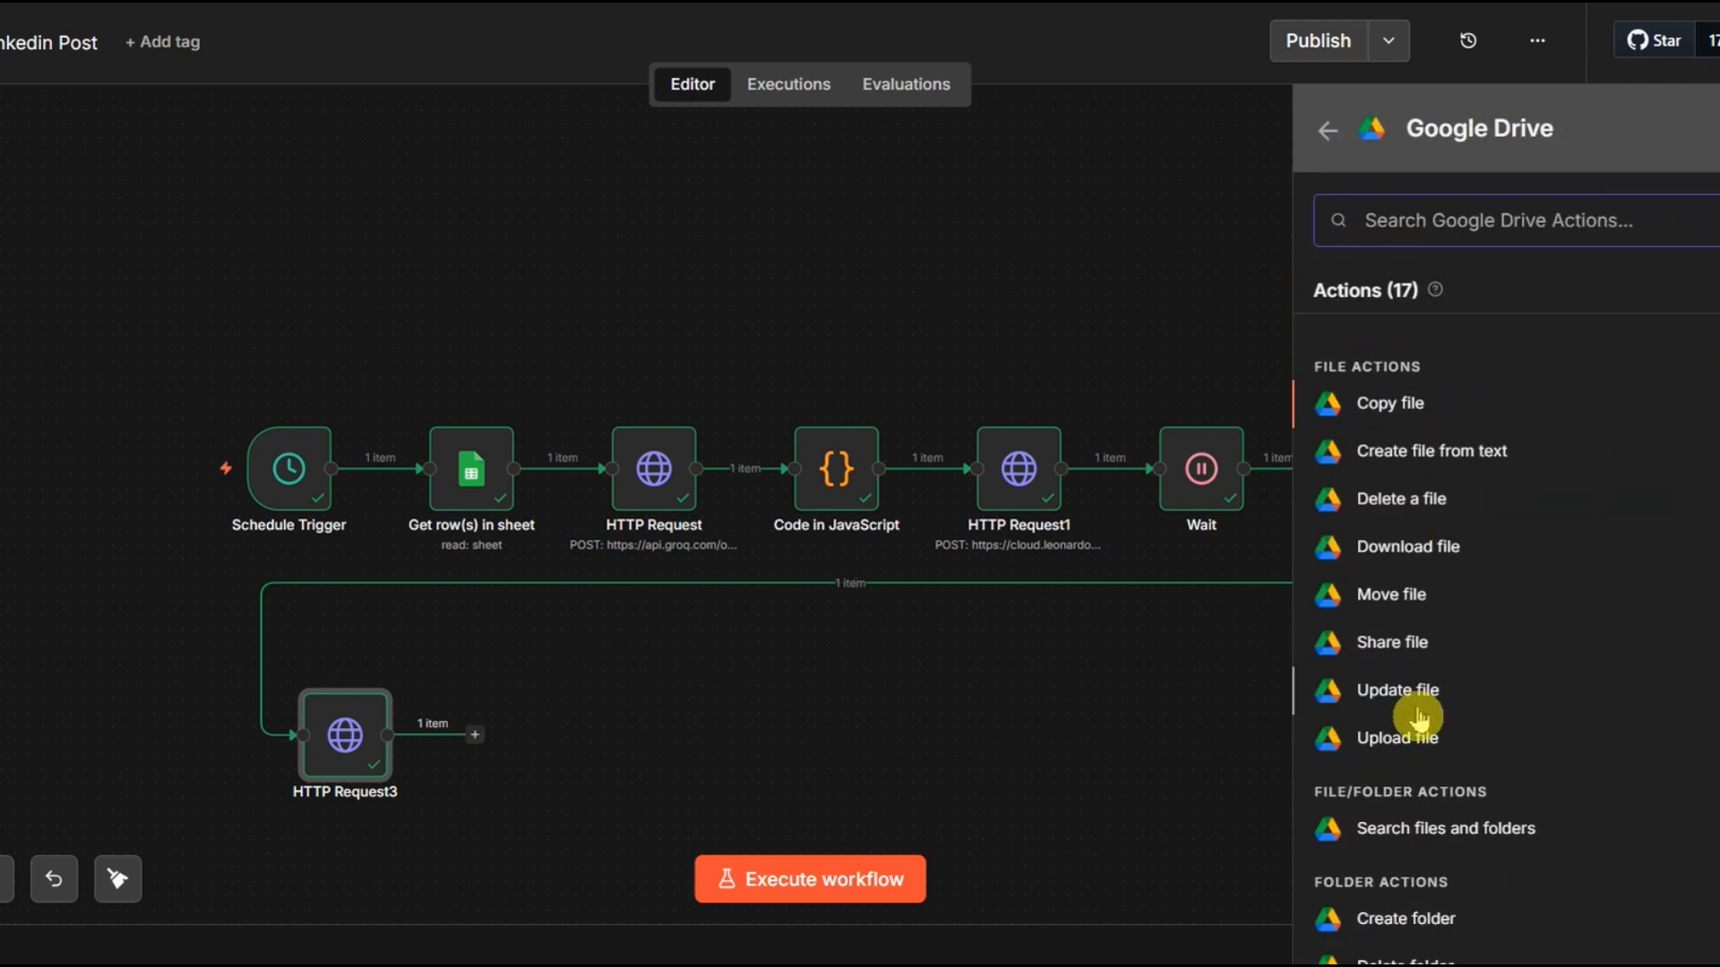
{"action": "left_click", "coordinate": [1418, 754]}
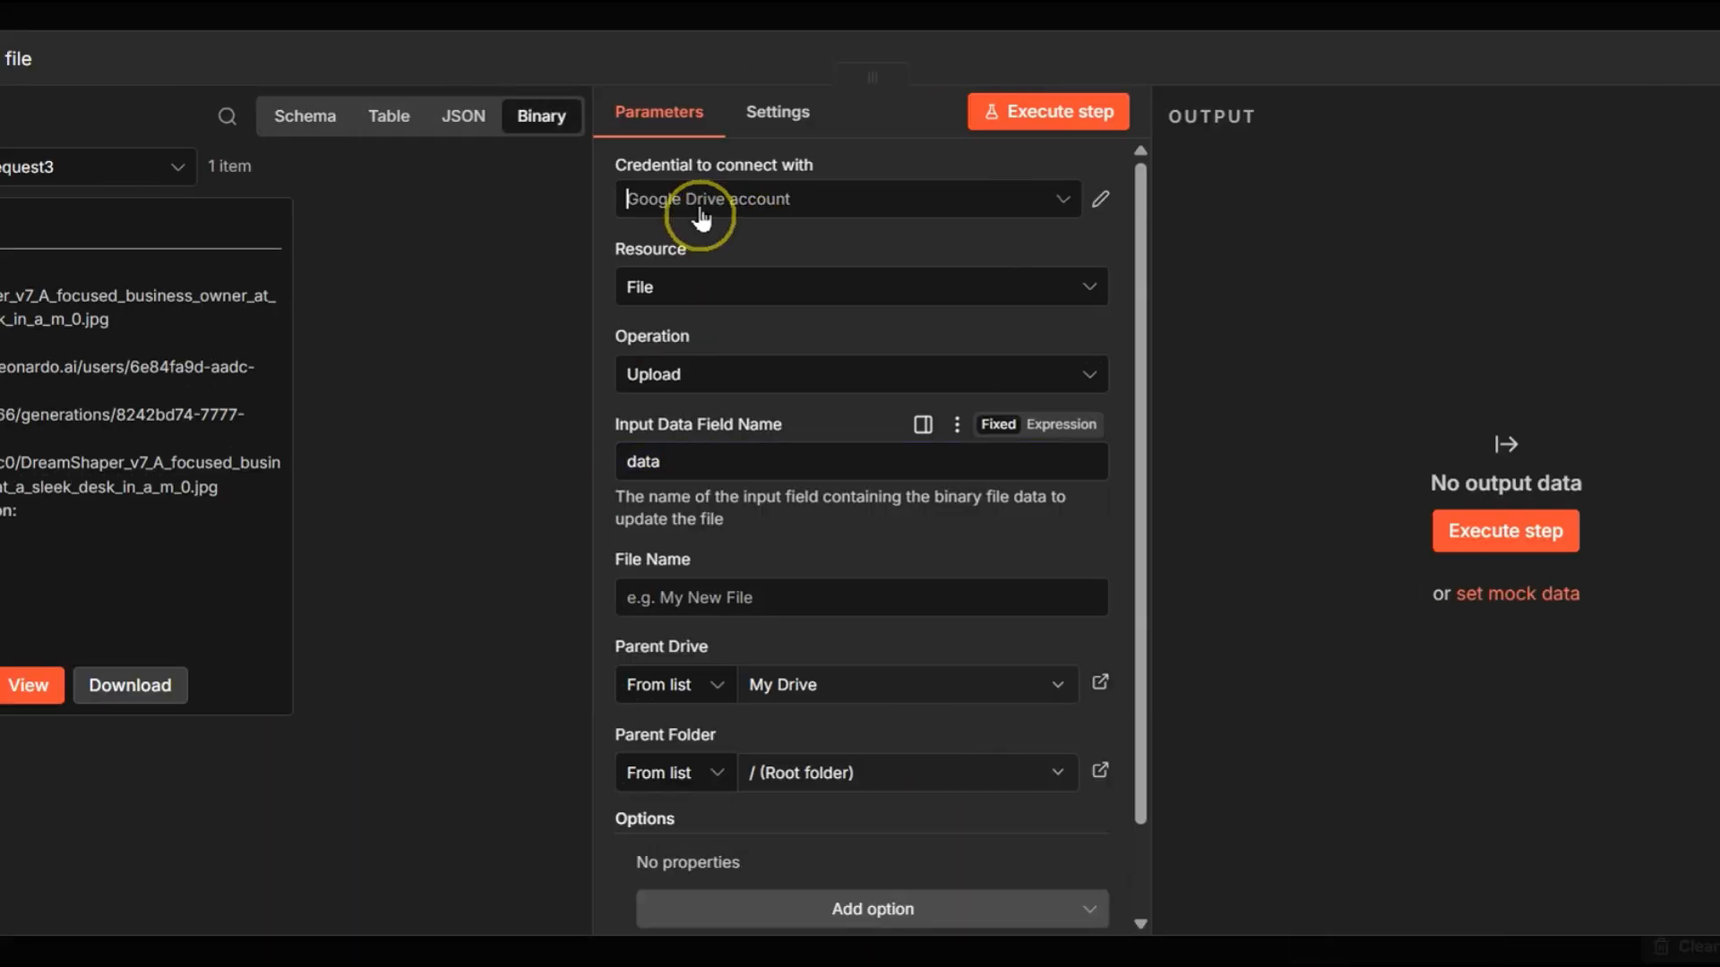
Use the existing Google Drive account credential, File resource and Upload operation, keeping data as the input field name to match the binary input
{"action": "left_click", "coordinate": [695, 204]}
{"action": "left_click", "coordinate": [733, 283]}
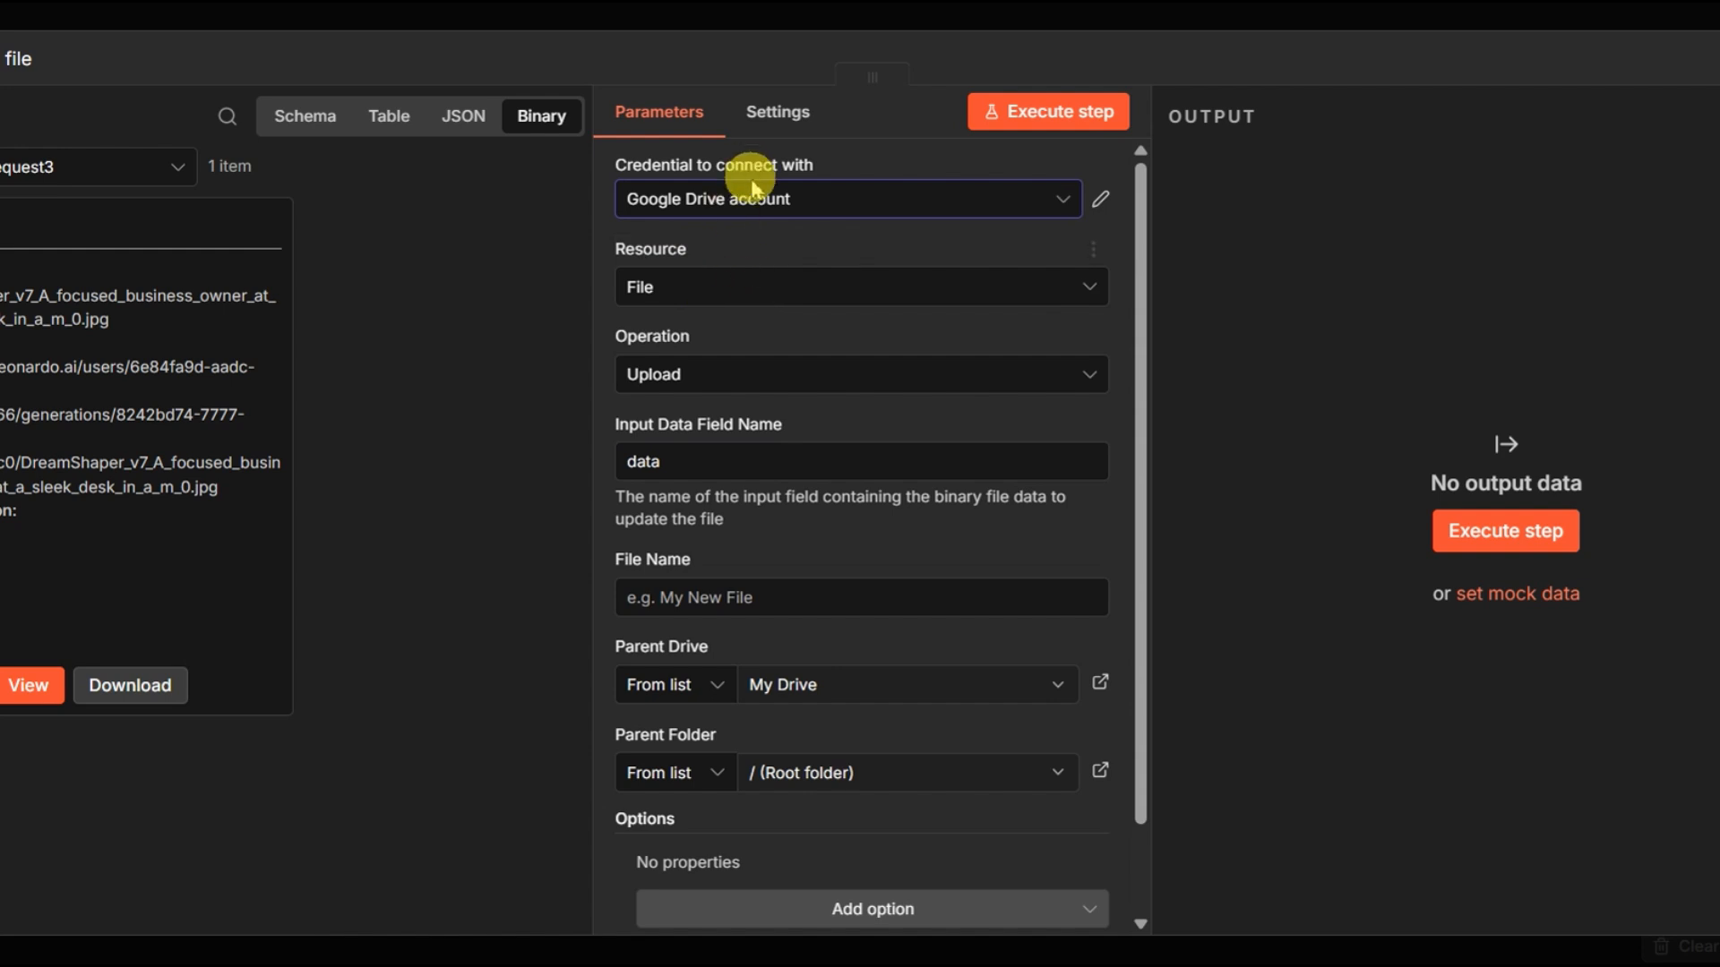
{"action": "left_click", "coordinate": [793, 217]}
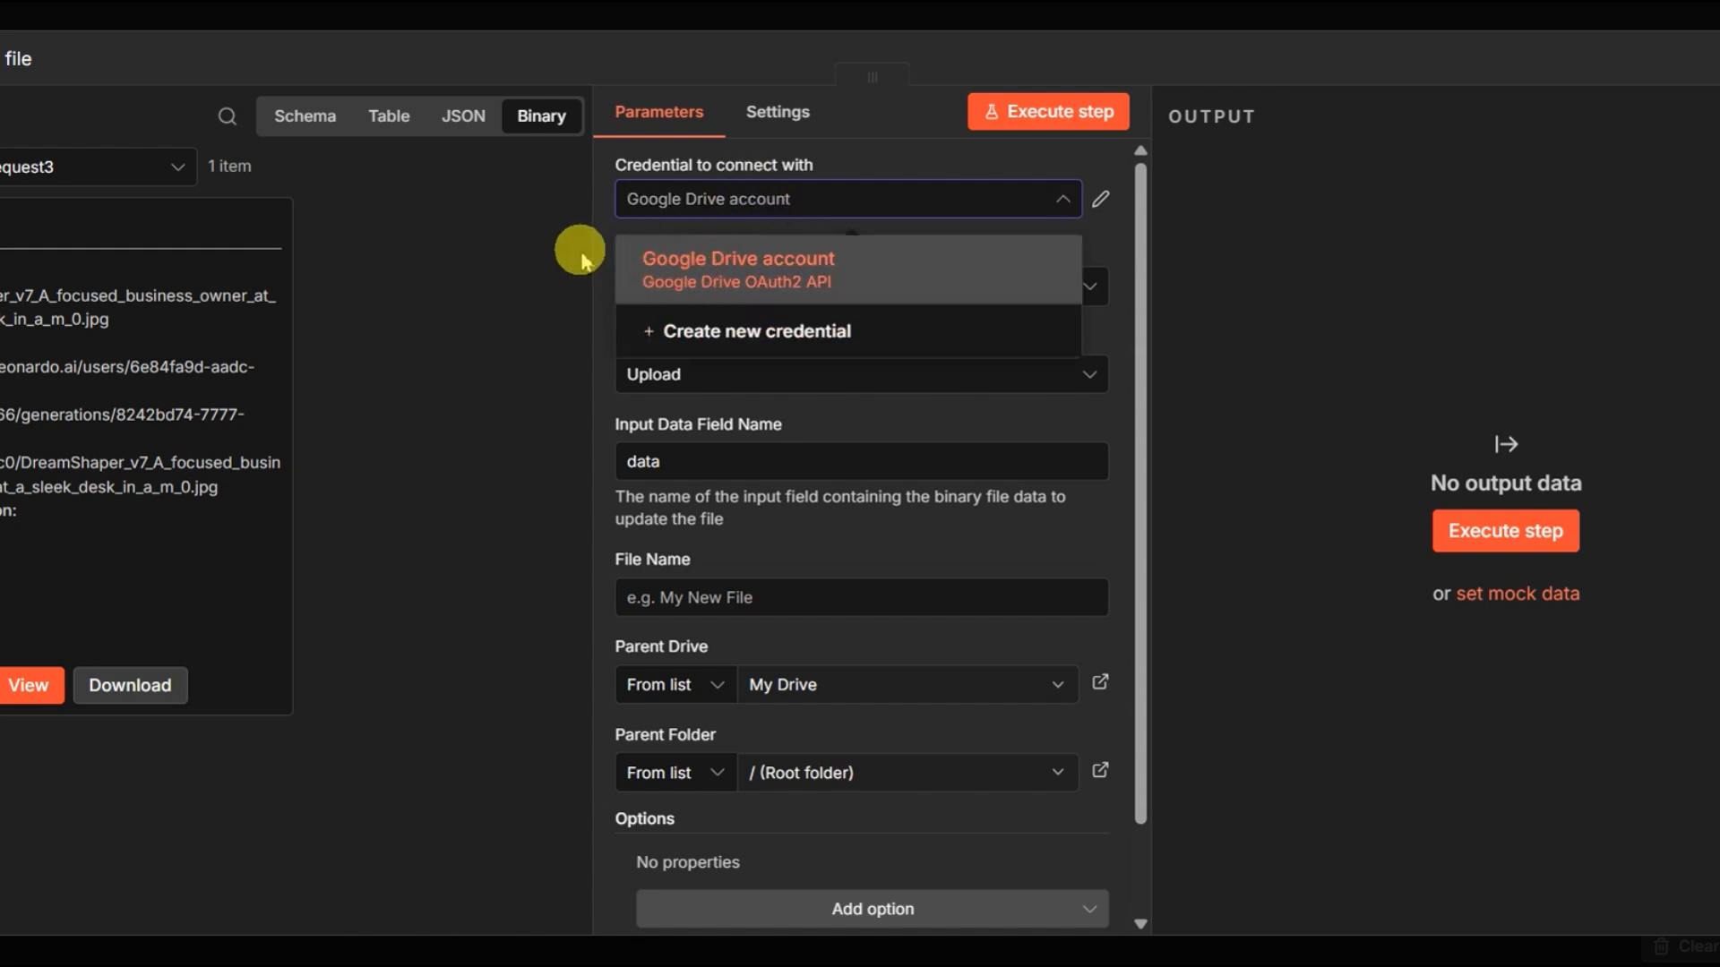
{"action": "left_click", "coordinate": [721, 285]}
{"action": "left_click", "coordinate": [730, 282]}
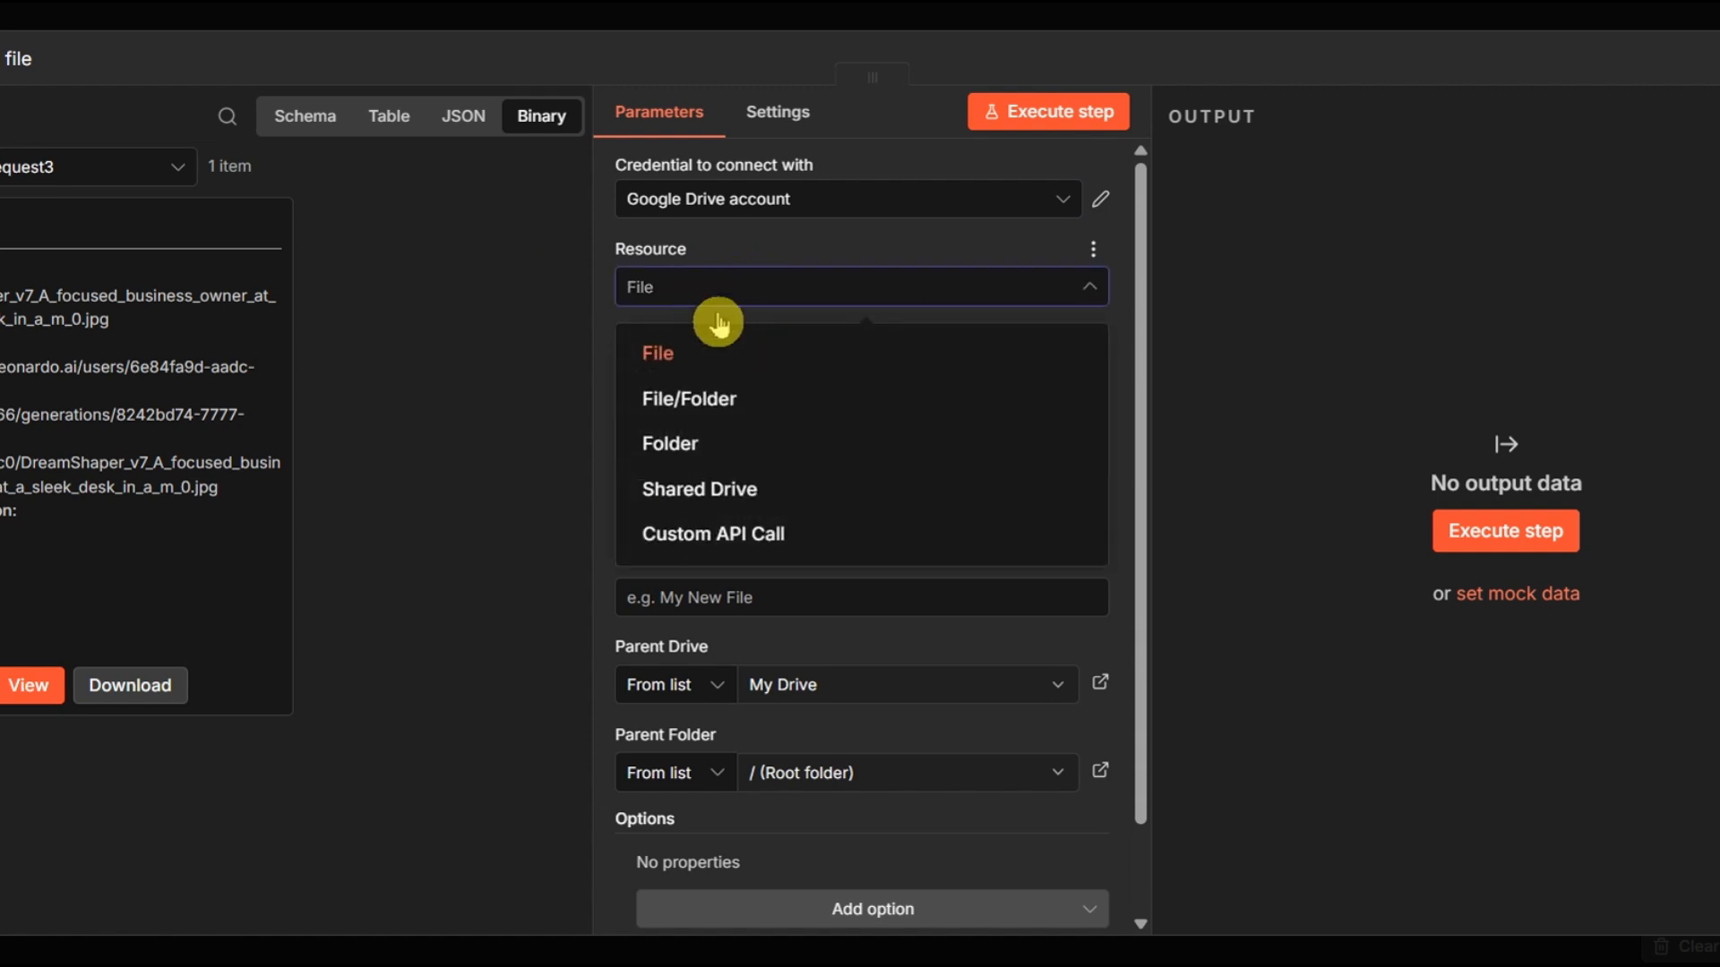
{"action": "left_click", "coordinate": [717, 350]}
{"action": "left_click", "coordinate": [763, 376]}
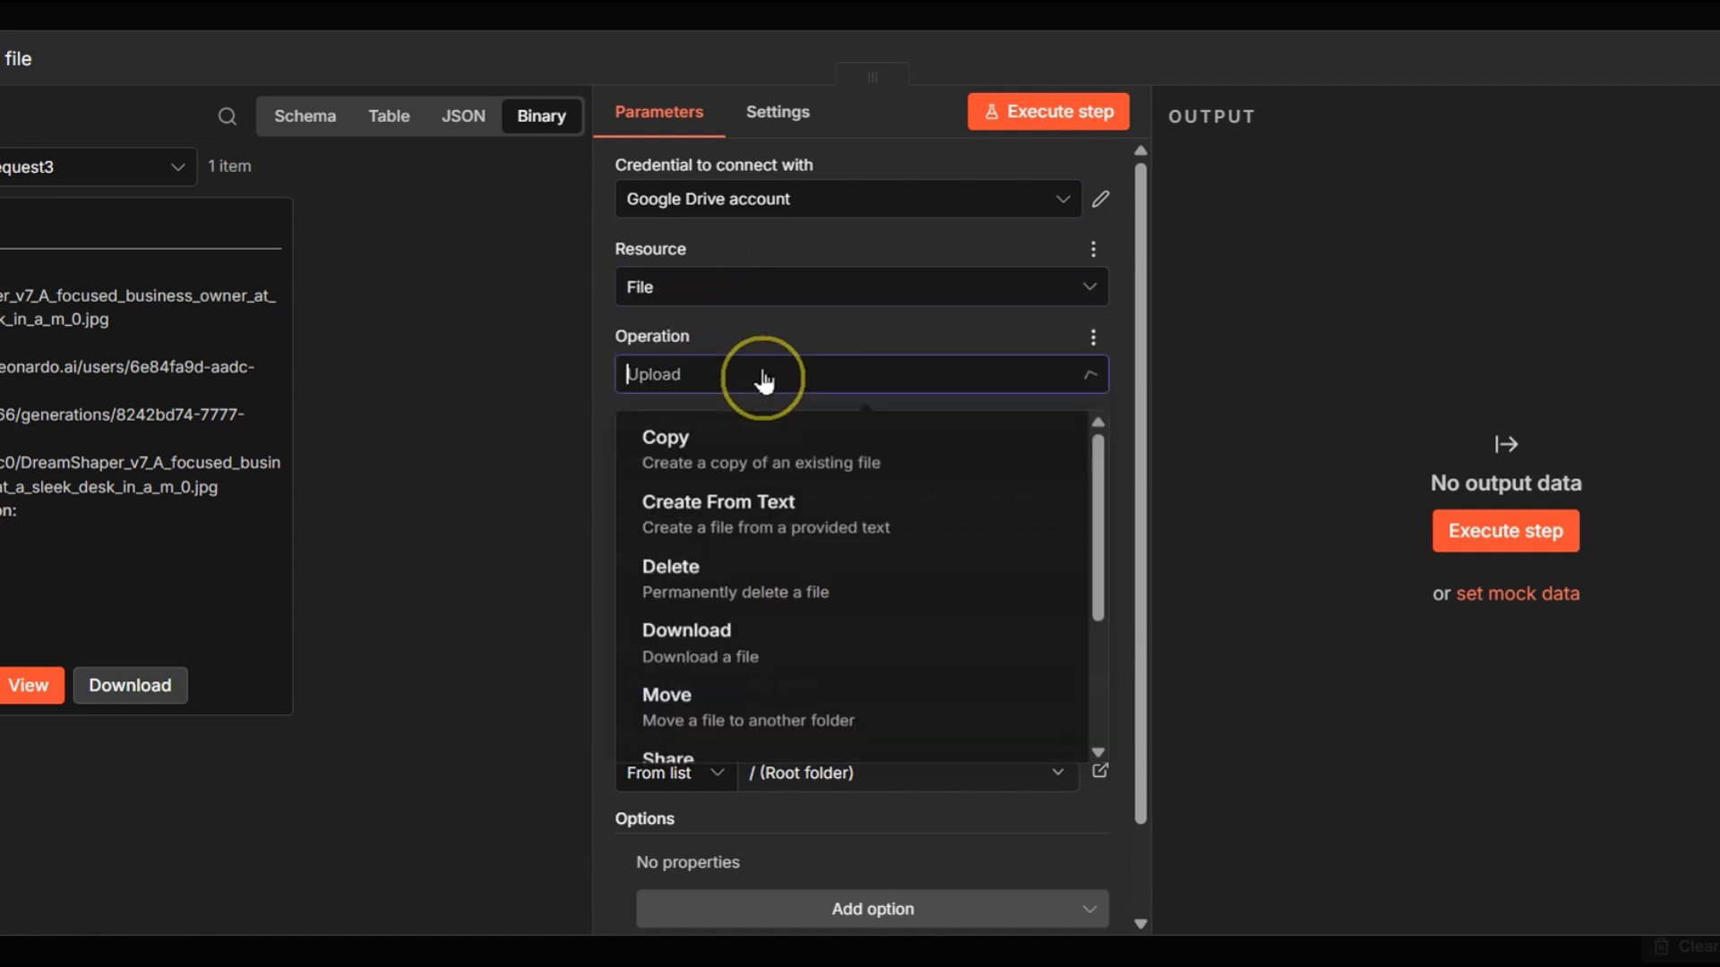
{"action": "left_click", "coordinate": [763, 376]}
{"action": "left_click_drag", "start_coordinate": [763, 463], "coordinate": [612, 478]}
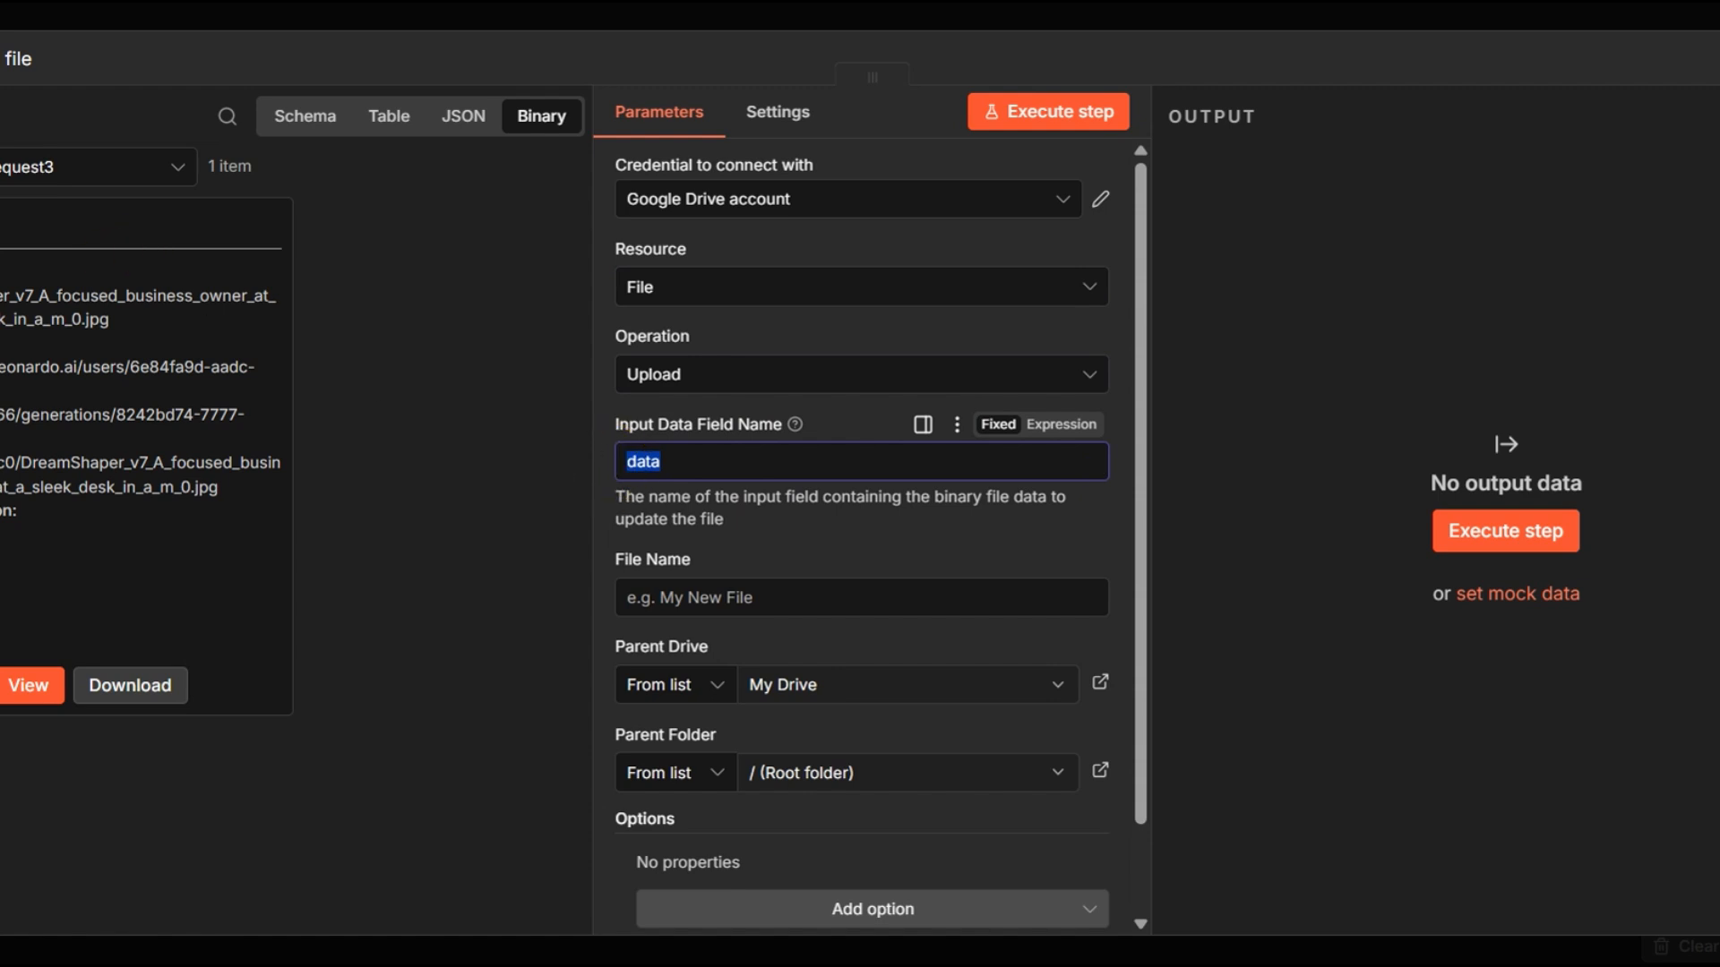
{"action": "left_click_drag", "start_coordinate": [0, 228], "coordinate": [40, 226]}
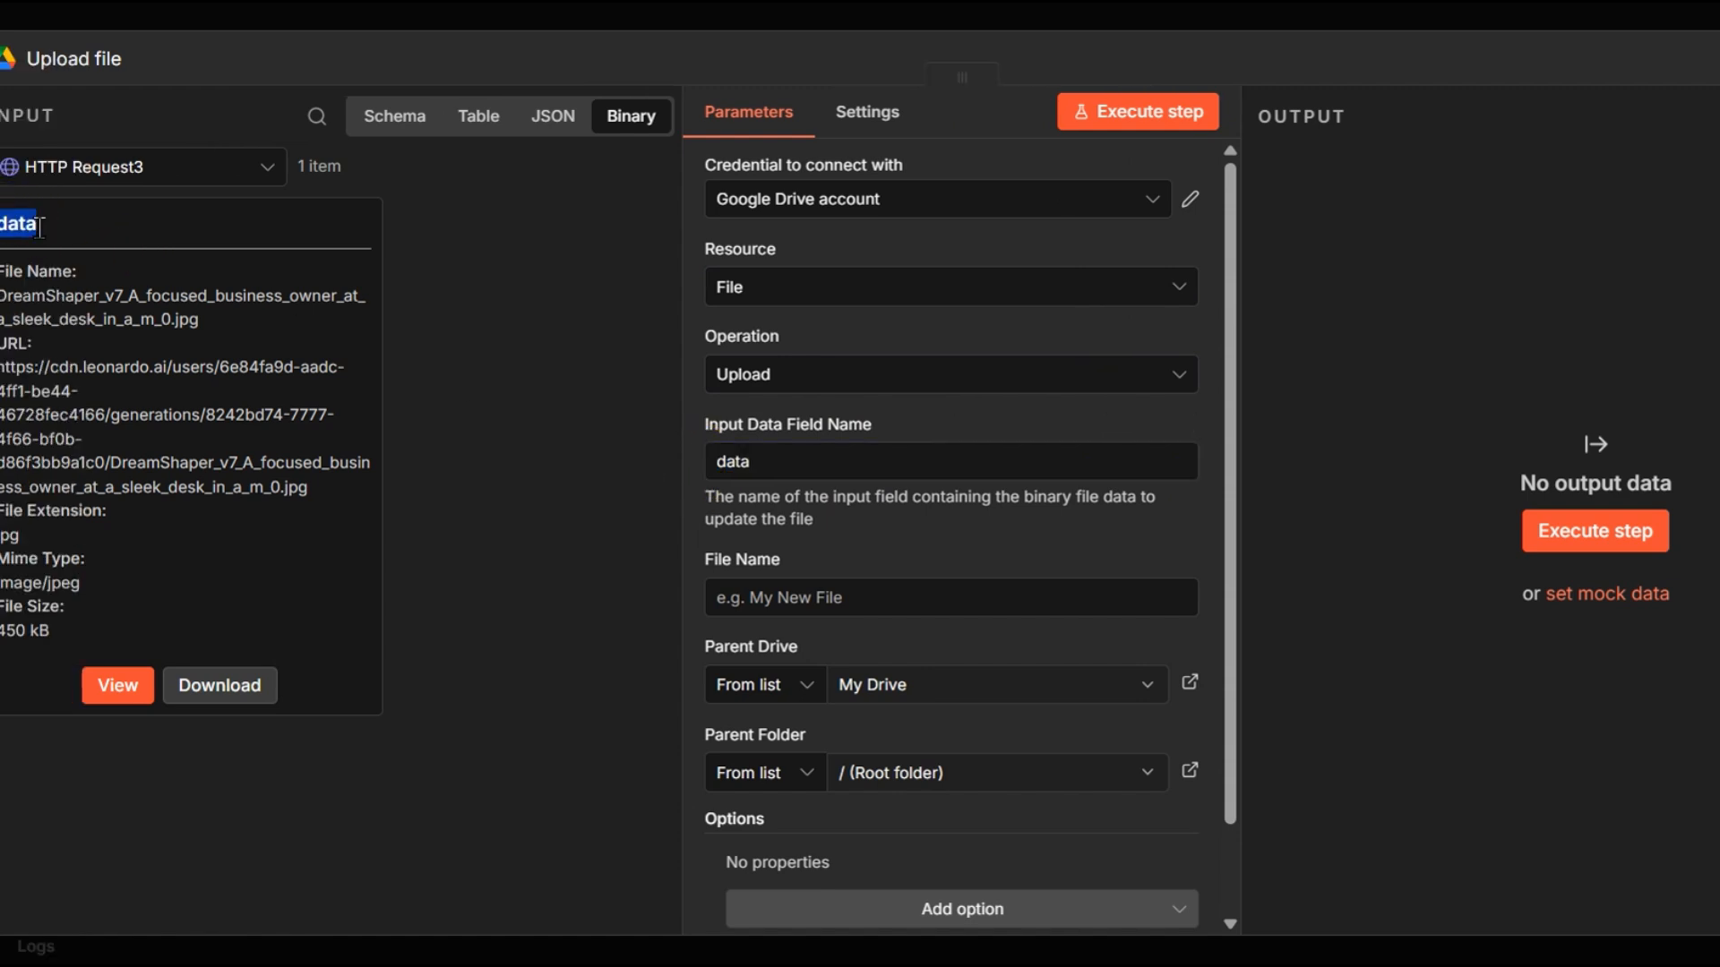
{"action": "left_click_drag", "start_coordinate": [798, 461], "coordinate": [568, 472]}
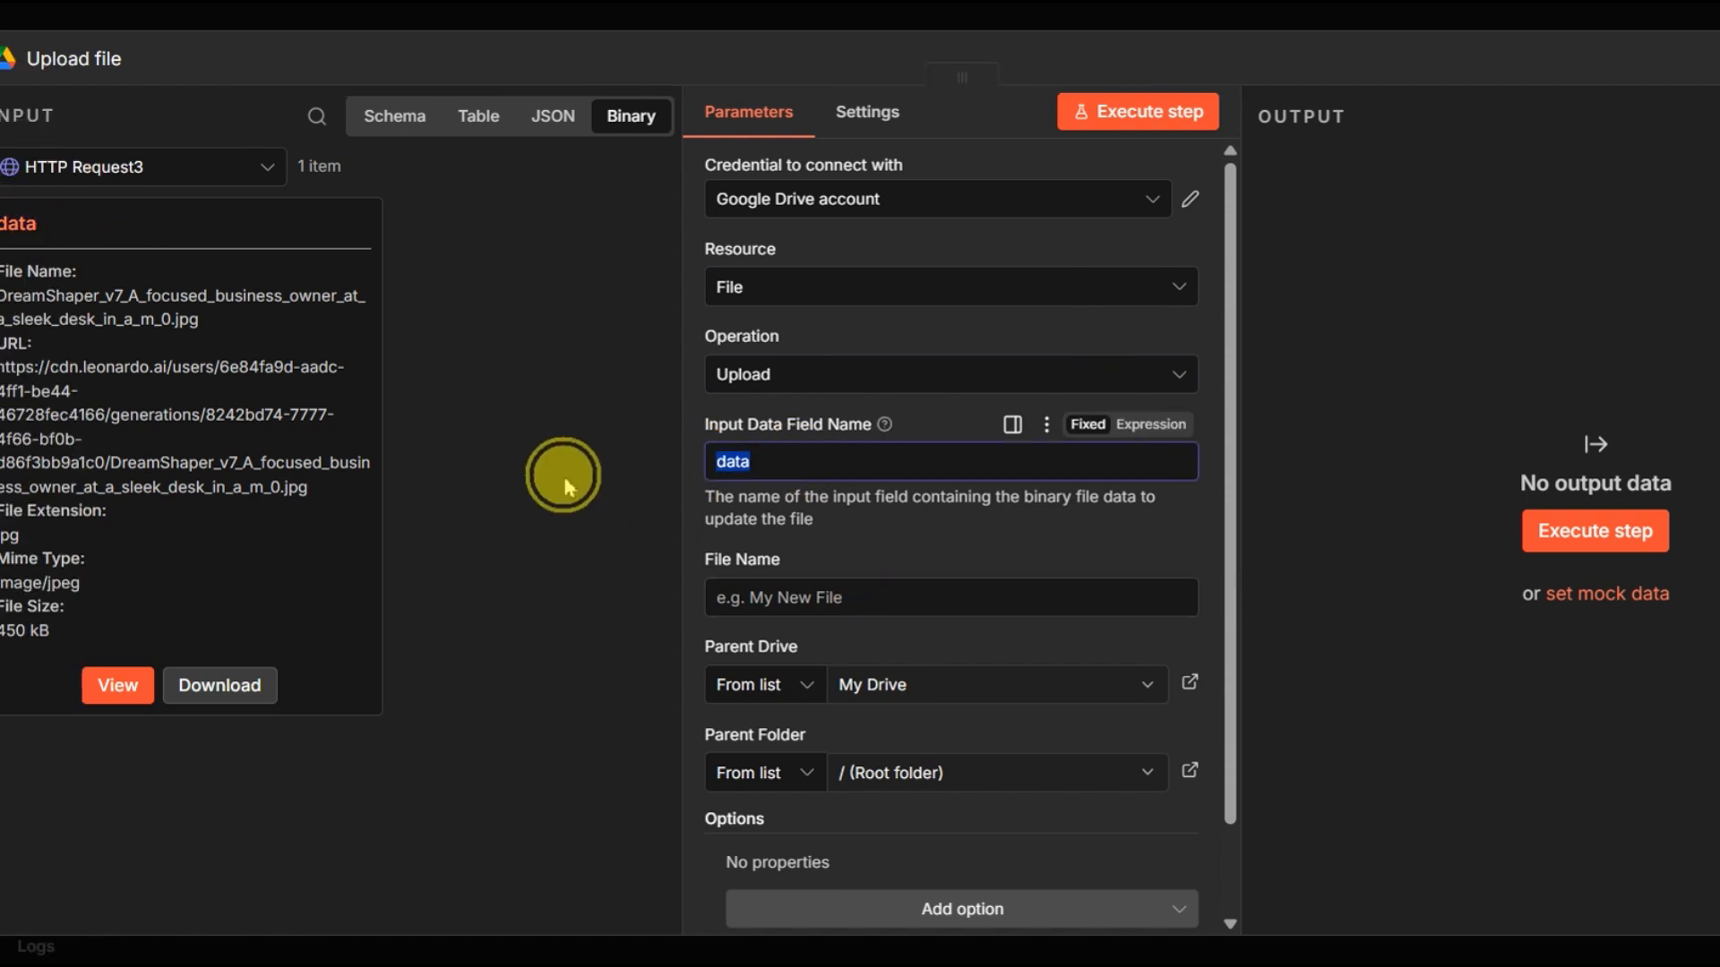
Map the upload's file name to the Topic / Content Idea field from the Get row(s) in sheet node
{"action": "scroll", "coordinate": [824, 529], "scroll_direction": "down", "scroll_amount": 1}
{"action": "left_click", "coordinate": [787, 494]}
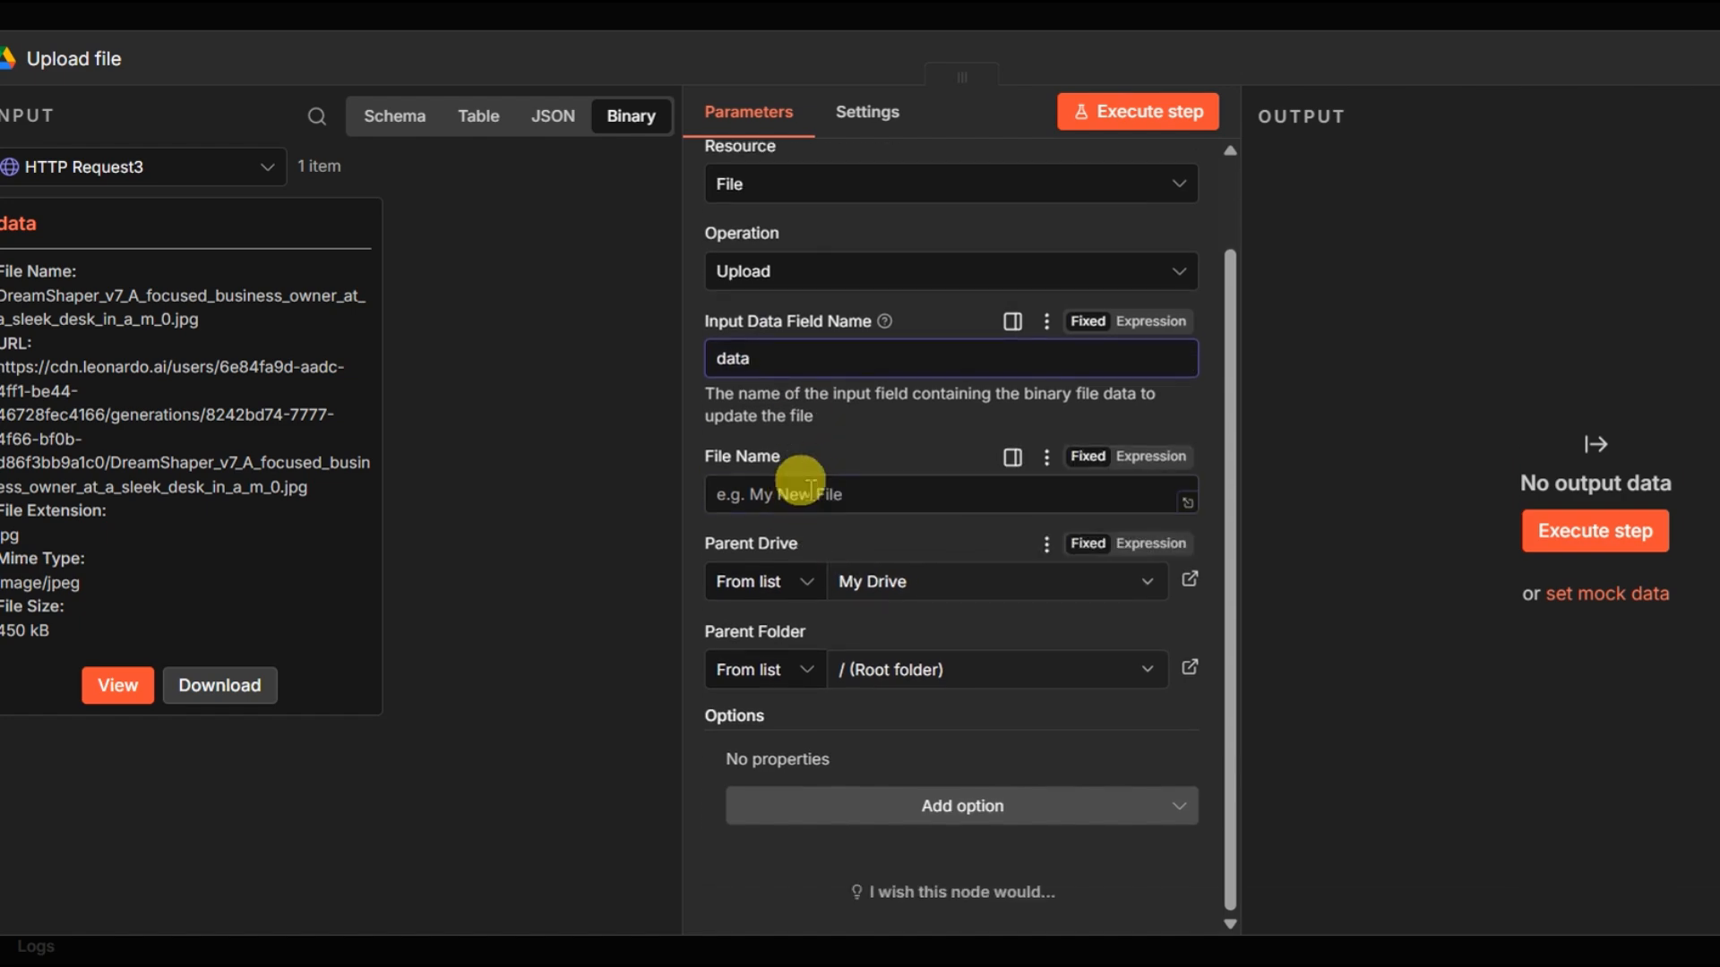
{"action": "left_click", "coordinate": [406, 128]}
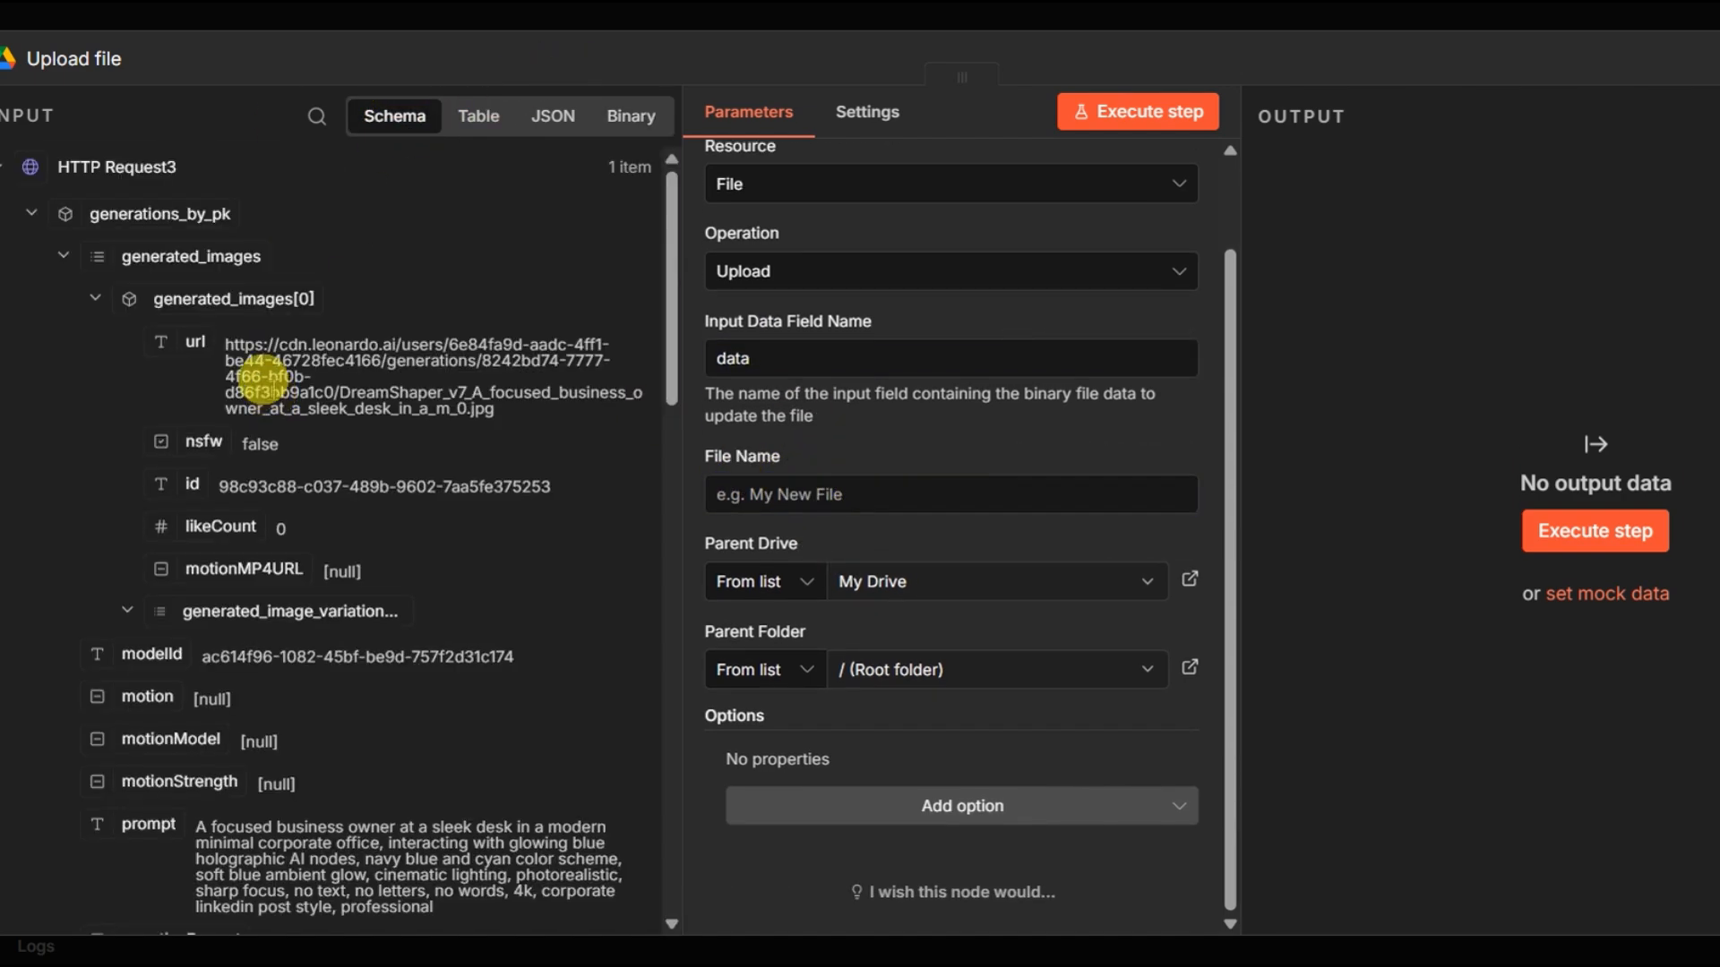
{"action": "scroll", "coordinate": [307, 487], "scroll_direction": "down", "scroll_amount": 10}
{"action": "left_click", "coordinate": [154, 759]}
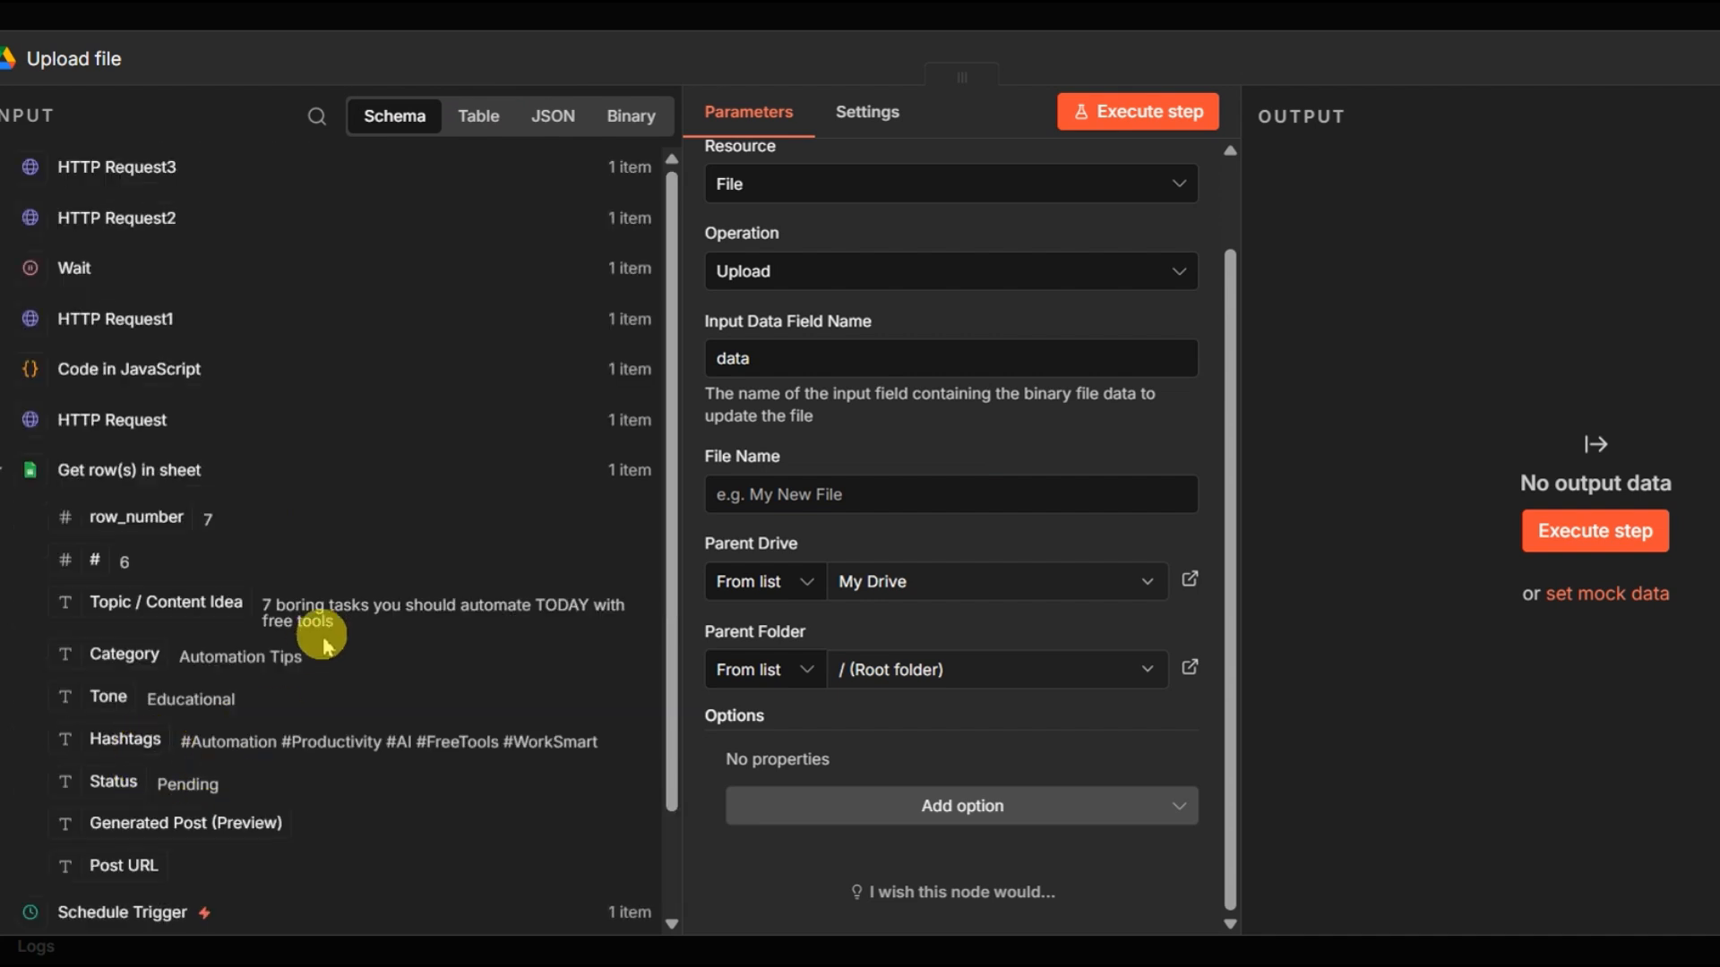
{"action": "scroll", "coordinate": [206, 492], "scroll_direction": "down", "scroll_amount": 2}
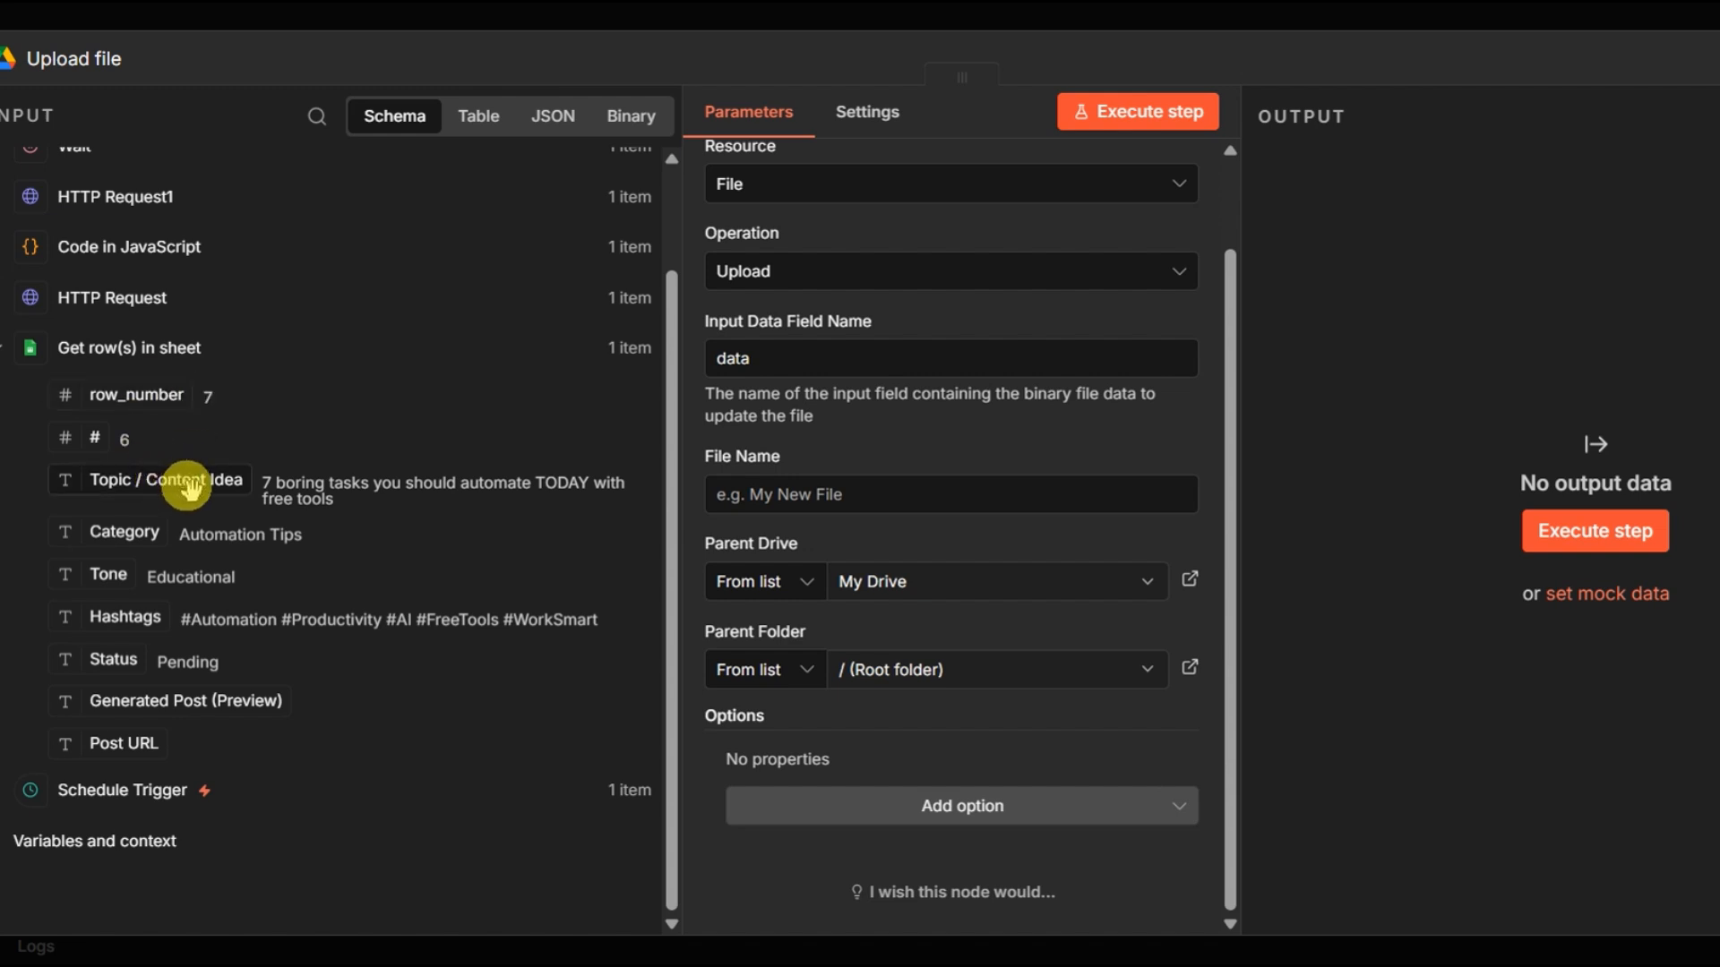
{"action": "left_click_drag", "start_coordinate": [165, 486], "coordinate": [815, 494]}
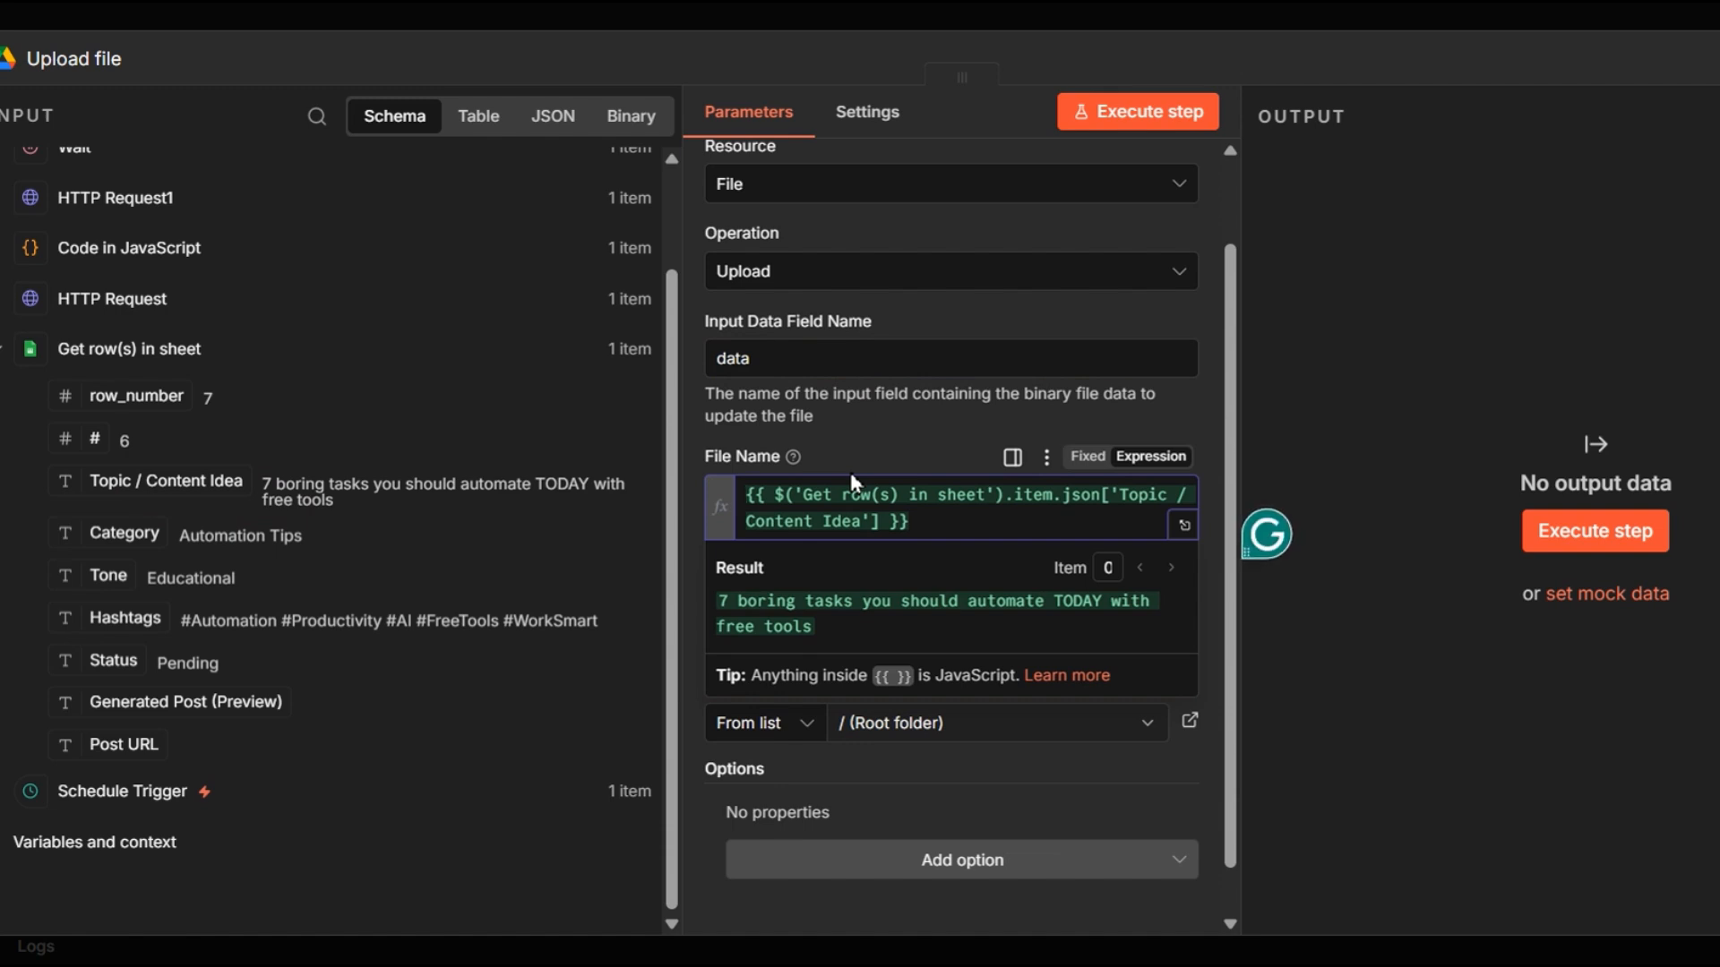
Execute the Upload file node, review its output, and open the uploaded image from My Drive in Google Drive
{"action": "left_click", "coordinate": [1136, 111]}
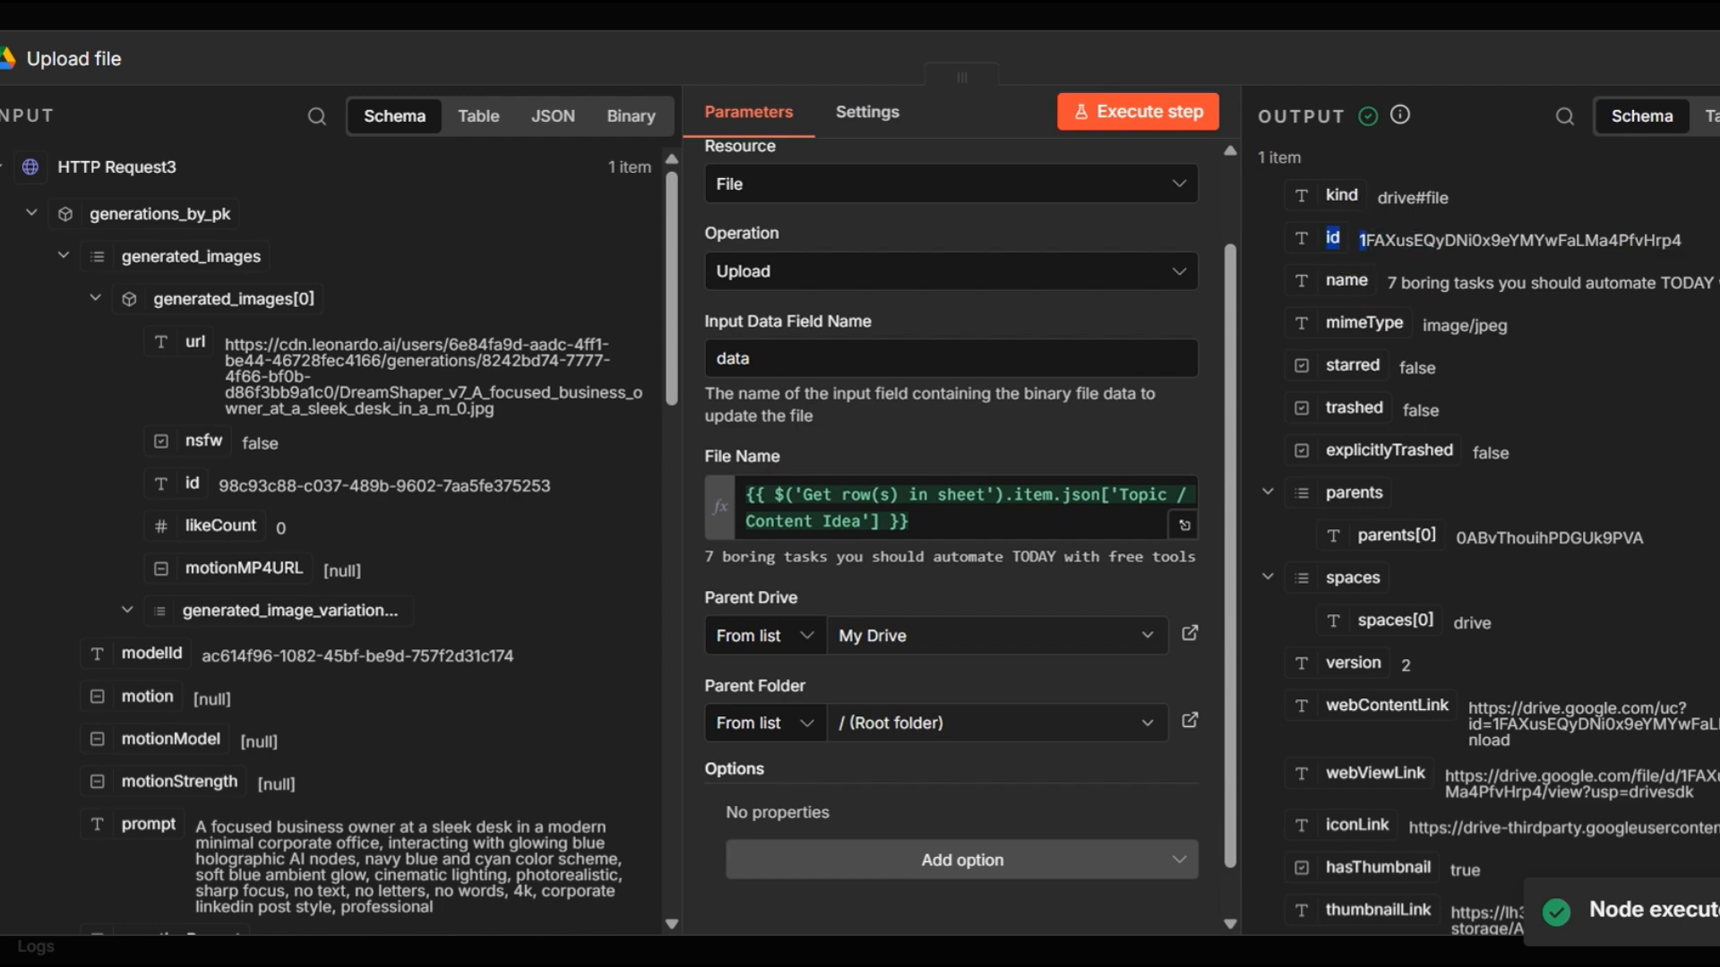
{"action": "left_click_drag", "start_coordinate": [1359, 240], "coordinate": [1684, 240]}
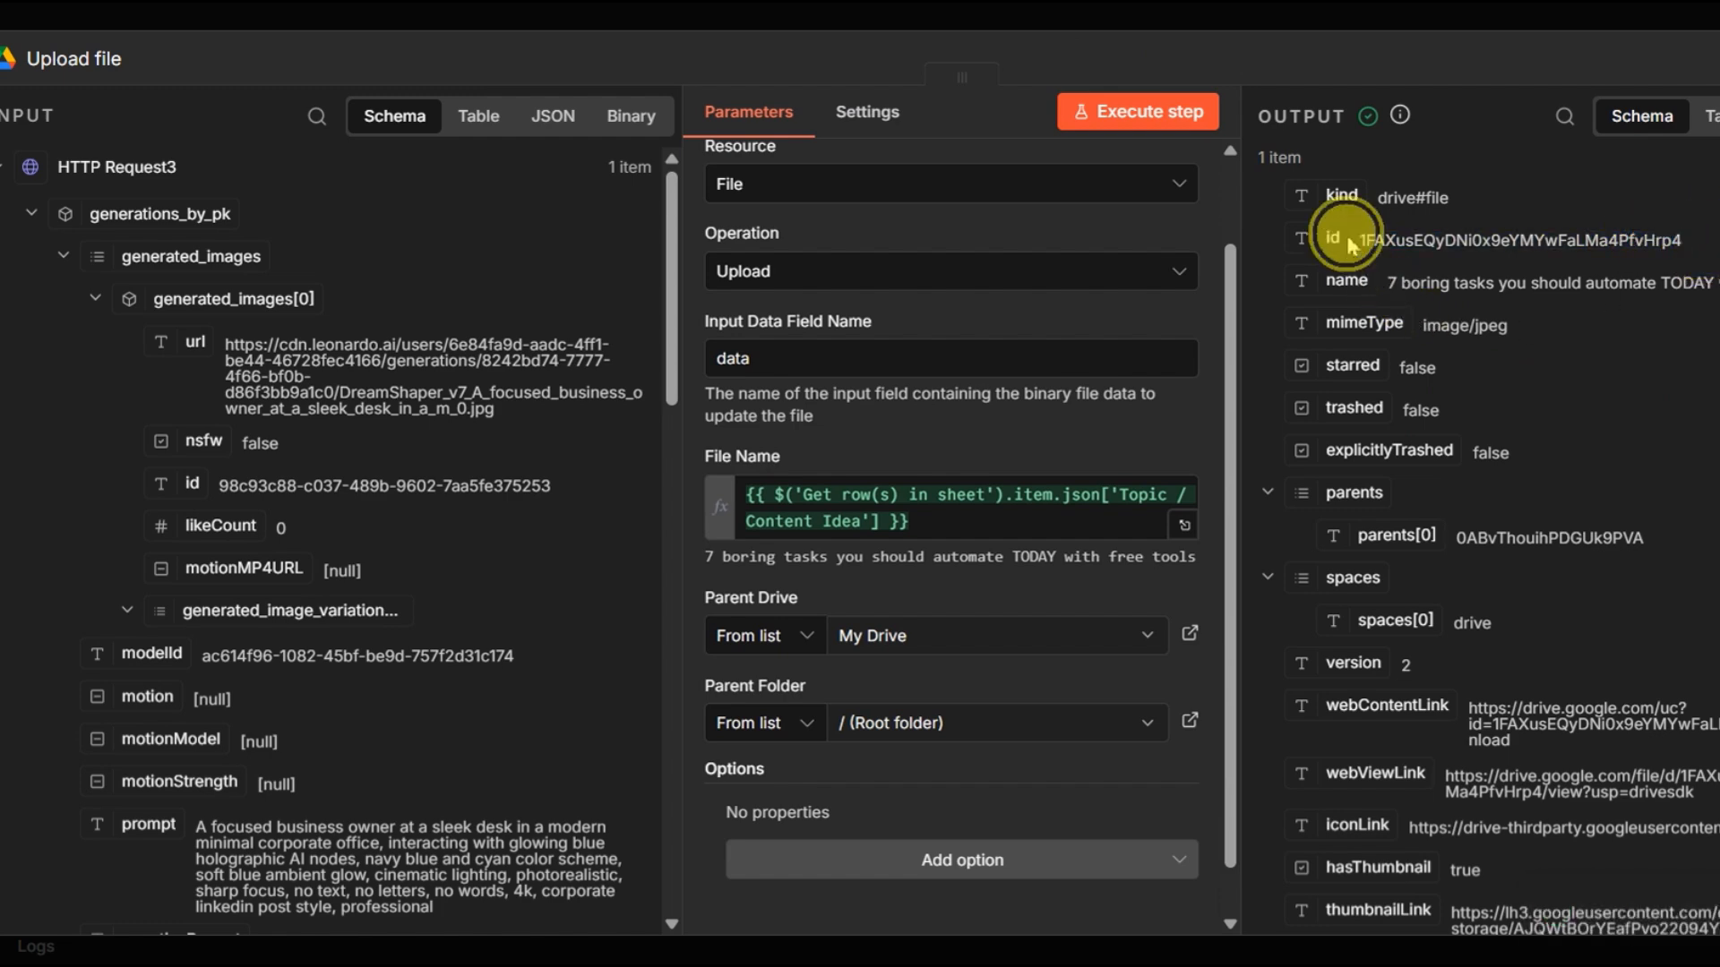
{"action": "scroll", "coordinate": [1583, 627], "scroll_direction": "down", "scroll_amount": 3}
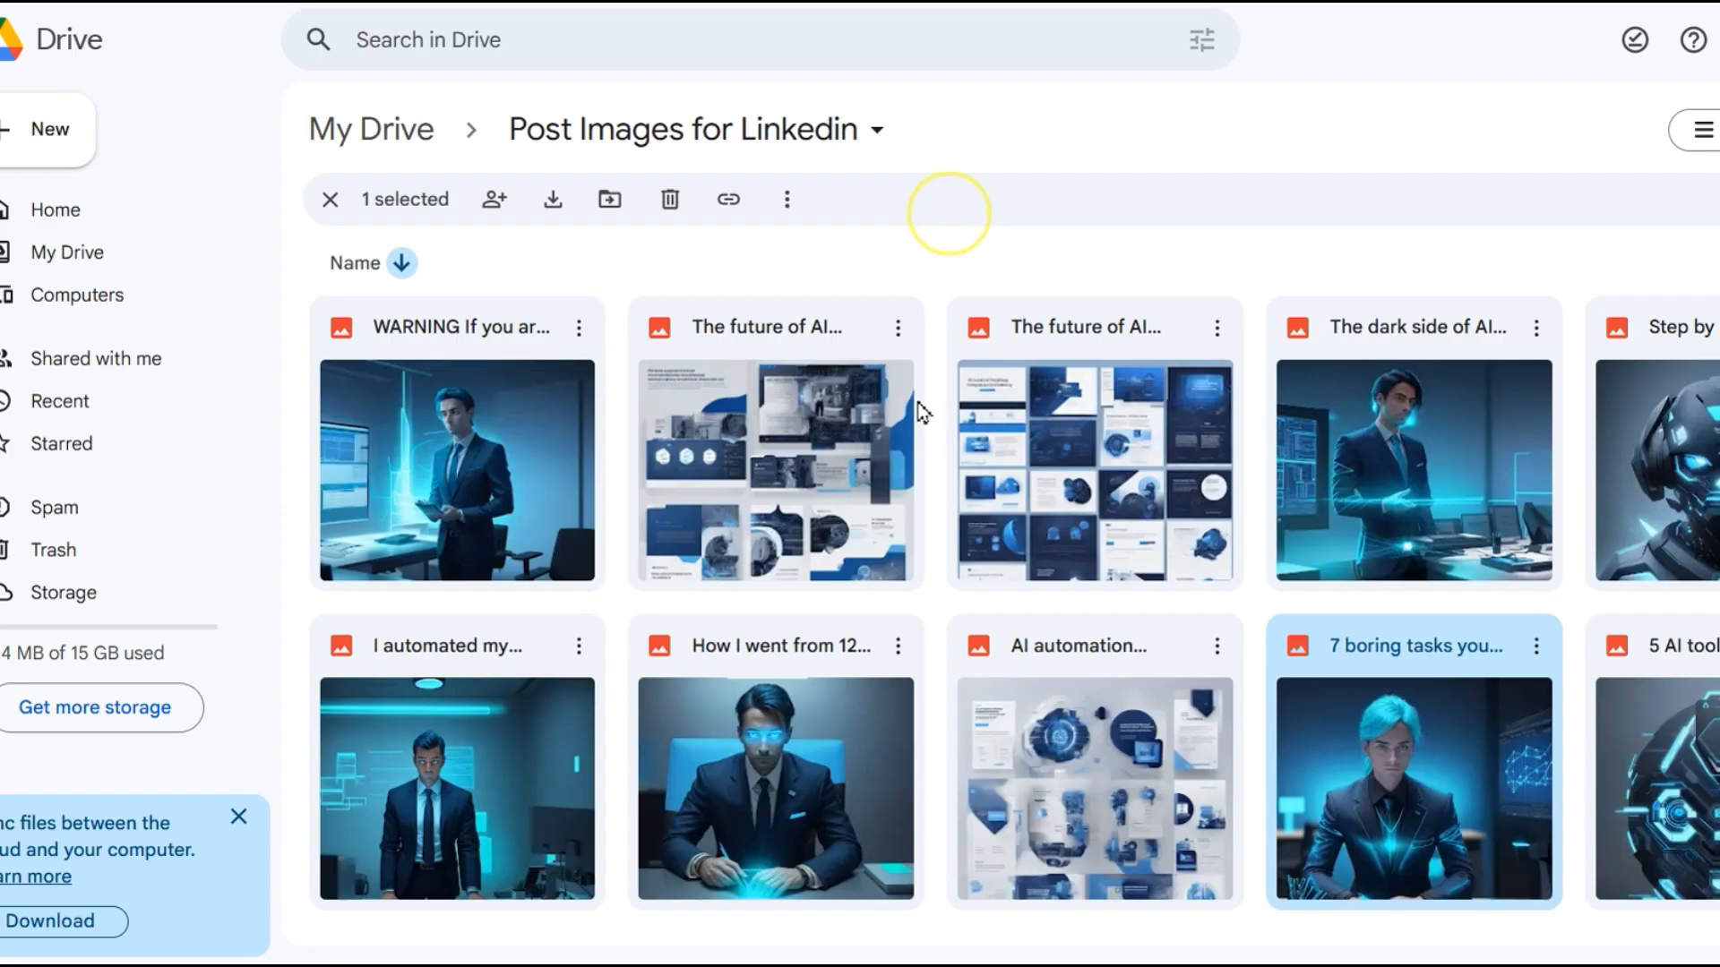
{"action": "left_click", "coordinate": [414, 143]}
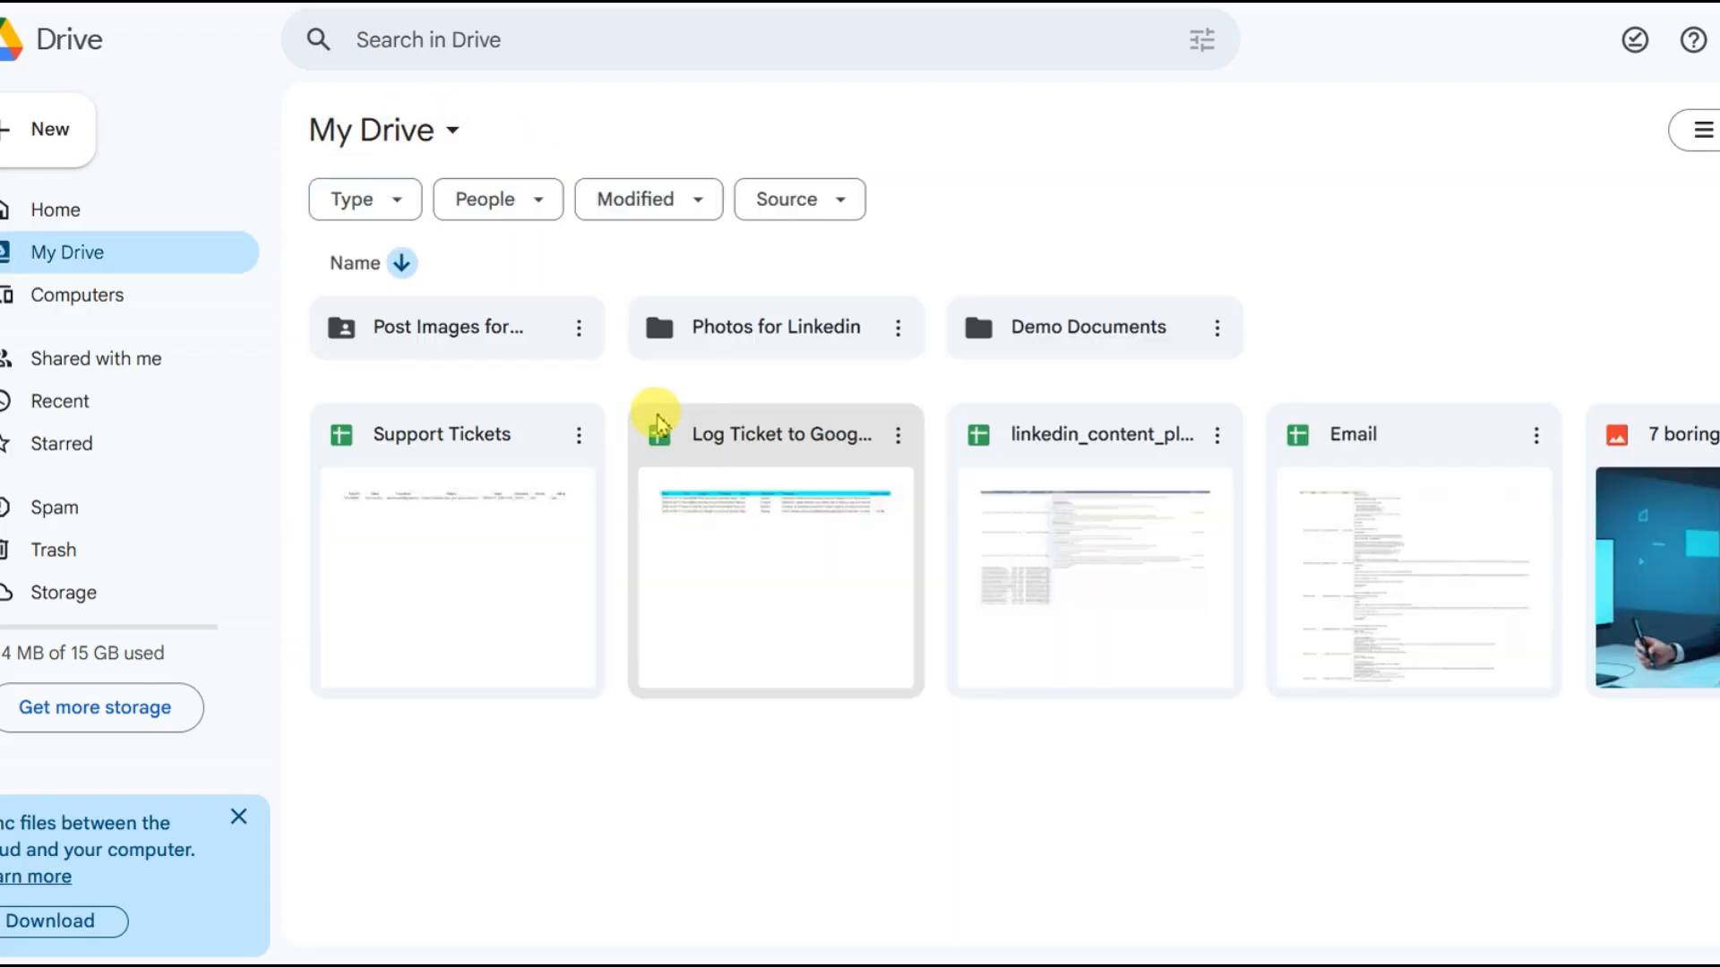
{"action": "double_click", "coordinate": [1689, 562]}
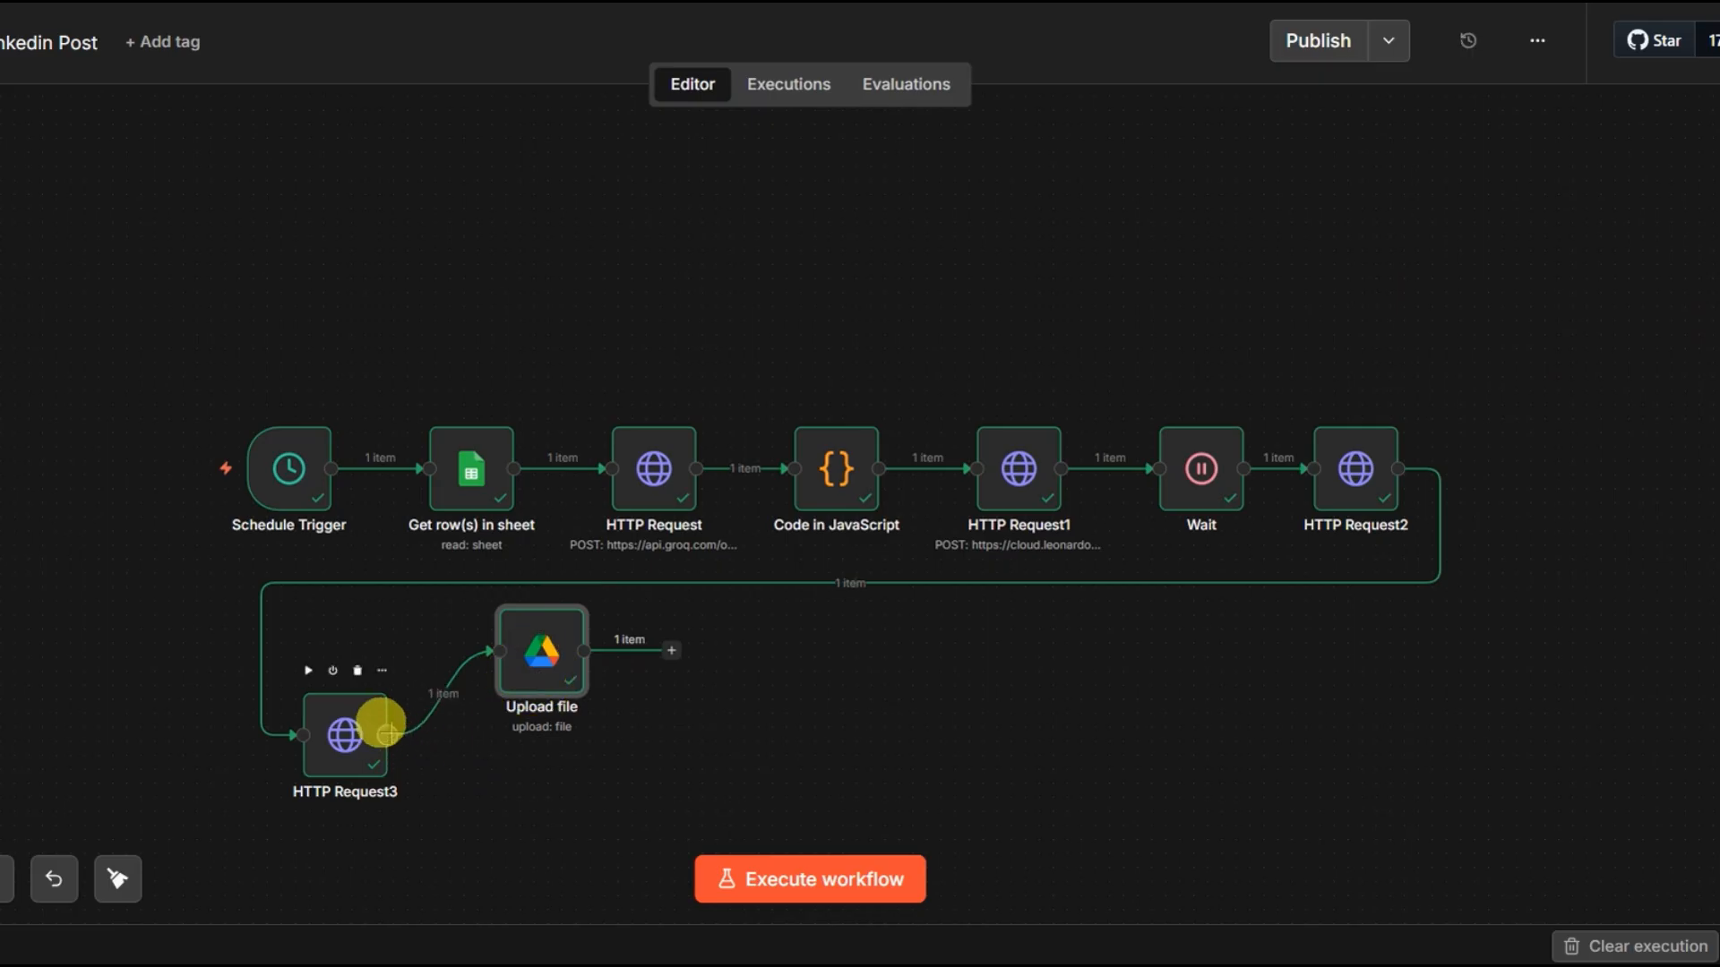
Add a LinkedIn node with the Create a post action as a second branch after HTTP Request3
{"action": "left_click_drag", "start_coordinate": [387, 735], "coordinate": [636, 772]}
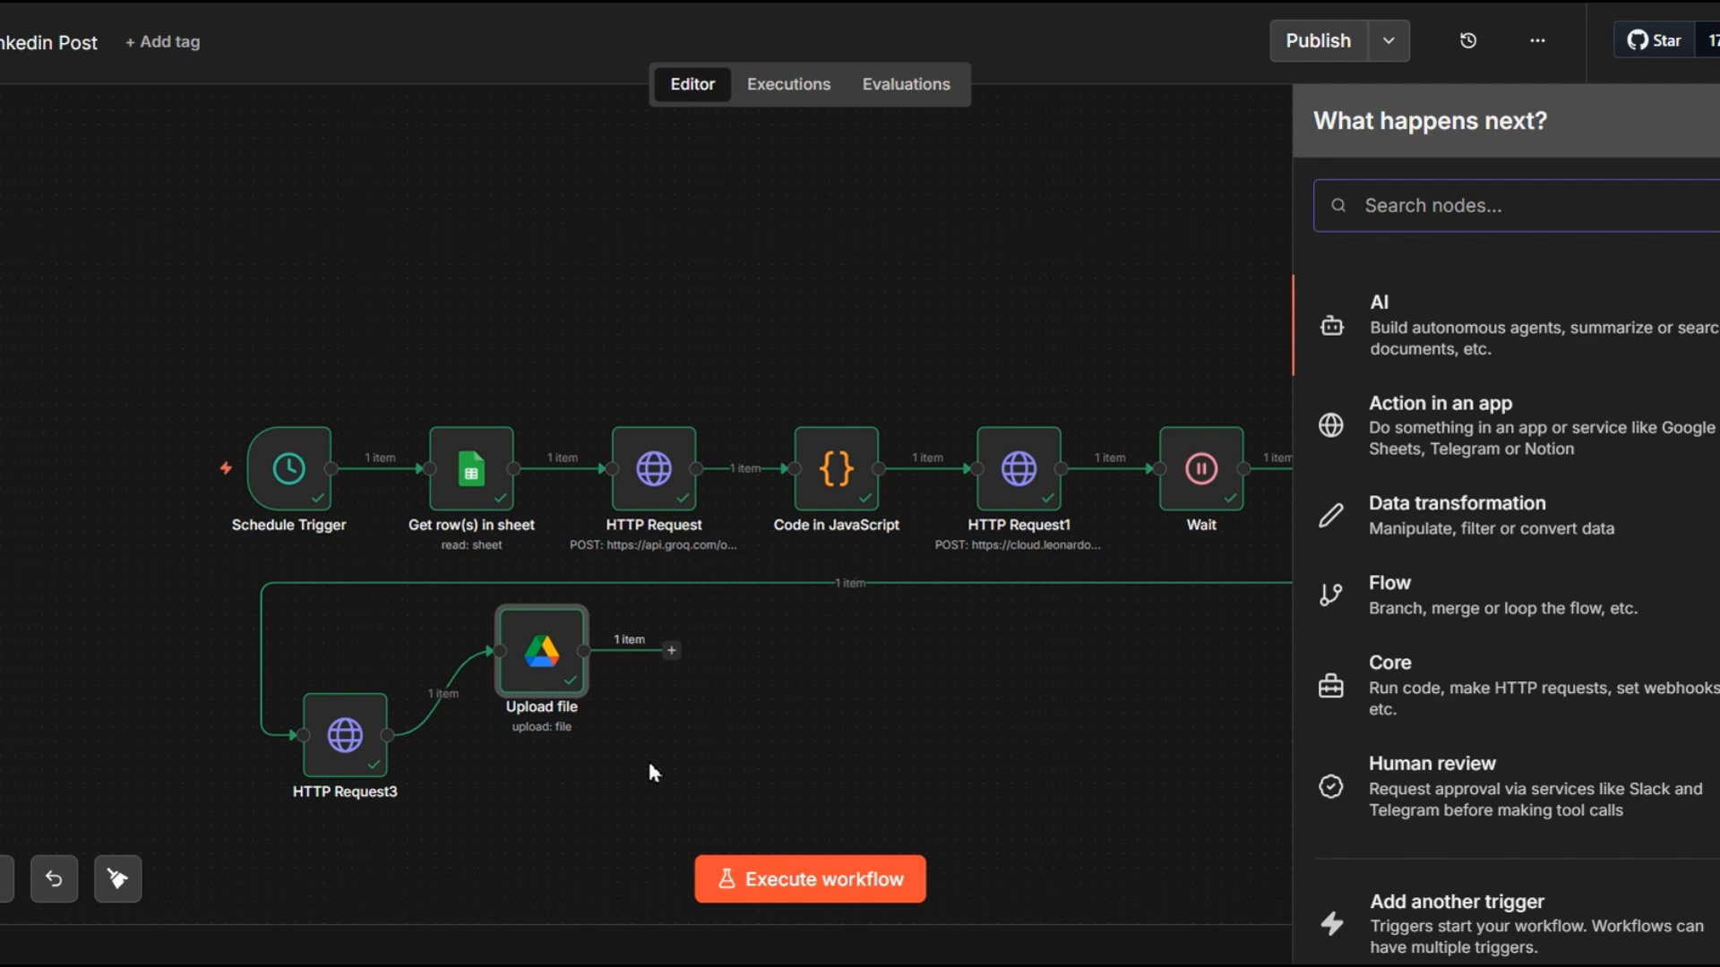
{"action": "type", "text": "linkedin"}
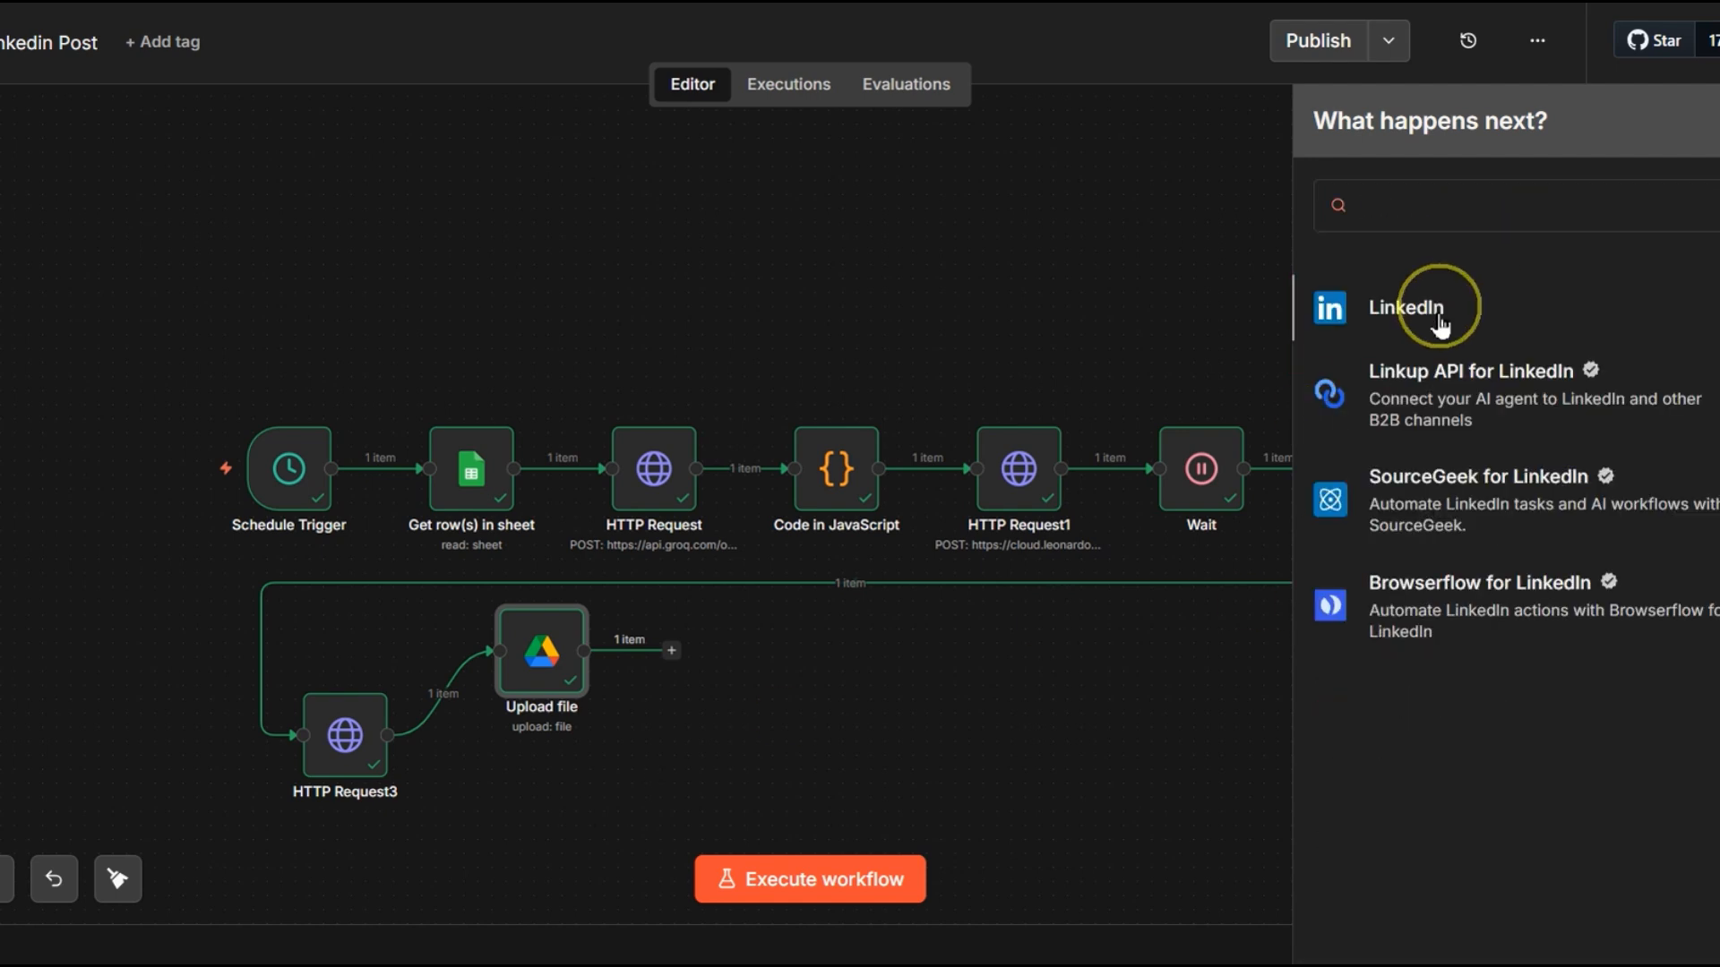
{"action": "left_click", "coordinate": [1437, 333]}
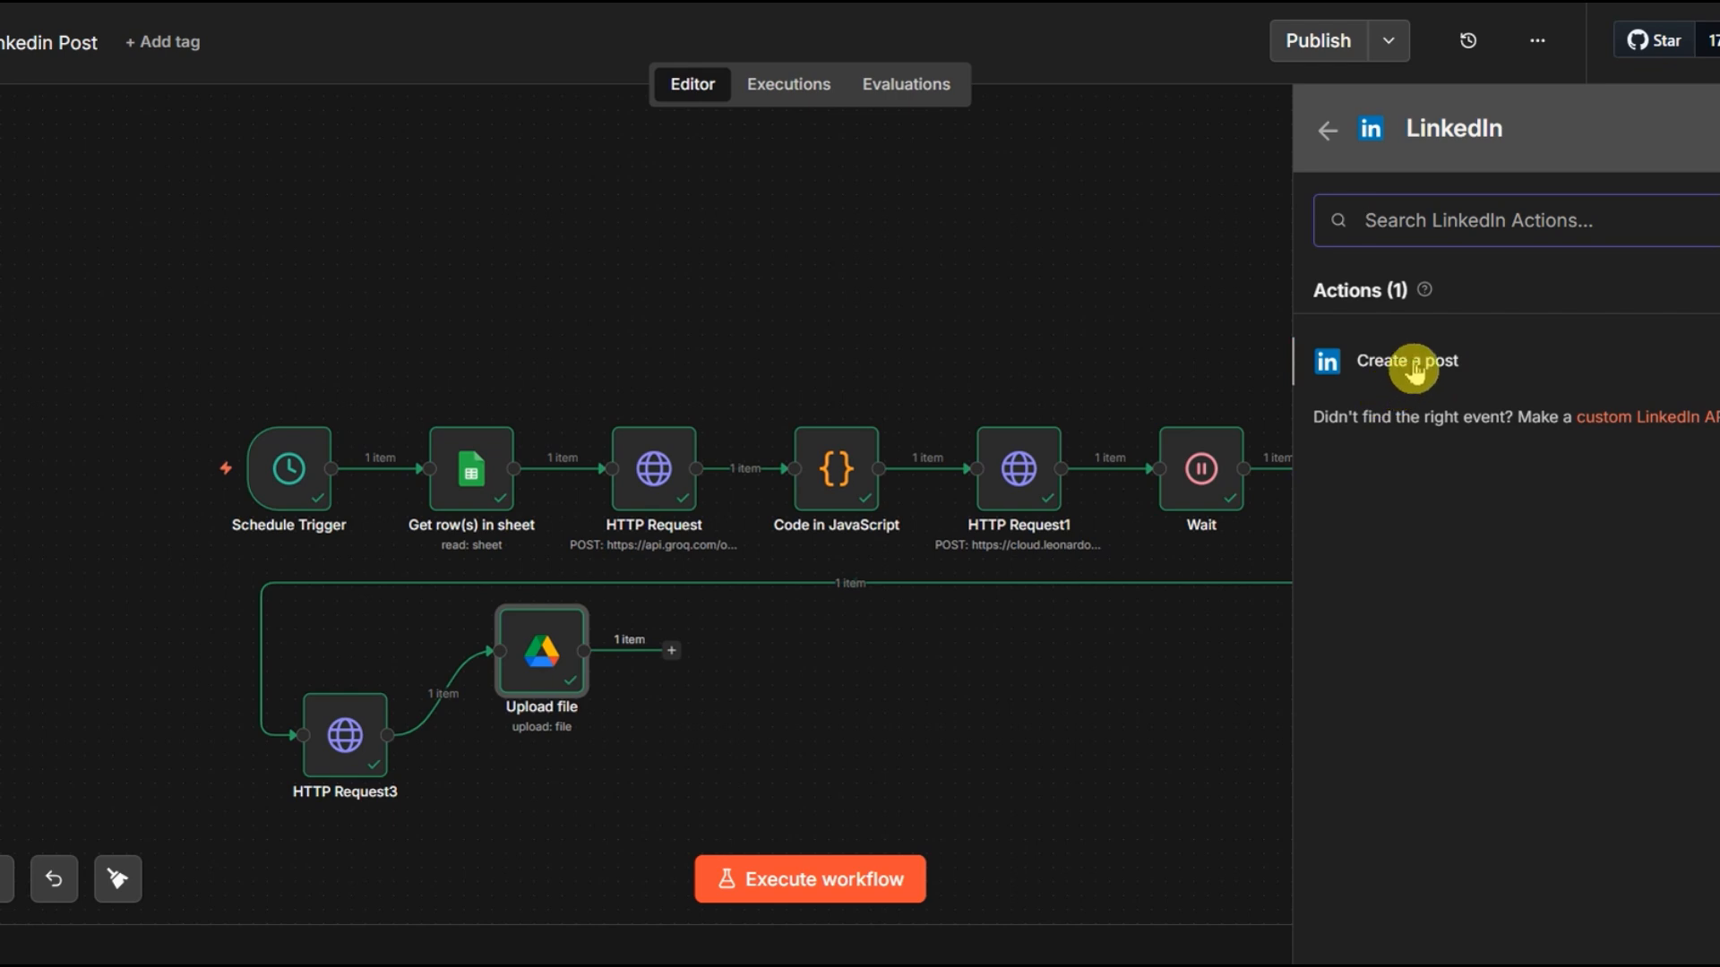
{"action": "left_click", "coordinate": [1414, 367]}
Use the LinkedIn account credential with the Post resource and Create operation, and select the available person as the author
{"action": "left_click", "coordinate": [705, 204]}
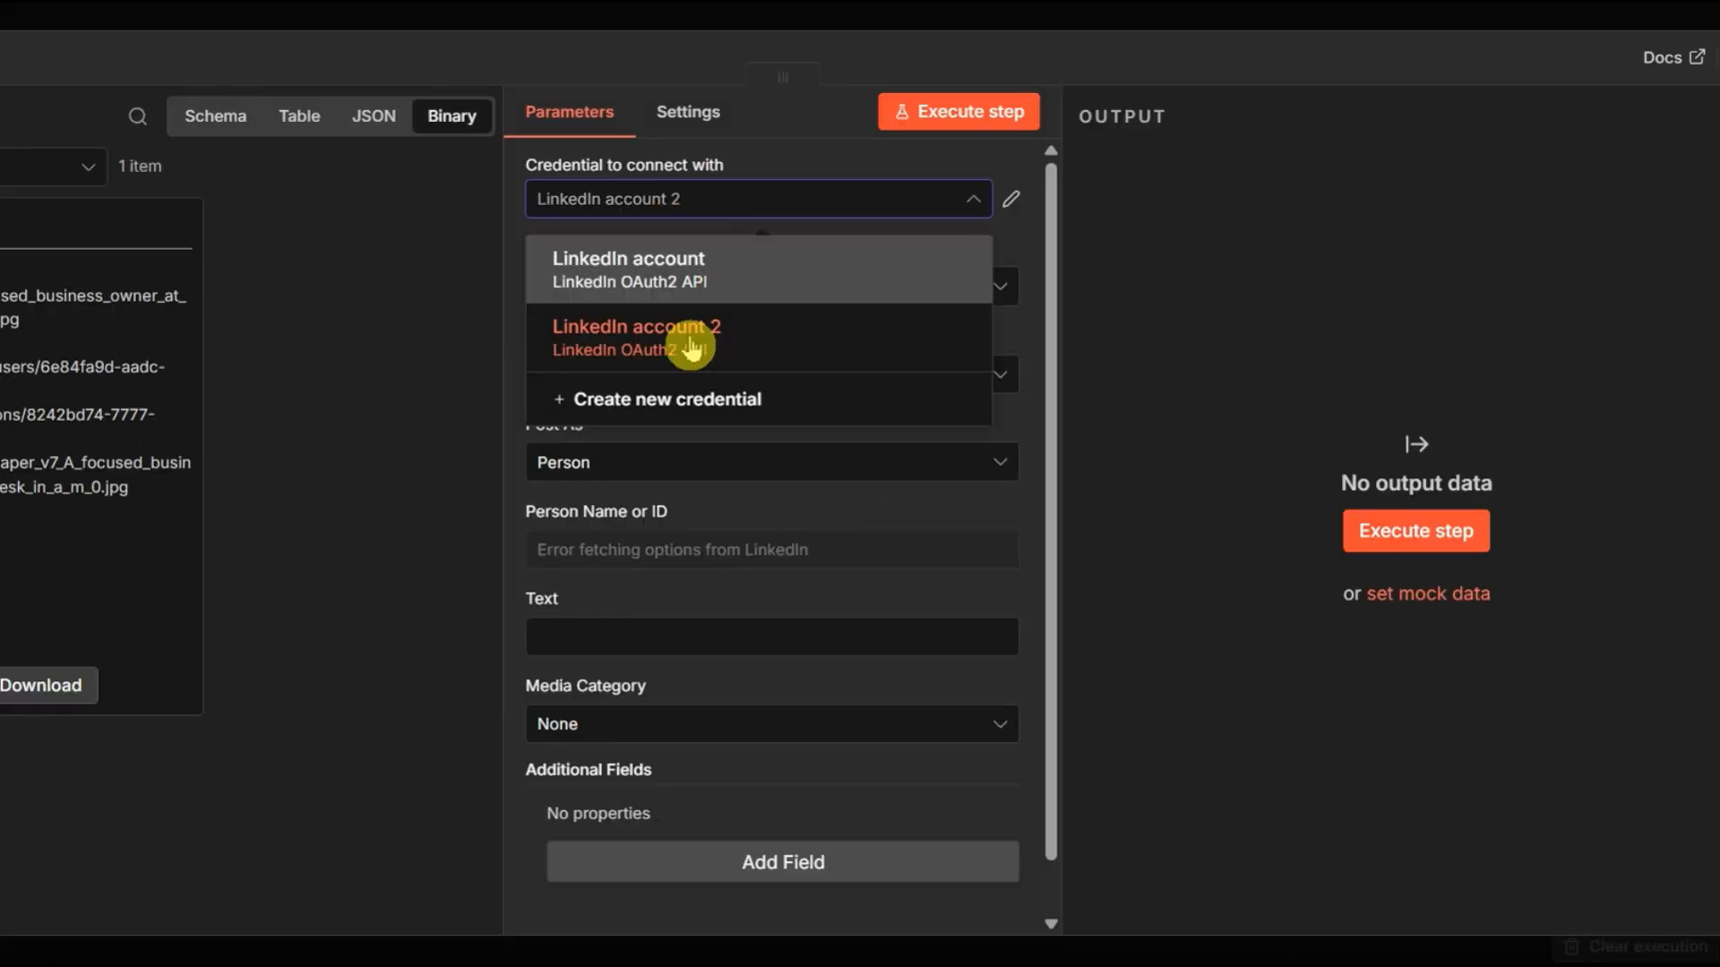
{"action": "left_click", "coordinate": [695, 276]}
{"action": "scroll", "coordinate": [716, 356], "scroll_direction": "down", "scroll_amount": 1}
{"action": "scroll", "coordinate": [708, 341], "scroll_direction": "up", "scroll_amount": 1}
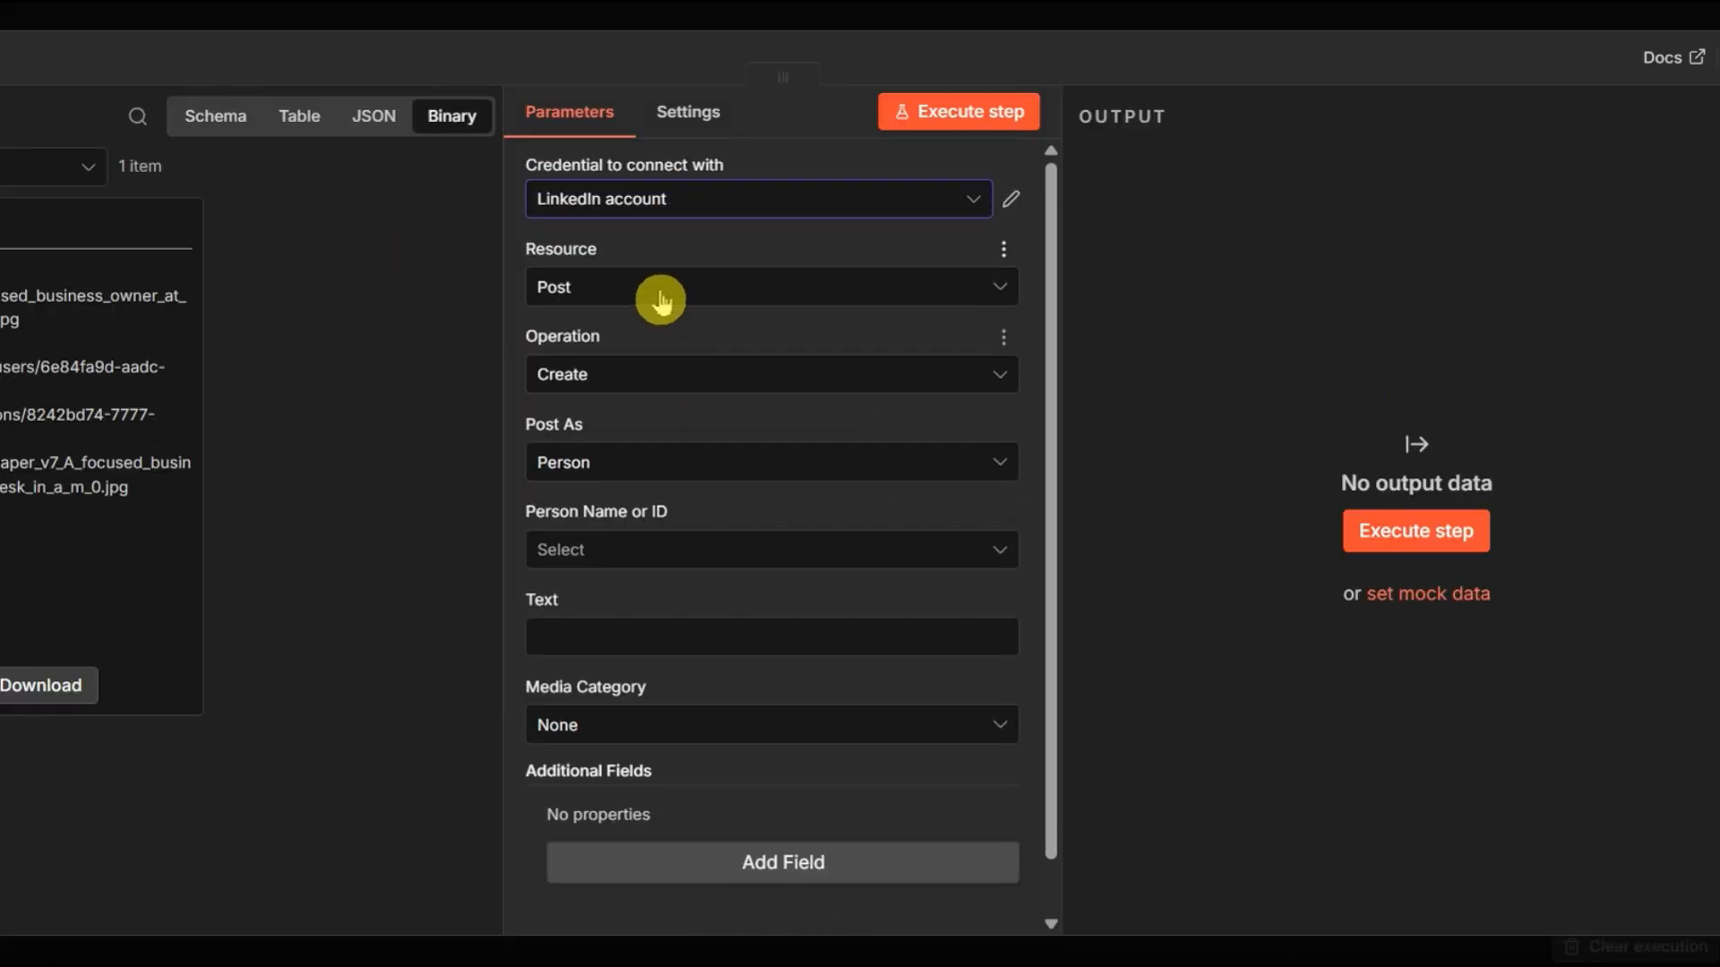
{"action": "left_click", "coordinate": [663, 291]}
{"action": "left_click", "coordinate": [677, 354]}
{"action": "left_click", "coordinate": [673, 374]}
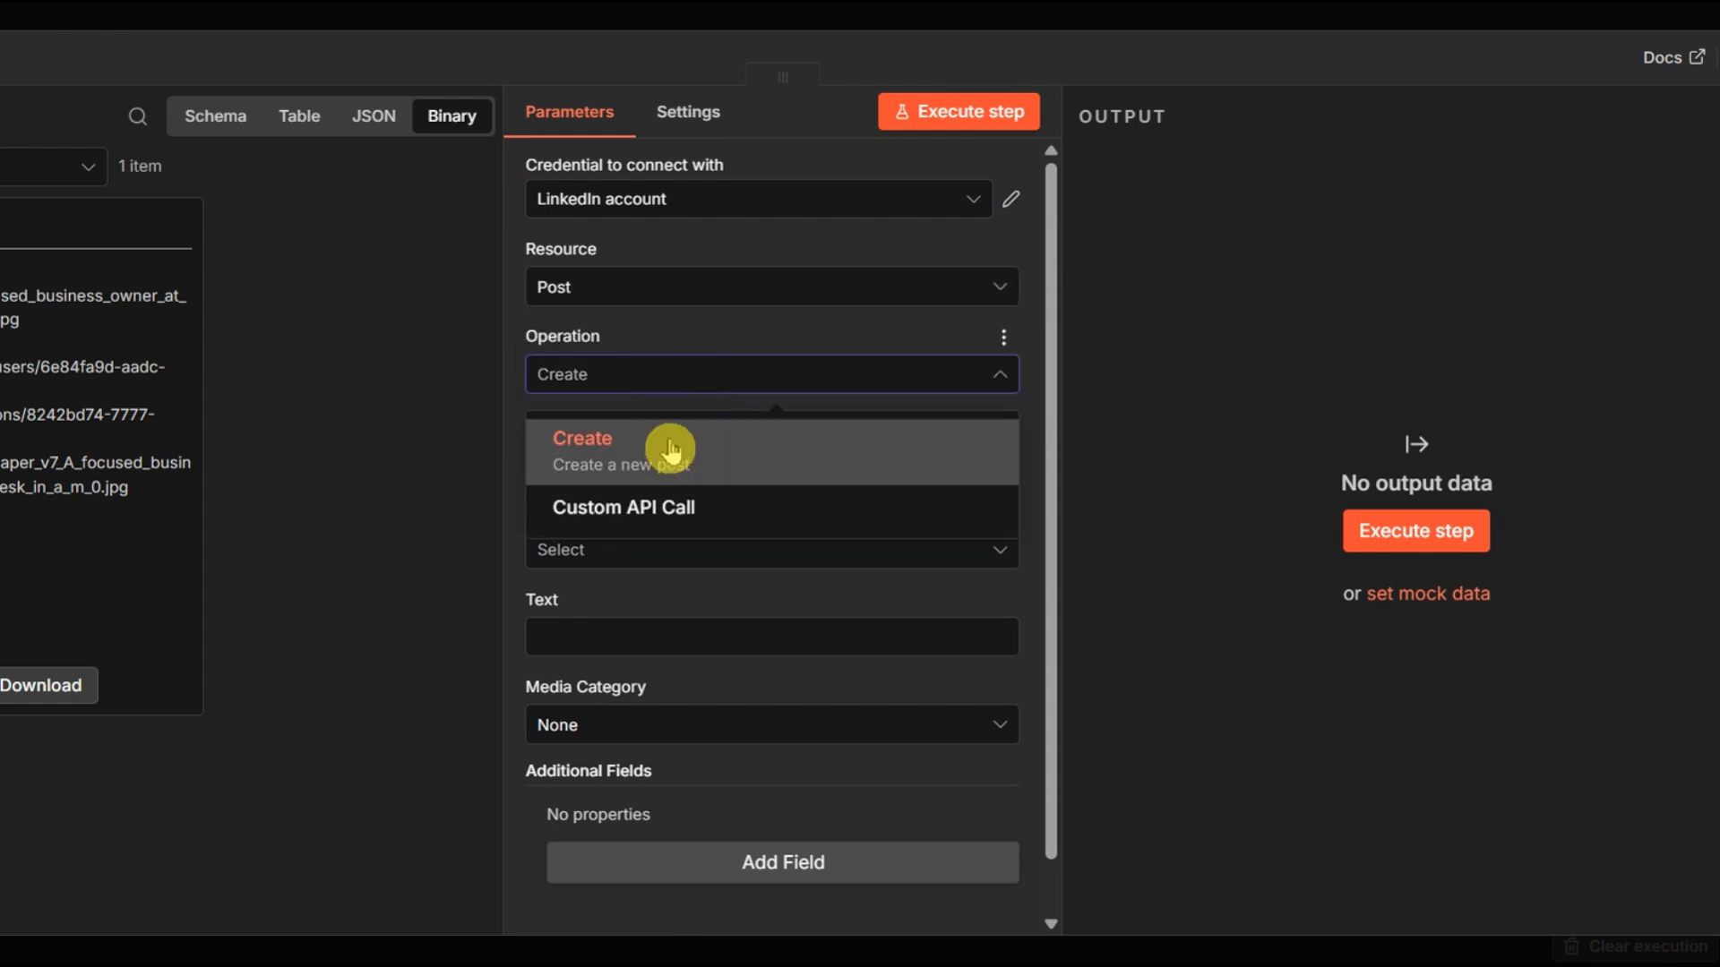
{"action": "left_click", "coordinate": [669, 441]}
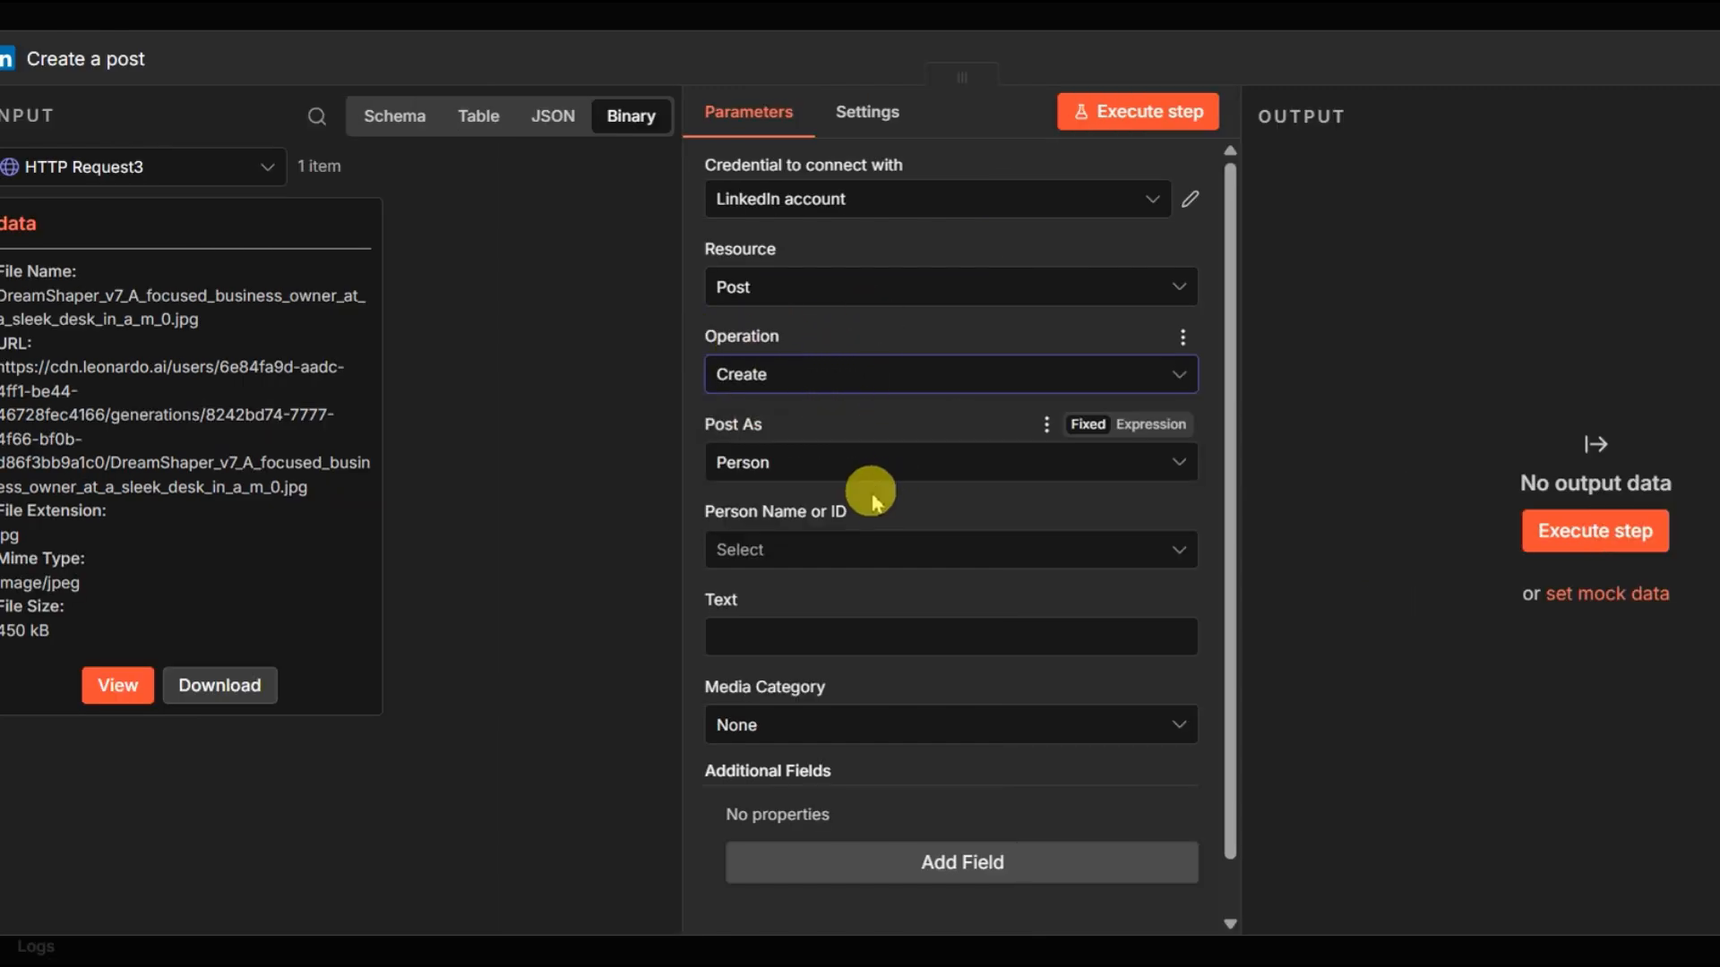
{"action": "left_click", "coordinate": [873, 553]}
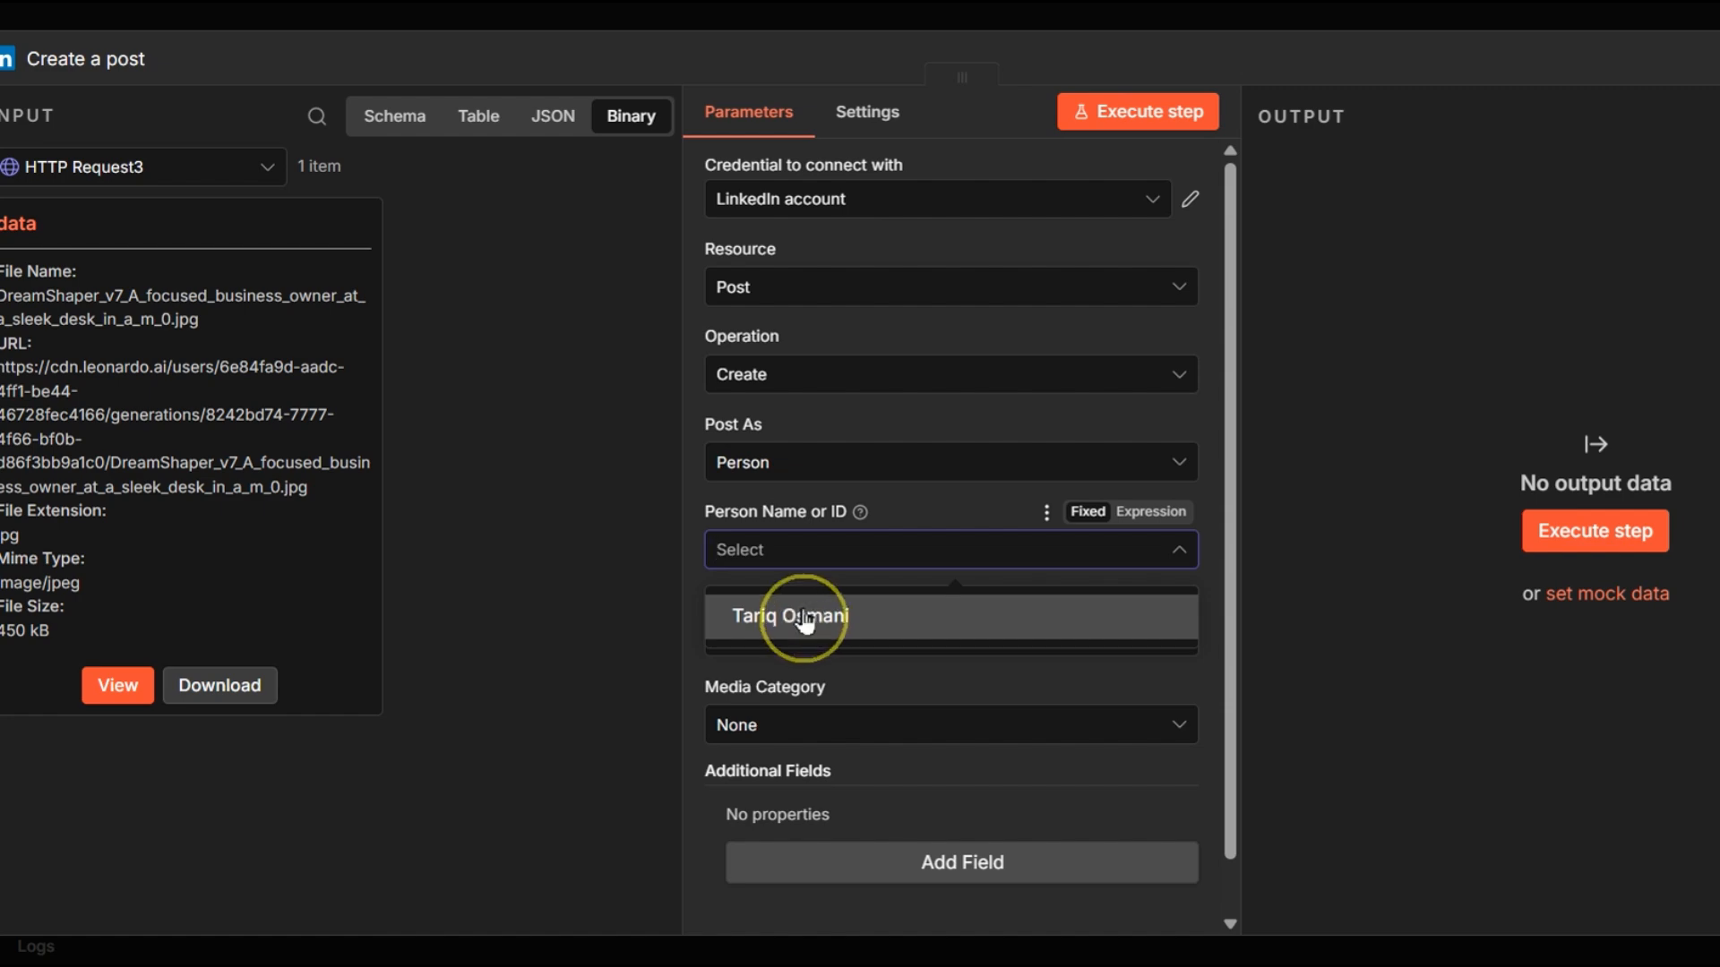
{"action": "left_click", "coordinate": [805, 618]}
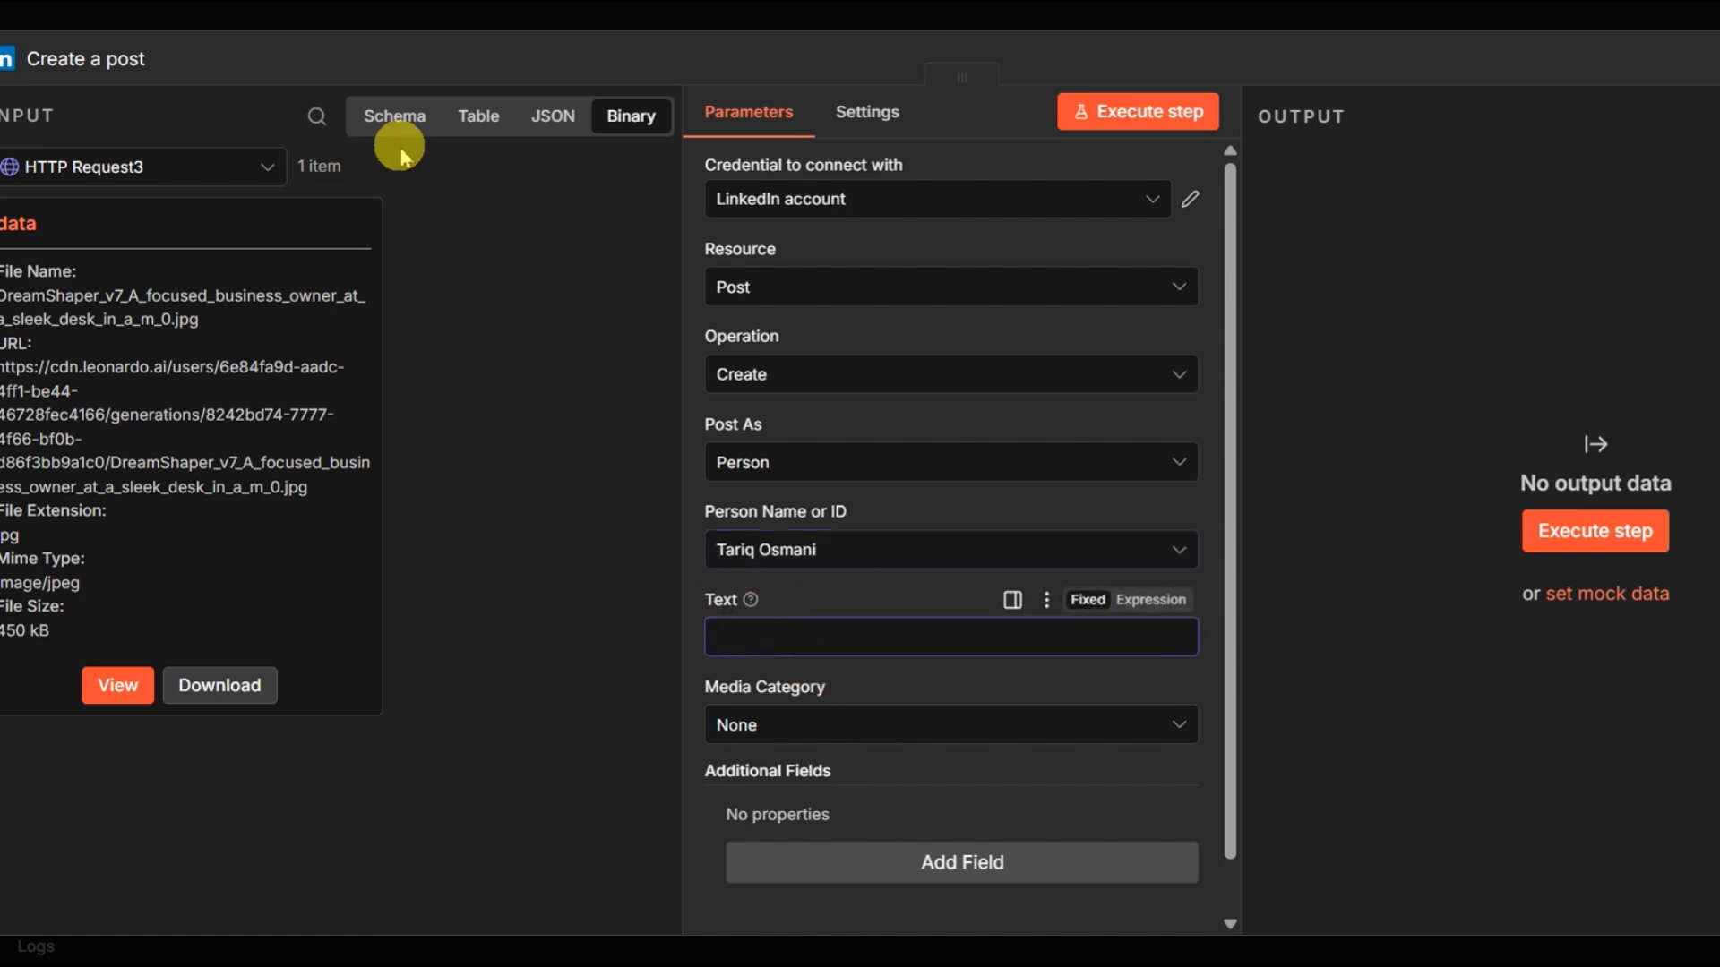
Map the post's Text to the formatted_post field from the Code in JavaScript node
{"action": "left_click", "coordinate": [395, 117]}
{"action": "scroll", "coordinate": [169, 502], "scroll_direction": "down", "scroll_amount": 3}
{"action": "scroll", "coordinate": [168, 549], "scroll_direction": "down", "scroll_amount": 10}
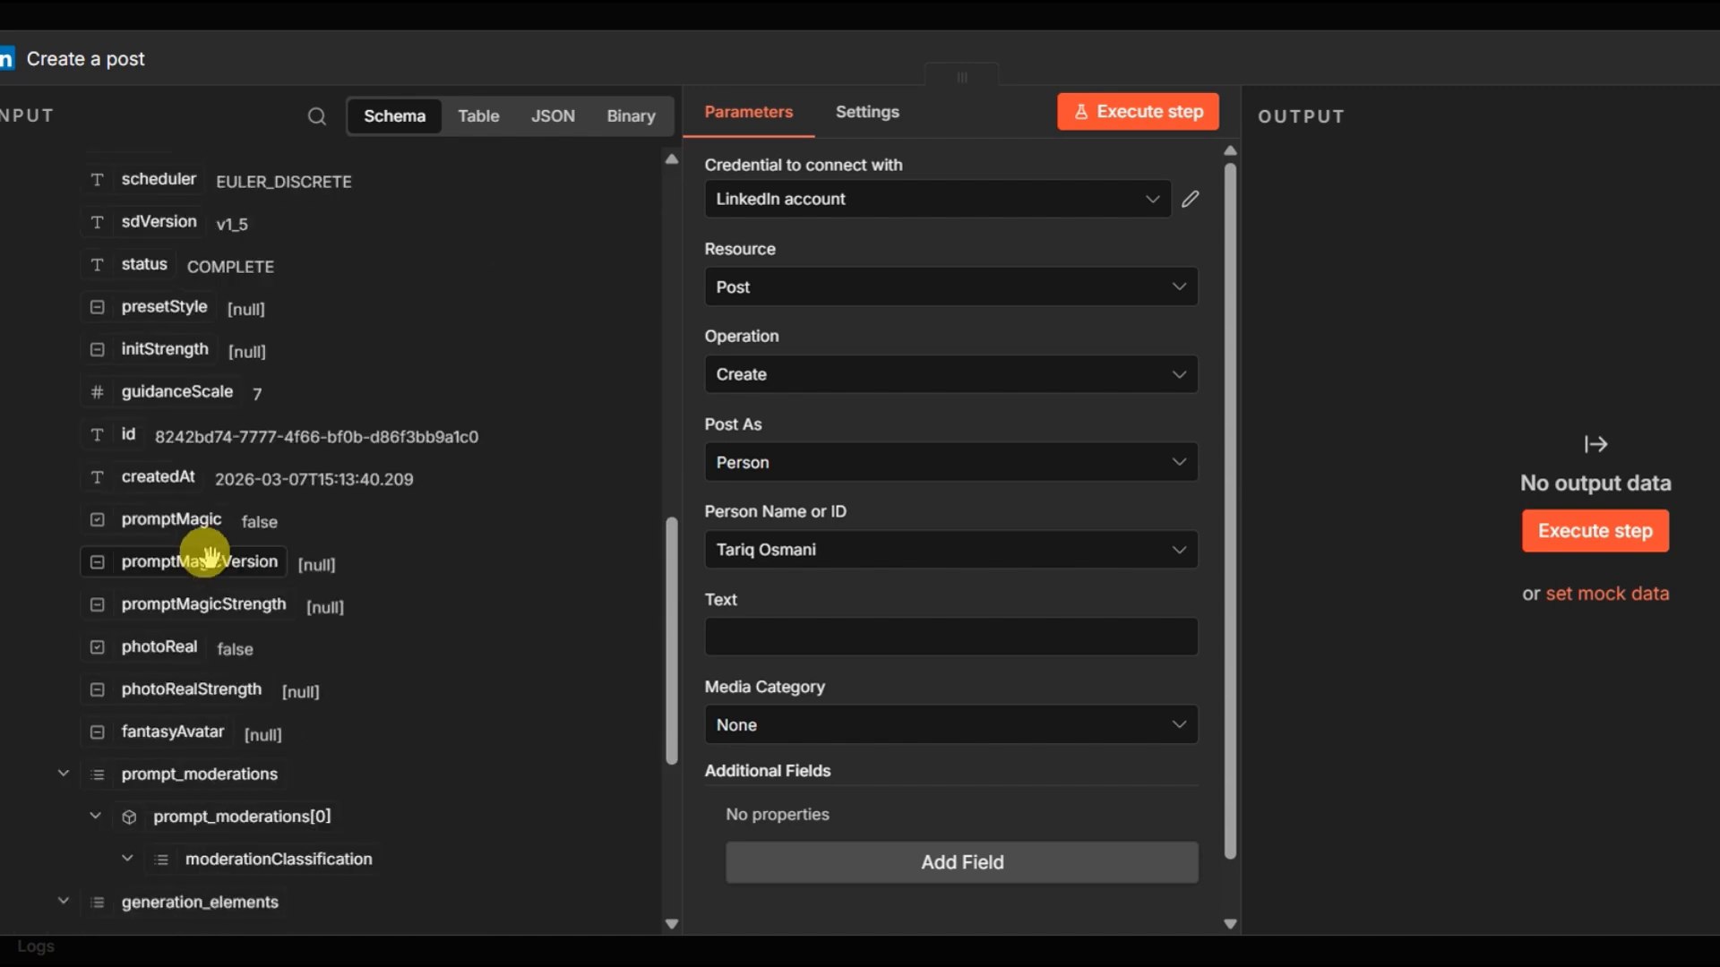
{"action": "left_click", "coordinate": [99, 646]}
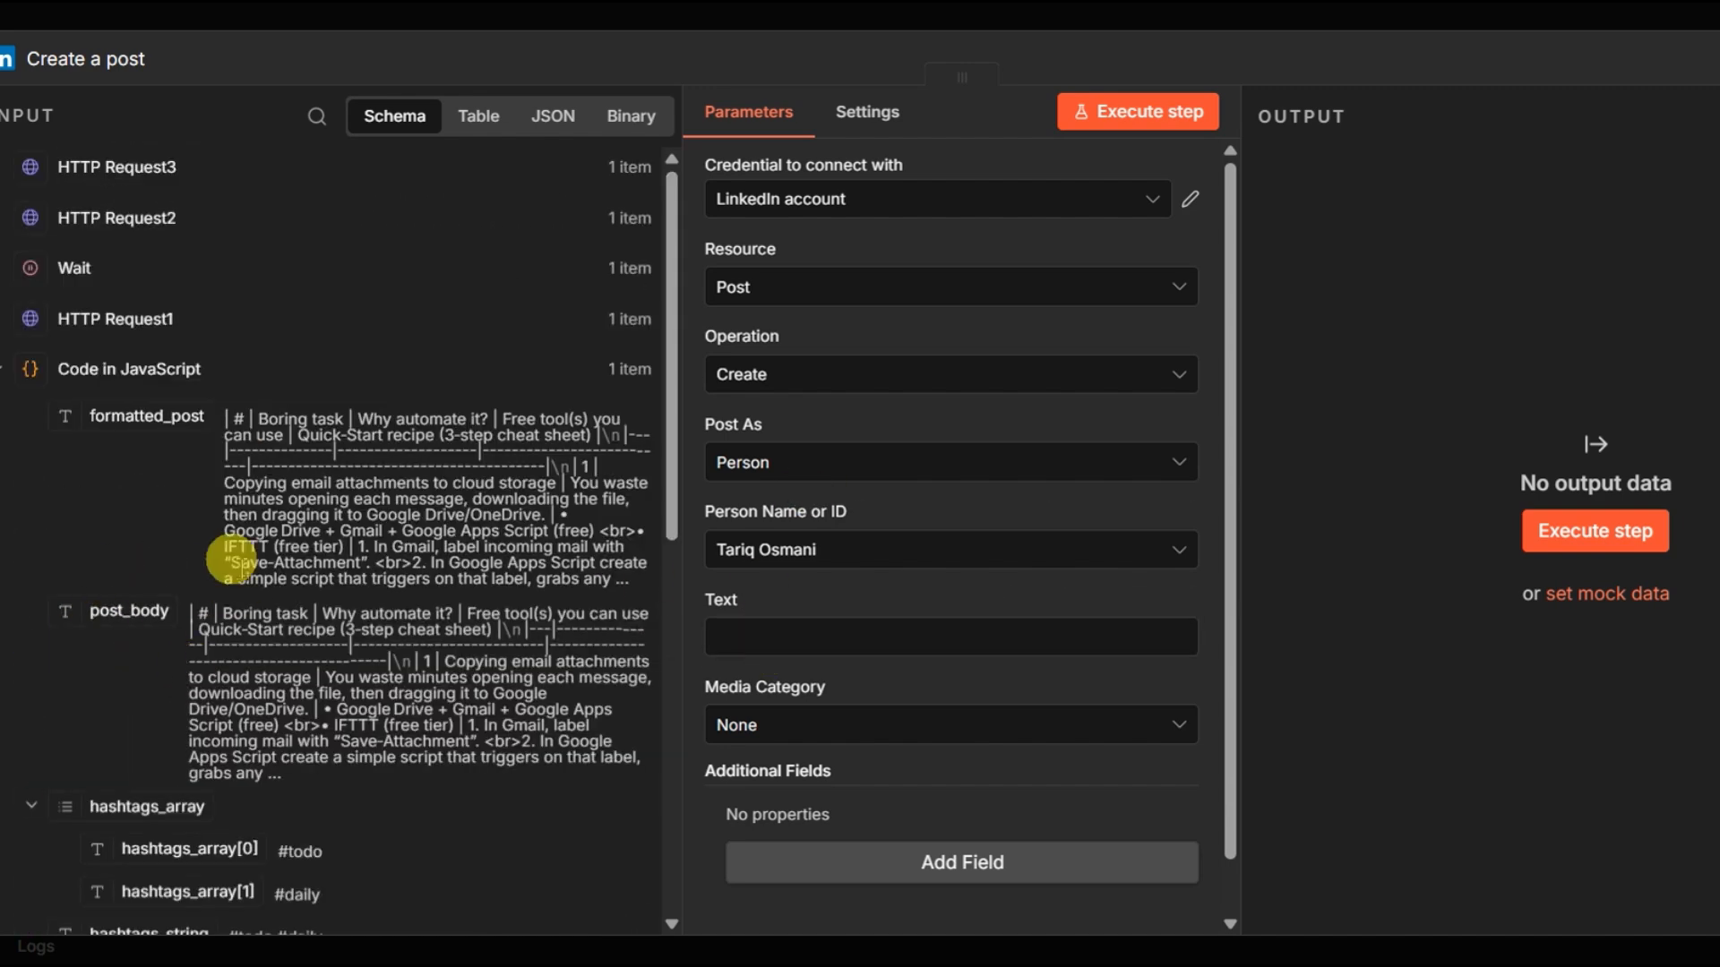
{"action": "left_click_drag", "start_coordinate": [129, 422], "coordinate": [679, 632]}
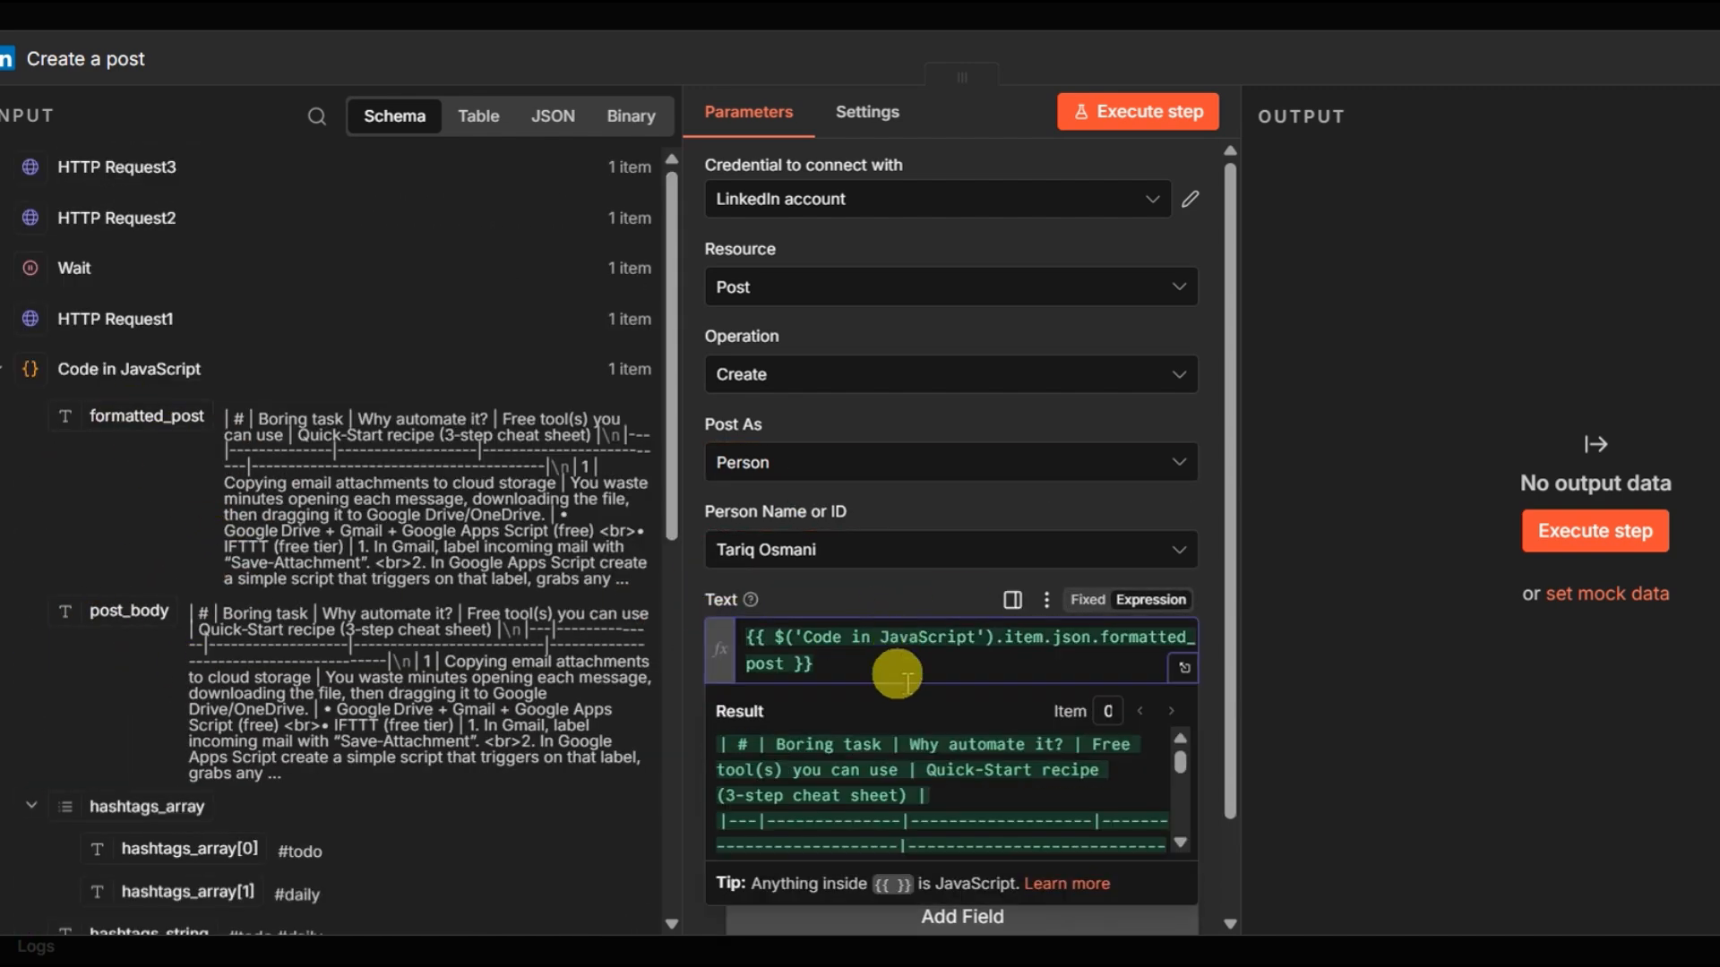
Examine the full resolved post text in the expanded expression view, from beginning to end
{"action": "left_click", "coordinate": [1183, 666]}
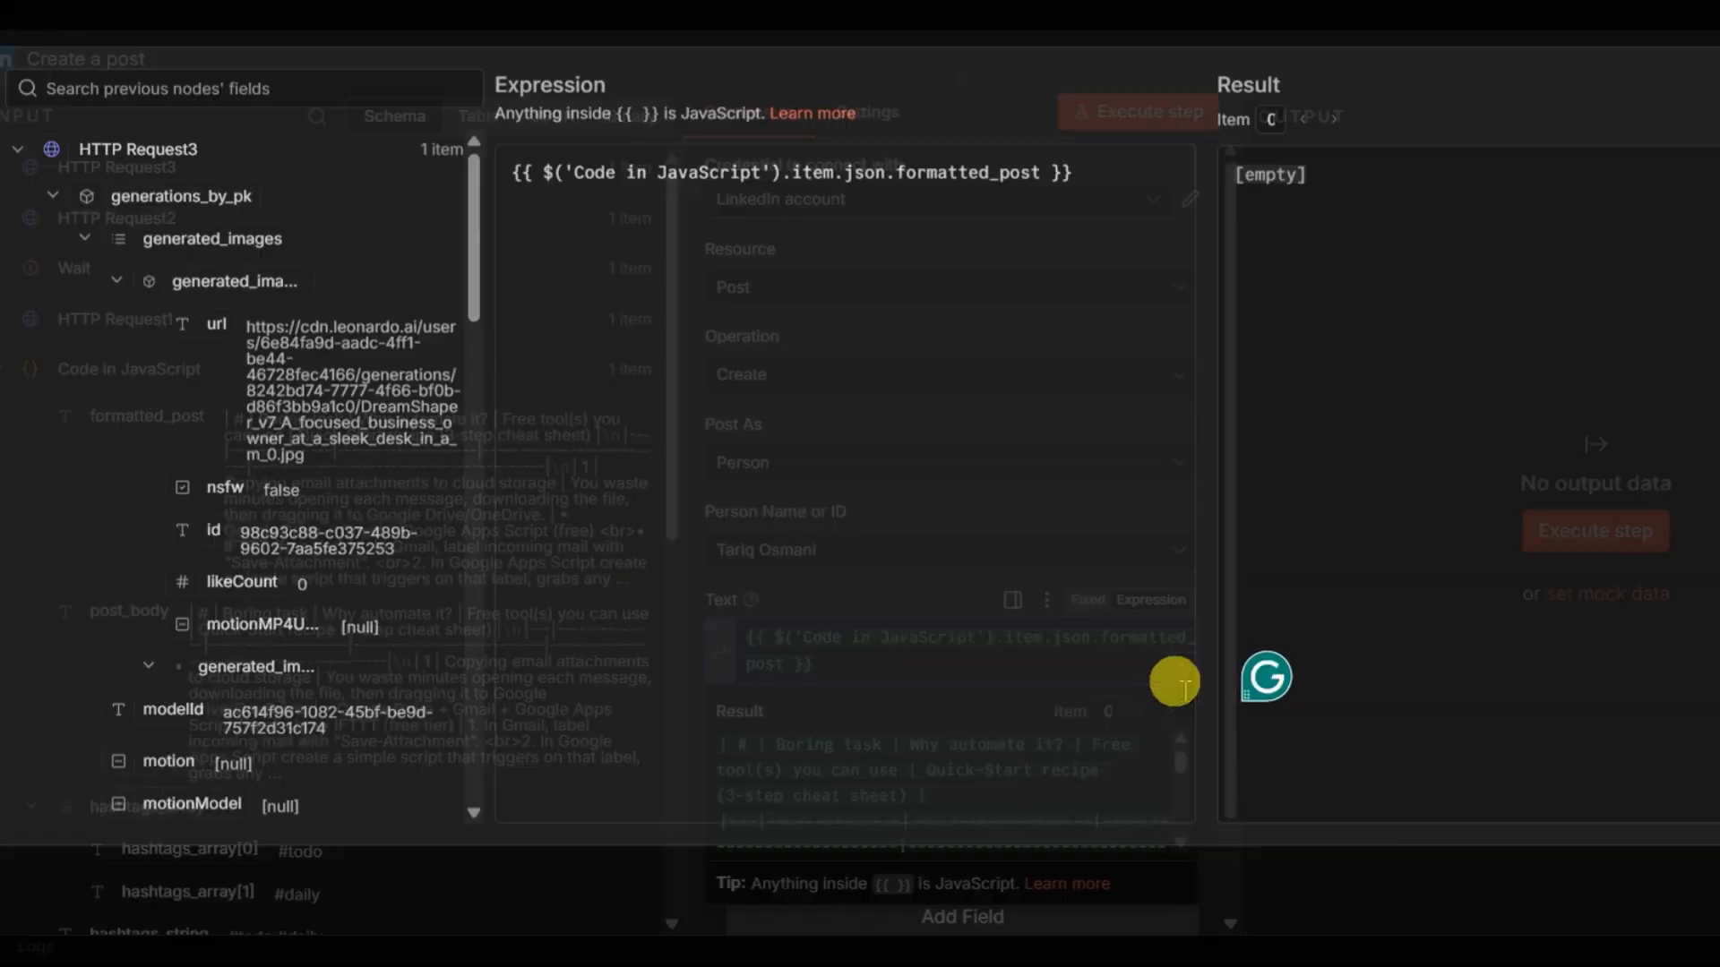
{"action": "scroll", "coordinate": [1504, 511], "scroll_direction": "down", "scroll_amount": 10}
{"action": "scroll", "coordinate": [1511, 513], "scroll_direction": "down", "scroll_amount": 6}
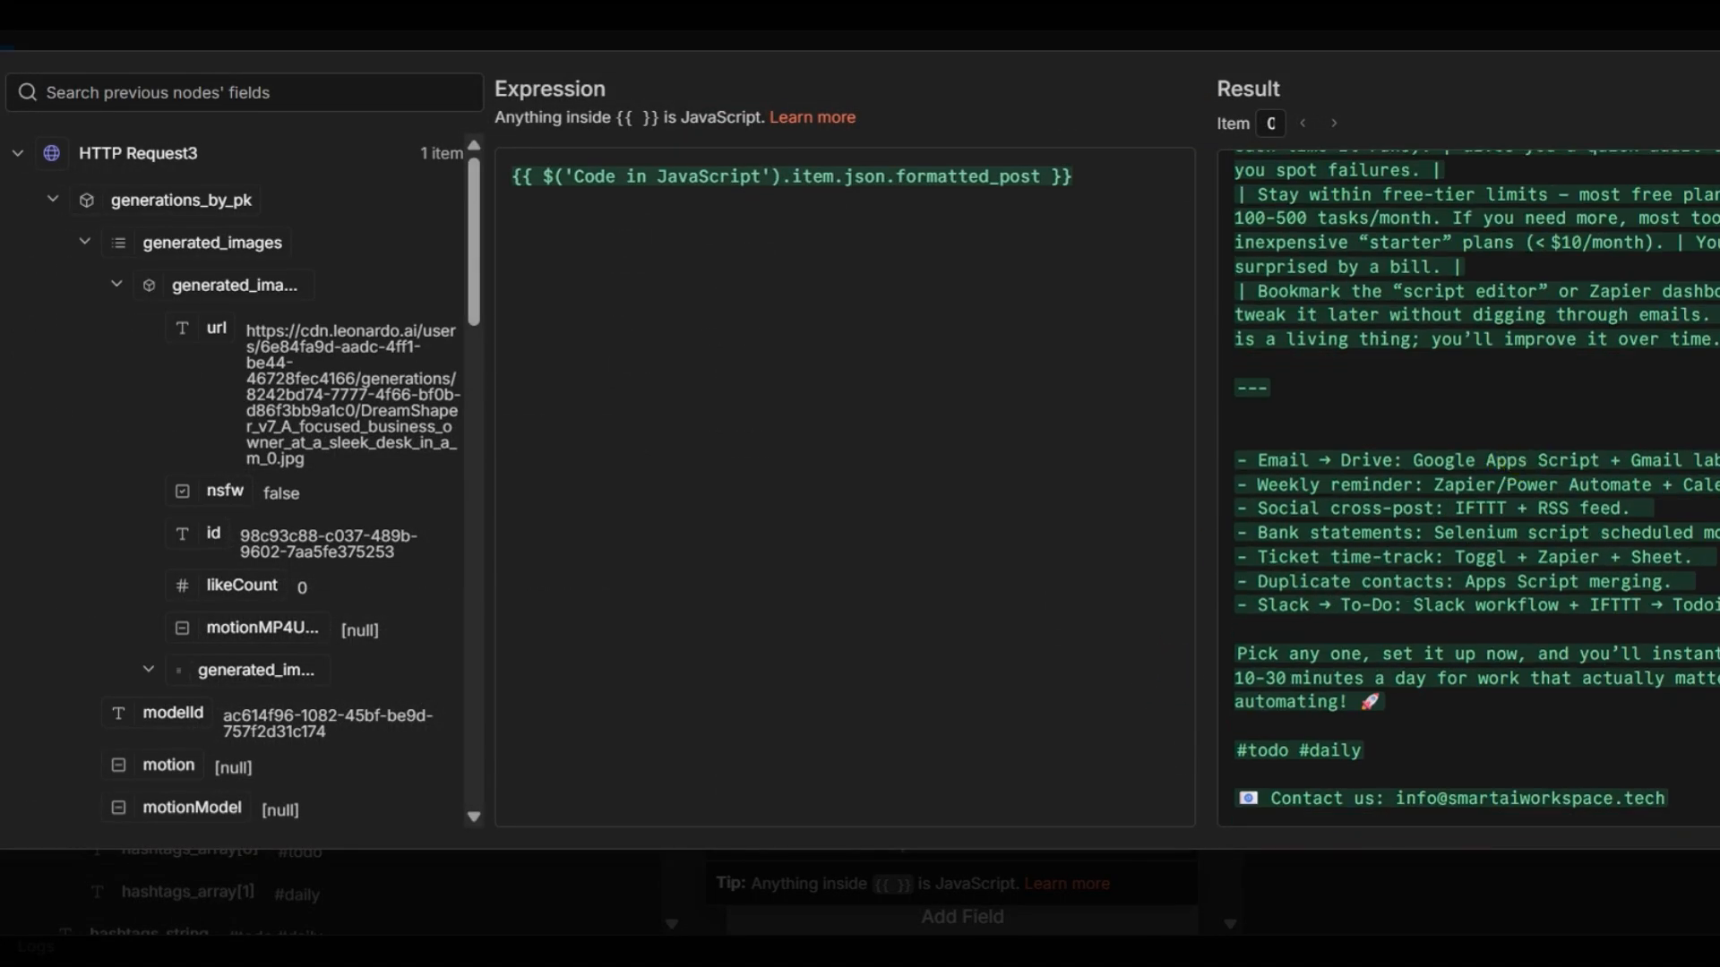
{"action": "key", "text": "Escape"}
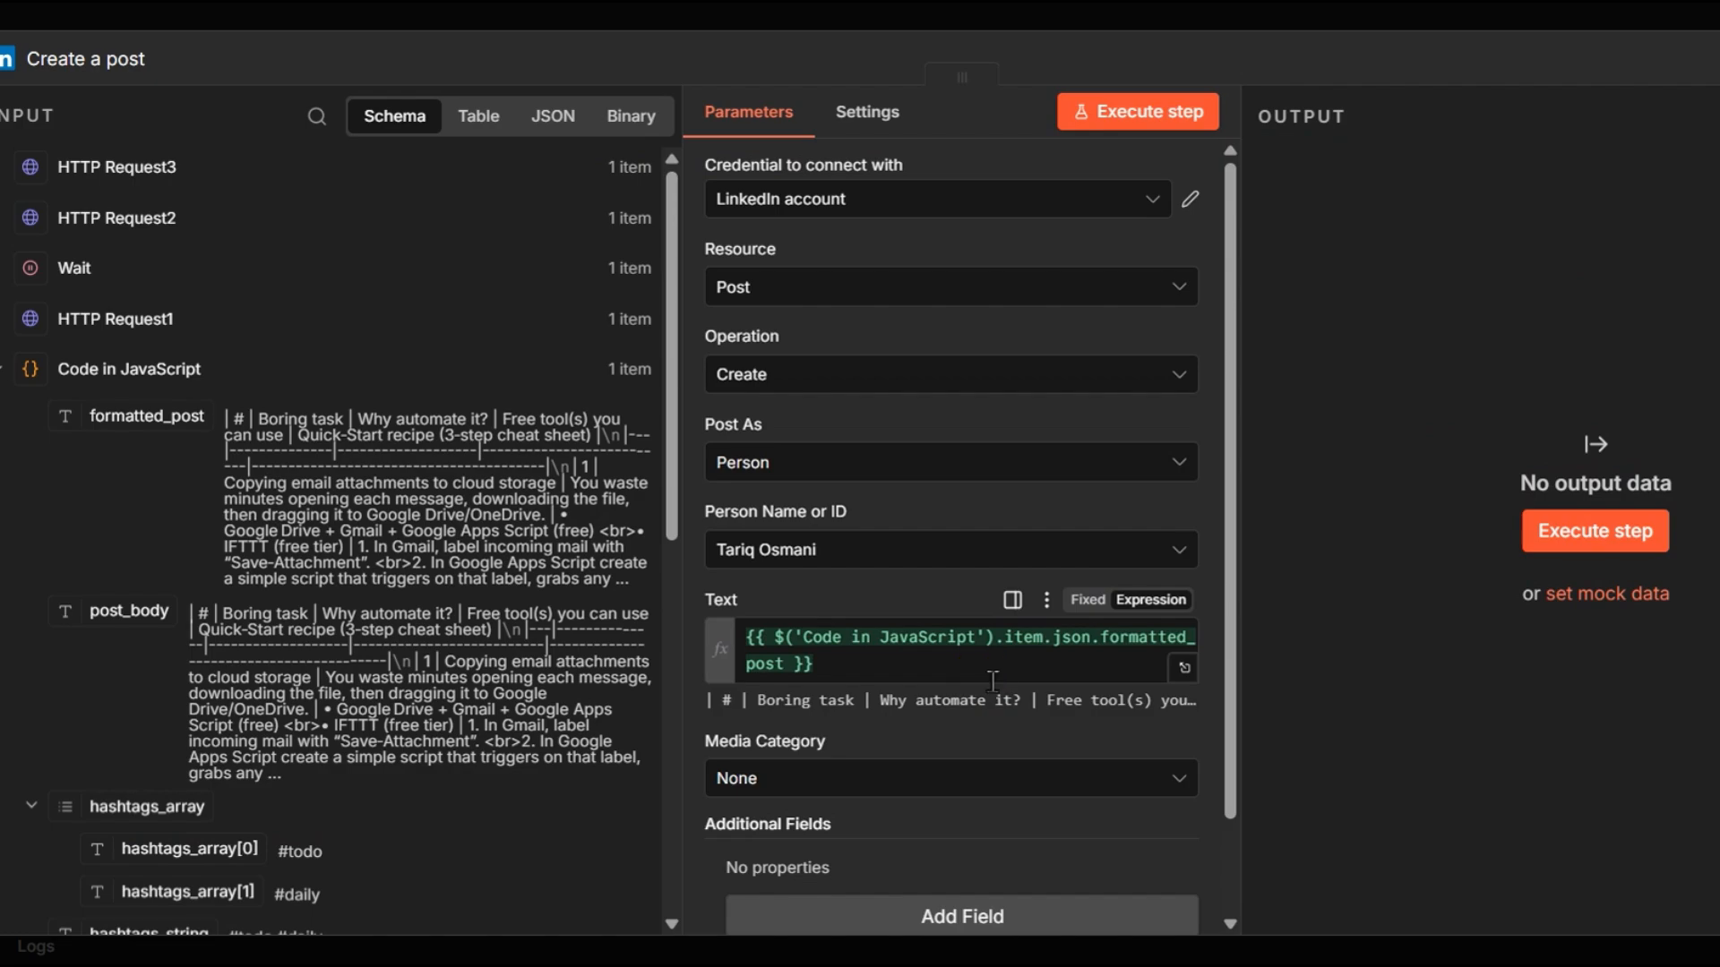
{"action": "left_click", "coordinate": [1182, 679]}
{"action": "scroll", "coordinate": [1523, 448], "scroll_direction": "up", "scroll_amount": 15}
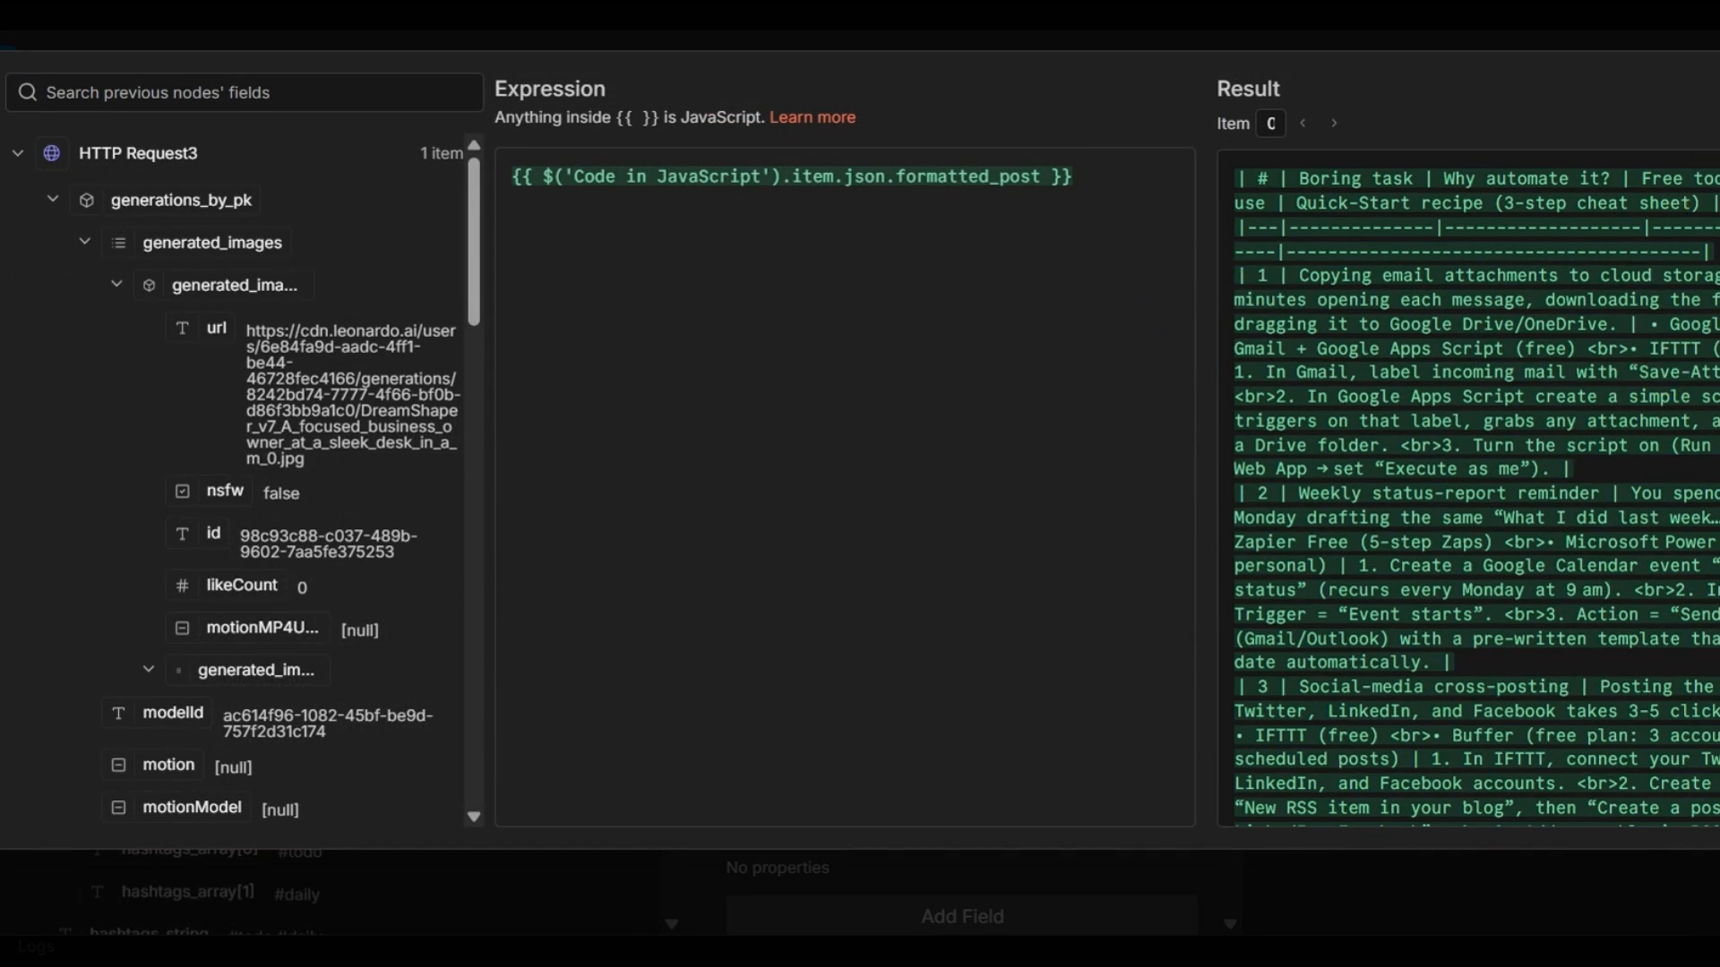
{"action": "key", "text": "Escape"}
Set the post's Media Category to Image
{"action": "scroll", "coordinate": [902, 779], "scroll_direction": "down", "scroll_amount": 2}
{"action": "left_click", "coordinate": [818, 666]}
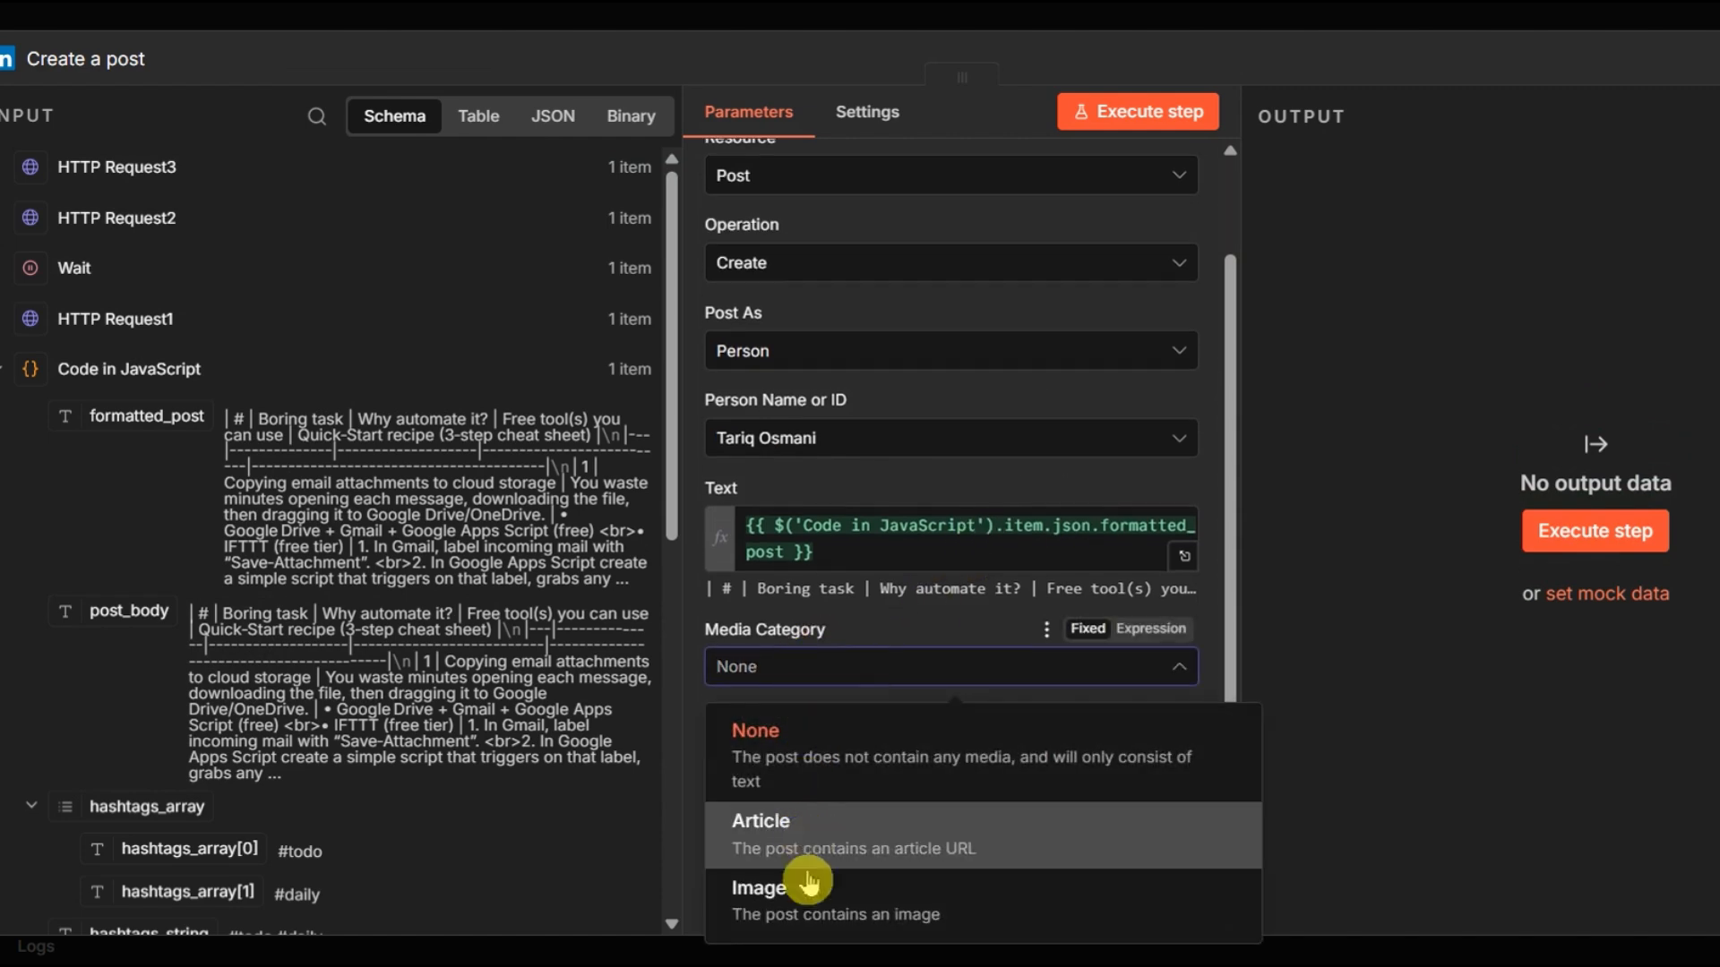
{"action": "left_click", "coordinate": [809, 882]}
{"action": "scroll", "coordinate": [761, 583], "scroll_direction": "down", "scroll_amount": 2}
Check HTTP Request3's binary input, keep data as the matching Input Binary Field, and execute the Create a post node
{"action": "left_click", "coordinate": [56, 170]}
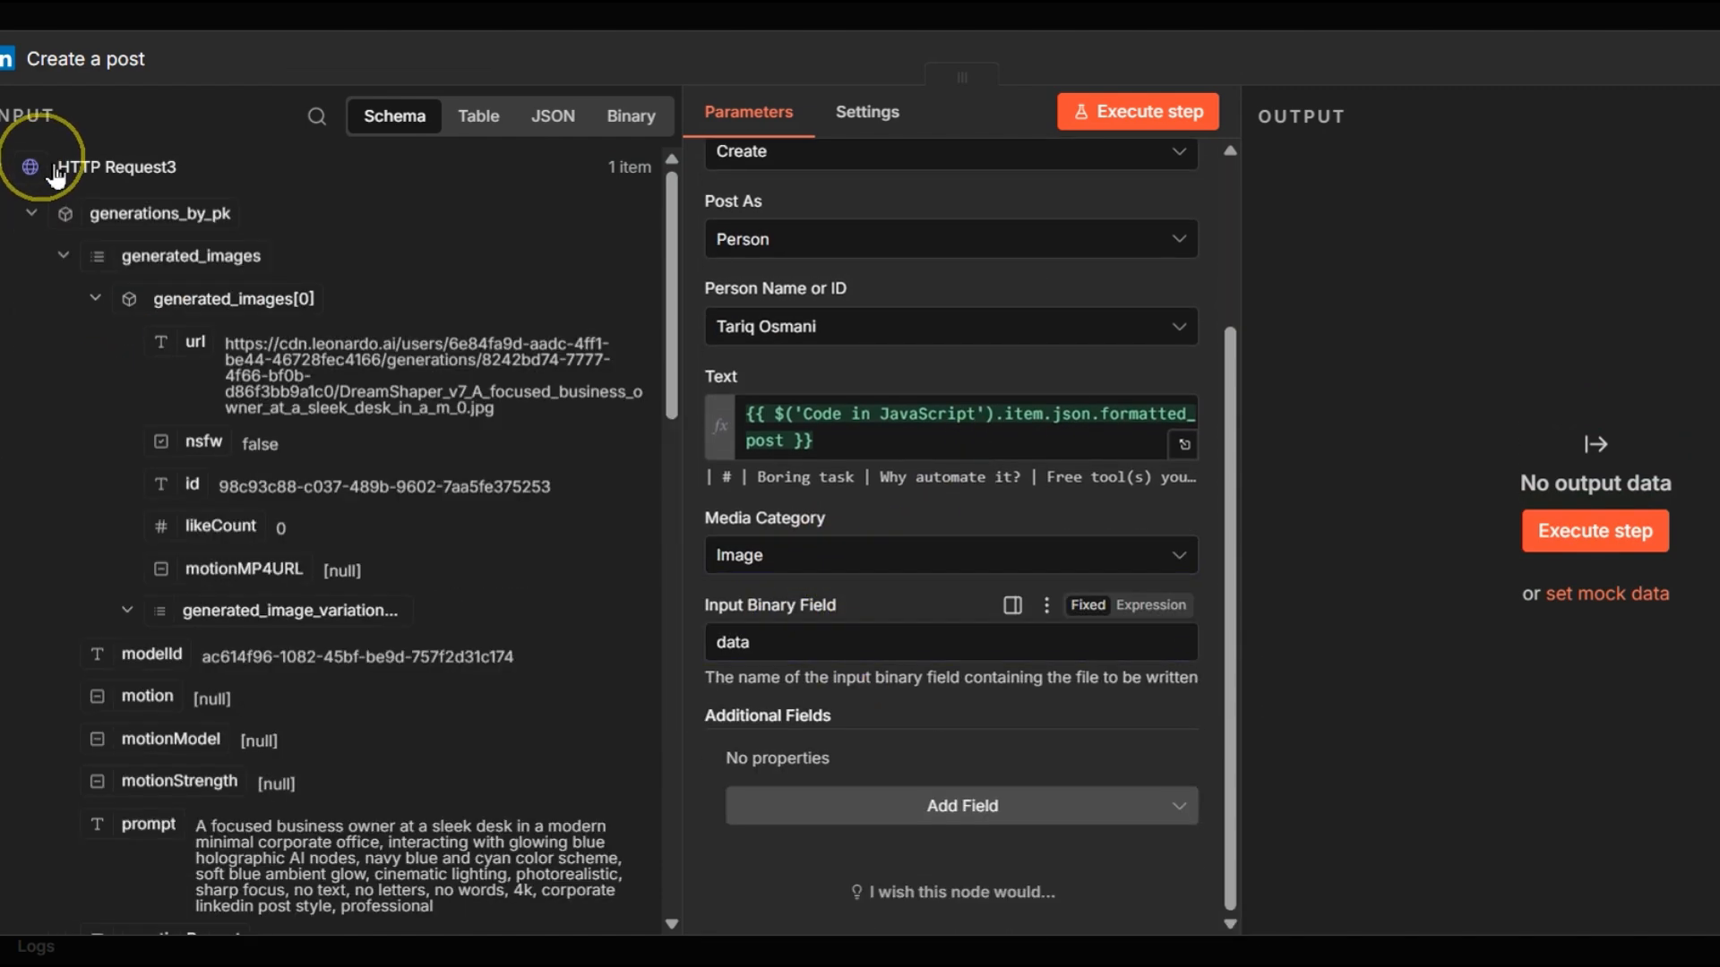
{"action": "left_click", "coordinate": [125, 172]}
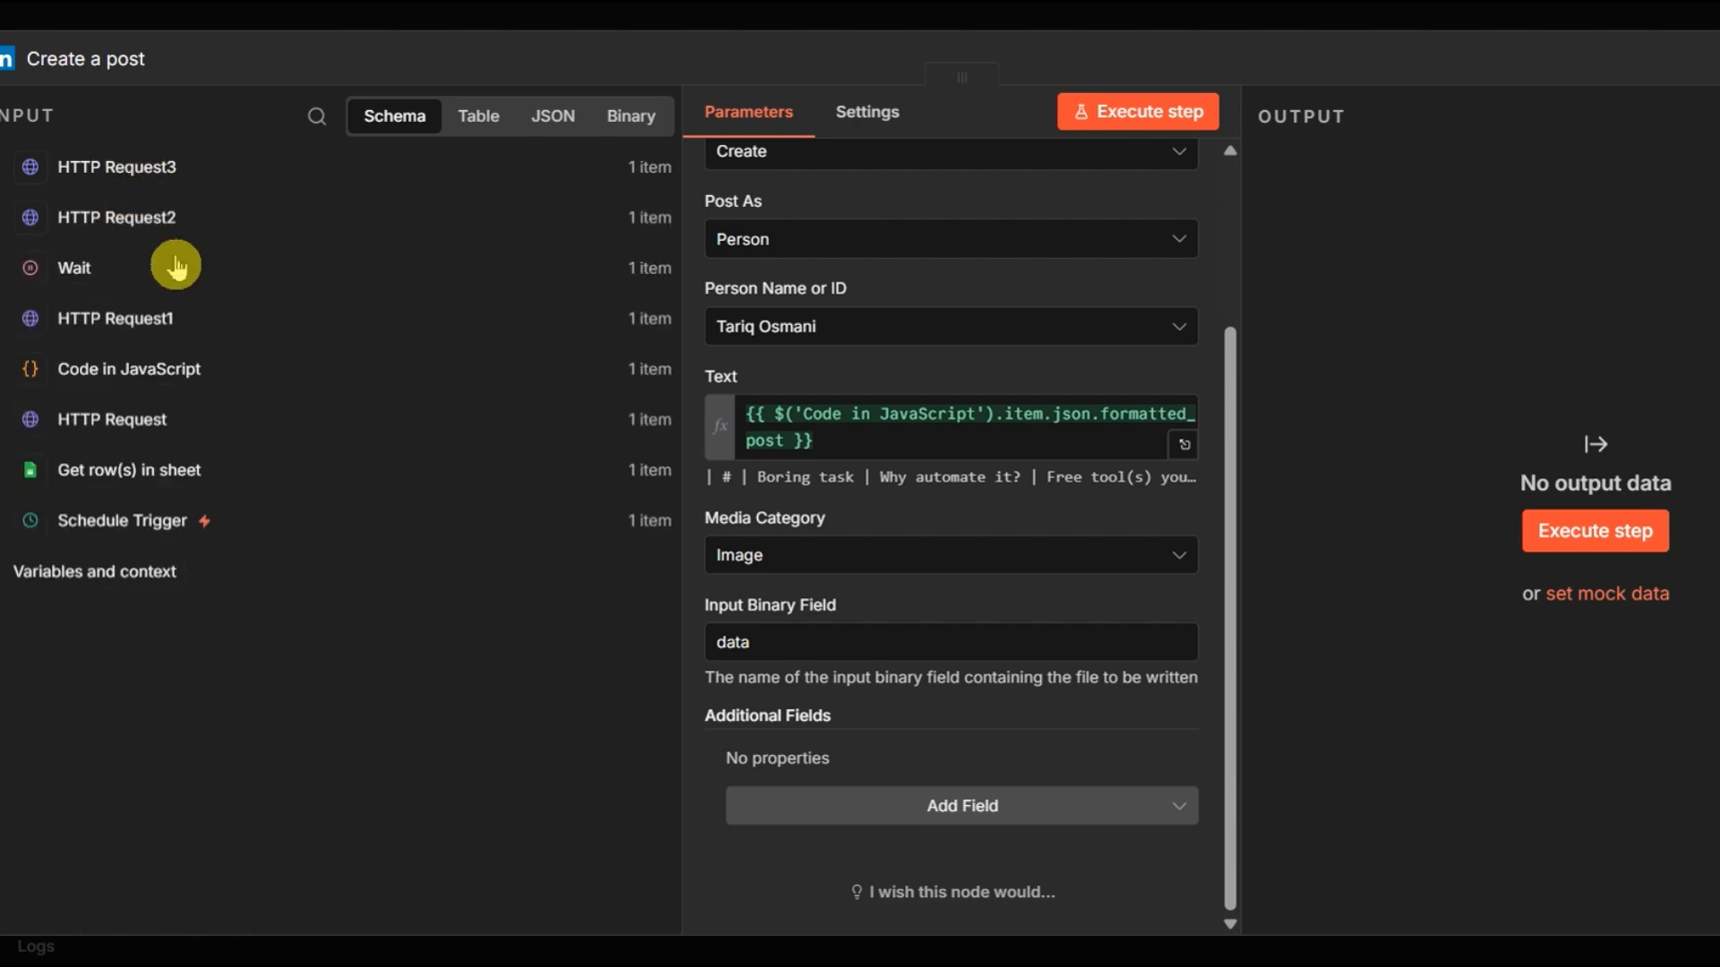
{"action": "left_click", "coordinate": [125, 217]}
{"action": "scroll", "coordinate": [127, 173], "scroll_direction": "down", "scroll_amount": 1}
{"action": "left_click", "coordinate": [546, 119]}
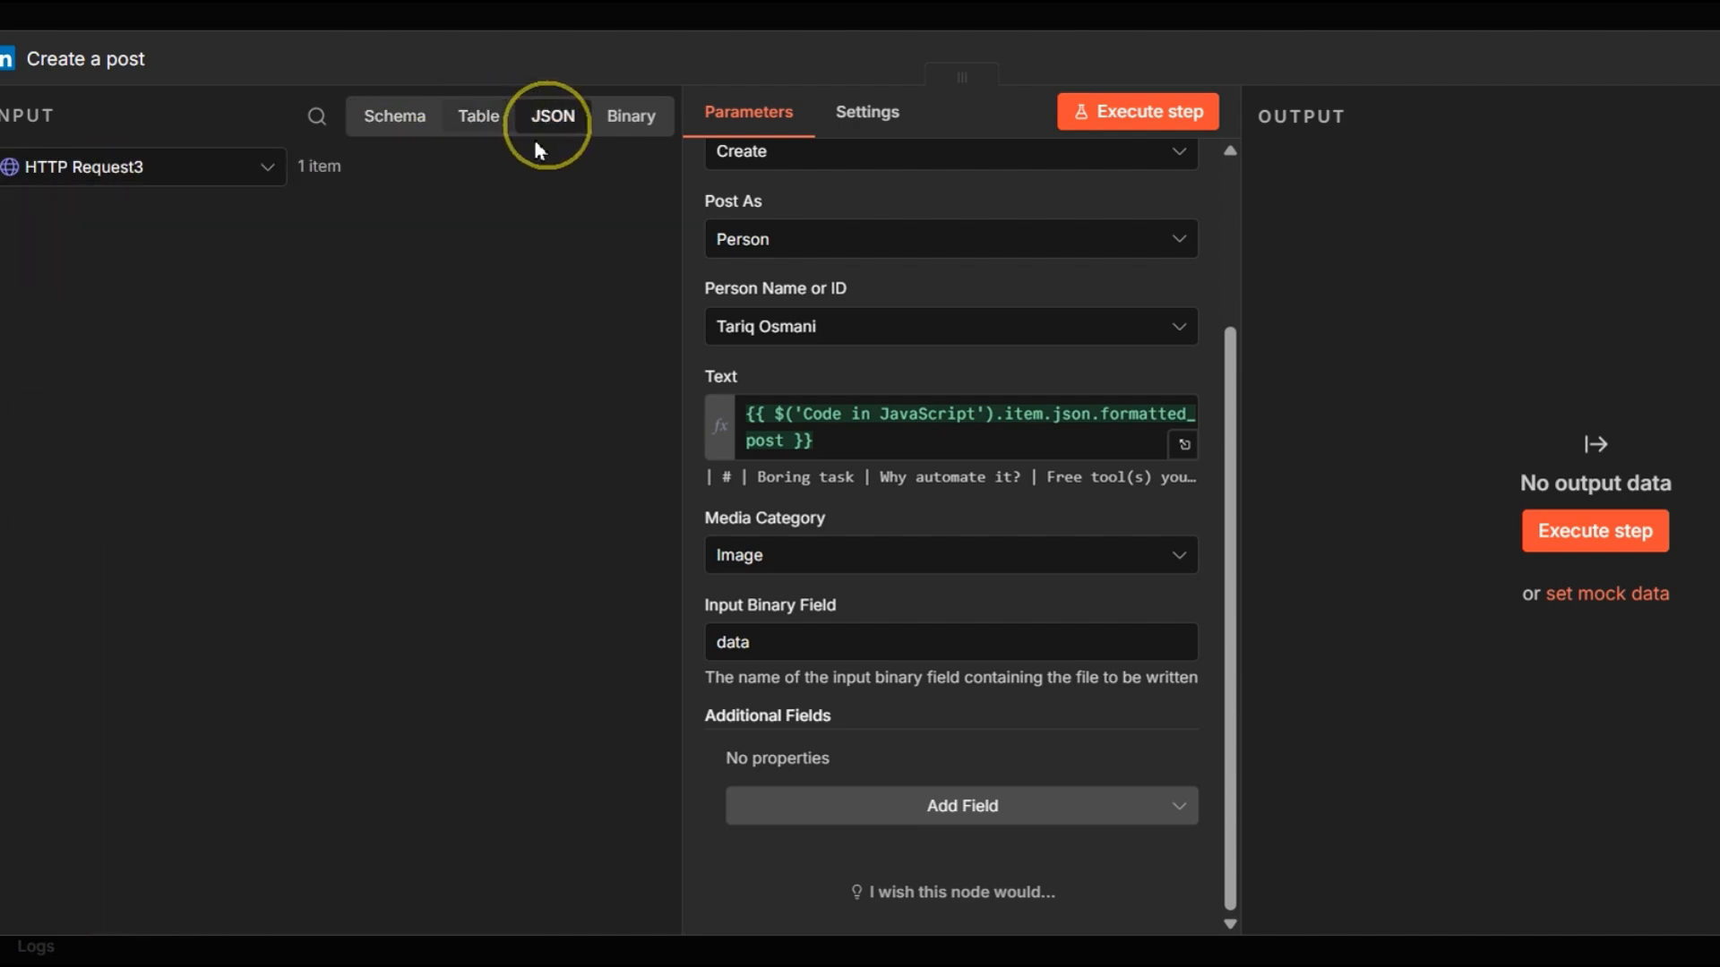
{"action": "left_click", "coordinate": [628, 116]}
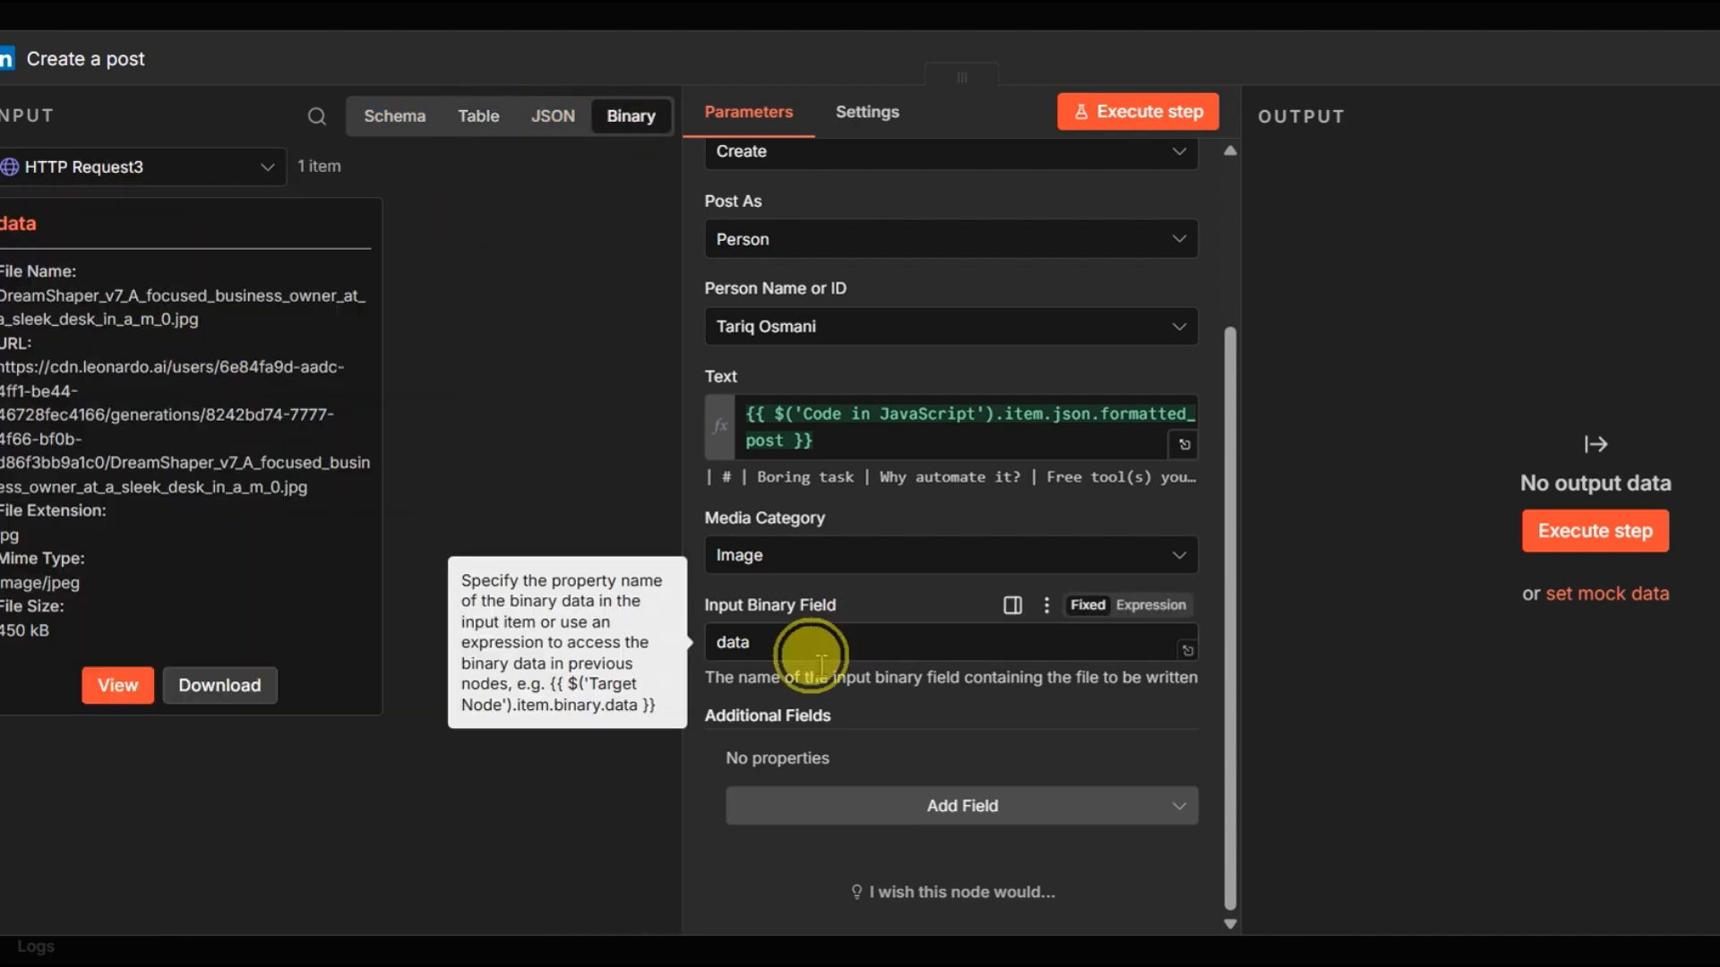
{"action": "left_click_drag", "start_coordinate": [818, 642], "coordinate": [740, 656]}
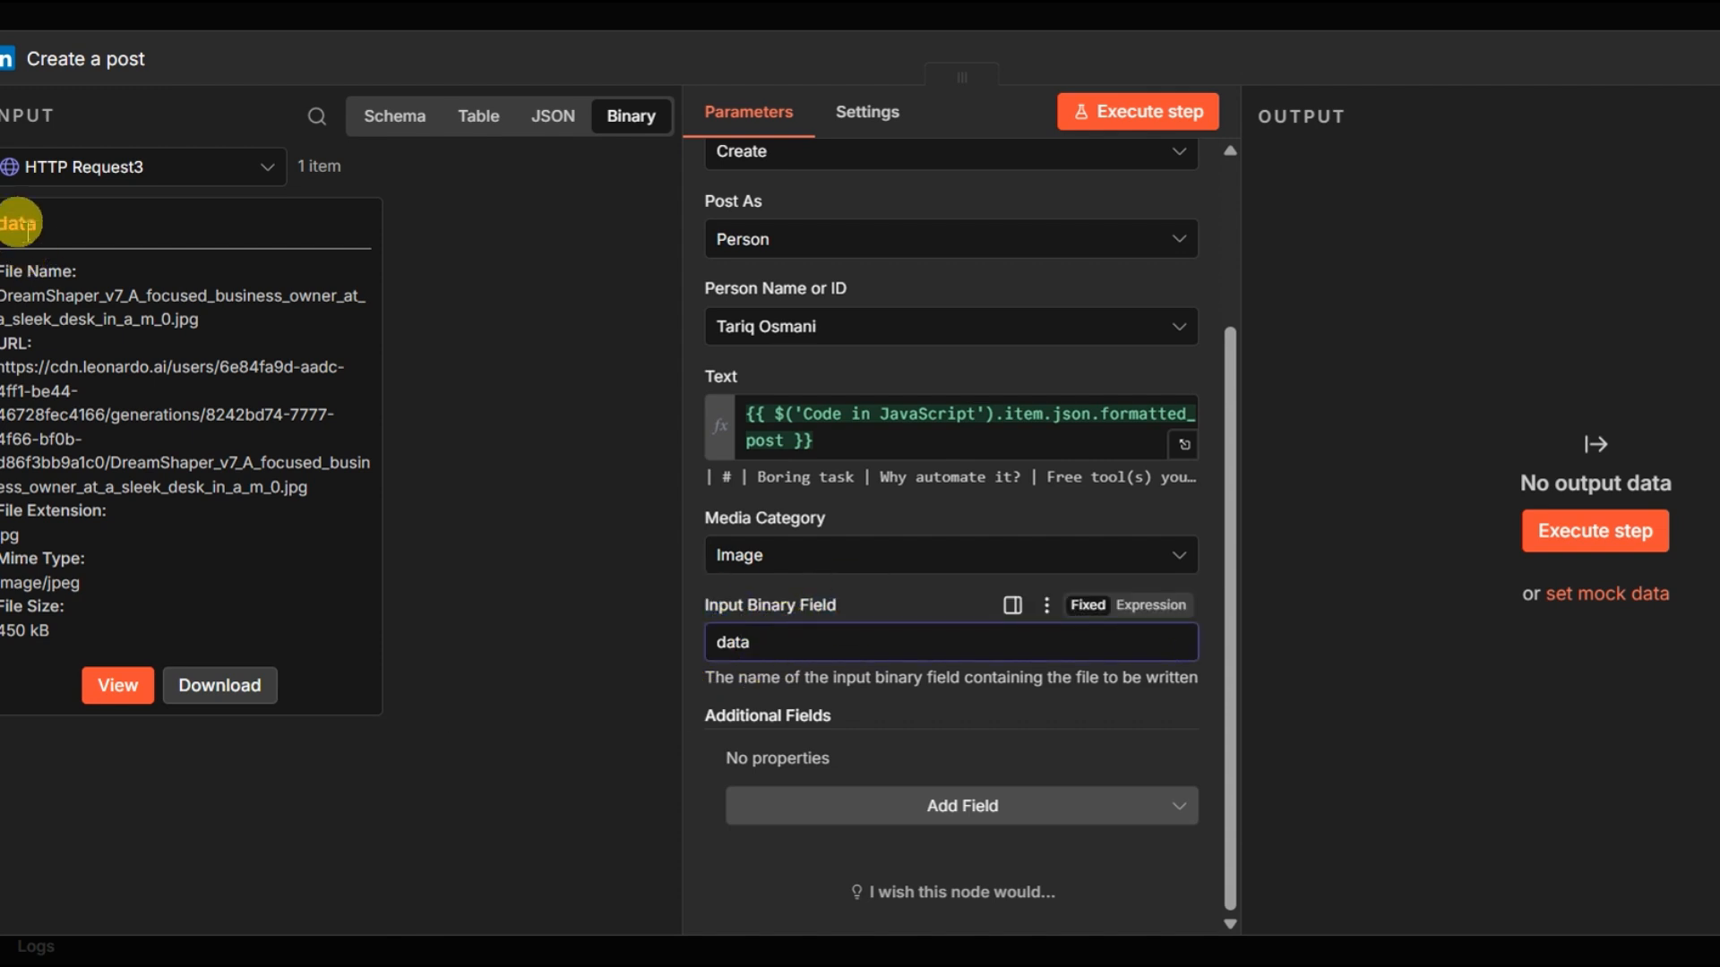
{"action": "double_click", "coordinate": [18, 223]}
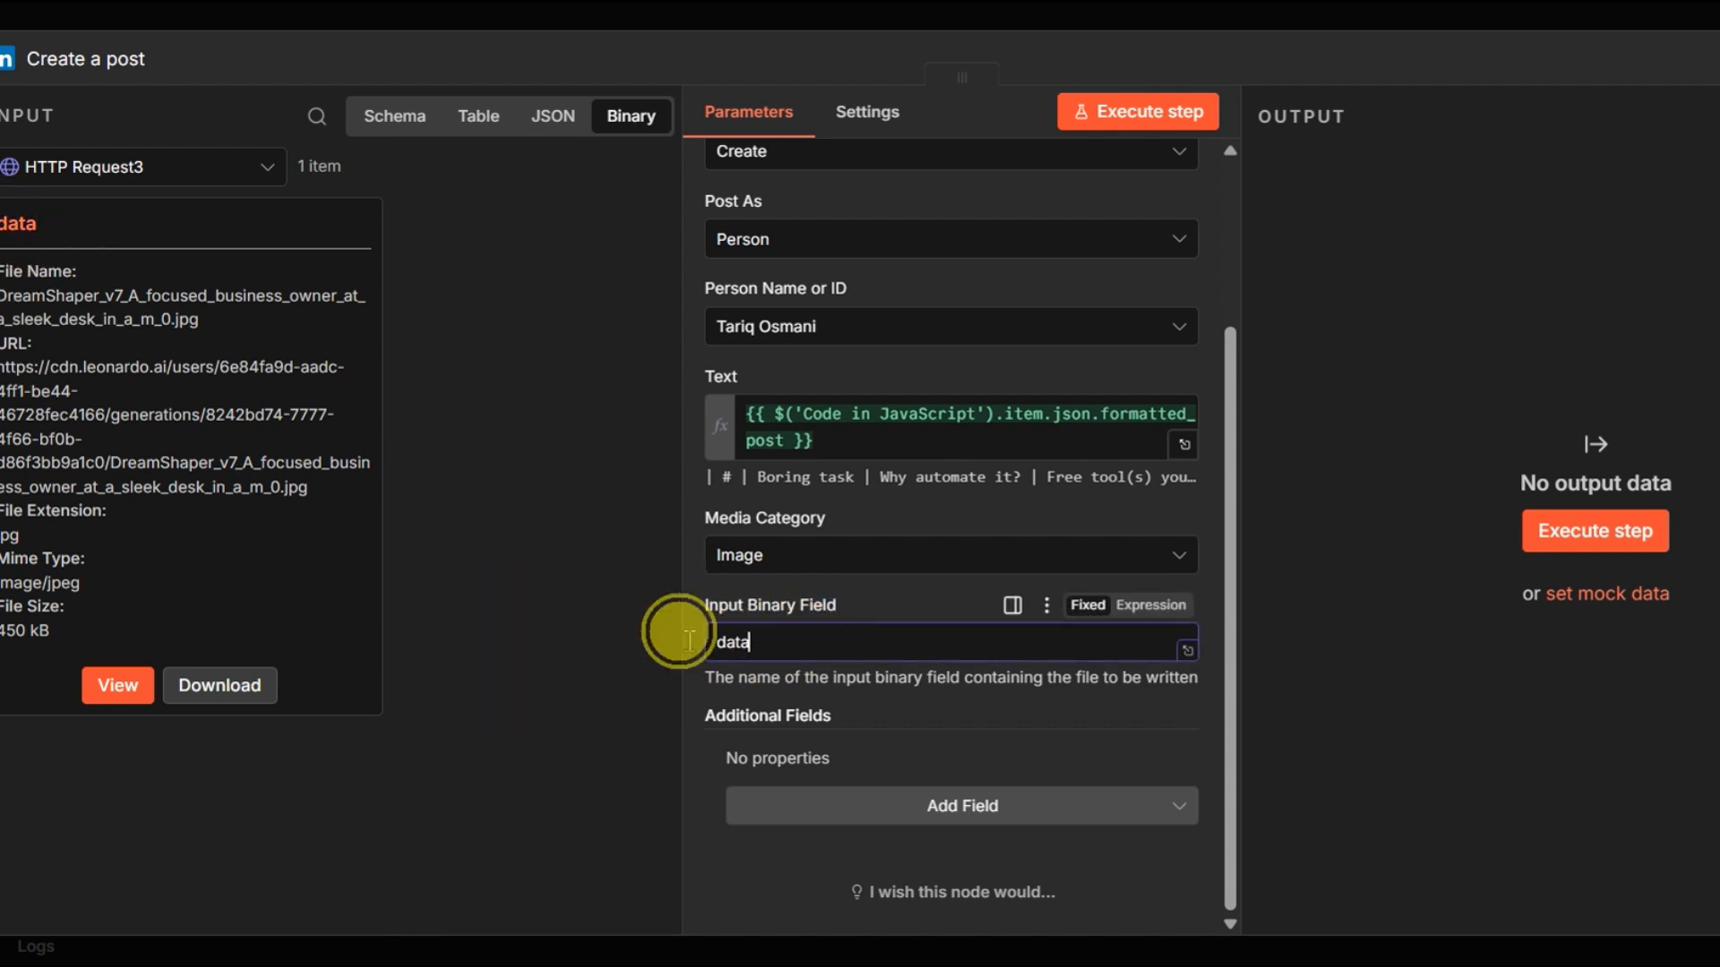
{"action": "left_click", "coordinate": [806, 644]}
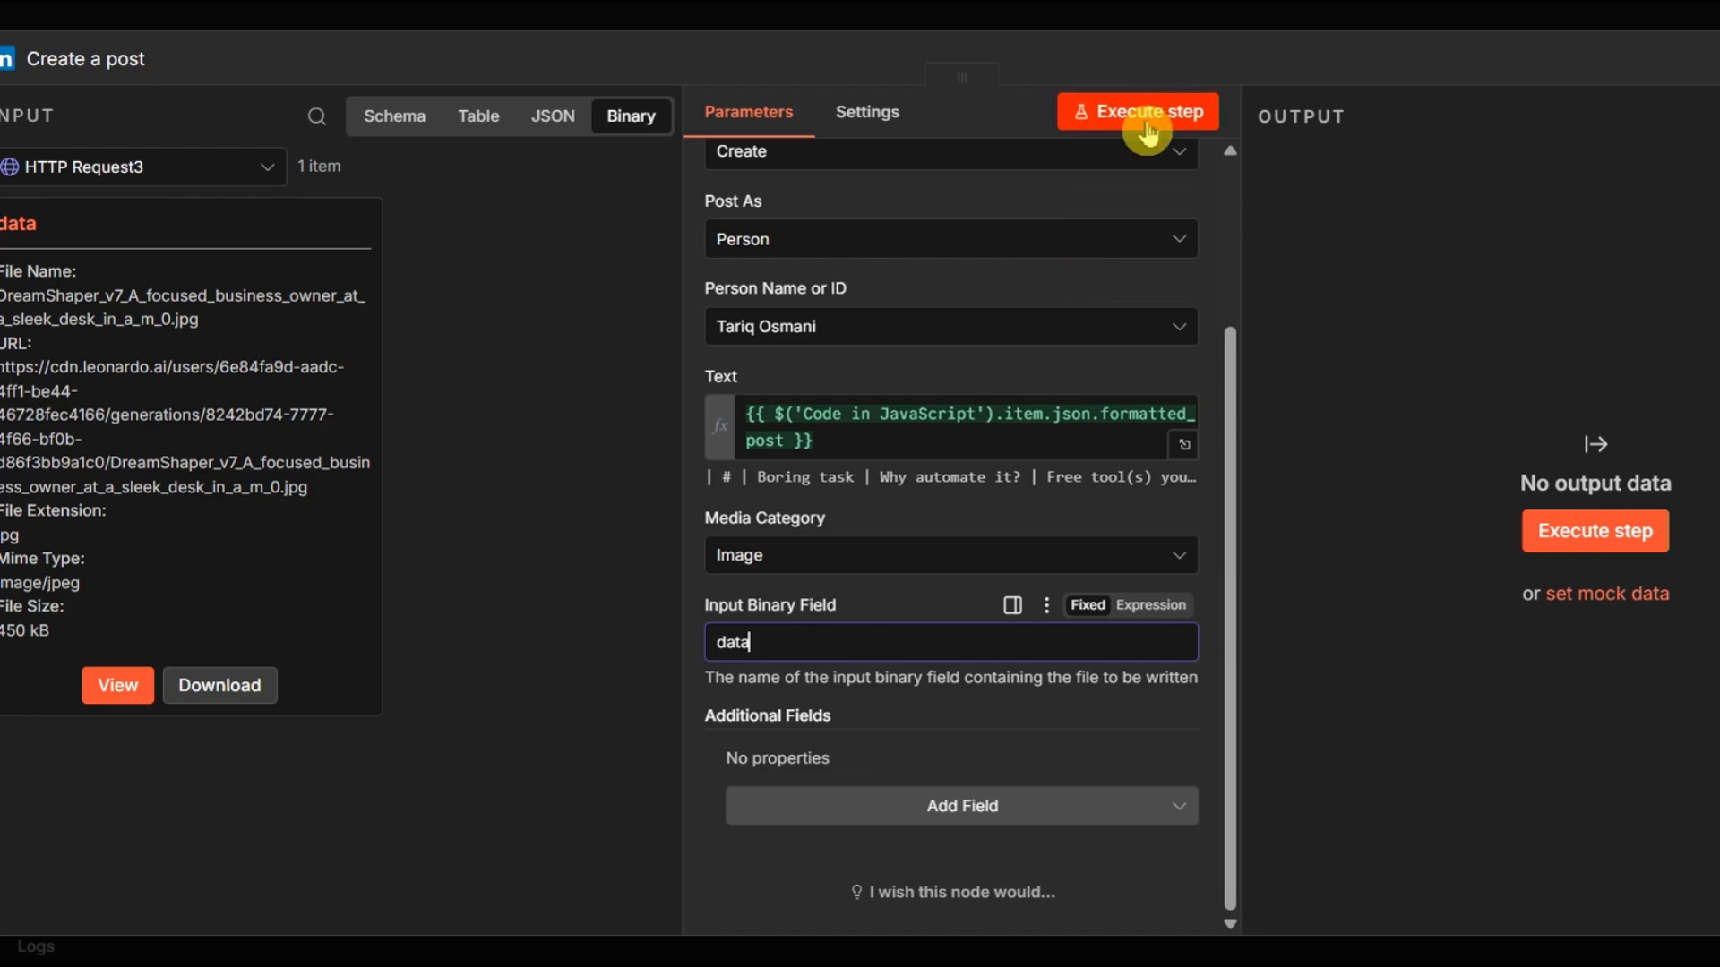
{"action": "left_click", "coordinate": [1152, 122]}
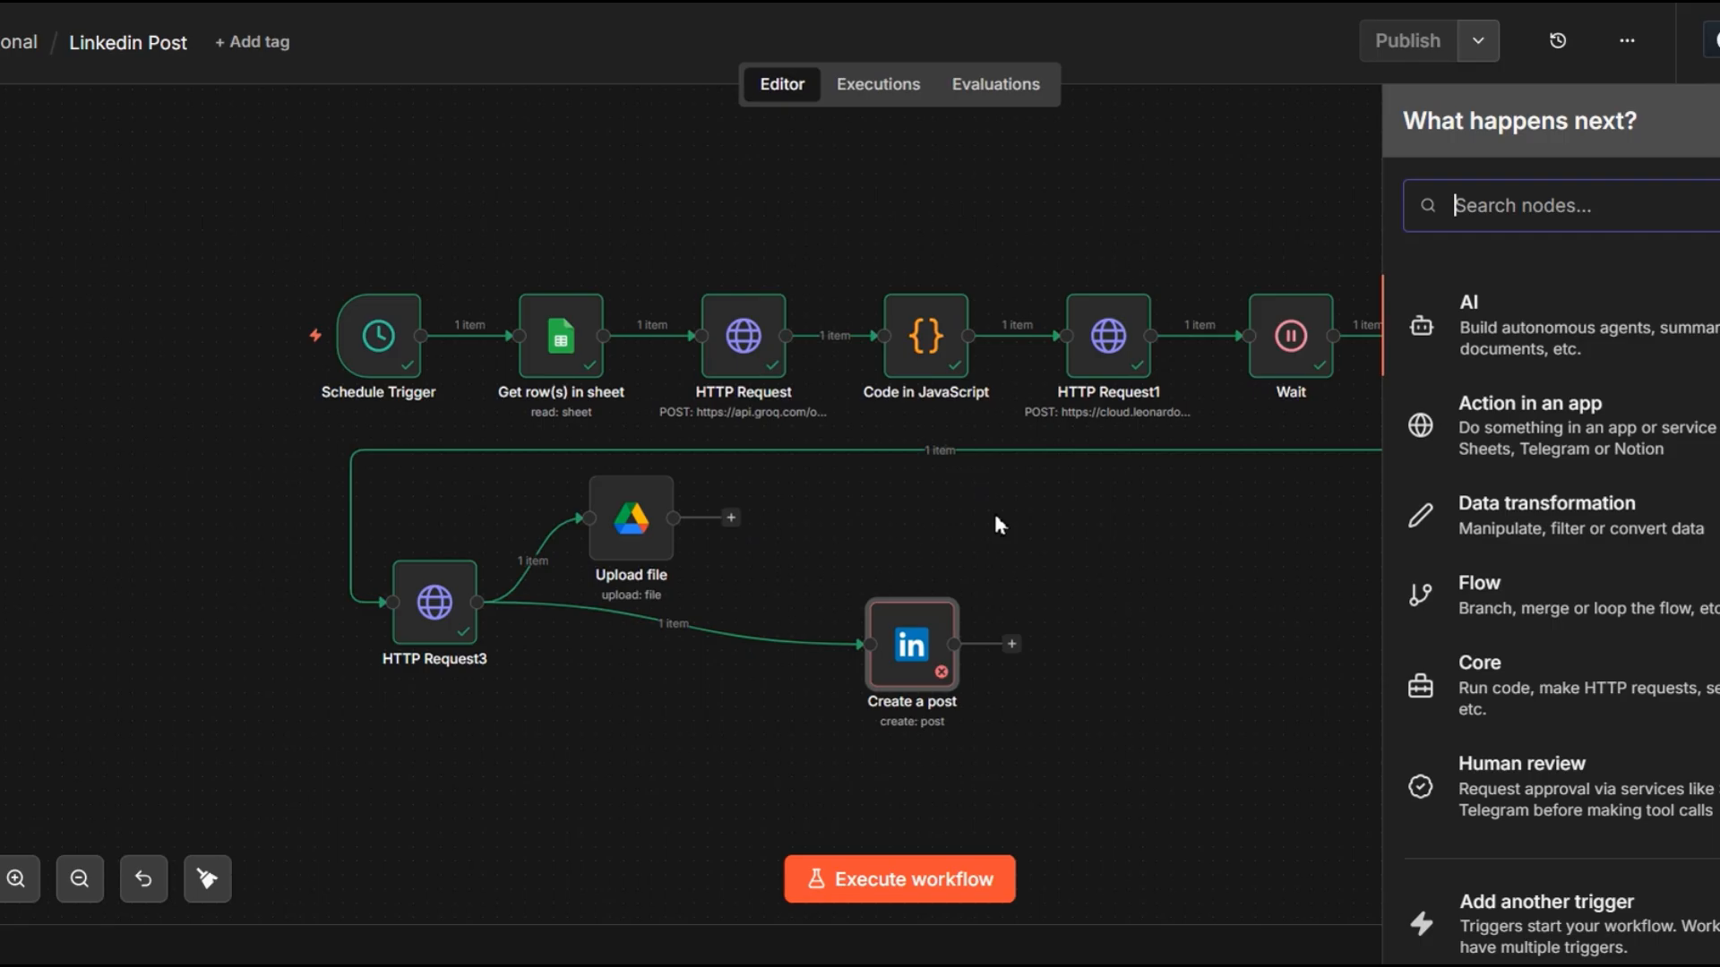
Add a Google Sheets node with the Append row in sheet action after HTTP Request3
{"action": "type", "text": "google sh"}
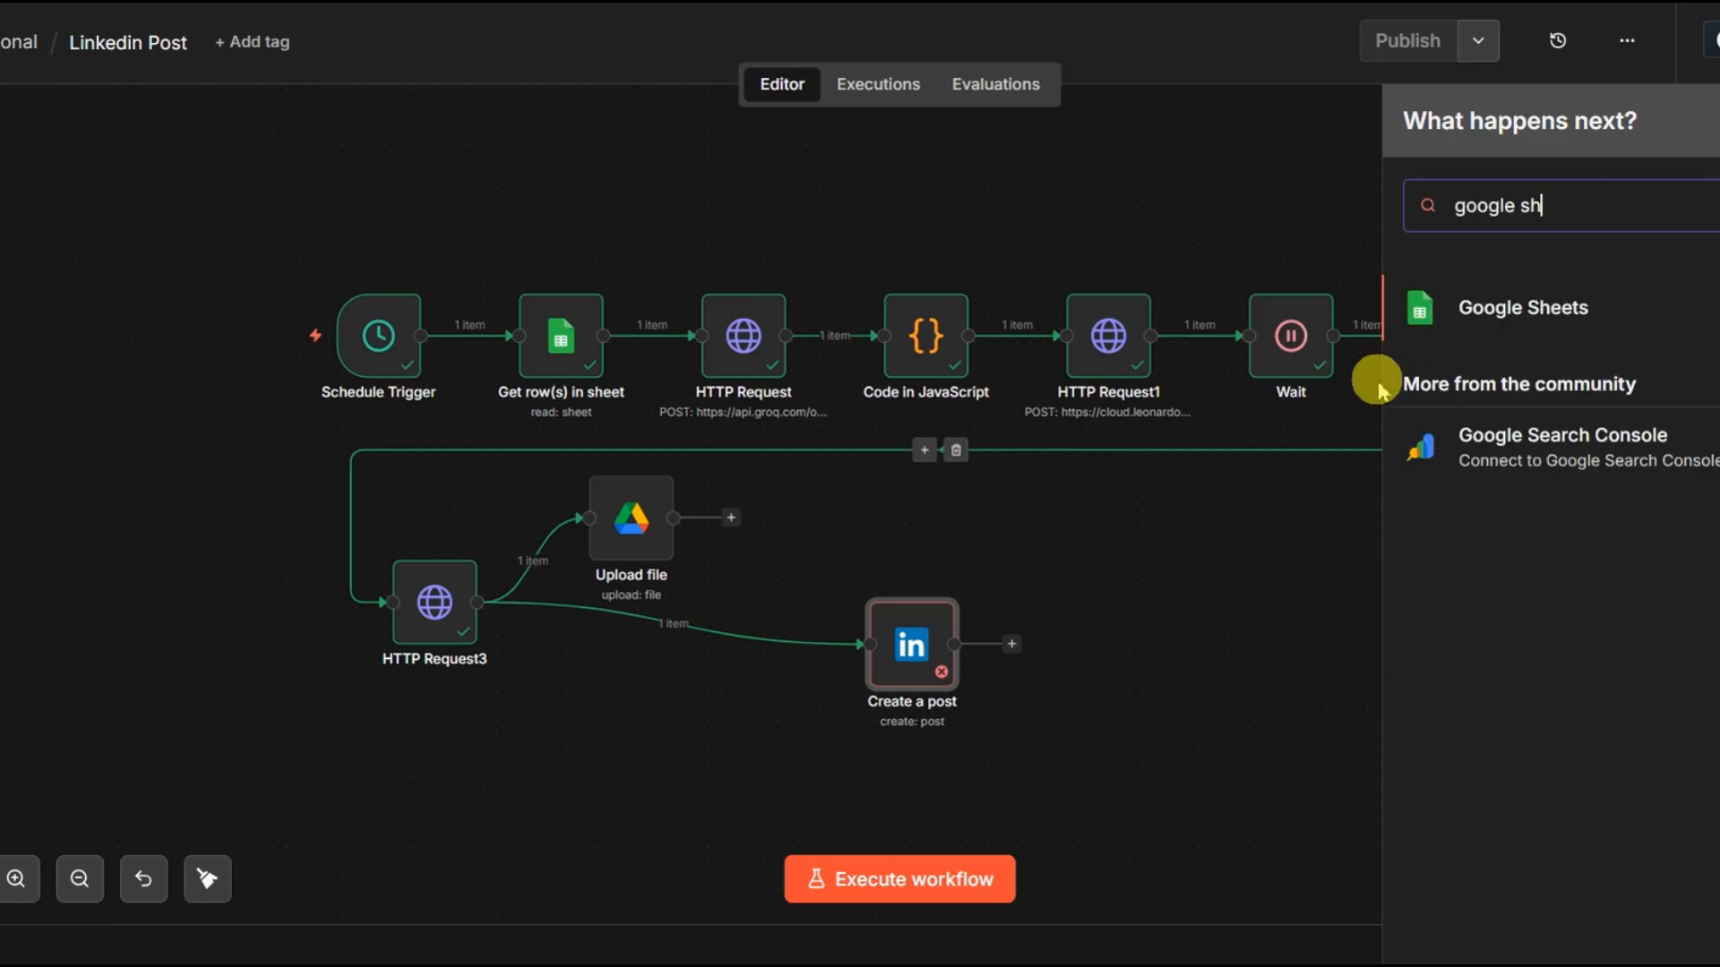
{"action": "left_click", "coordinate": [1472, 327]}
{"action": "scroll", "coordinate": [1536, 627], "scroll_direction": "down", "scroll_amount": 1}
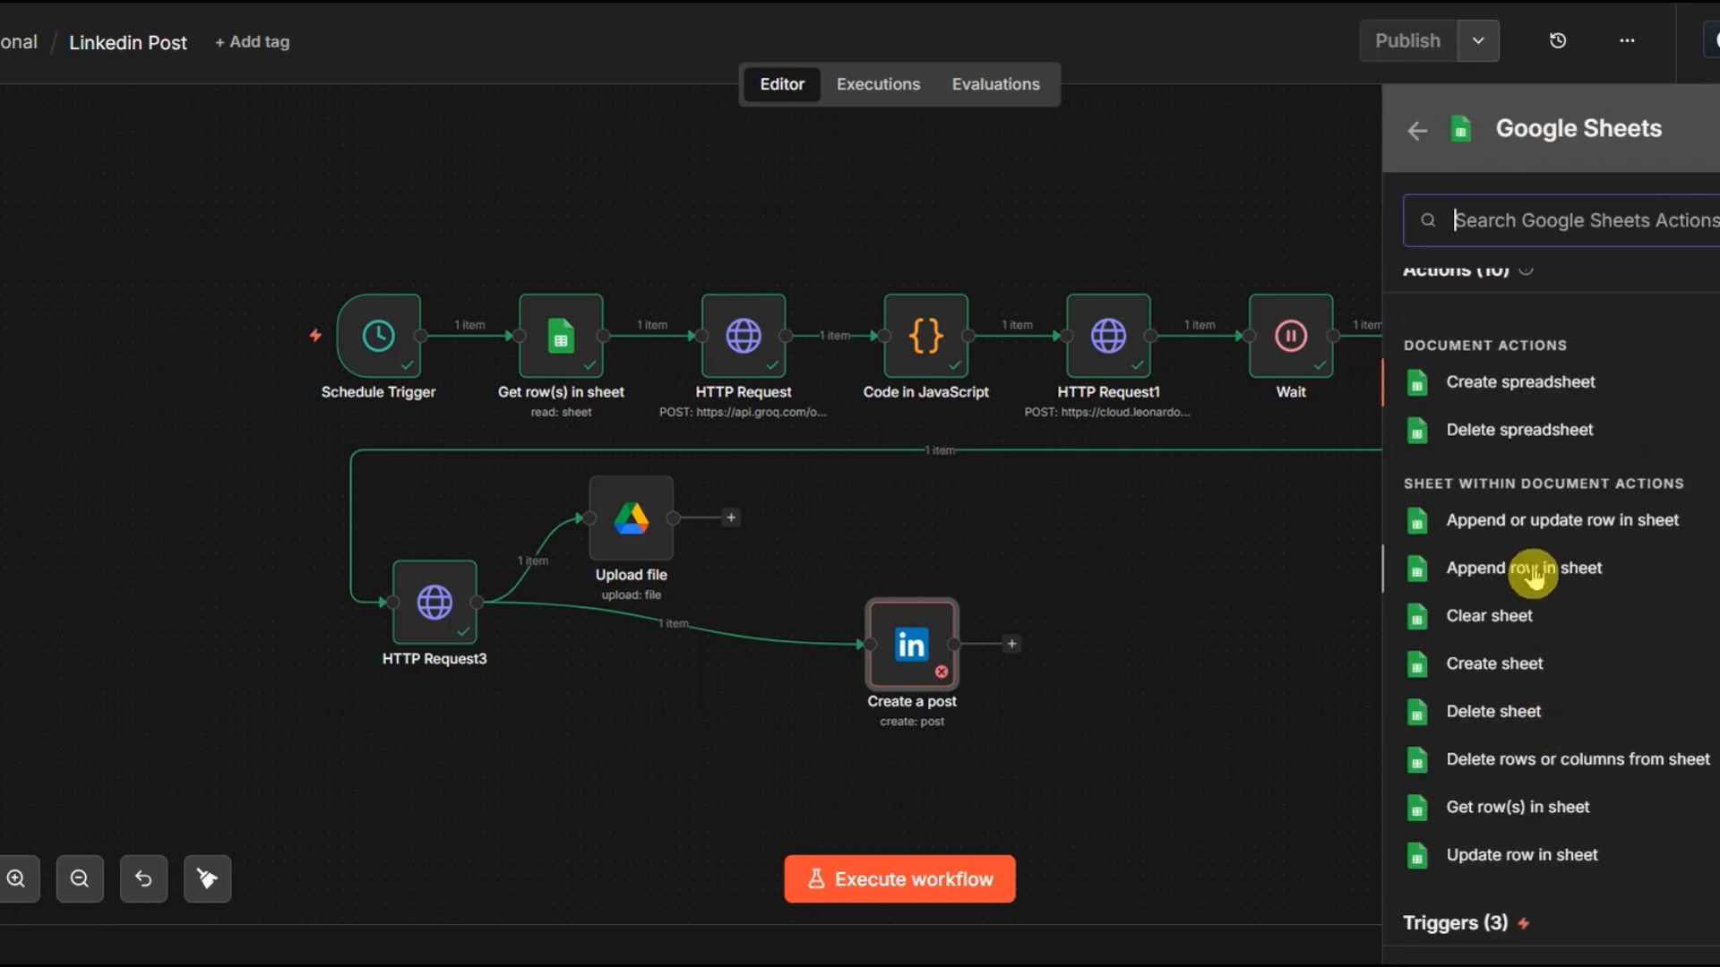
{"action": "left_click", "coordinate": [1534, 572]}
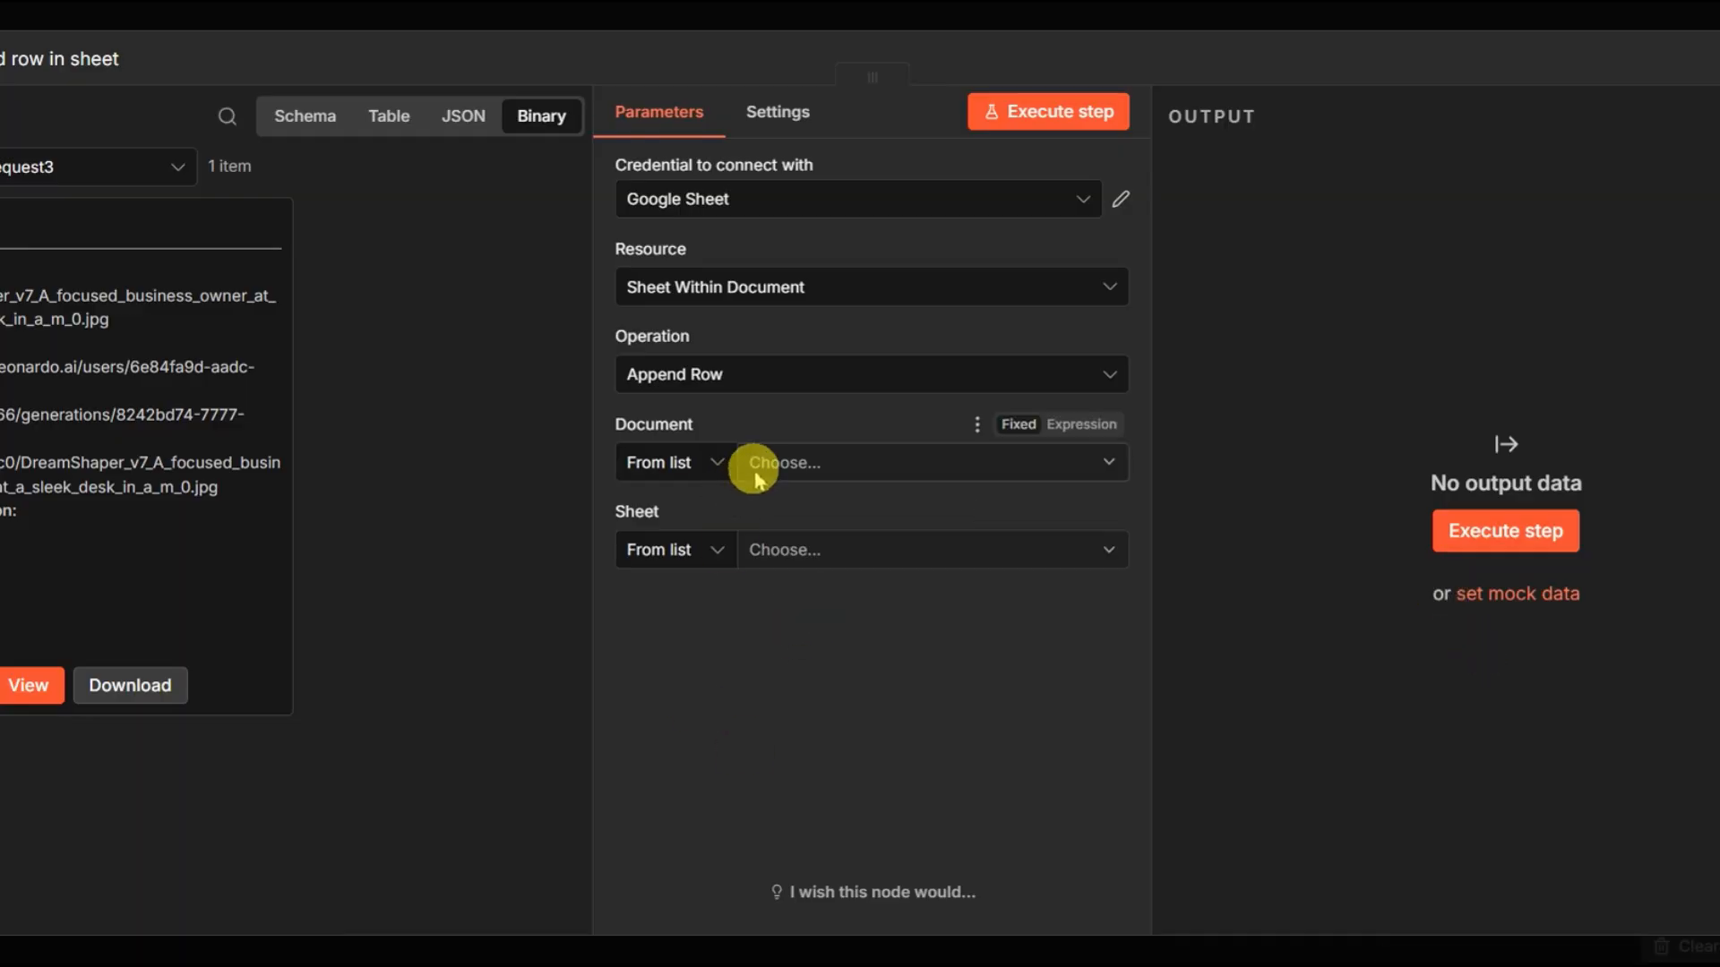
Select the linkedin_content_planner document and its Sheet1 as the destination for the appended row
{"action": "left_click", "coordinate": [863, 466]}
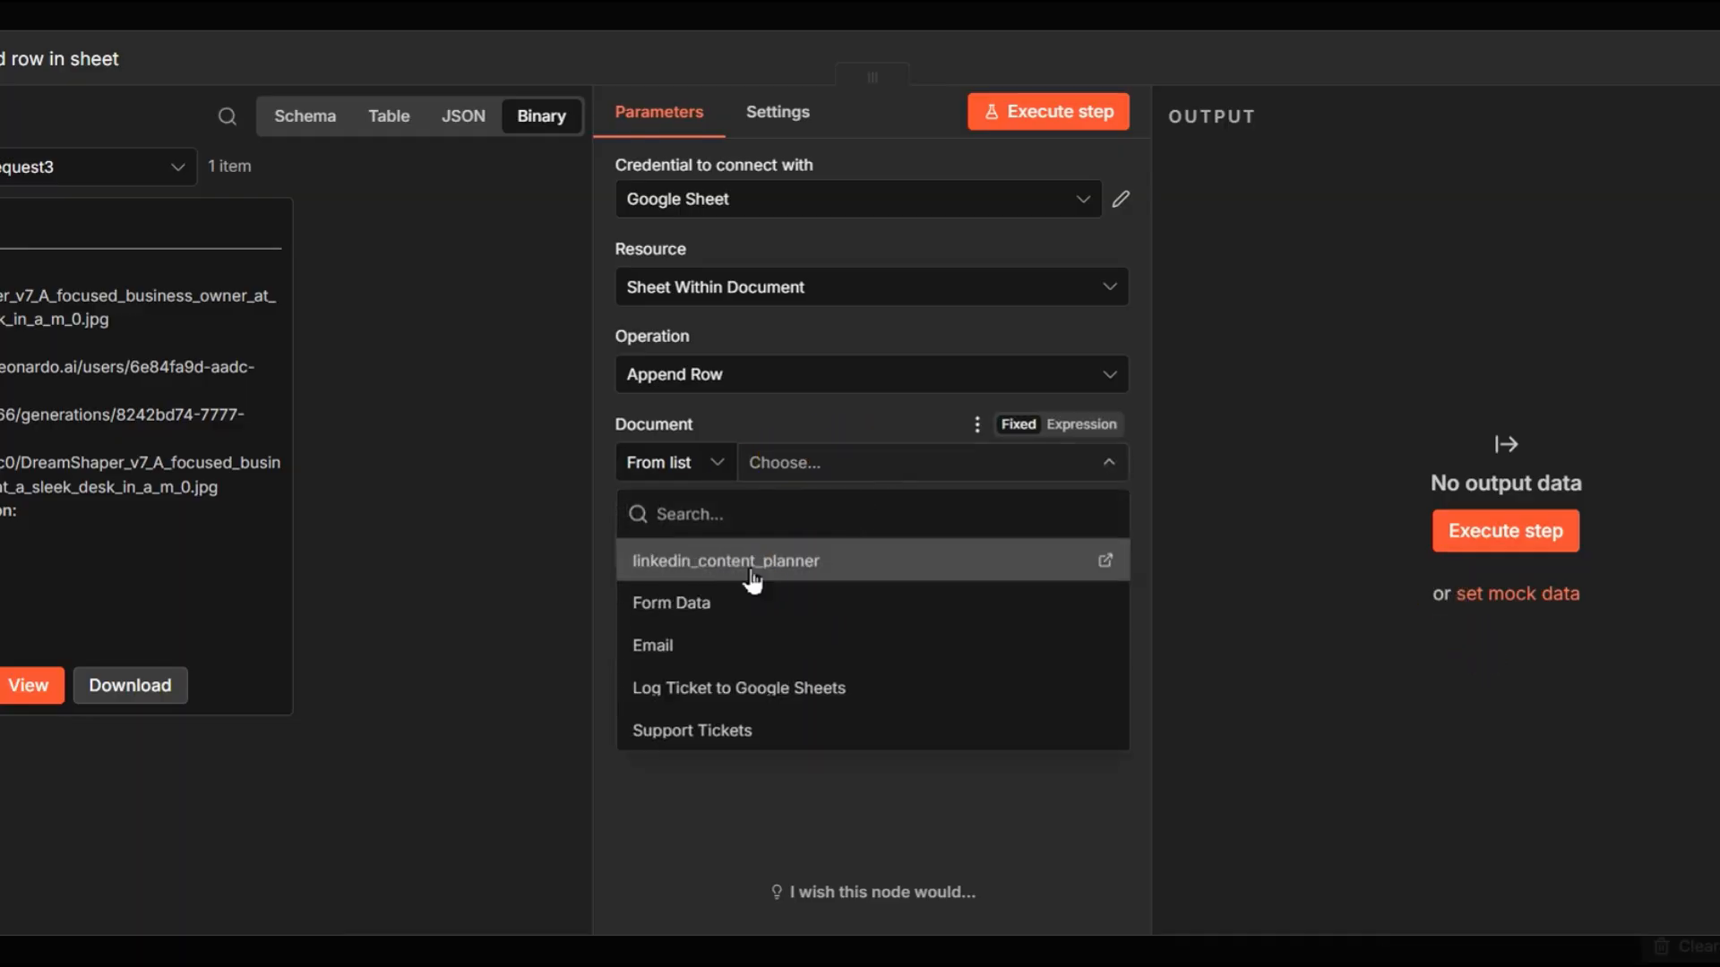
{"action": "left_click", "coordinate": [754, 574]}
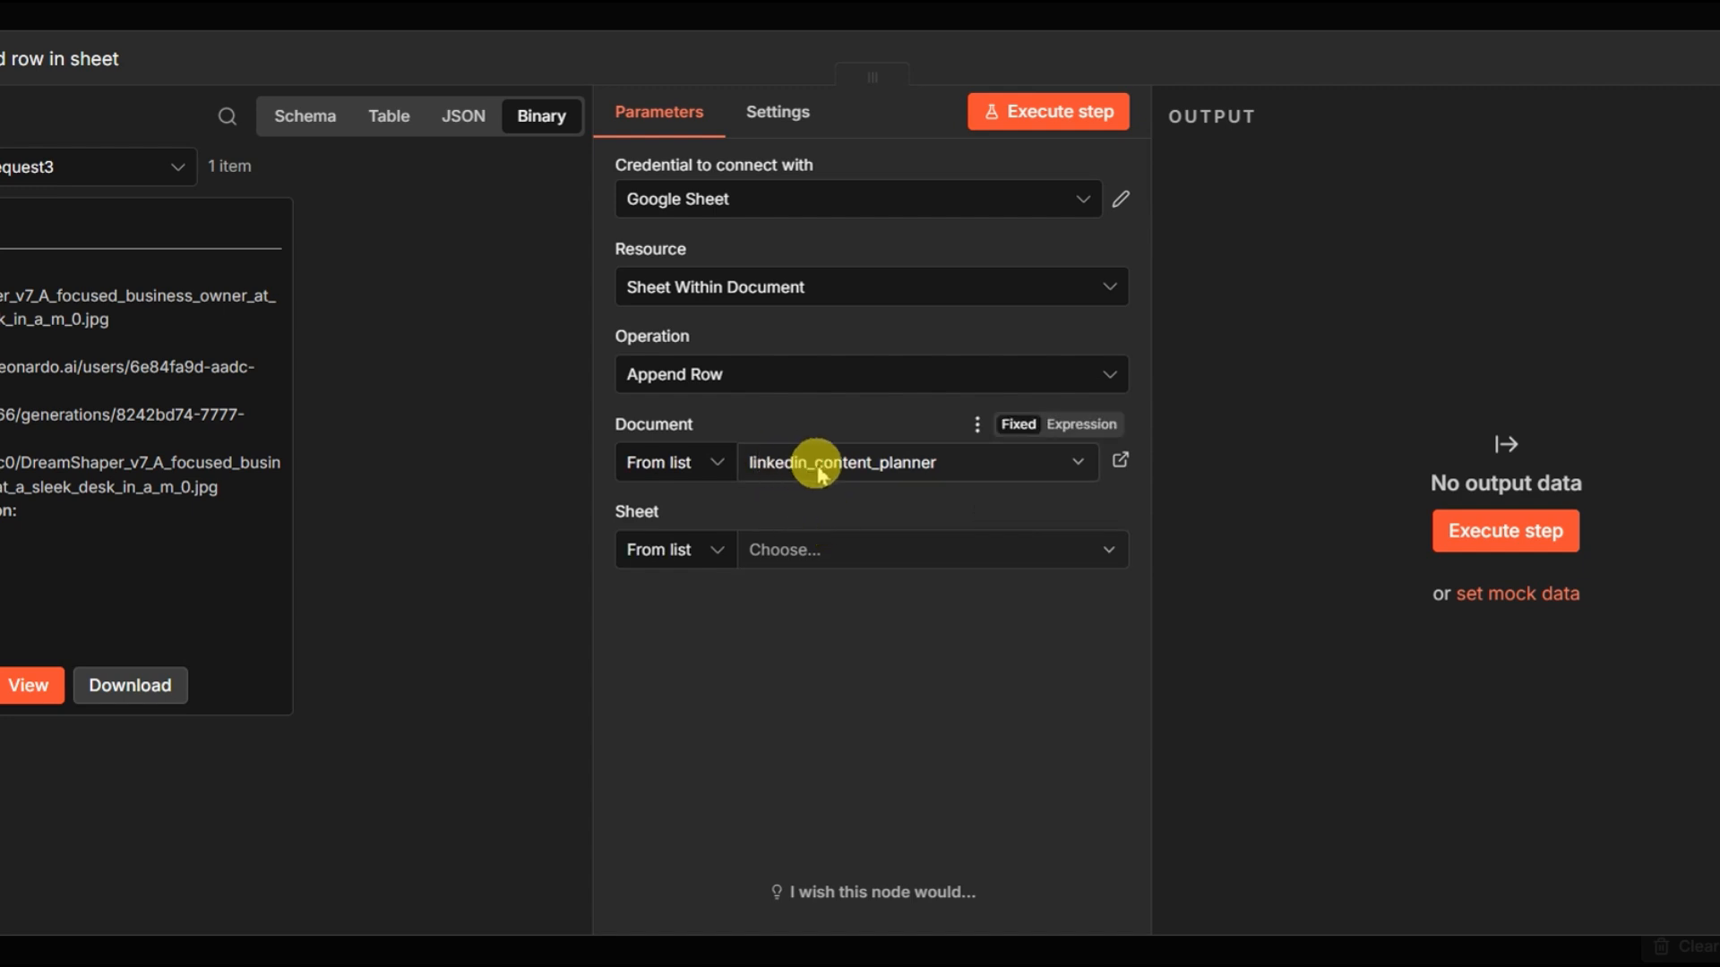
{"action": "left_click", "coordinate": [833, 553]}
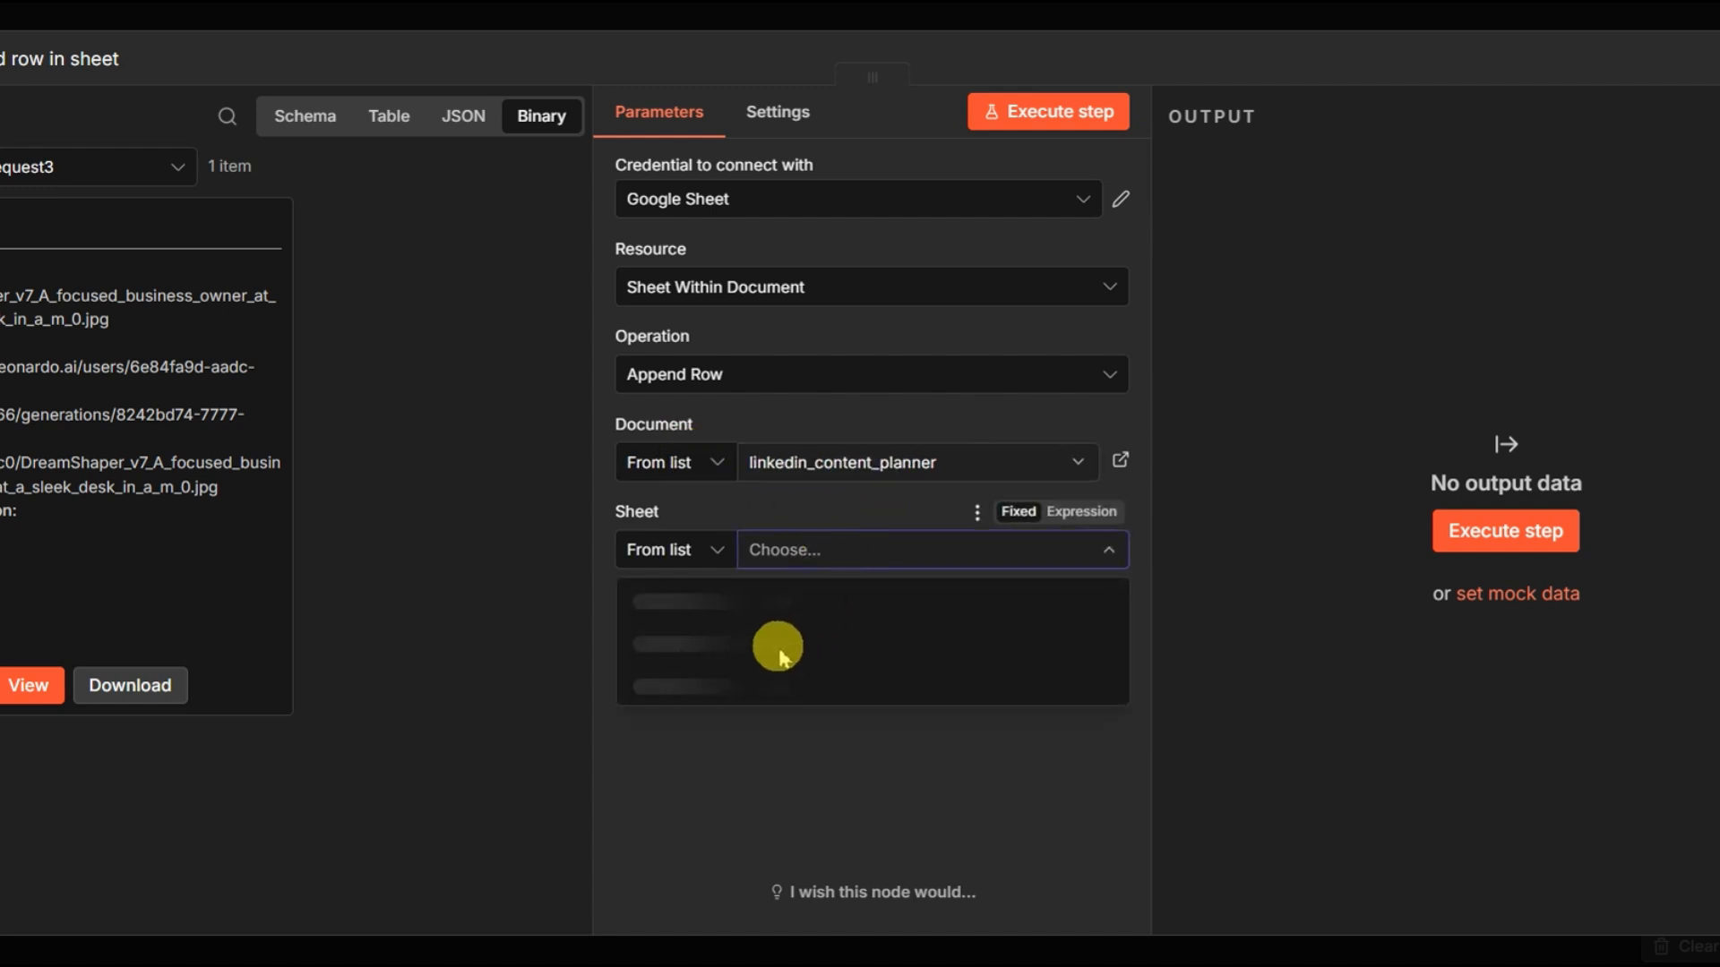
{"action": "left_click", "coordinate": [722, 621]}
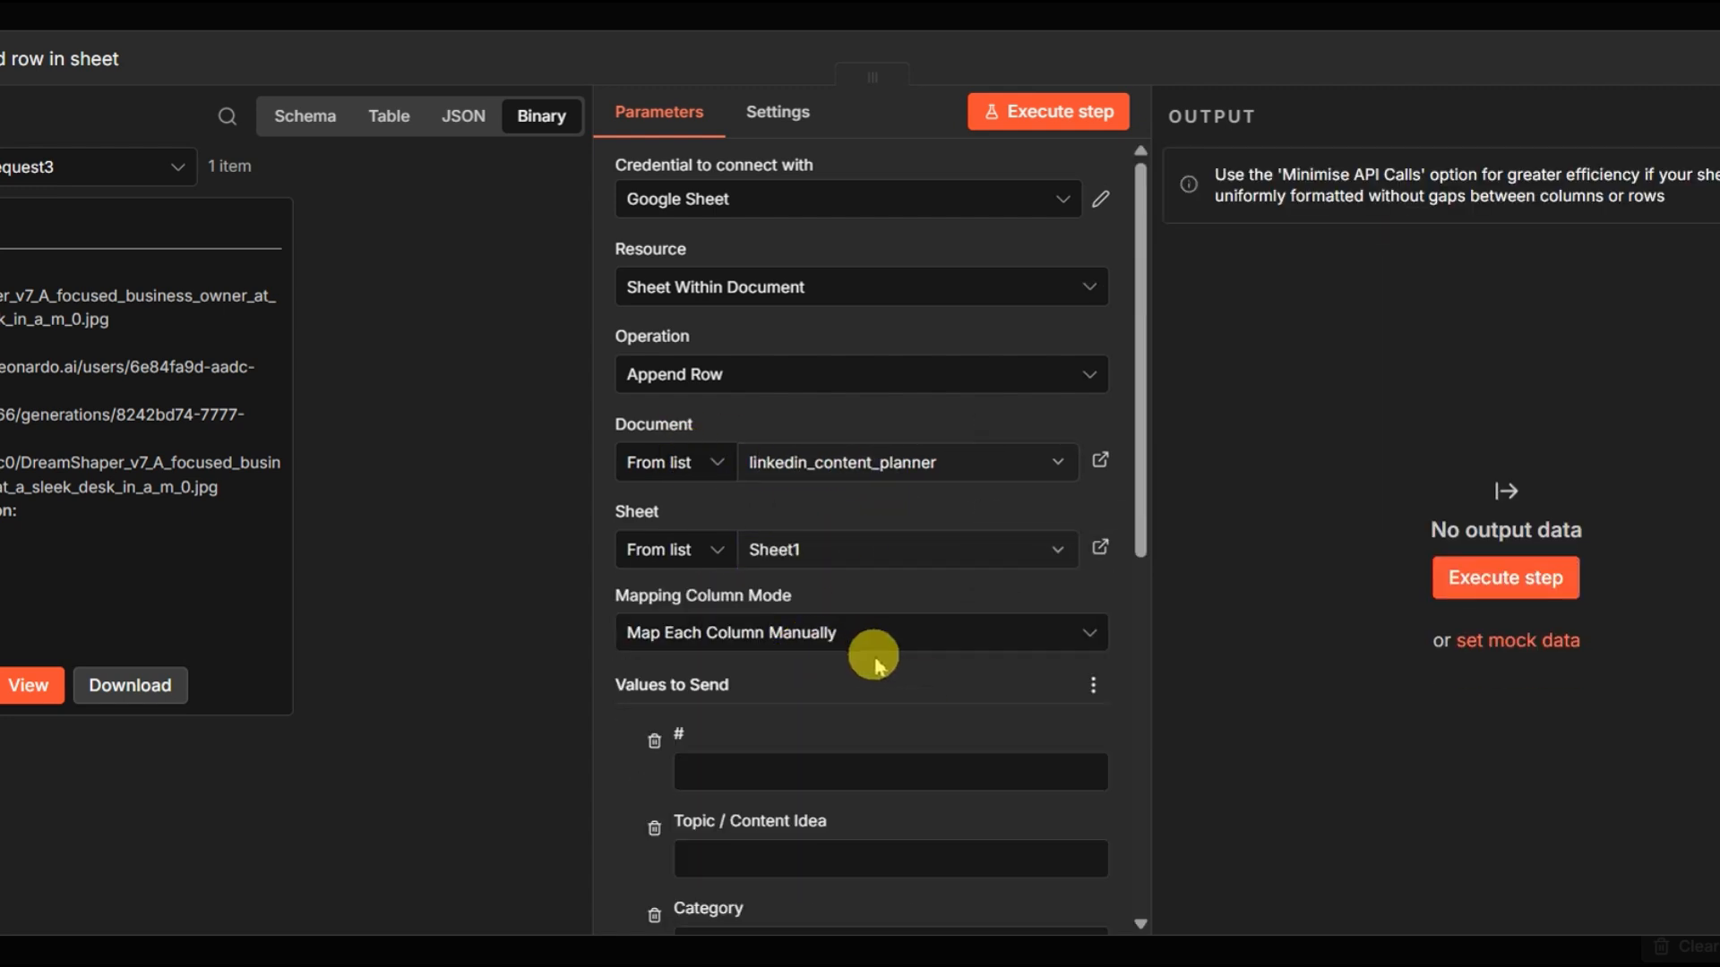
Map the appended row's # column to the # value from the Get row(s) in sheet node
{"action": "scroll", "coordinate": [756, 510], "scroll_direction": "down", "scroll_amount": 3}
{"action": "left_click", "coordinate": [305, 115]}
{"action": "scroll", "coordinate": [753, 510], "scroll_direction": "down", "scroll_amount": 2}
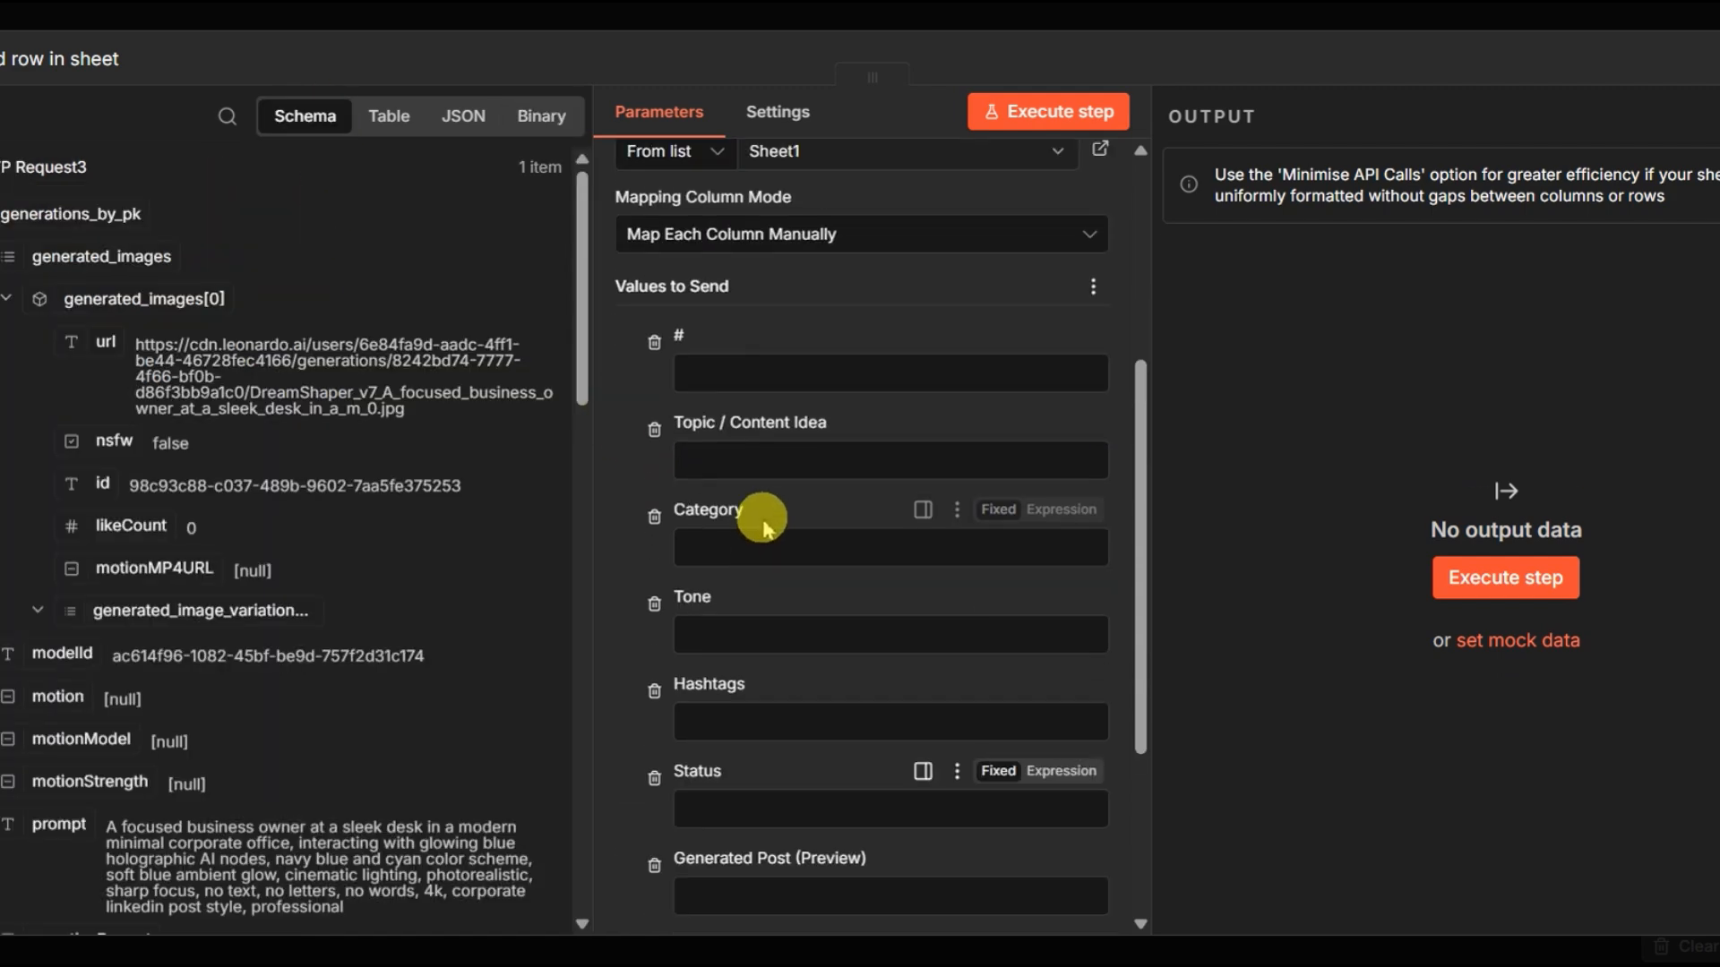
{"action": "scroll", "coordinate": [770, 492], "scroll_direction": "up", "scroll_amount": 5}
{"action": "scroll", "coordinate": [779, 461], "scroll_direction": "down", "scroll_amount": 4}
{"action": "scroll", "coordinate": [526, 434], "scroll_direction": "down", "scroll_amount": 2}
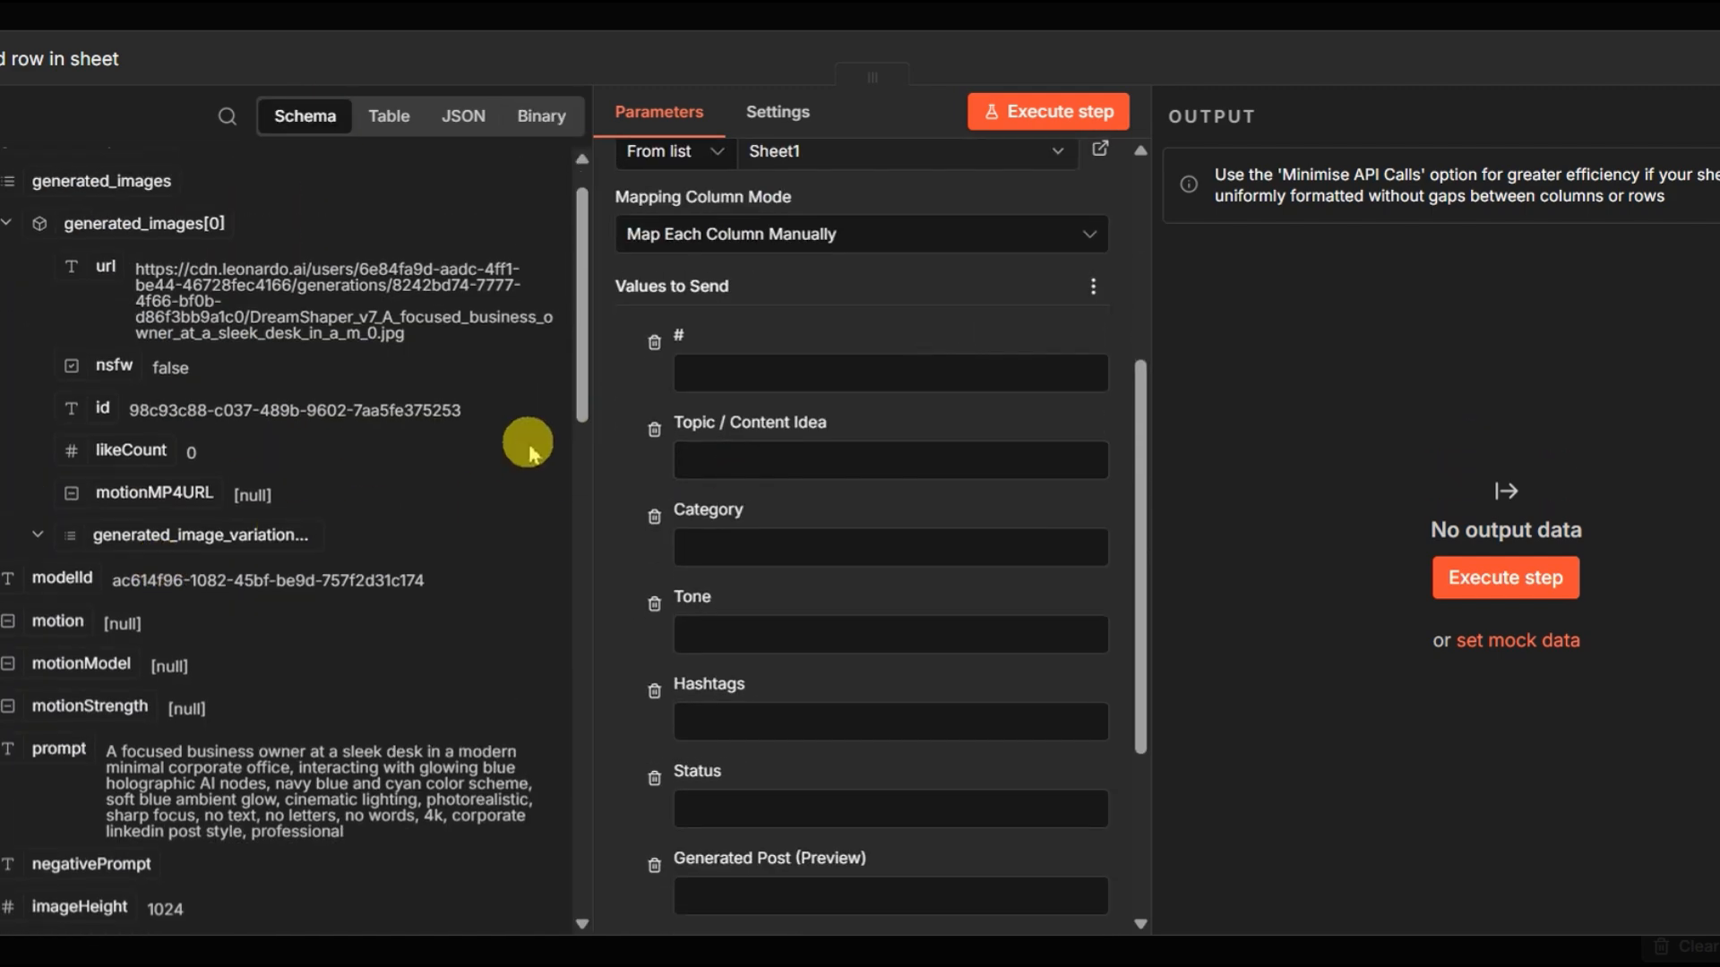
{"action": "scroll", "coordinate": [780, 330], "scroll_direction": "up", "scroll_amount": 2}
{"action": "scroll", "coordinate": [503, 472], "scroll_direction": "down", "scroll_amount": 10}
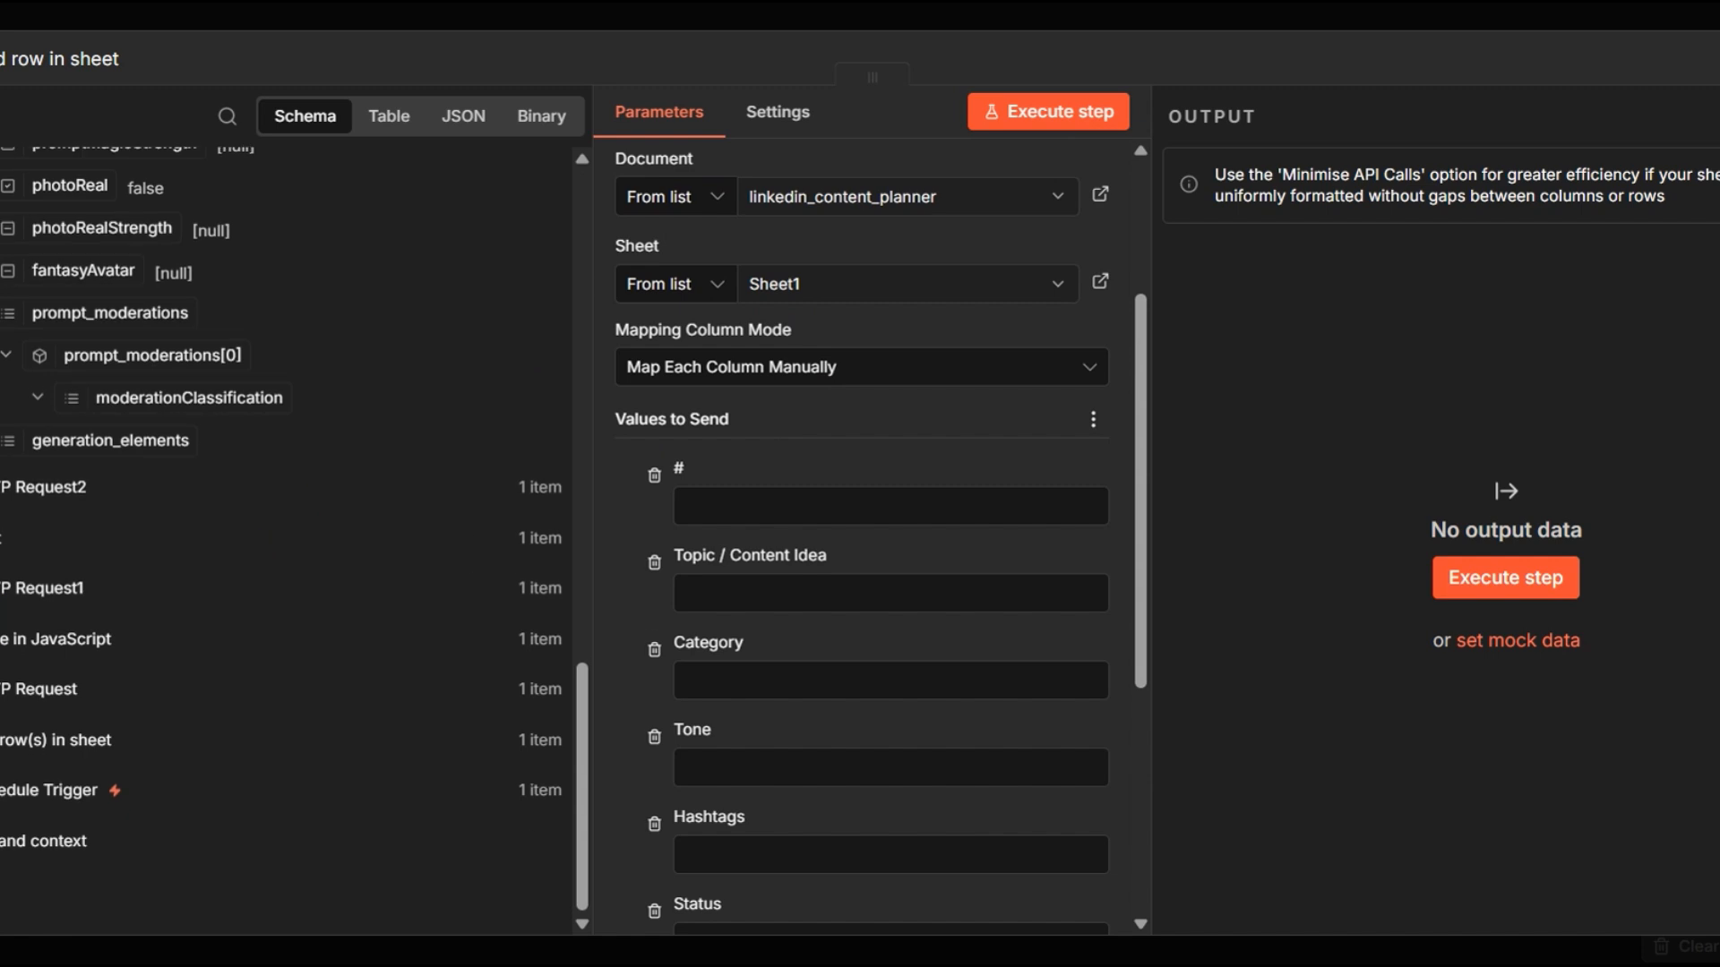
{"action": "left_click", "coordinate": [4, 740]}
{"action": "left_click_drag", "start_coordinate": [7, 568], "coordinate": [781, 506]}
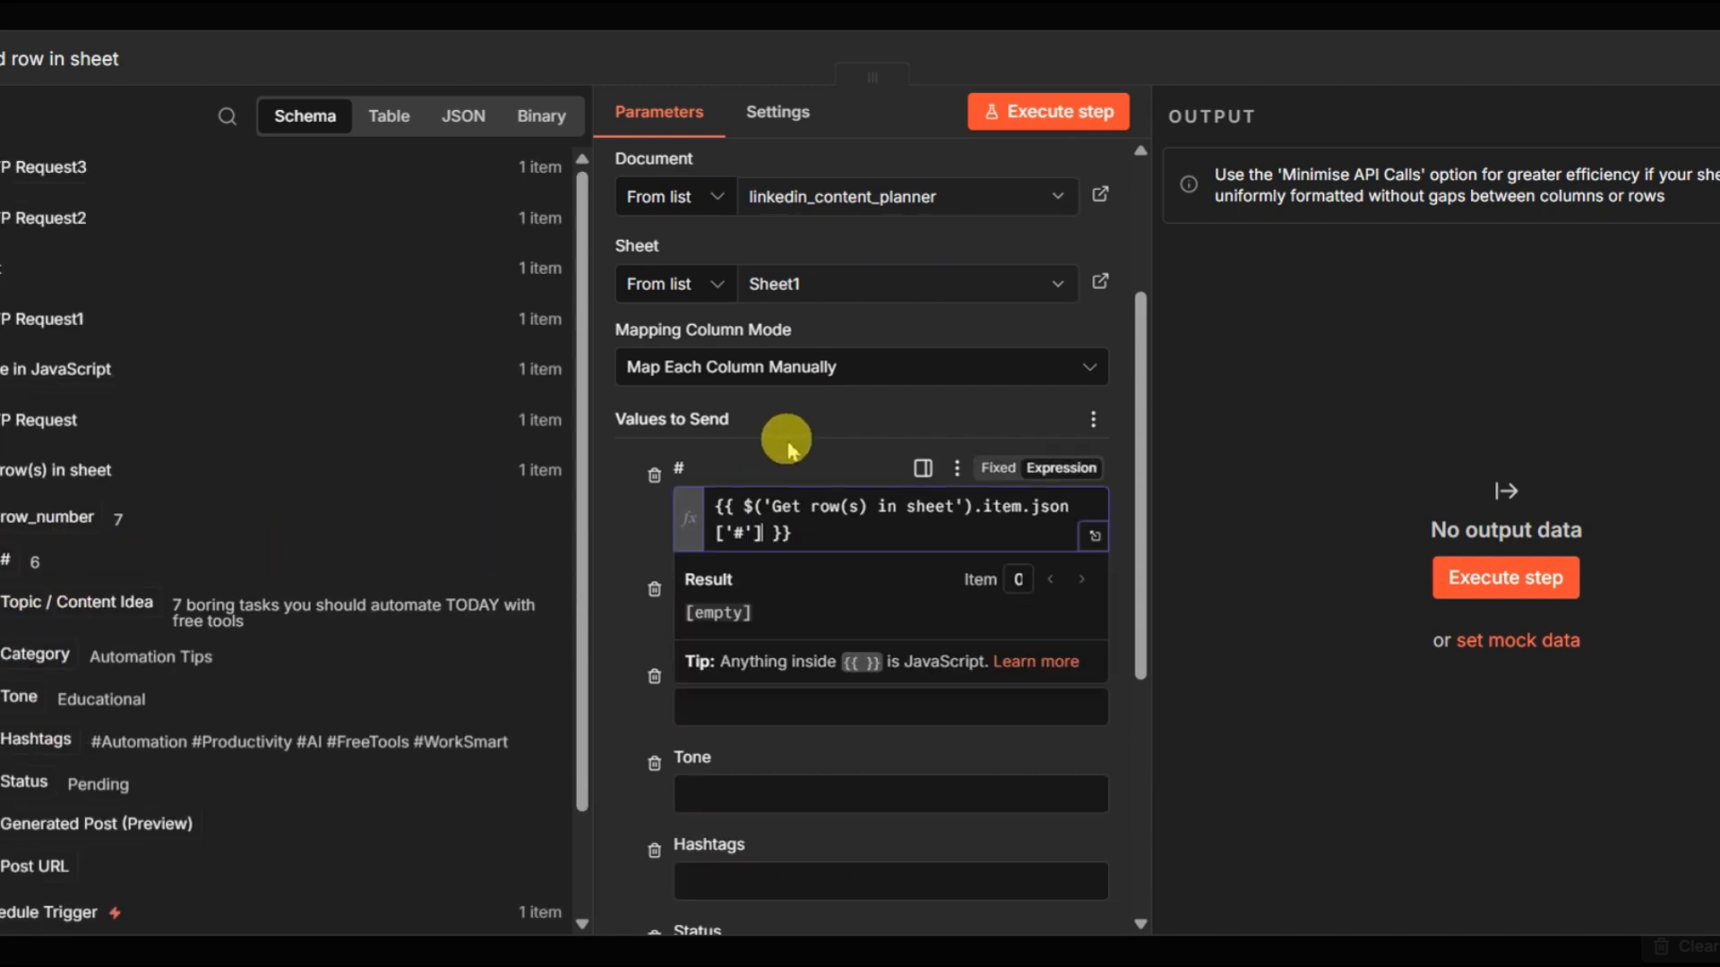
Set the appended row's Status value to Posted
{"action": "scroll", "coordinate": [732, 673], "scroll_direction": "down", "scroll_amount": 3}
{"action": "scroll", "coordinate": [733, 627], "scroll_direction": "up", "scroll_amount": 1}
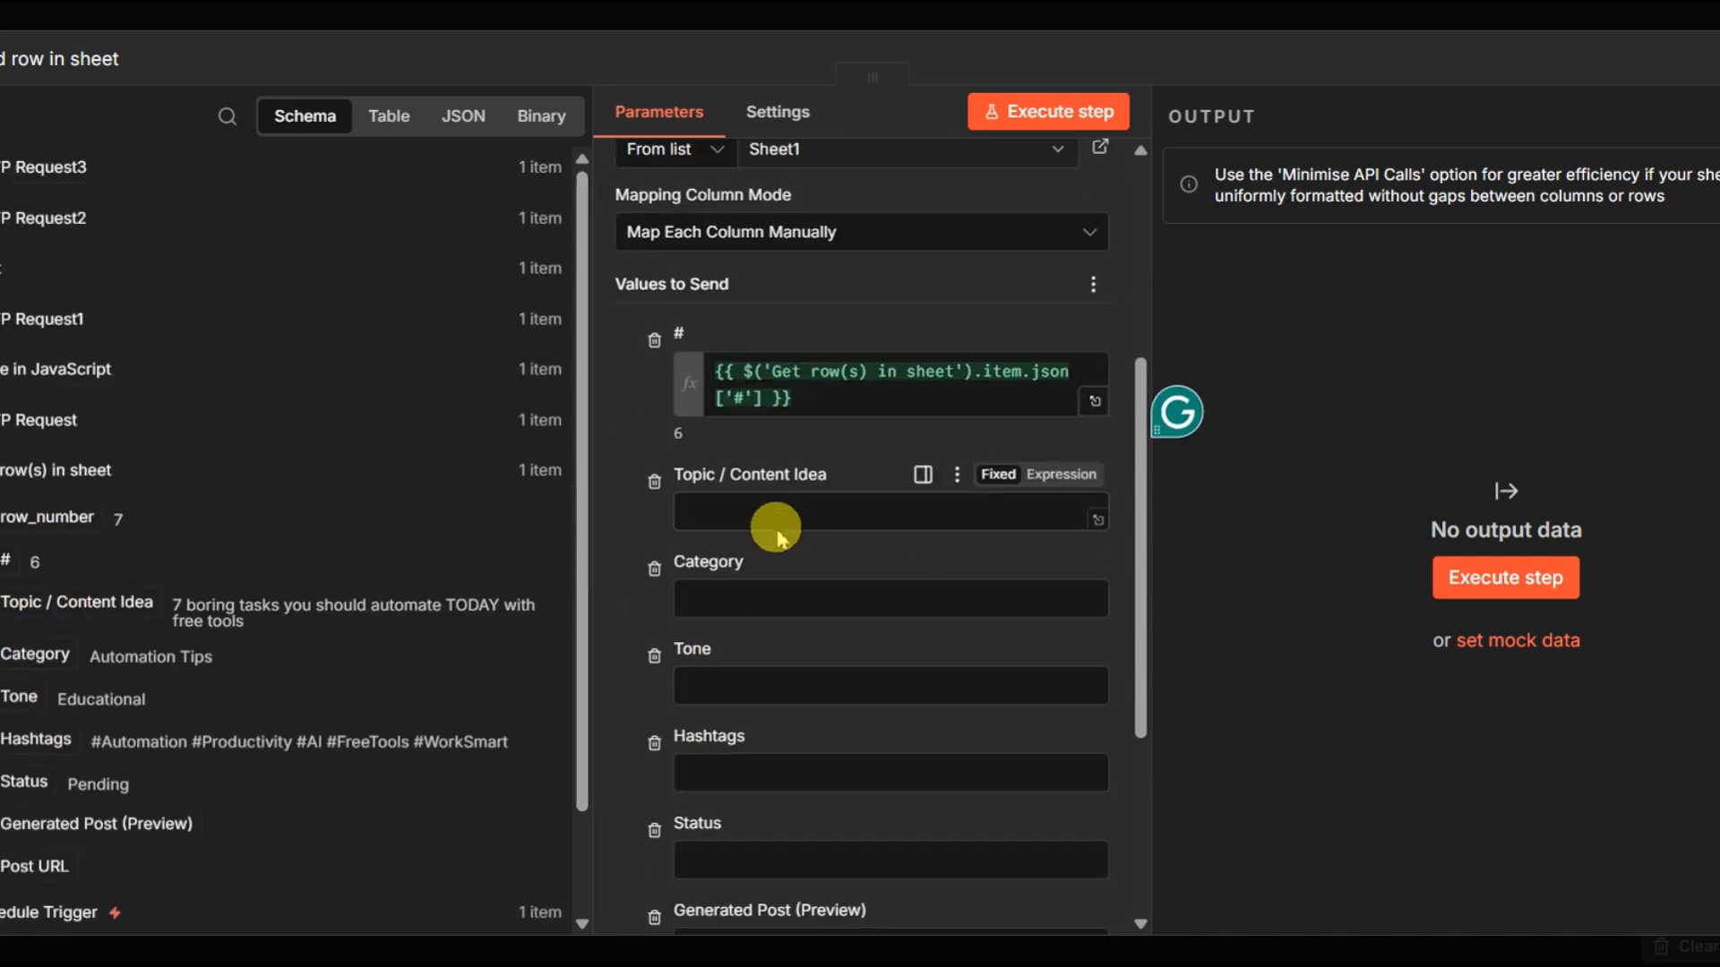
{"action": "scroll", "coordinate": [729, 538], "scroll_direction": "down", "scroll_amount": 4}
{"action": "left_click", "coordinate": [741, 492]}
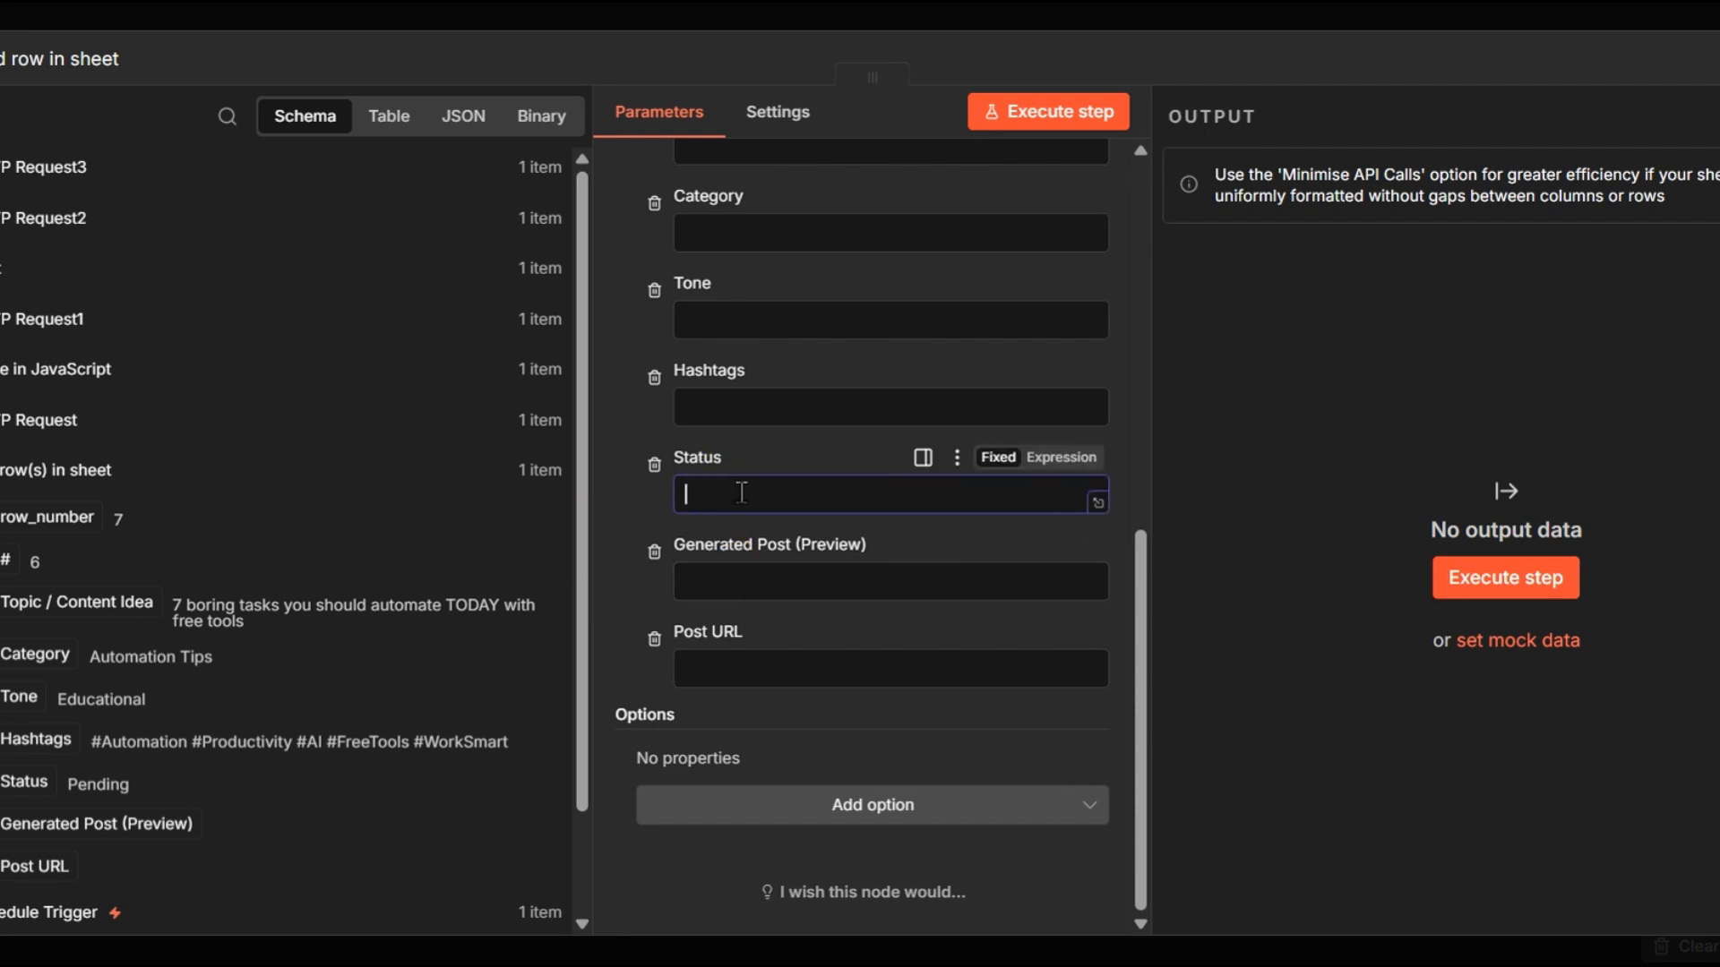
{"action": "type", "text": "Posted"}
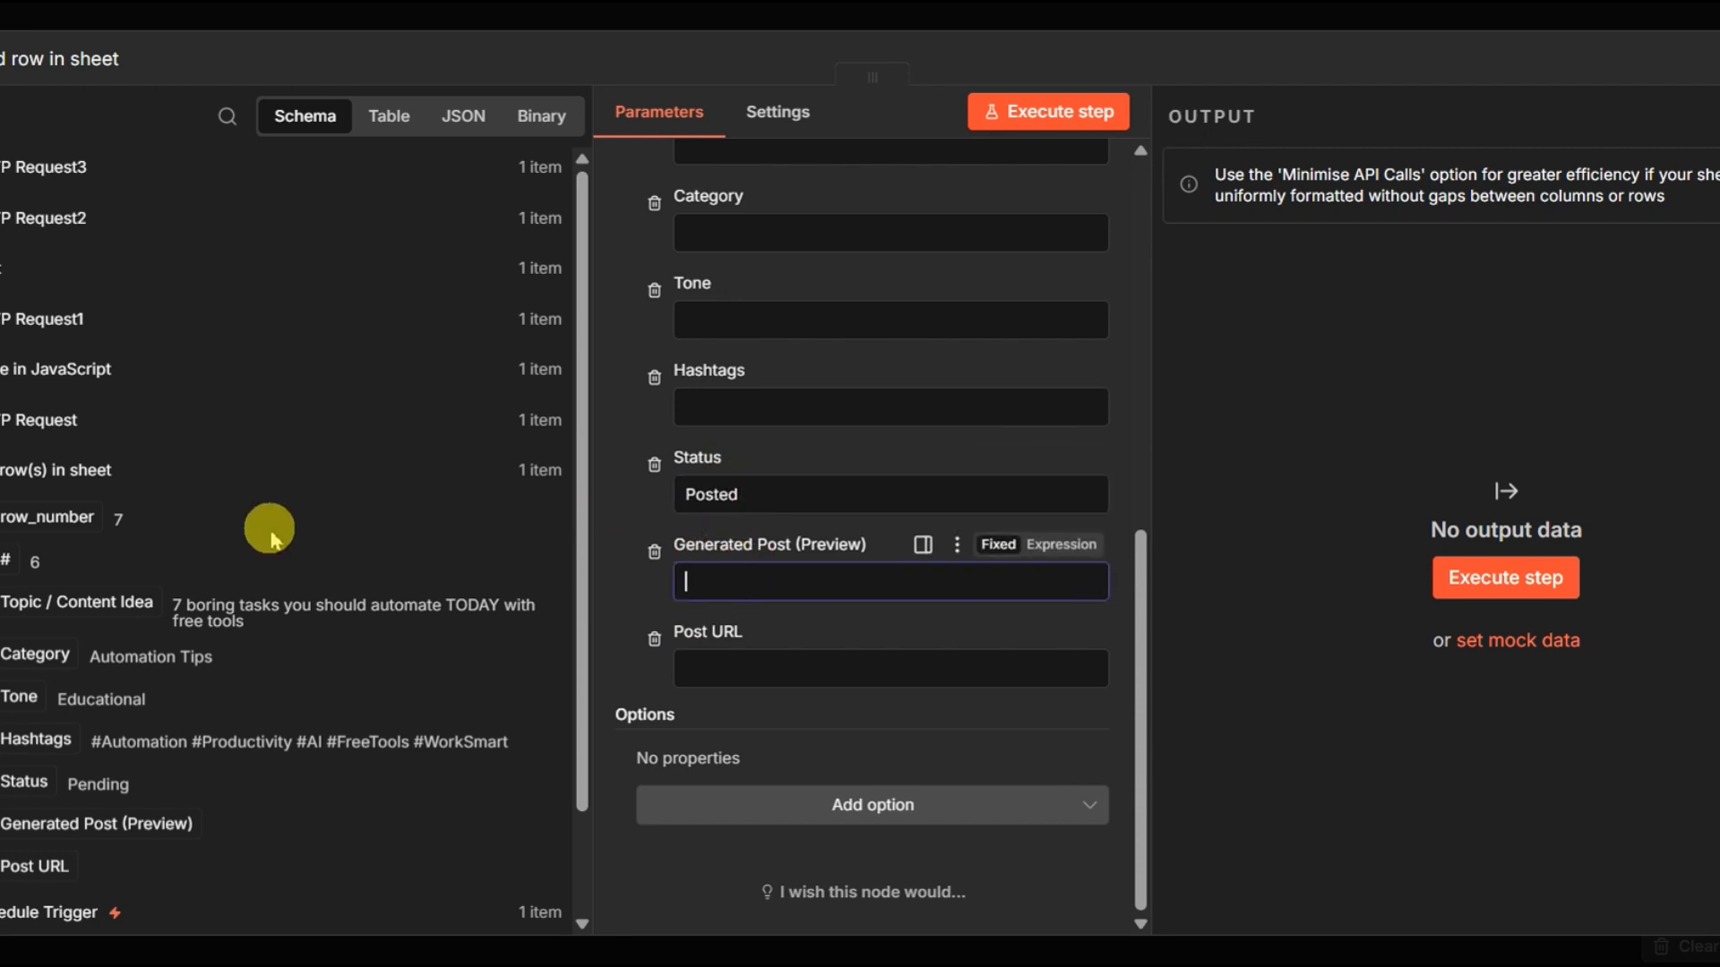
Map Generated Post (Preview) to formatted_post from the Code in JavaScript node and execute the append step
{"action": "left_click", "coordinate": [146, 455]}
{"action": "left_click_drag", "start_coordinate": [146, 455], "coordinate": [887, 582]}
{"action": "left_click", "coordinate": [605, 546]}
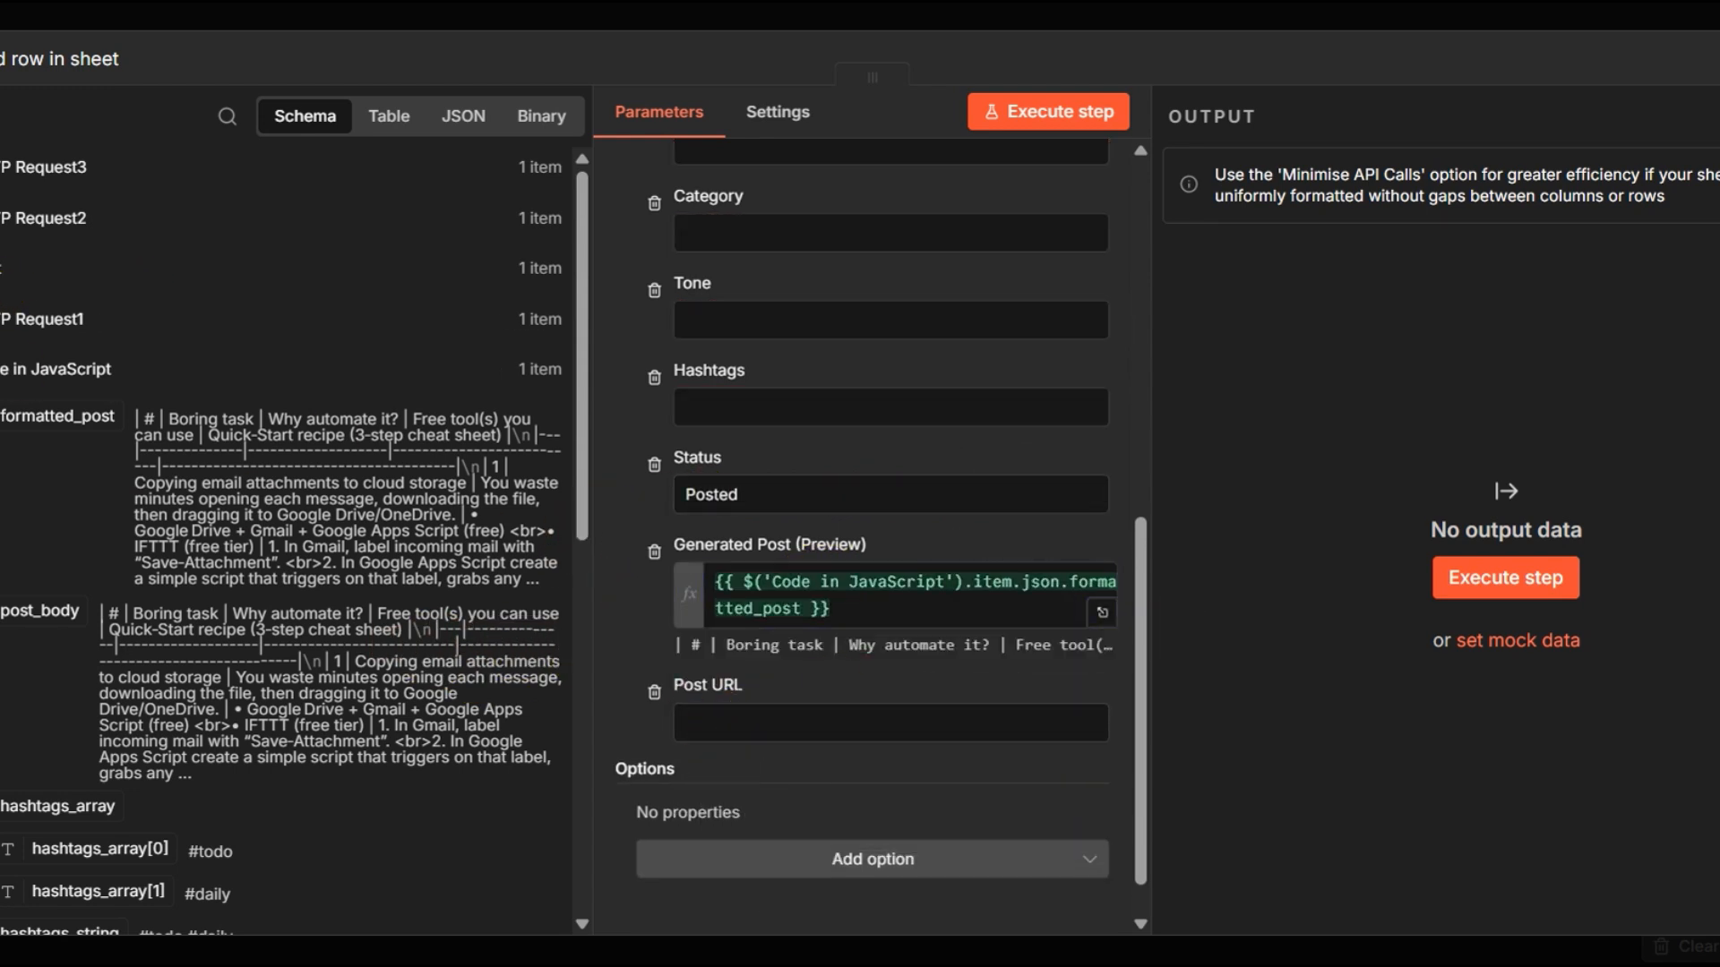
{"action": "left_click", "coordinate": [1039, 111]}
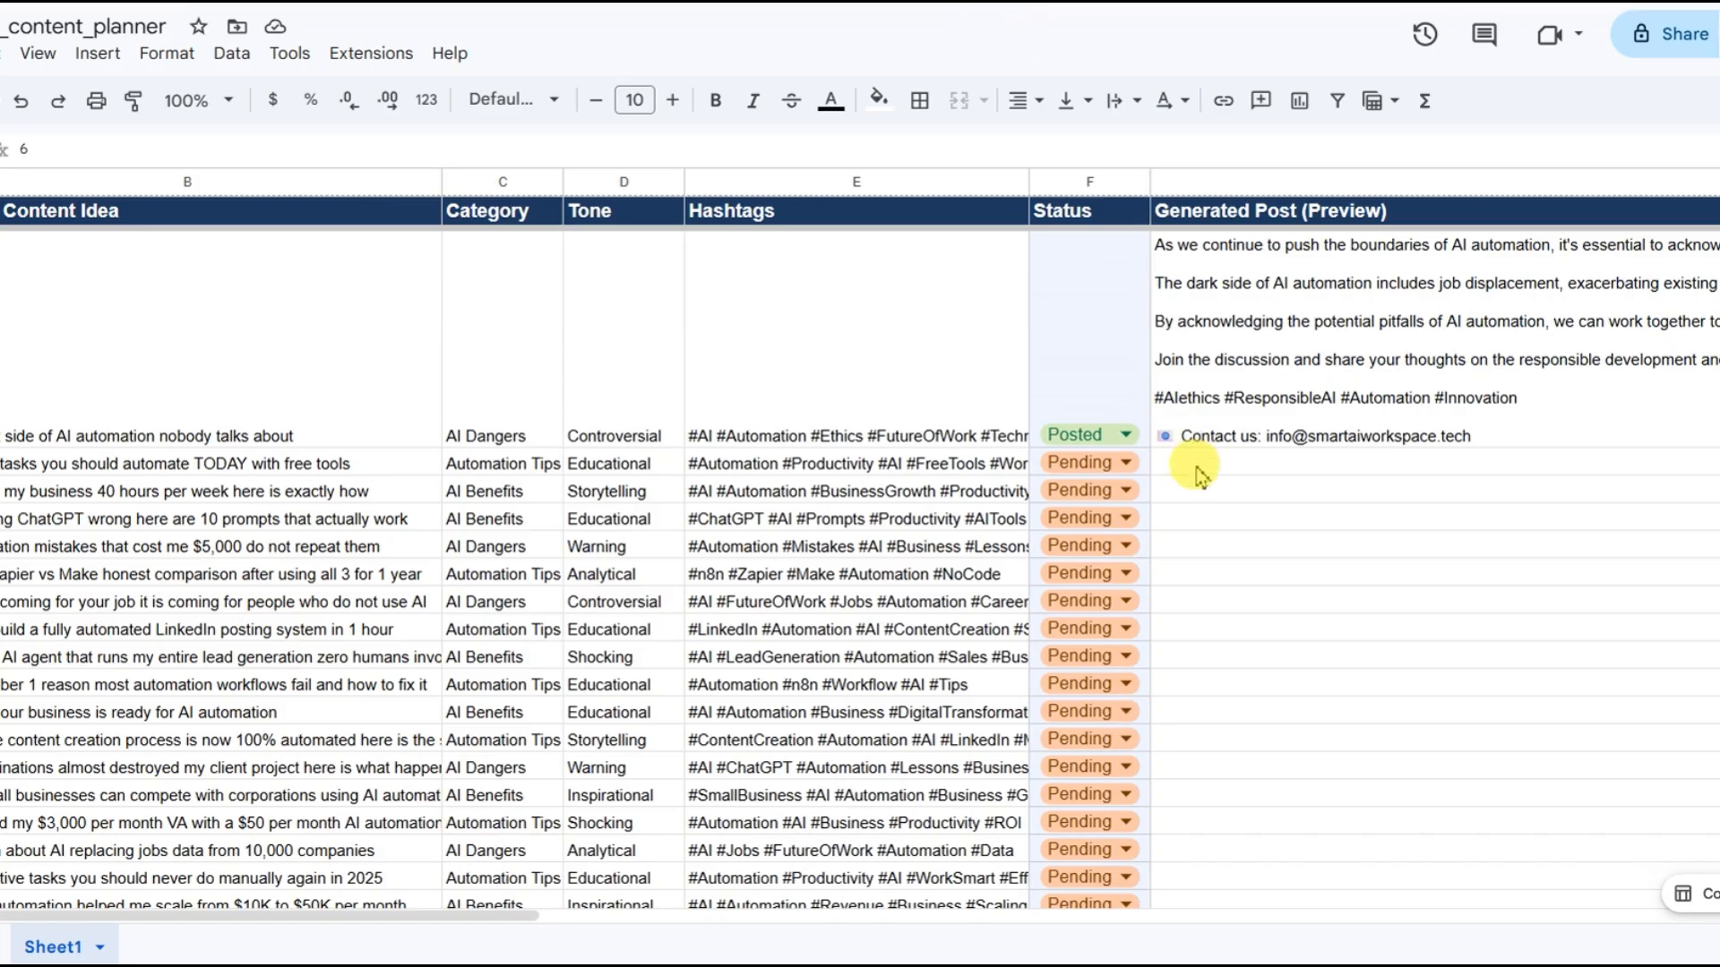
Check the content planner sheet and review the append node's settings and output as a table
{"action": "left_click", "coordinate": [1166, 462]}
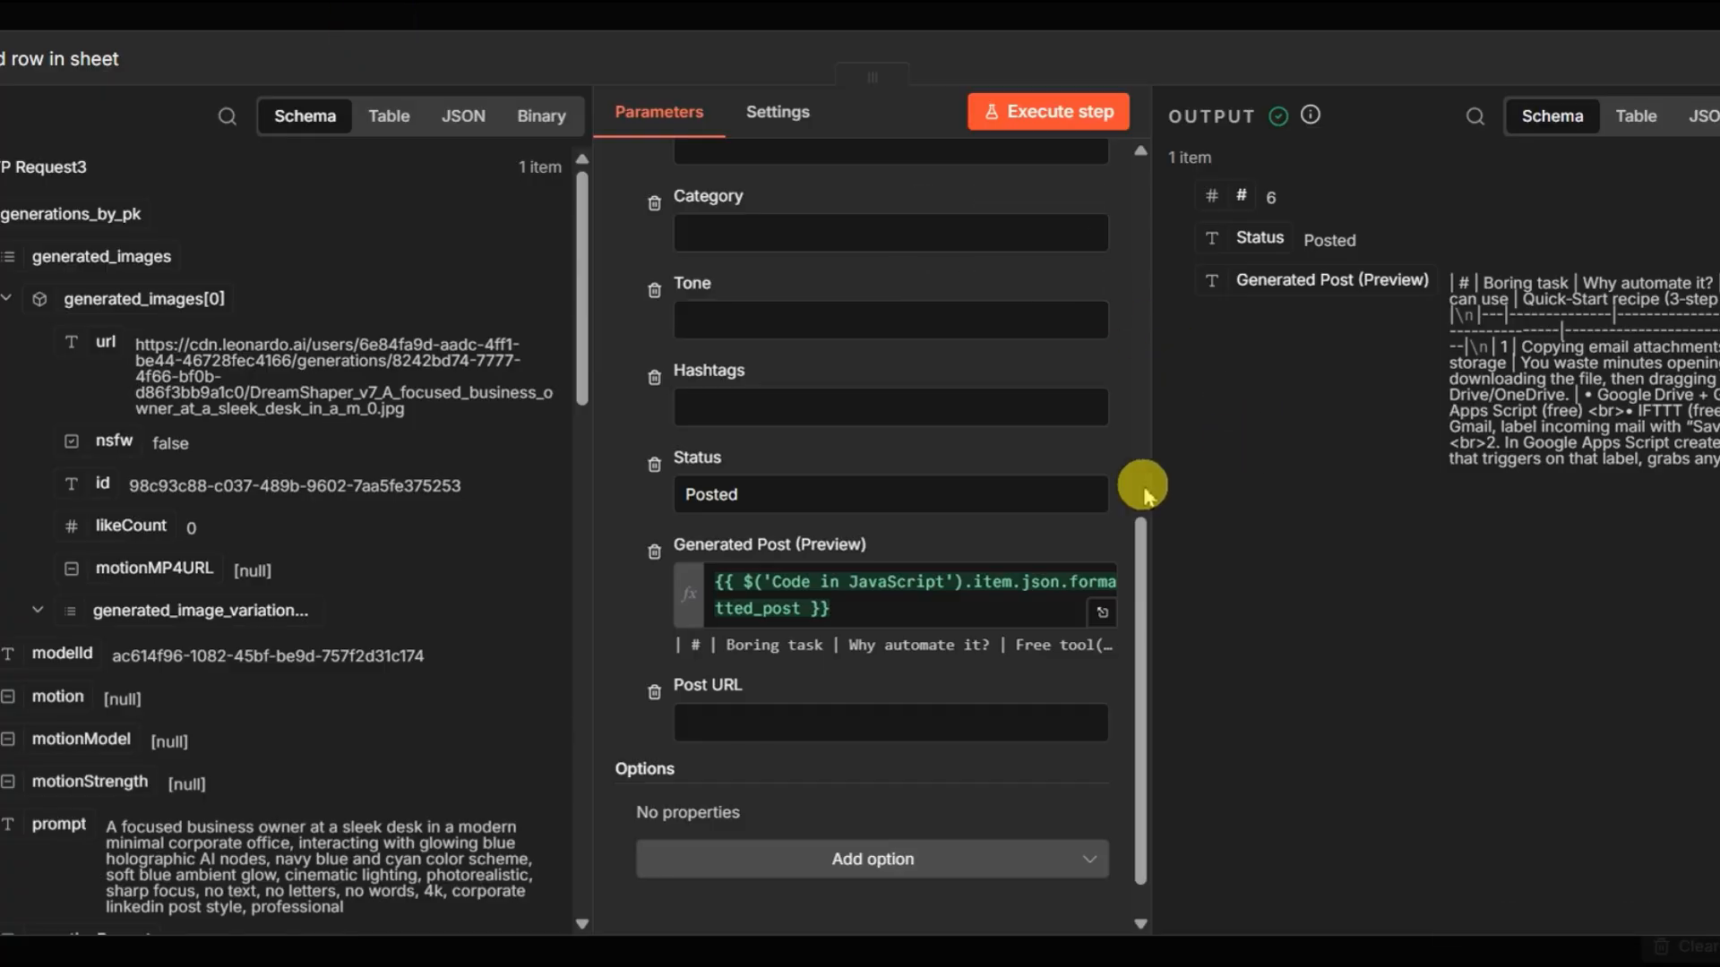
{"action": "scroll", "coordinate": [985, 501], "scroll_direction": "down", "scroll_amount": 1}
{"action": "scroll", "coordinate": [982, 511], "scroll_direction": "up", "scroll_amount": 10}
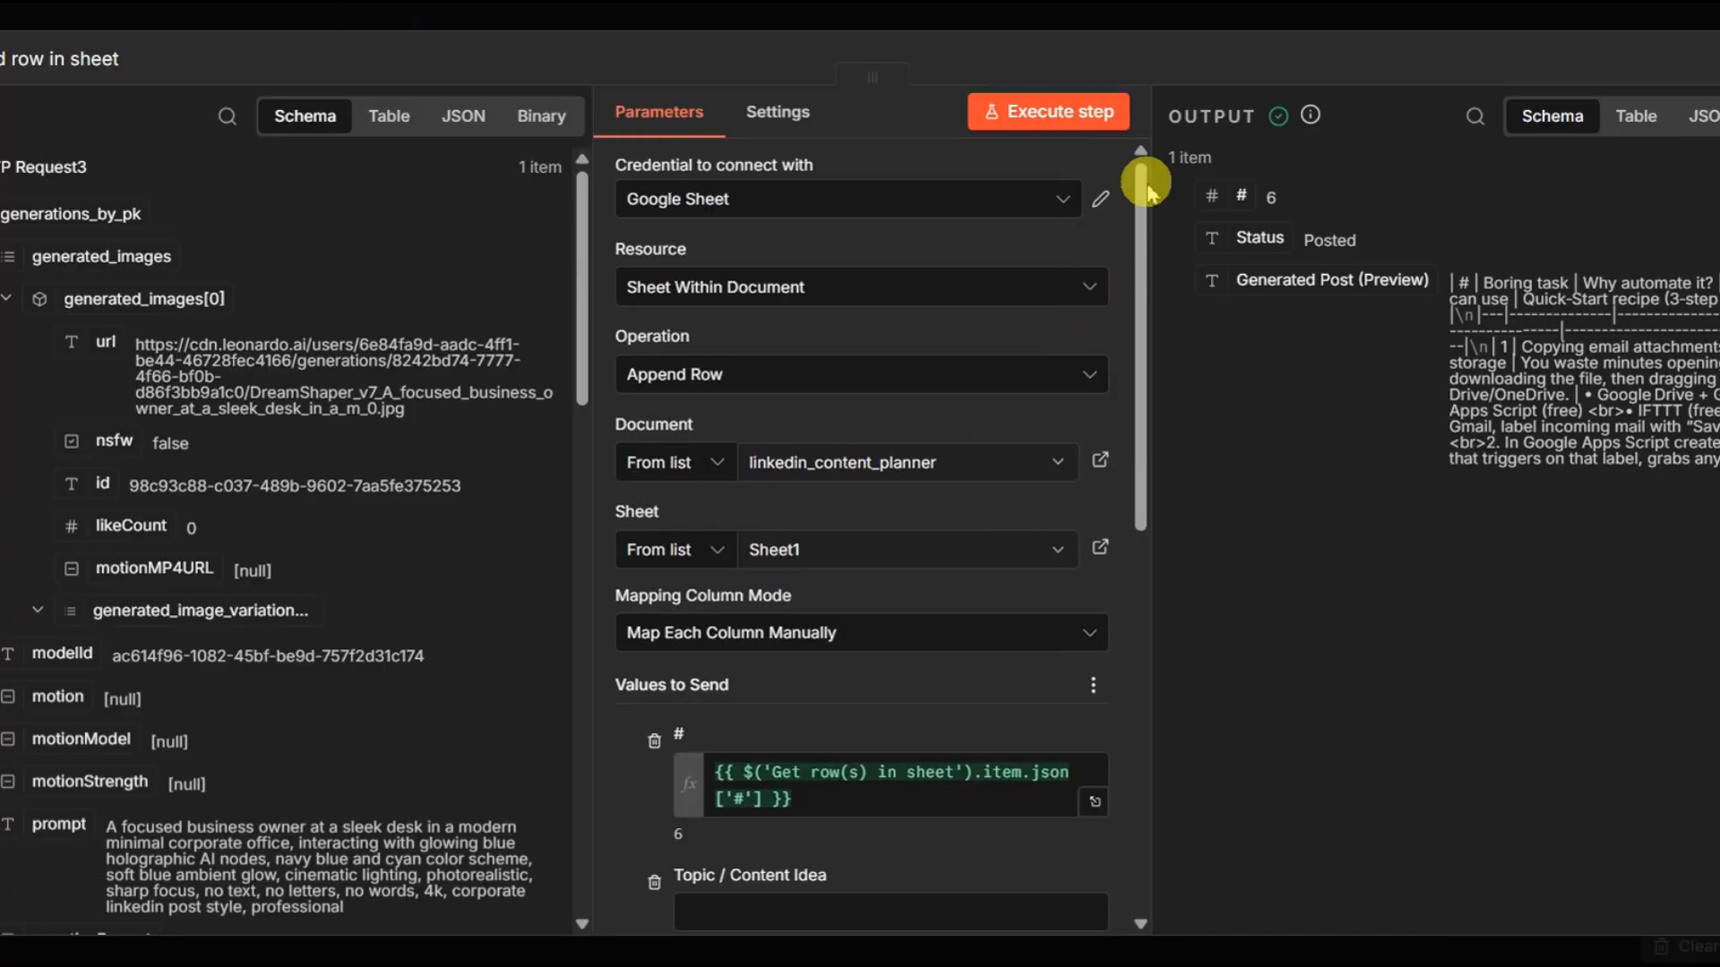
{"action": "left_click", "coordinate": [1636, 115]}
{"action": "left_click", "coordinate": [1568, 121]}
{"action": "left_click", "coordinate": [1636, 115]}
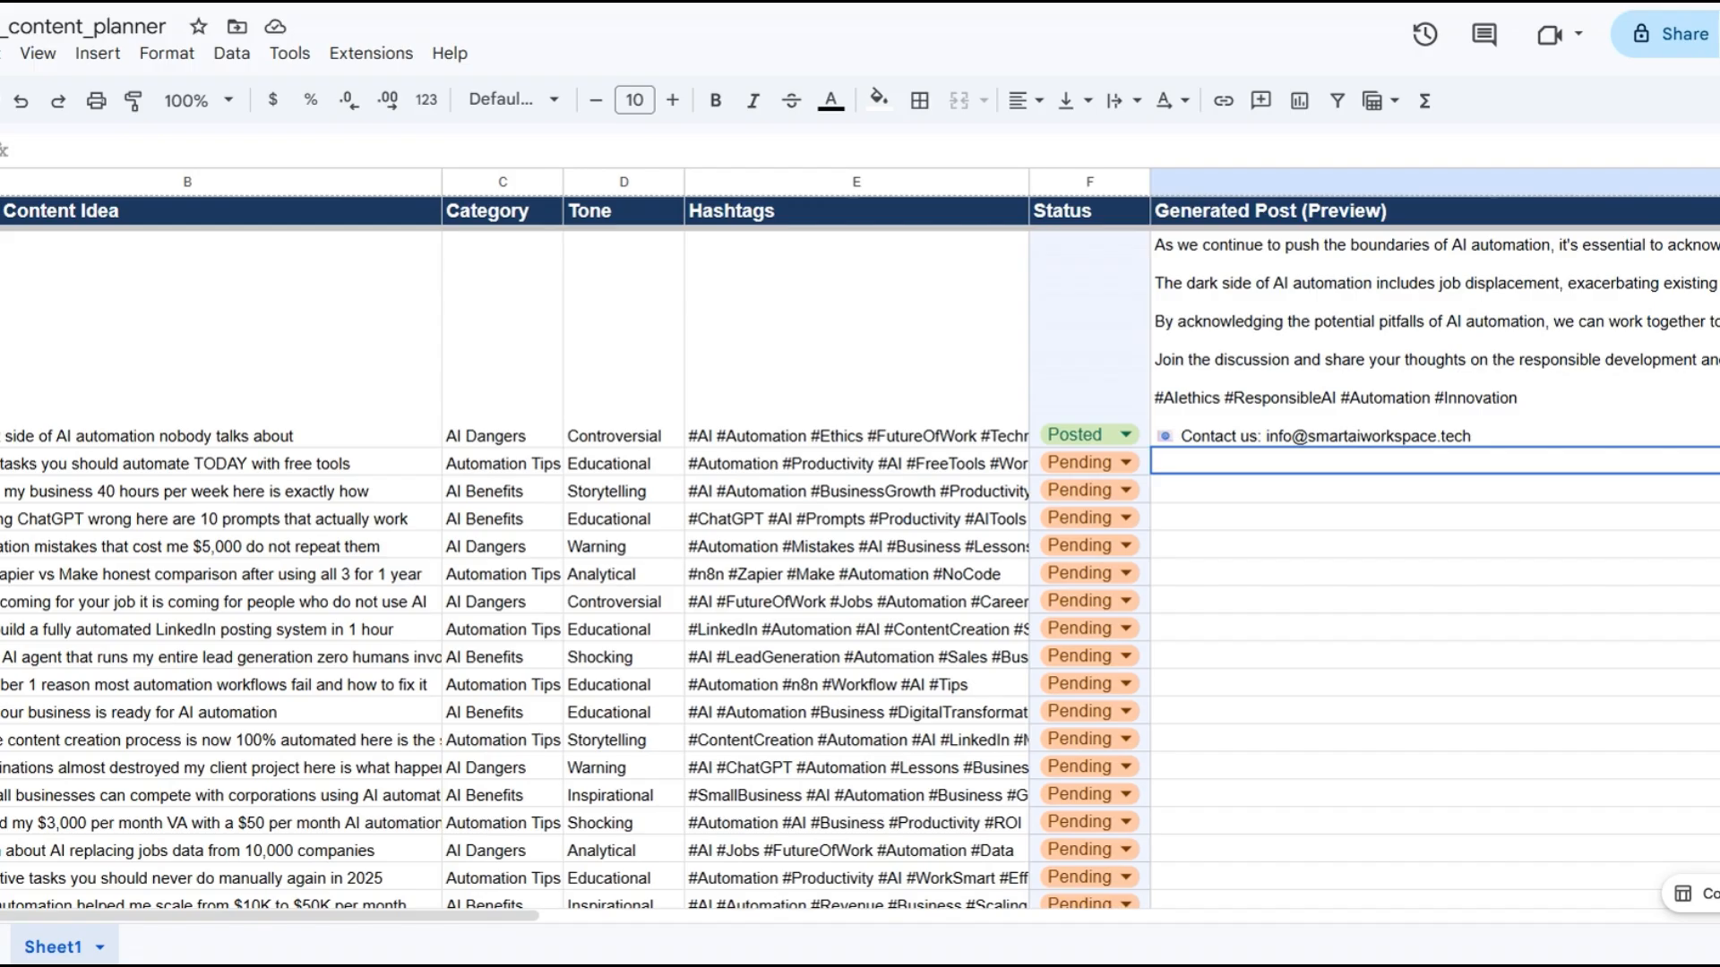
Examine row 5 in the linkedin_content_planner sheet, including its Status and full Generated Post (Preview) text
{"action": "scroll", "coordinate": [985, 394], "scroll_direction": "down", "scroll_amount": 1}
{"action": "scroll", "coordinate": [989, 423], "scroll_direction": "up", "scroll_amount": 3}
{"action": "scroll", "coordinate": [923, 488], "scroll_direction": "down", "scroll_amount": 1}
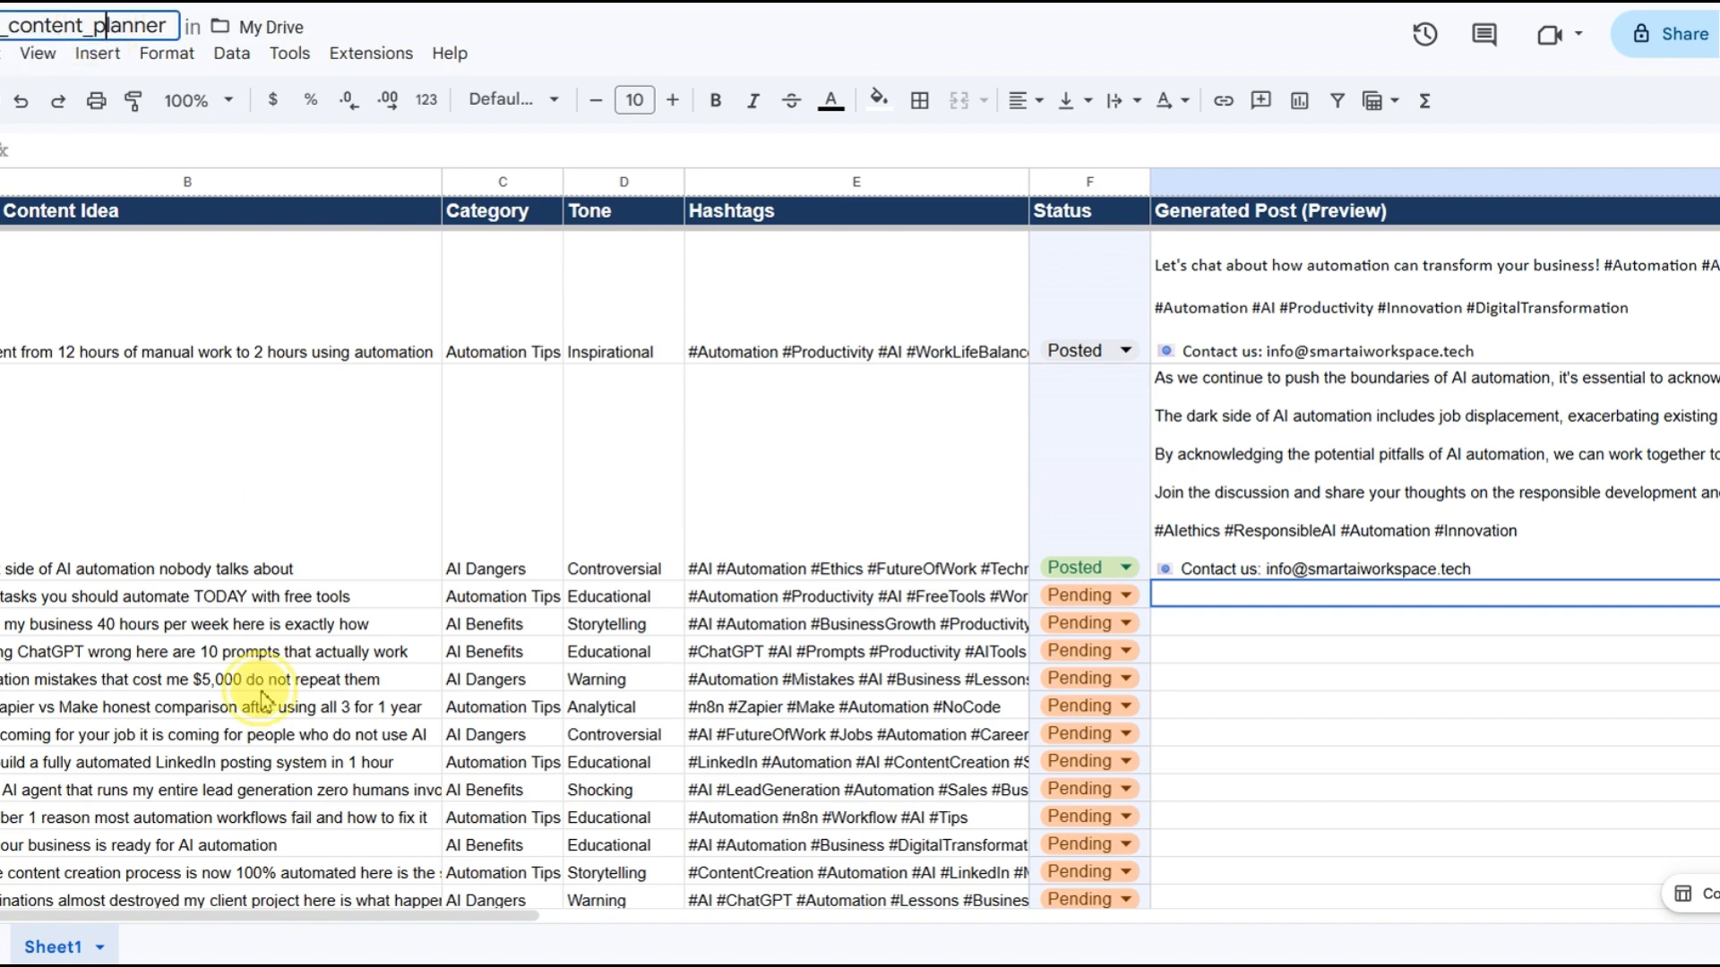
{"action": "left_click", "coordinate": [253, 679]}
{"action": "left_click", "coordinate": [1189, 623]}
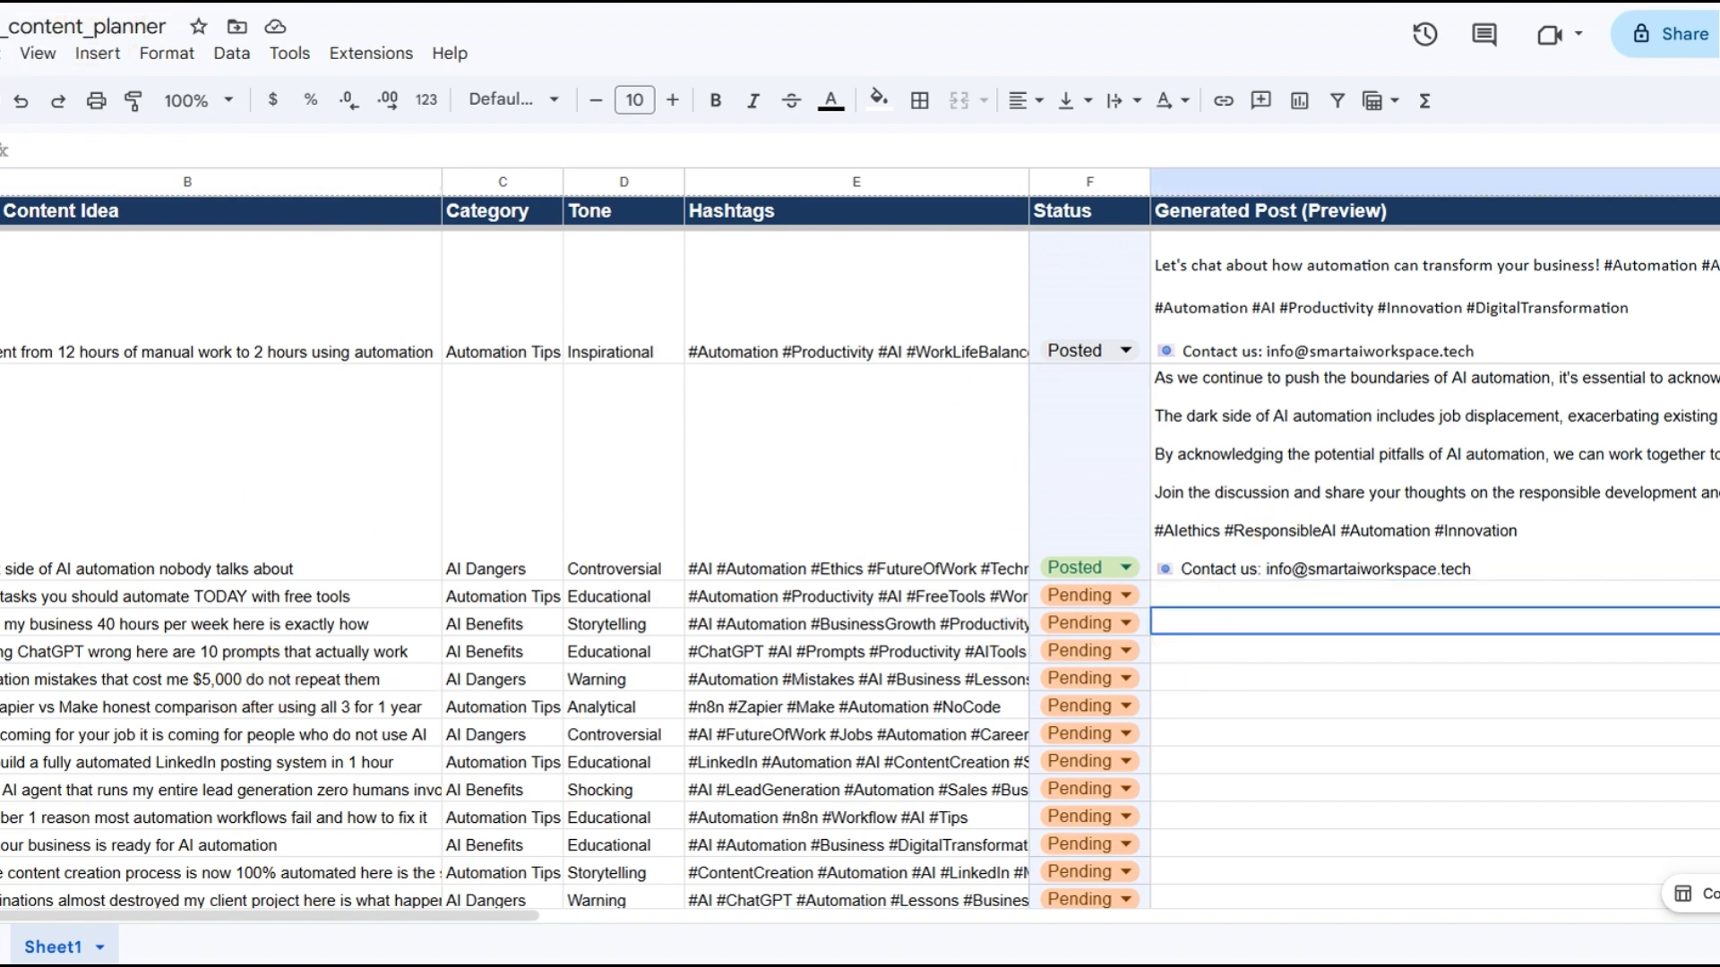
{"action": "left_click_drag", "start_coordinate": [2, 448], "coordinate": [1388, 426]}
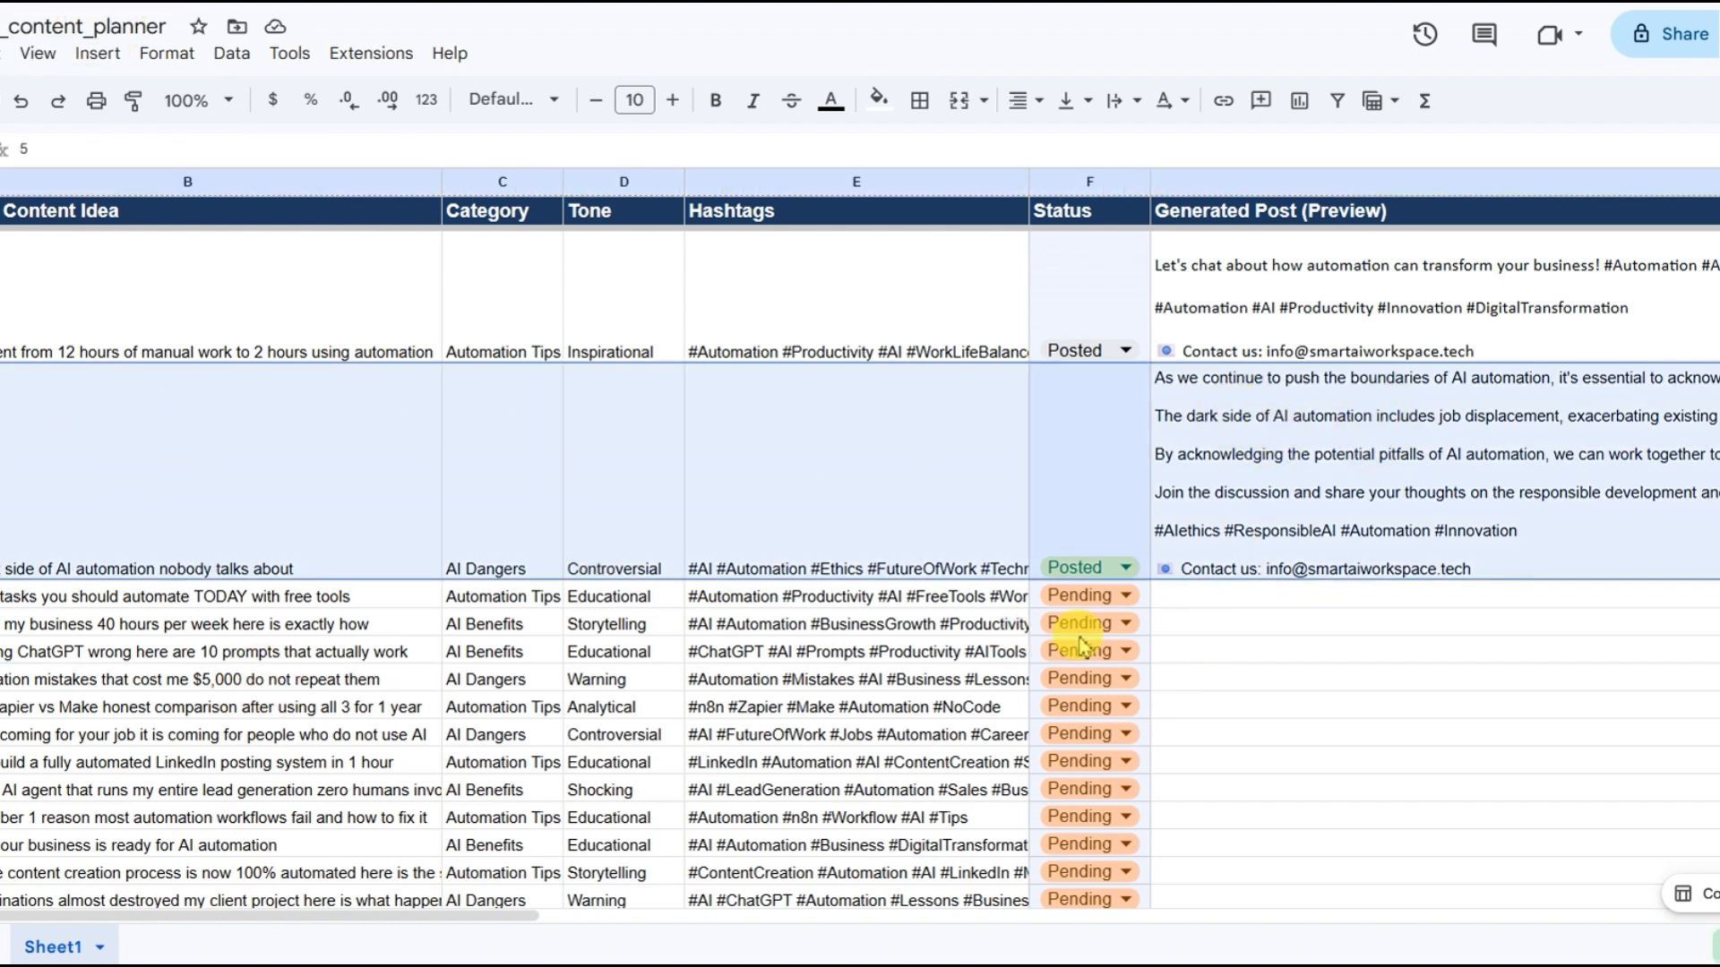
{"action": "left_click", "coordinate": [1109, 570]}
{"action": "left_click", "coordinate": [1317, 506]}
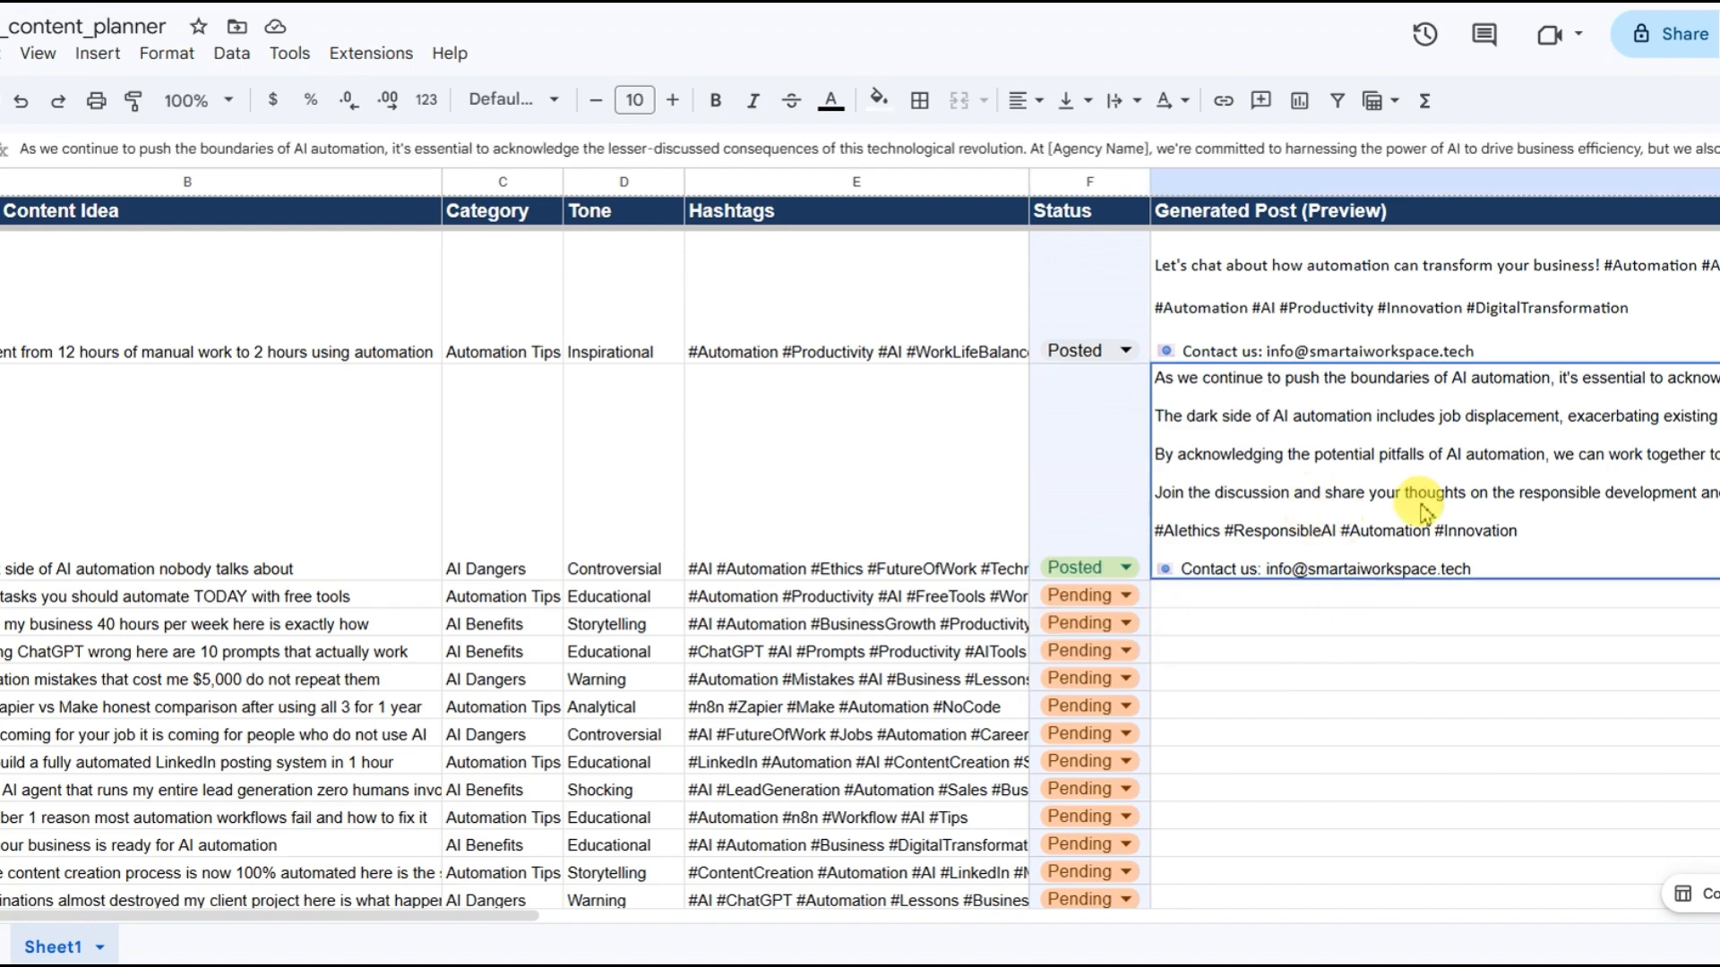
{"action": "scroll", "coordinate": [1420, 499], "scroll_direction": "right", "scroll_amount": 10}
{"action": "scroll", "coordinate": [1119, 488], "scroll_direction": "left", "scroll_amount": 5}
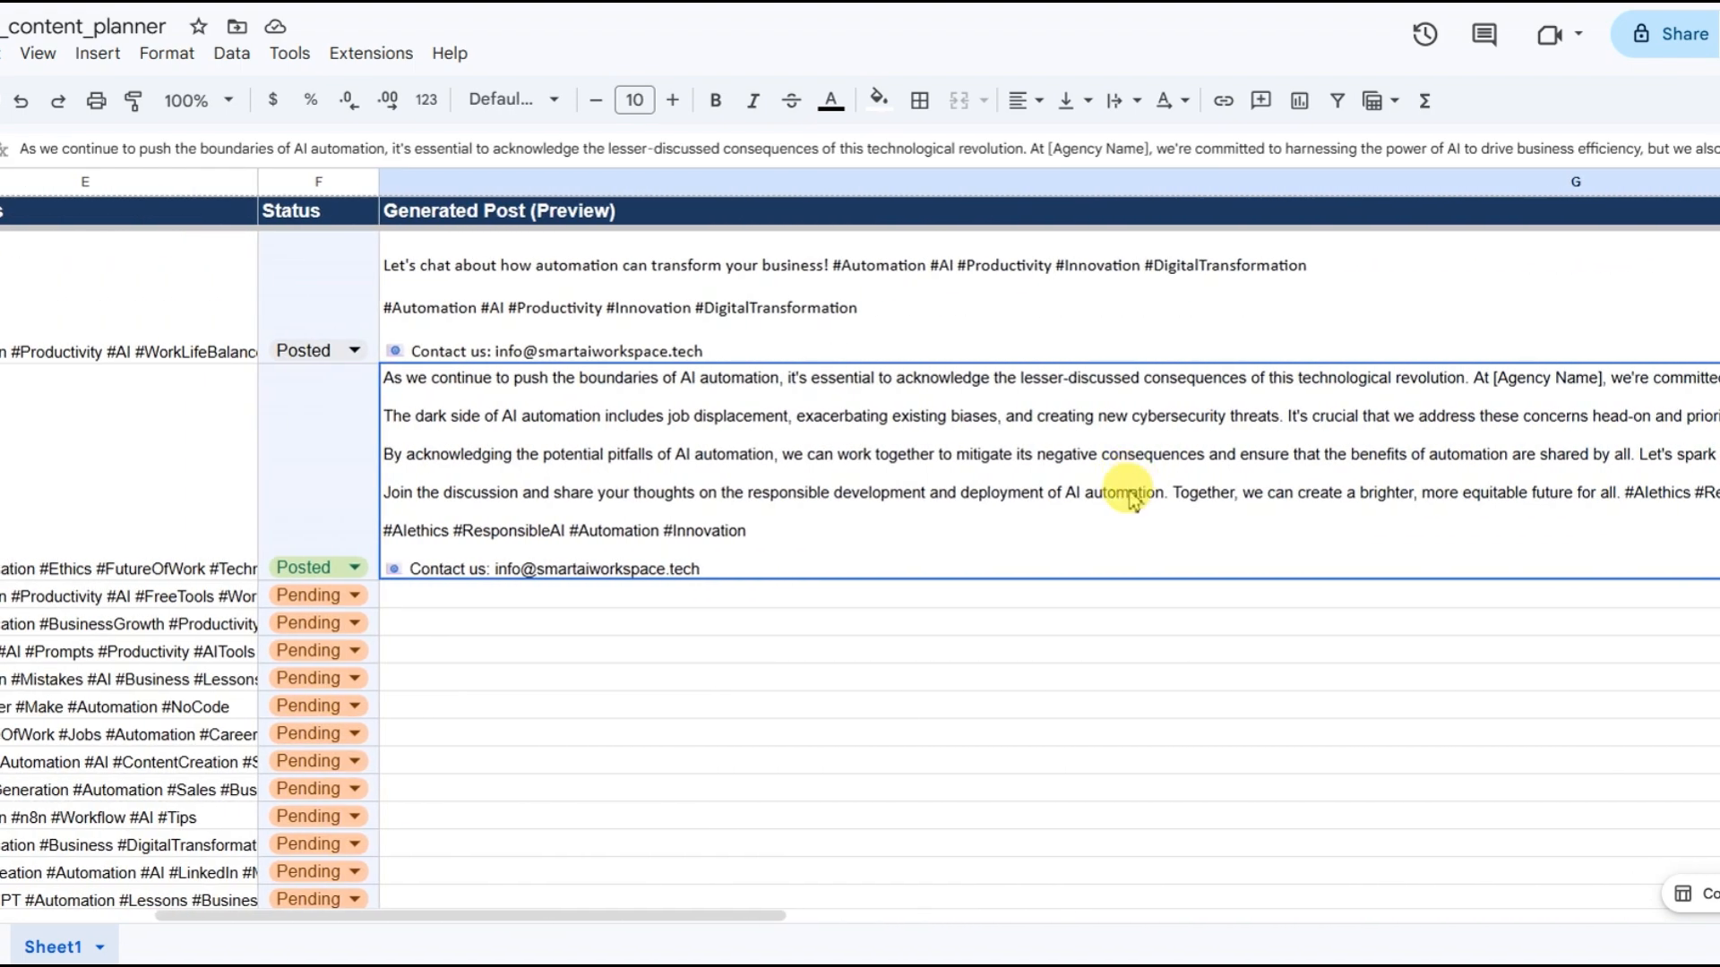
Execute the complete My workflow in n8n and shift the Llama 3 Model node slightly toward Get row(s) in sheet
{"action": "left_click_drag", "start_coordinate": [1411, 685], "coordinate": [1497, 653]}
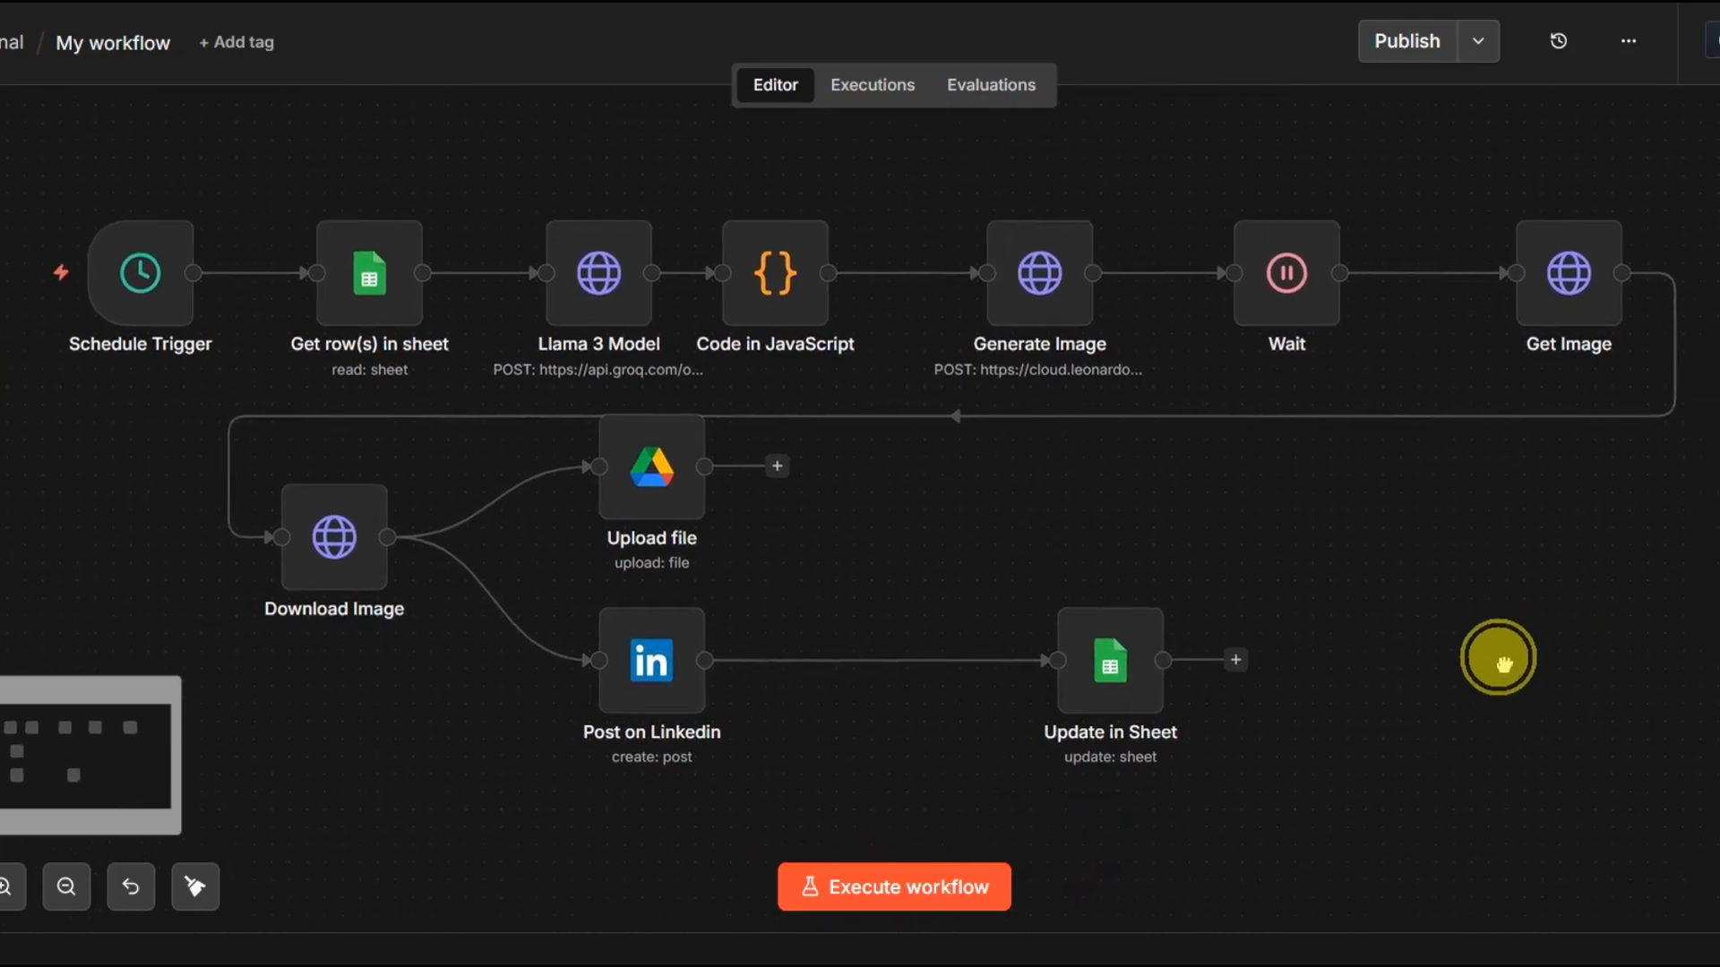
{"action": "left_click", "coordinate": [932, 898]}
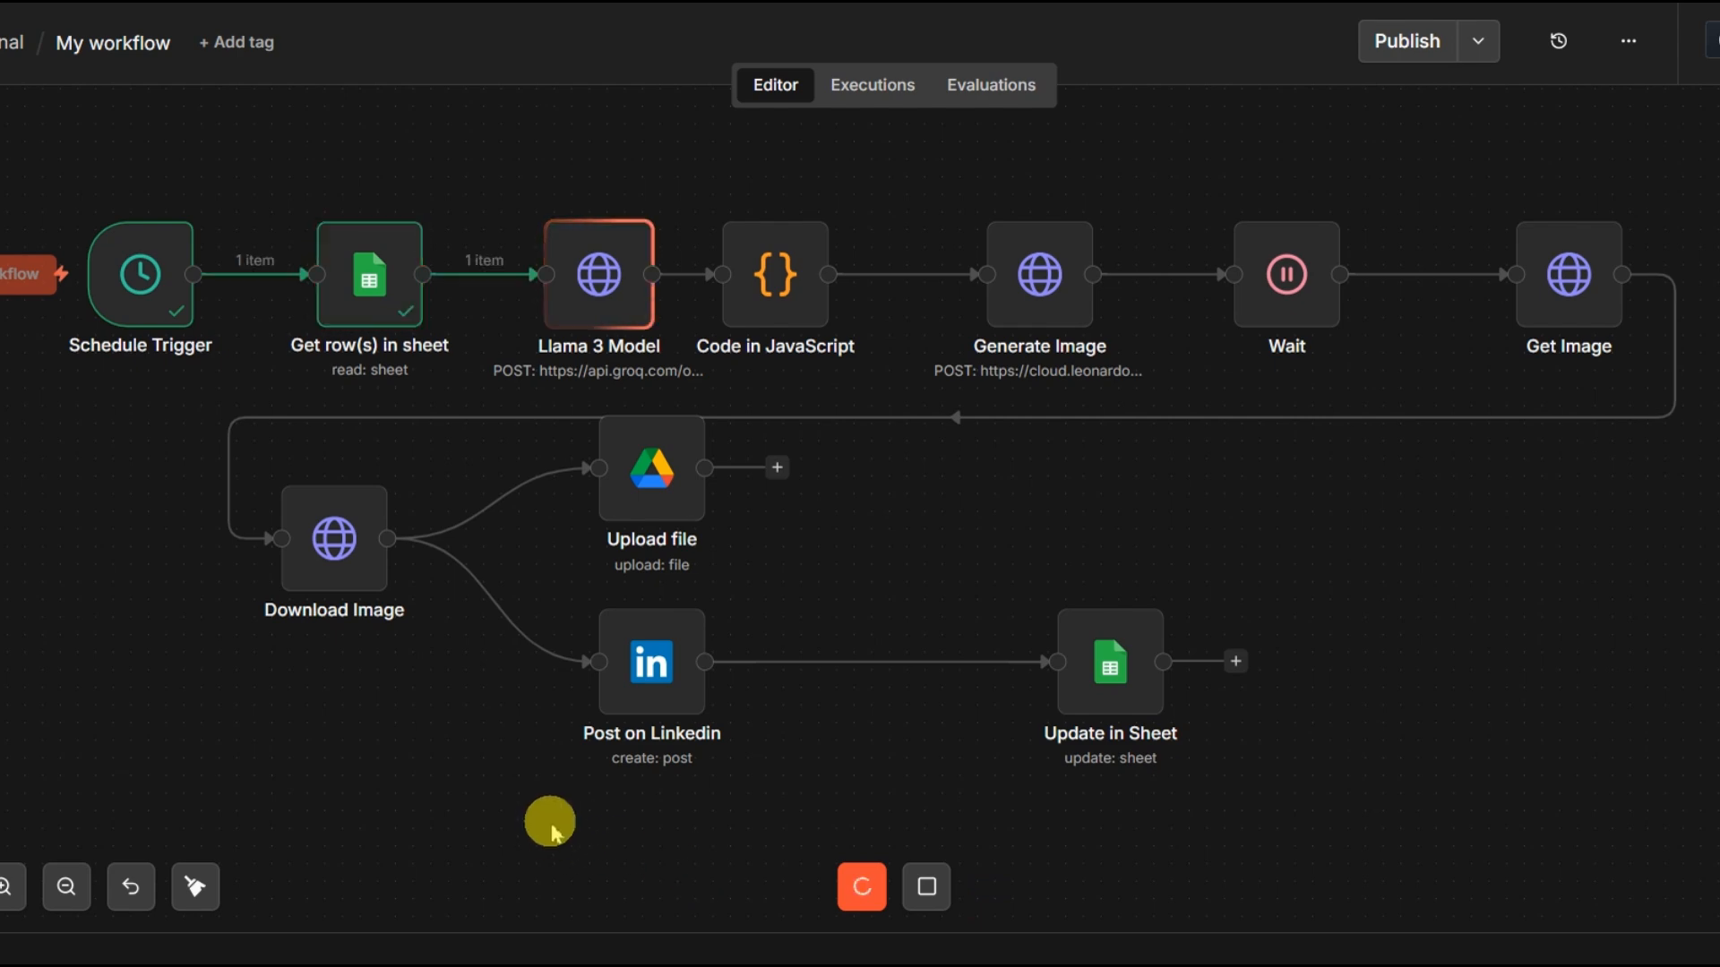
{"action": "left_click", "coordinate": [608, 313]}
{"action": "left_click_drag", "start_coordinate": [608, 313], "coordinate": [592, 311]}
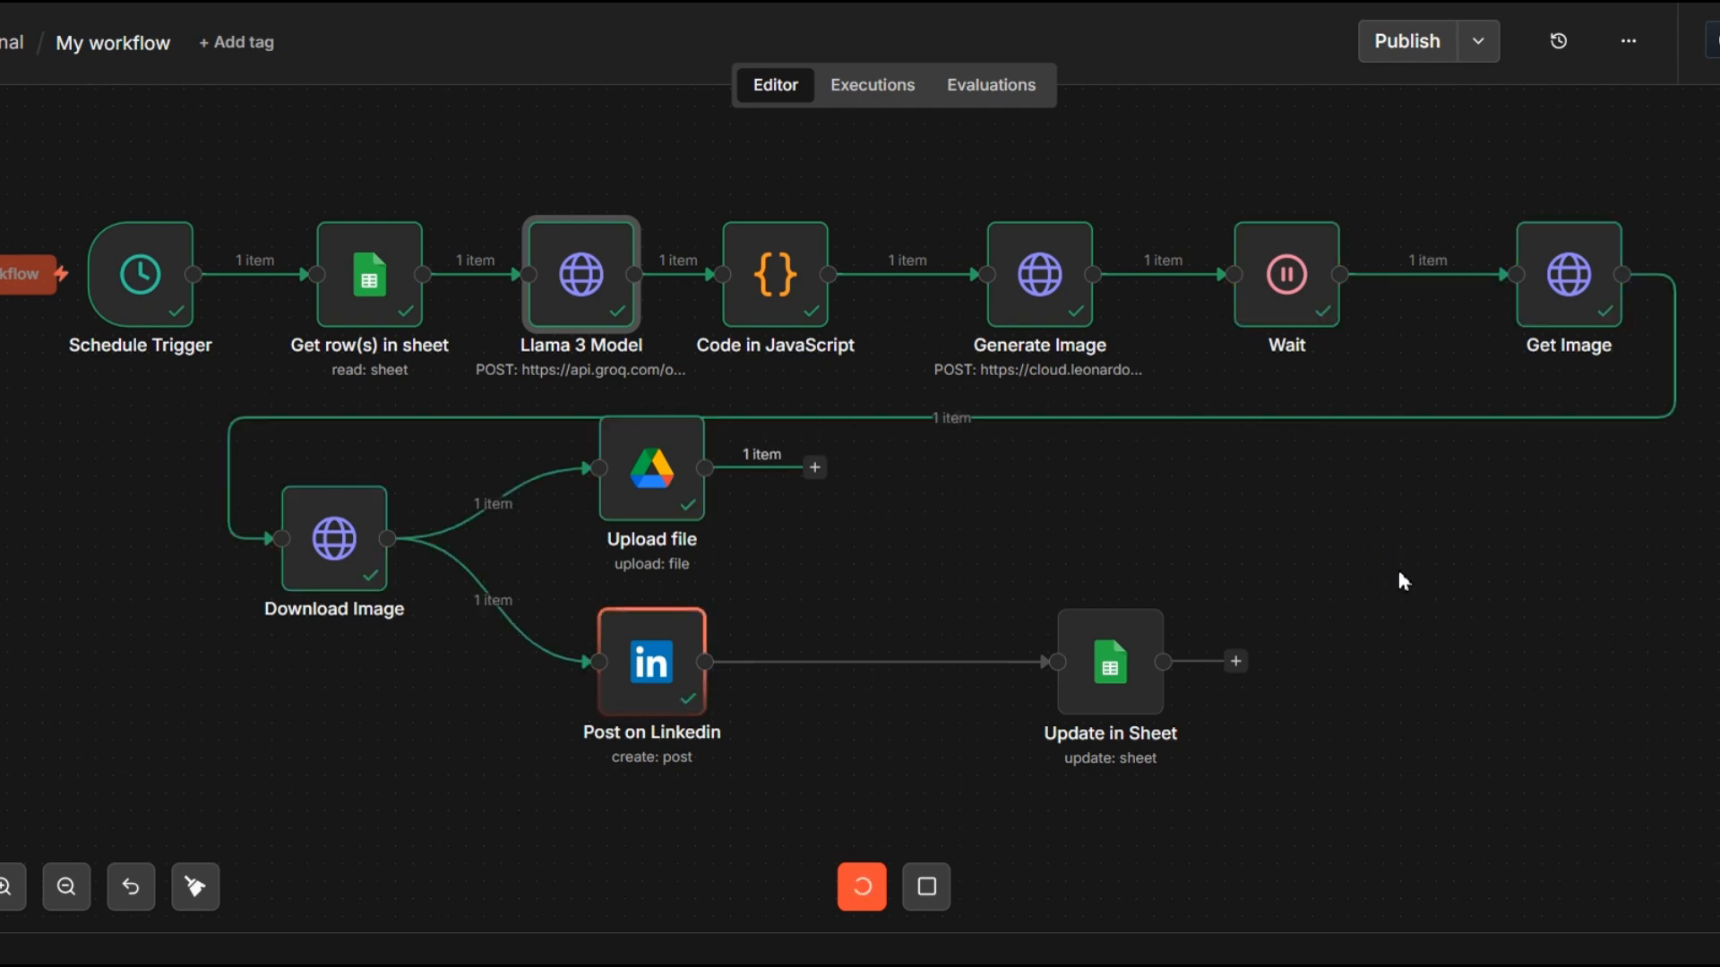
{"action": "left_click", "coordinate": [1390, 576]}
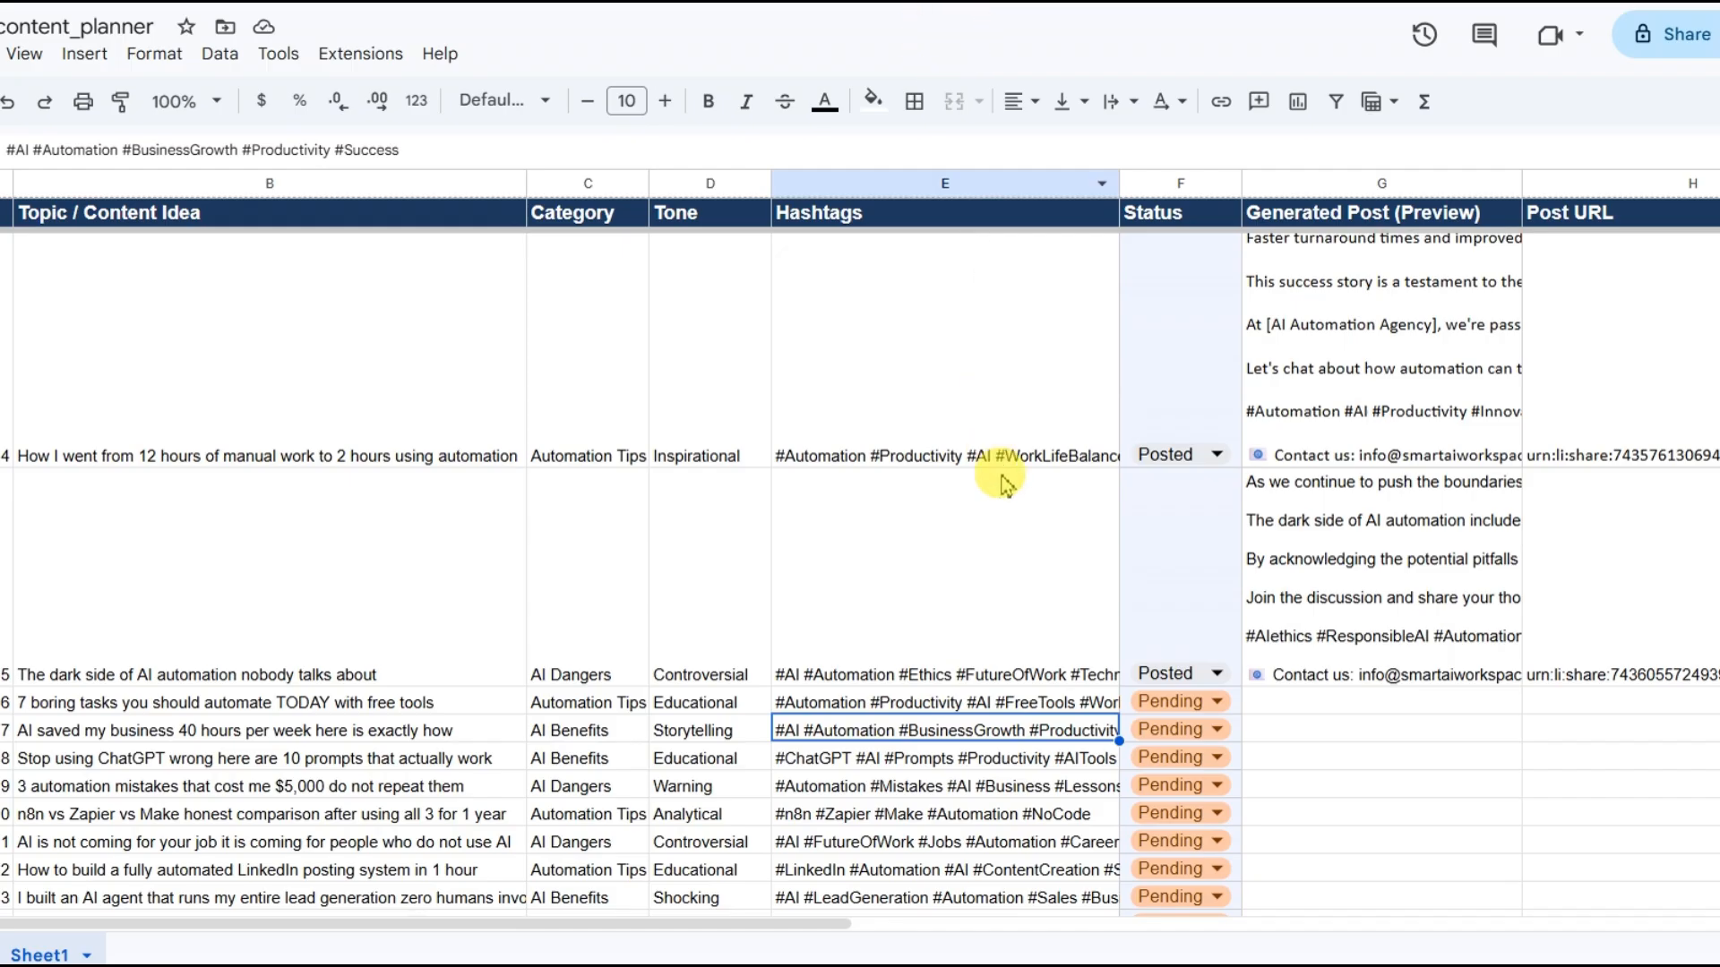
Widen the Generated Post (Preview) column in the content planner sheet to show more of row 5's post text
{"action": "scroll", "coordinate": [1001, 484], "scroll_direction": "down", "scroll_amount": 2}
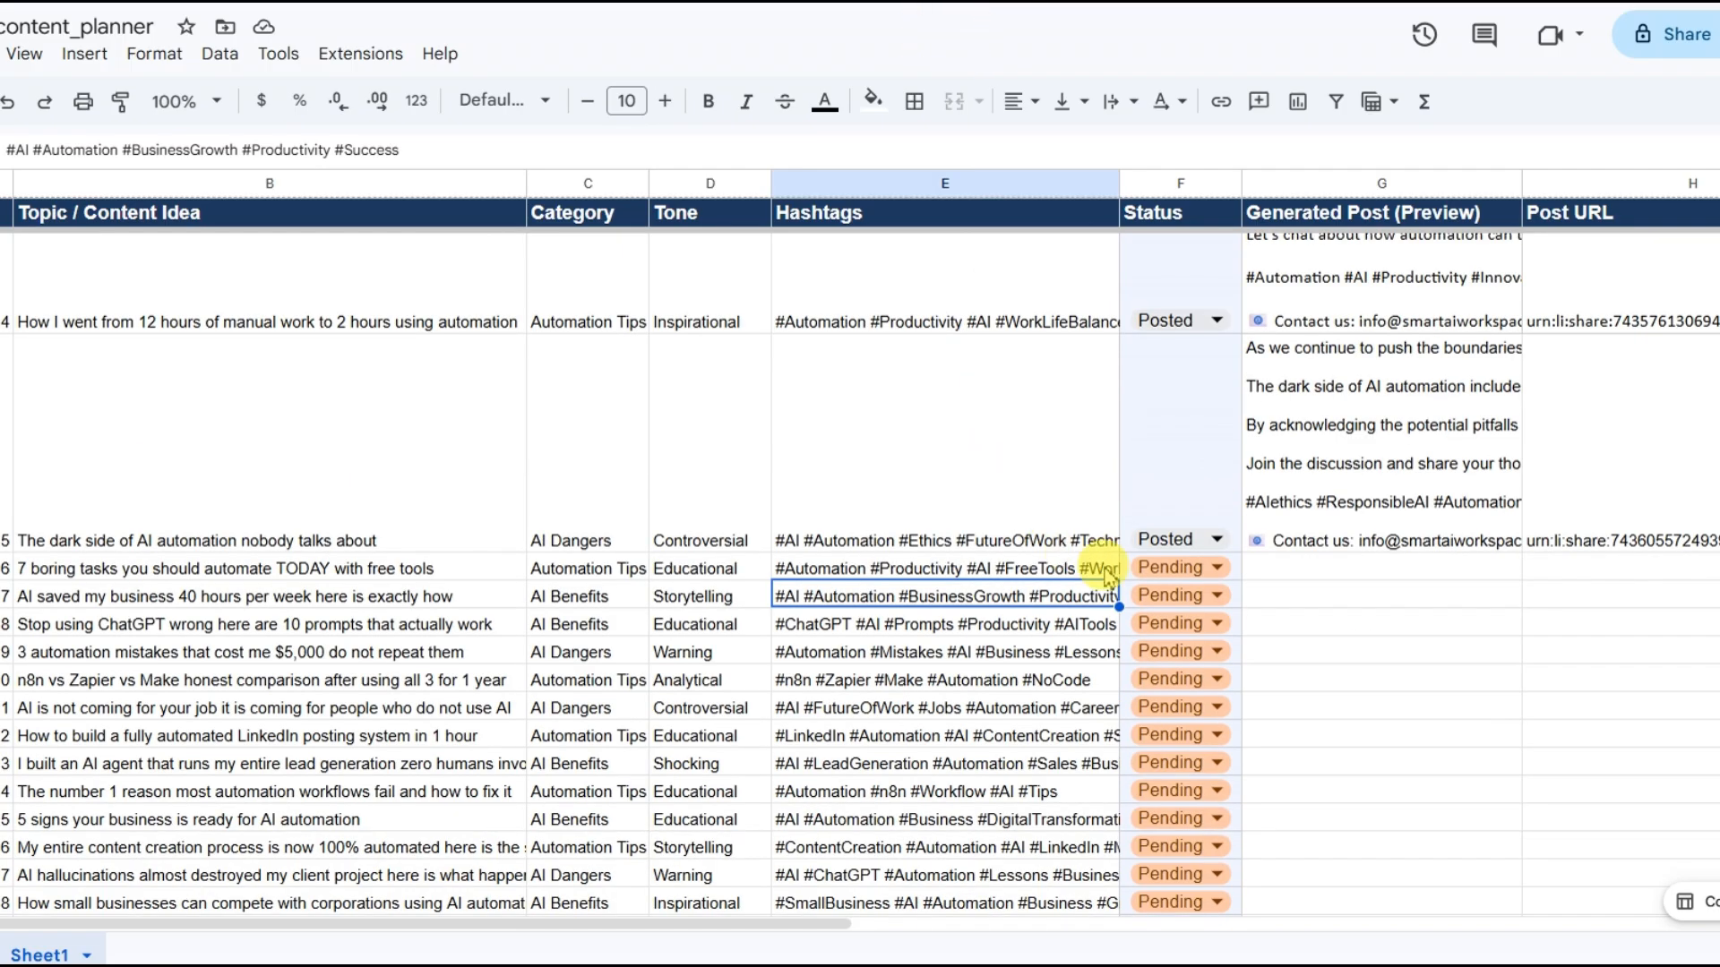
{"action": "left_click_drag", "start_coordinate": [967, 480], "coordinate": [1516, 423]}
{"action": "left_click", "coordinate": [0, 484]}
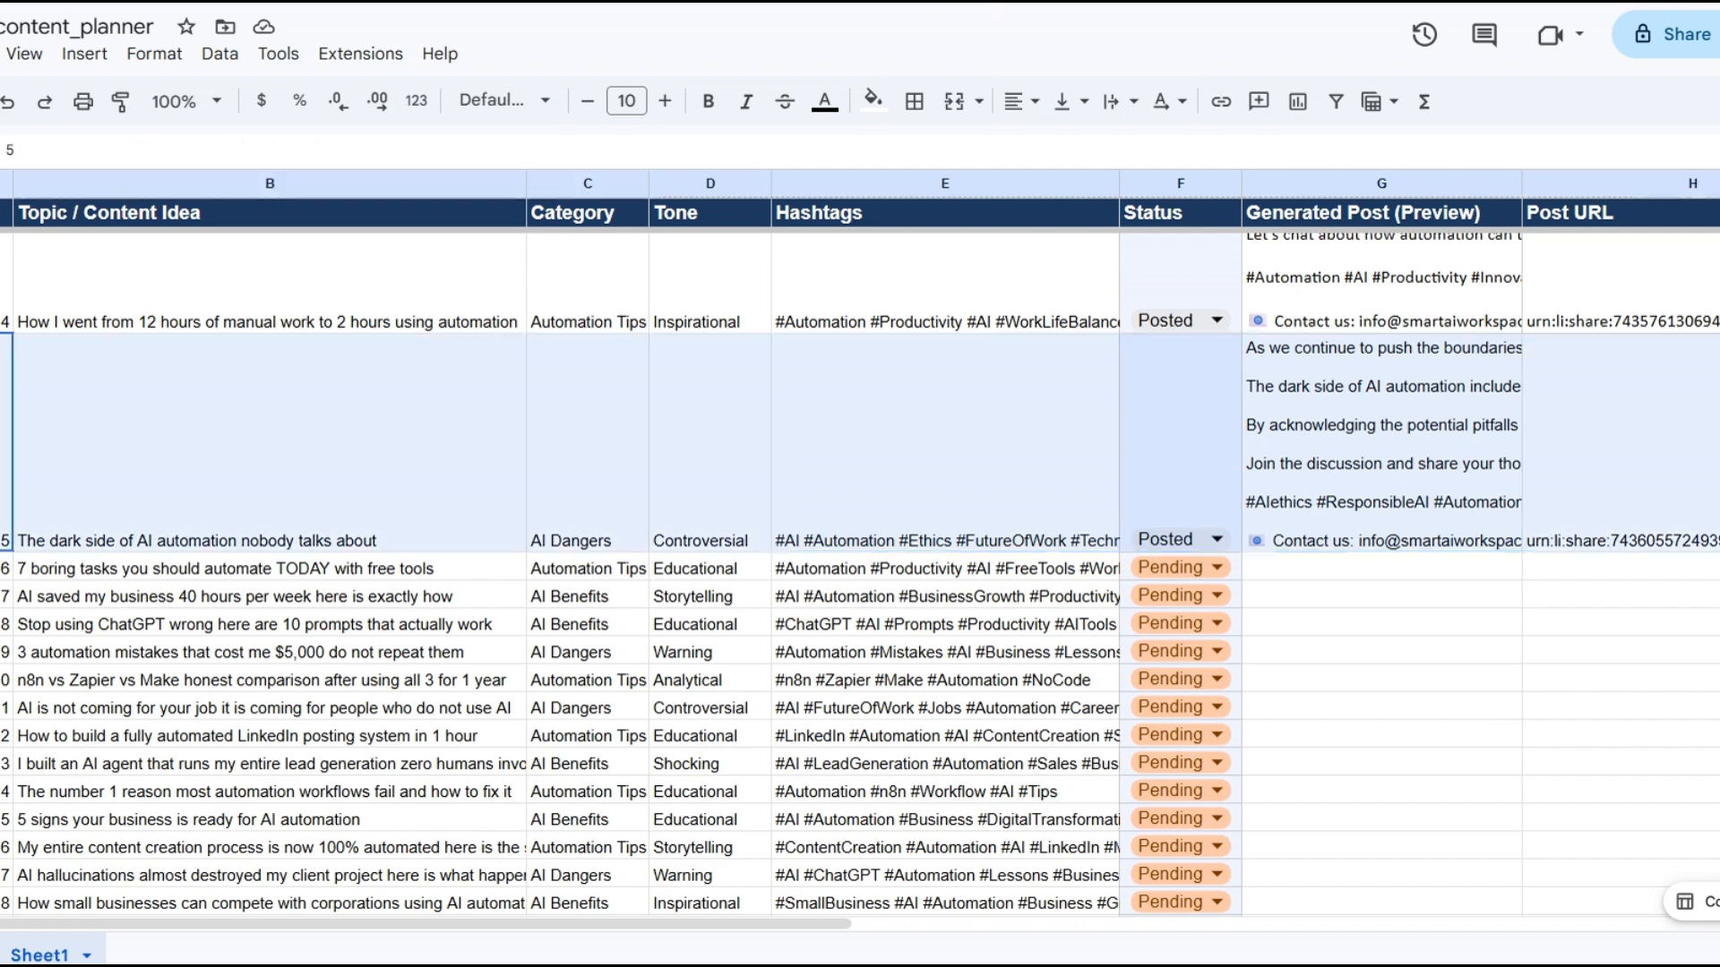
{"action": "left_click", "coordinate": [1444, 445]}
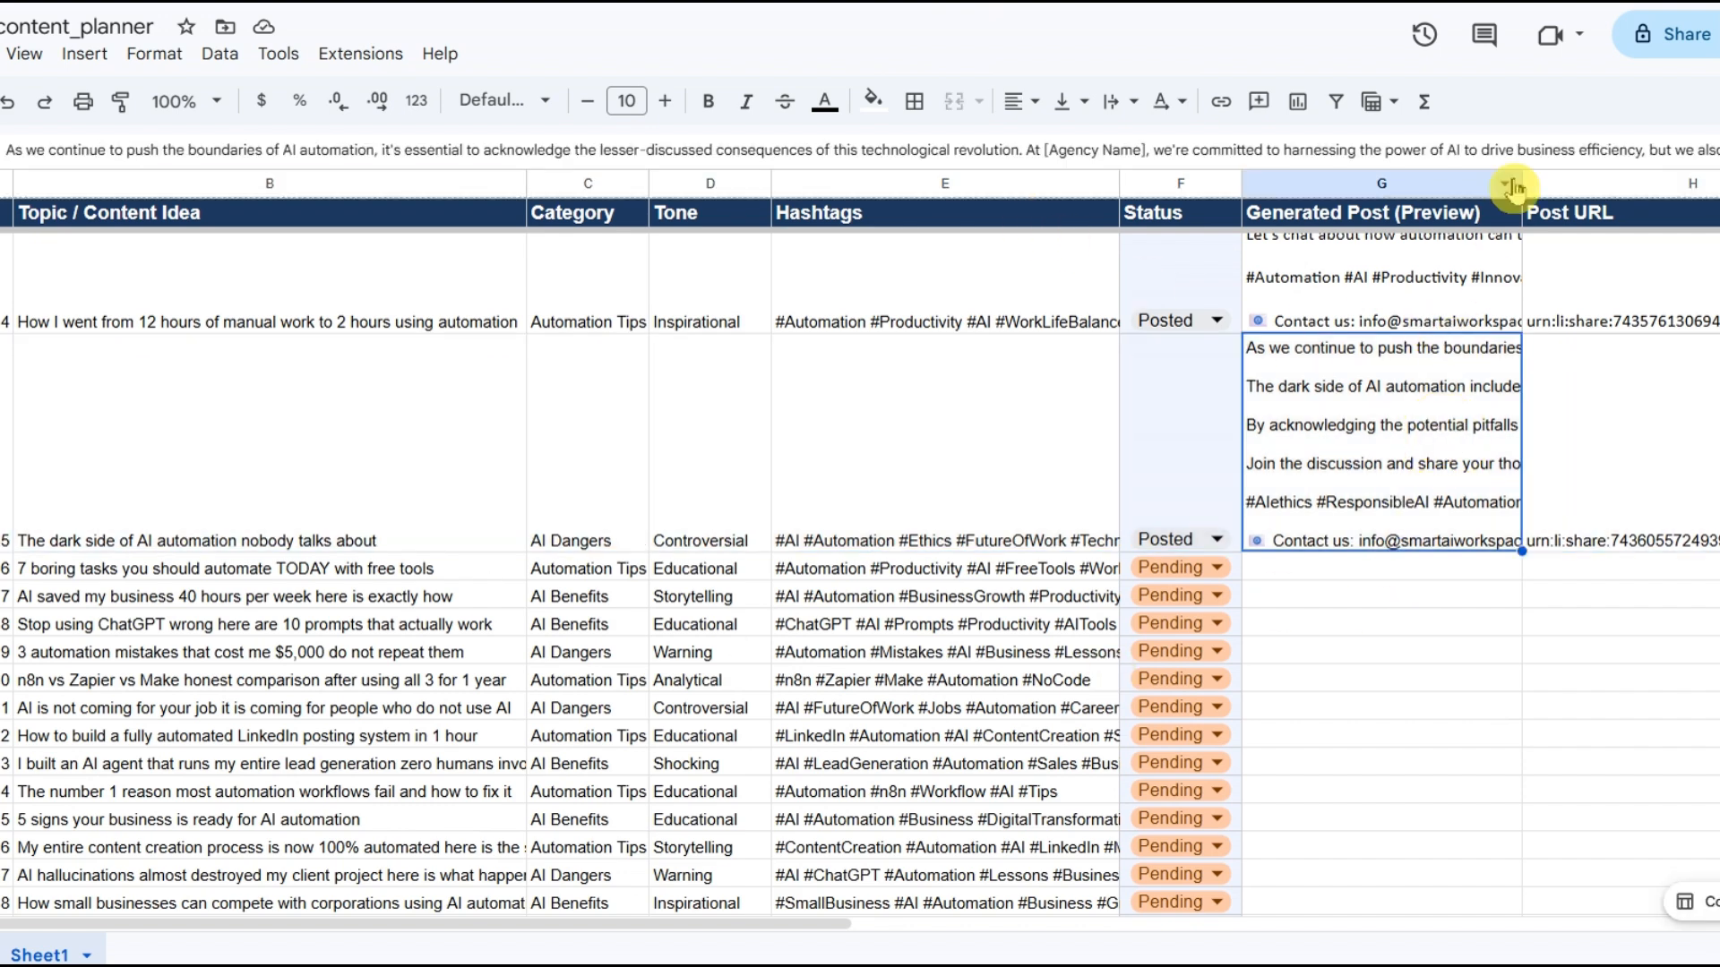
{"action": "left_click_drag", "start_coordinate": [1523, 181], "coordinate": [1715, 183]}
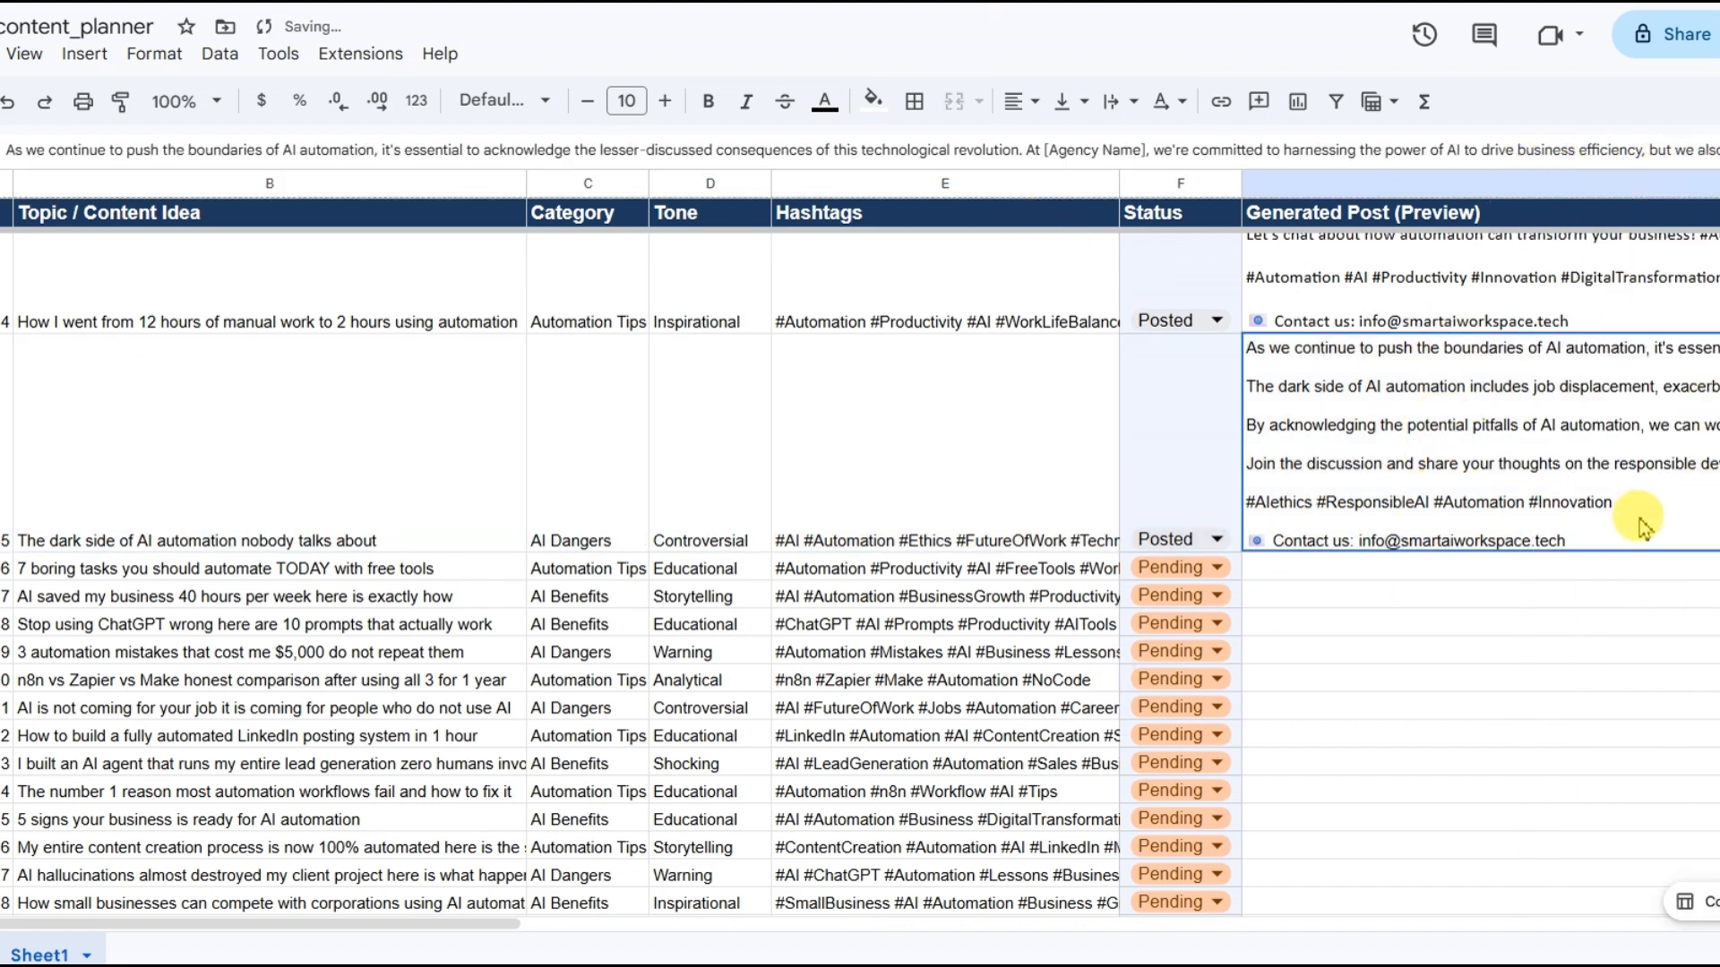
Read through row 5's full generated post and check its Post URL cell
{"action": "scroll", "coordinate": [1630, 511], "scroll_direction": "right", "scroll_amount": 15}
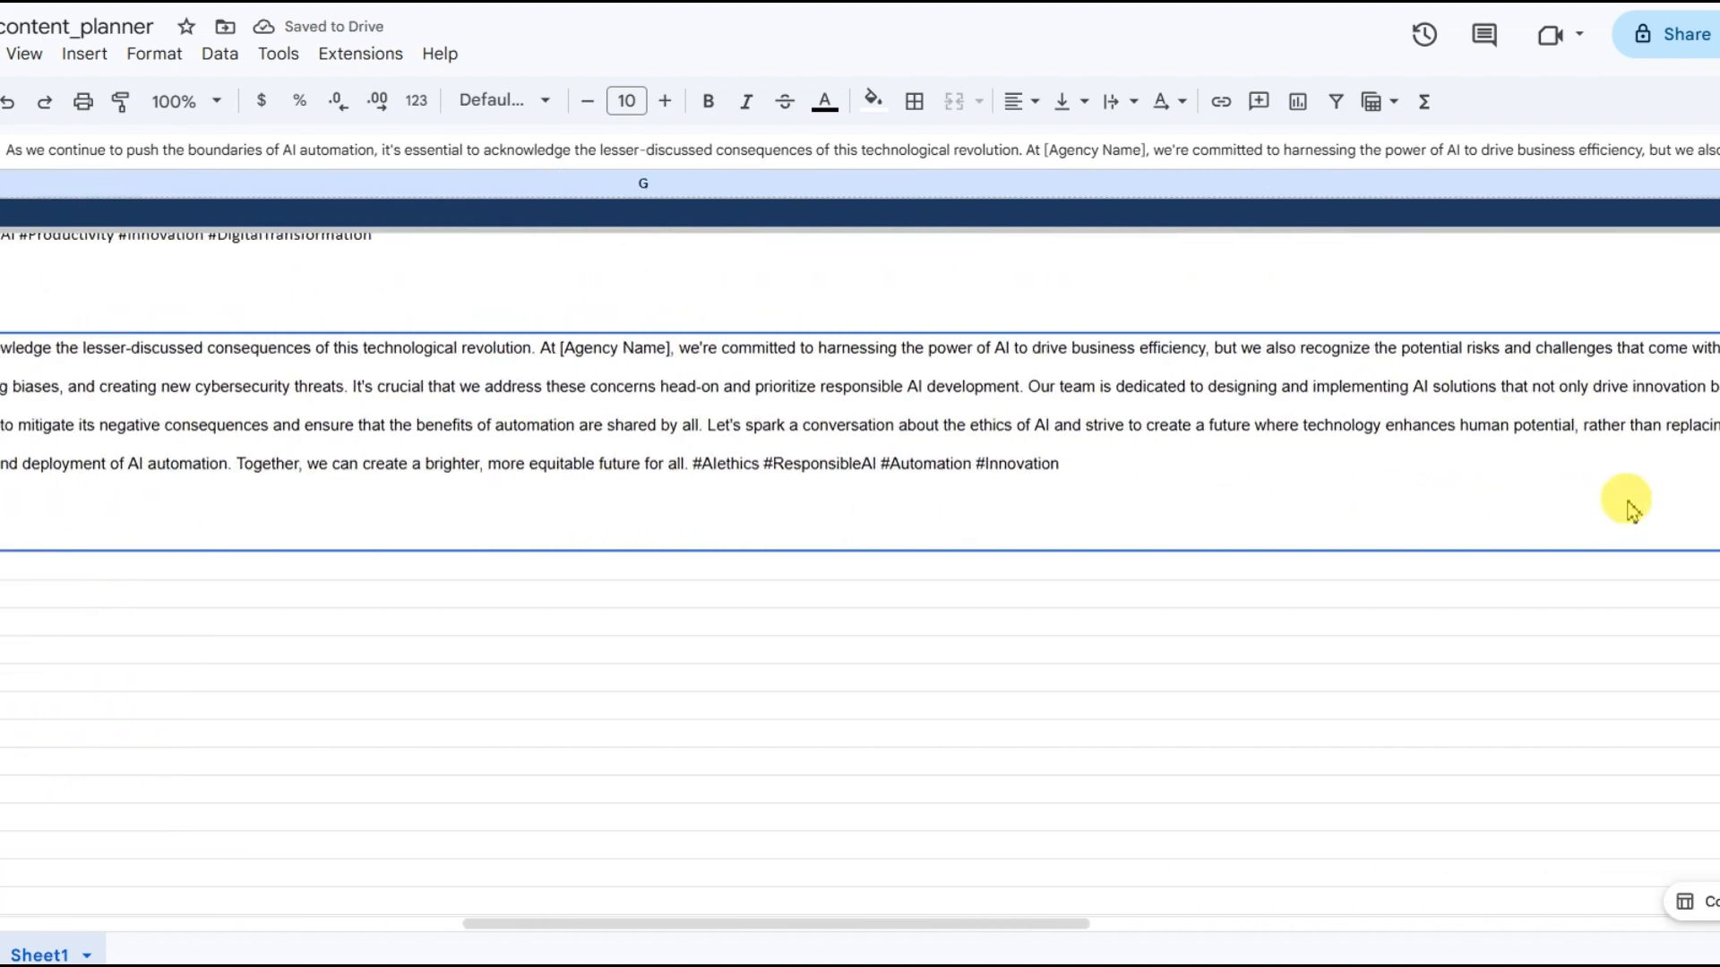
{"action": "right_click", "coordinate": [774, 483]}
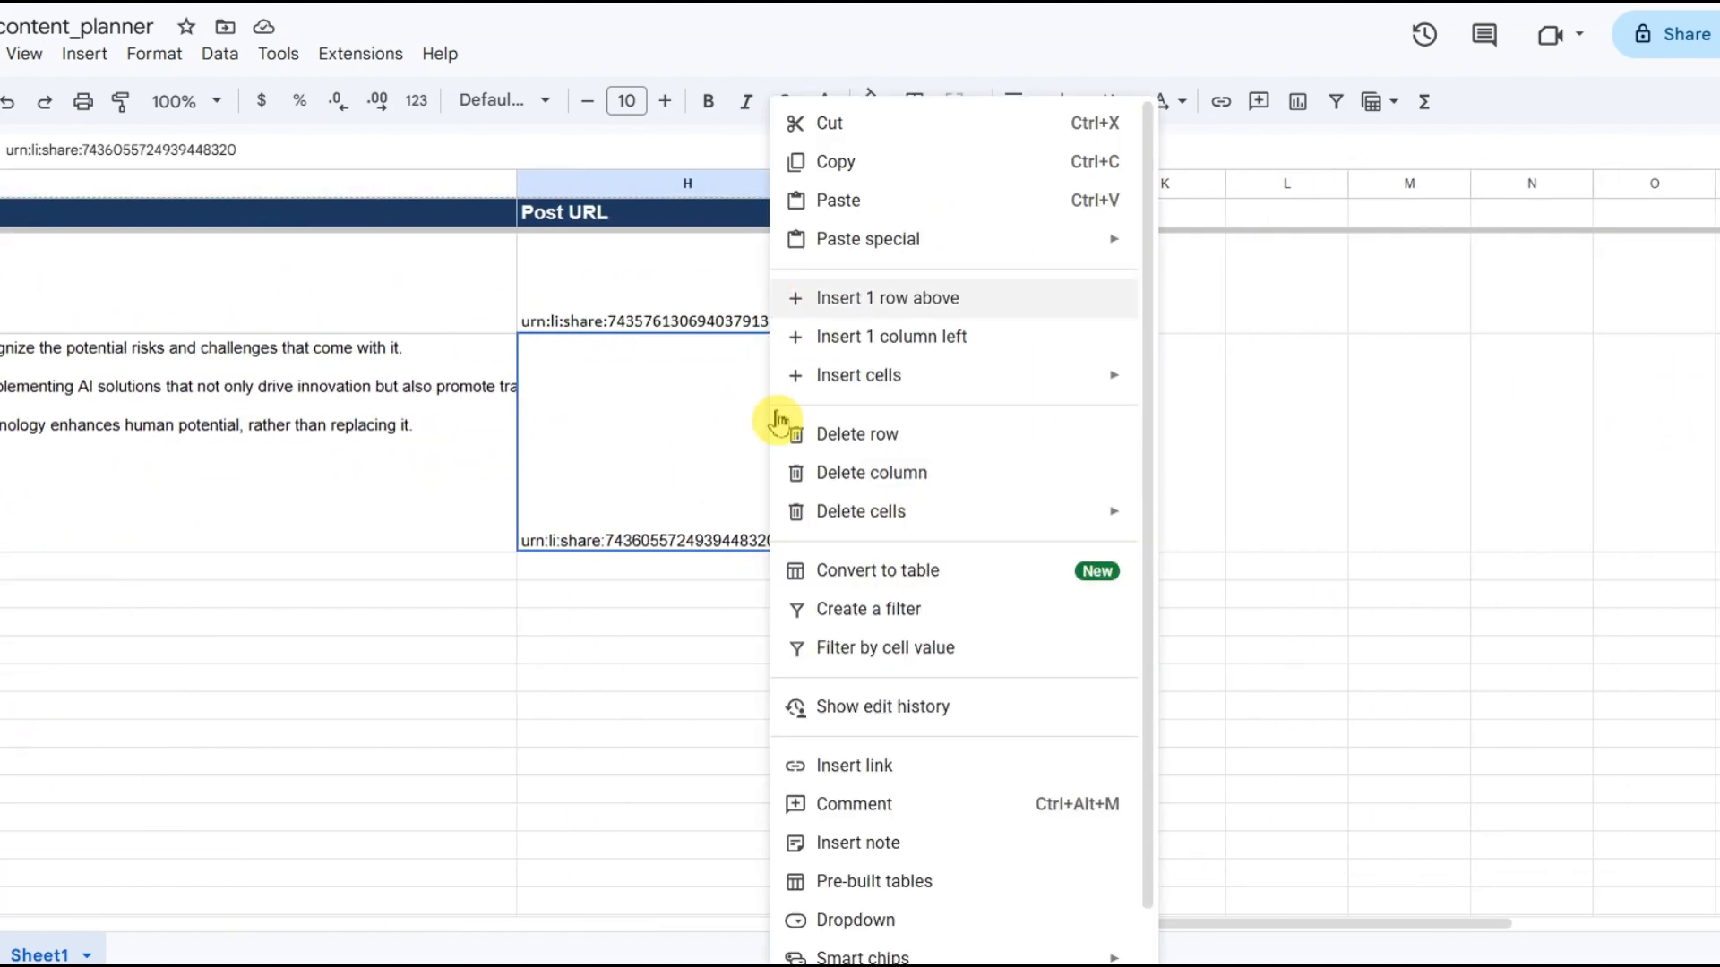
{"action": "left_click", "coordinate": [712, 535]}
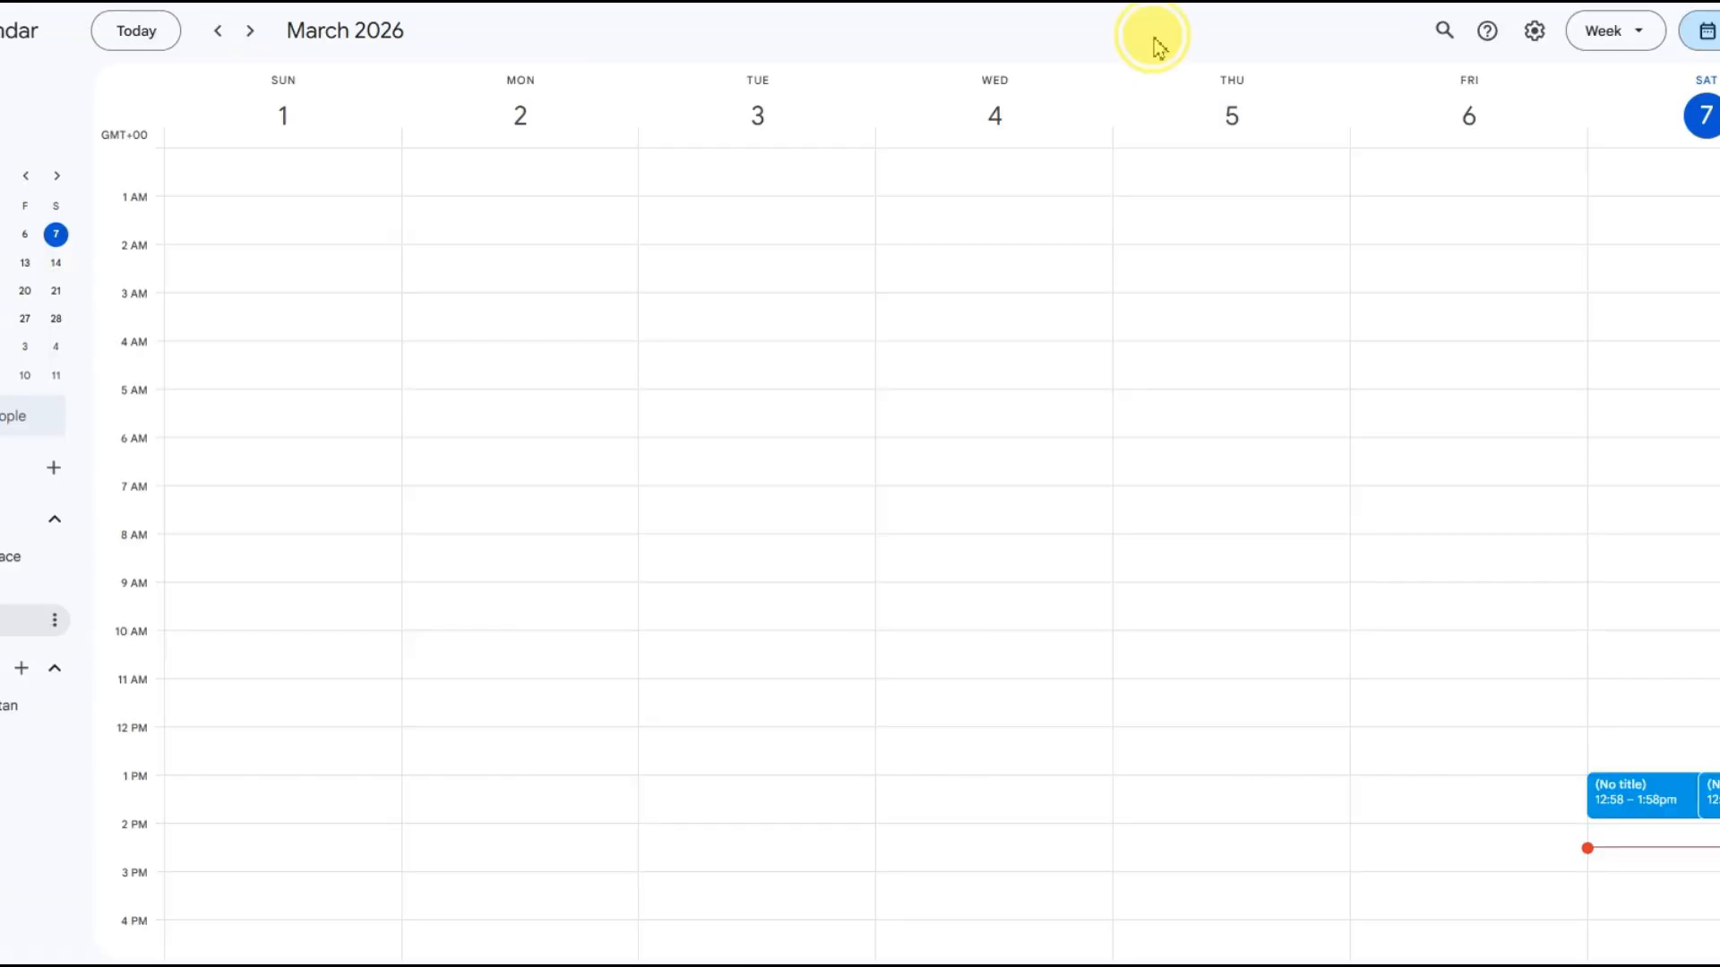
Open the owner's LinkedIn profile in the browser and view the posts in its Activity section
{"action": "key", "text": "ctrl+l"}
{"action": "type", "text": "linkedin"}
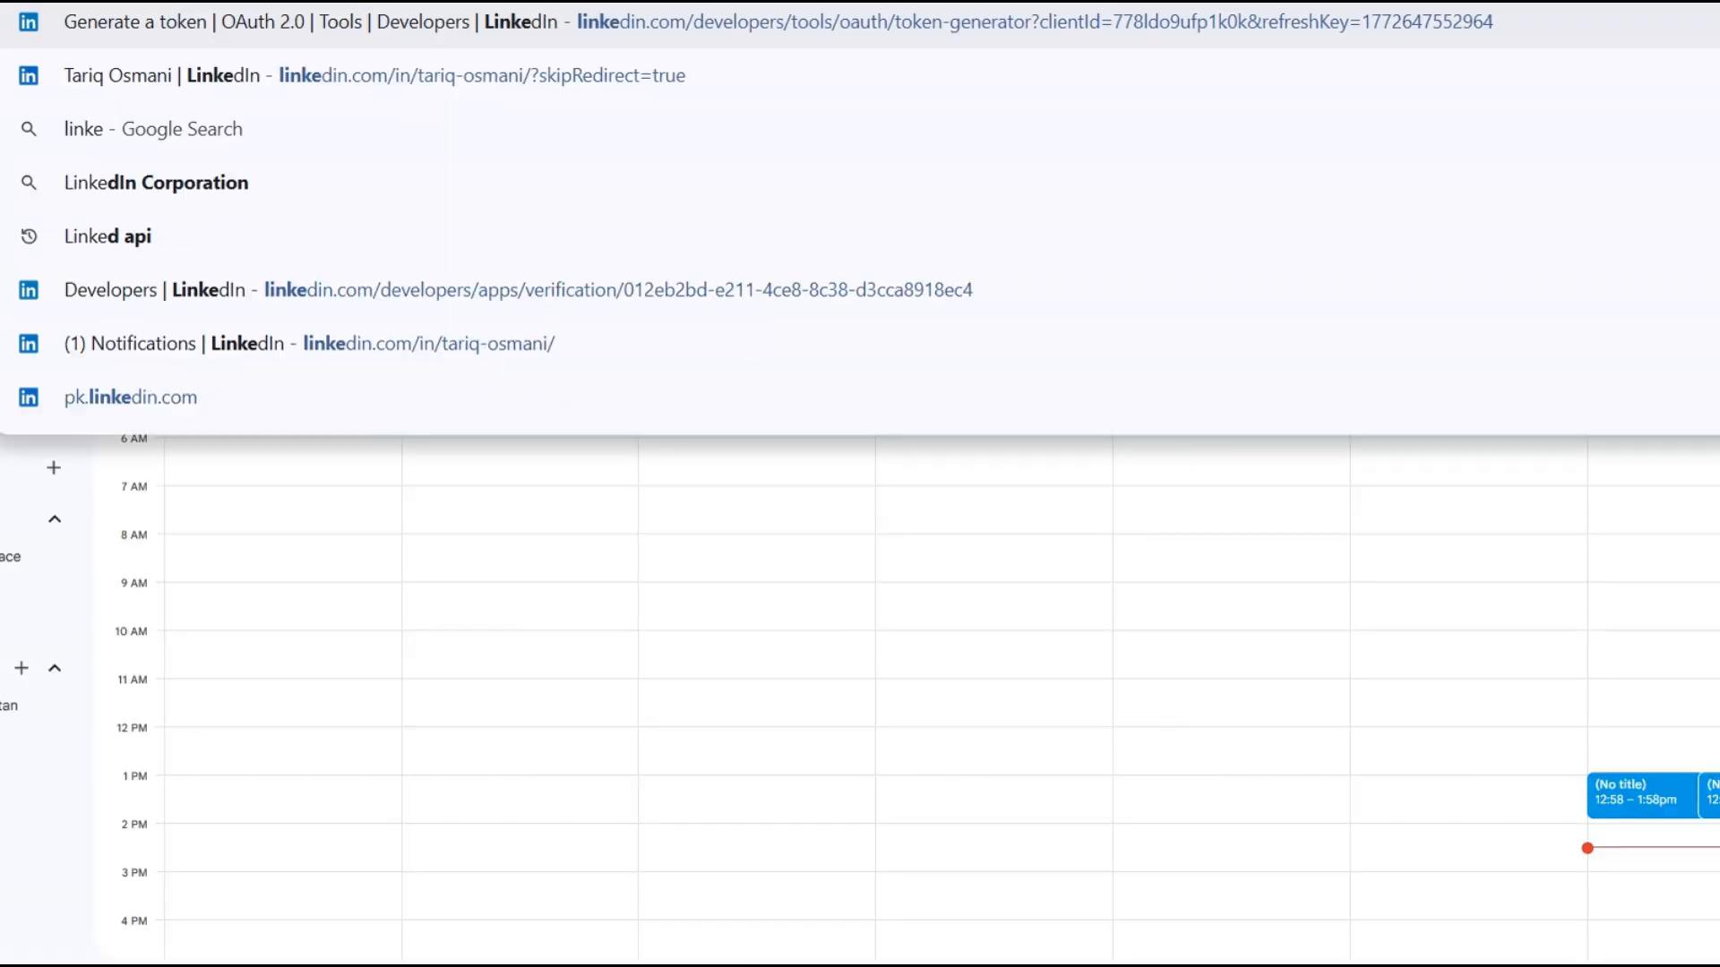
{"action": "key", "text": "Down"}
{"action": "key", "text": "Return"}
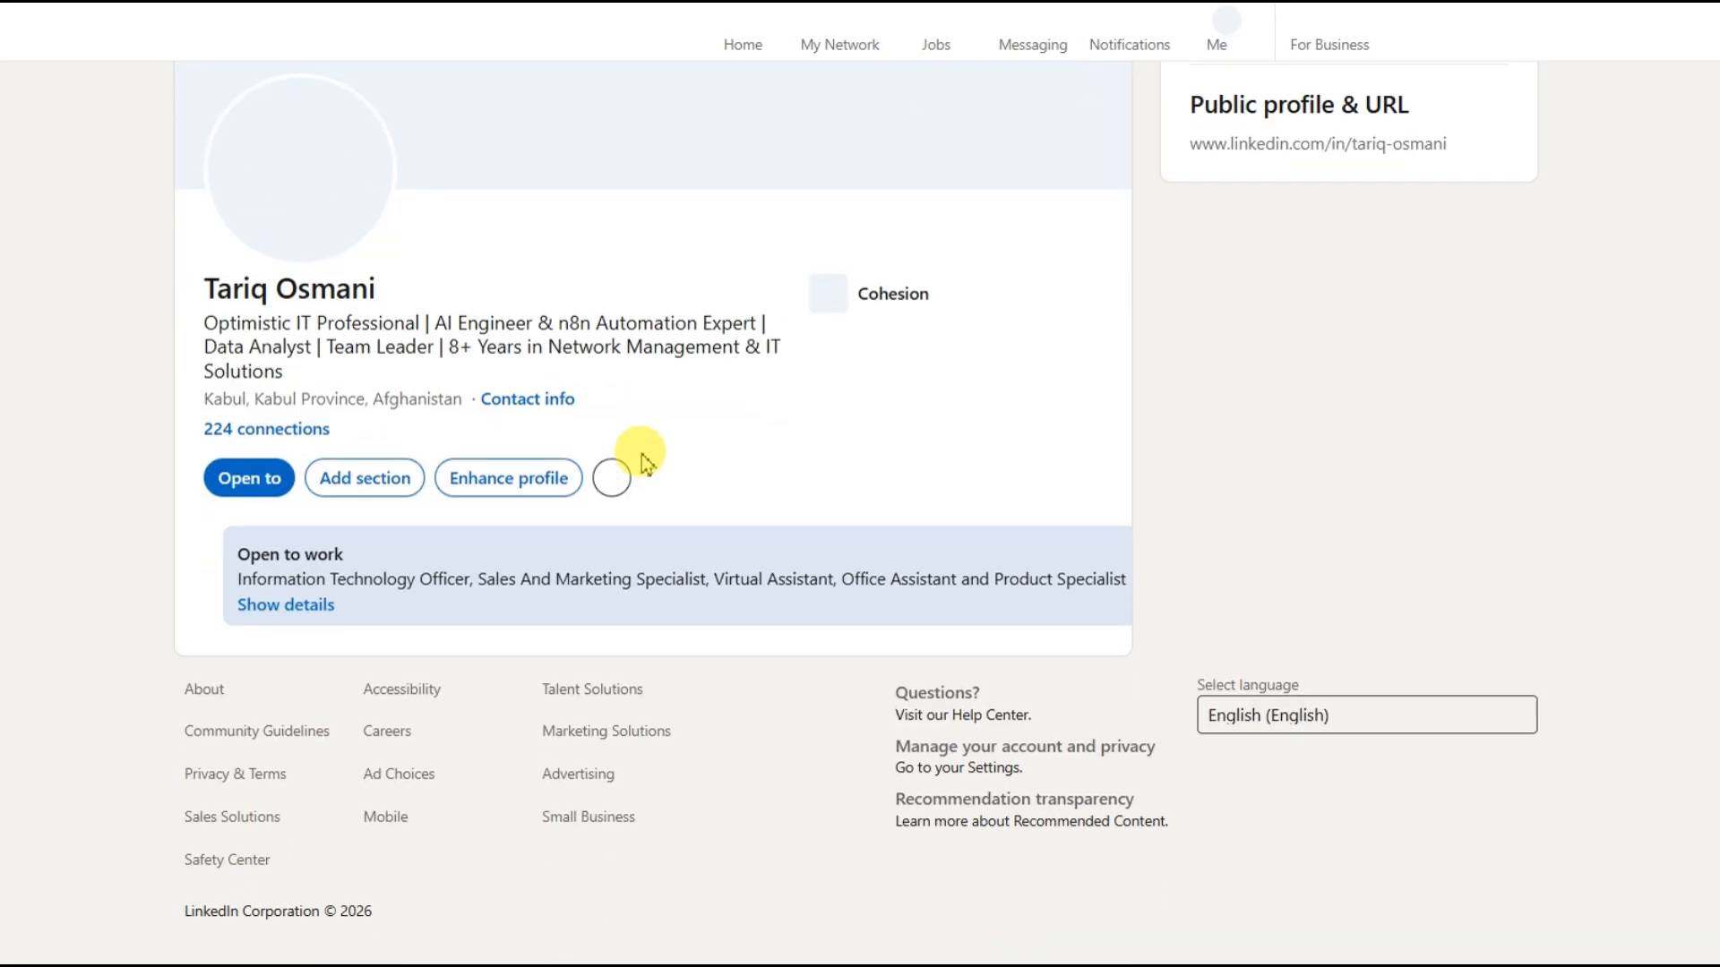
{"action": "scroll", "coordinate": [810, 542], "scroll_direction": "down", "scroll_amount": 6}
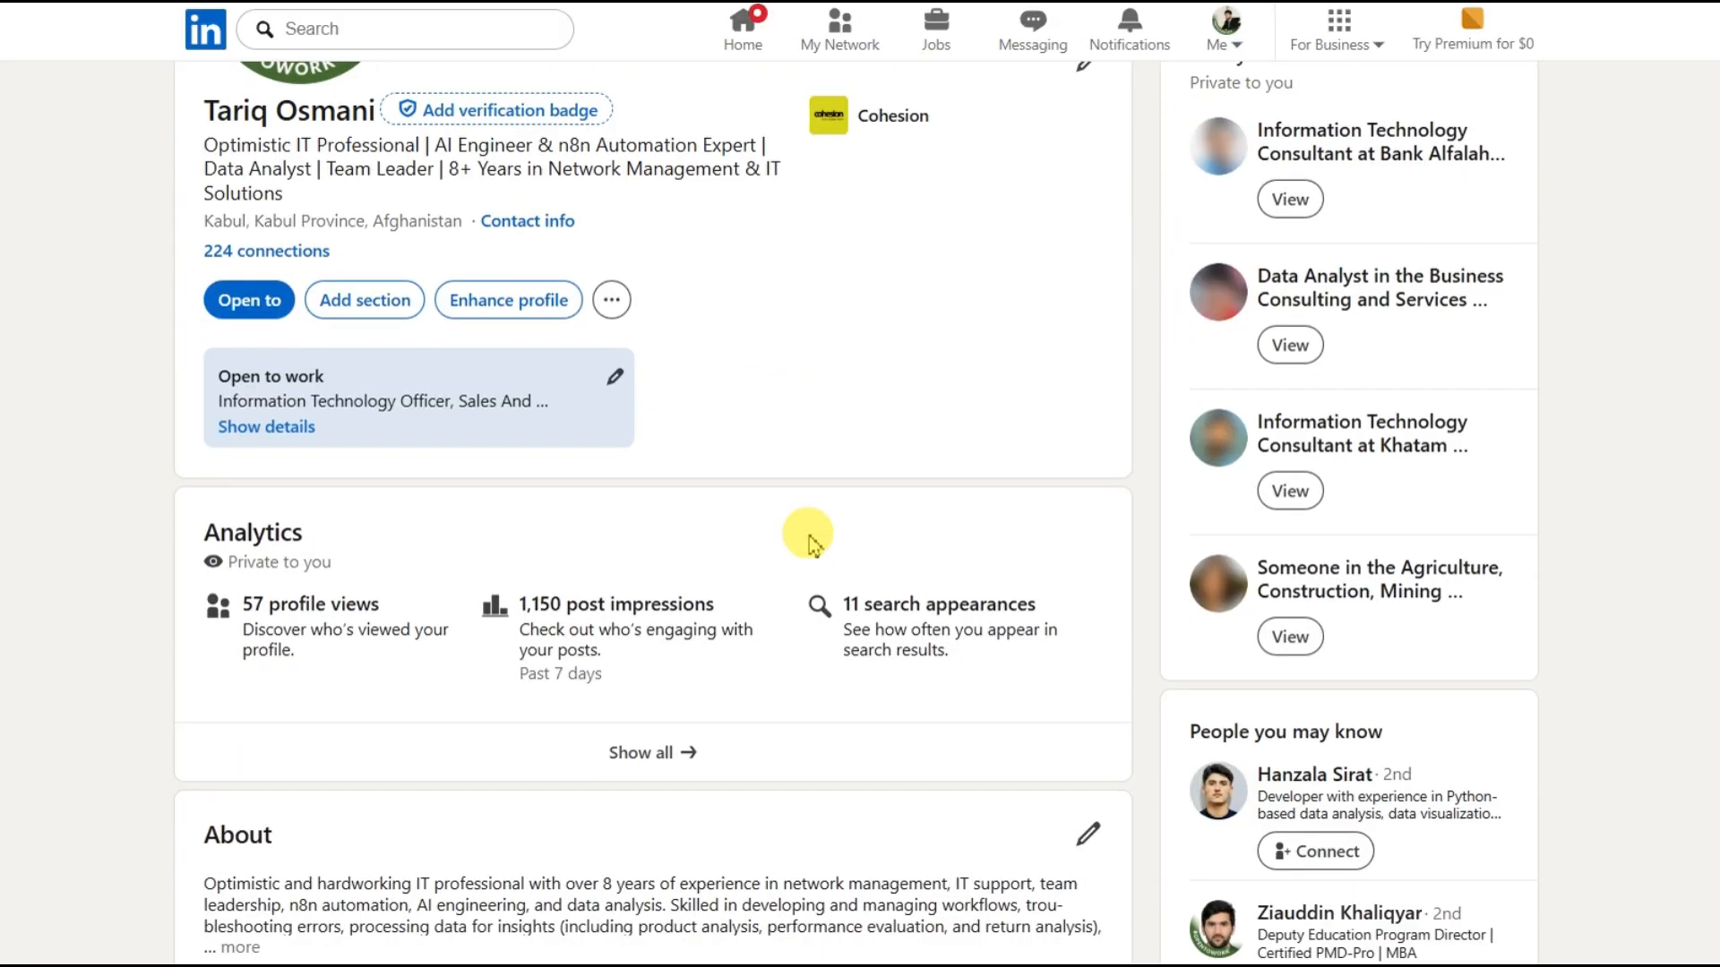
{"action": "scroll", "coordinate": [682, 562], "scroll_direction": "down", "scroll_amount": 6}
{"action": "scroll", "coordinate": [681, 564], "scroll_direction": "up", "scroll_amount": 3}
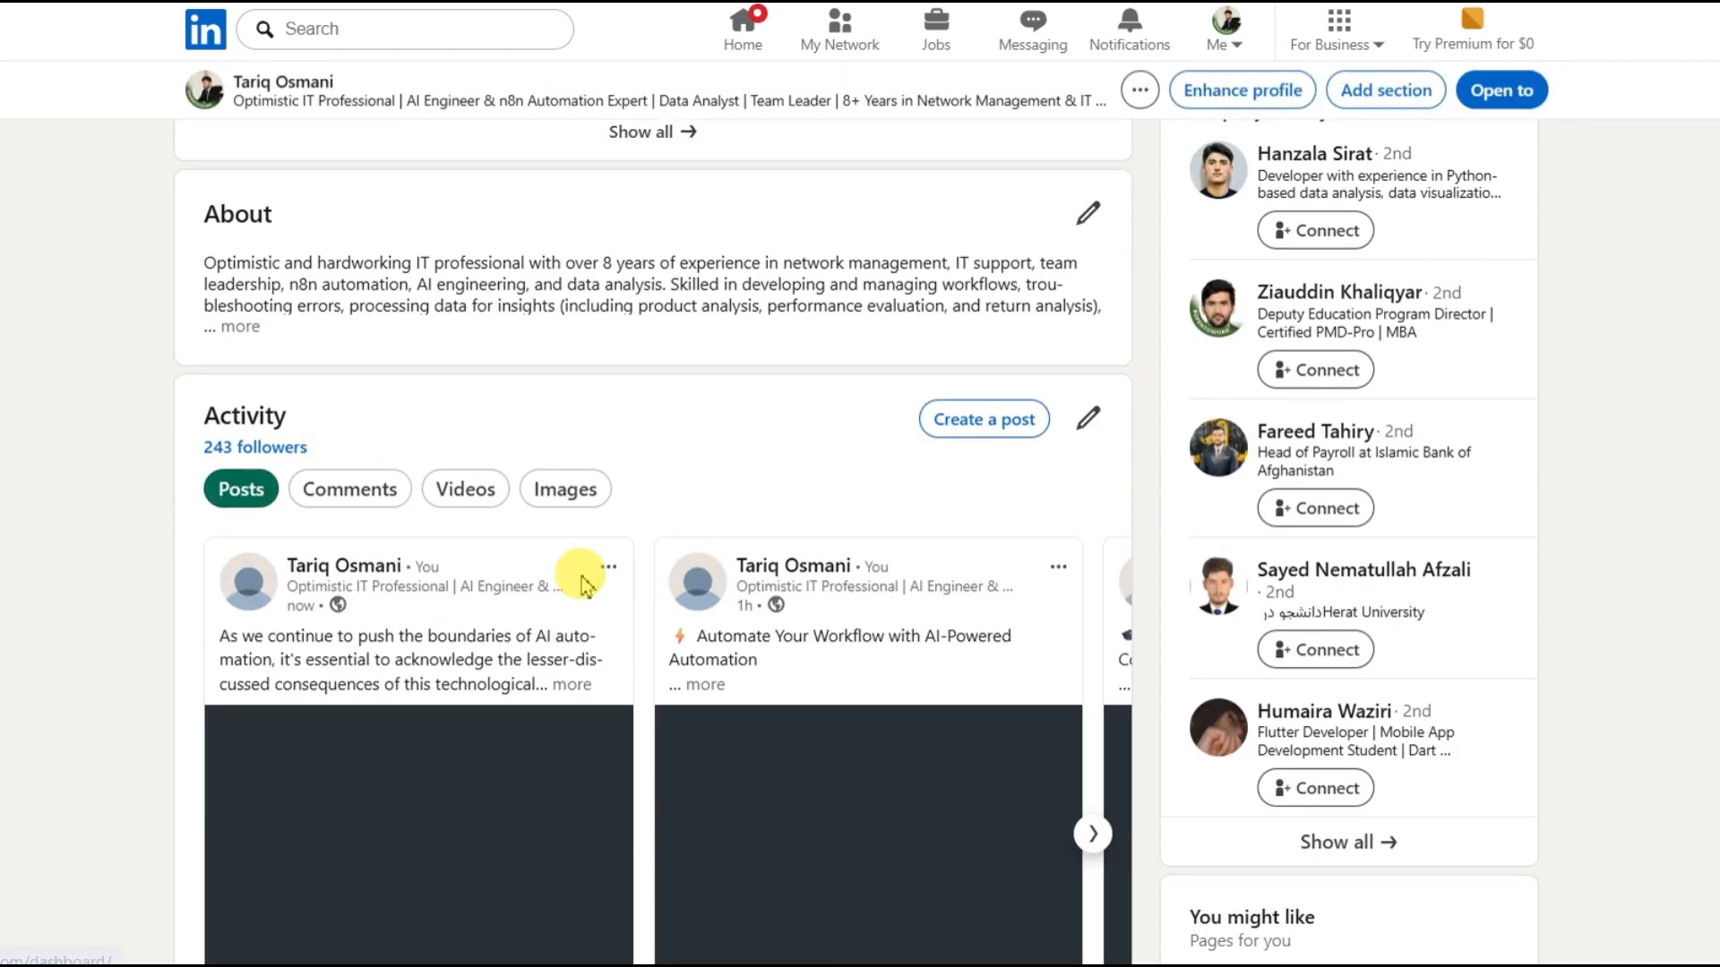
{"action": "scroll", "coordinate": [534, 618], "scroll_direction": "down", "scroll_amount": 2}
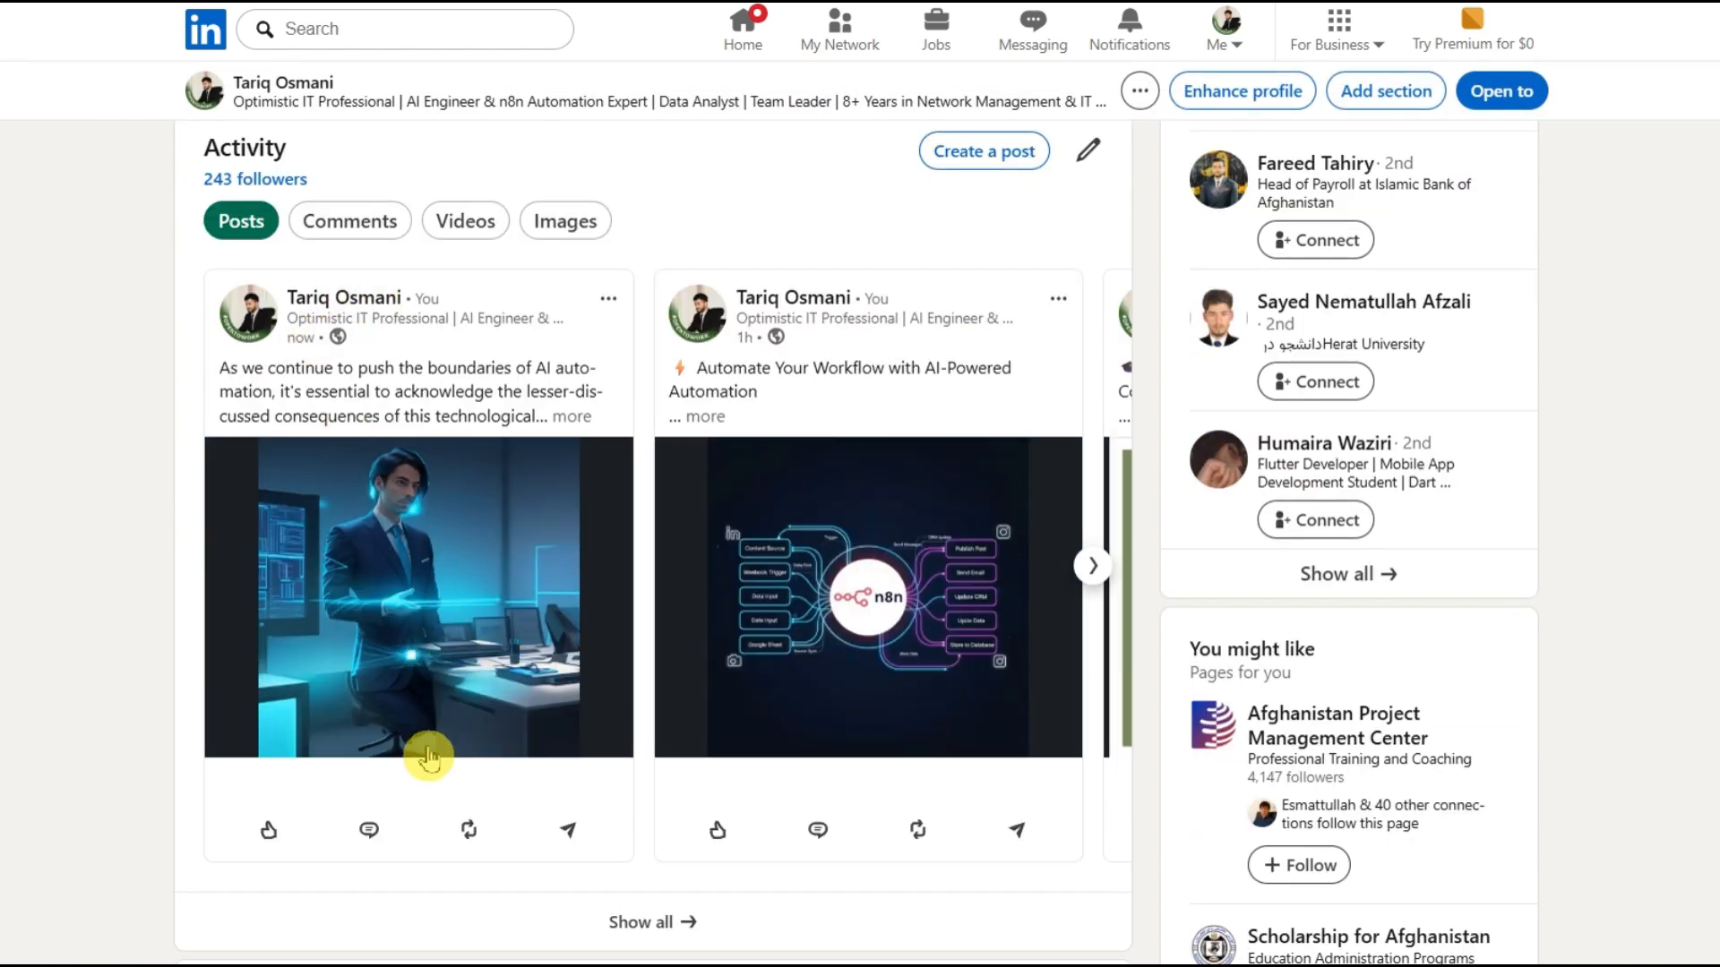
Open the newest LinkedIn post about the boundaries of AI automation and examine its text, image and publishing time
{"action": "left_click", "coordinate": [336, 330]}
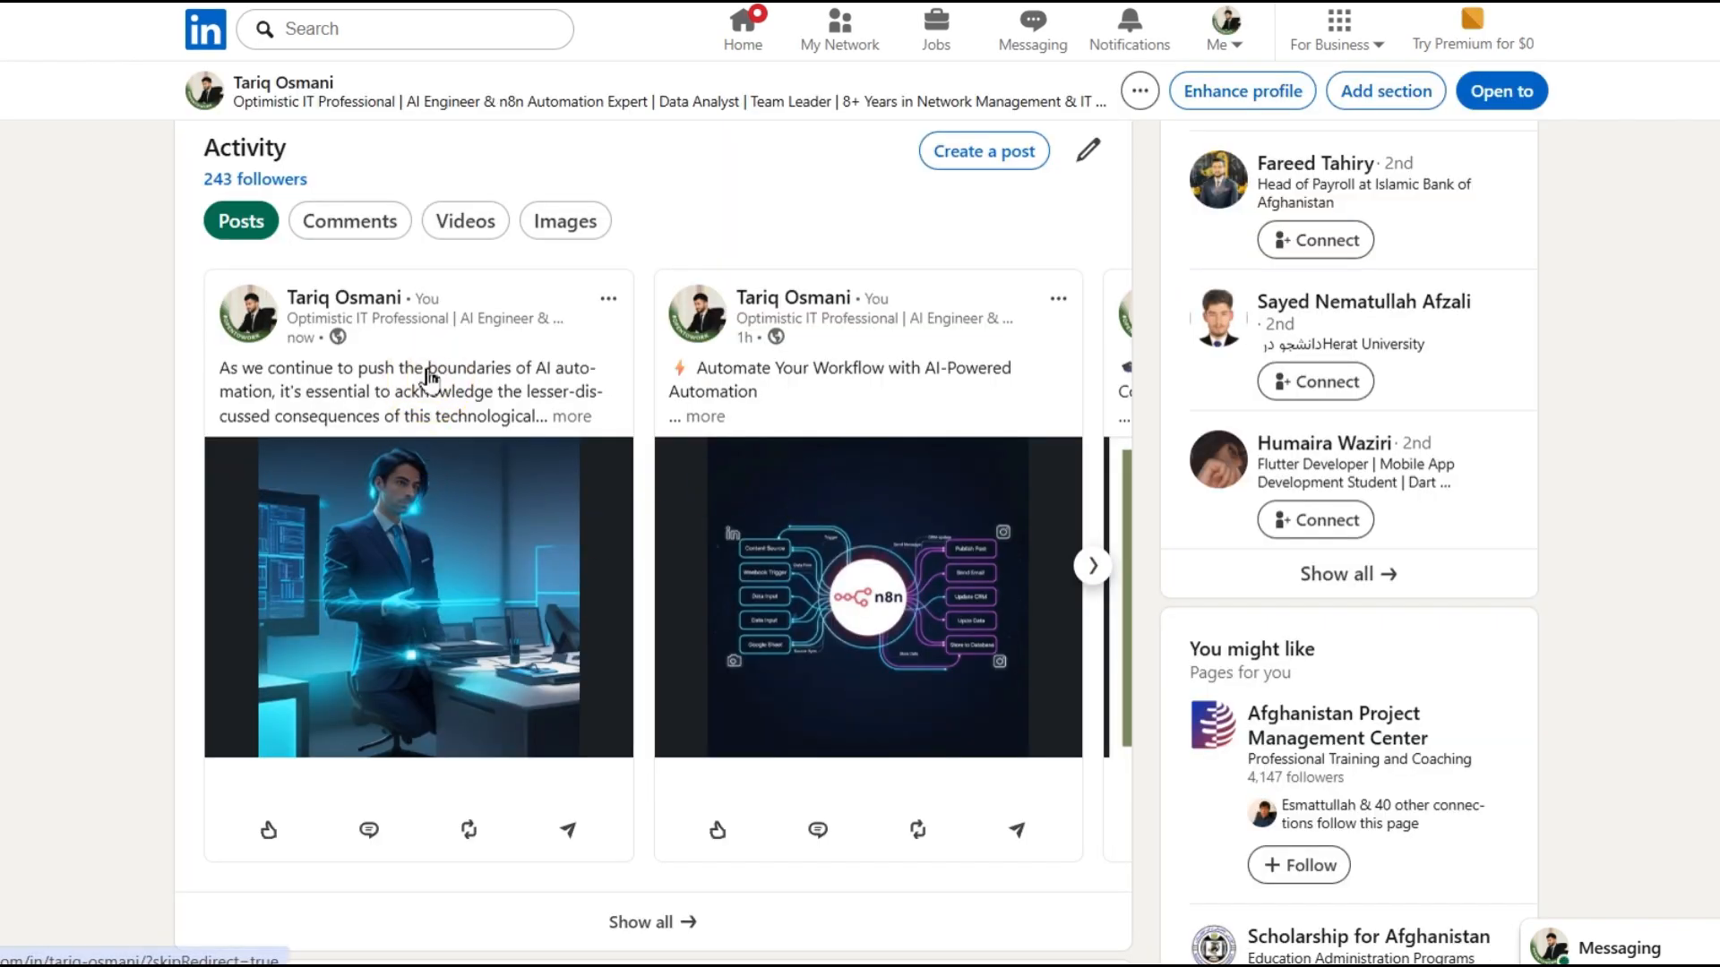
{"action": "left_click", "coordinate": [429, 376]}
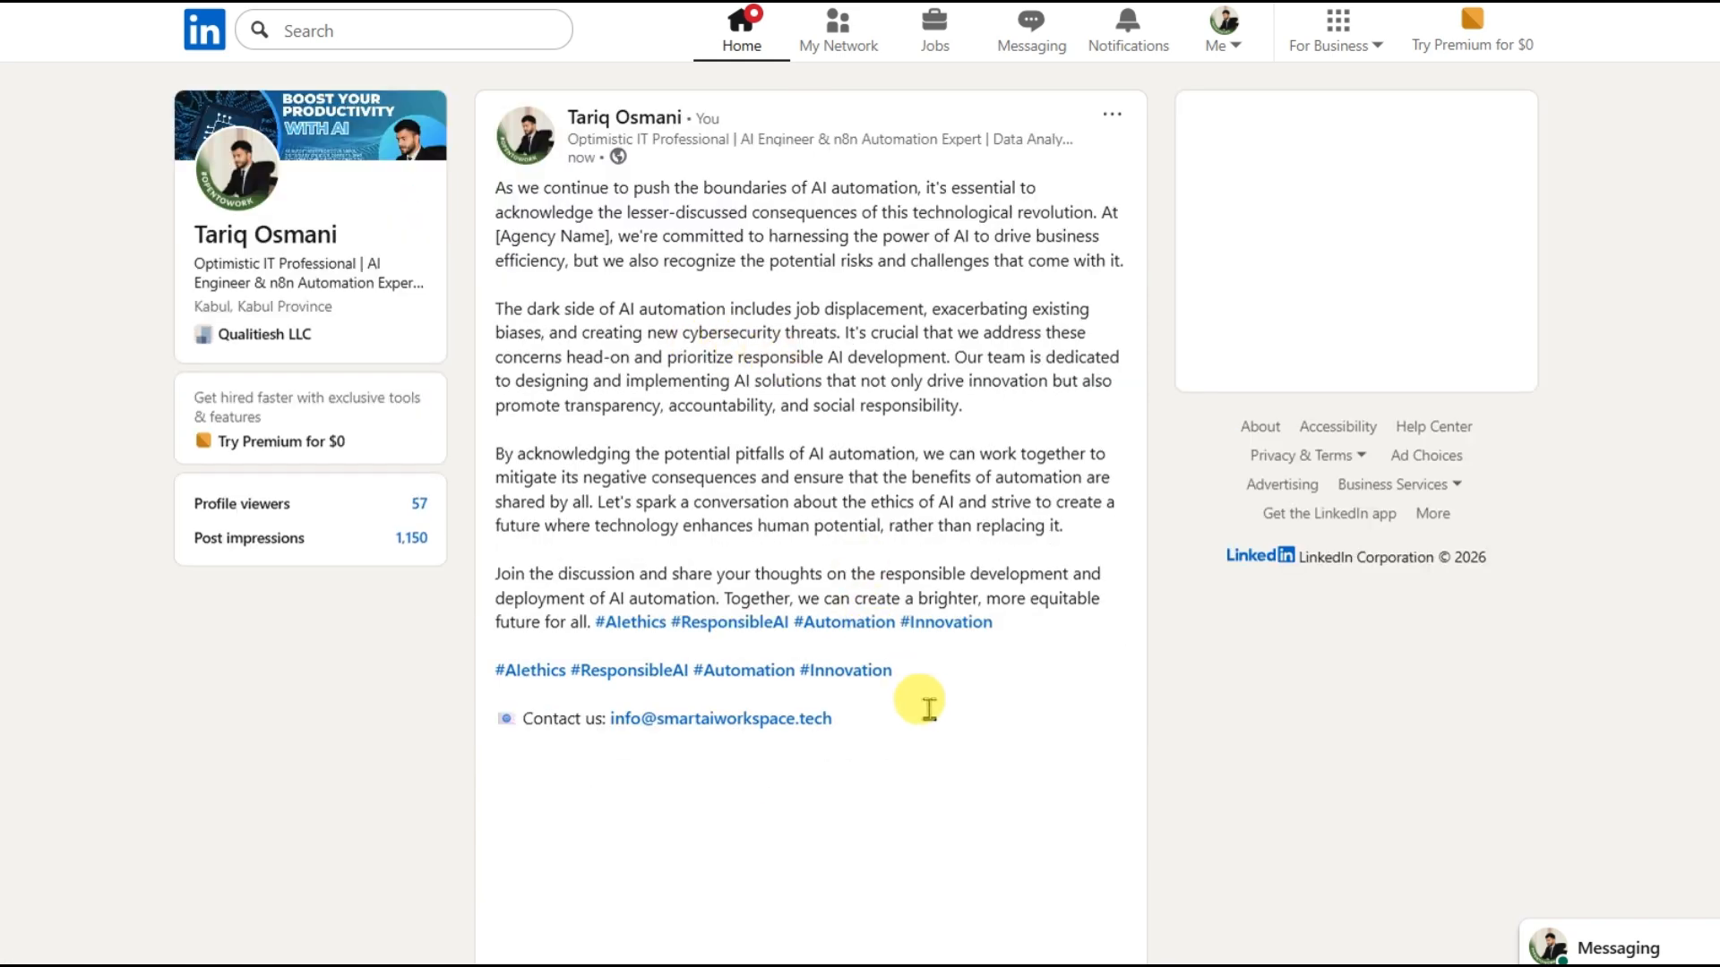
{"action": "left_click_drag", "start_coordinate": [950, 673], "coordinate": [493, 189]}
{"action": "scroll", "coordinate": [701, 566], "scroll_direction": "down", "scroll_amount": 7}
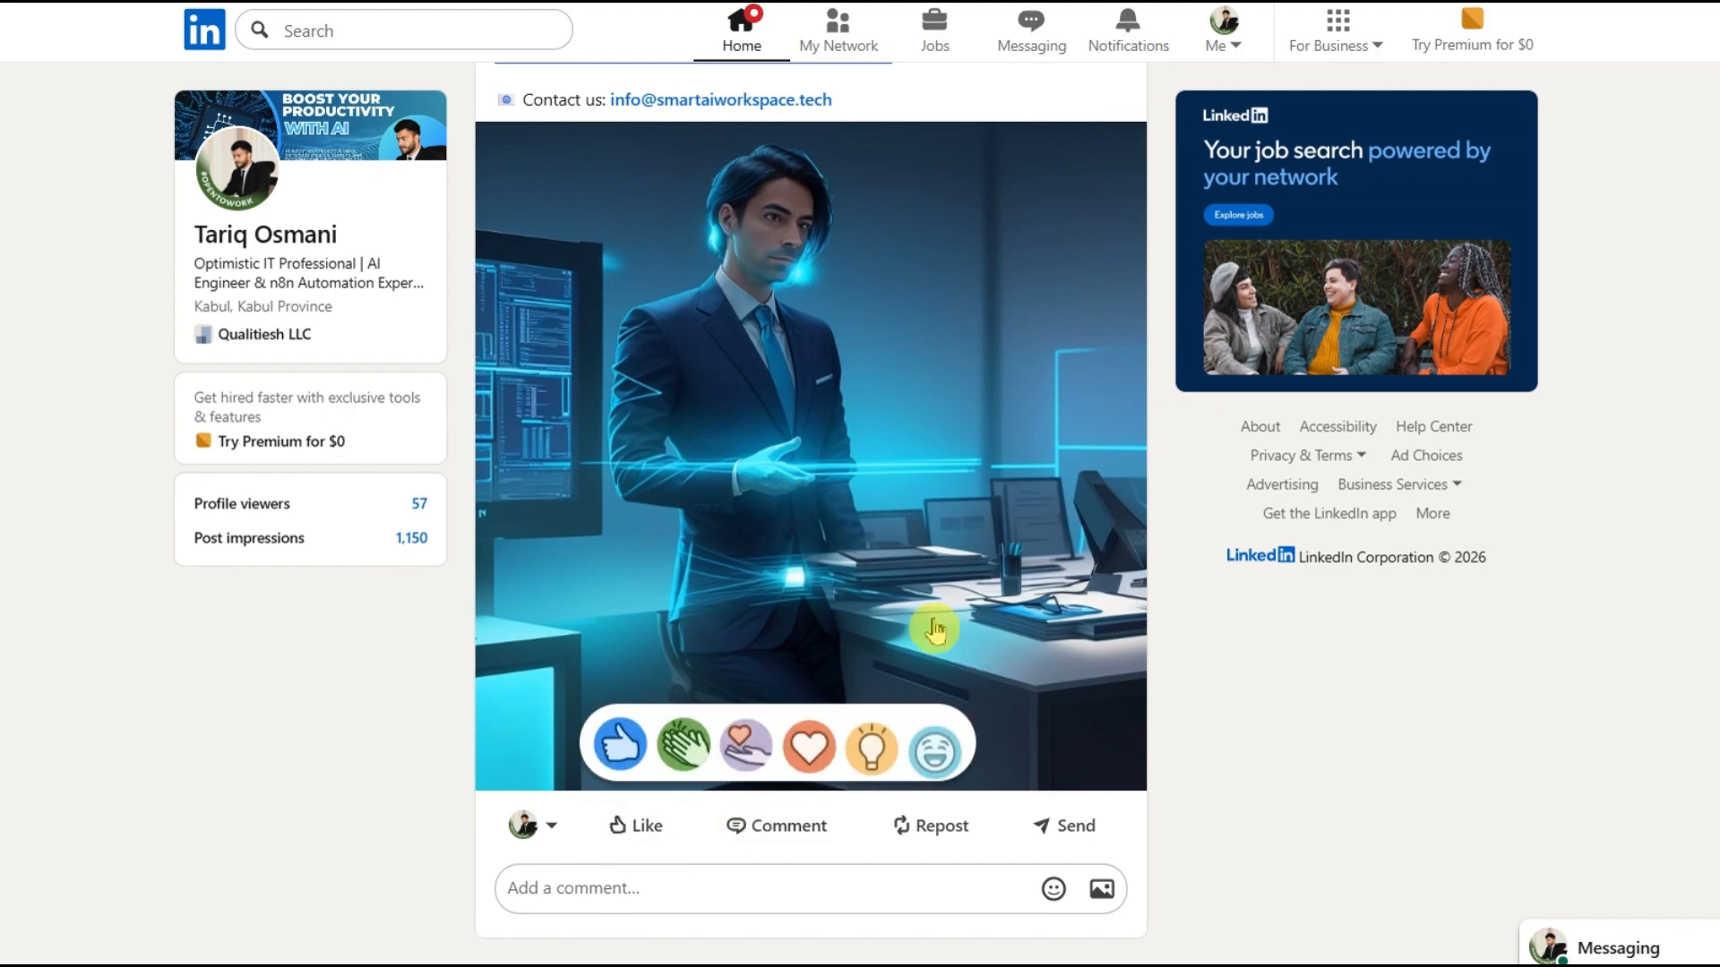
{"action": "scroll", "coordinate": [927, 622], "scroll_direction": "up", "scroll_amount": 6}
{"action": "left_click_drag", "start_coordinate": [568, 158], "coordinate": [620, 159]}
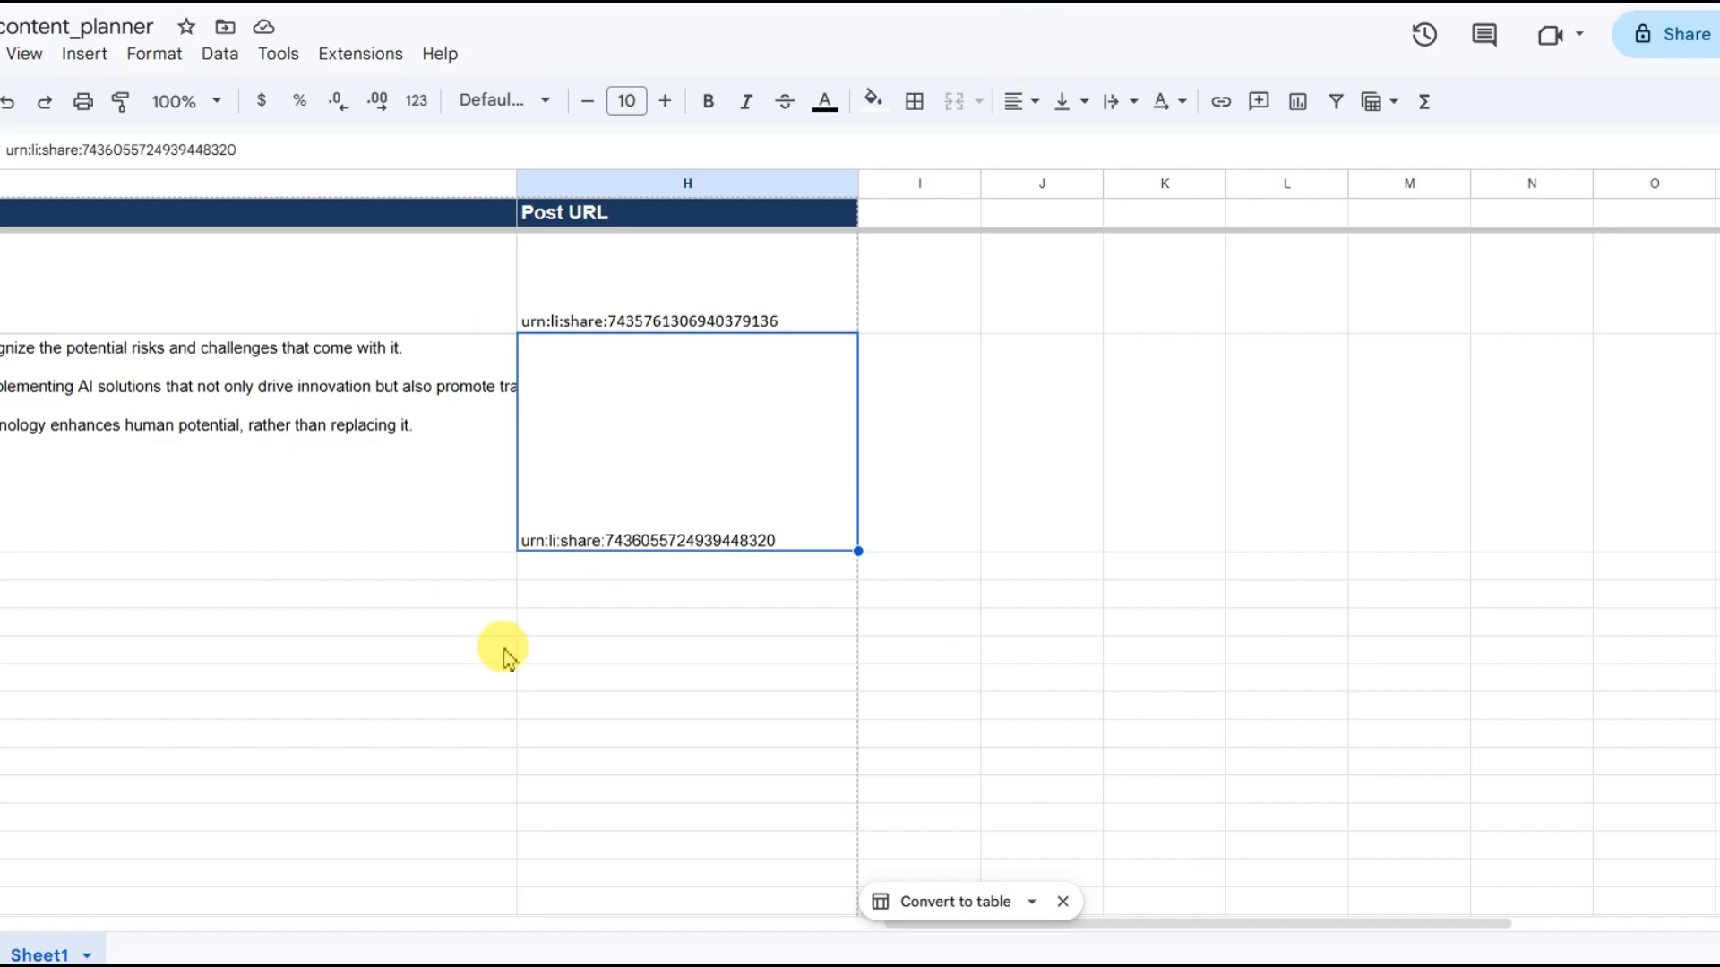
Return to the content planner sheet and review the topics, categories, tones and hashtags from row 6 onward
{"action": "scroll", "coordinate": [504, 659], "scroll_direction": "left", "scroll_amount": 15}
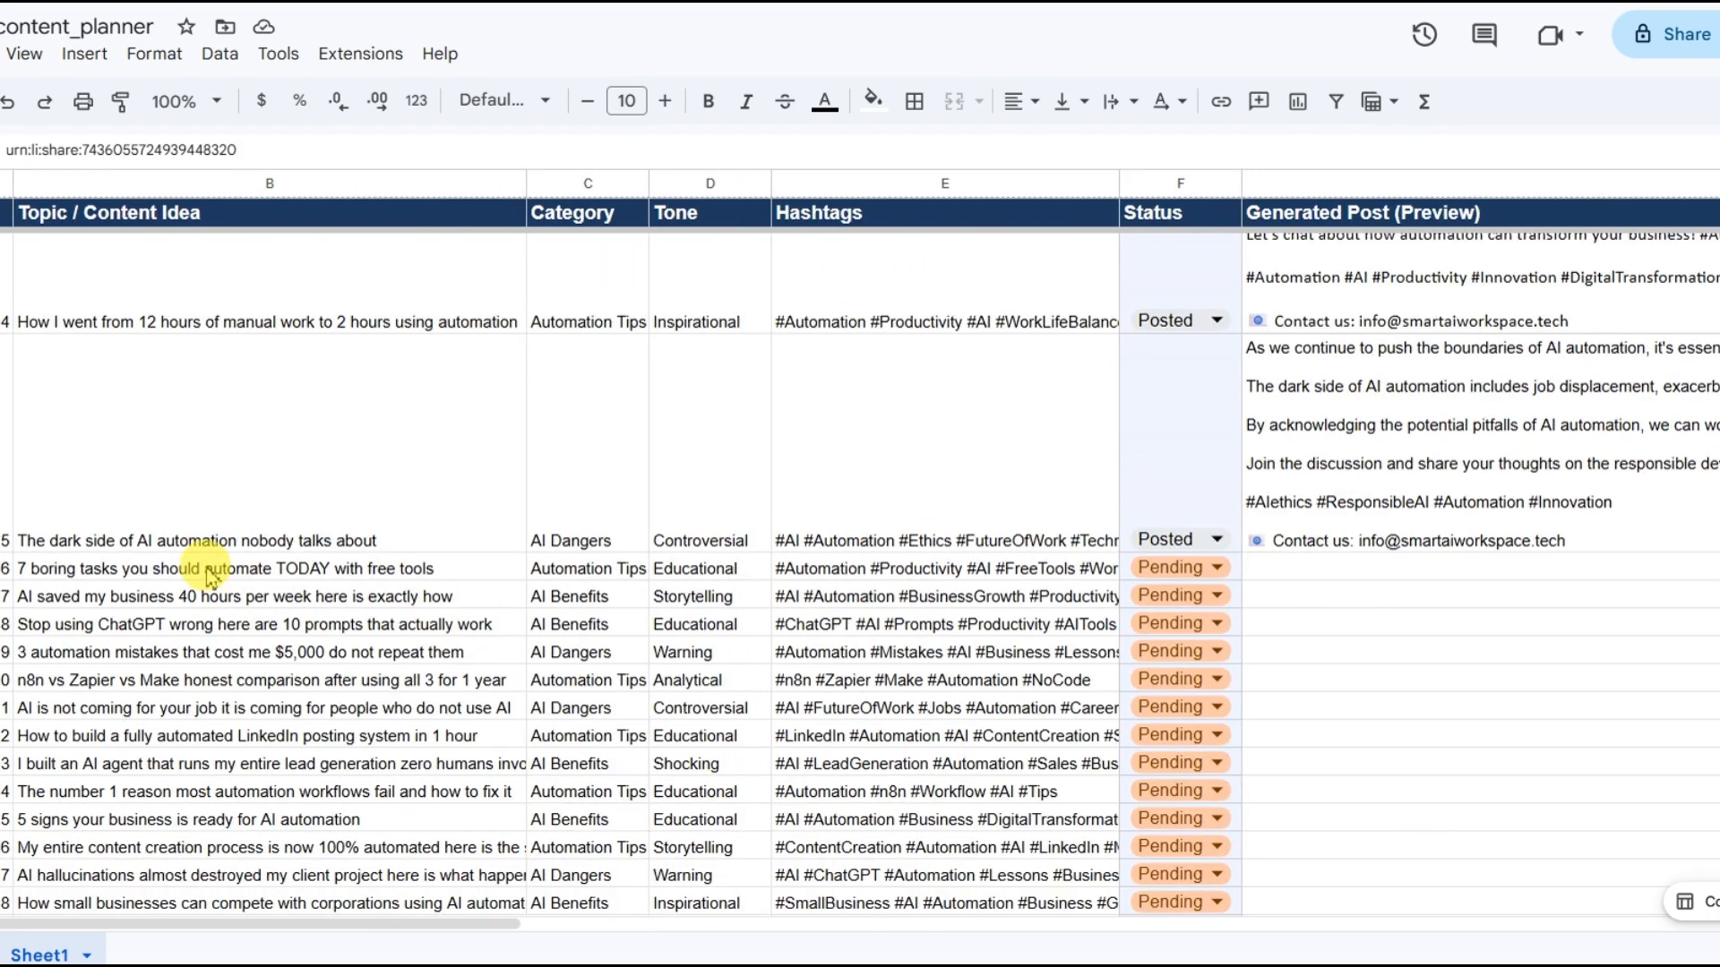
{"action": "left_click_drag", "start_coordinate": [212, 574], "coordinate": [940, 757]}
{"action": "scroll", "coordinate": [960, 714], "scroll_direction": "up", "scroll_amount": 4}
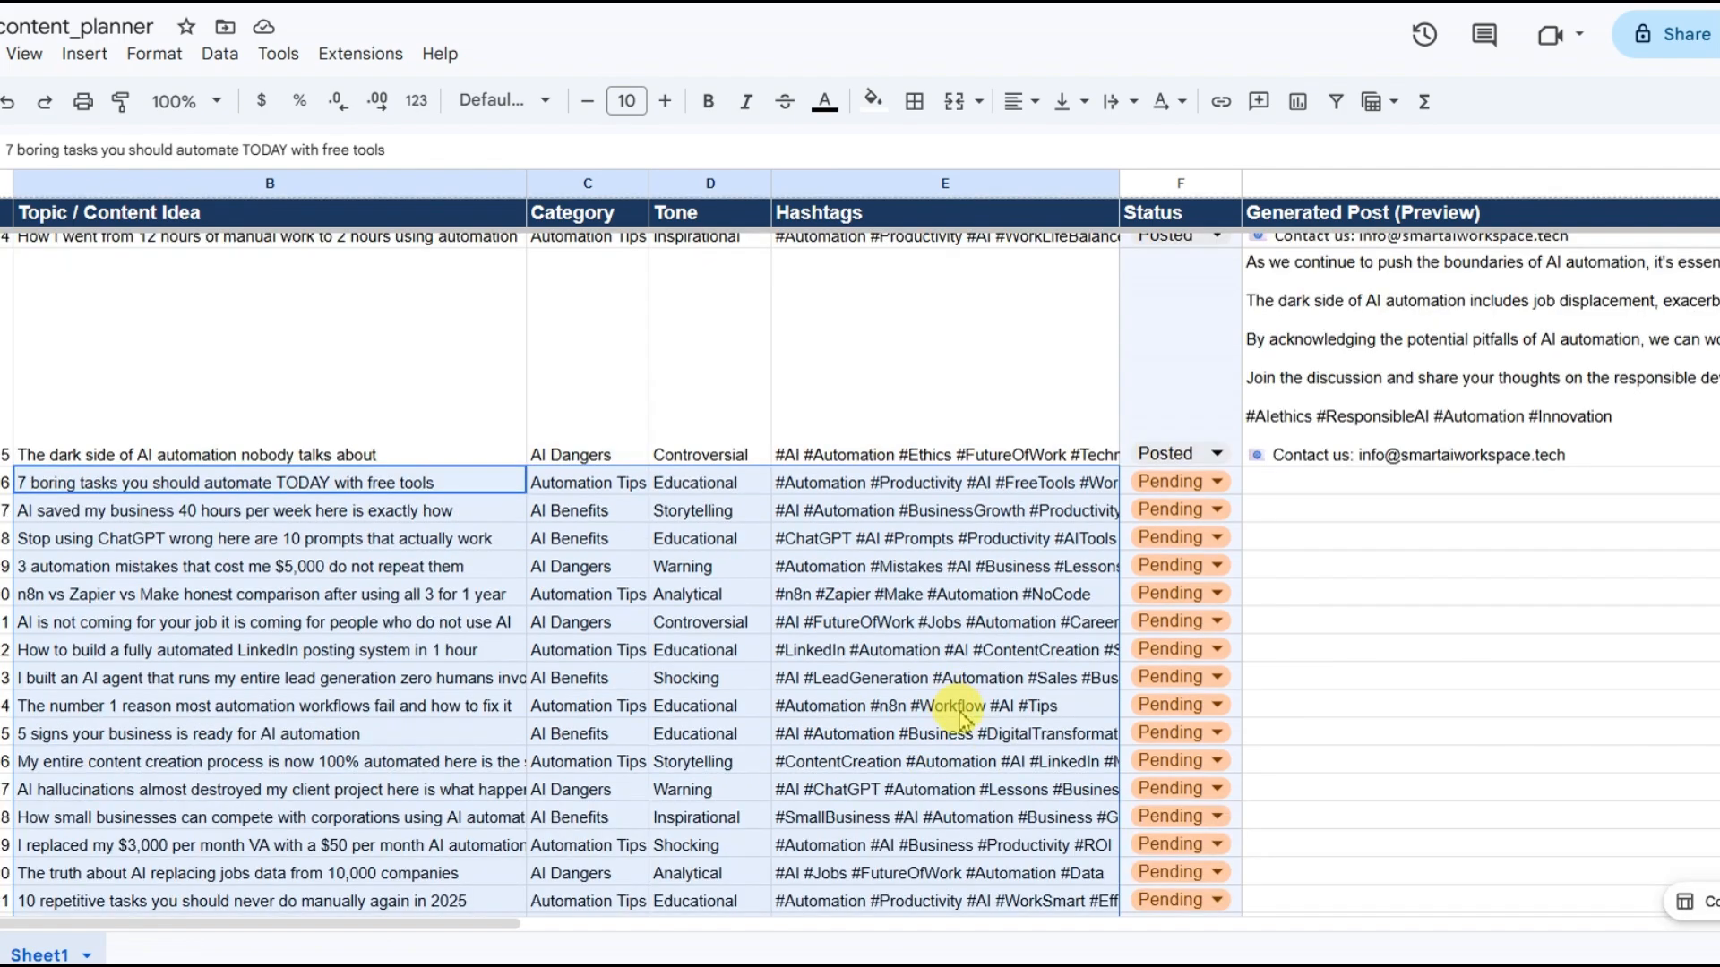
{"action": "left_click", "coordinate": [1326, 511]}
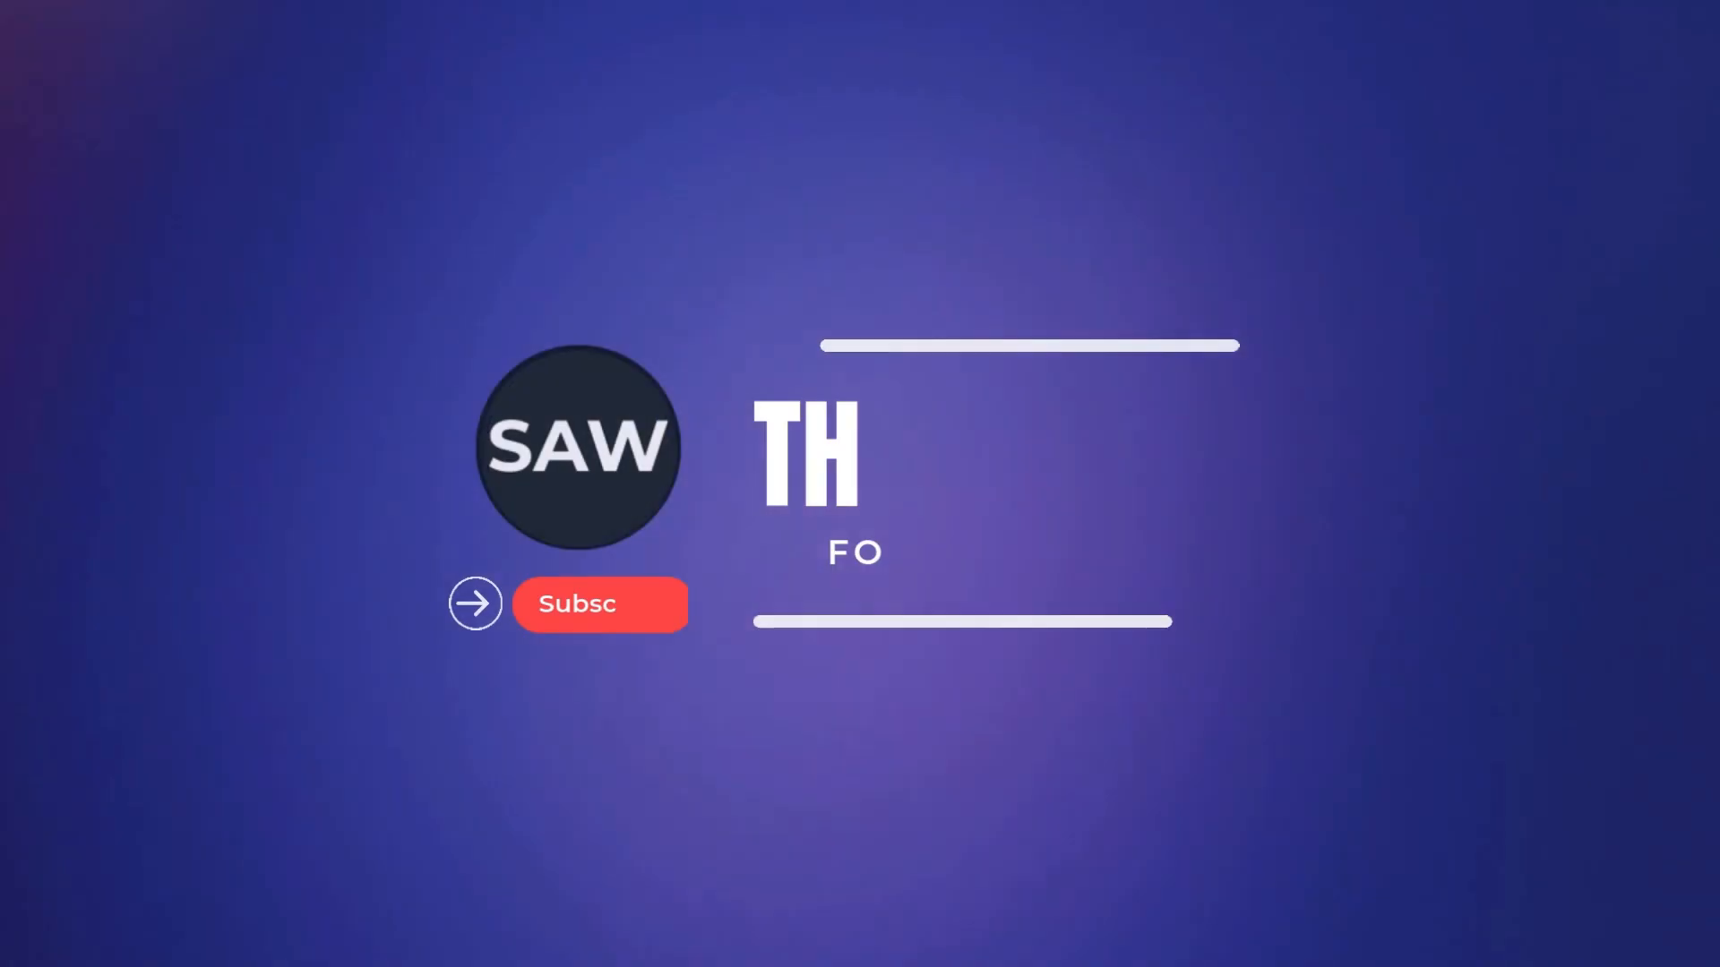